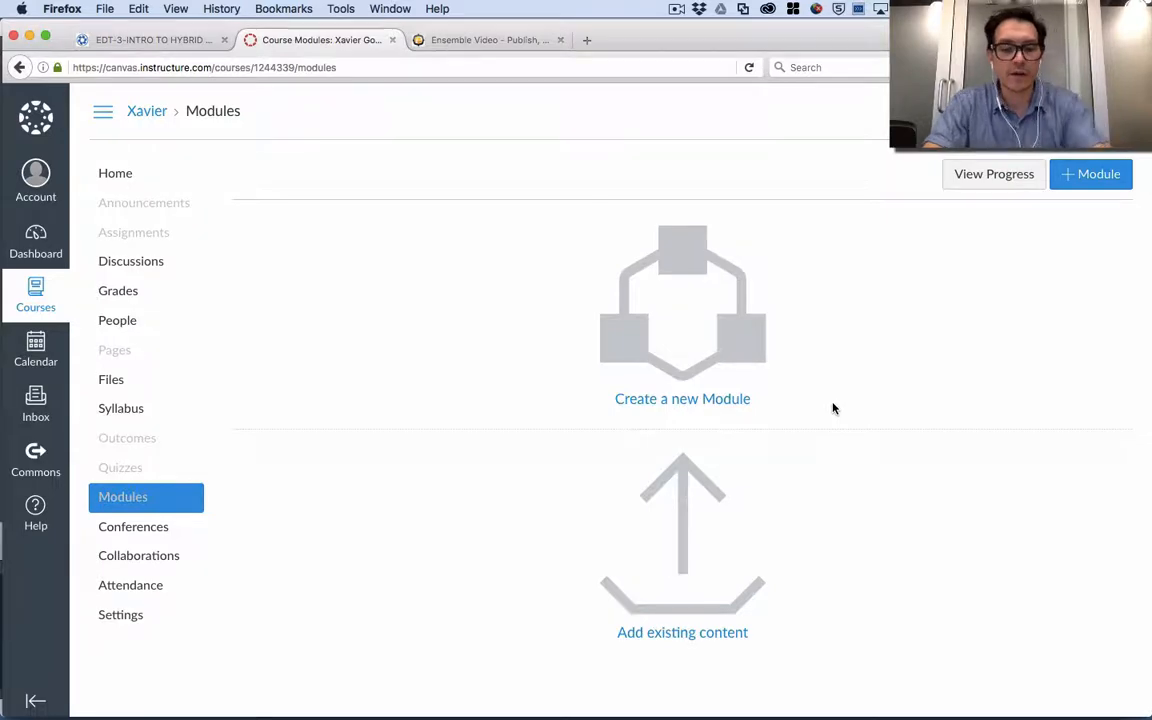
Switch to Word and review the module content in course_prototypePOCsample, from M1 Introduction through the readings, worksheet, lectures and discussion sections
key(super+Tab)
key(super+Tab)
key(super+Tab)
key(super+Tab)
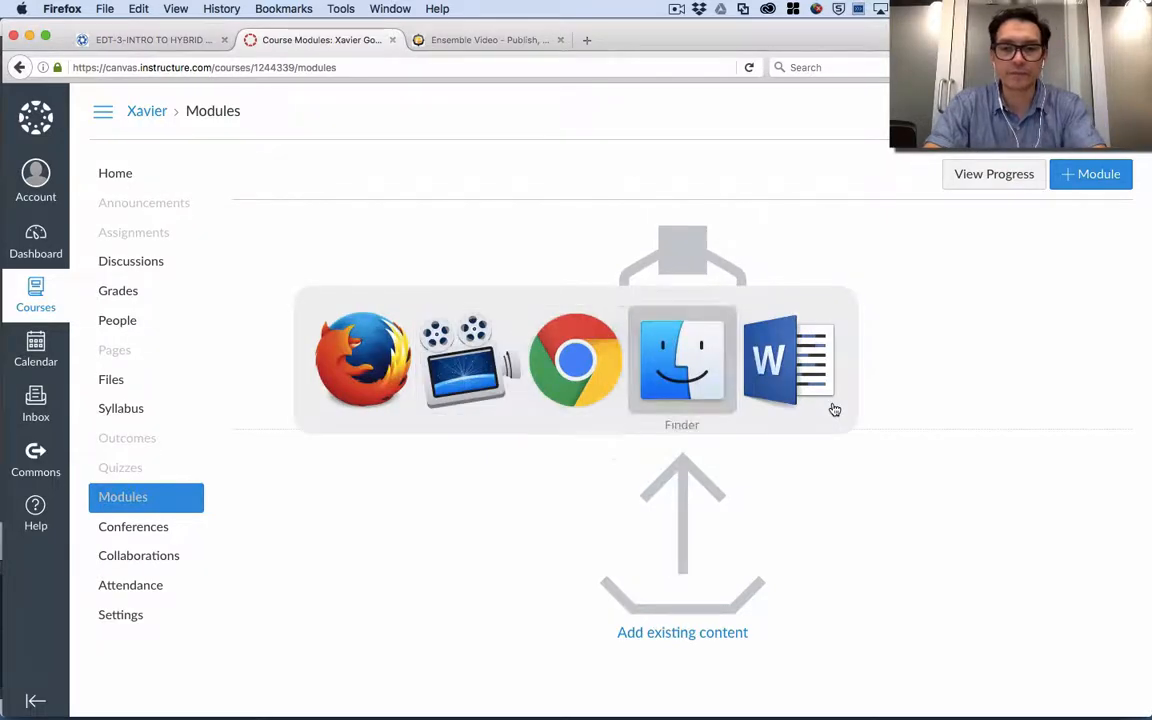
scroll(647, 347, up, 10)
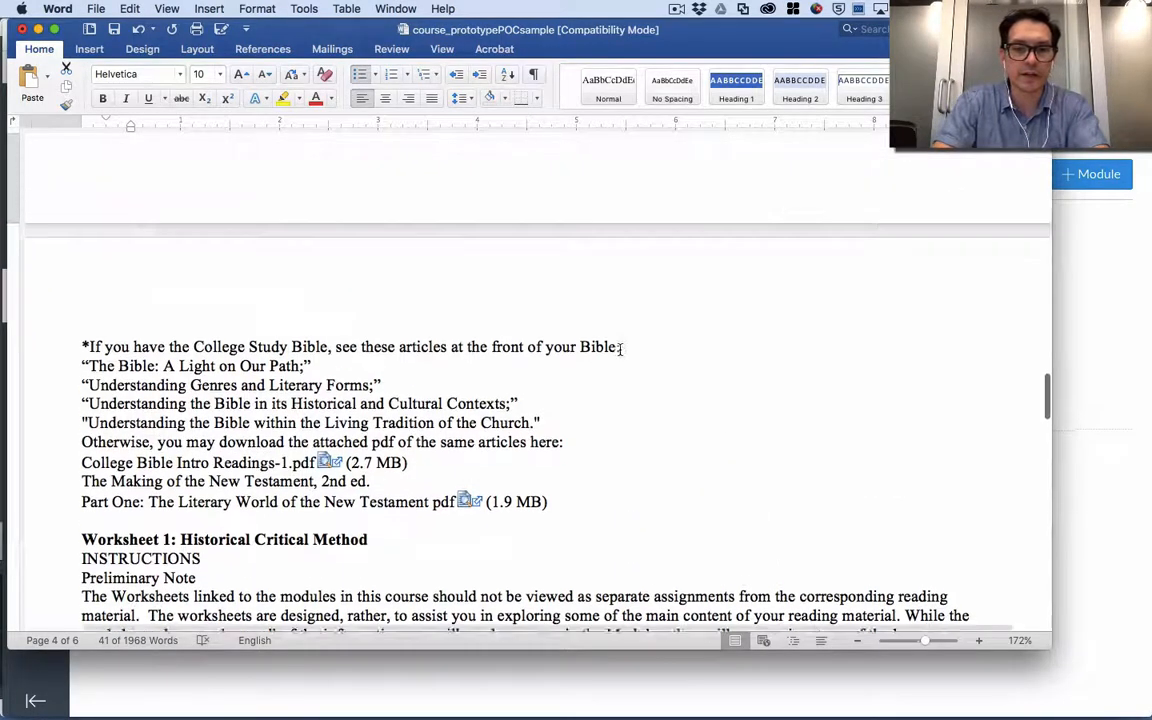
scroll(619, 350, down, 5)
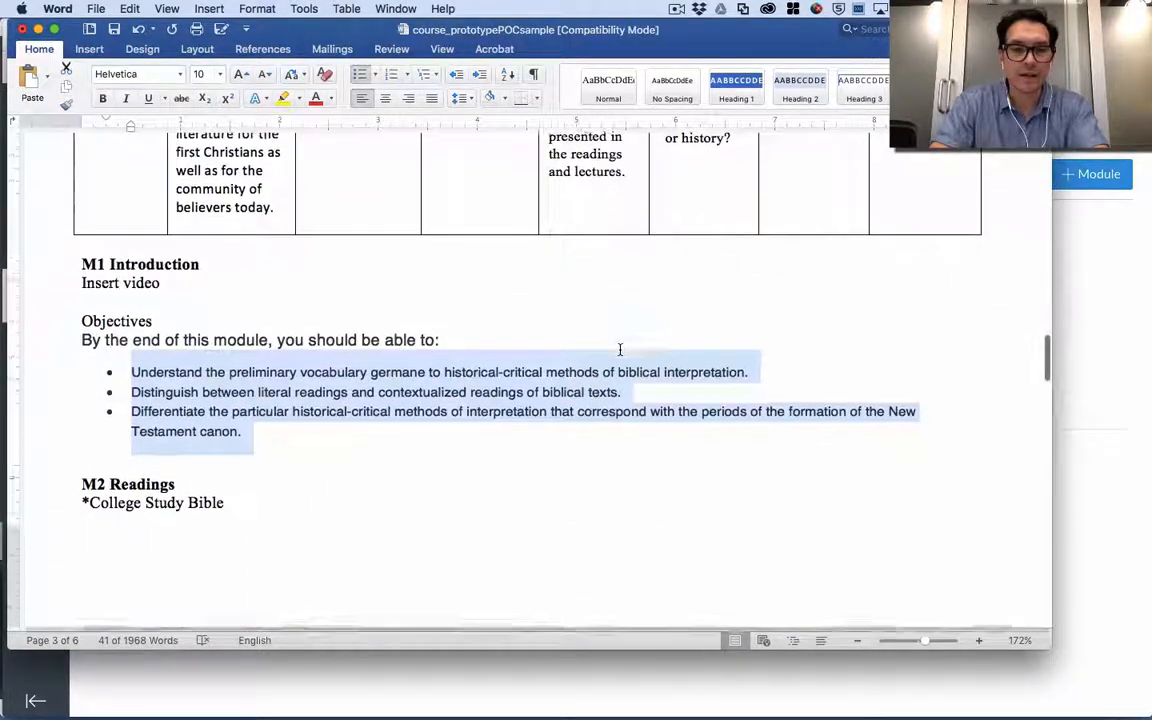
scroll(620, 355, down, 1)
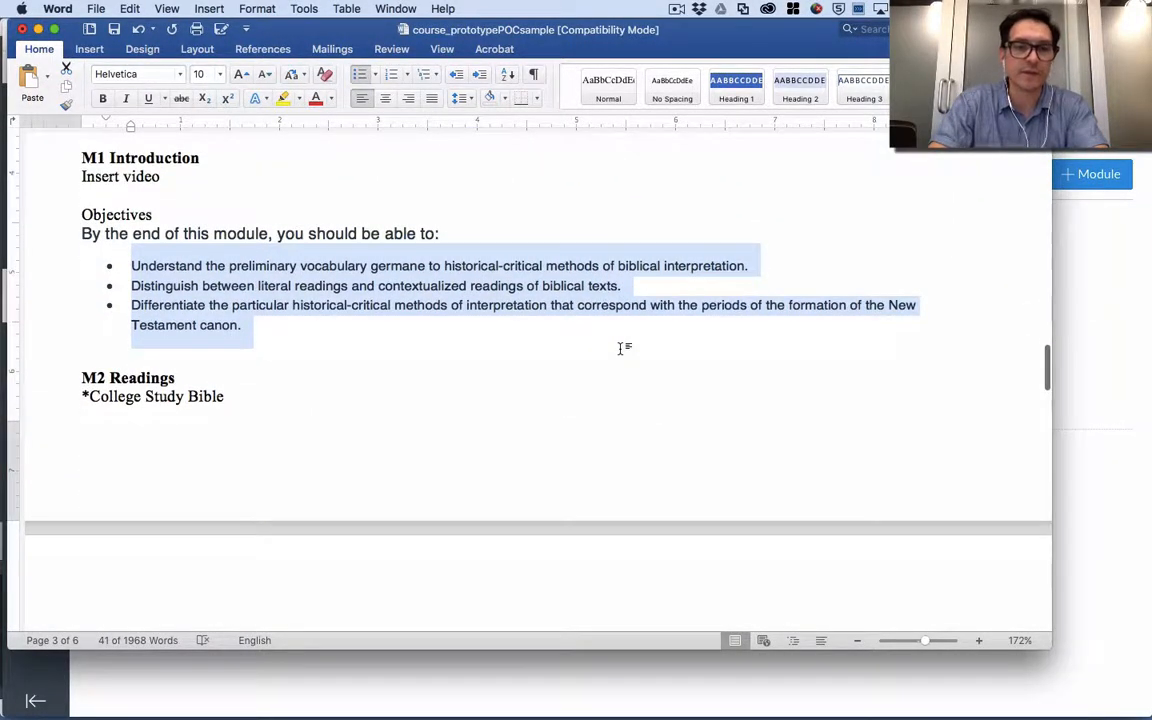
scroll(624, 350, down, 8)
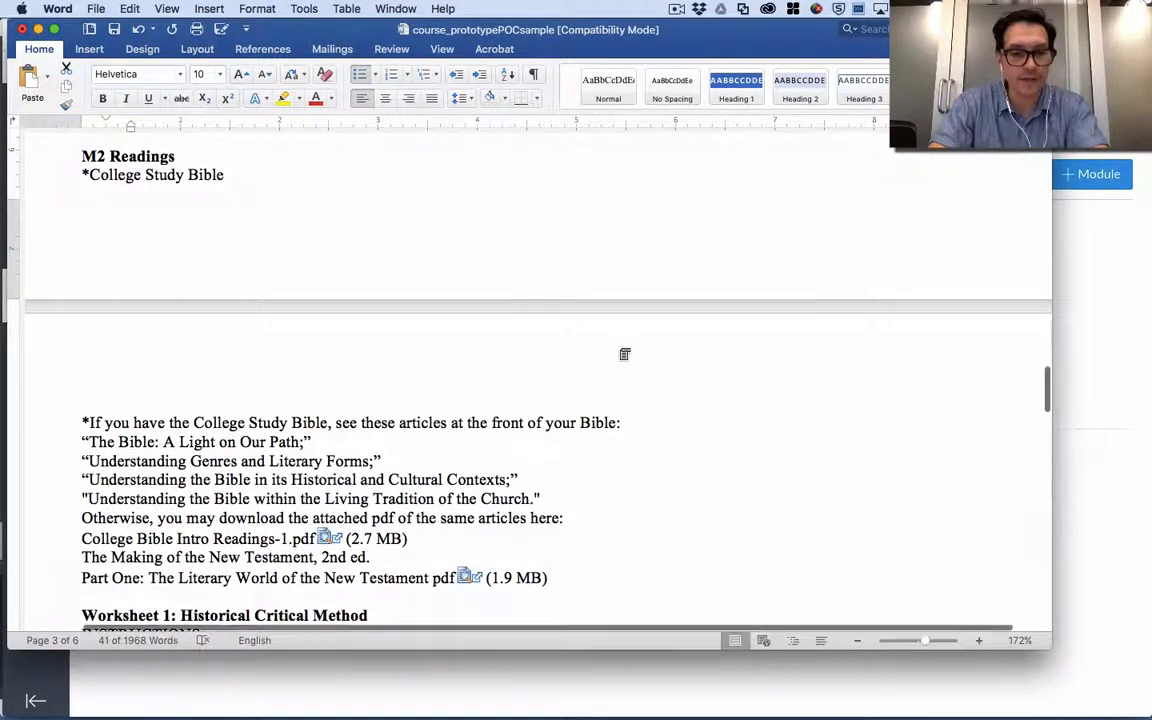
scroll(622, 352, down, 5)
scroll(620, 349, down, 10)
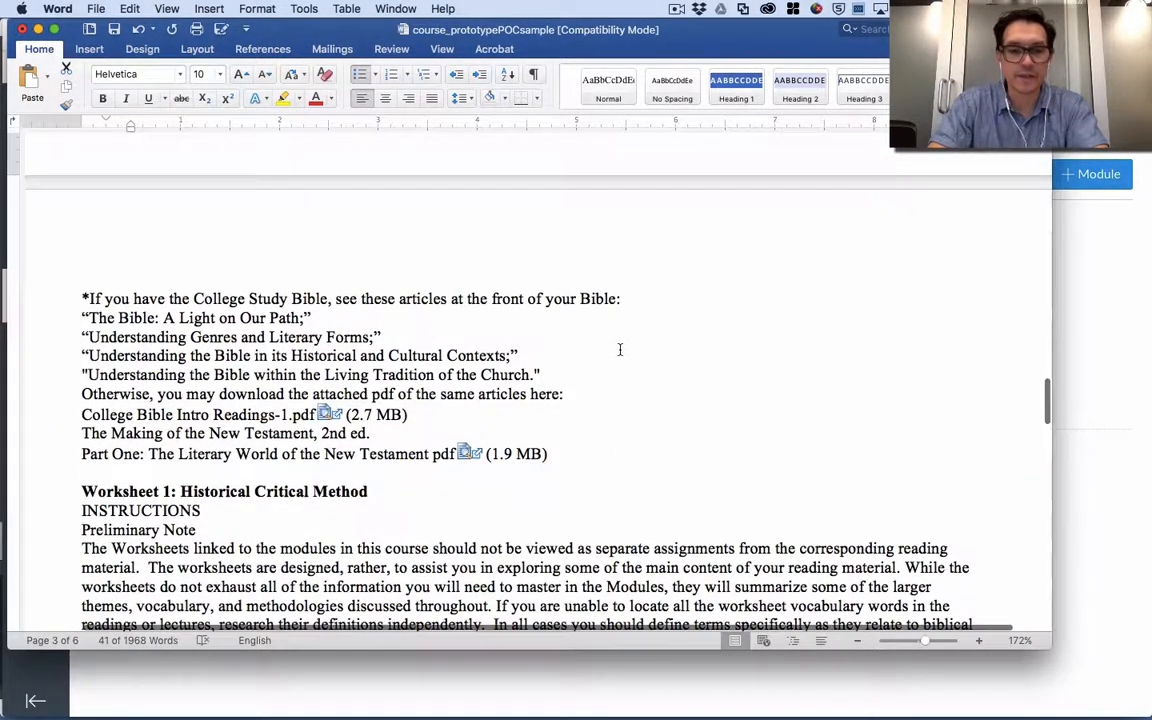
scroll(620, 349, down, 20)
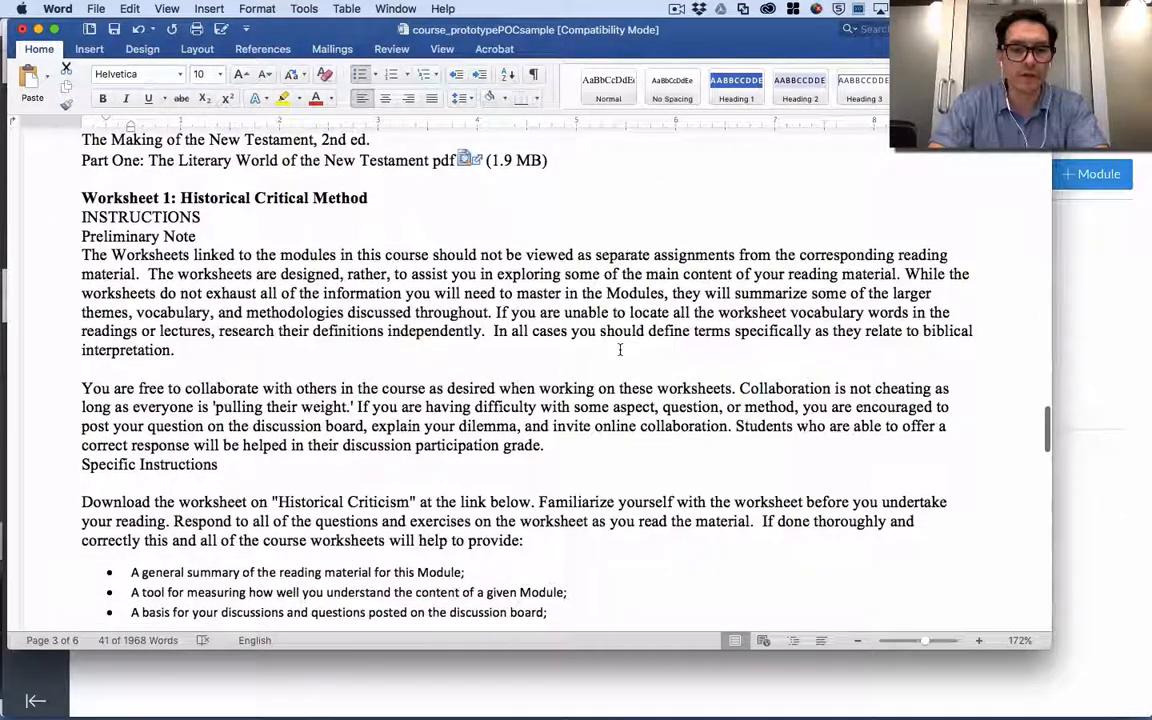
scroll(620, 349, down, 20)
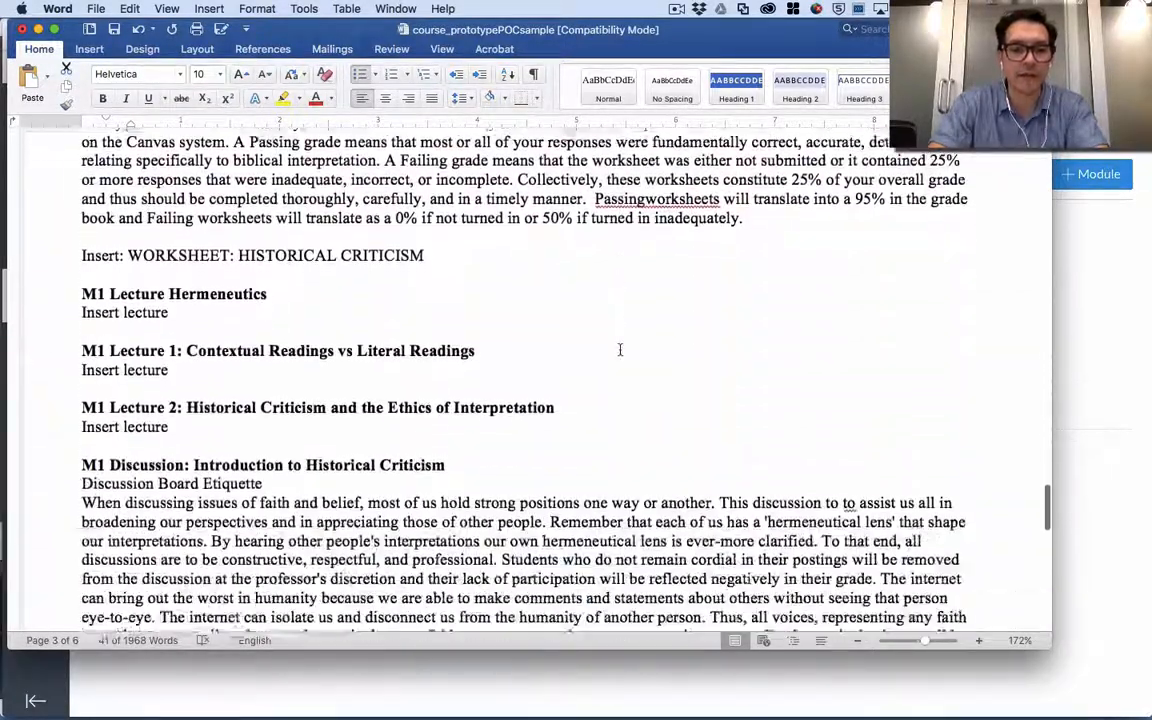
scroll(620, 349, down, 20)
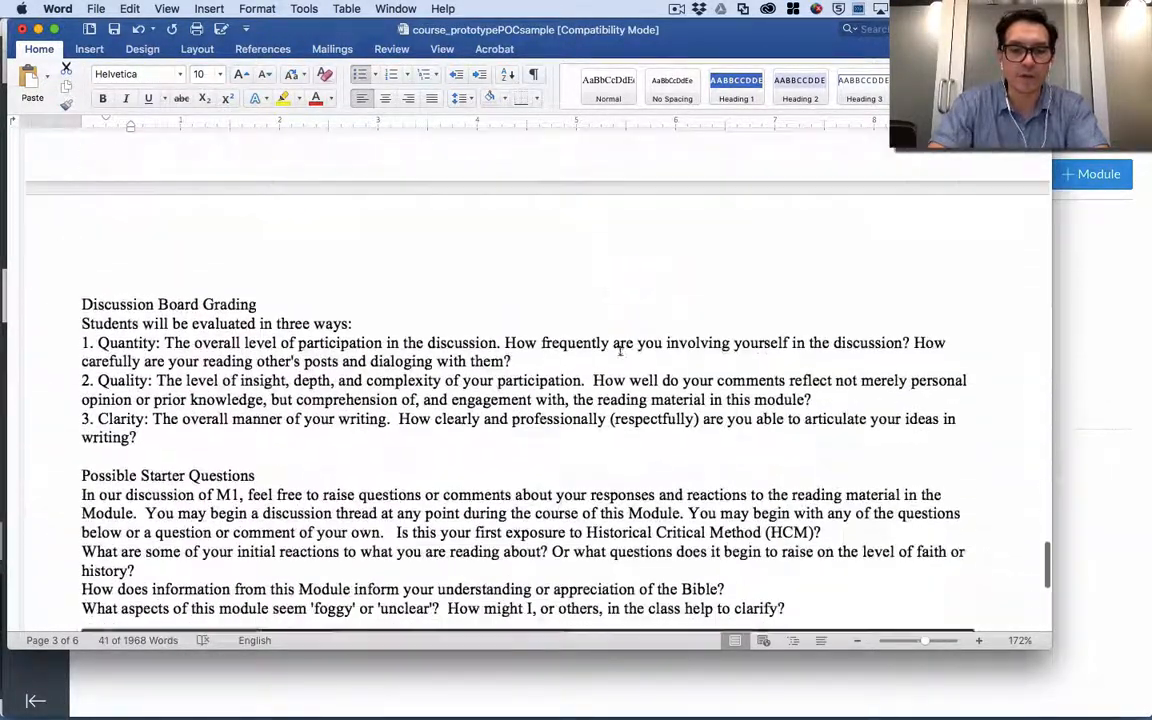
scroll(620, 349, up, 11)
scroll(620, 349, up, 20)
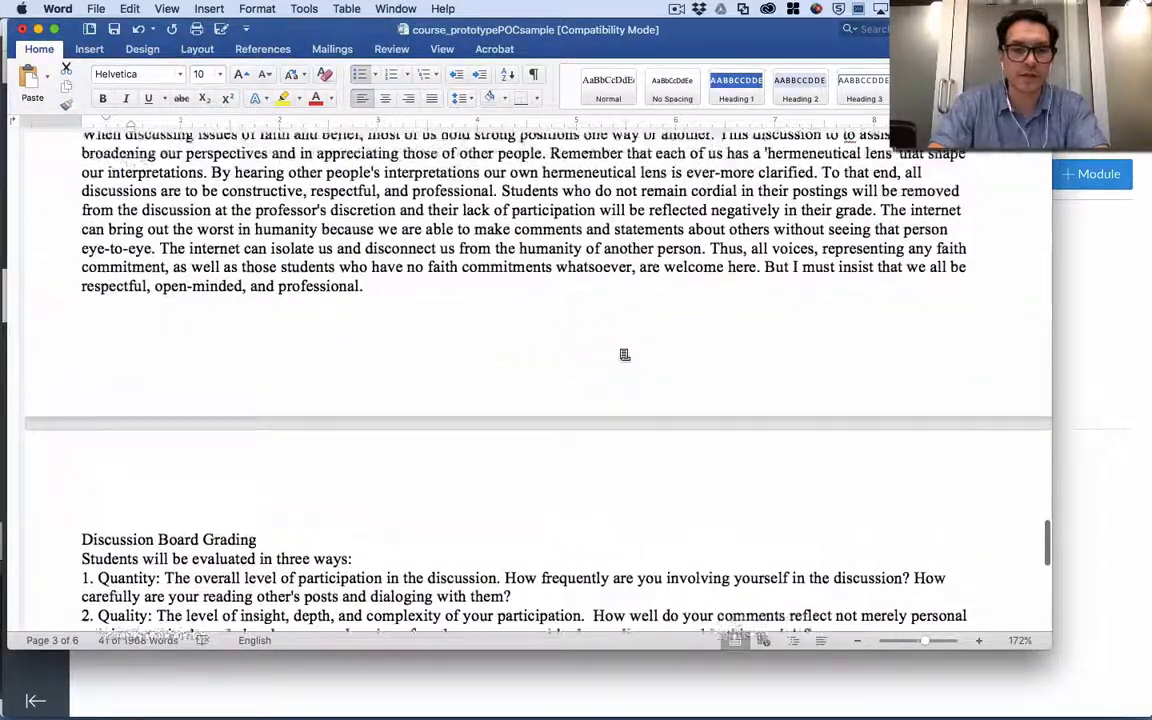
scroll(624, 355, up, 20)
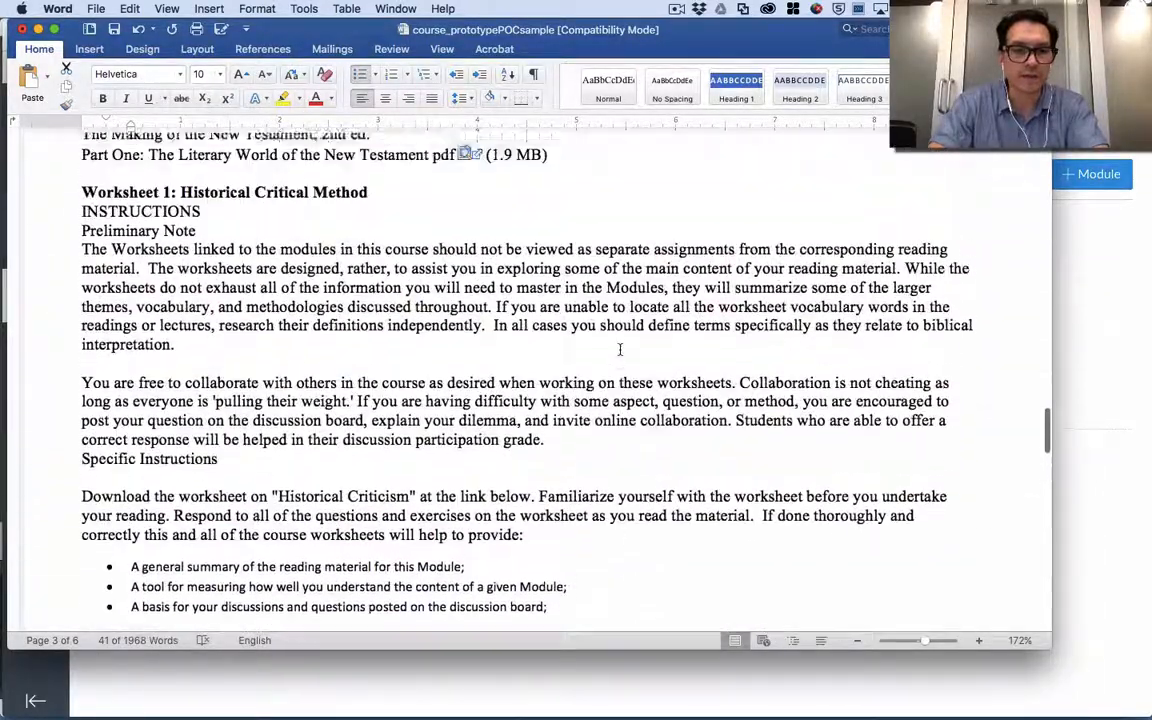
Create a Canvas module in Firefox named "Introduction: Historical Critical Method", copying the title from the Week 1 topic in the Word document
key(super+Tab)
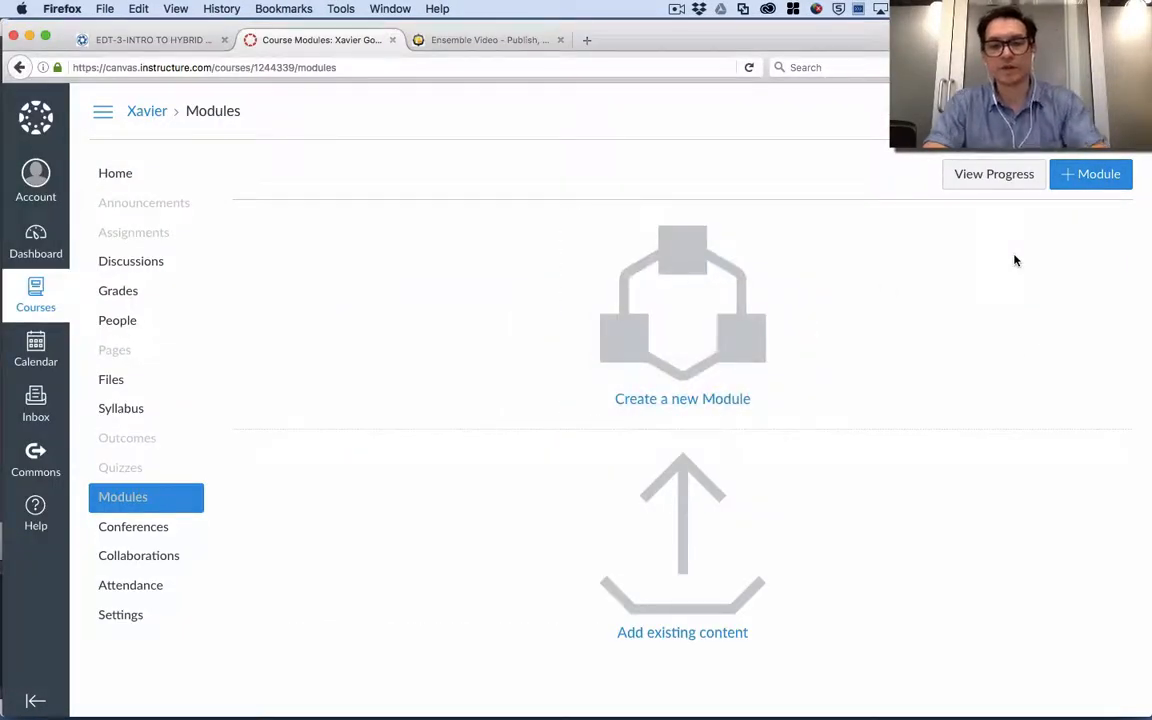
click(717, 277)
click(646, 327)
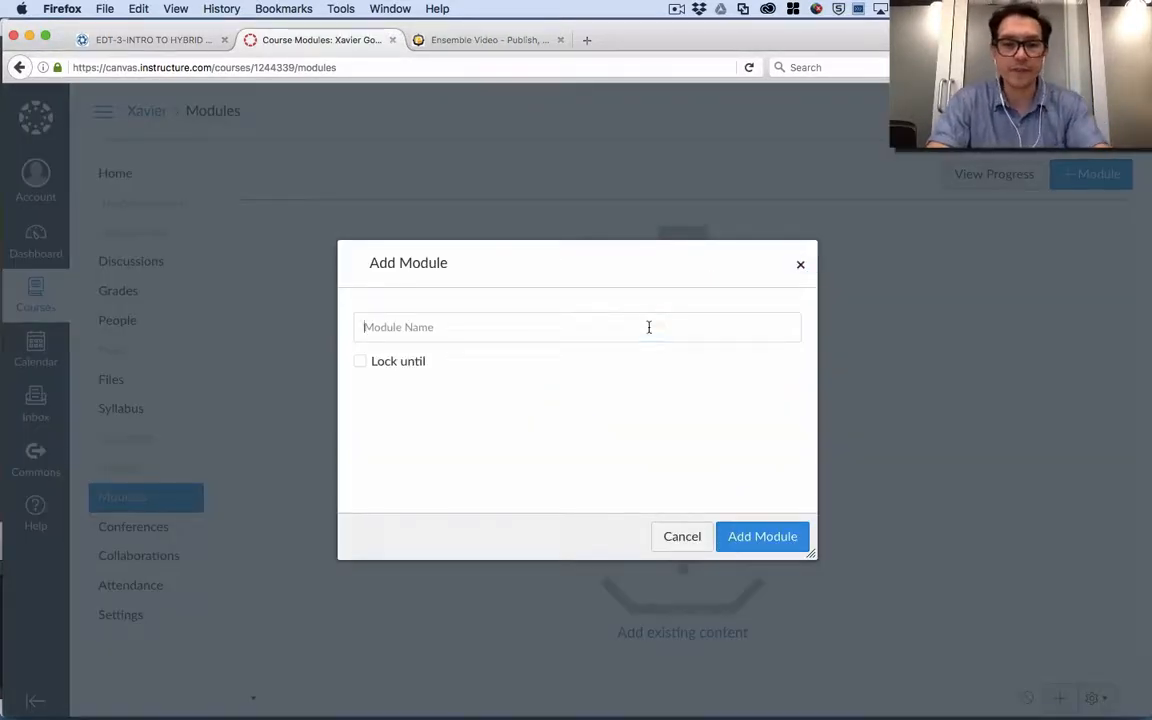
key(super+Tab)
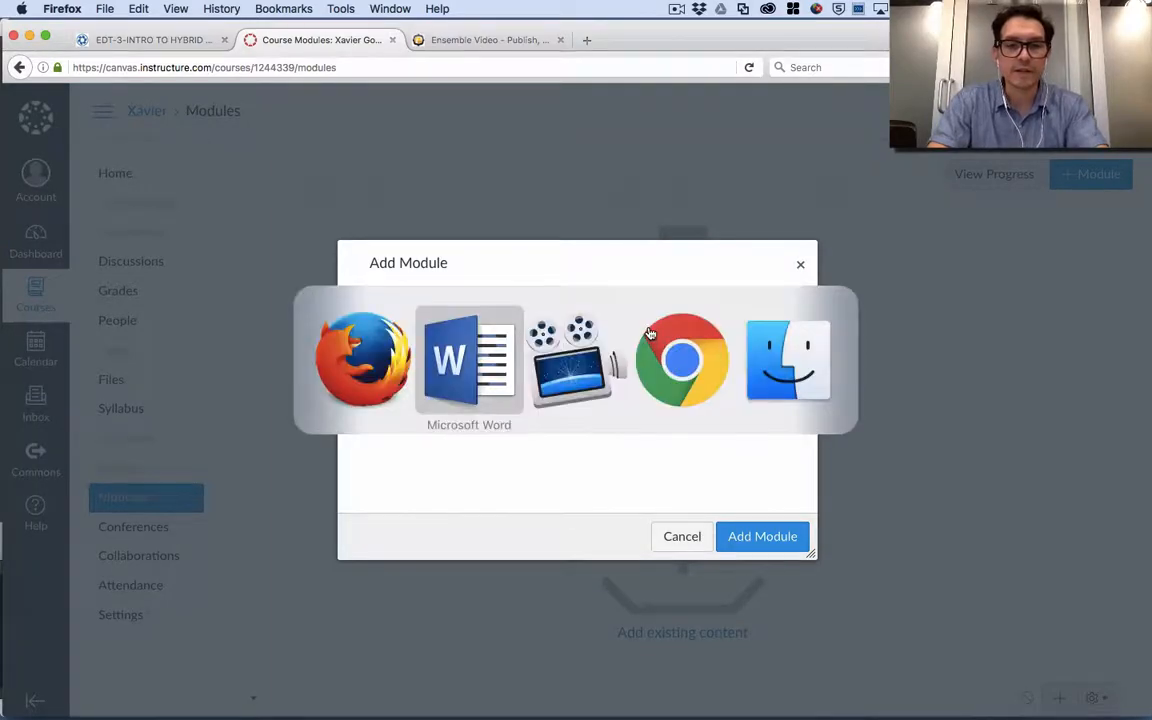
scroll(650, 332, up, 10)
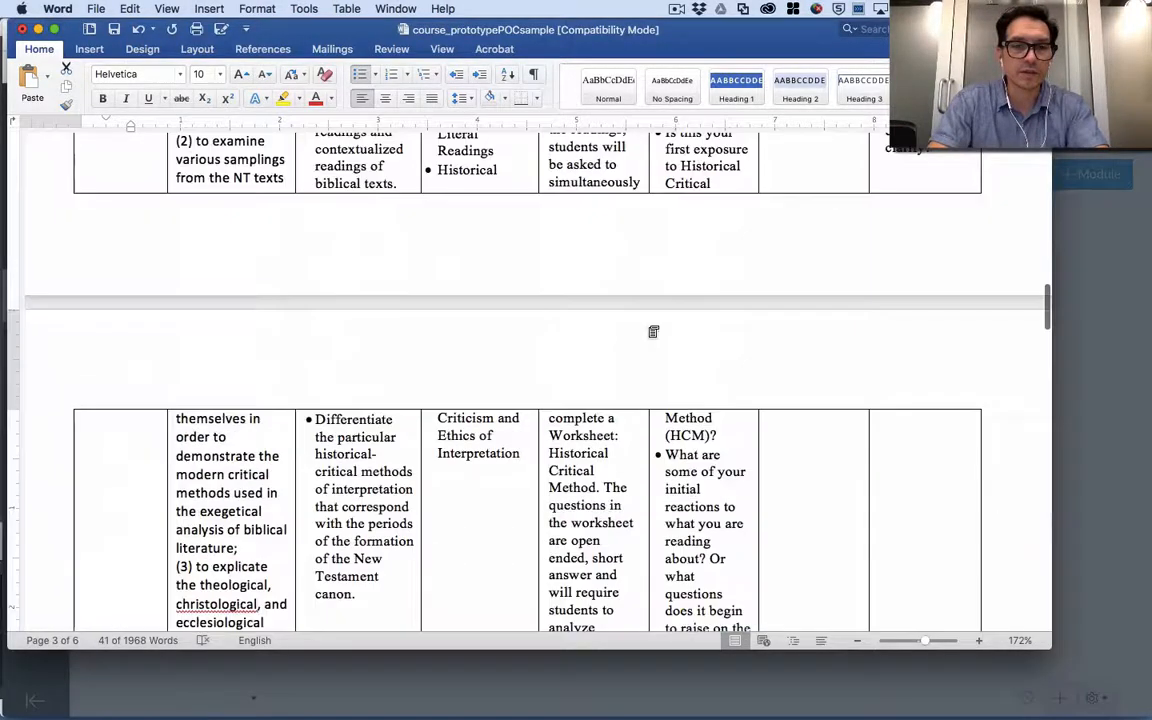
scroll(653, 331, up, 6)
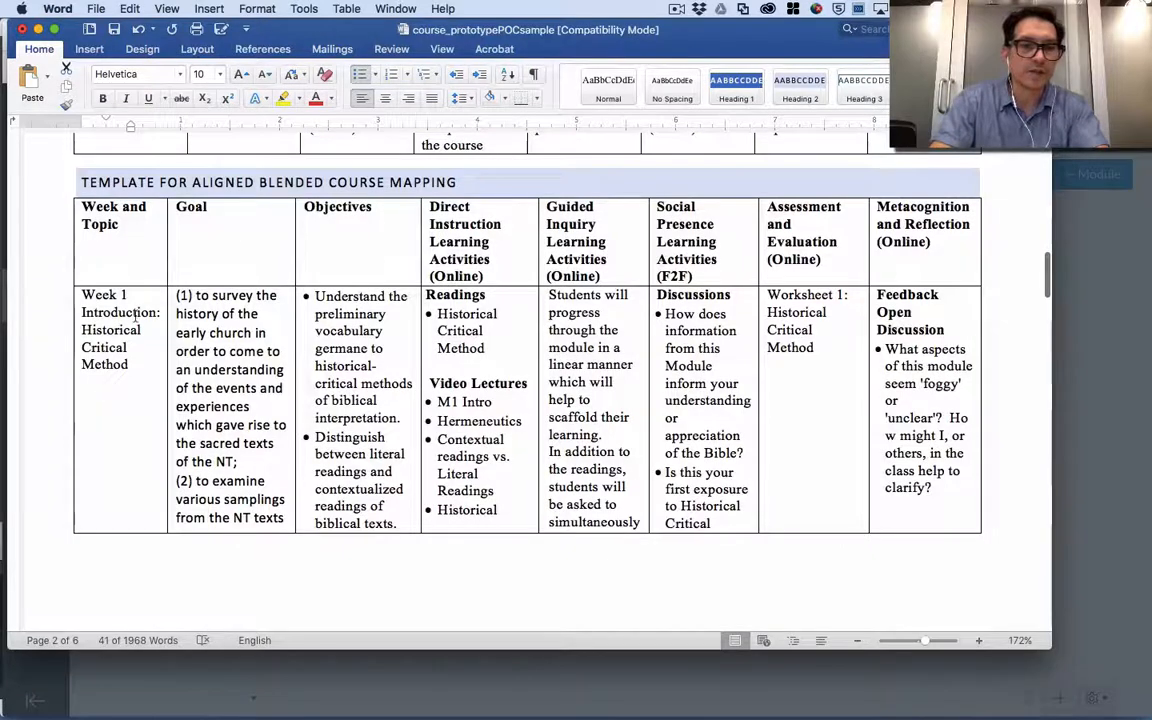
drag(132, 365, 81, 313)
key(super+c)
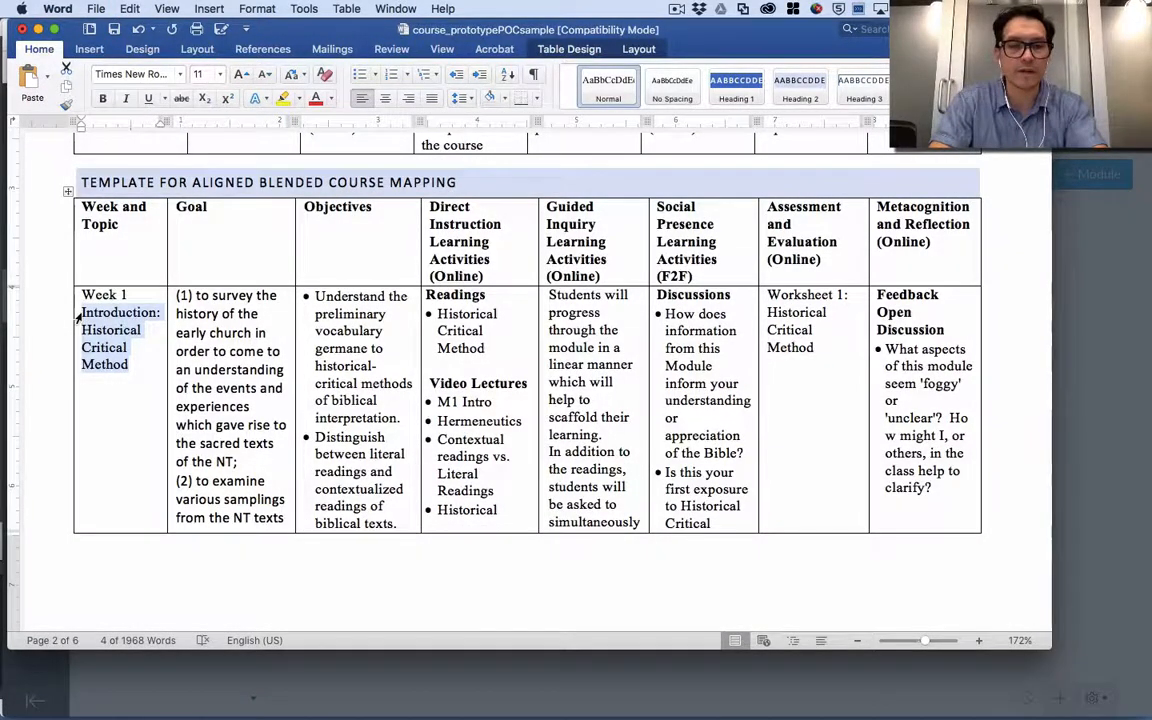
key(super+Tab)
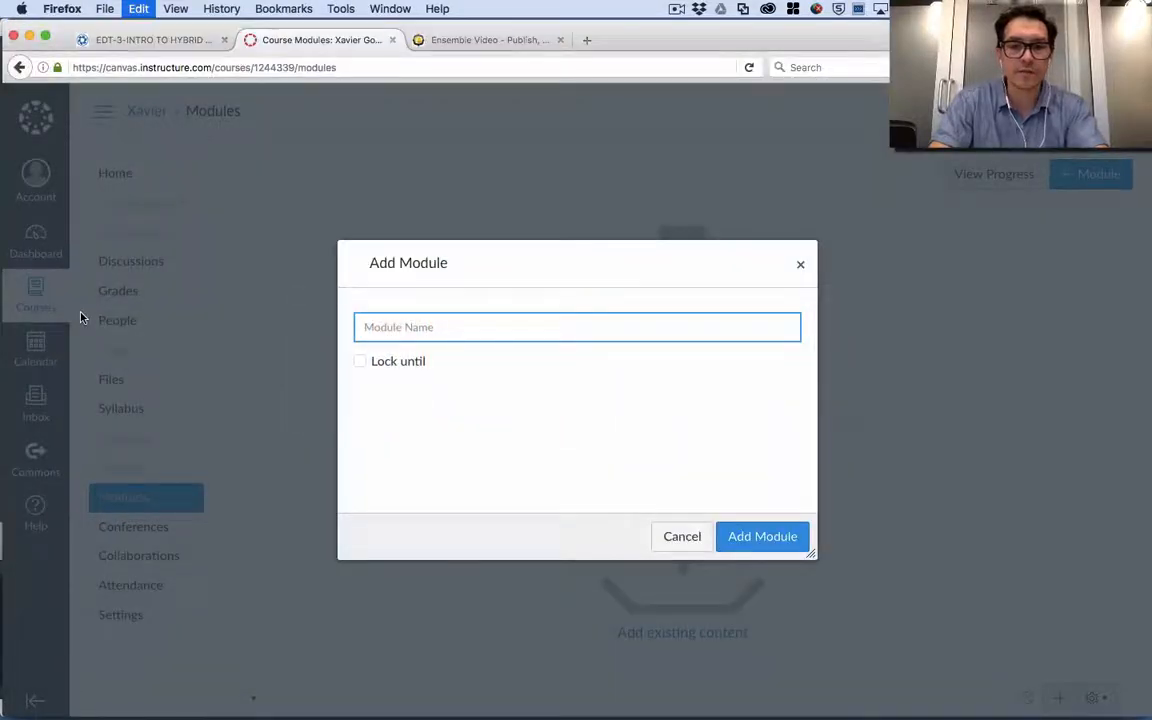
key(super+v)
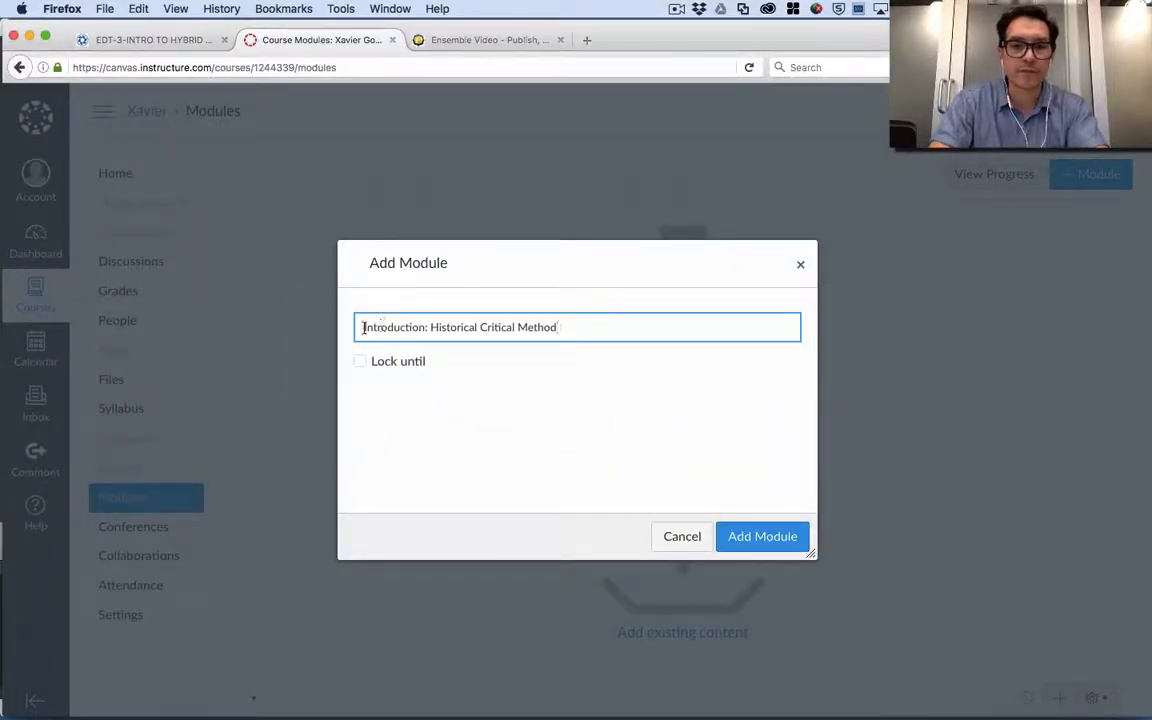
click(778, 540)
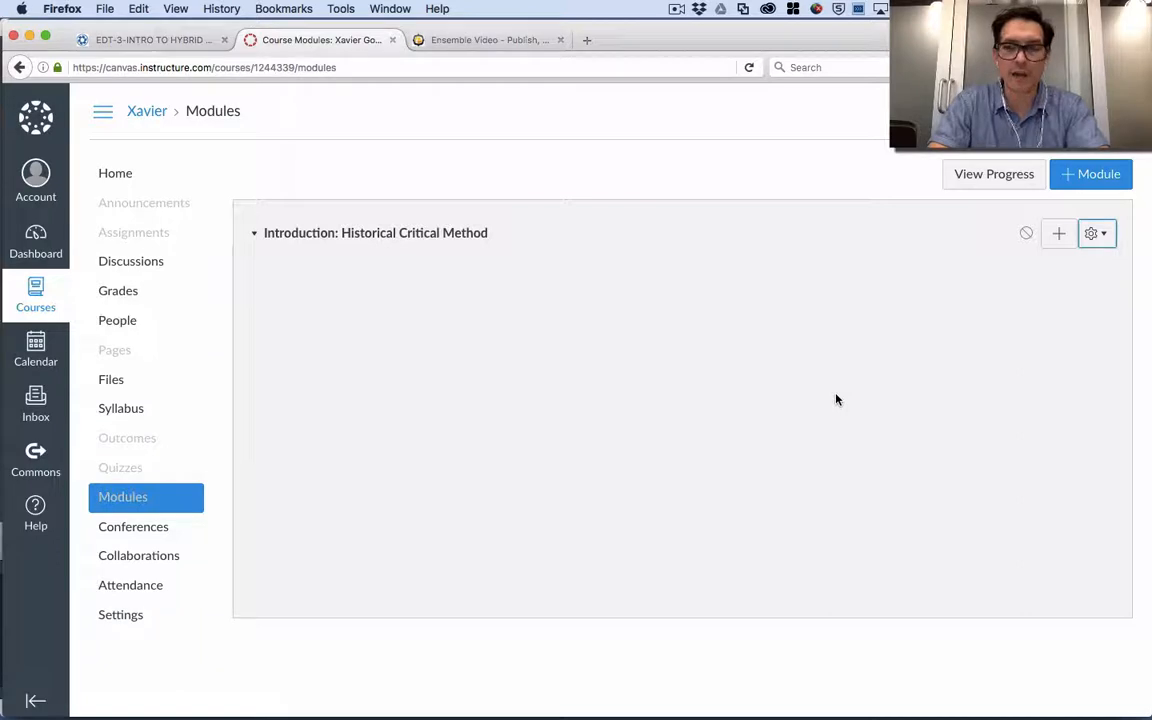
Add a new content page named "M1 Introduction" to the Introduction: Historical Critical Method module
click(1052, 245)
click(464, 281)
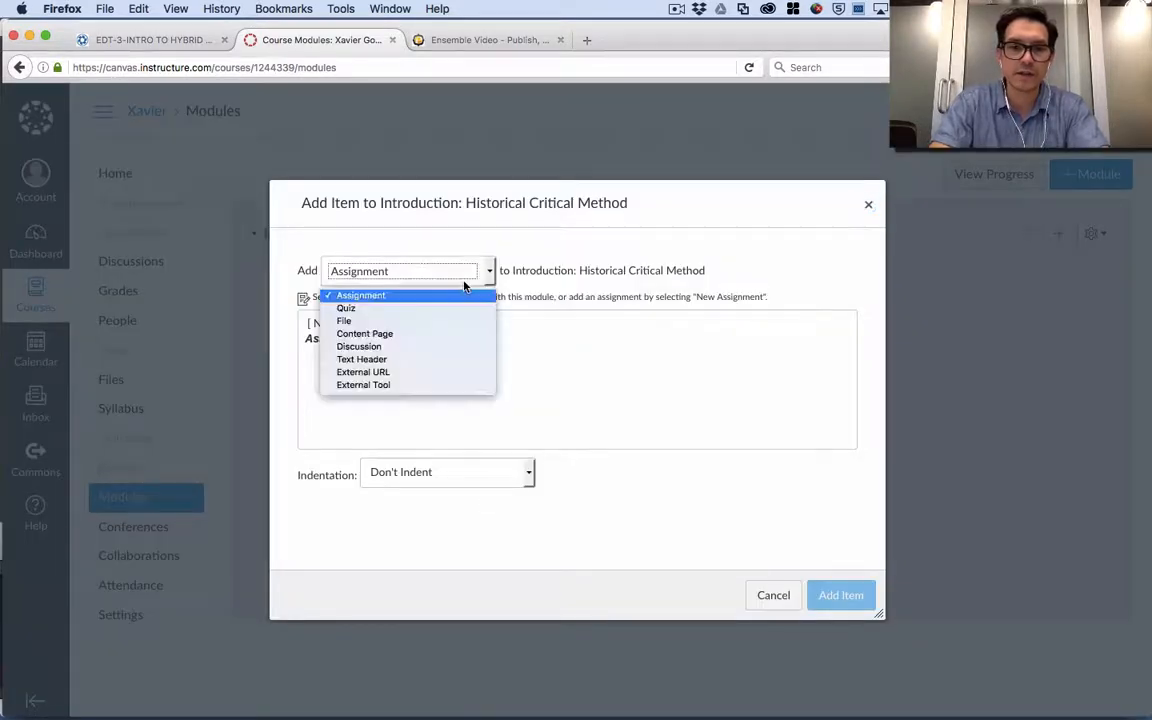
click(443, 338)
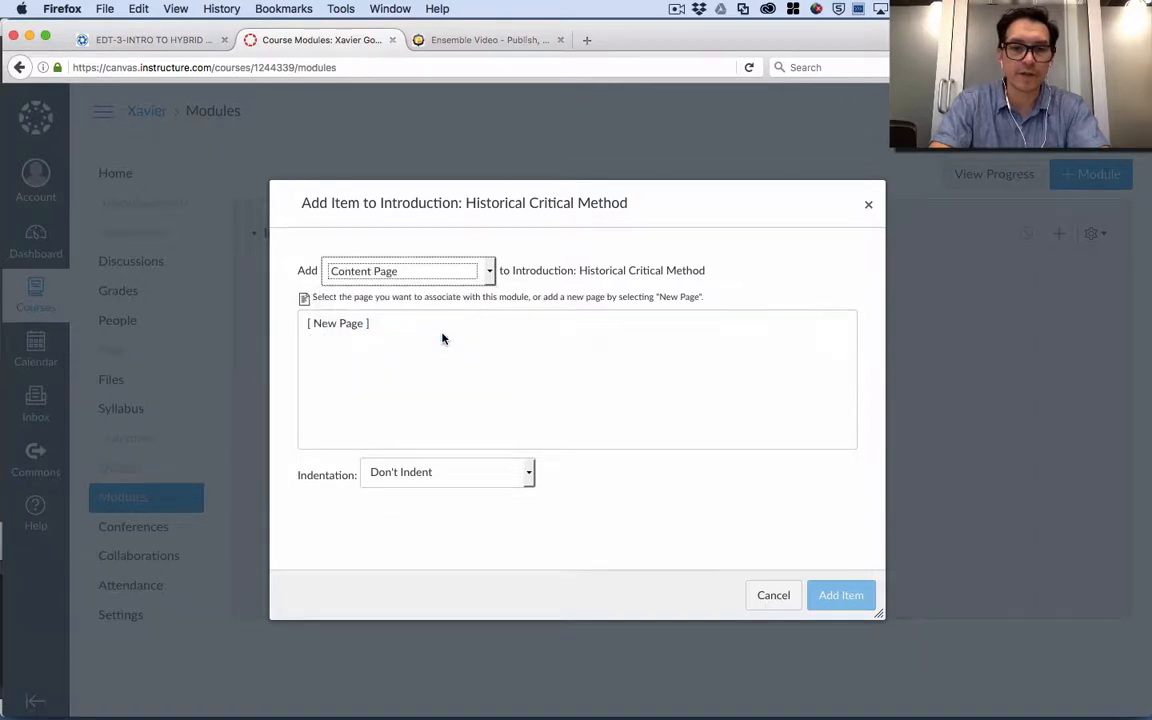
click(355, 326)
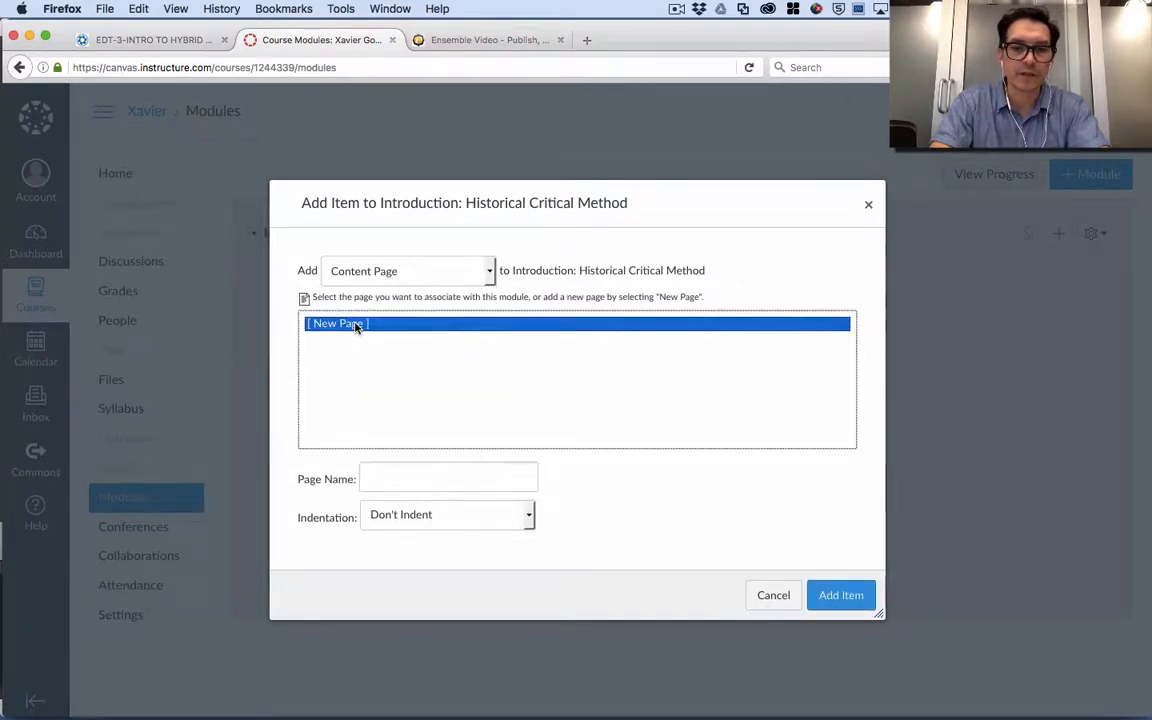
click(400, 482)
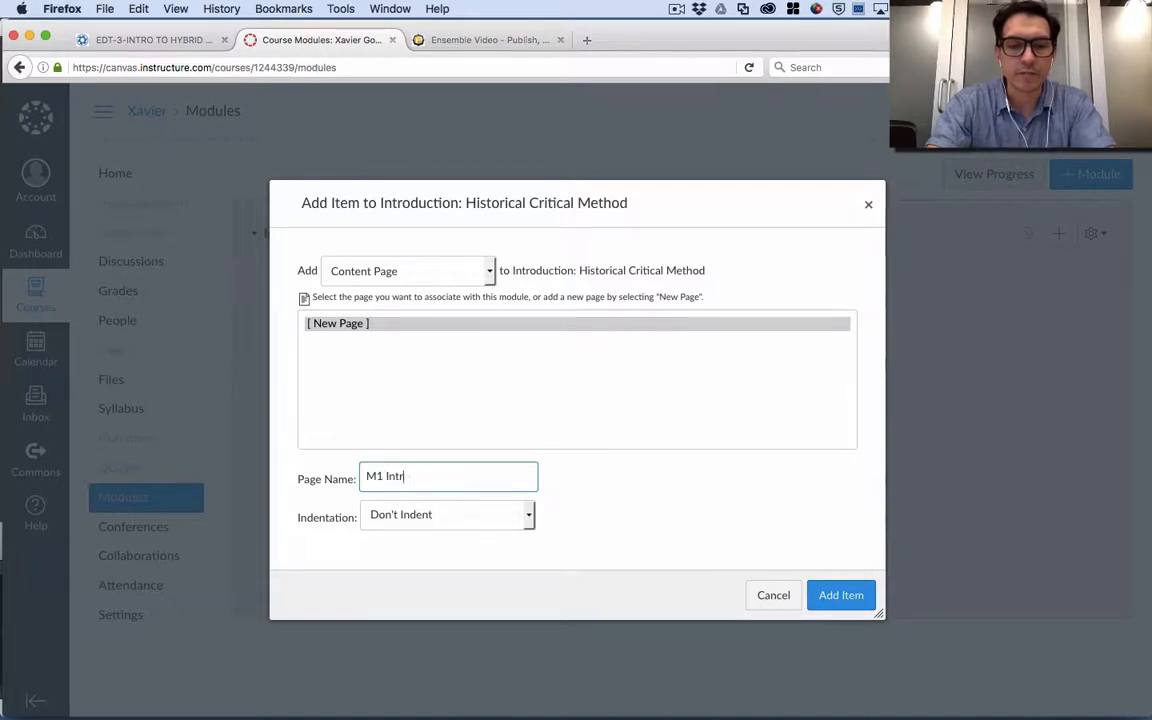
text(tion)
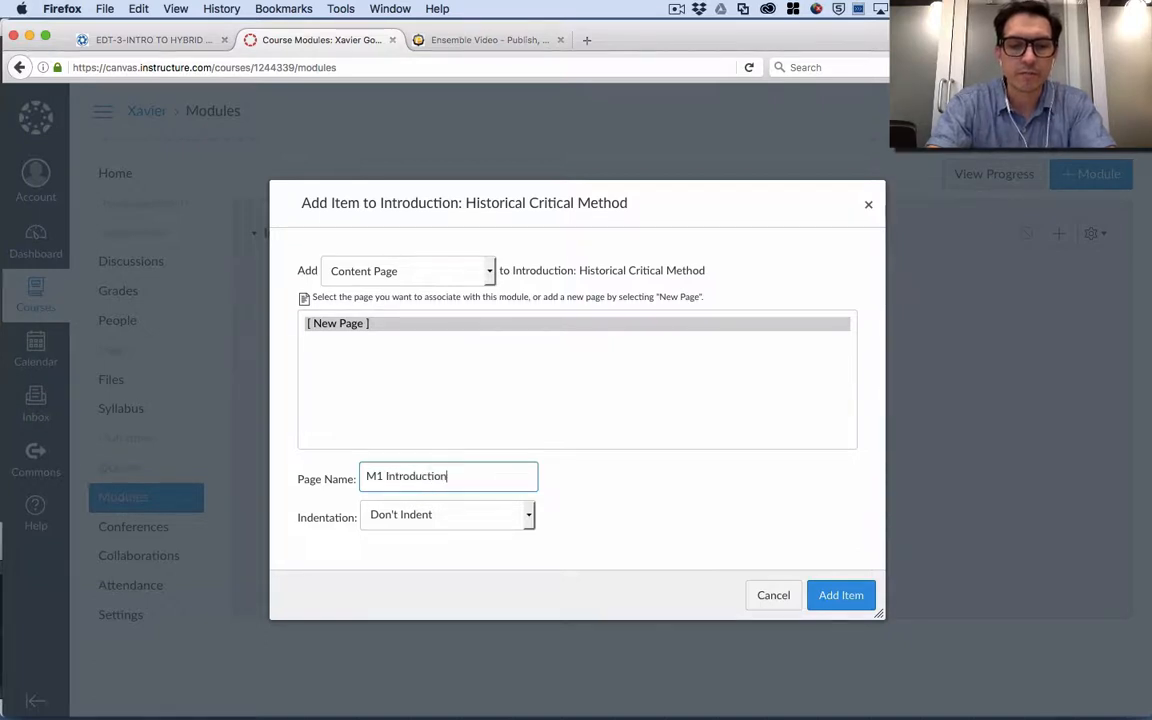
click(851, 597)
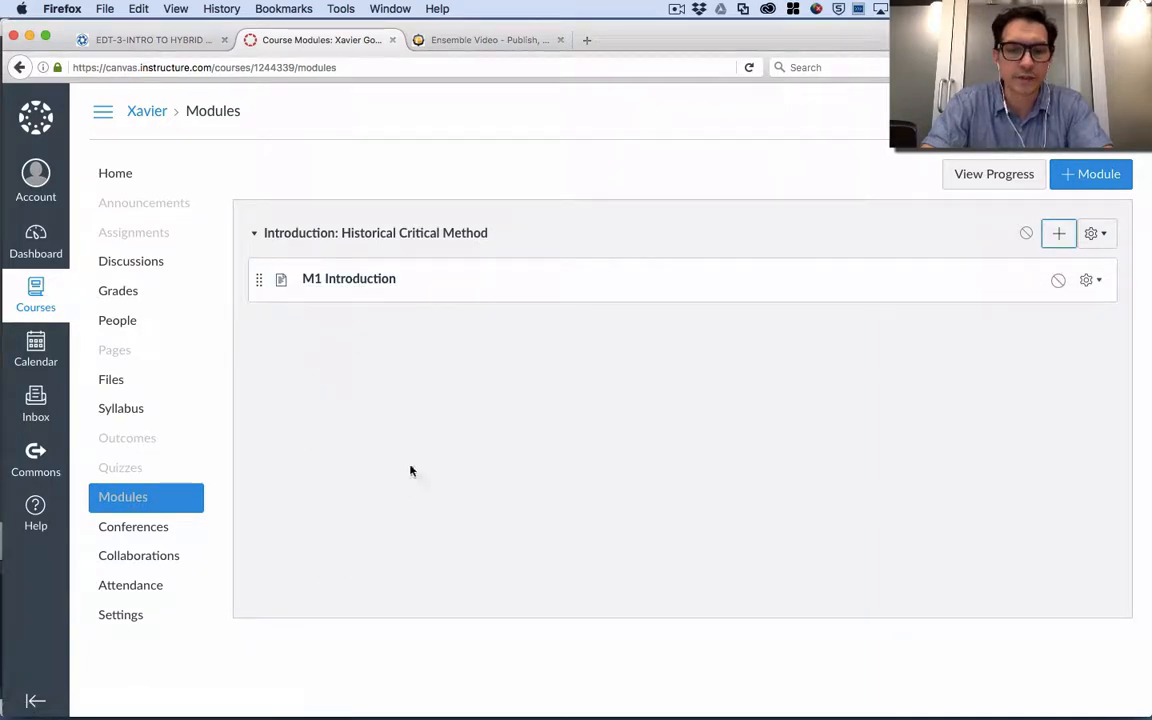
Check the readings section in Word, and add the existing file College Bible Intro Readings-1.pdf to the Canvas module
key(super+Tab)
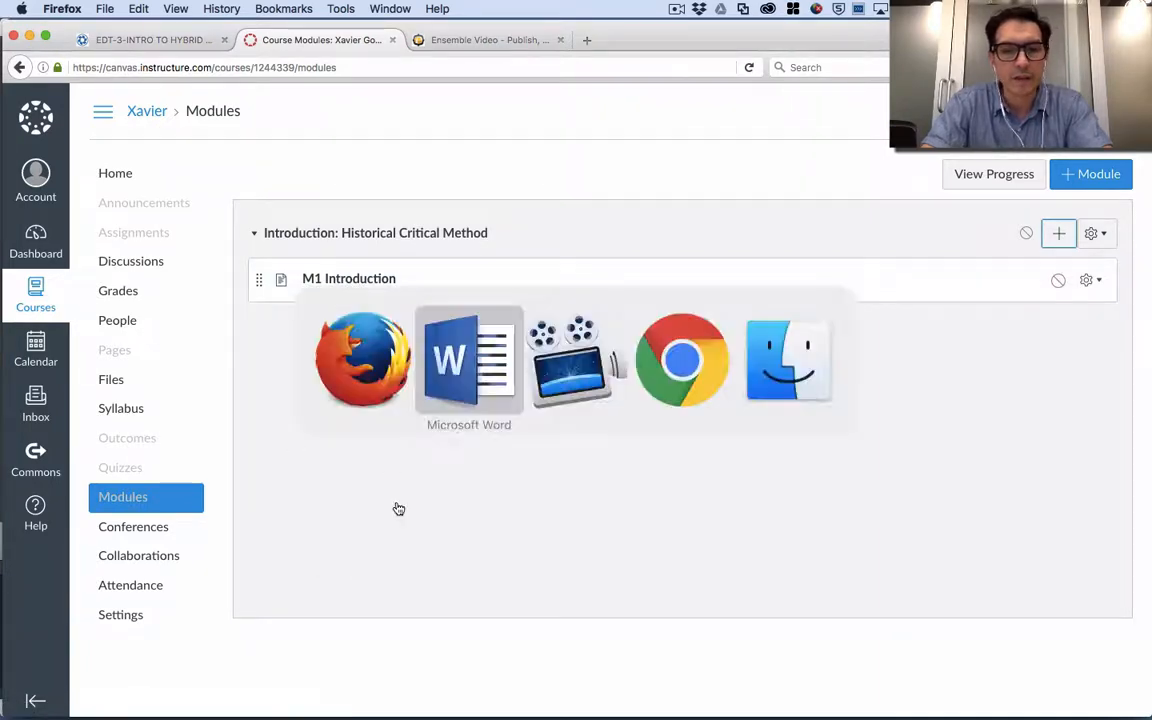
scroll(378, 460, down, 15)
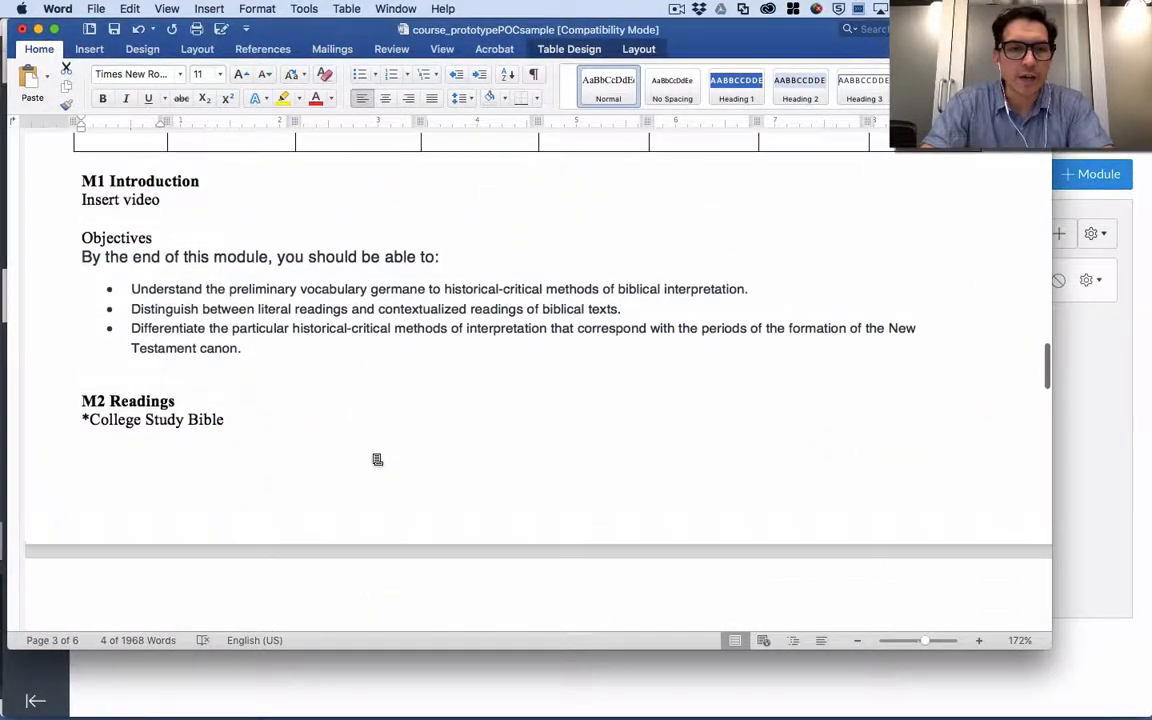
scroll(377, 459, down, 3)
key(super+Tab)
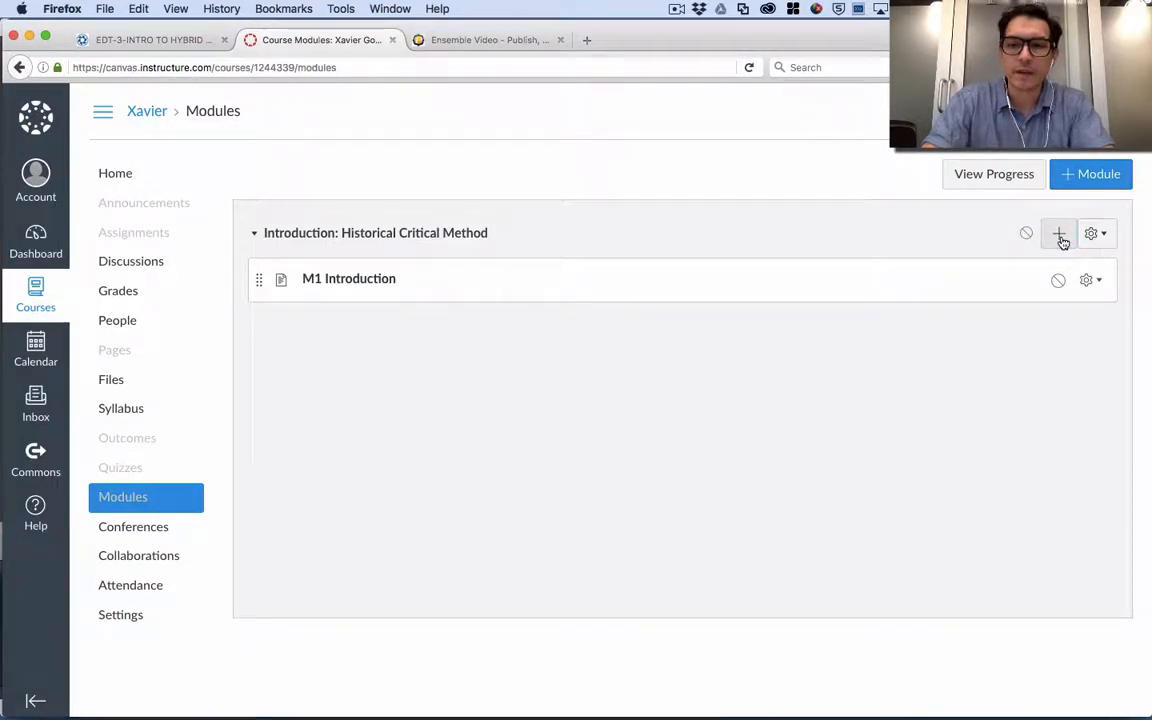
click(1060, 236)
click(390, 272)
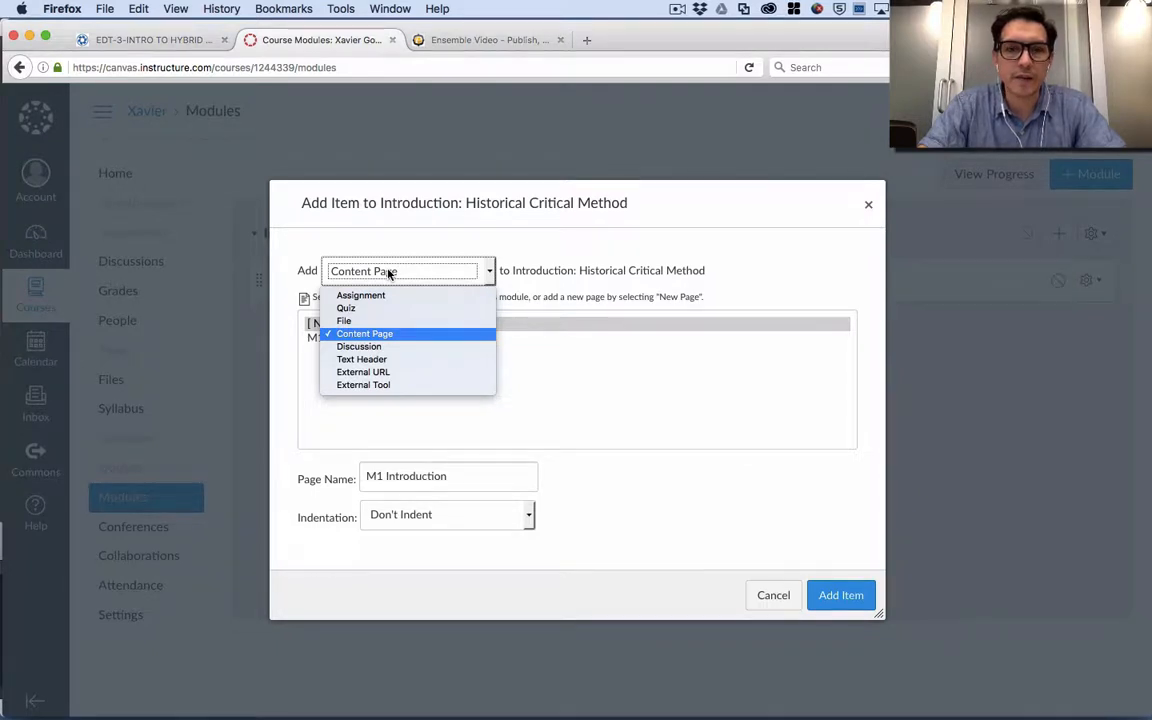
click(381, 322)
click(381, 352)
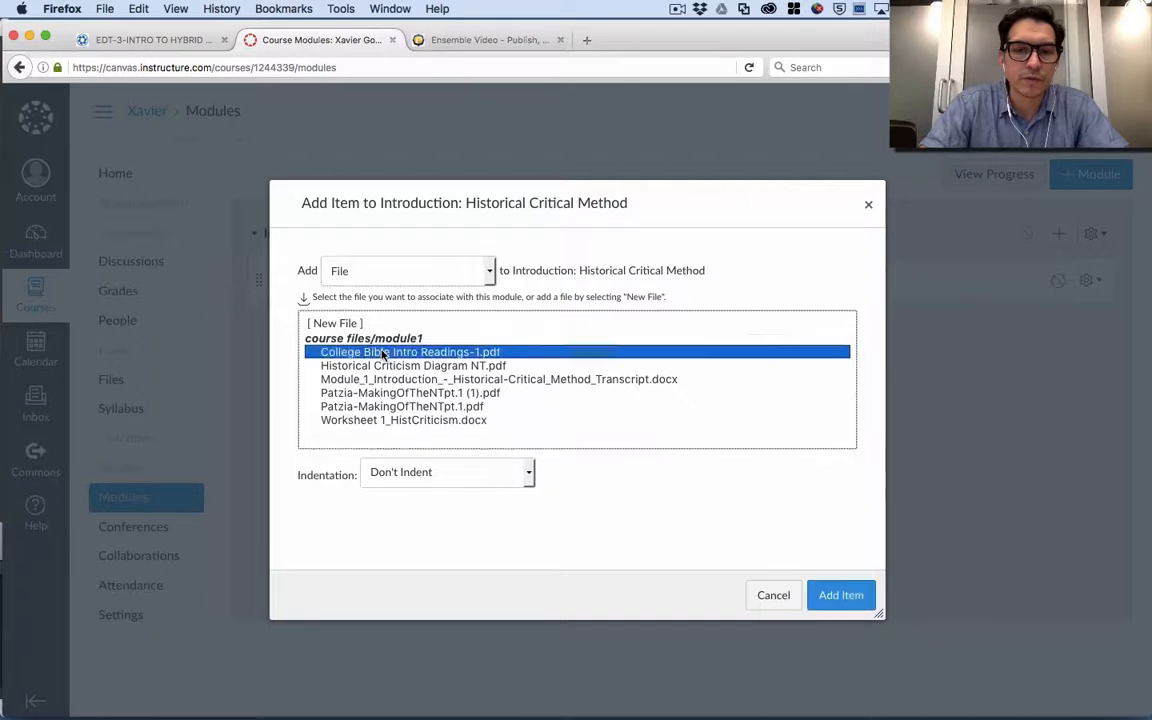
click(835, 596)
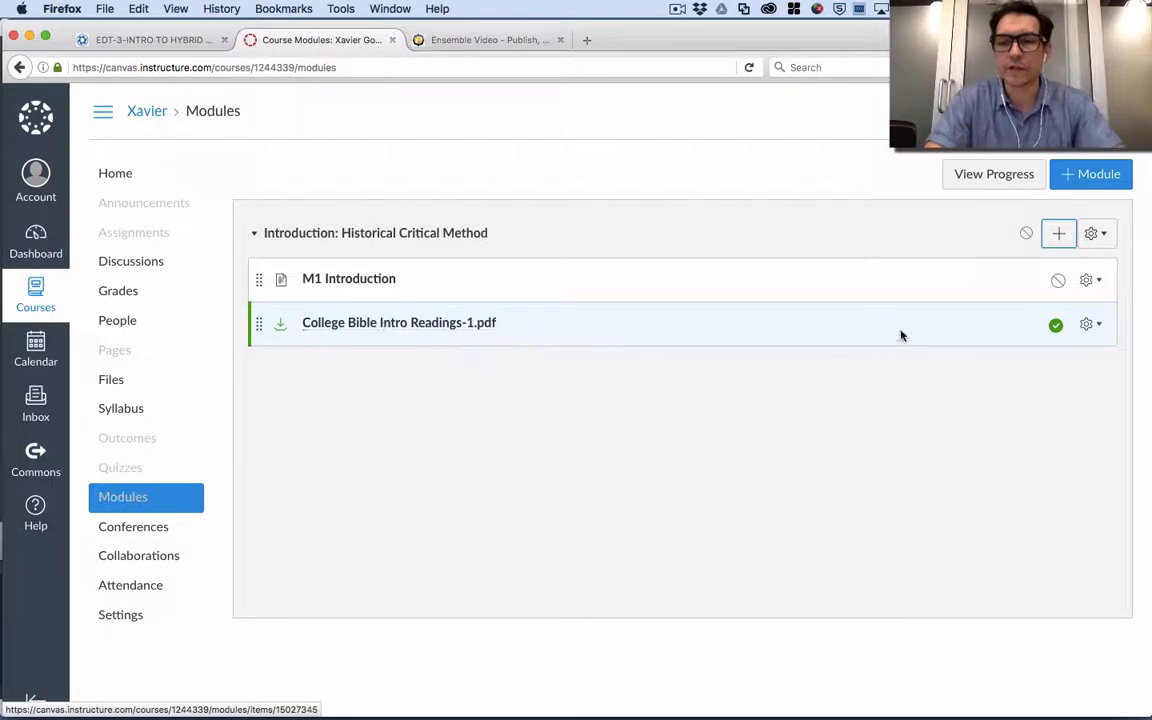
Remove the College Bible Intro Readings-1.pdf item from the module
click(1092, 324)
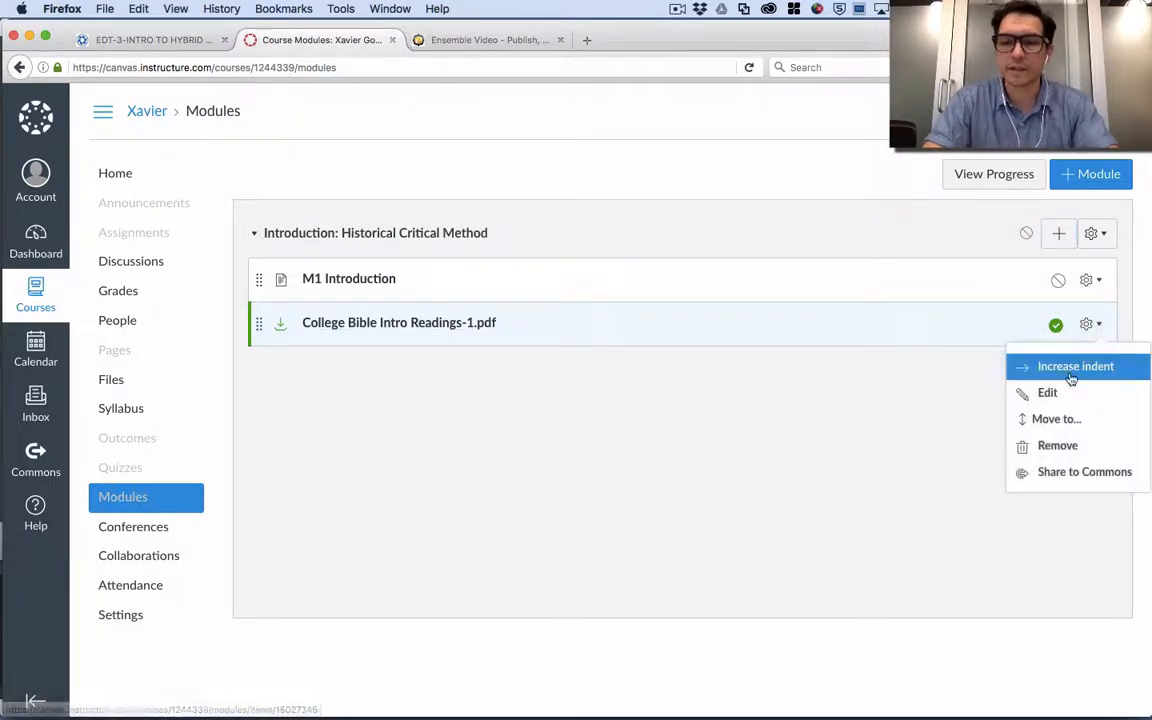
click(1045, 447)
click(690, 350)
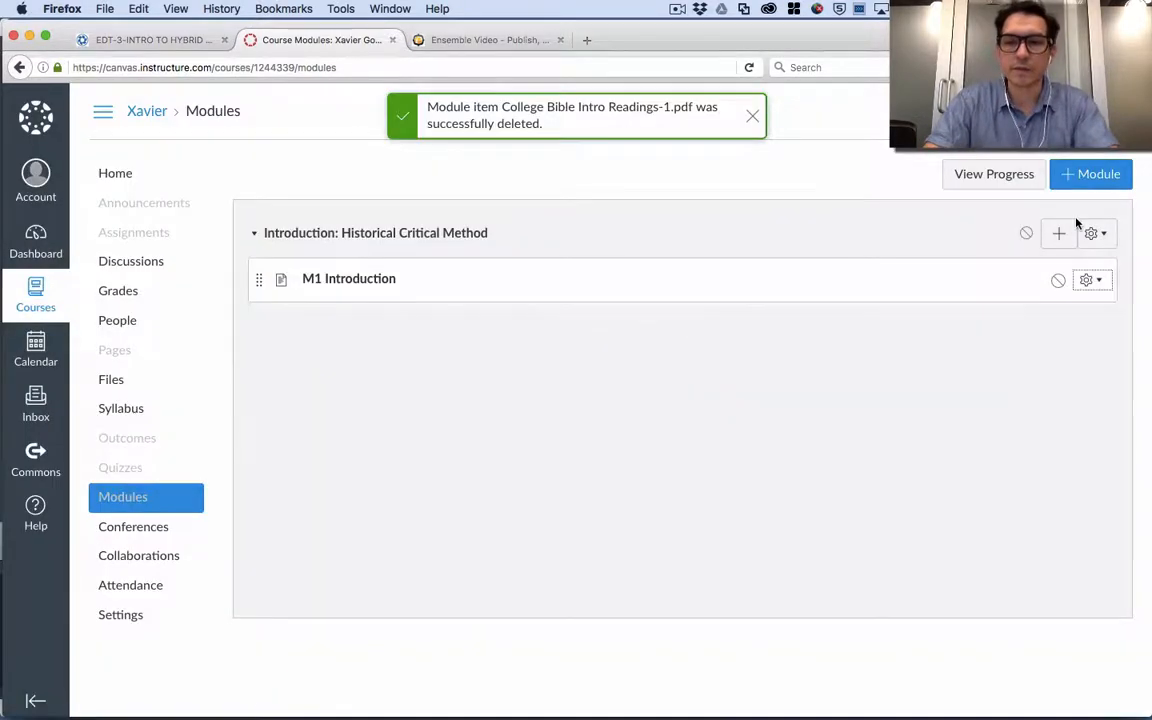
Add a new content page named "M1 Readings" to the Introduction: Historical Critical Method module
click(1090, 175)
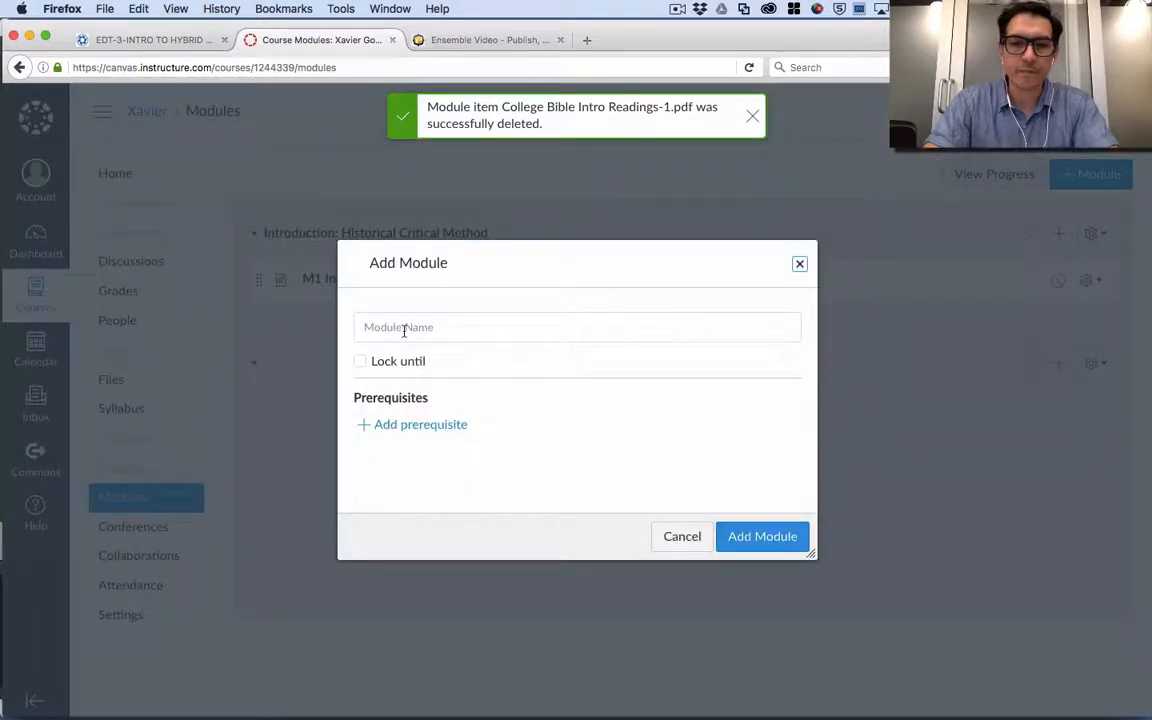
click(798, 264)
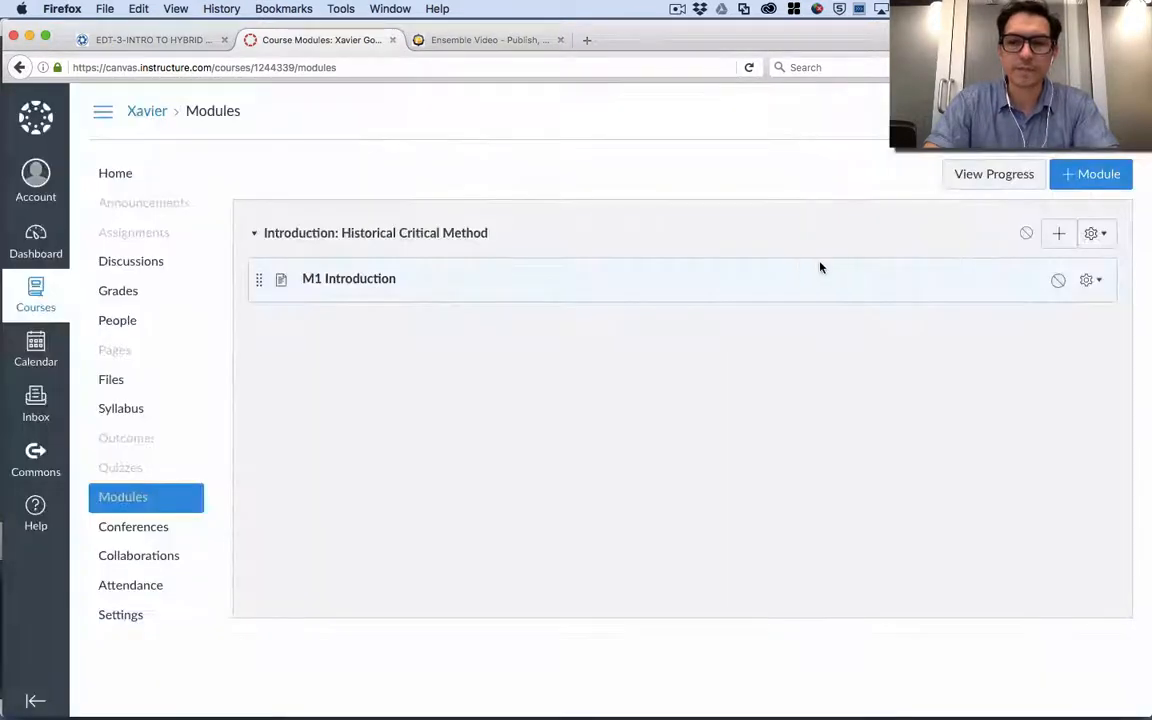
click(1057, 233)
click(410, 270)
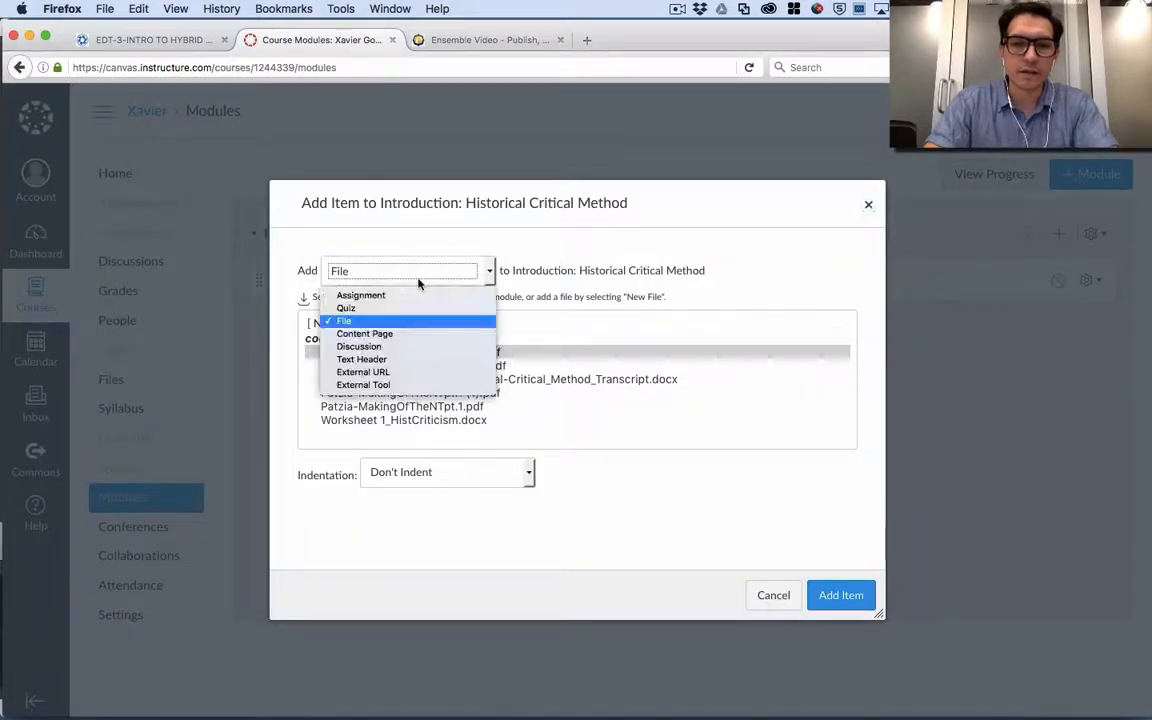
click(409, 334)
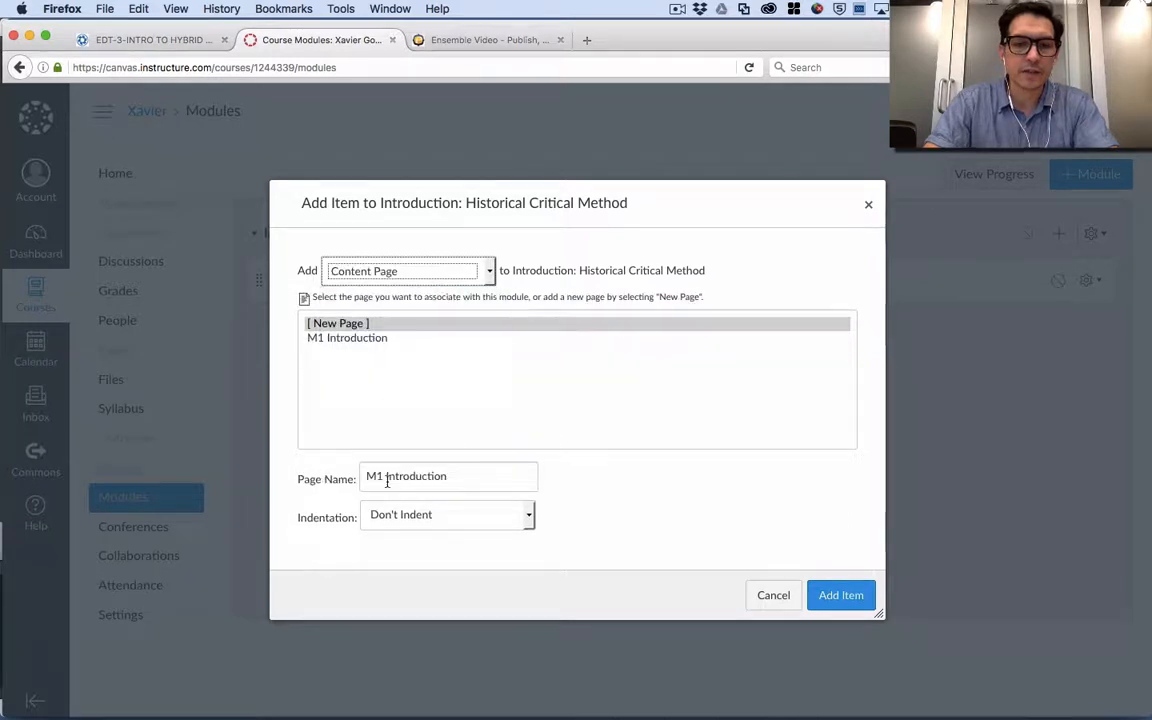
drag(447, 478, 386, 477)
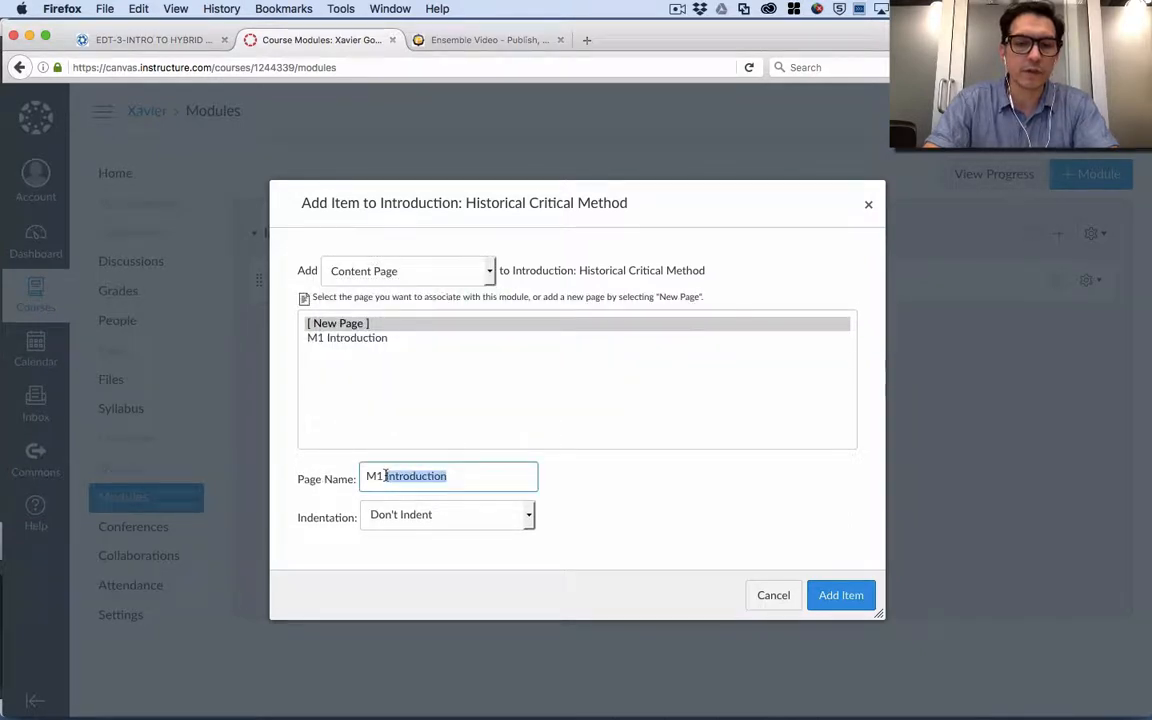
text(Readings)
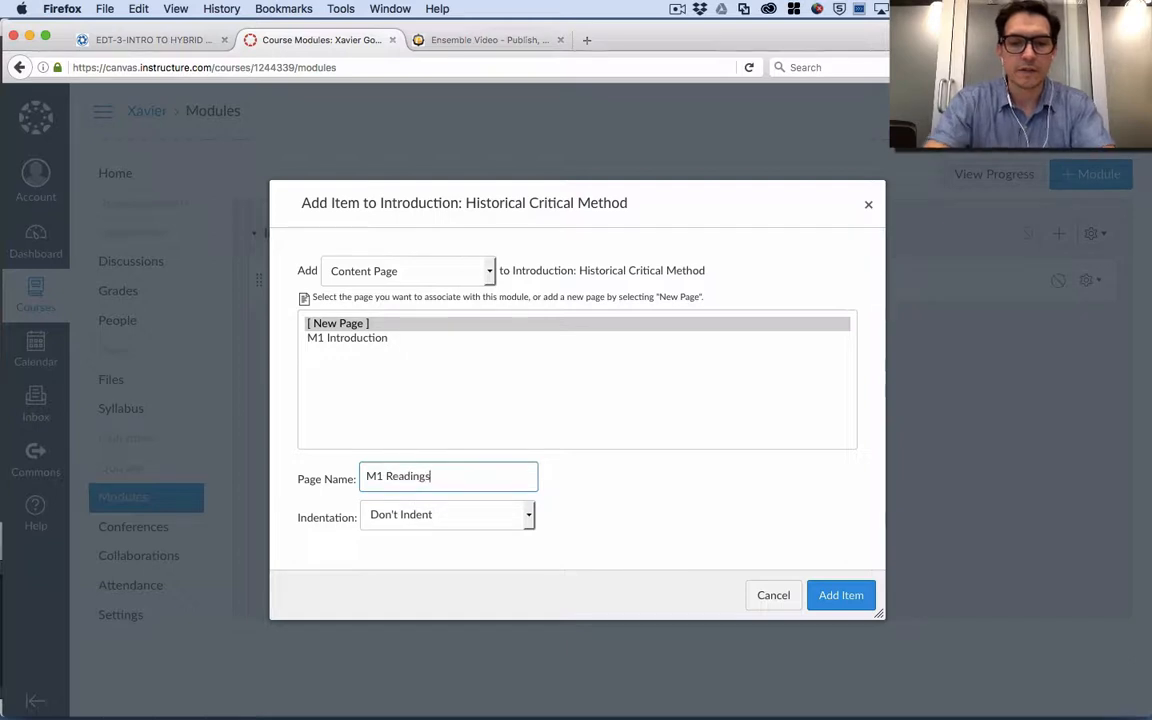
click(824, 596)
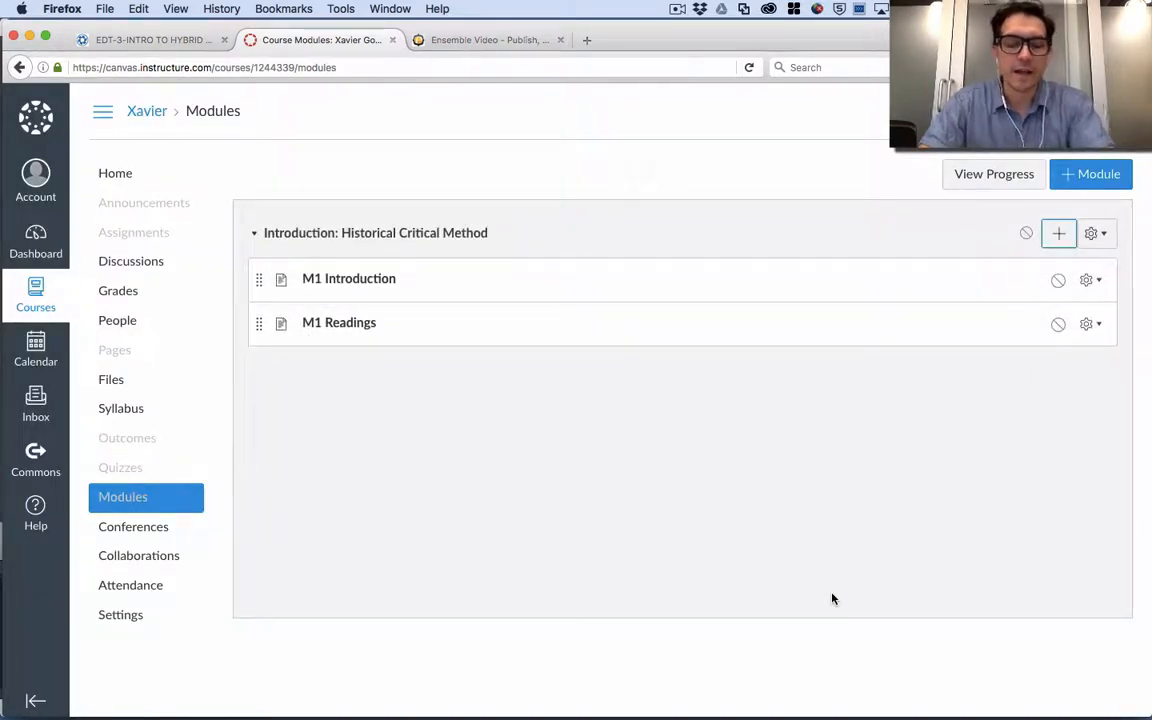
Switch to Word and append "(assignment)" to the Worksheet 1: Historical Critical Method heading
key(super+Tab)
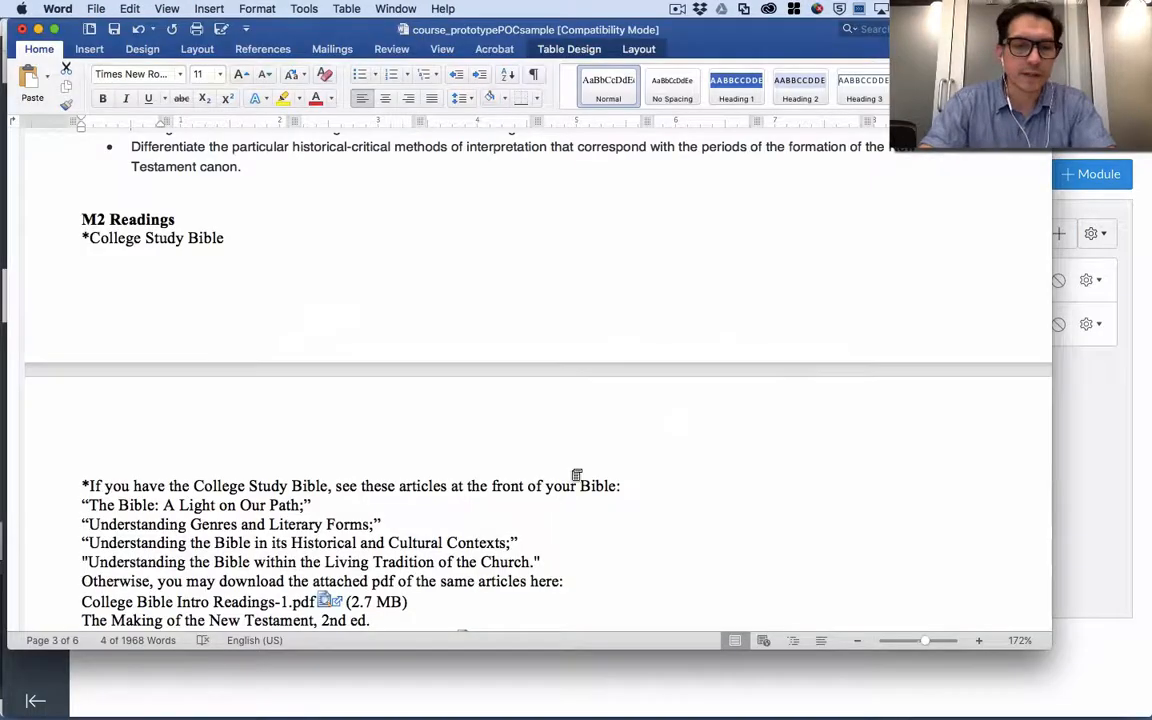
scroll(563, 475, down, 8)
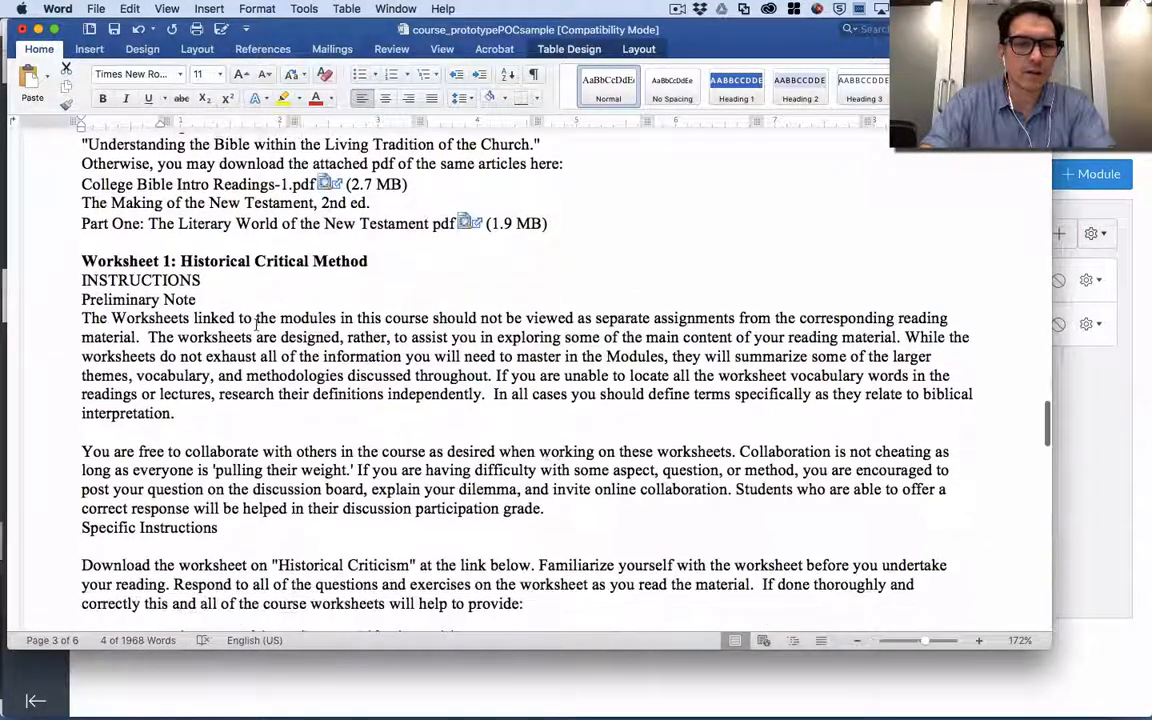
scroll(211, 296, down, 8)
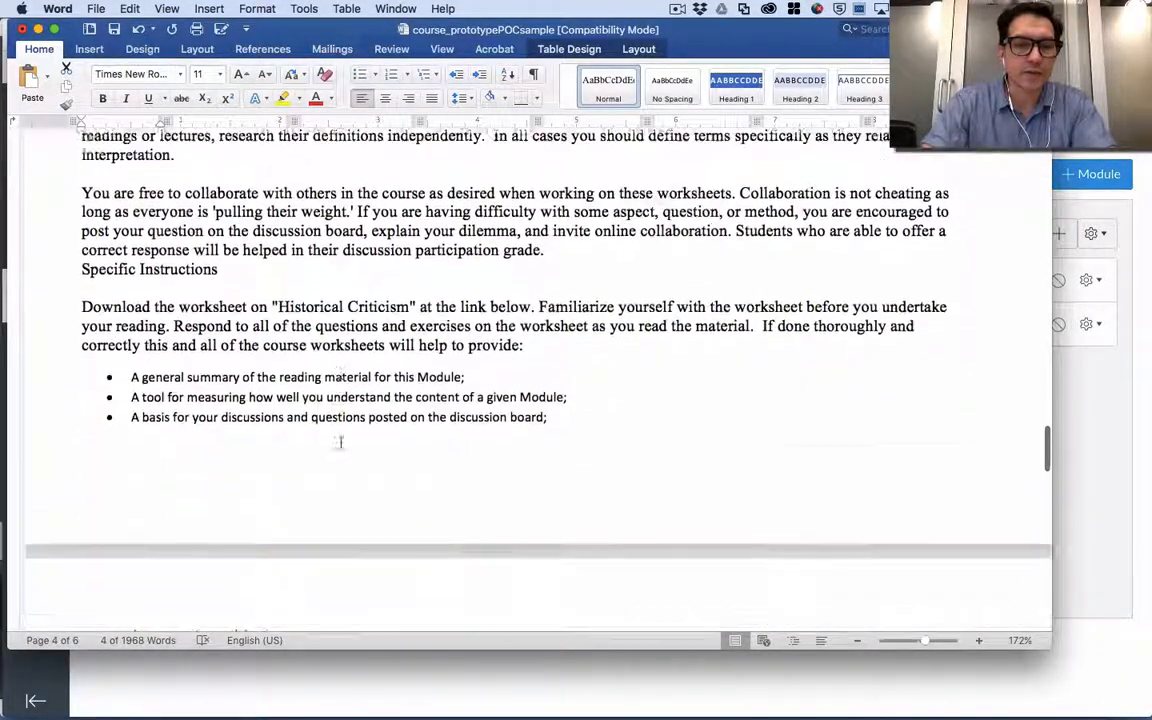
scroll(345, 449, down, 5)
scroll(343, 447, up, 15)
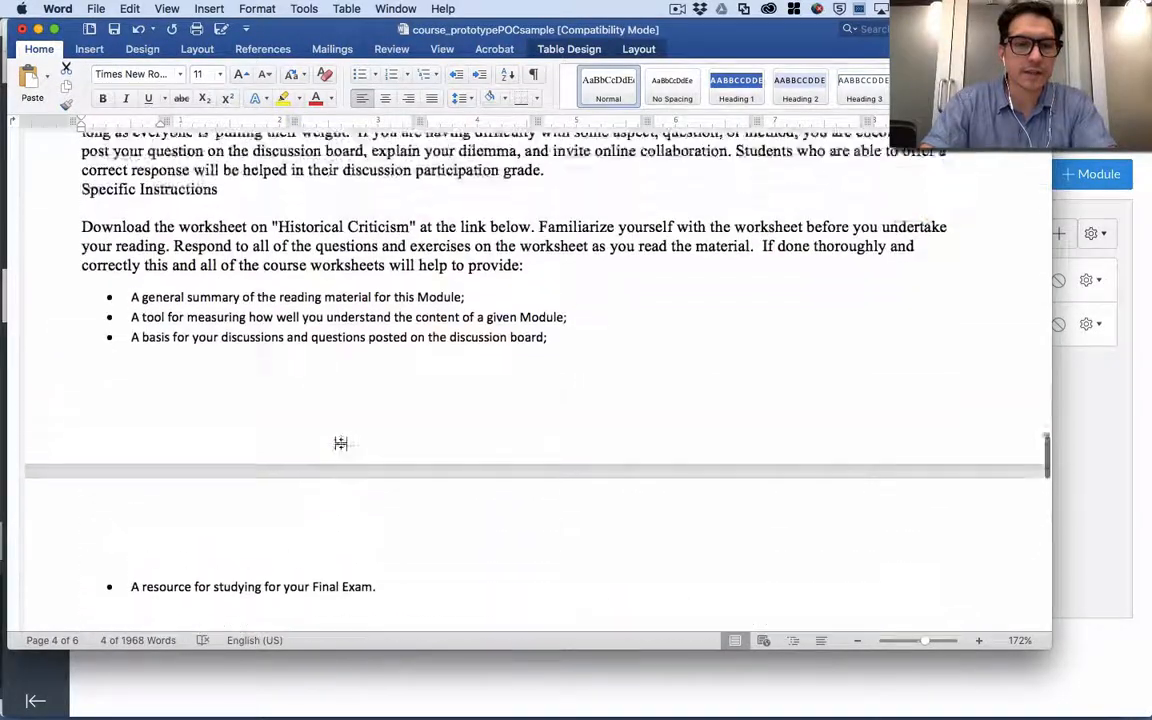
scroll(341, 447, up, 1)
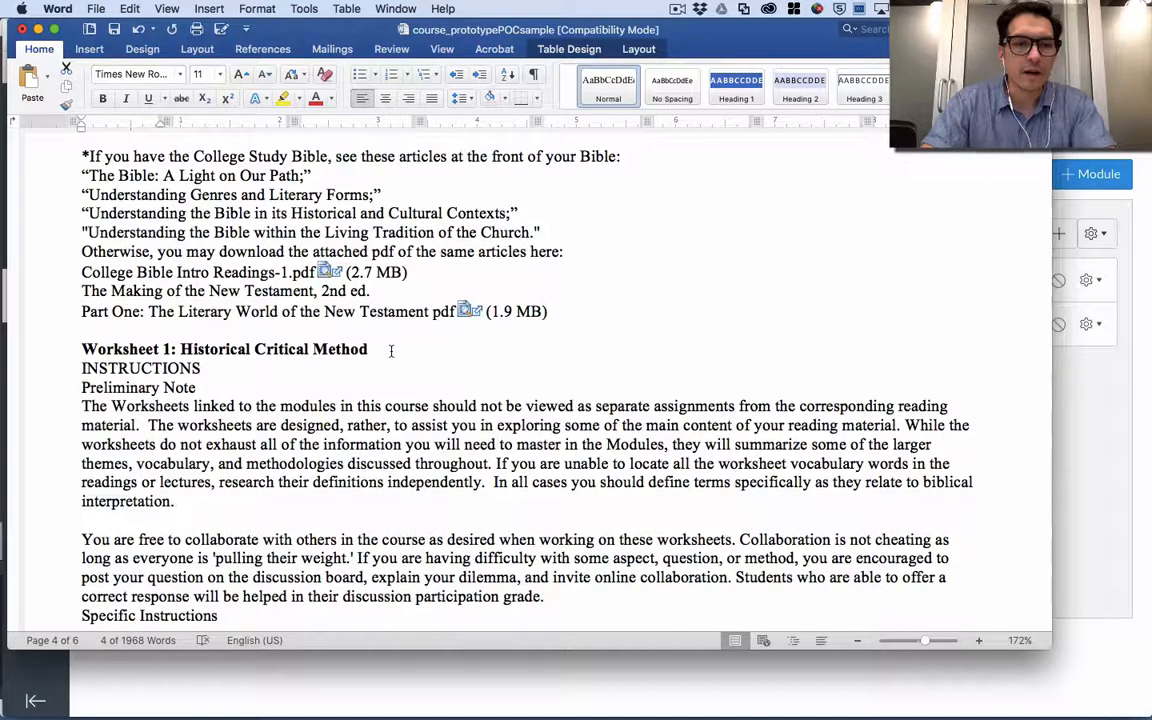
click(391, 351)
text(()
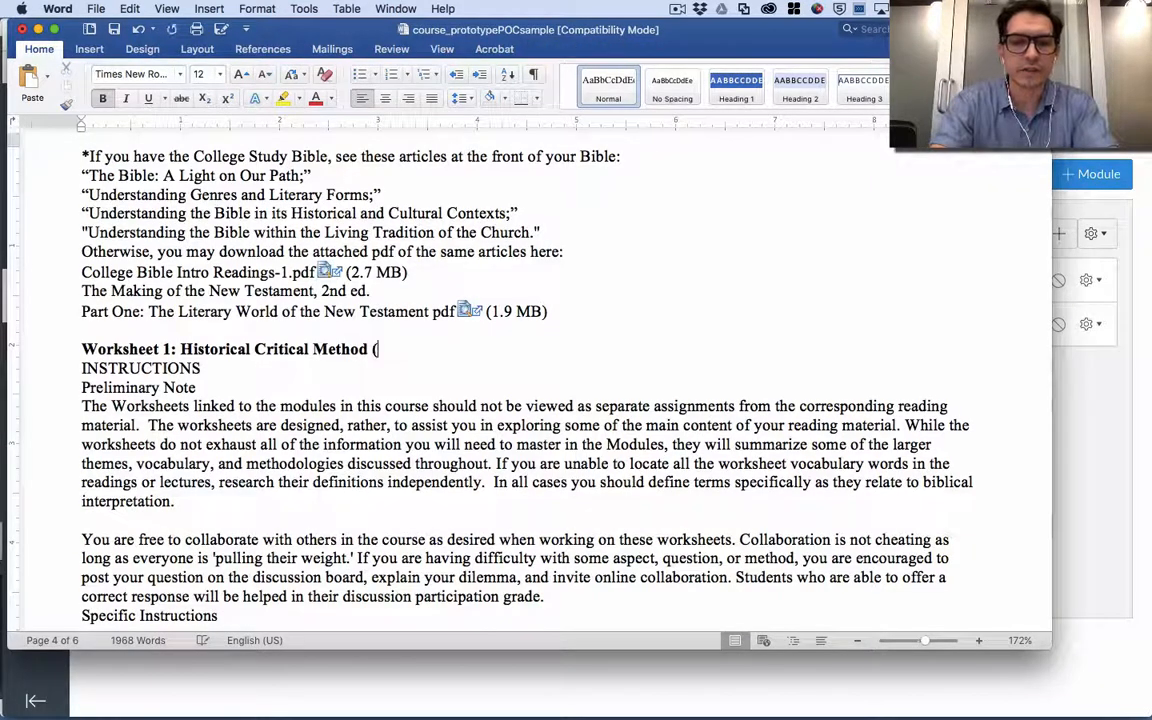
text(assignment))
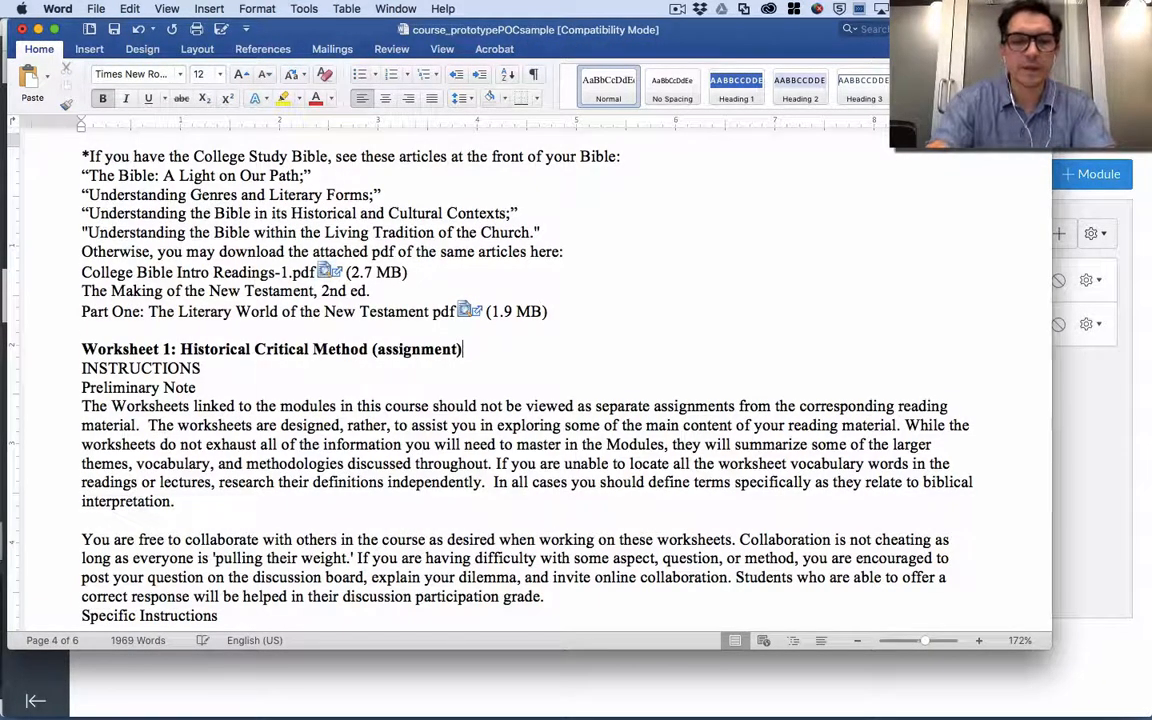
scroll(375, 397, down, 10)
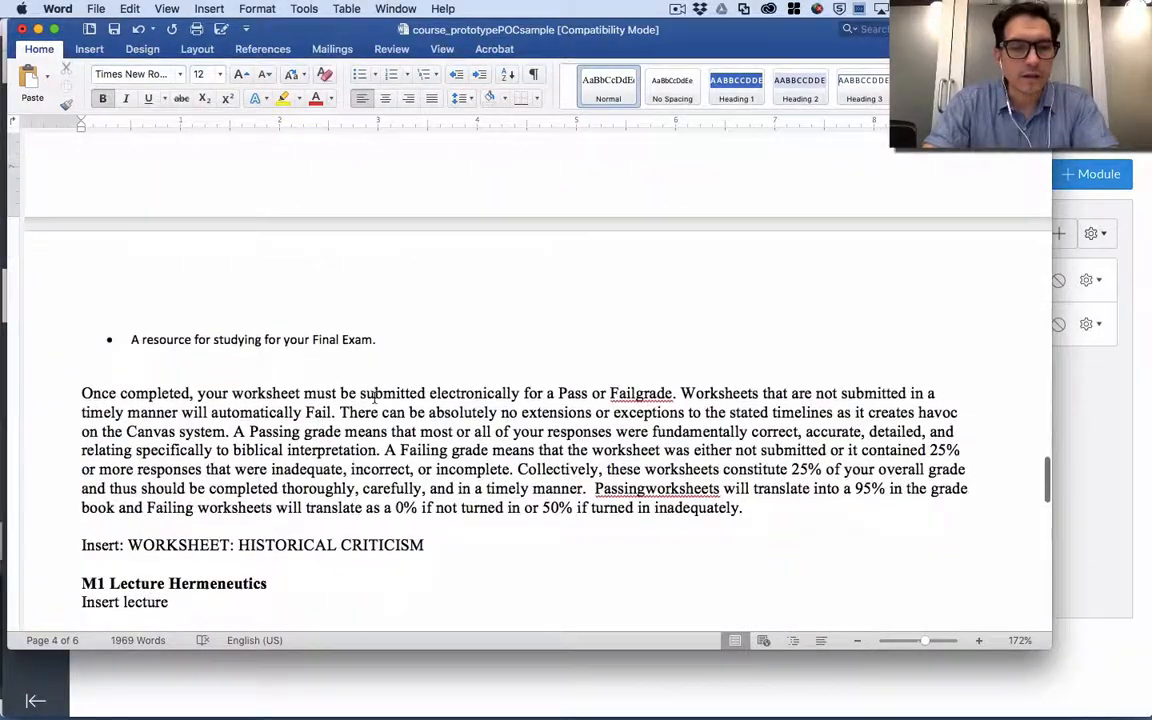
scroll(375, 397, up, 10)
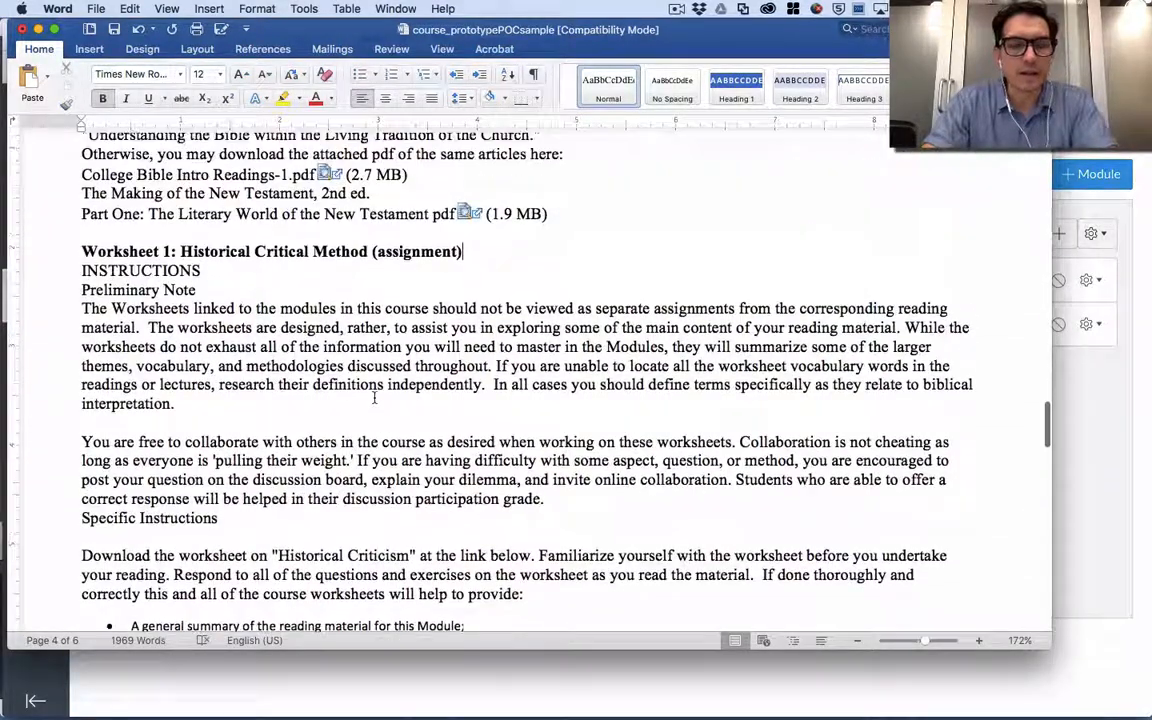
In Firefox, add a new assignment named "Worksheet 1: Historical Critical Method" to the module, copying the name from the Word heading
key(super+Tab)
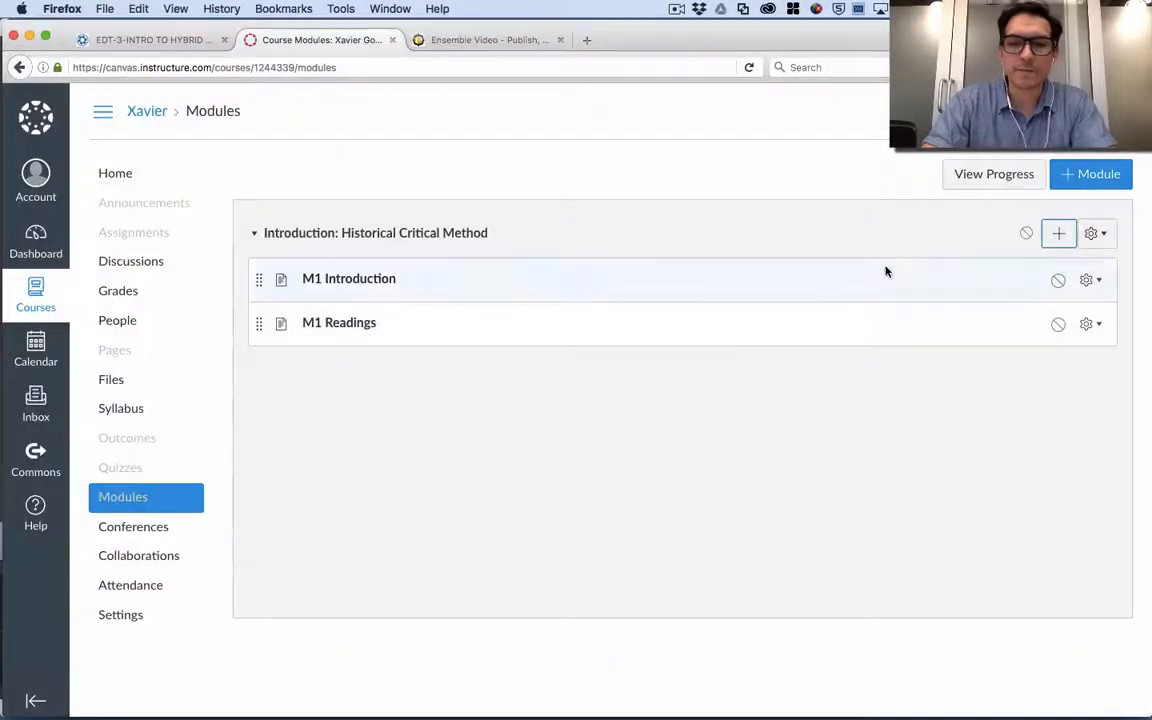
click(1059, 236)
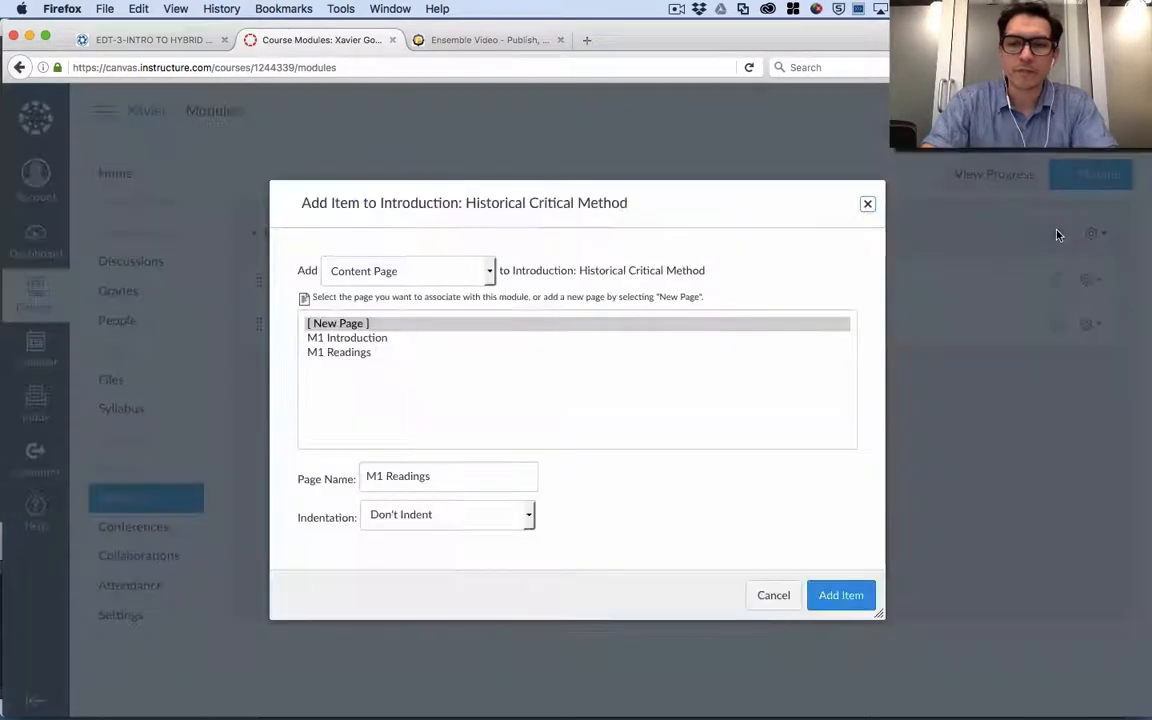
click(339, 279)
click(342, 293)
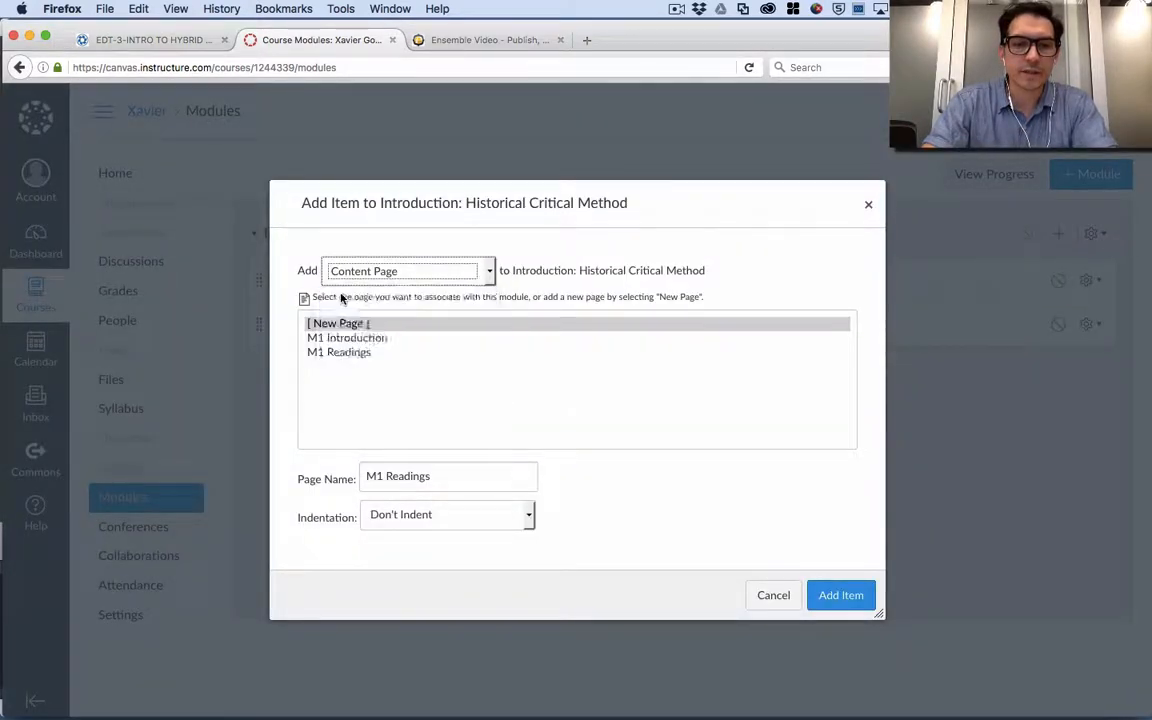
click(340, 324)
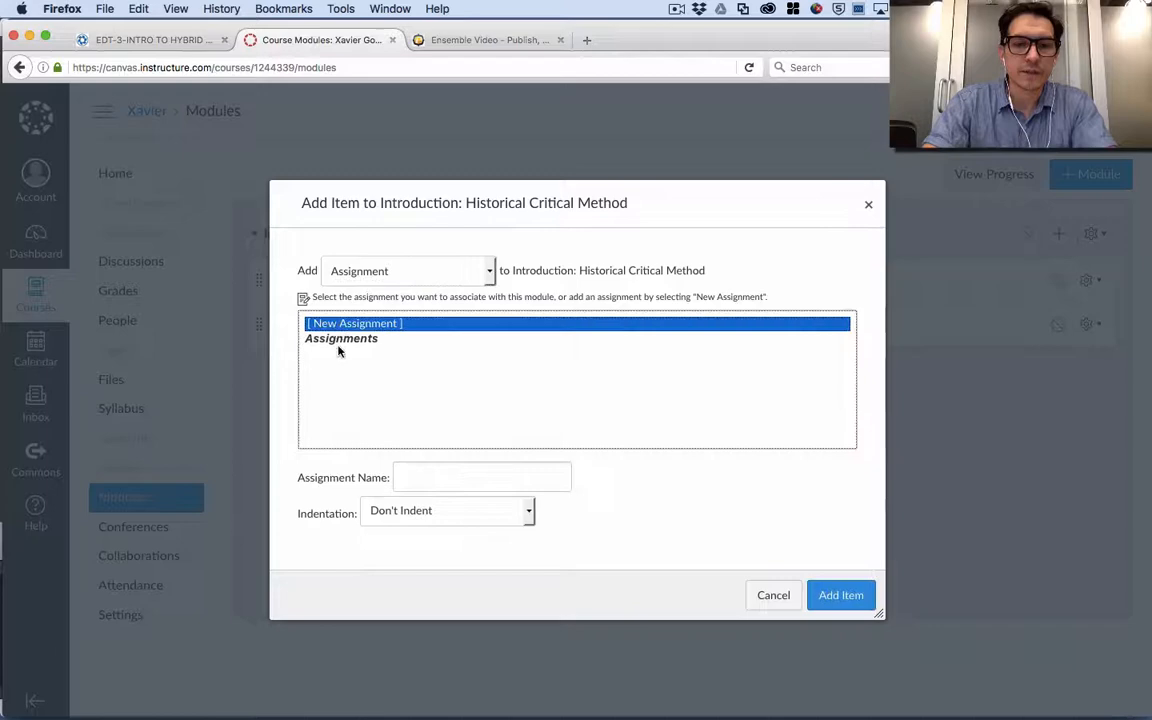
click(426, 481)
key(super+Tab)
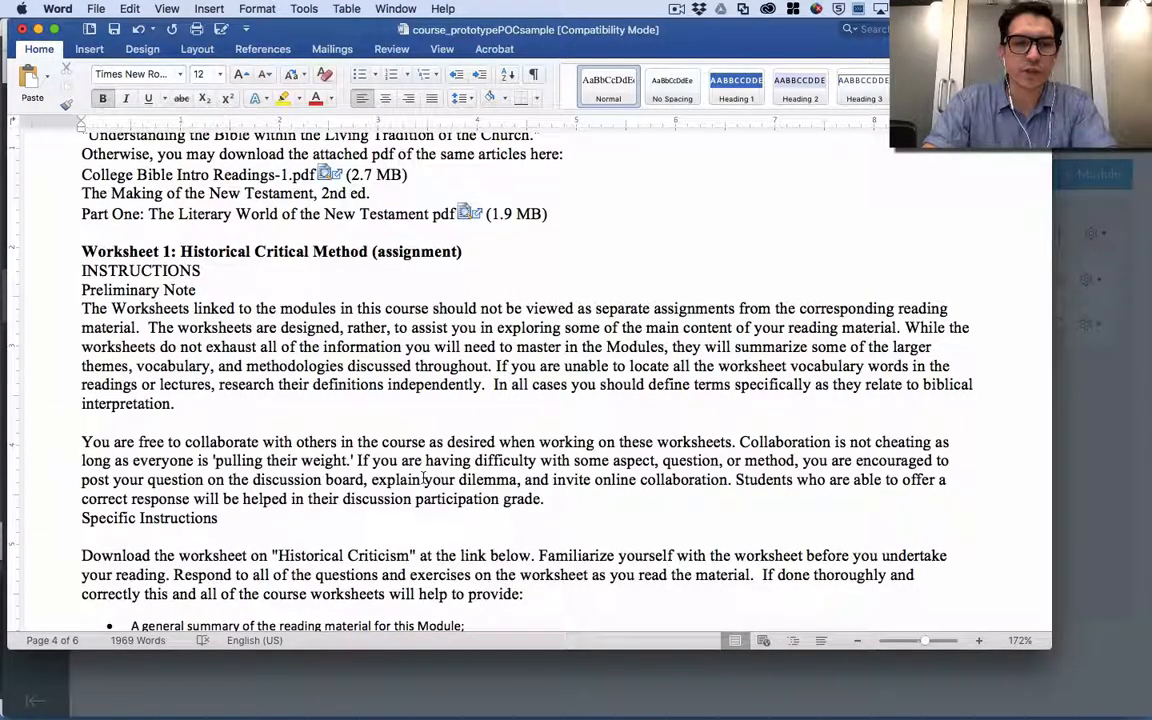
drag(81, 252, 369, 255)
drag(366, 253, 366, 254)
key(super+c)
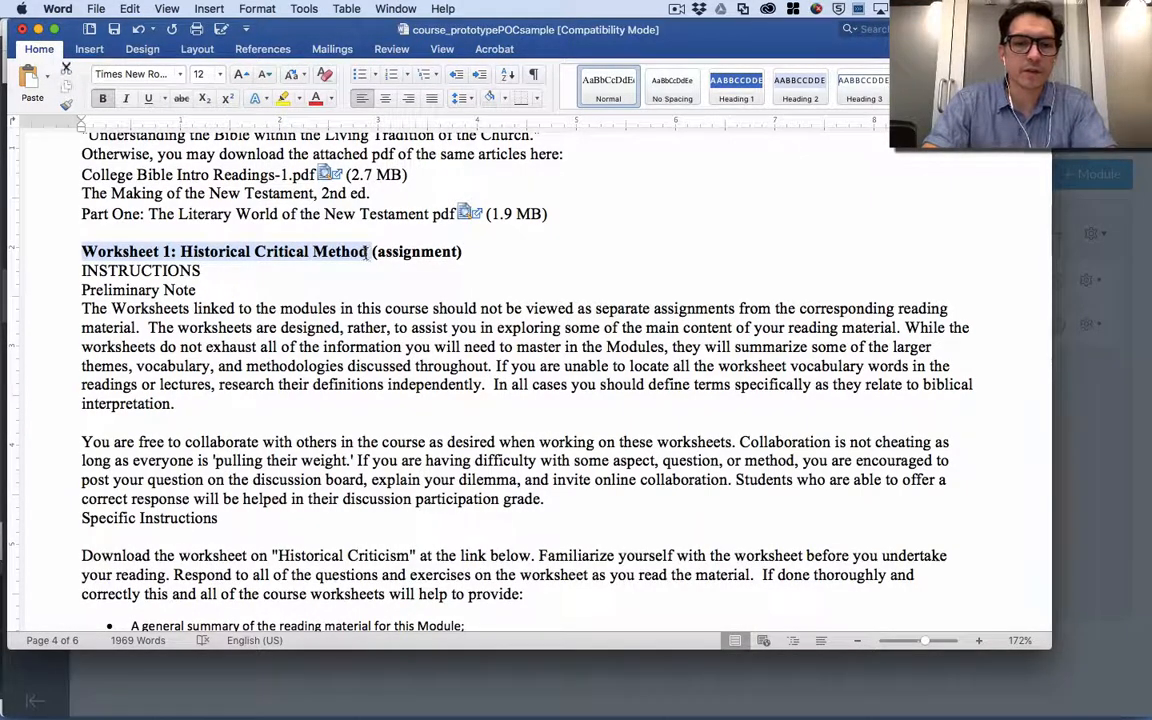
key(super+Tab)
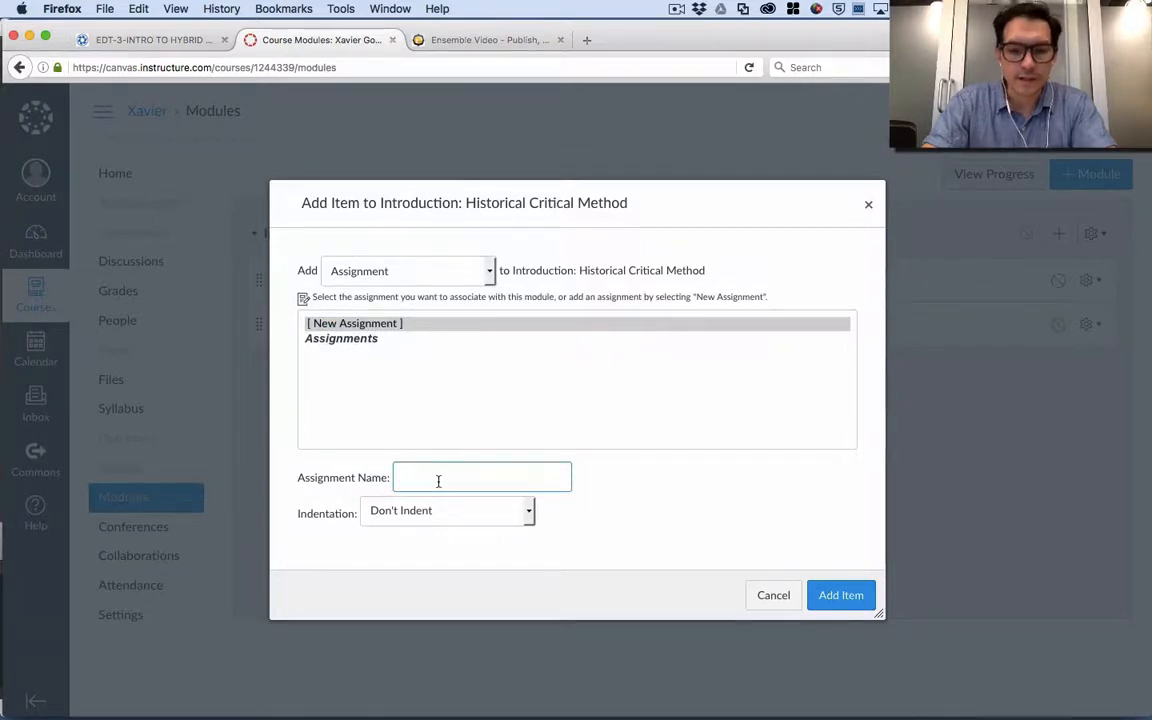
key(super+v)
click(843, 596)
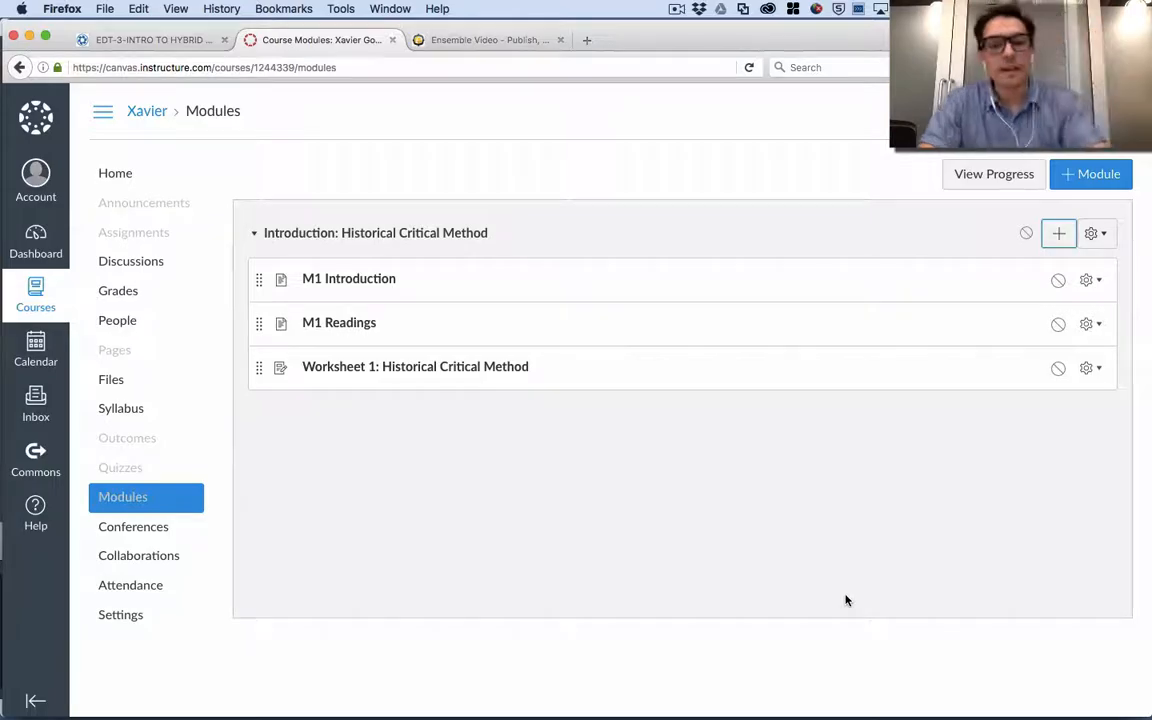
Copy the heading "M1 Lecture Hermeneutics" from the Word document and return to the module in Firefox
key(super+Tab)
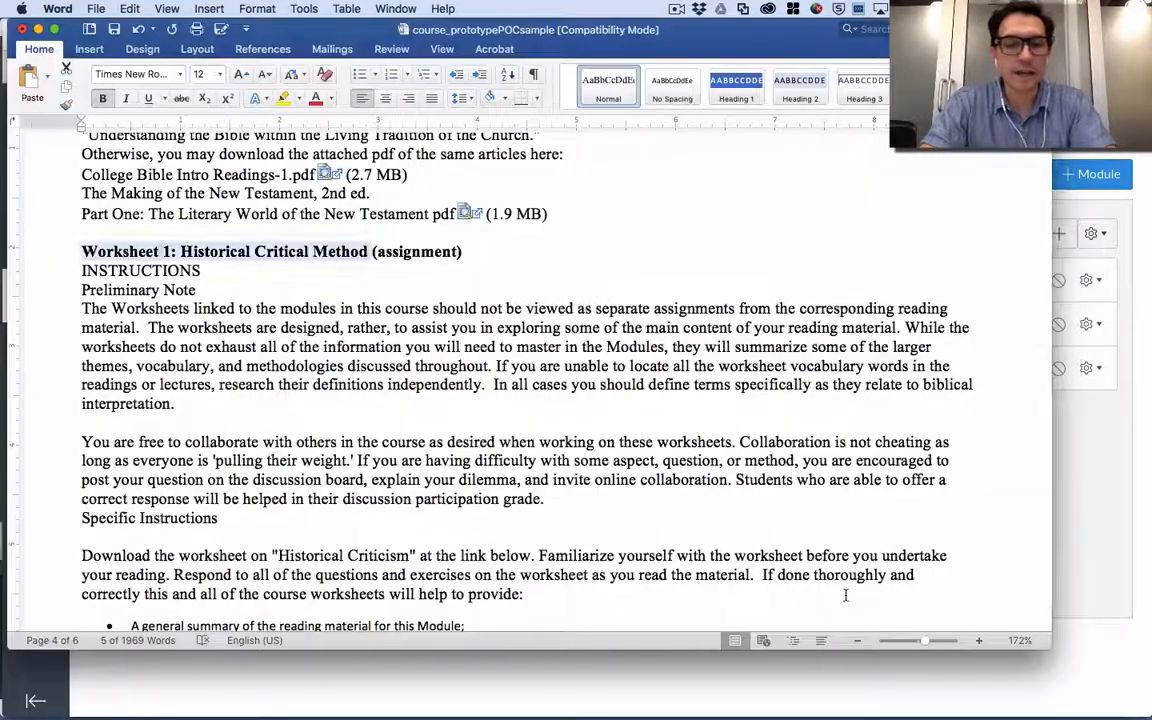
scroll(579, 488, down, 20)
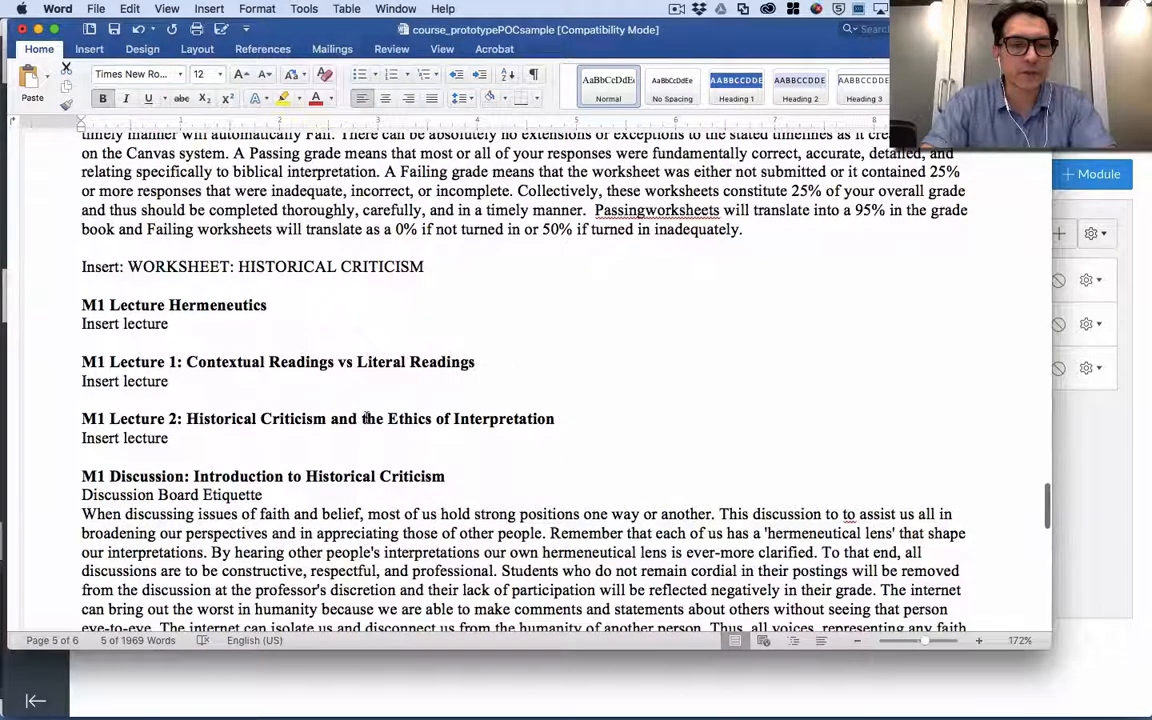
scroll(107, 300, down, 1)
drag(80, 272, 267, 280)
key(super+c)
key(super+Tab)
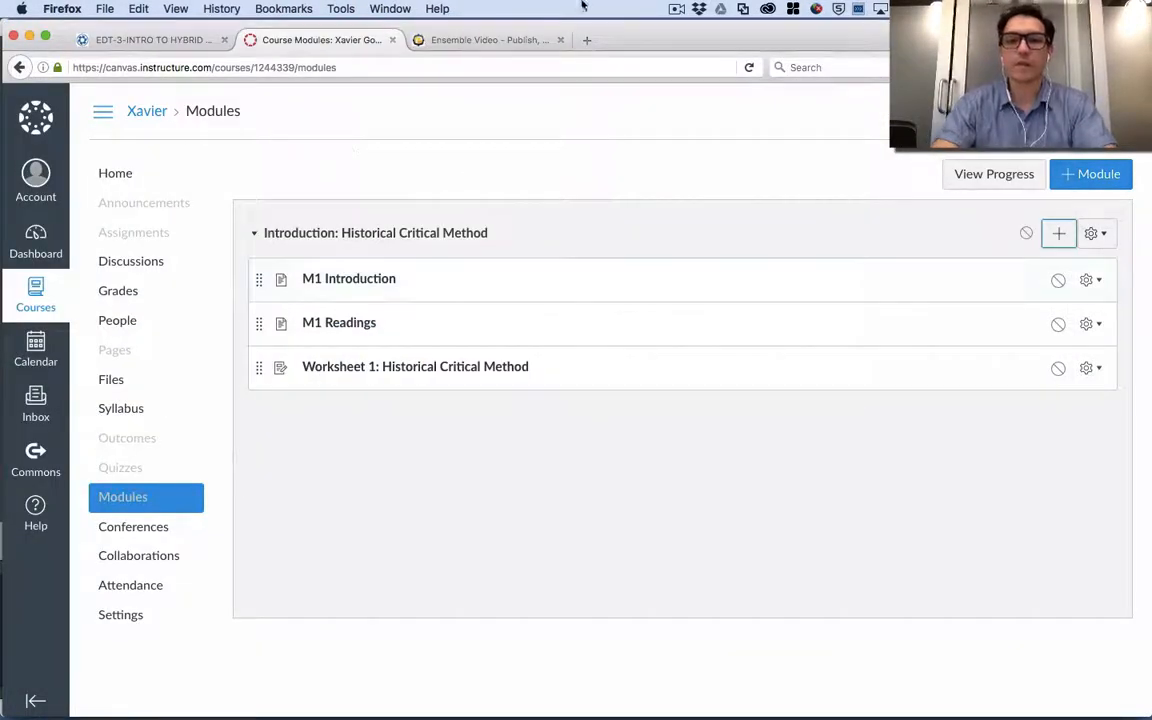
click(675, 8)
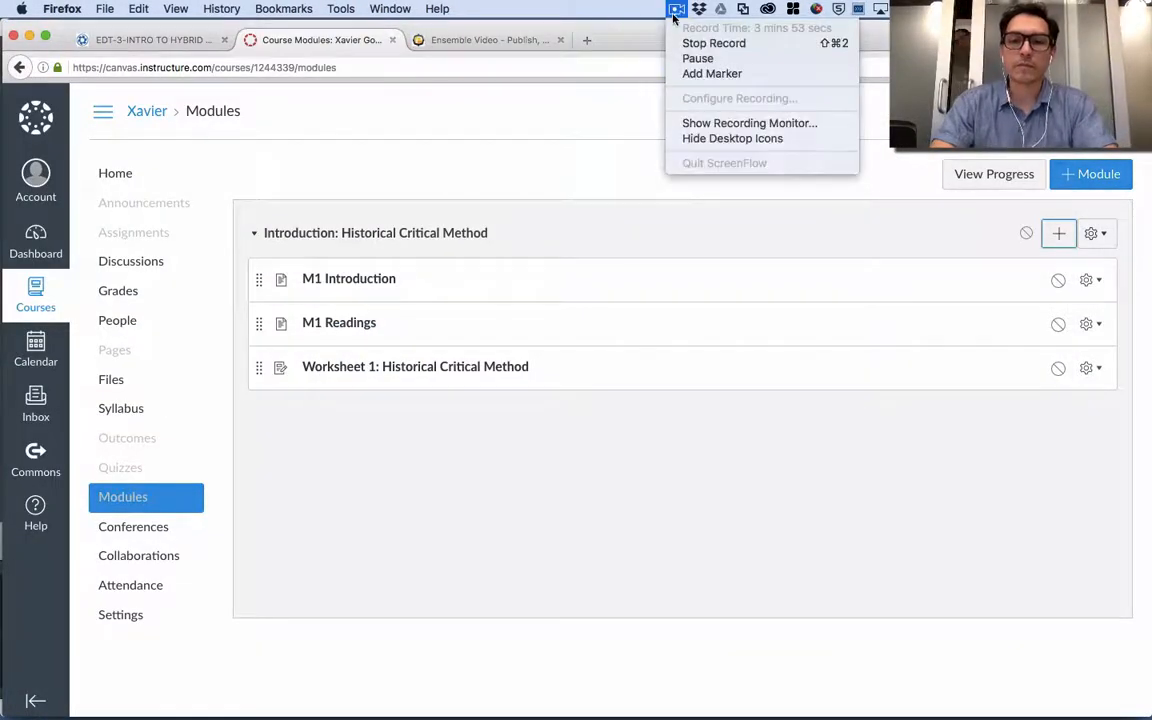
click(697, 59)
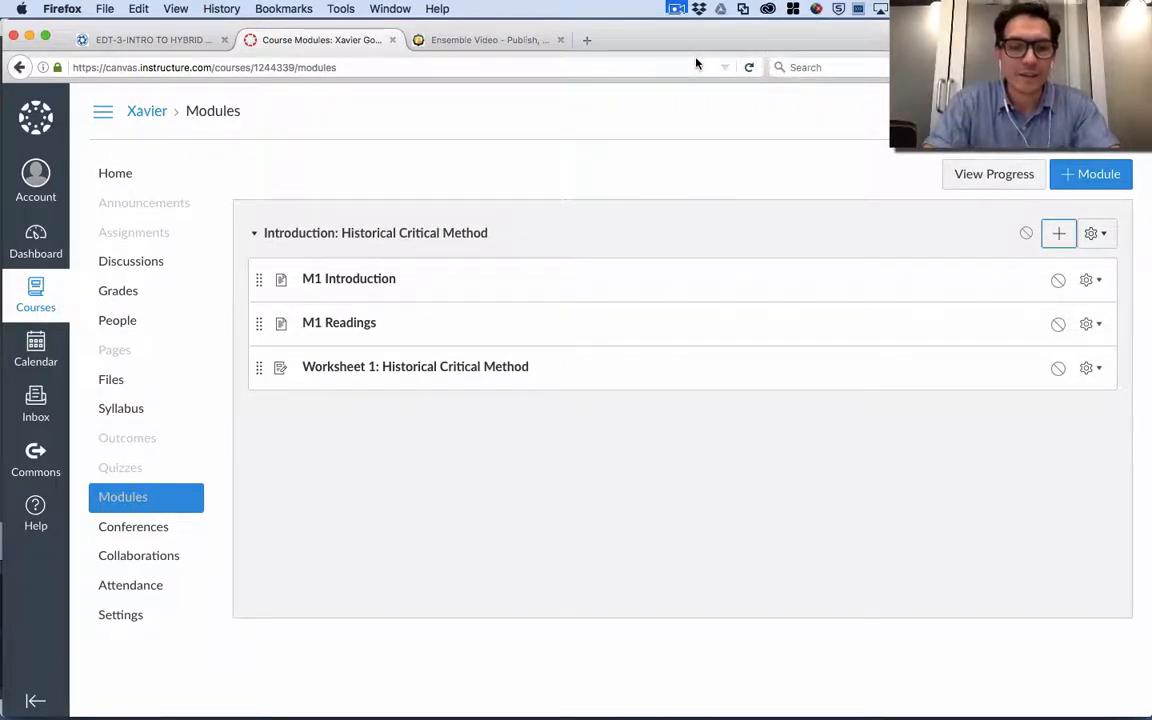
key(super+Tab)
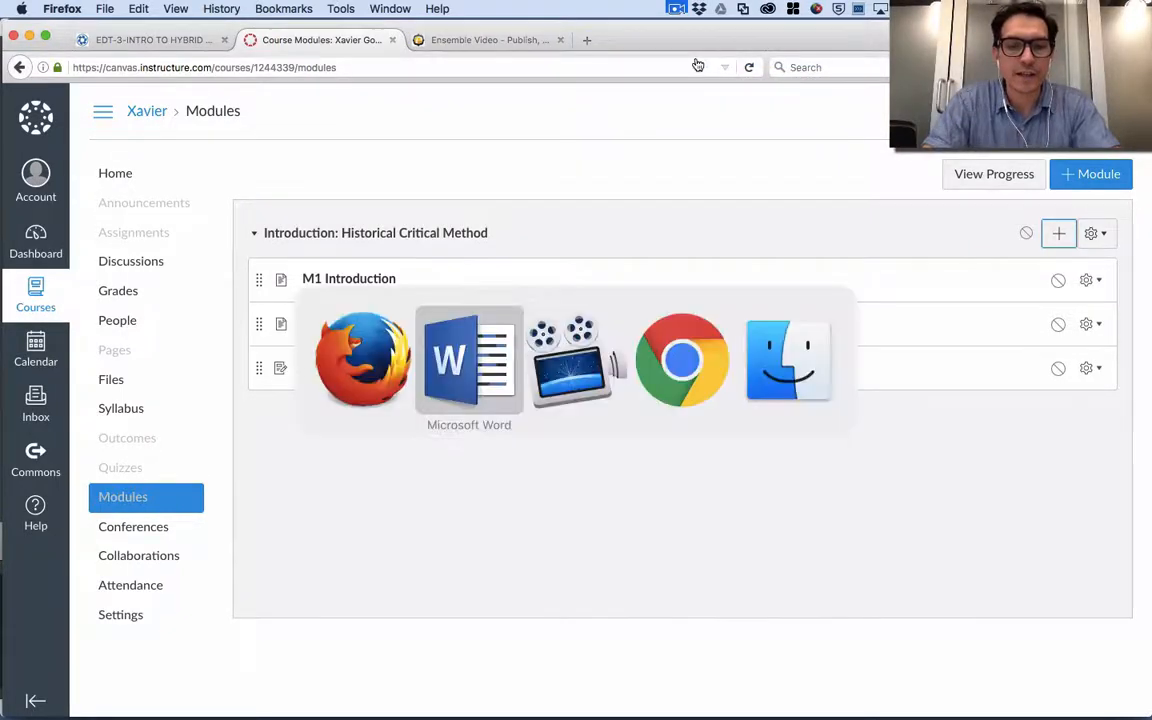
key(super+Tab)
key(super+Tab)
key(Tab)
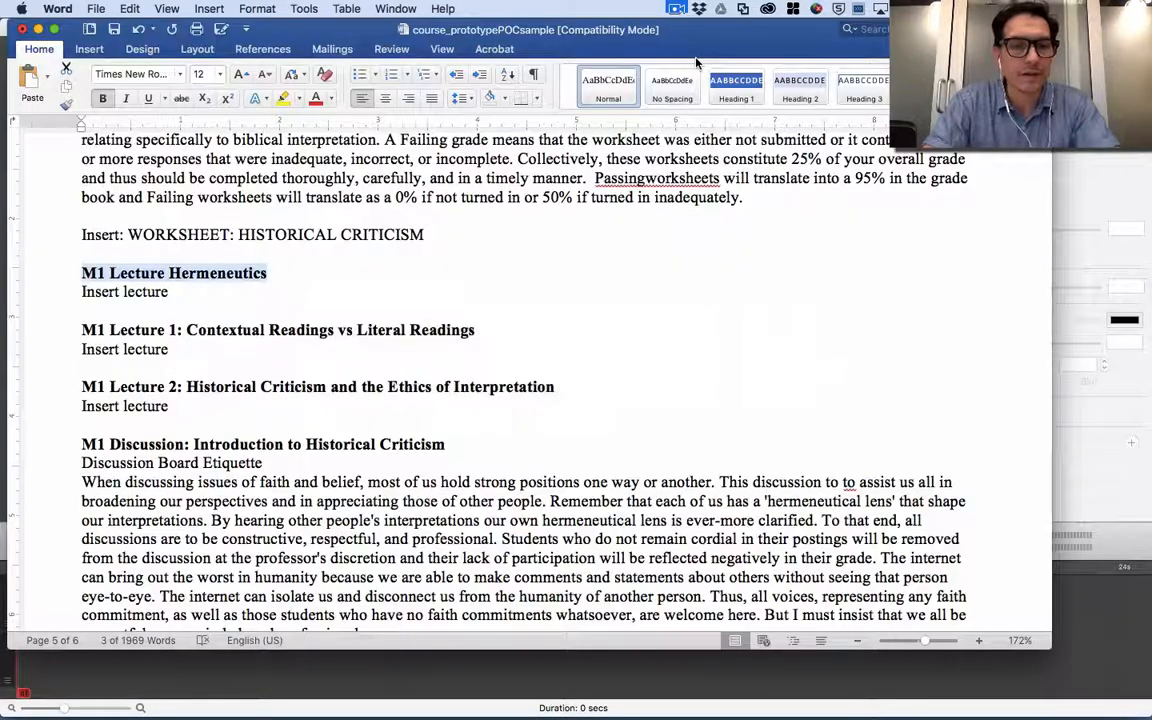
key(super+Tab)
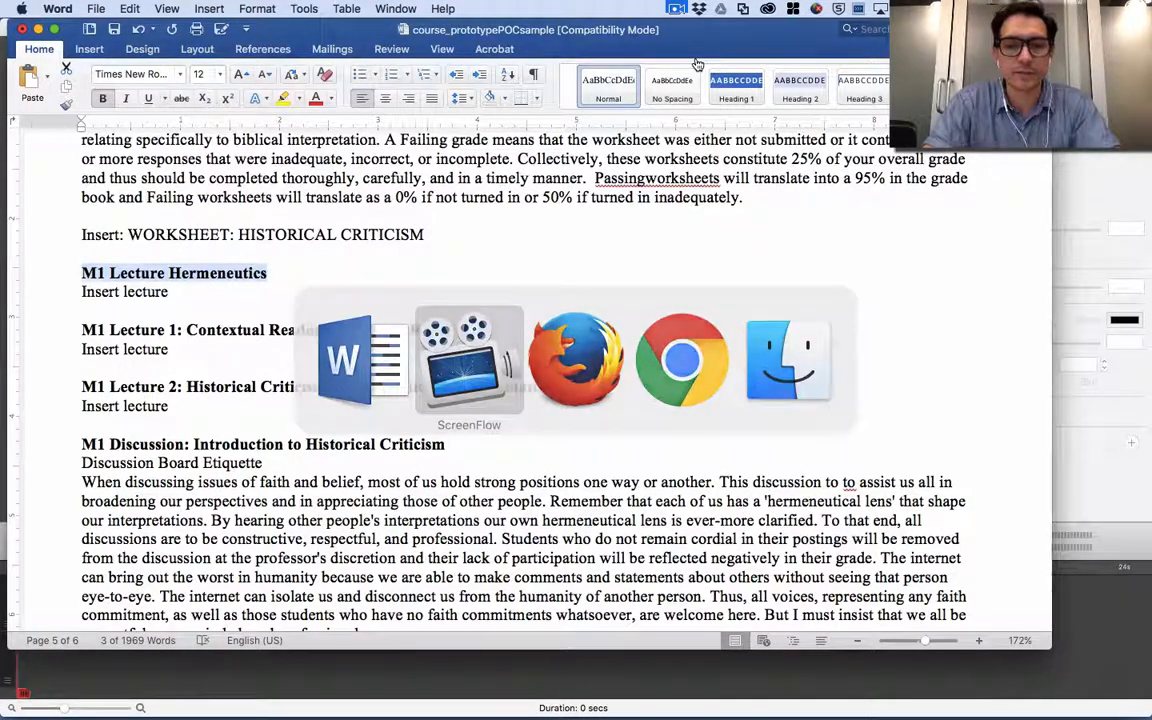
key(super+Tab)
key(Tab)
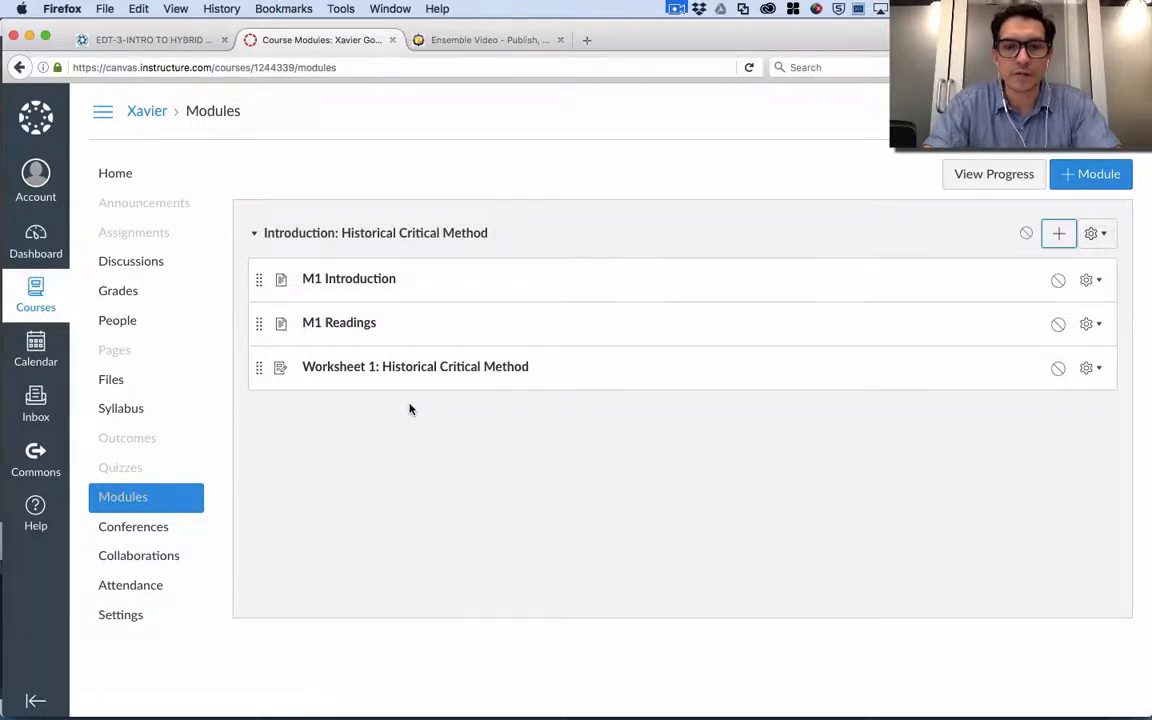
Add a new content page named "M1 Lecture: Hermeneutics" to the Introduction: Historical Critical Method module
click(1060, 234)
click(400, 279)
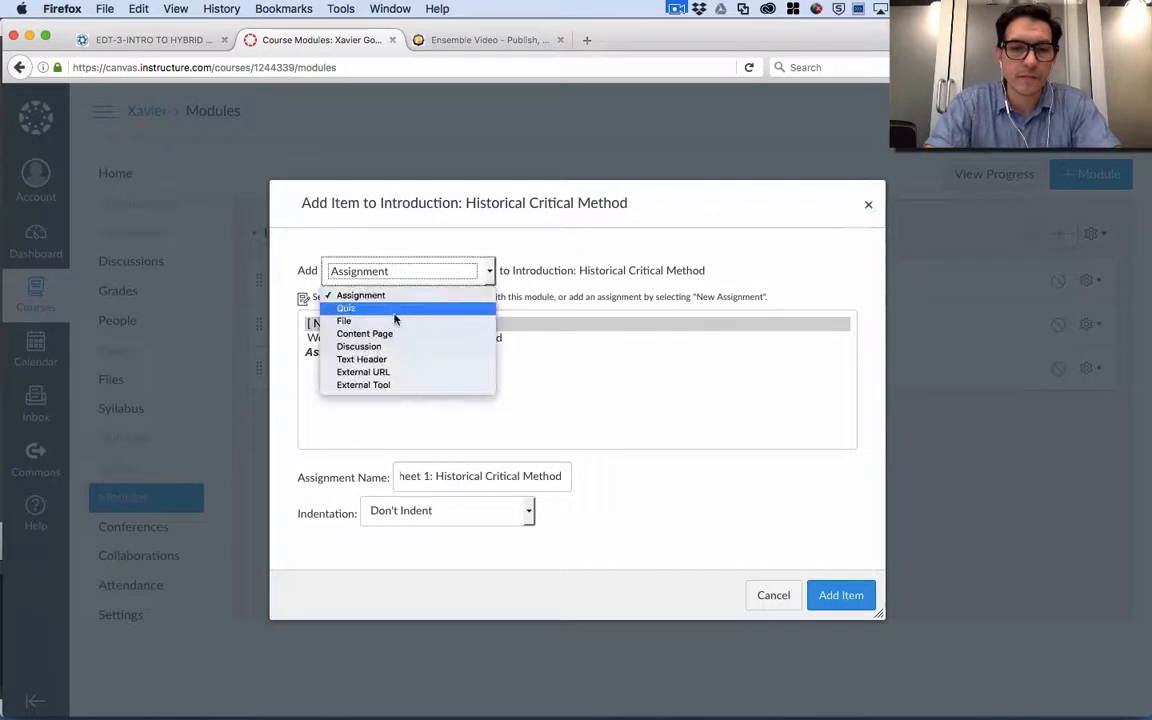
click(396, 335)
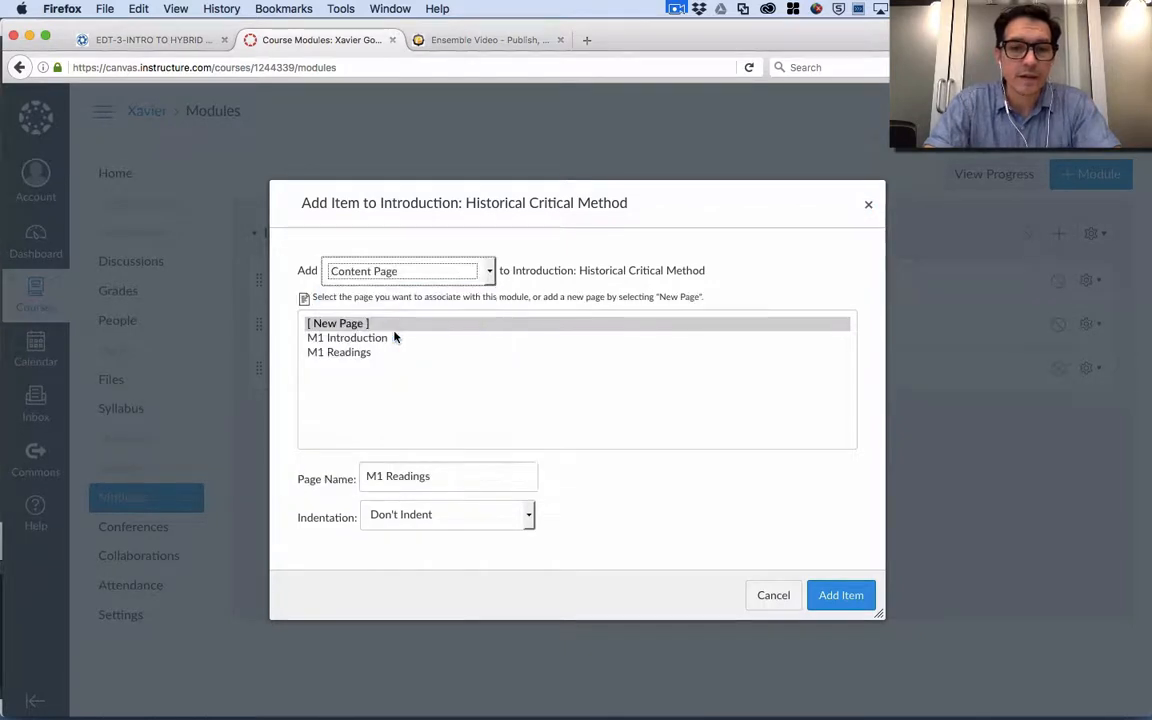
triple_click(403, 481)
text(M1 Lecture Hermeneutics)
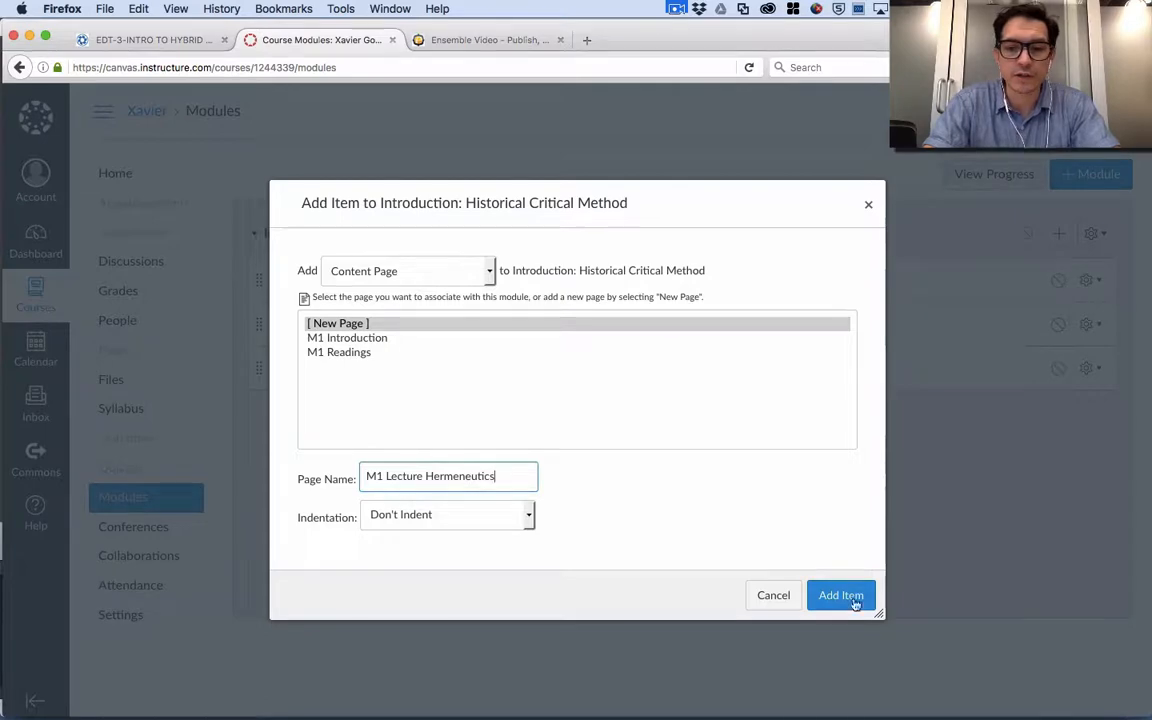
click(424, 476)
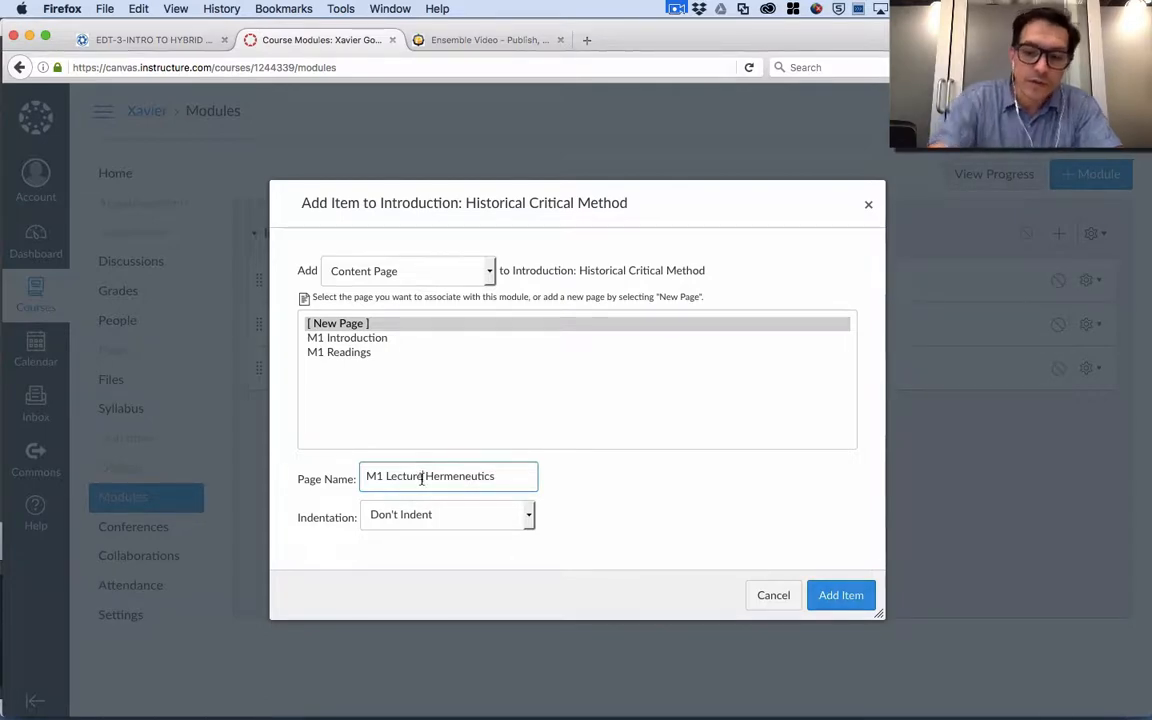
text(:)
click(845, 597)
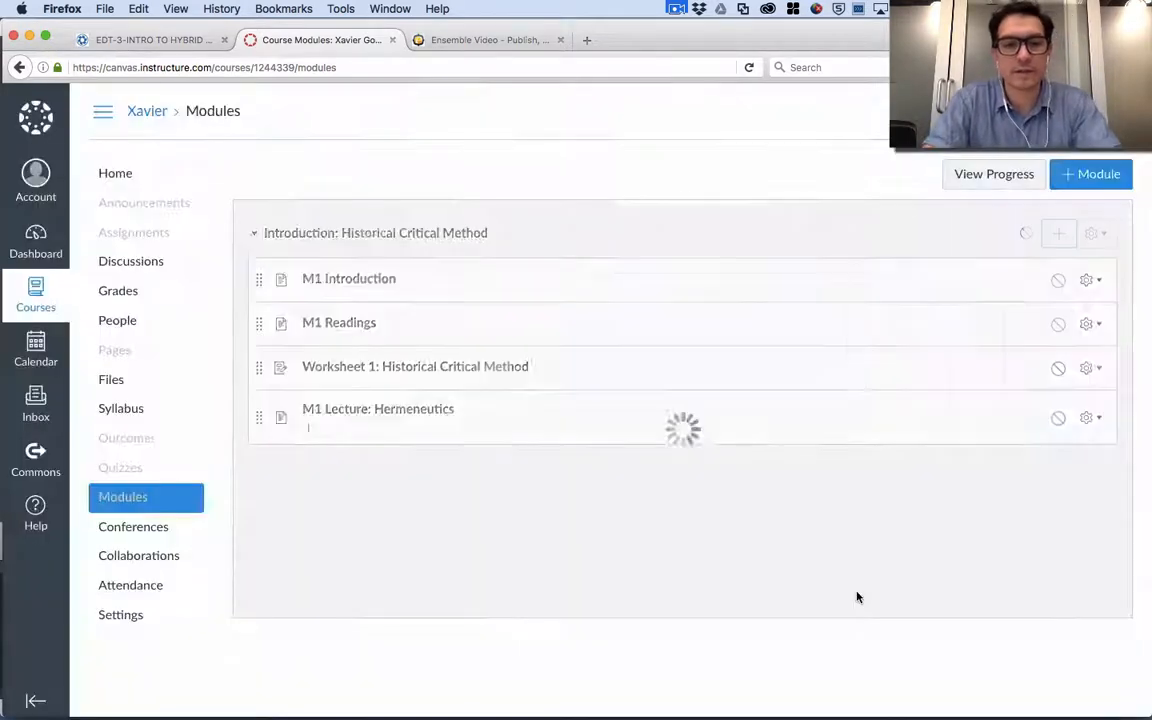
Add a new content page named "M1 Lecture 1: Contextual Readings vs Literal Readings" to the module, copying the name from the Word heading
click(1058, 233)
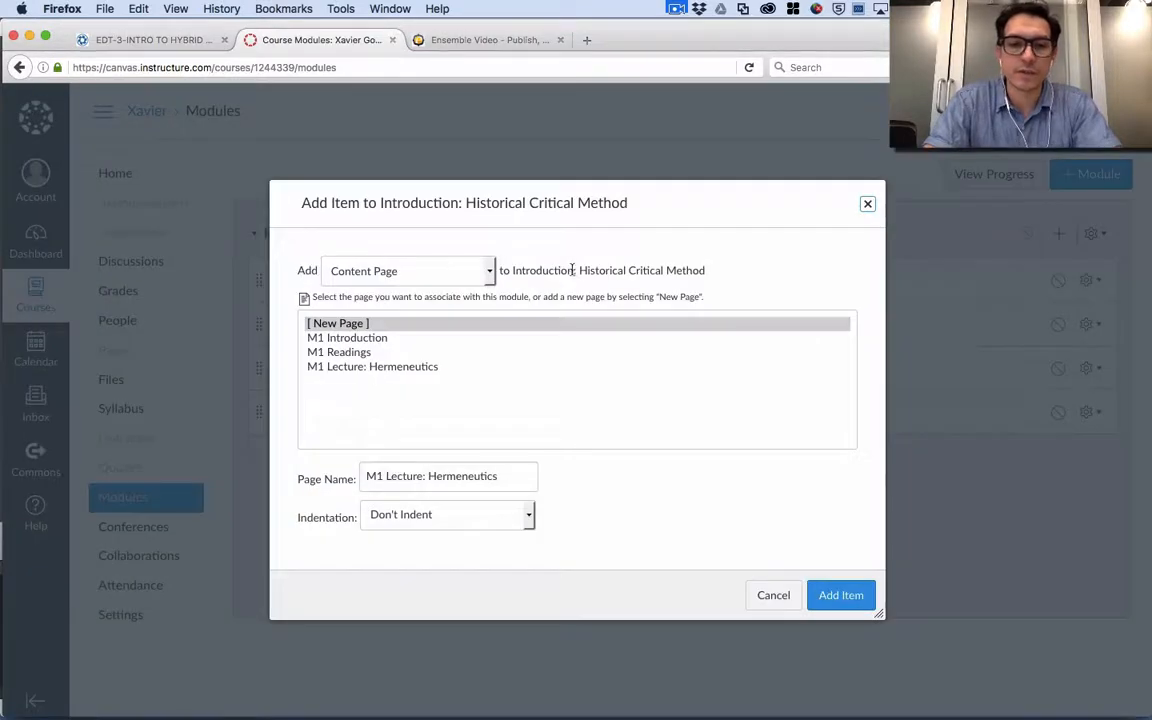
key(super+Tab)
key(super+Tab)
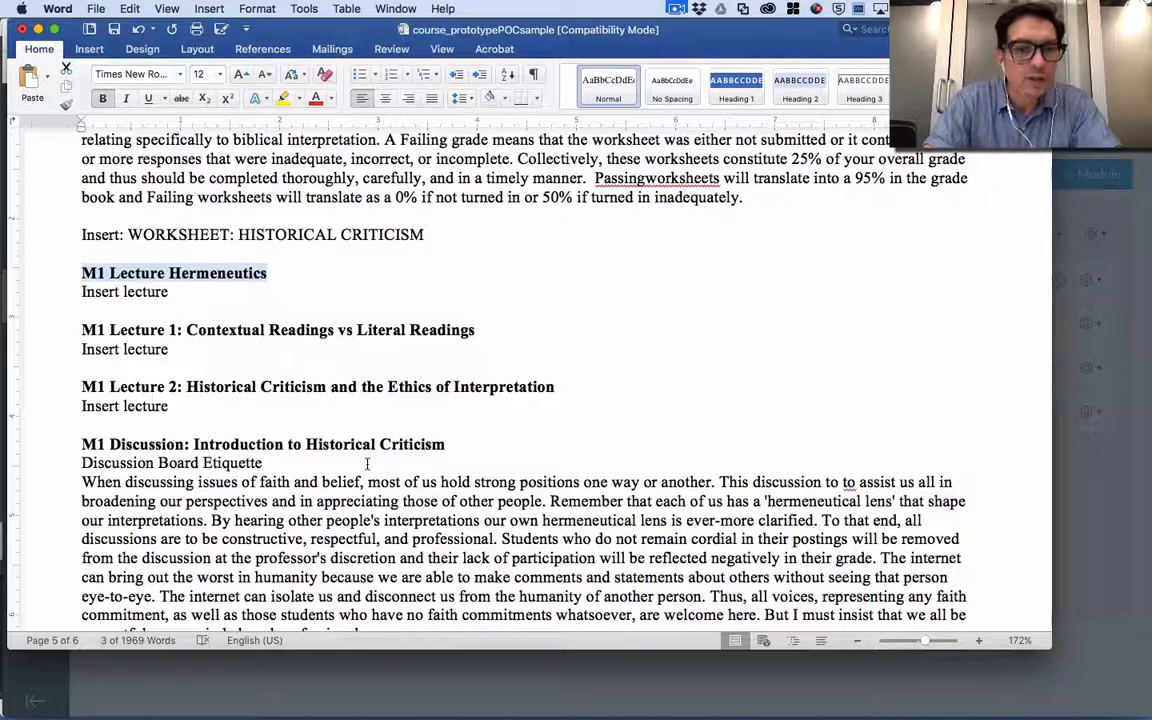
click(82, 330)
drag(82, 333, 475, 337)
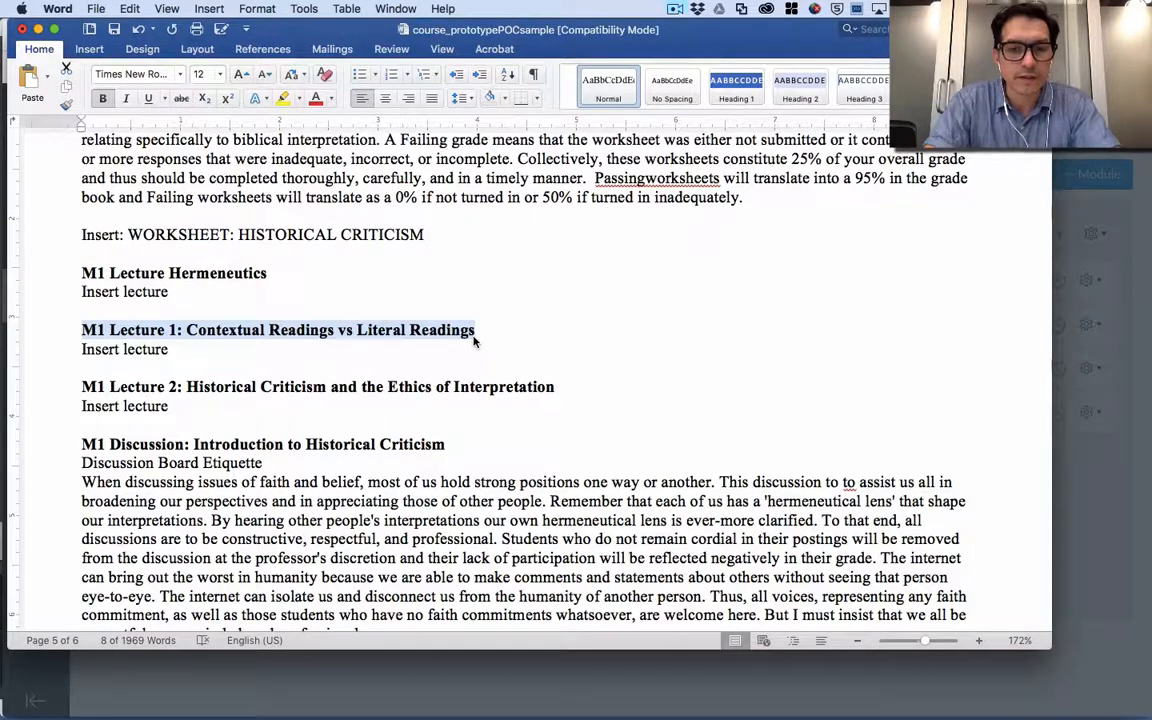
key(super+Tab)
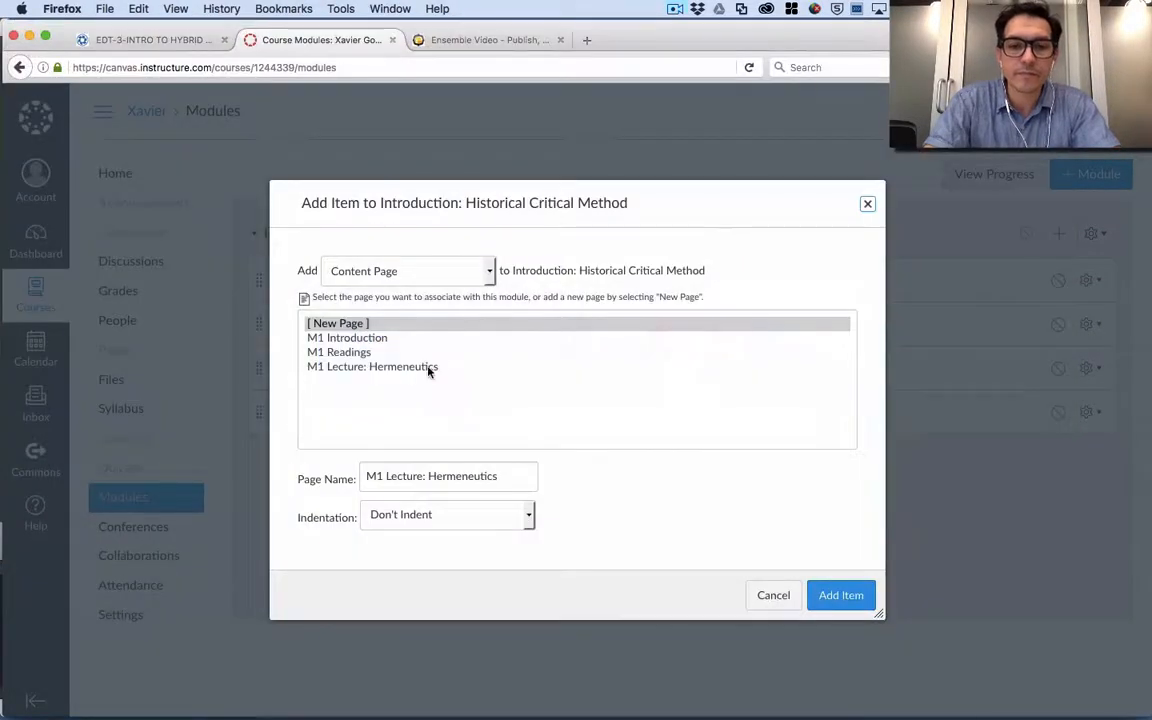
click(370, 477)
drag(366, 477, 571, 472)
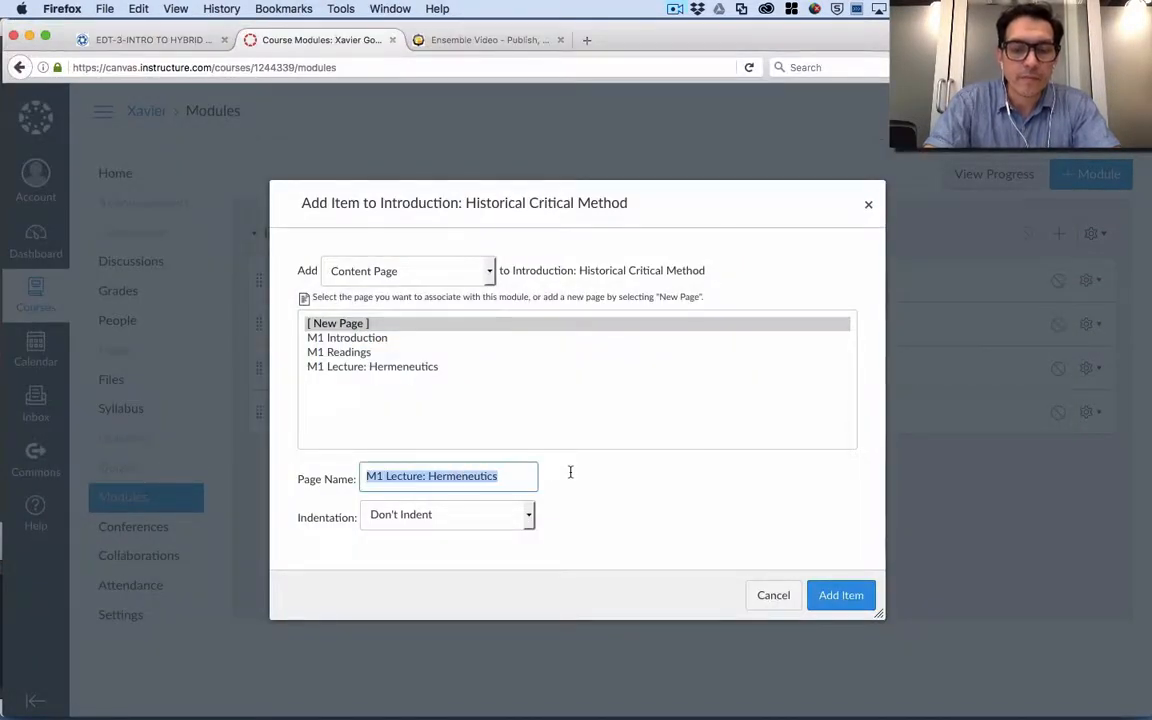
key(super+v)
scroll(455, 478, left, 3)
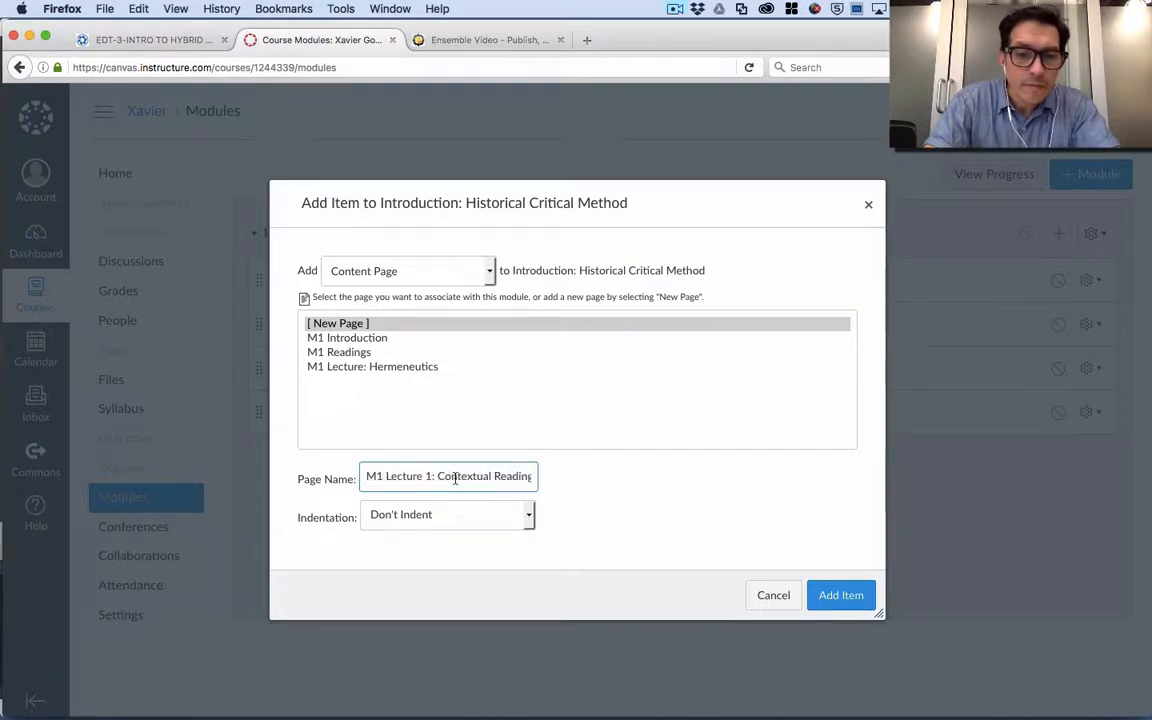
click(850, 606)
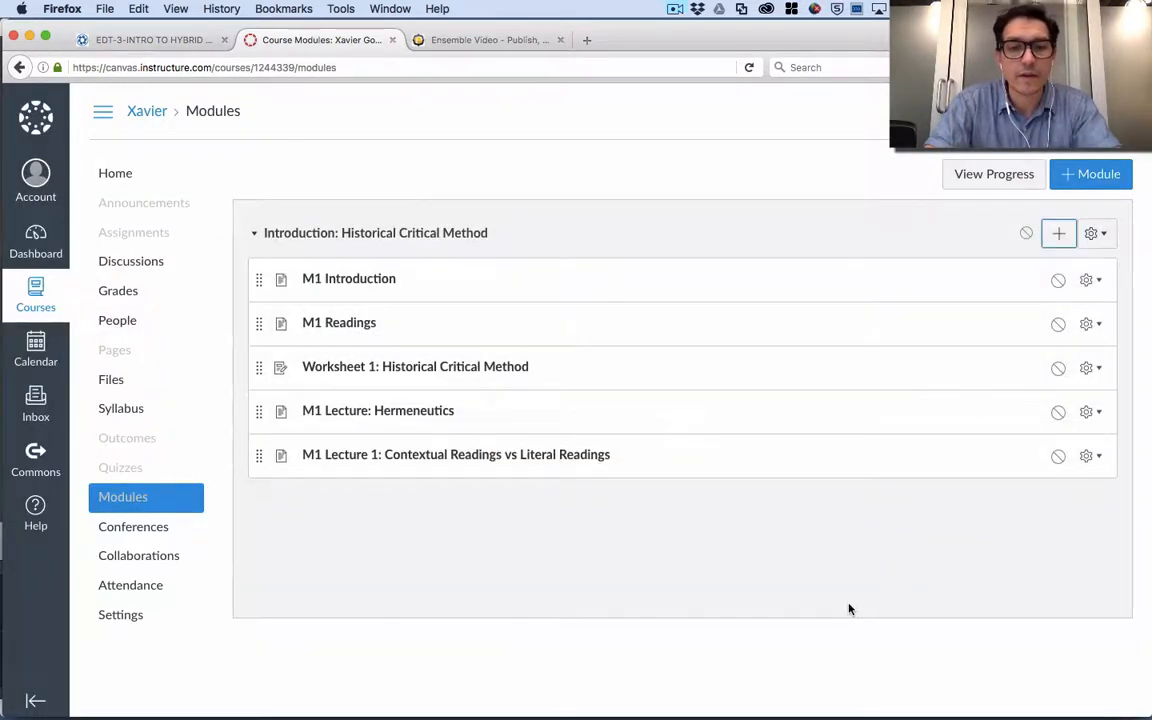
Add a new content page named "M1 Lecture 2: Historical Criticism and the Ethics of Interpretation" to the module, copying the name from the Word heading
click(1058, 234)
key(super+Tab)
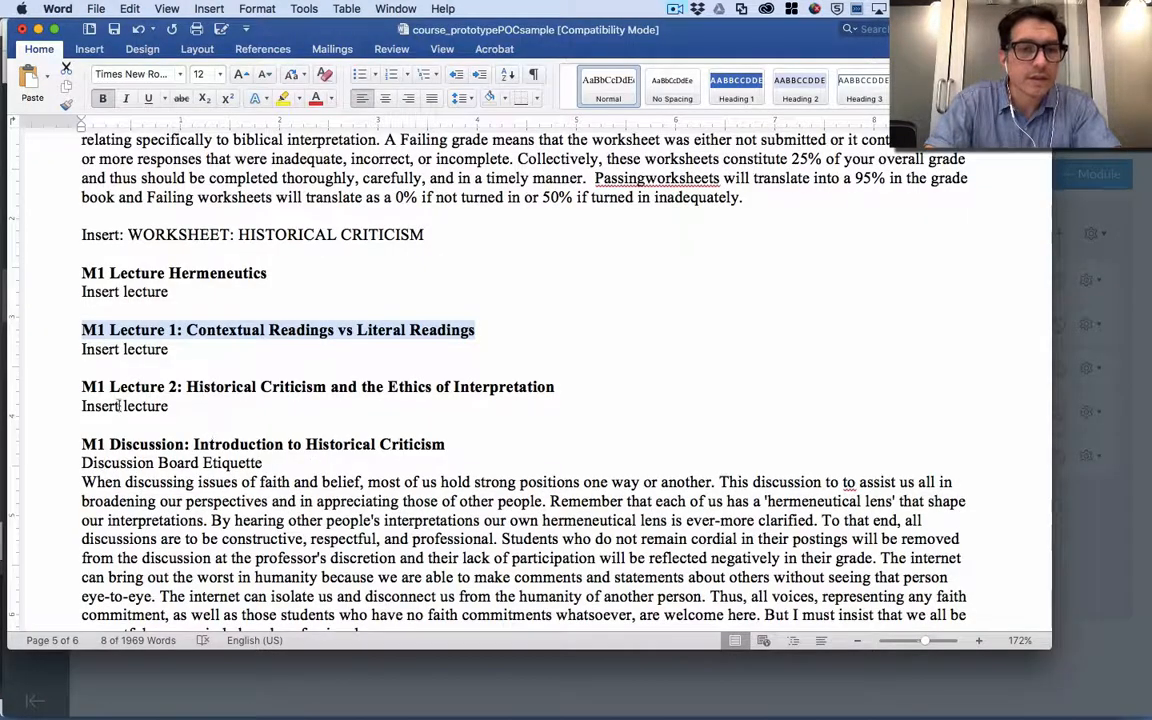
drag(83, 388, 559, 388)
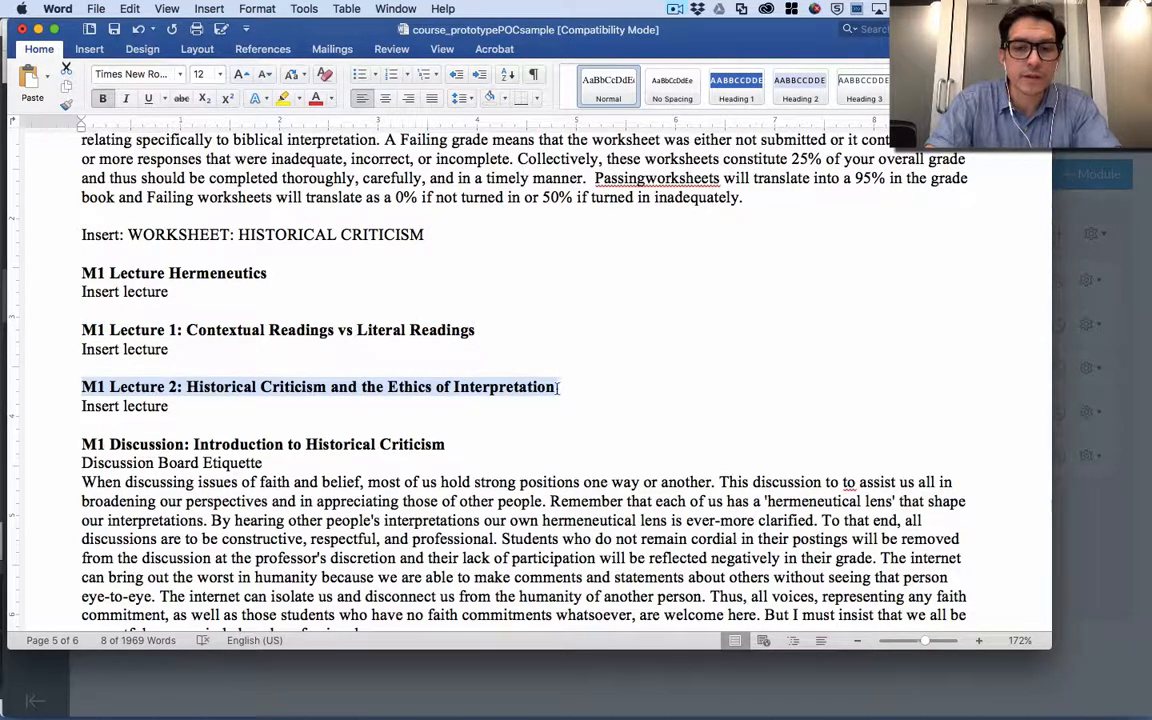
key(super+Tab)
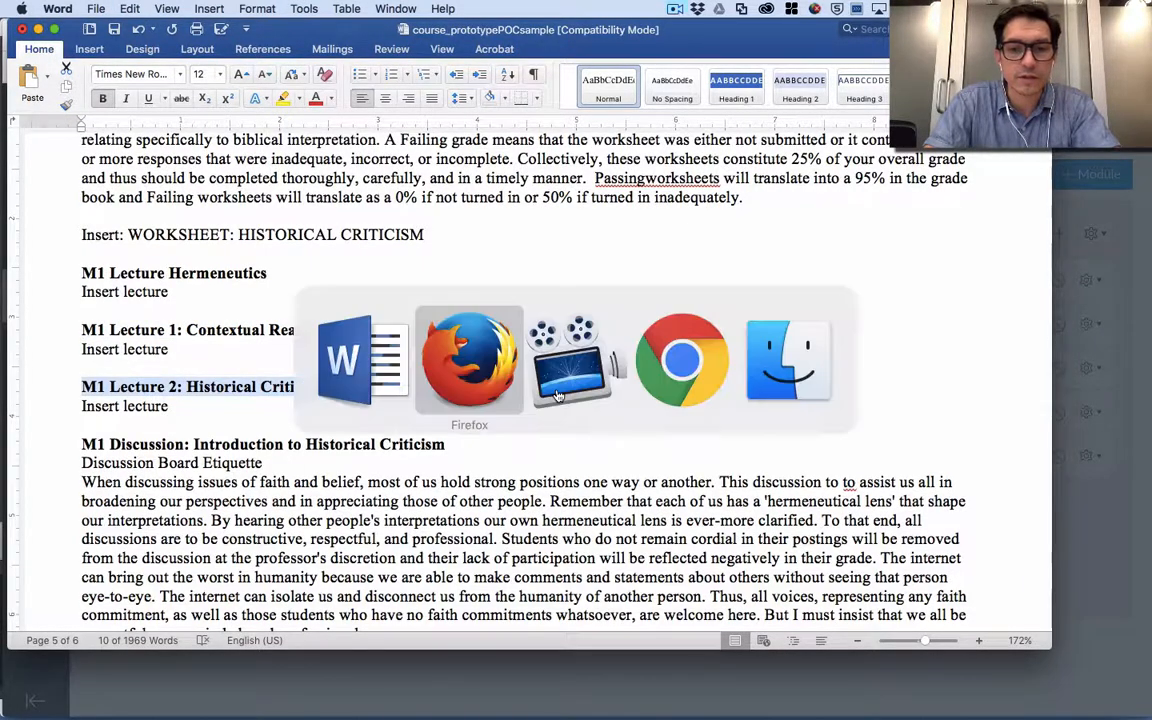
click(558, 395)
key(super+Tab)
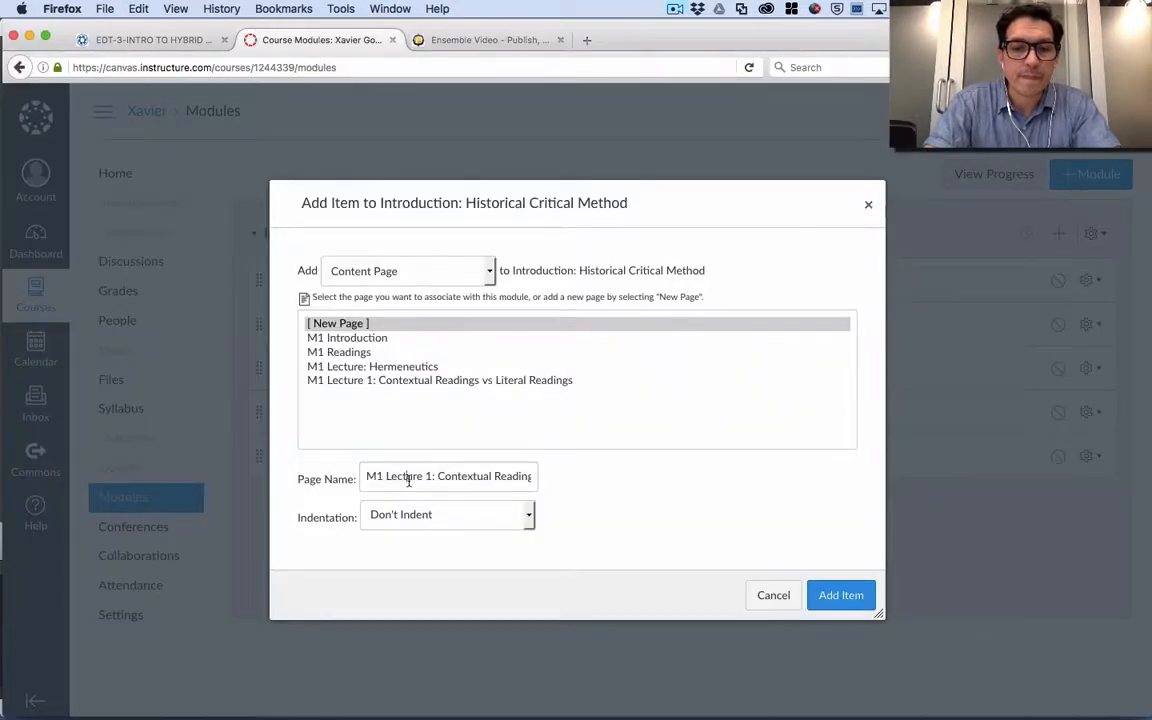
triple_click(407, 478)
key(super+v)
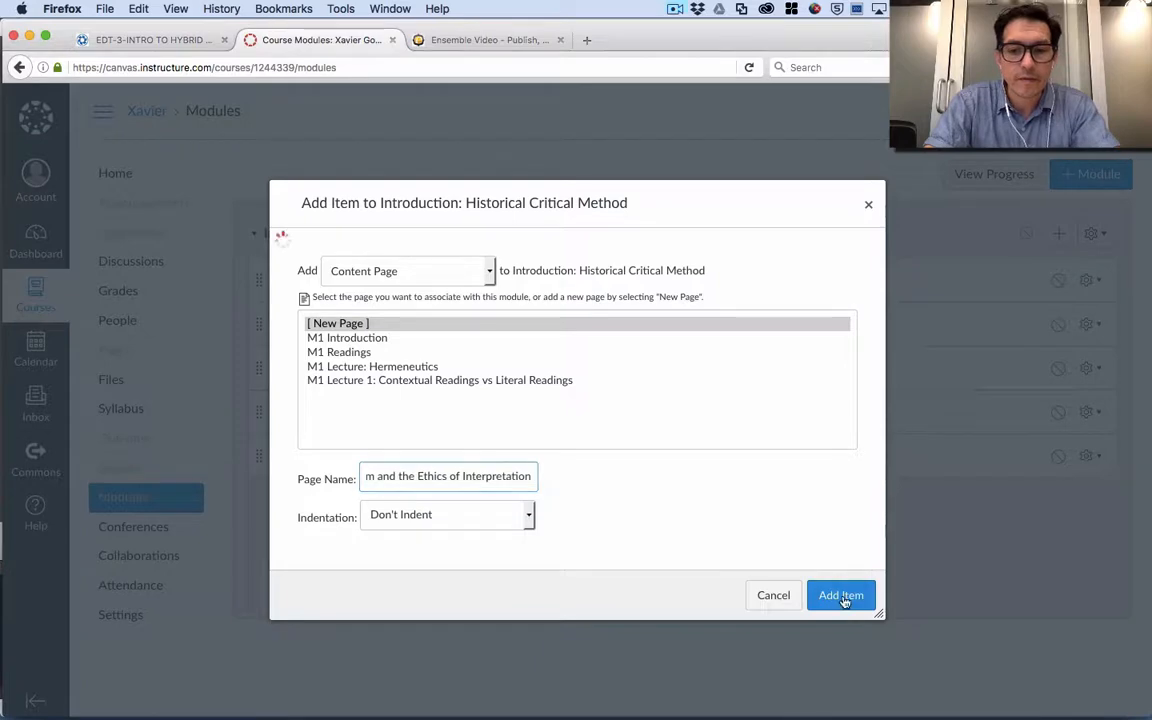
click(843, 598)
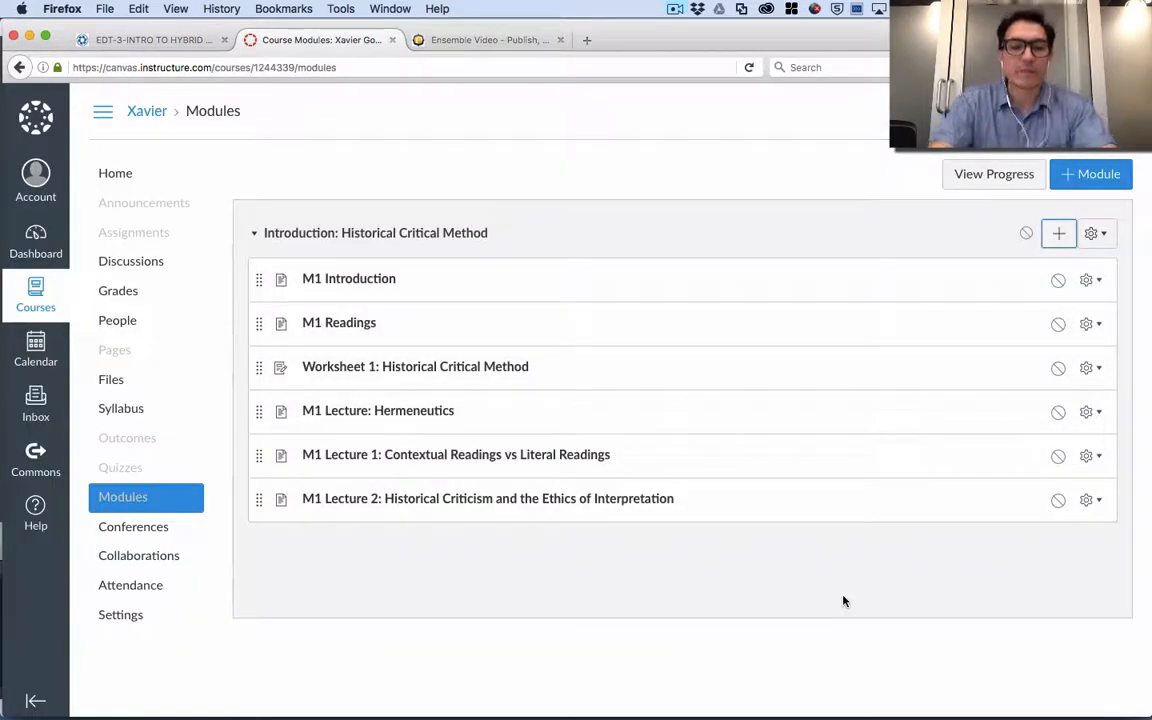
Copy the heading "M1 Discussion: Introduction to Historical Criticism" from the Word document and return to the module in Firefox
key(super+Tab)
key(super+Tab)
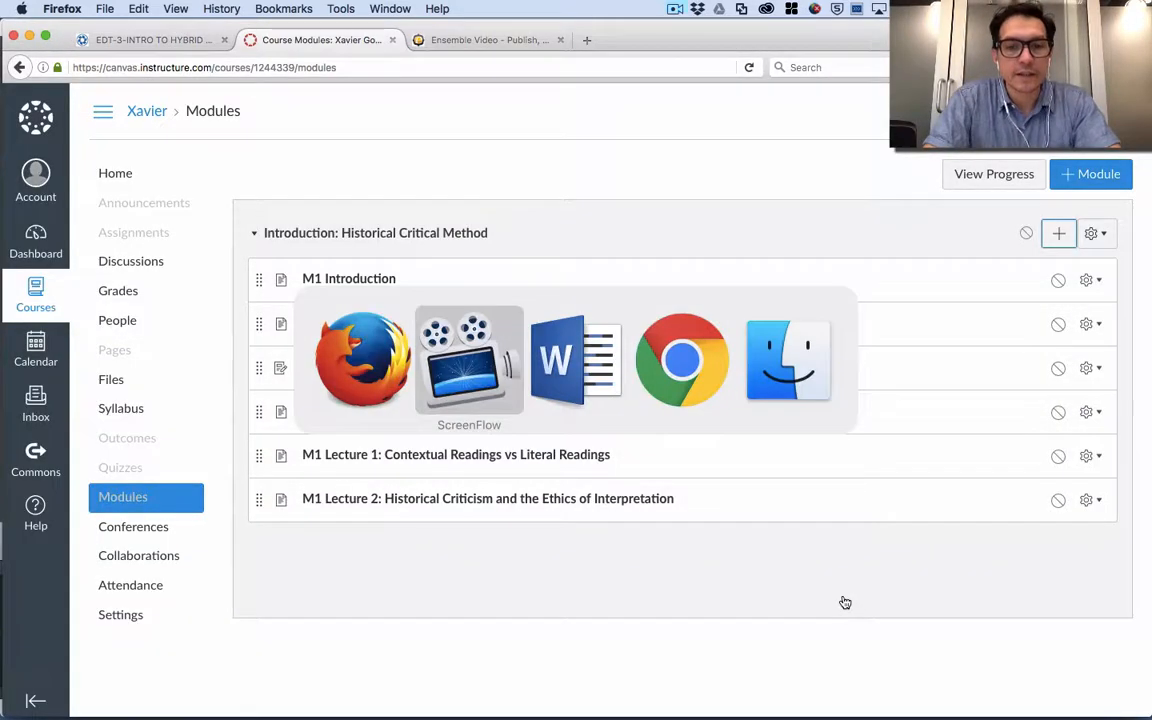
scroll(395, 471, down, 5)
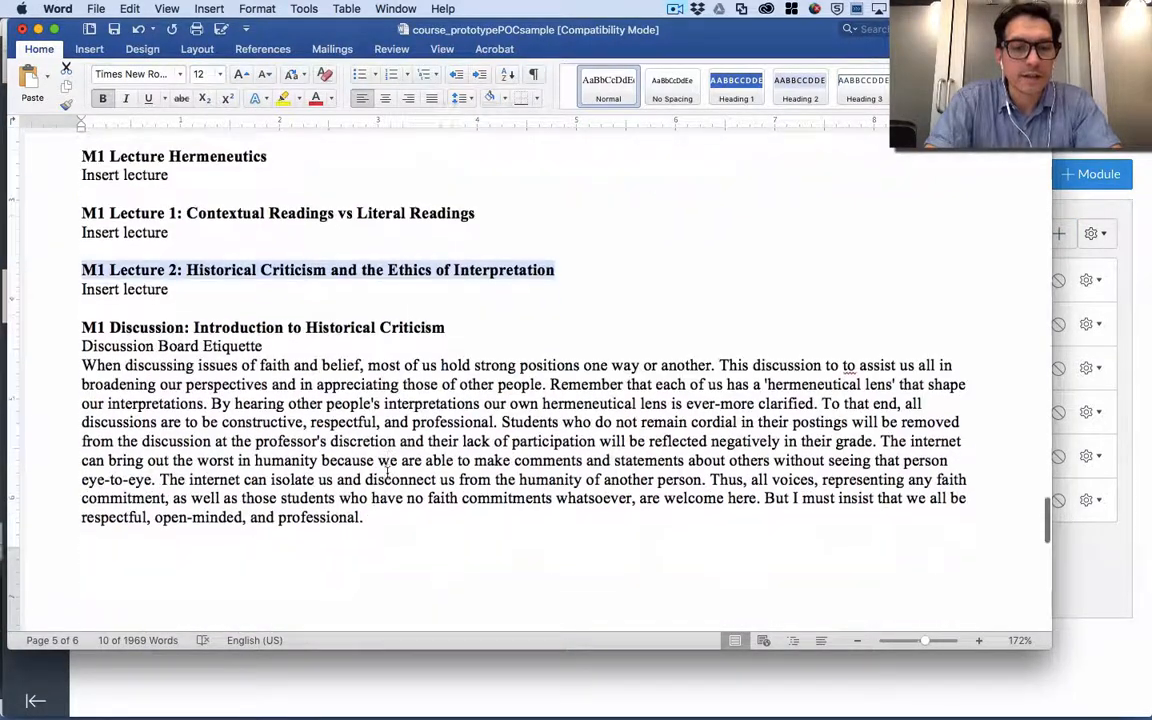
scroll(387, 472, up, 2)
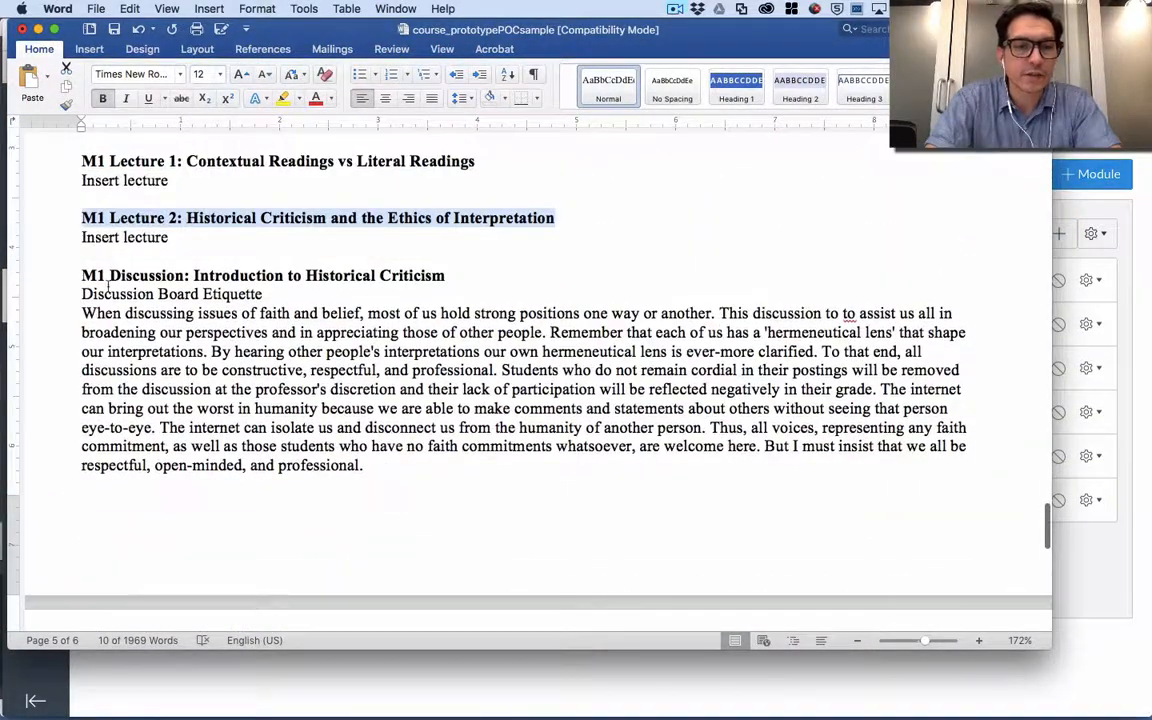
drag(82, 276, 447, 276)
key(super+c)
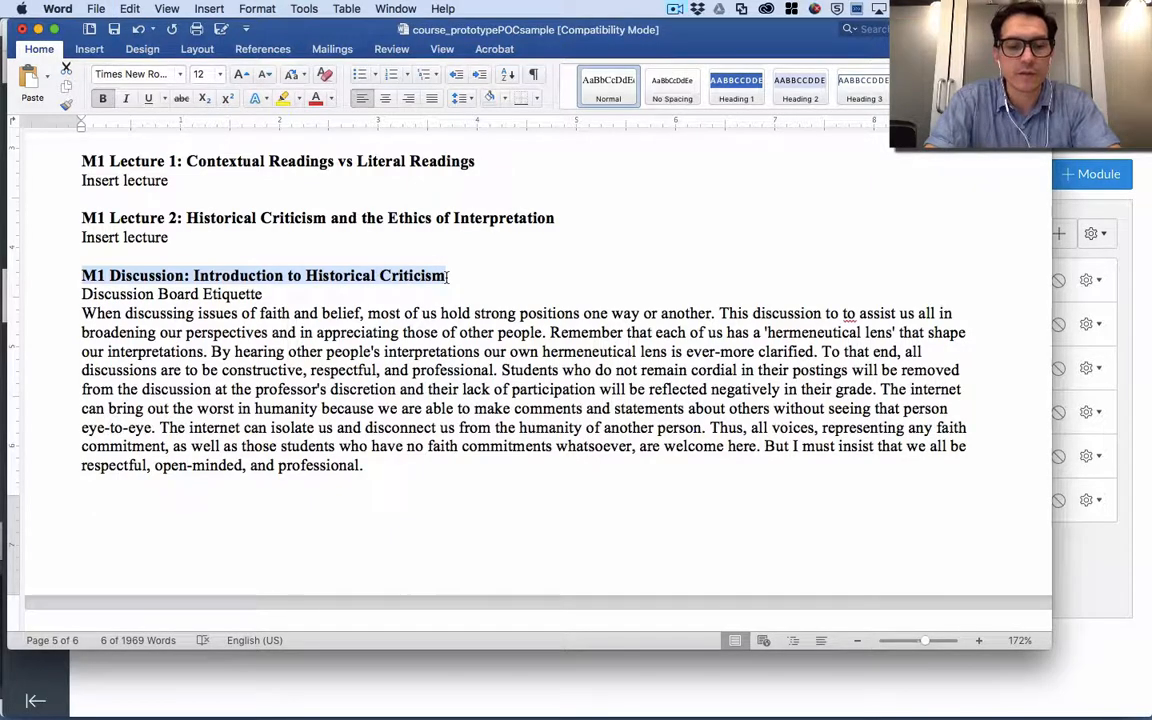
key(super+Tab)
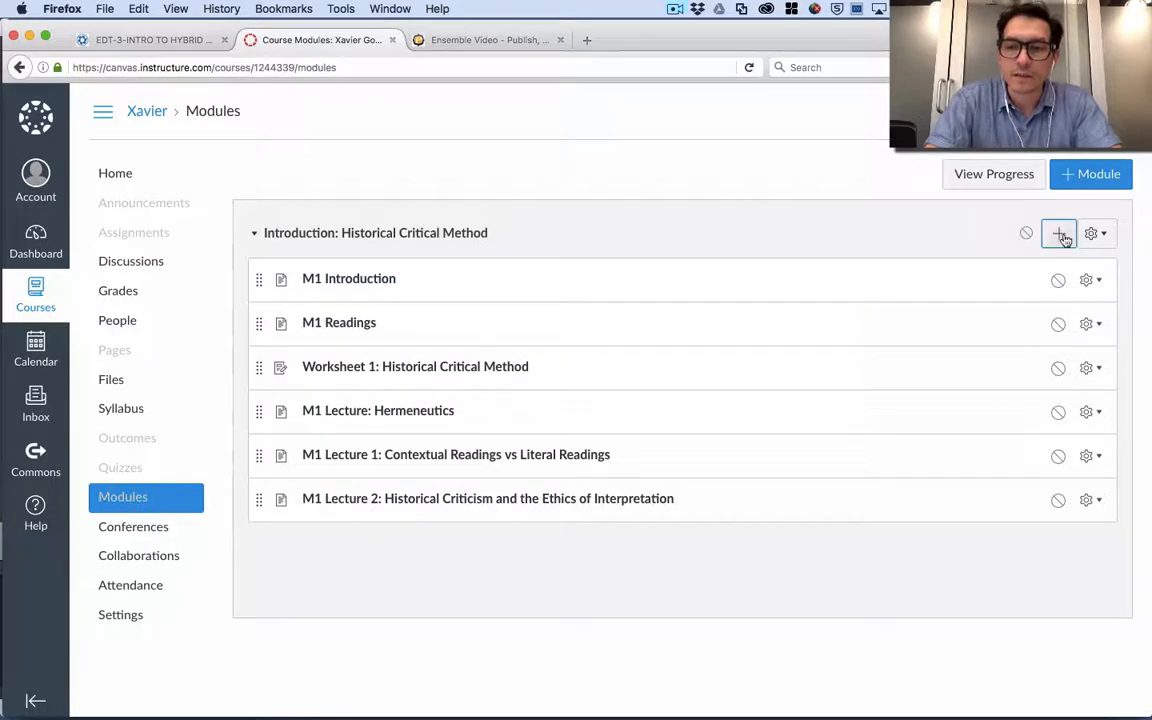
Add a new discussion topic named "M1 Discussion: Introduction to Historical Criticism" to the module
click(1059, 233)
click(408, 272)
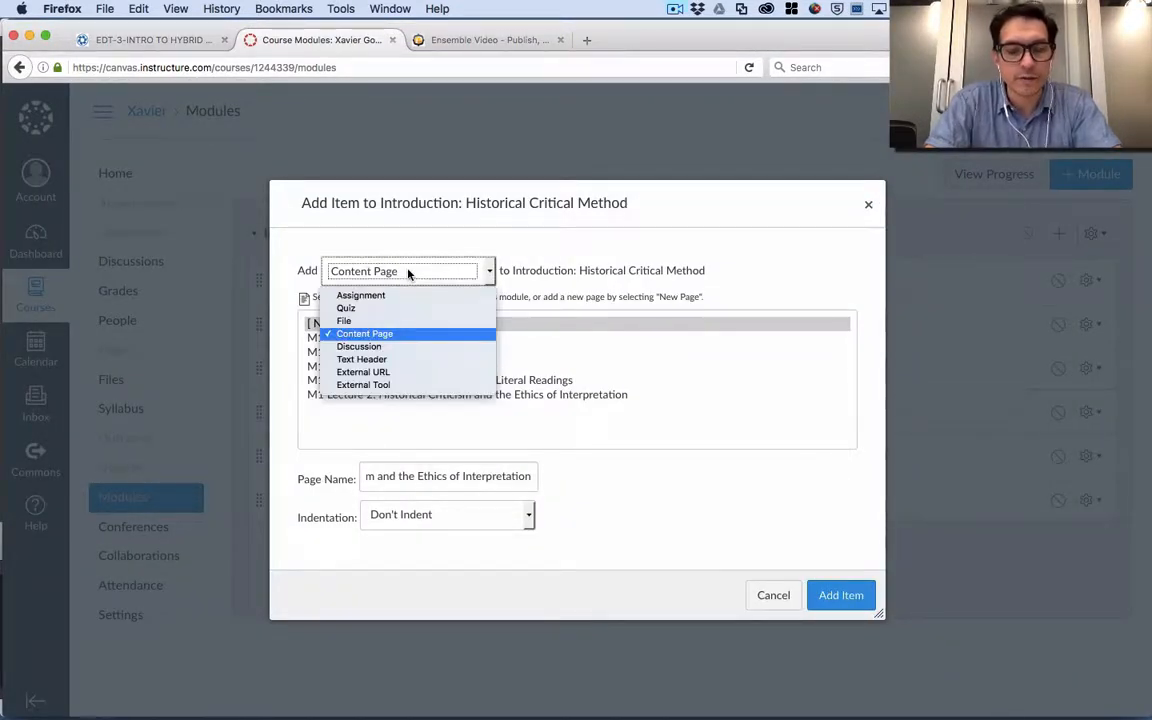
click(369, 347)
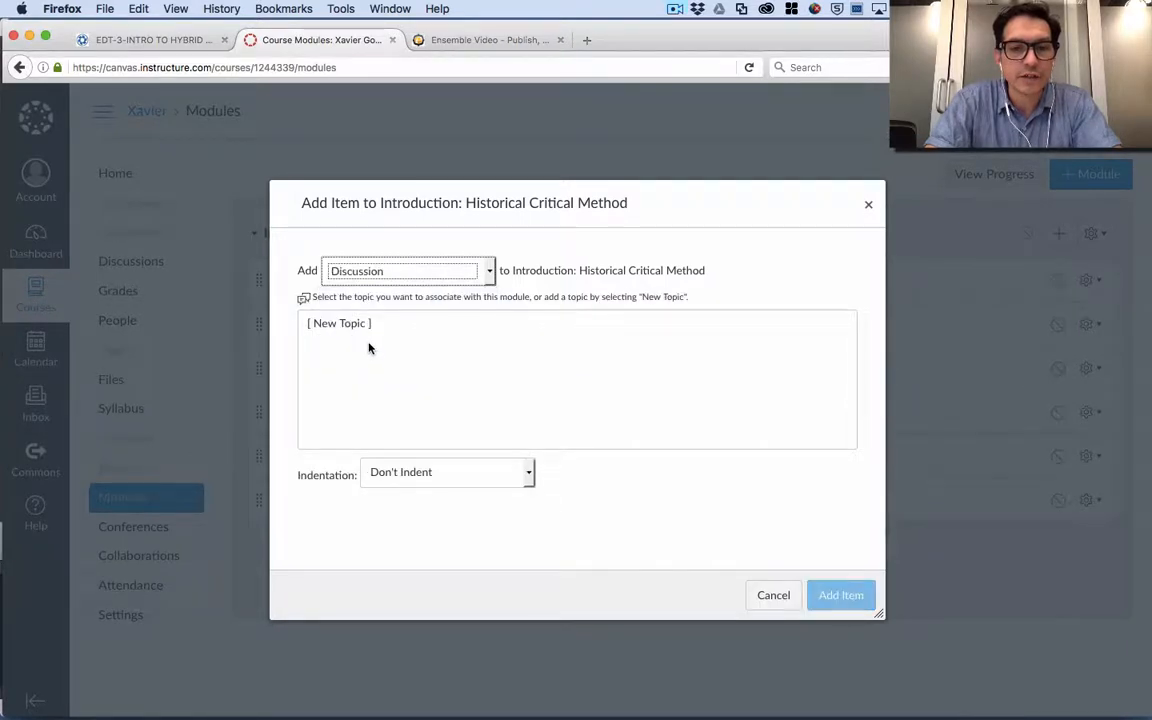
click(362, 326)
click(388, 478)
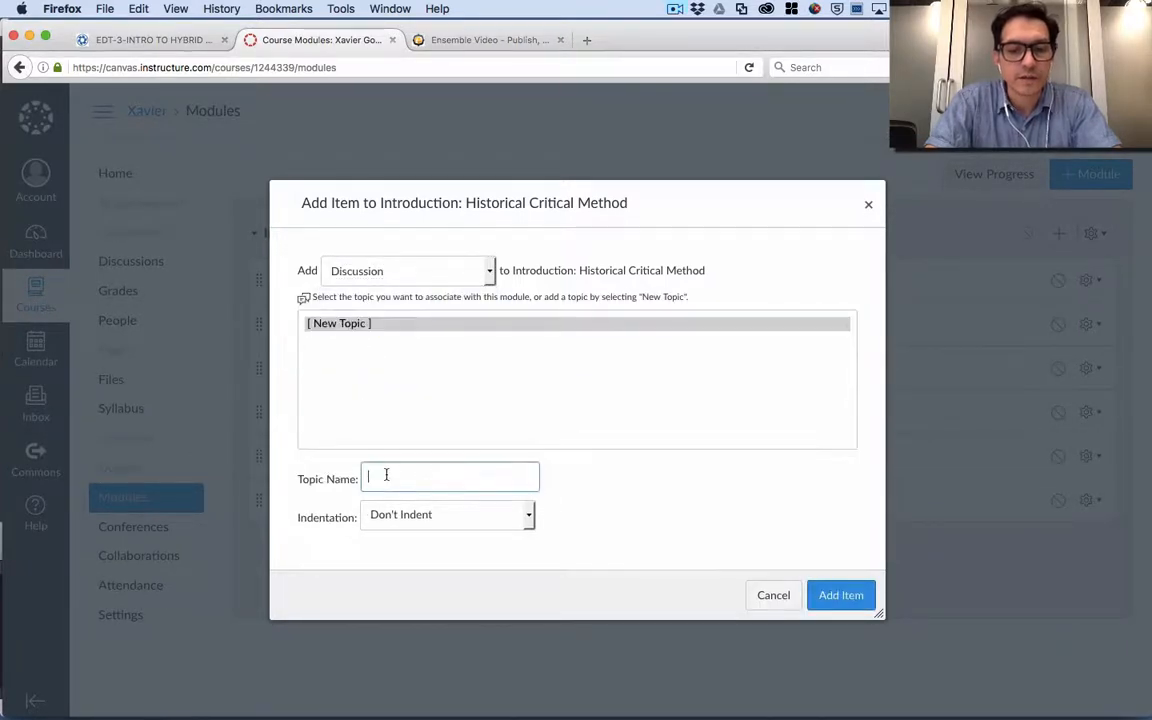
key(super+v)
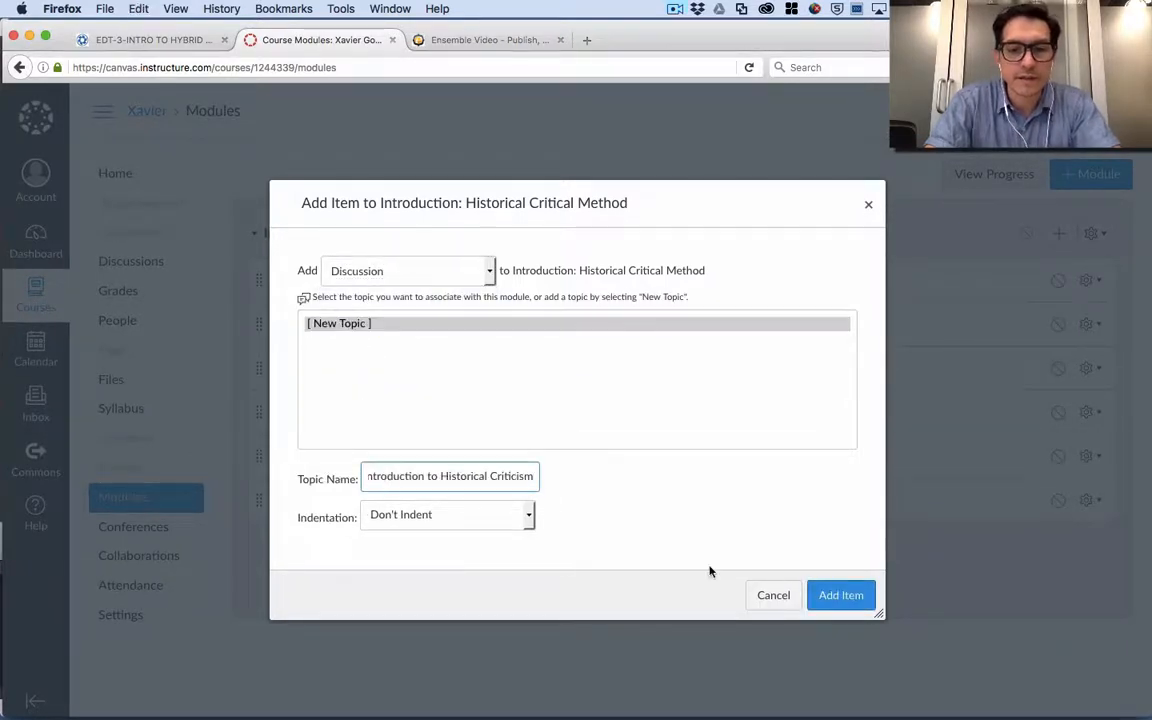
click(829, 596)
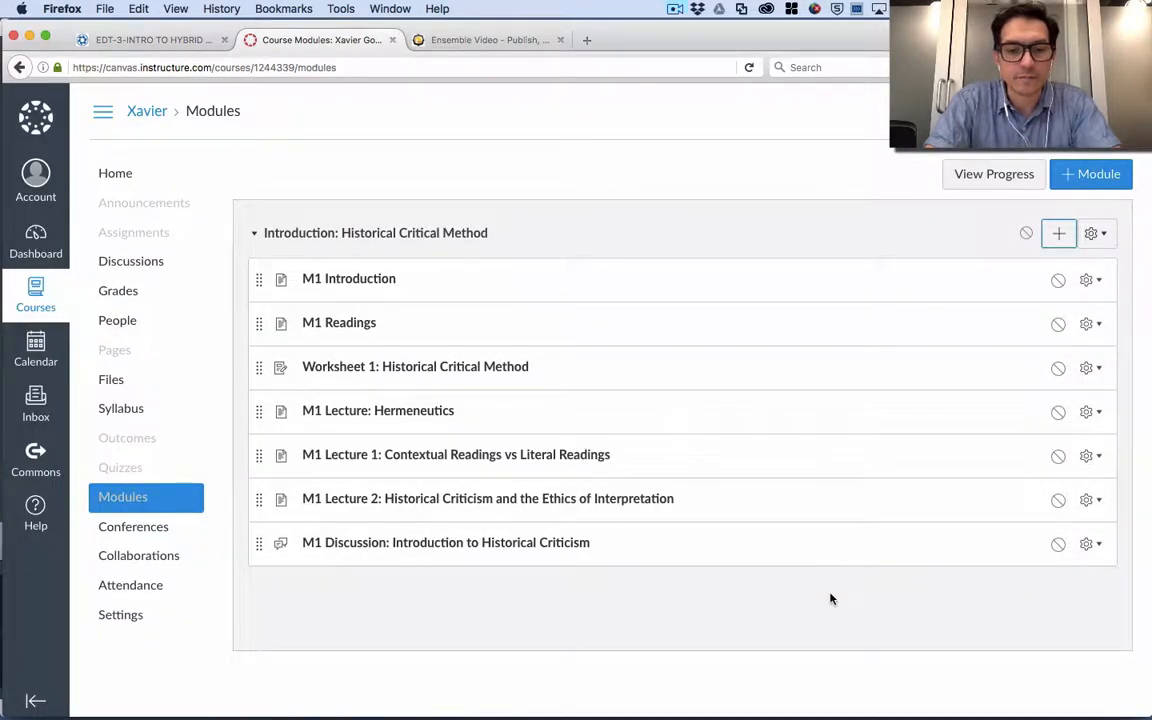
Switch to Word and review the course prototype from the discussion section back to the readings and worksheet sections
key(super+Tab)
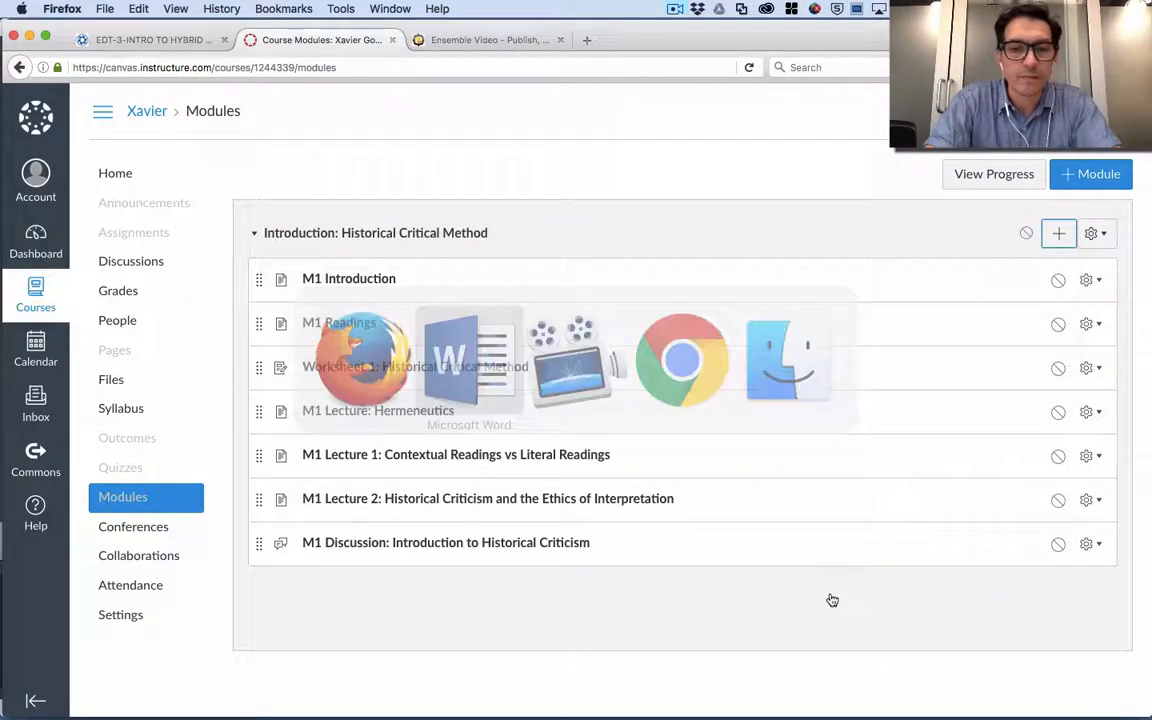
scroll(612, 446, down, 15)
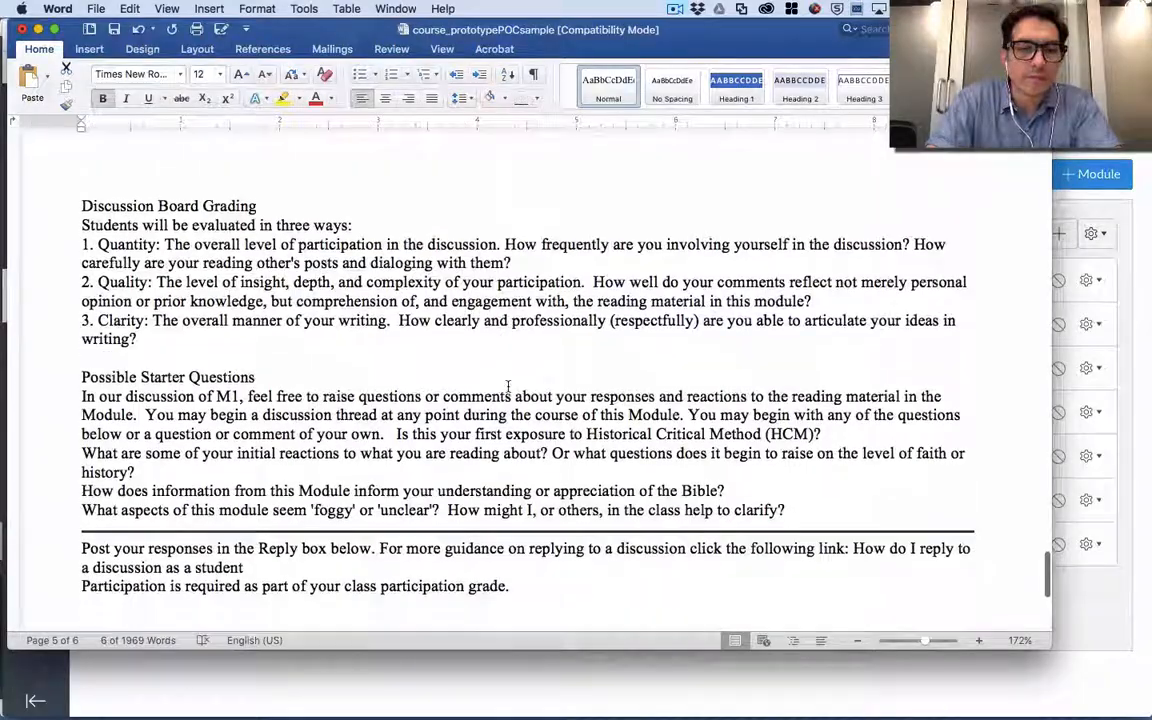
scroll(507, 386, up, 15)
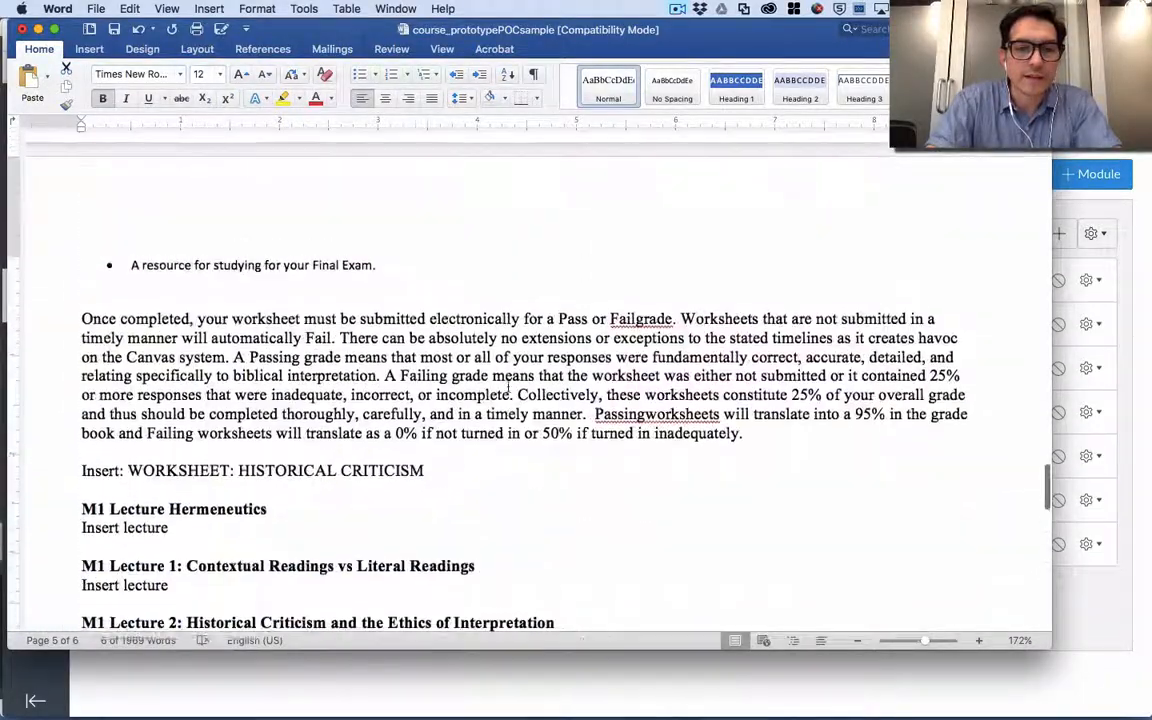
scroll(507, 387, up, 15)
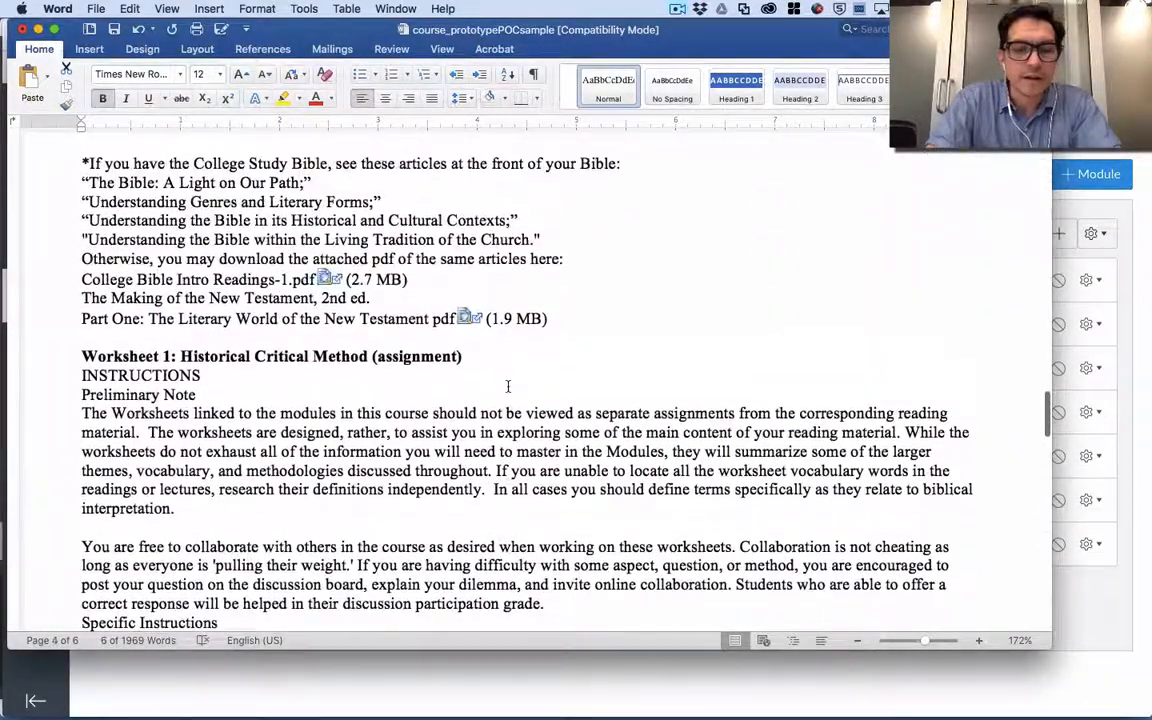
Switch to Firefox, add a text header named "Assignments" to the module and place it directly above M1 Readings
key(super+Tab)
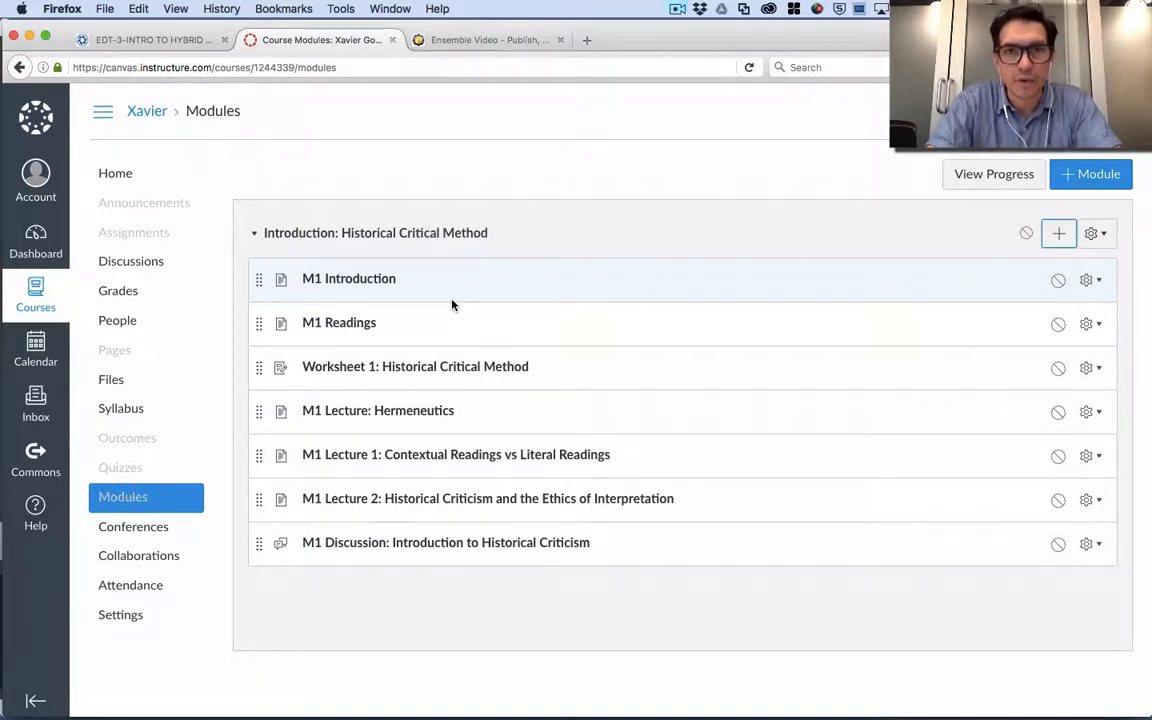
click(1059, 236)
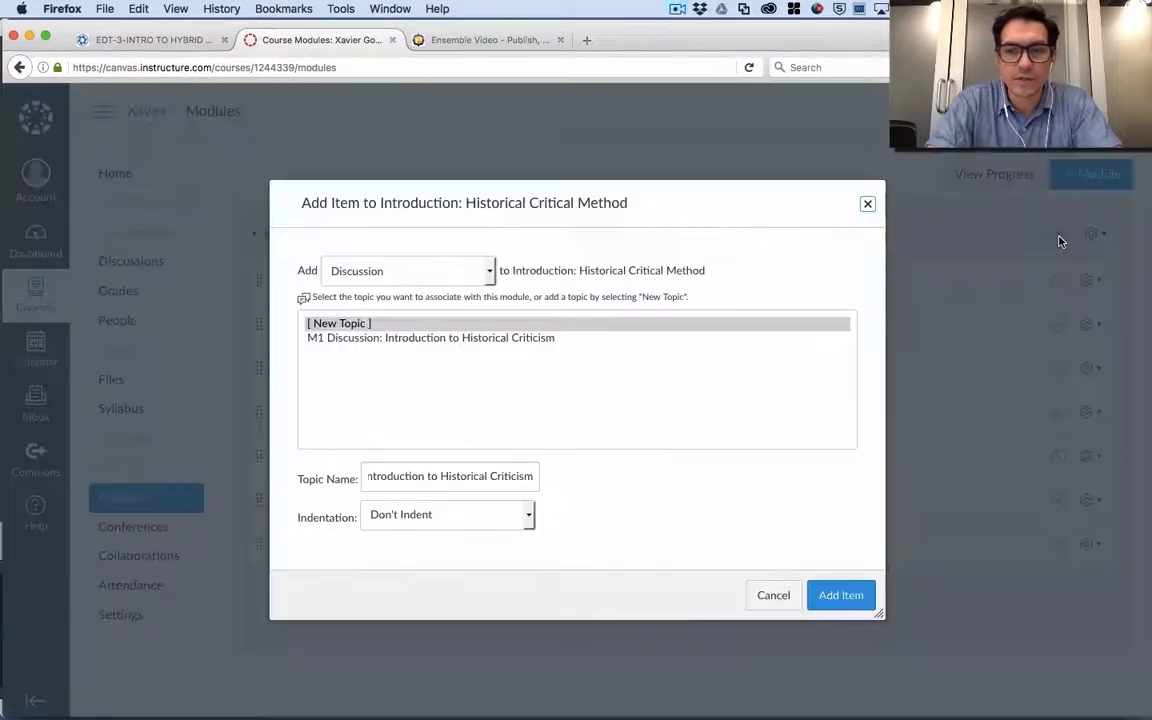
click(388, 275)
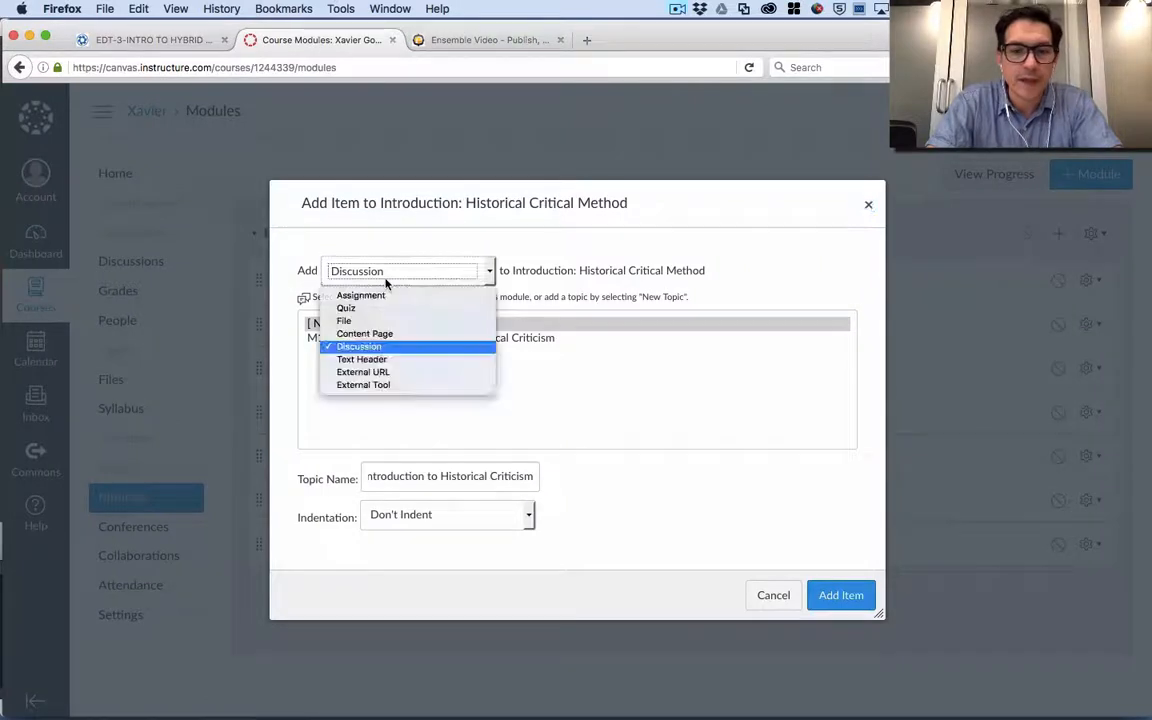
click(377, 360)
click(378, 322)
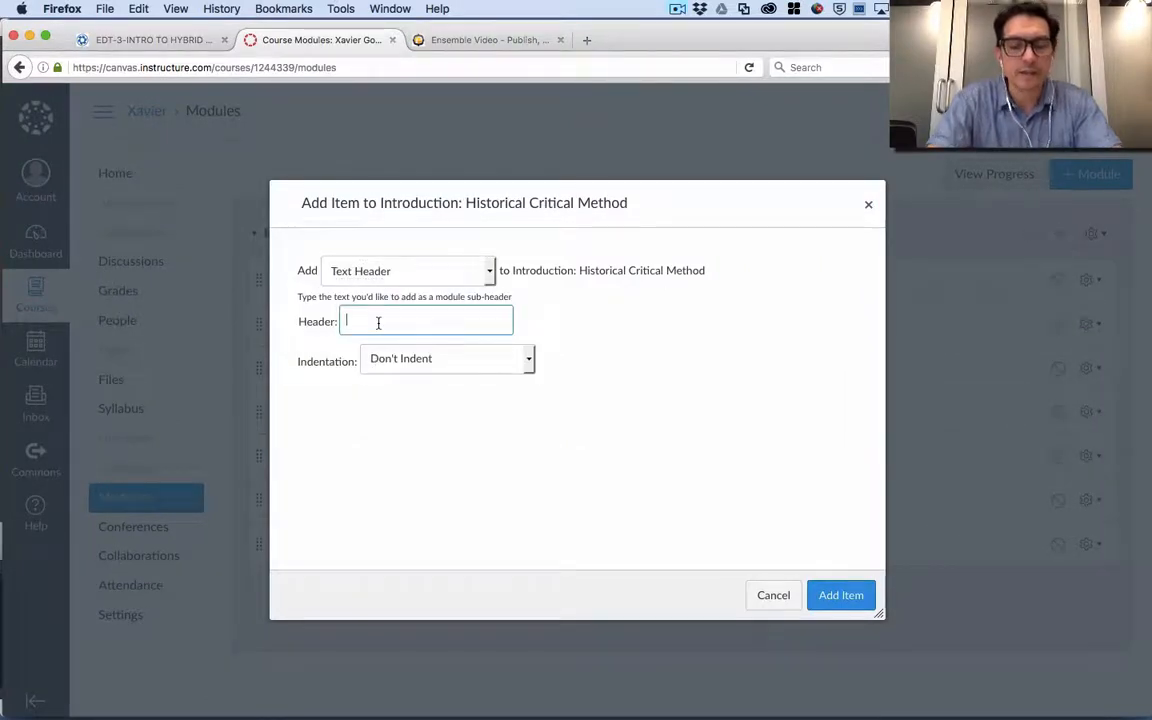
text(Assignments)
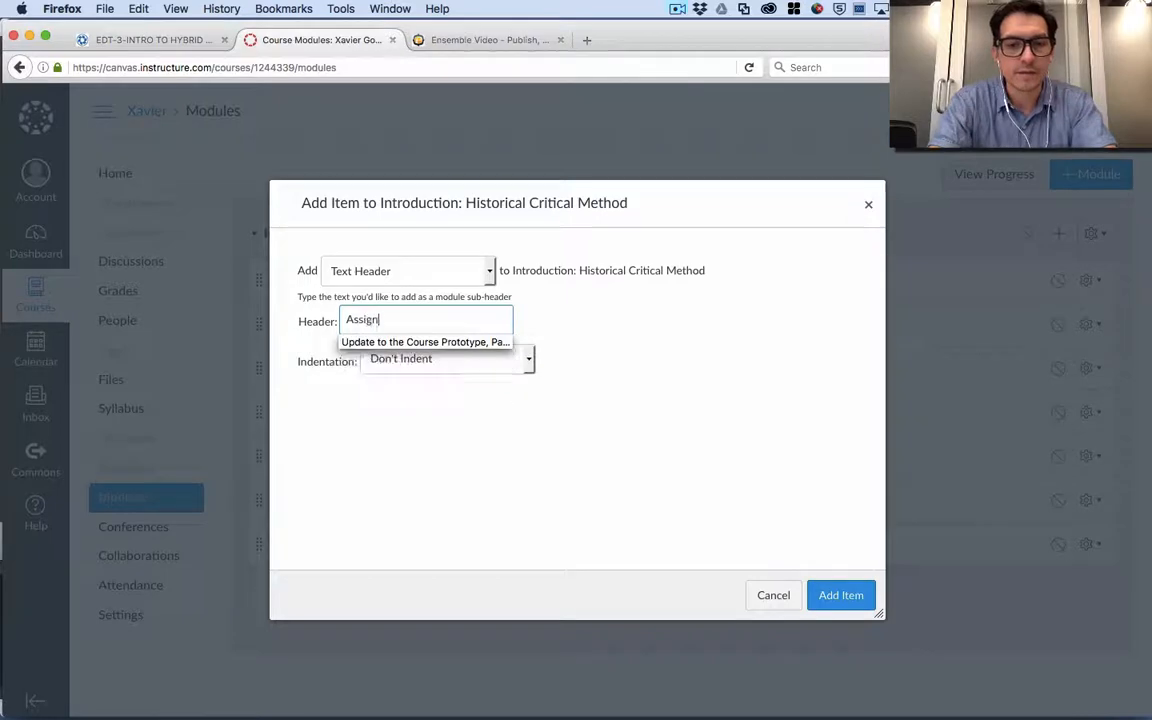
click(838, 598)
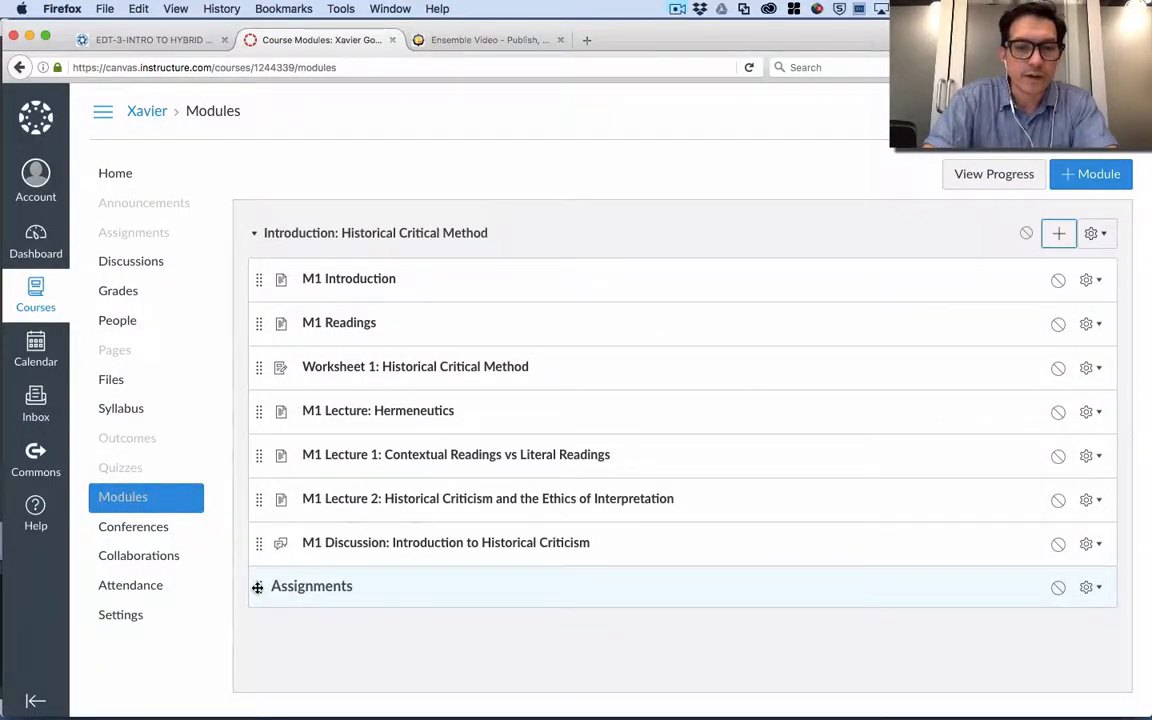
drag(257, 587, 258, 321)
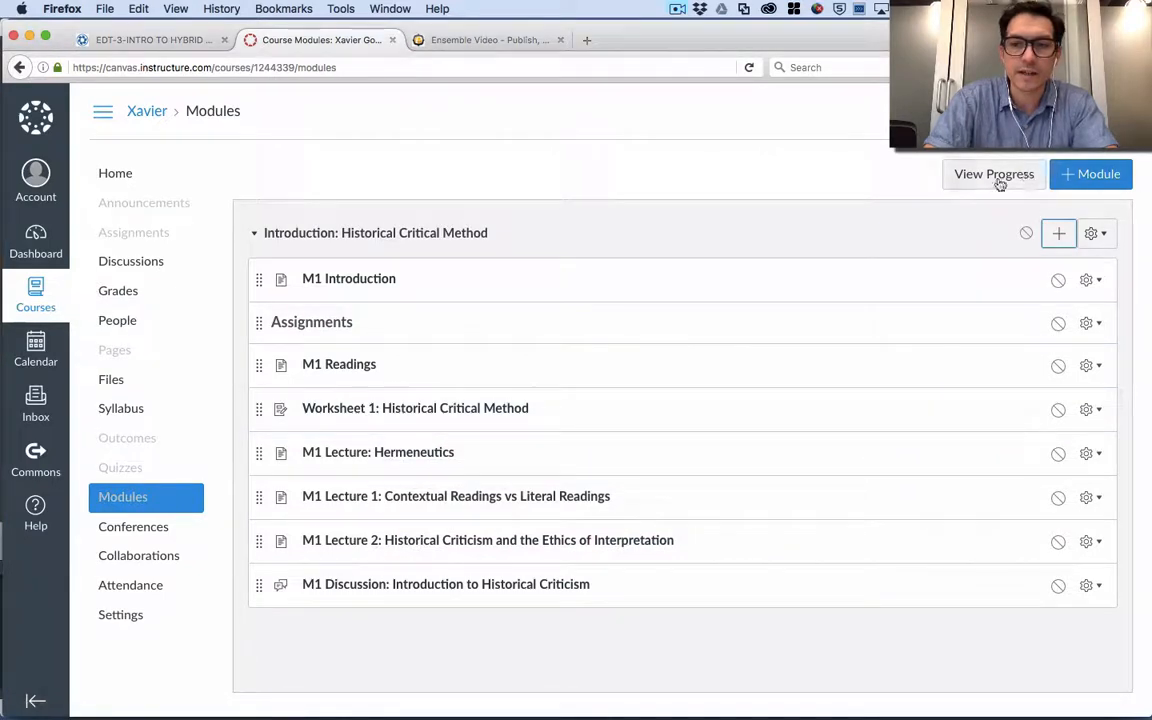
Add a text header named "Lectures" to the module and place it directly above M1 Lecture: Hermeneutics
click(1058, 233)
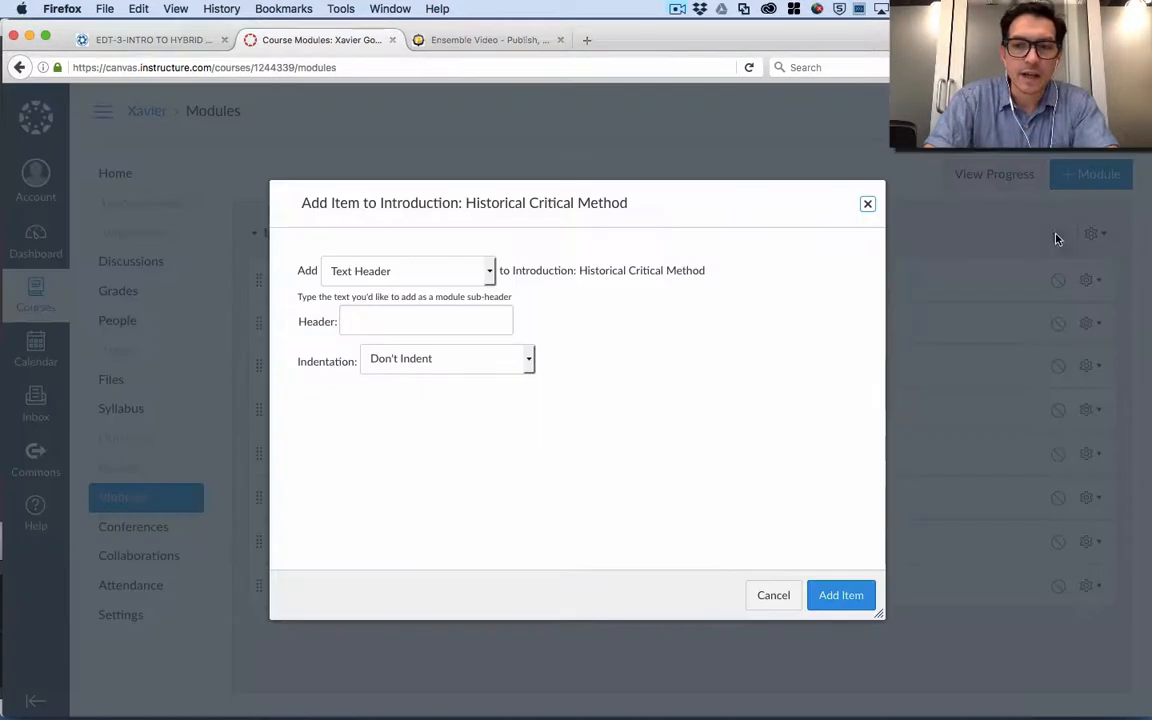
click(423, 277)
click(386, 360)
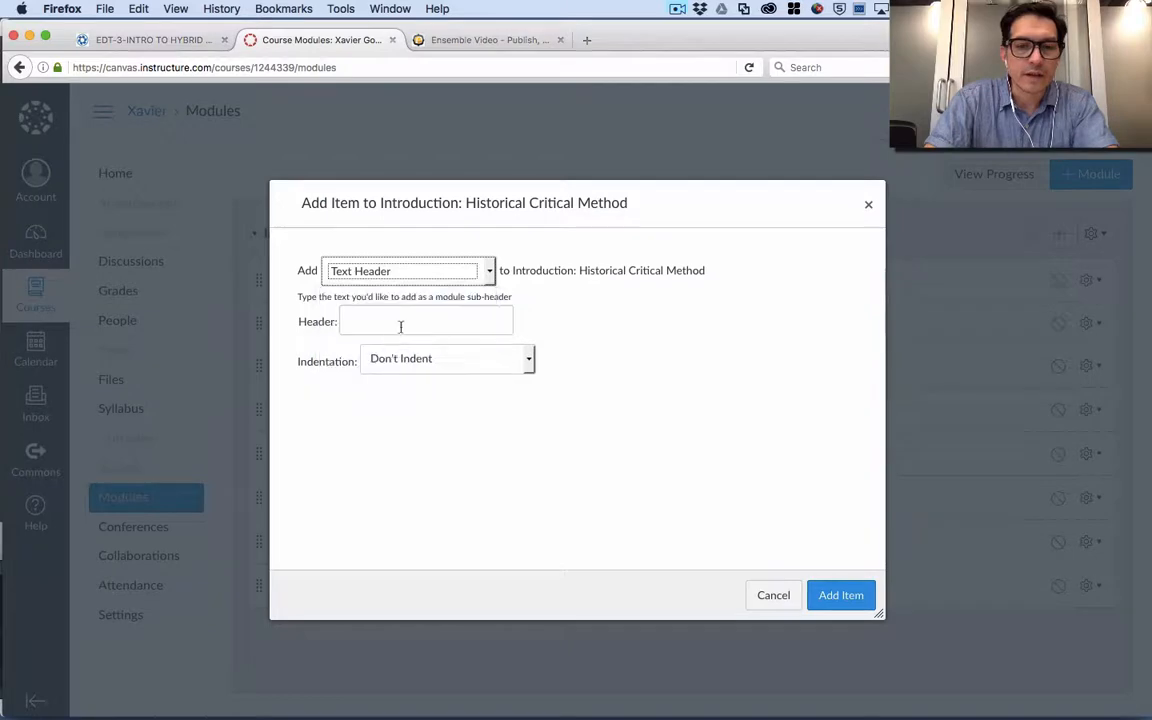
click(404, 321)
text(Lectures)
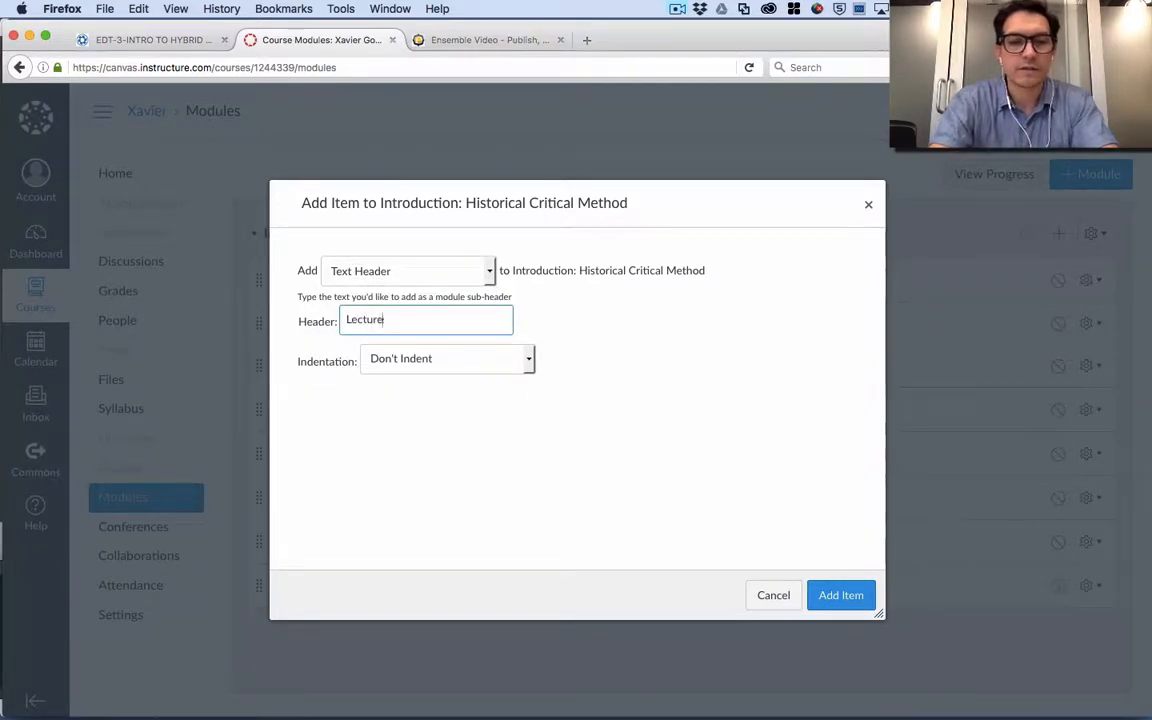
click(831, 597)
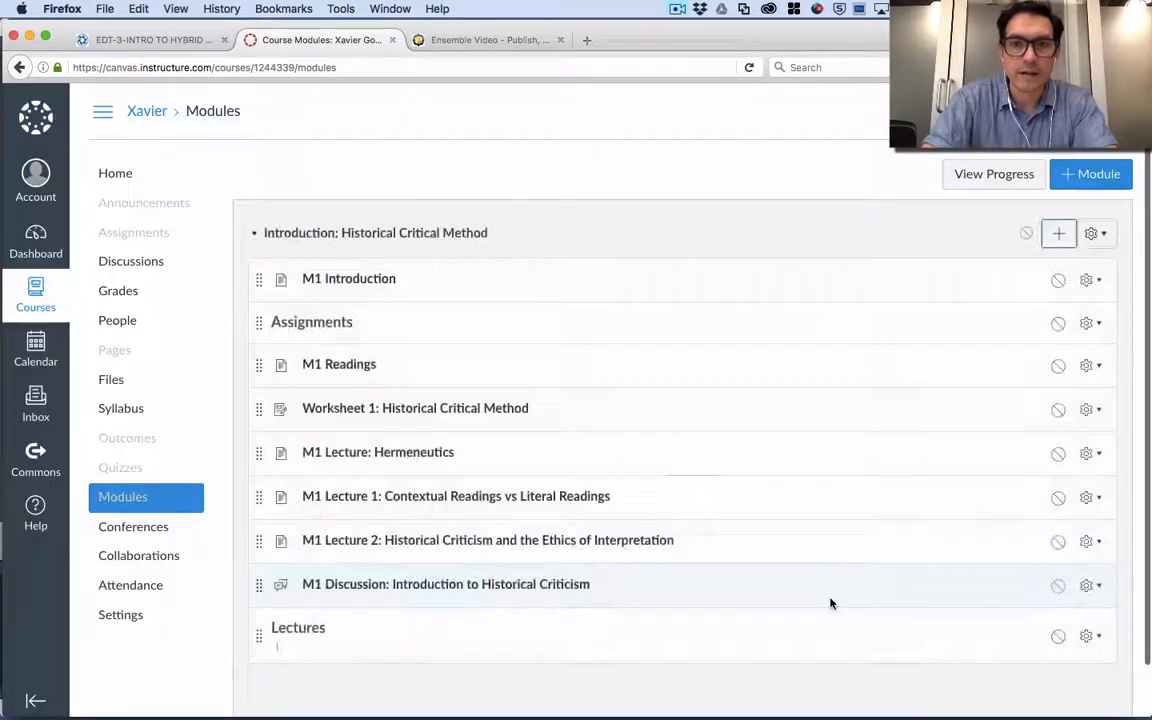
drag(258, 630, 257, 450)
Add a text header named "Conversations" to the module and place it directly above the M1 Discussion item
scroll(429, 537, down, 1)
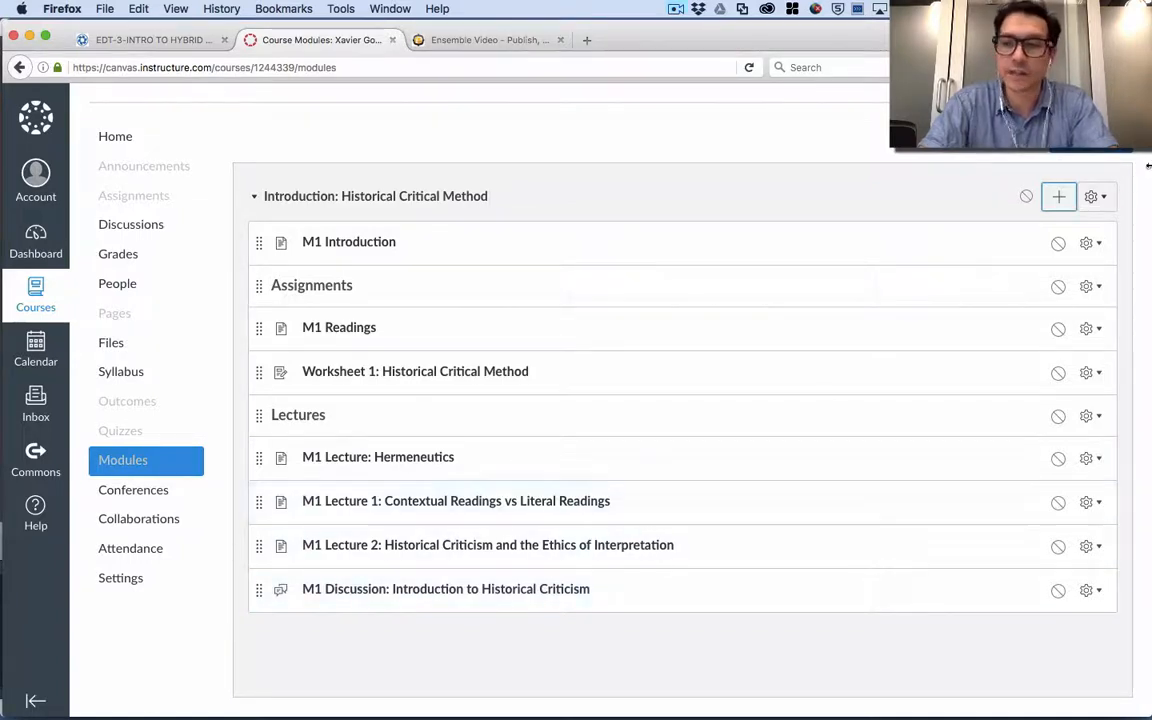
click(1058, 196)
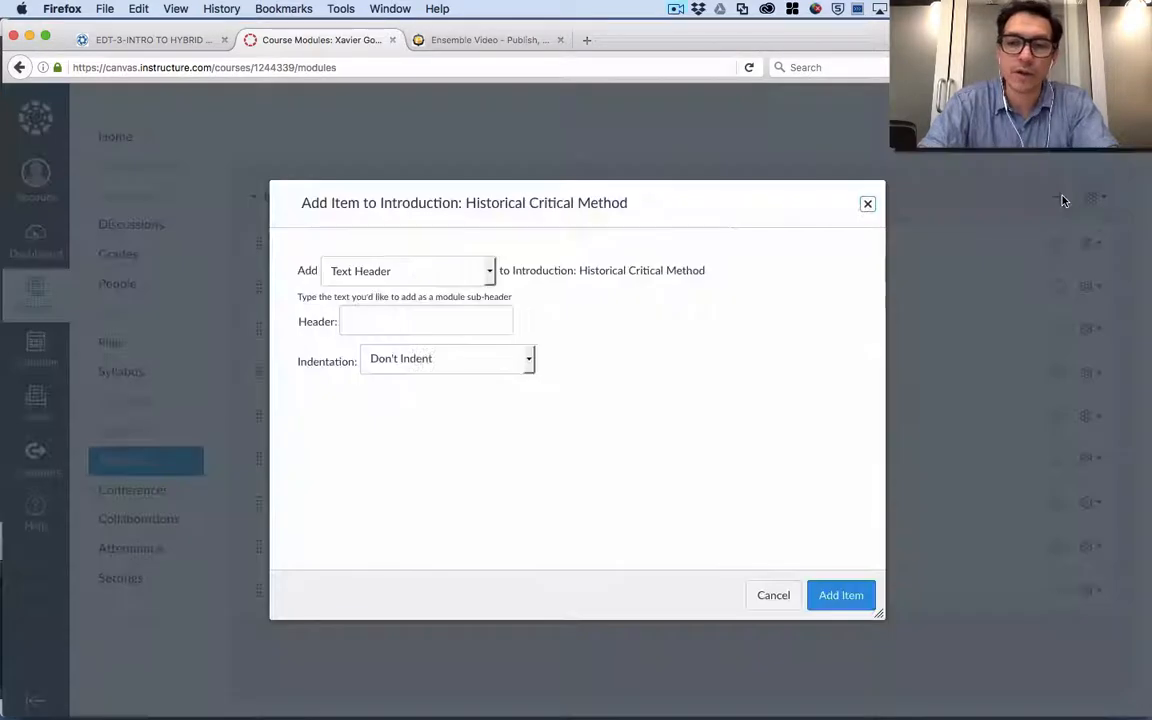
click(377, 315)
text(C)
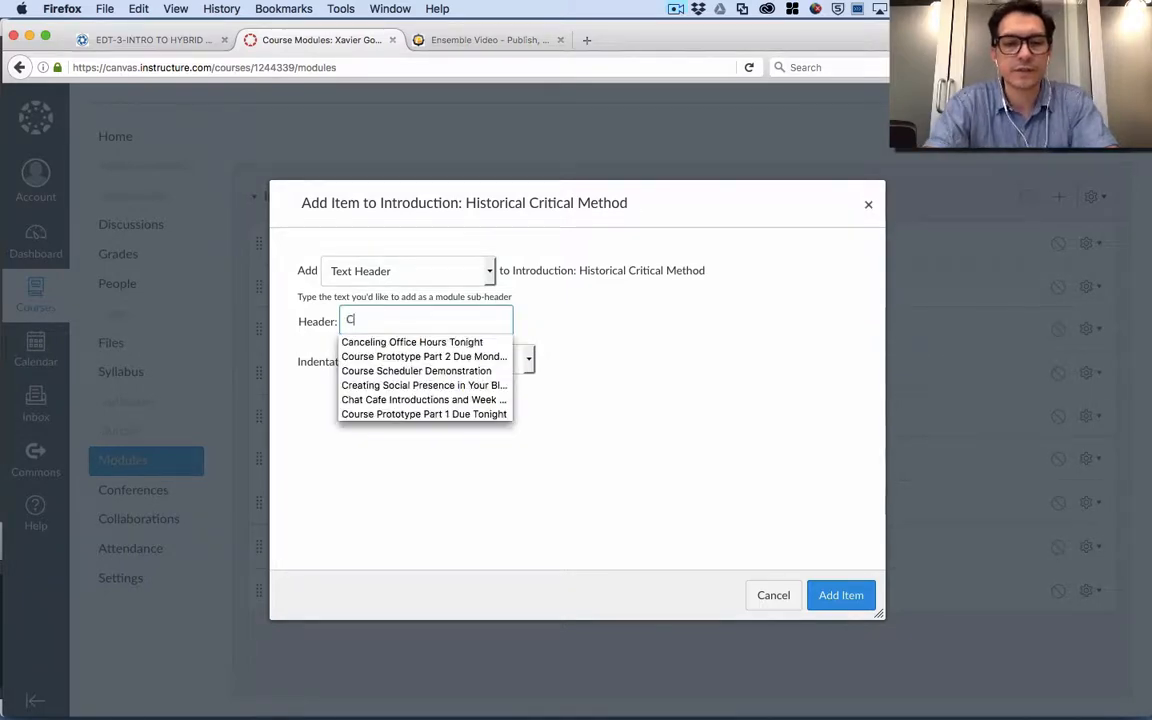
text(onversations)
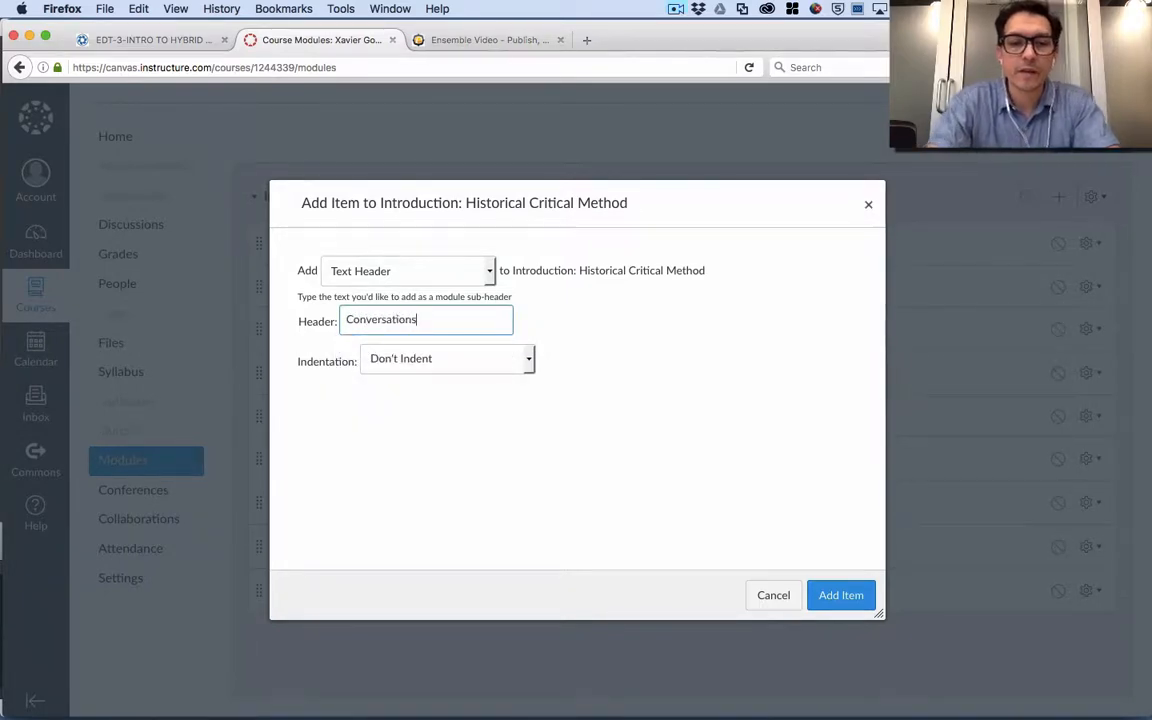
click(840, 595)
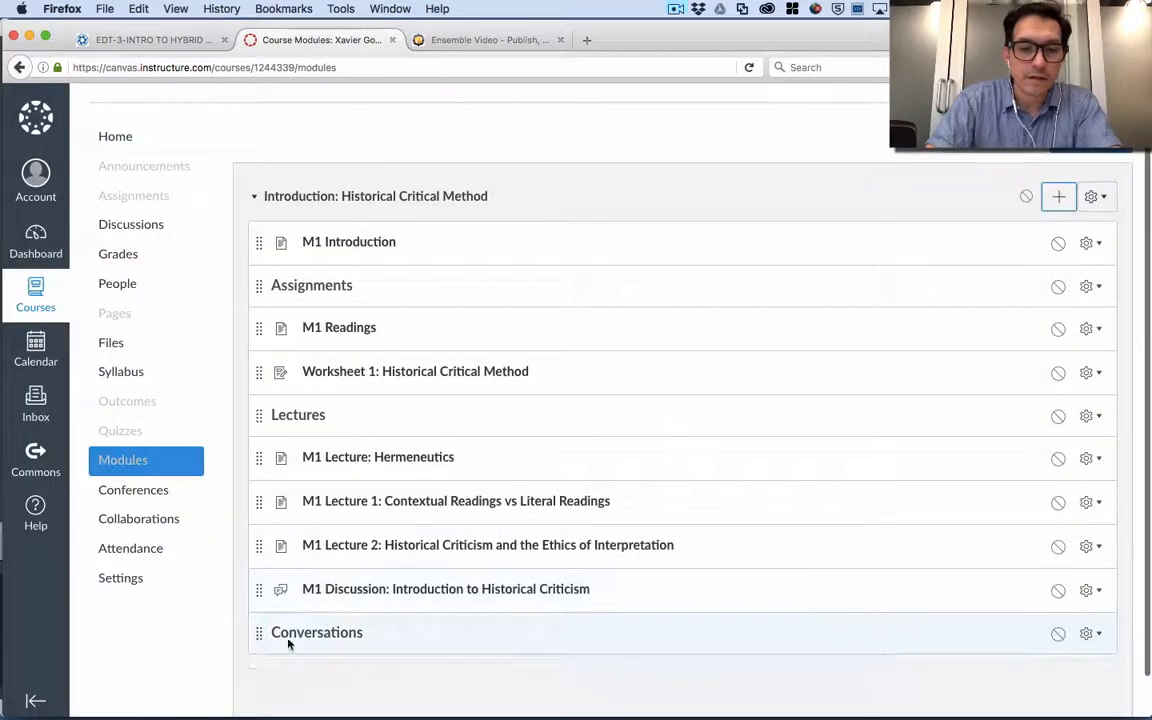
drag(258, 627, 260, 580)
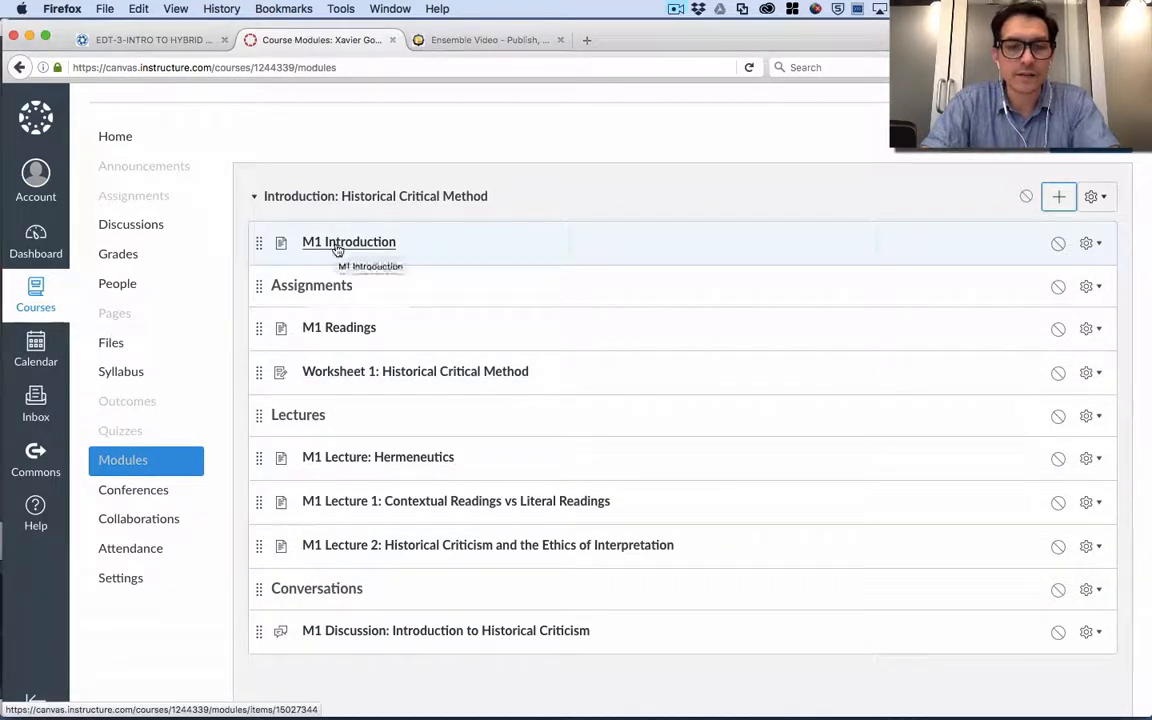
Switch to Word and copy the M1 Introduction's Objectives section, from its heading through the last bullet
key(super+Tab)
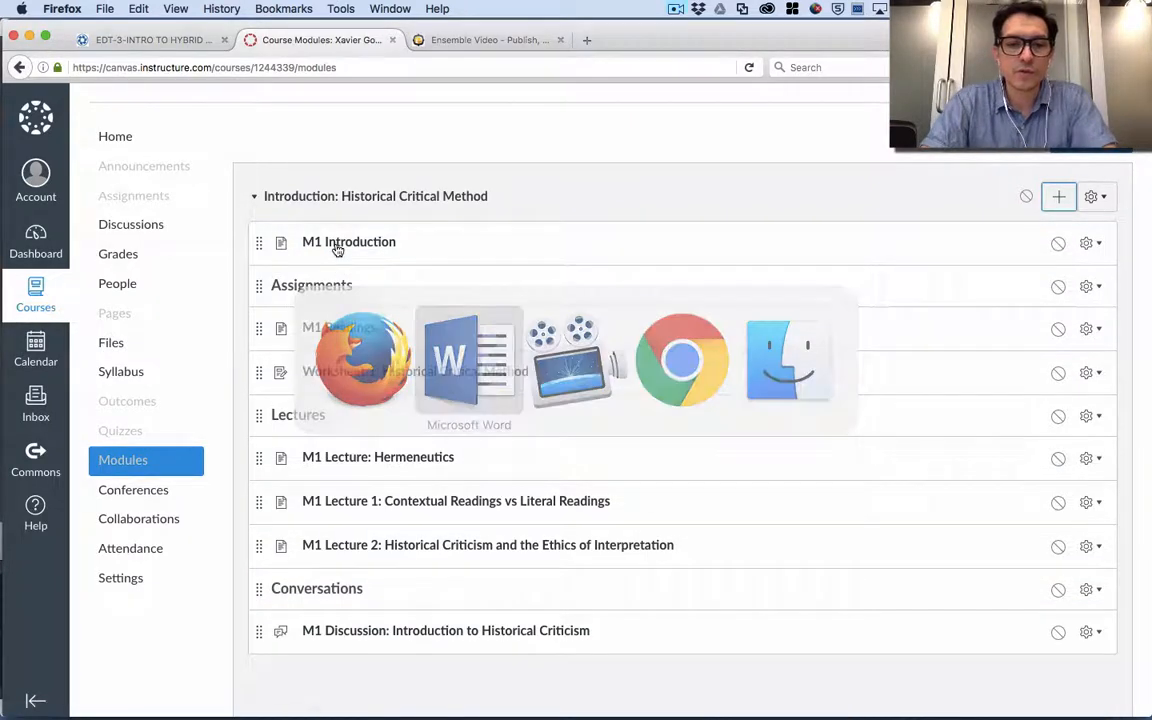
scroll(293, 423, down, 2)
scroll(293, 423, up, 10)
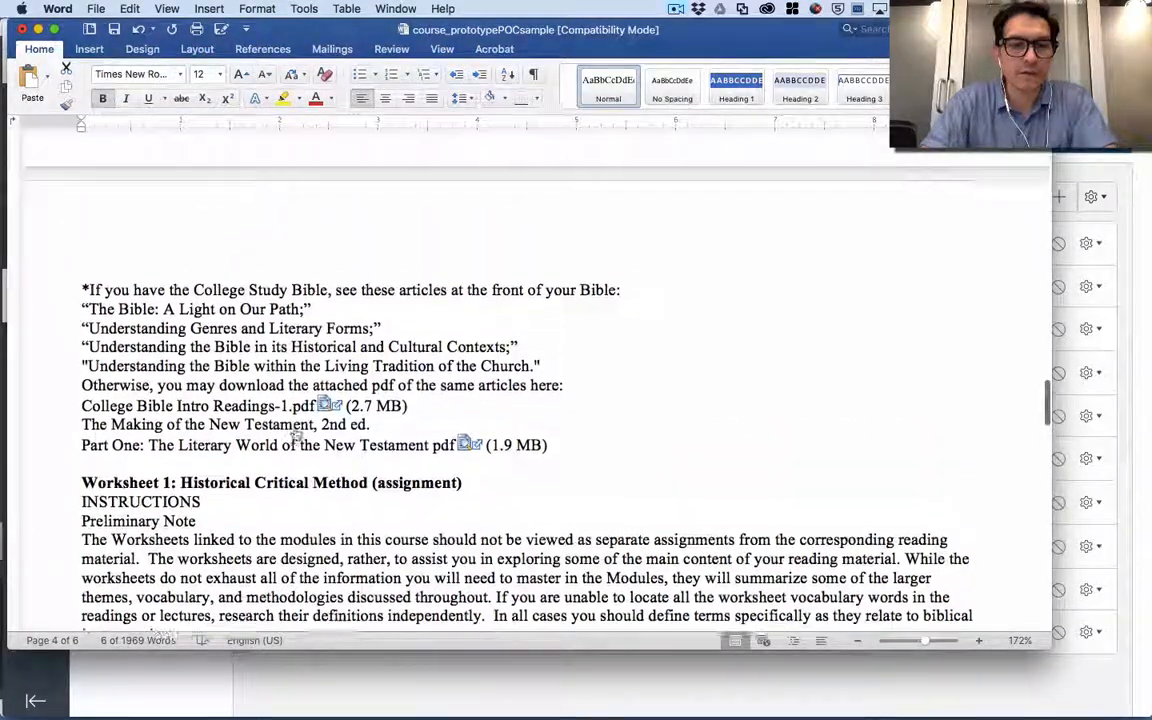
scroll(293, 427, down, 2)
scroll(293, 427, down, 2)
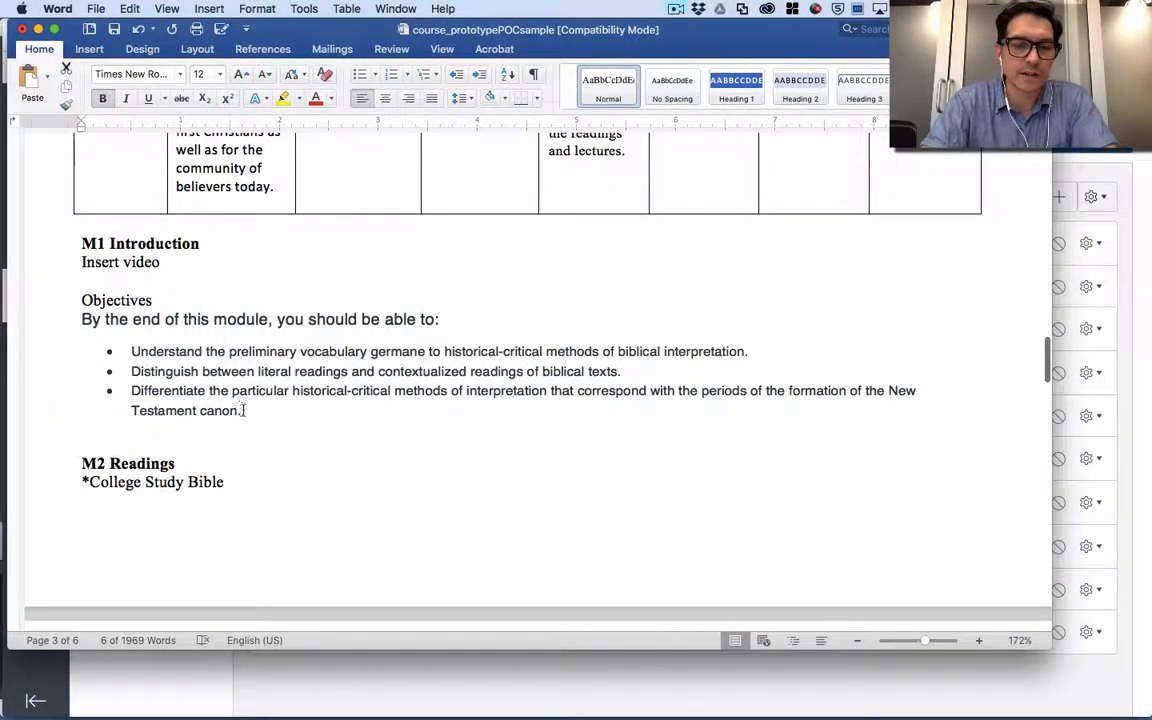
drag(242, 410, 88, 303)
key(super+c)
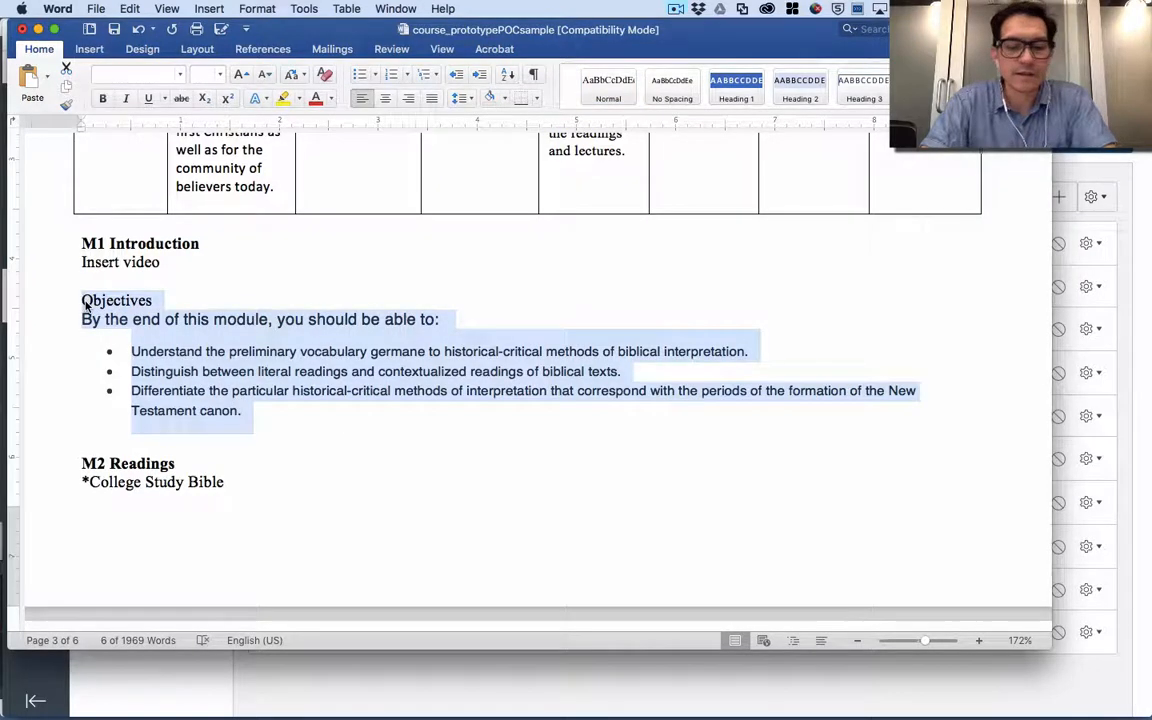
Return to Firefox, open the M1 Introduction page for editing and paste the copied objectives into its body
key(super+Tab)
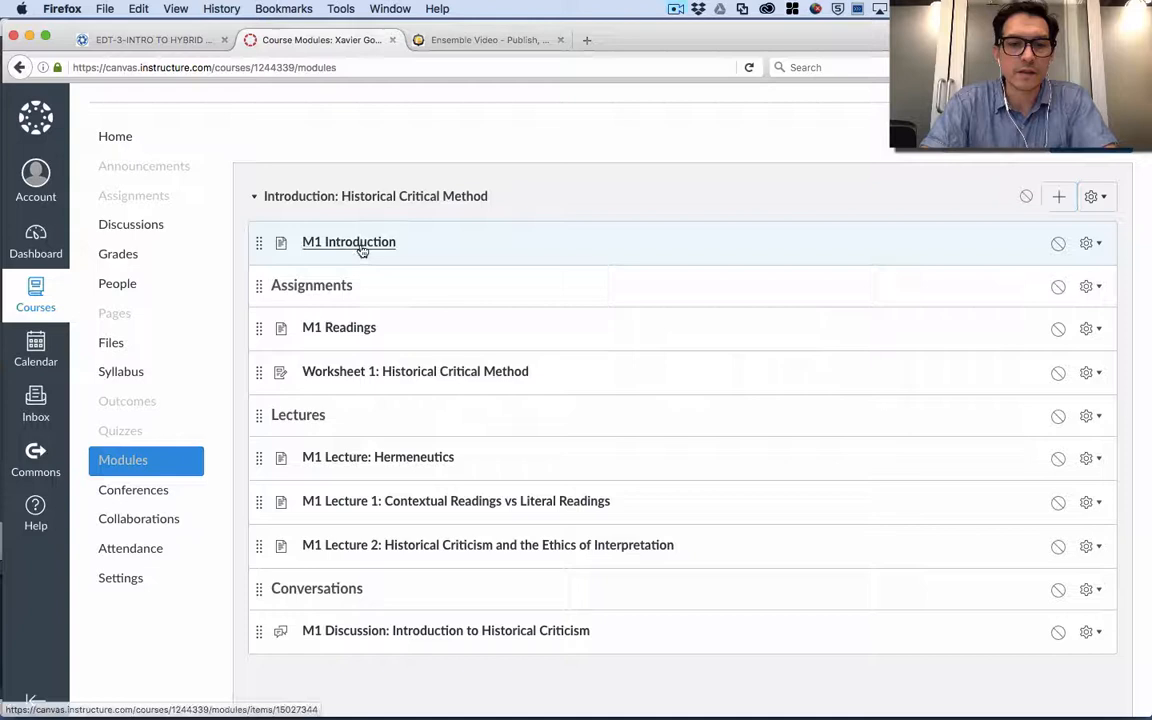
click(362, 250)
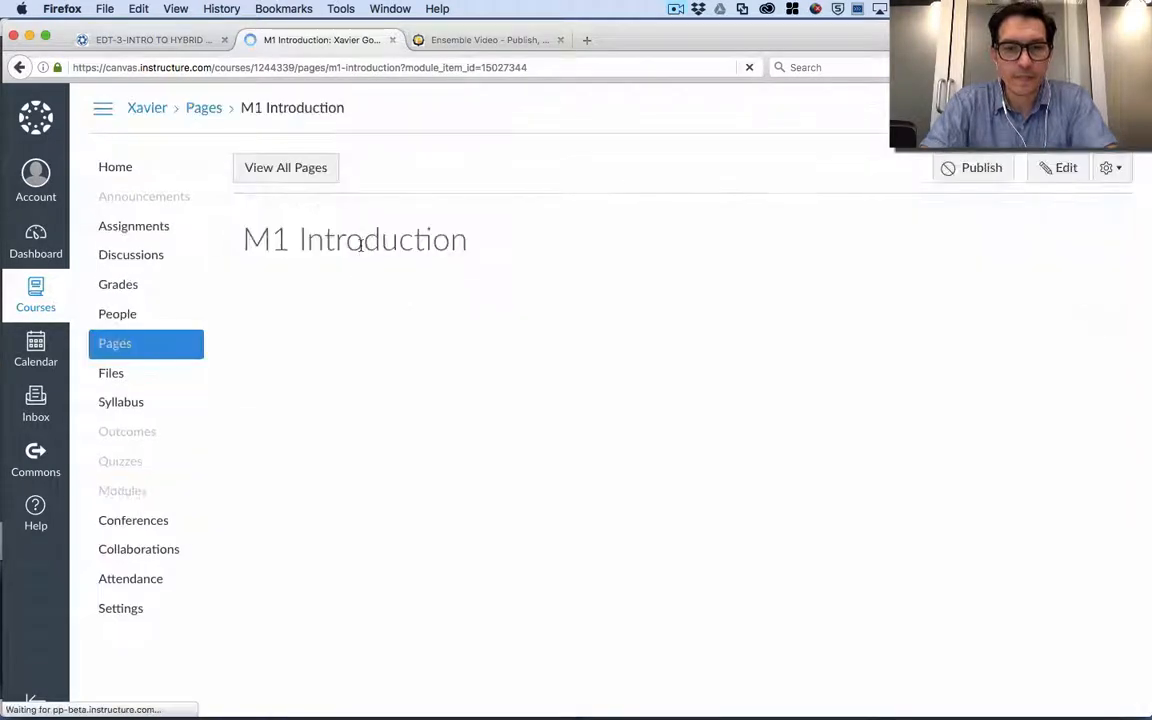
click(1065, 178)
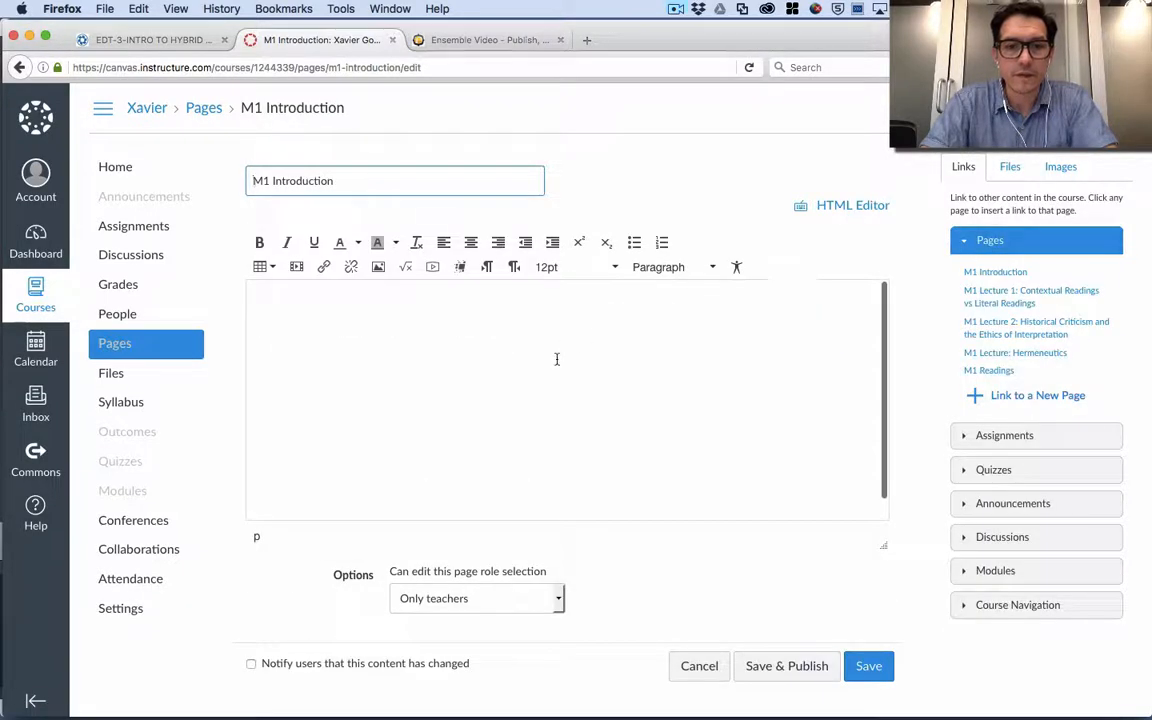
click(557, 359)
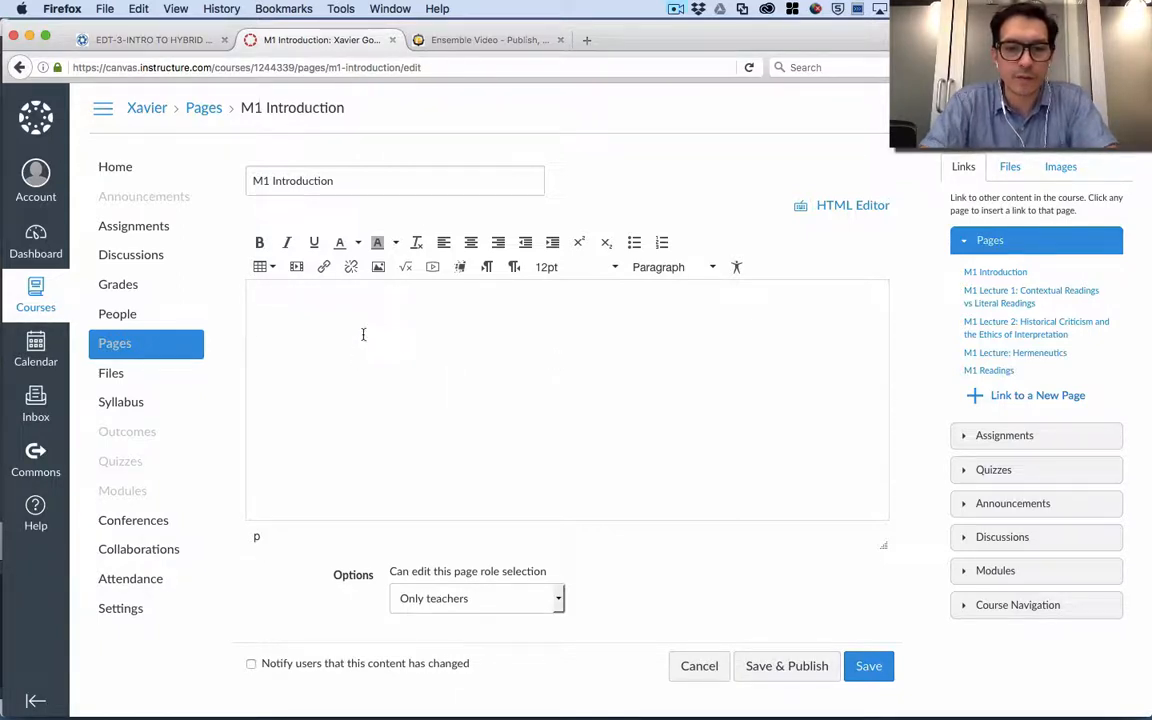
key(super+v)
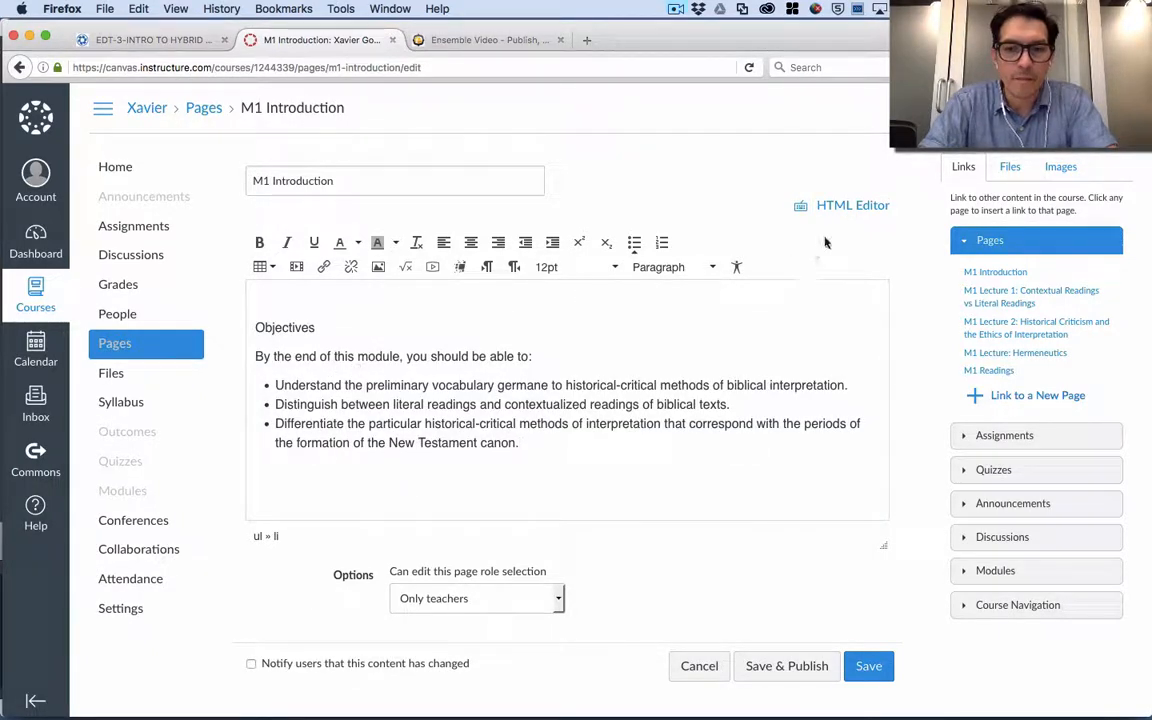
Check the HTML code of the pasted objectives, then clear the formatting of all that text in the rich content editor
click(861, 206)
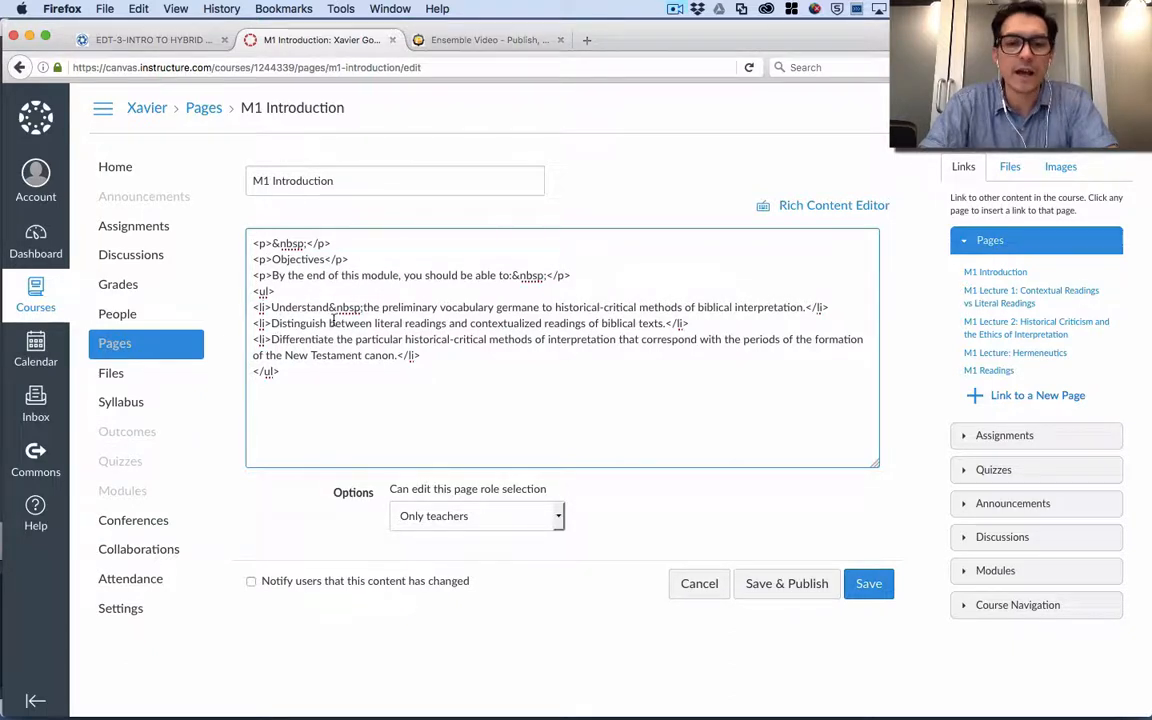
click(812, 207)
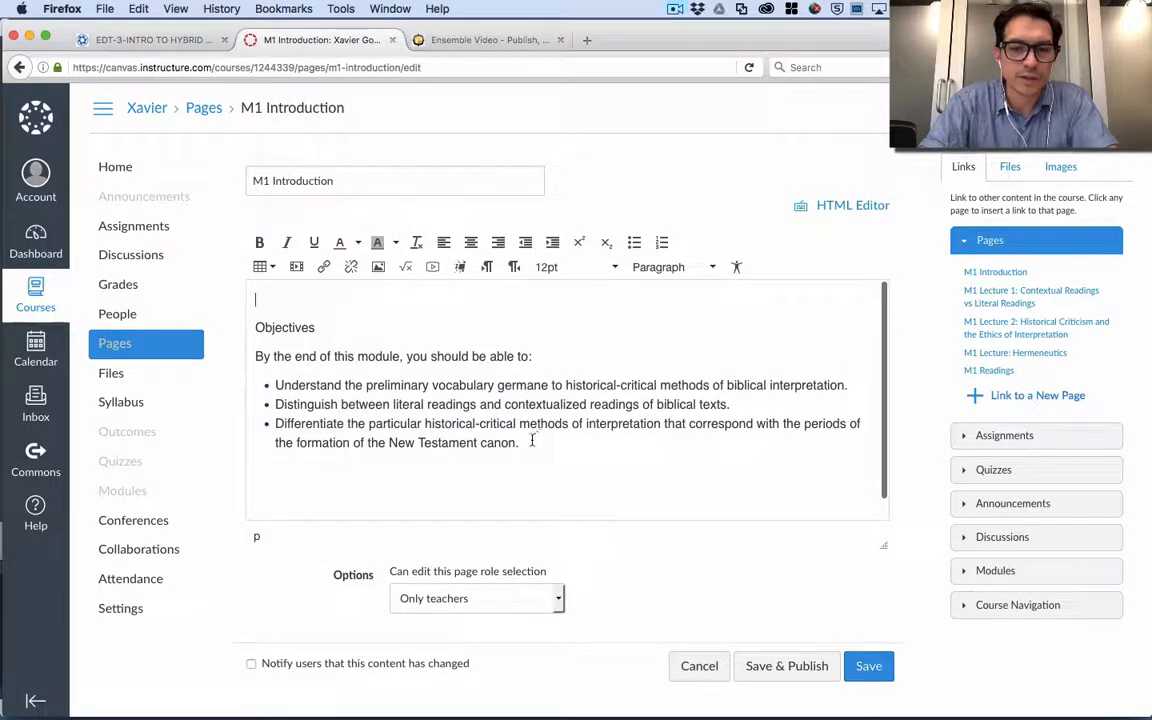
drag(532, 440, 253, 332)
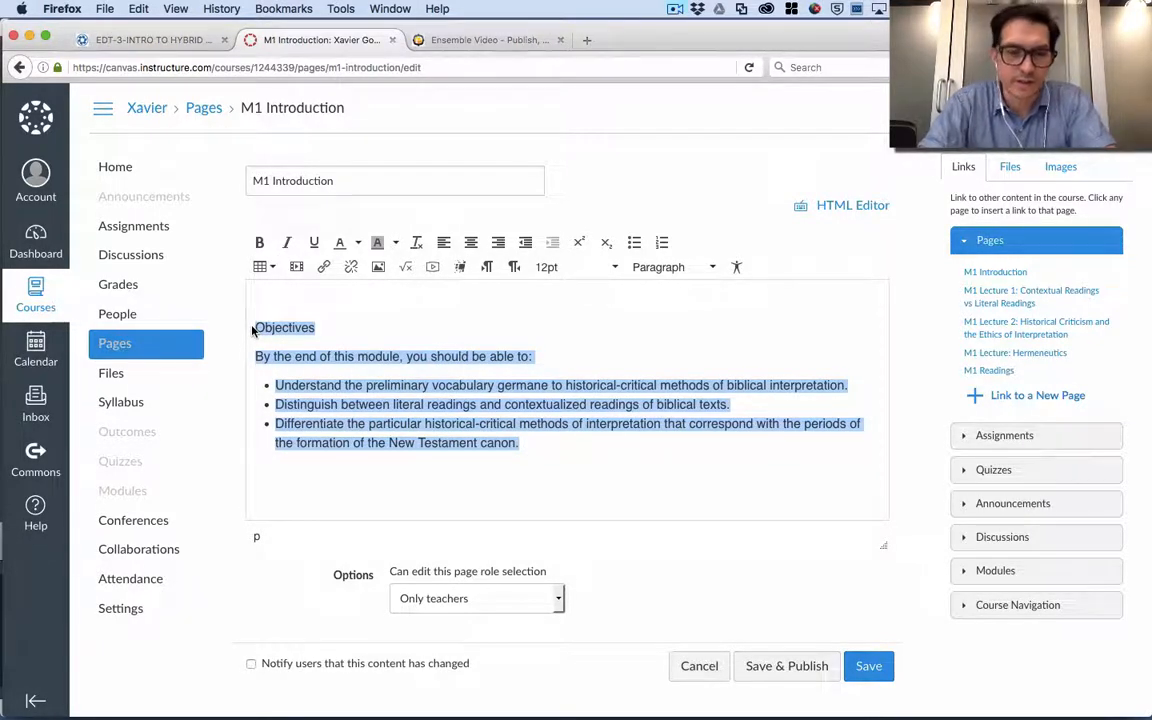
click(417, 248)
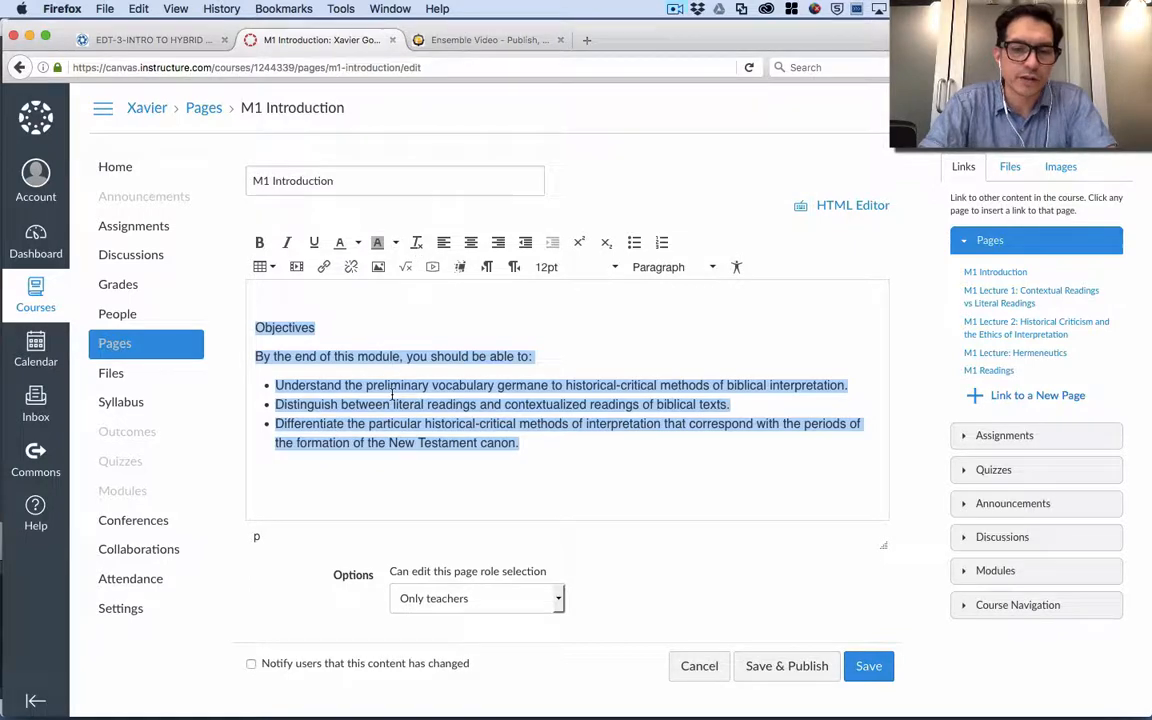
click(373, 481)
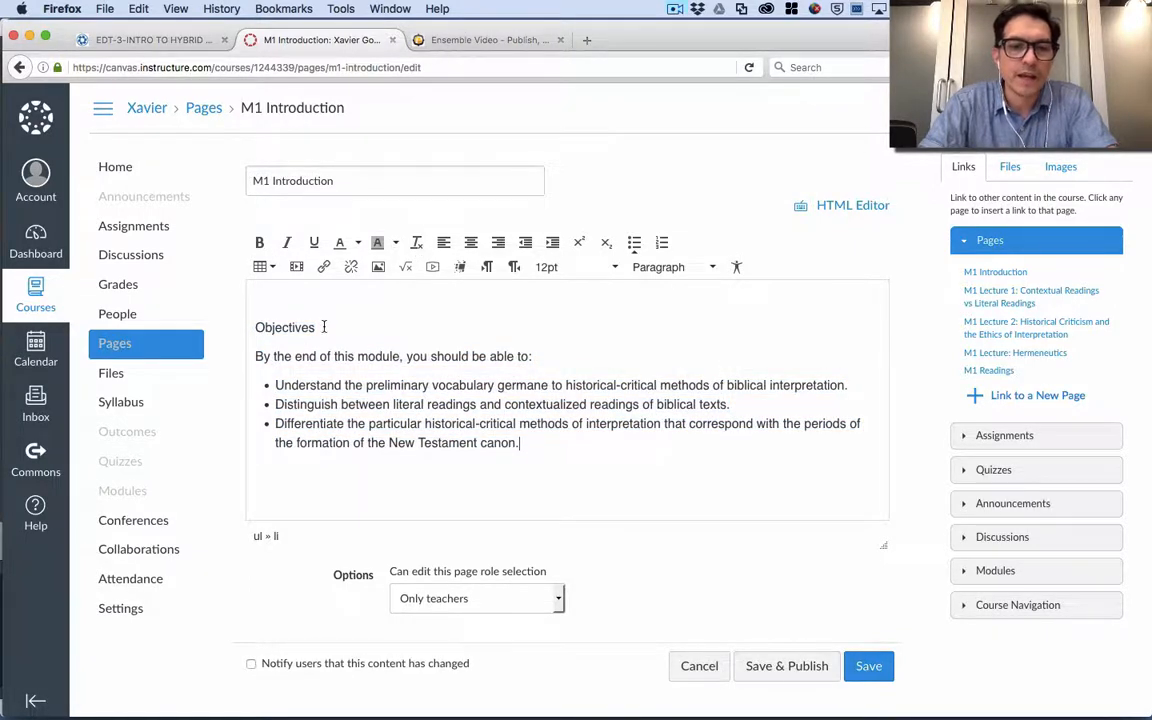
Format the "Objectives" line on the M1 Introduction page as Header 2
drag(323, 327, 252, 331)
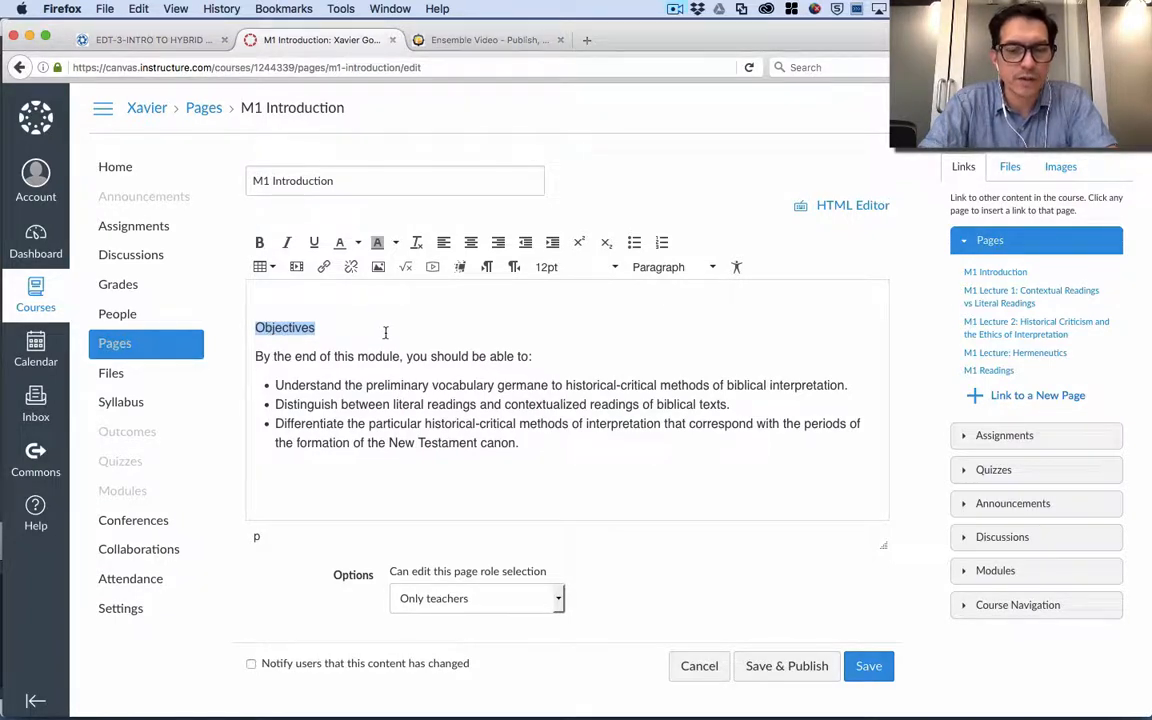
click(675, 271)
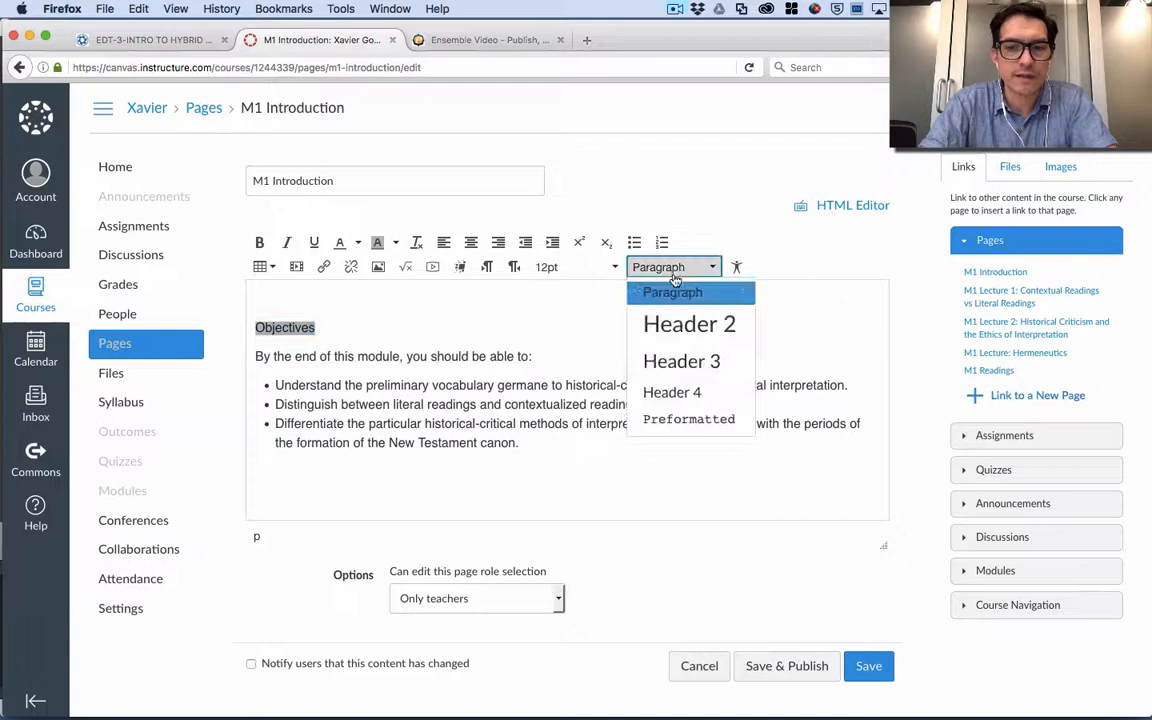
click(676, 325)
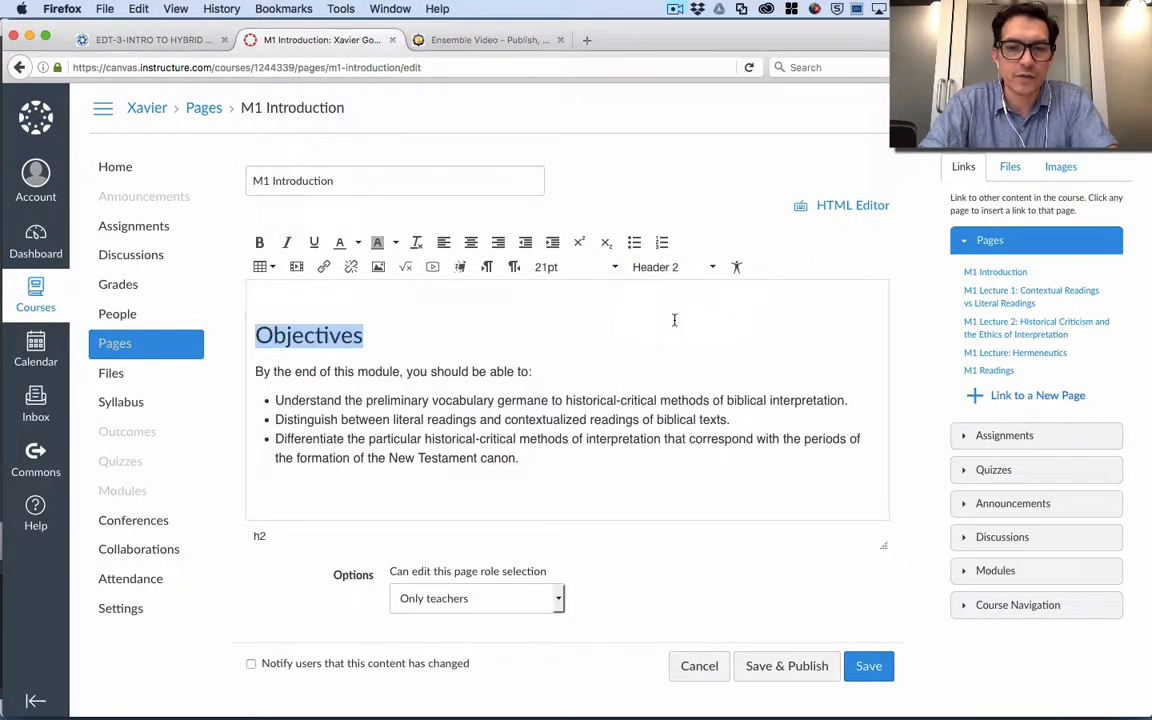
click(525, 410)
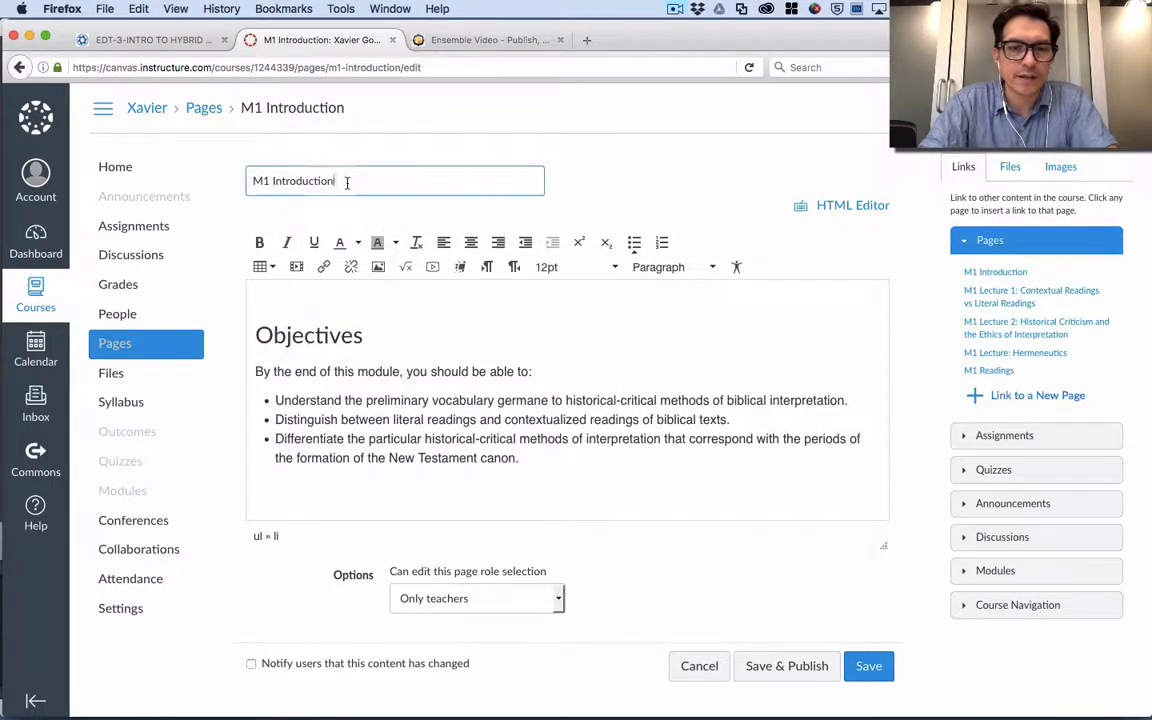
Examine the text styles of the page title, the Objectives heading, the paragraph and the bullet list on the M1 Introduction page
drag(347, 180, 249, 176)
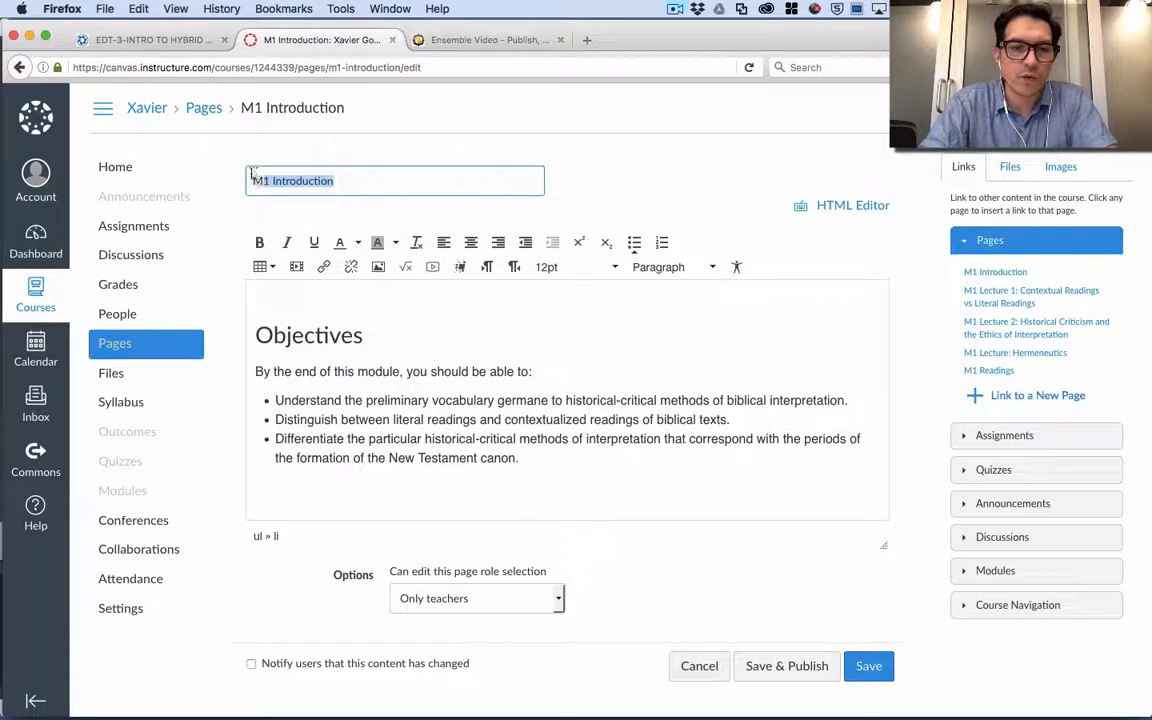
click(268, 338)
drag(255, 338, 375, 340)
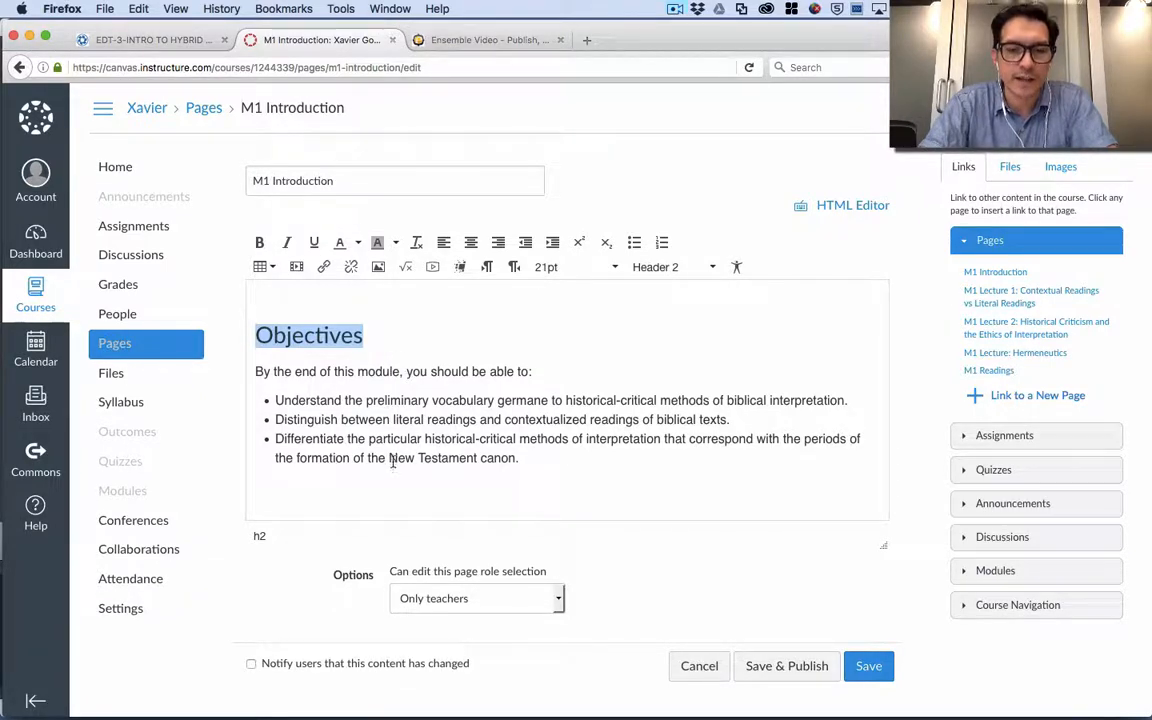
click(408, 294)
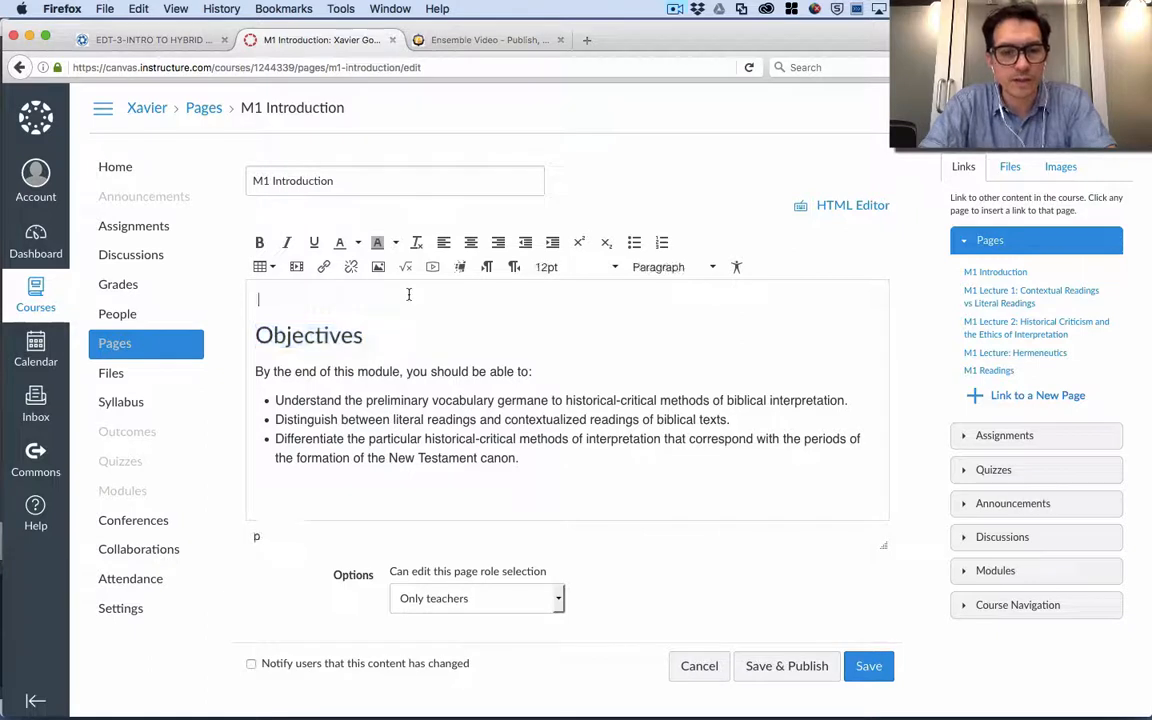
click(299, 340)
click(316, 372)
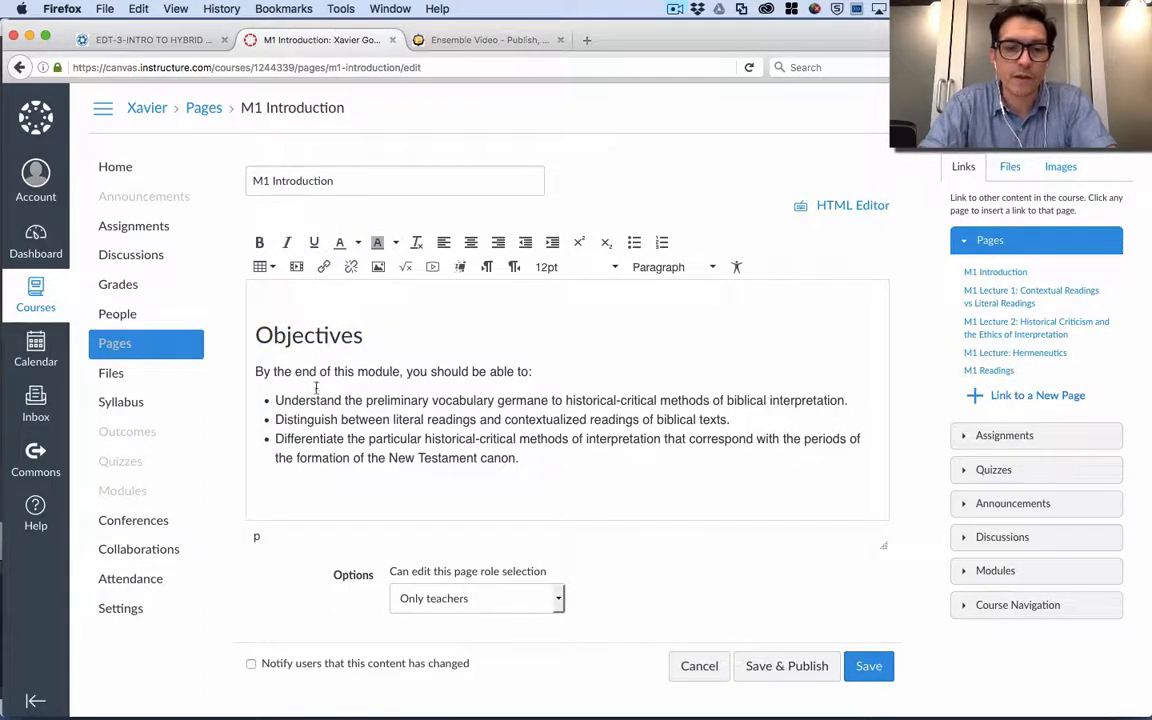
click(404, 483)
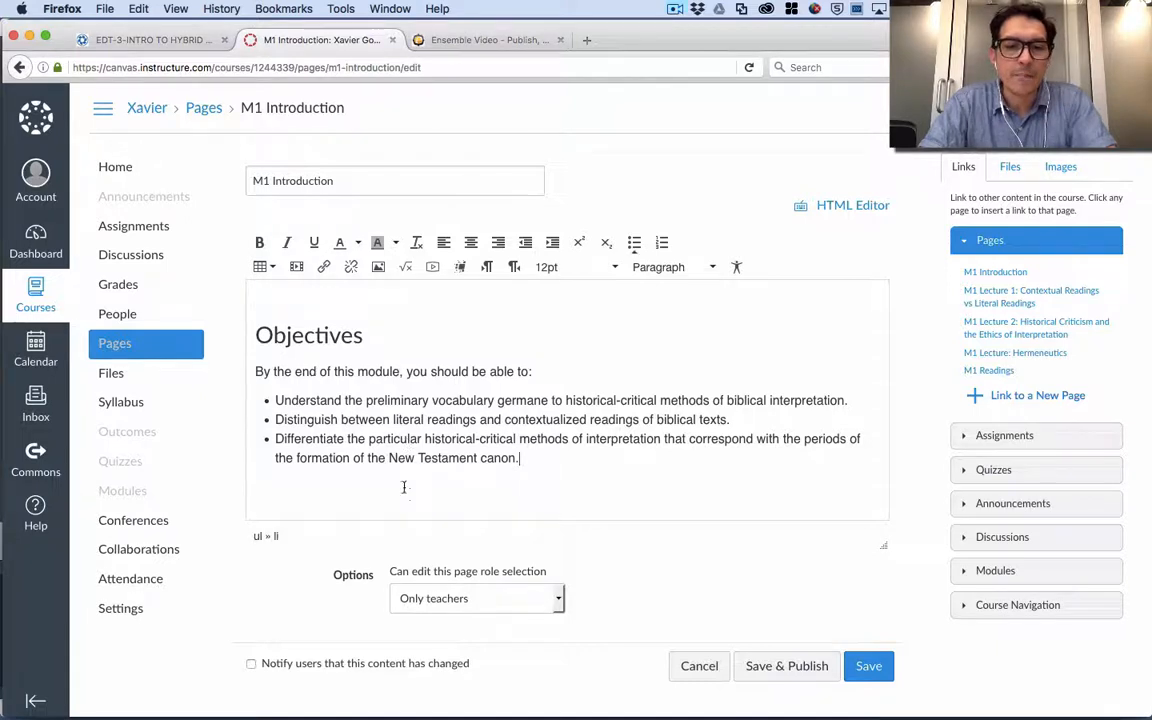
Switch to the Ensemble Video library in Chrome and copy the iFrame Responsive embed code of the POC-m1intro video
click(324, 305)
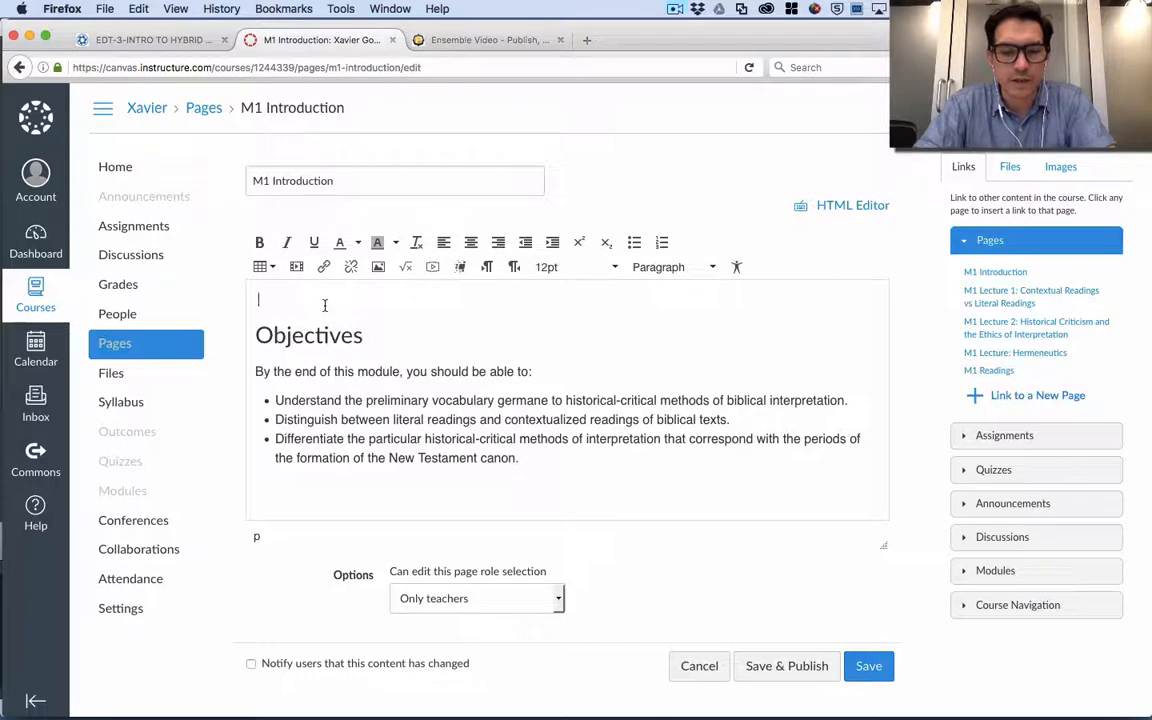
key(super+Tab)
key(super+Tab)
key(super+Tab)
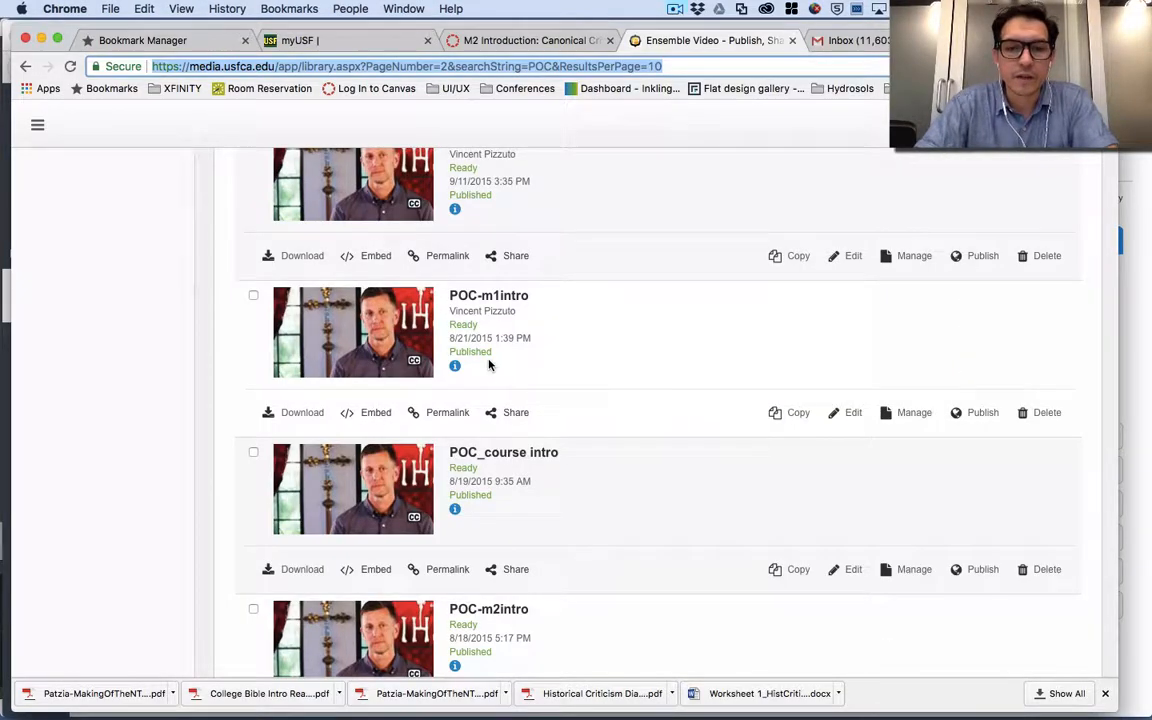
scroll(510, 350, down, 2)
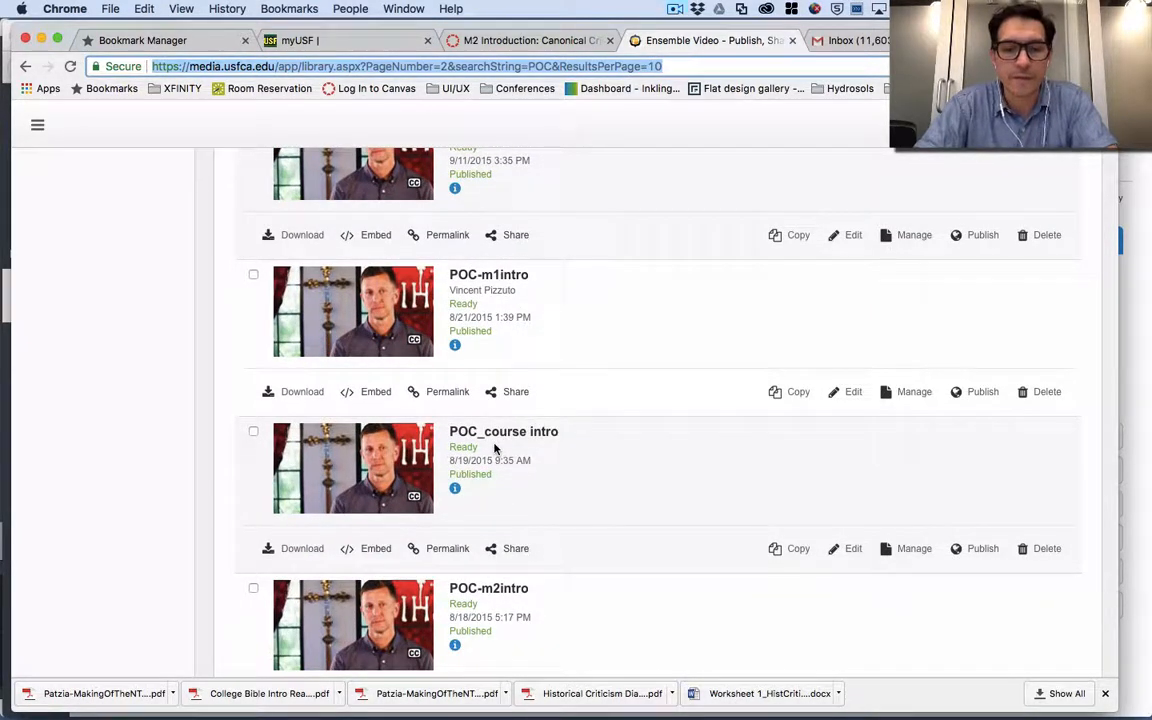
click(370, 393)
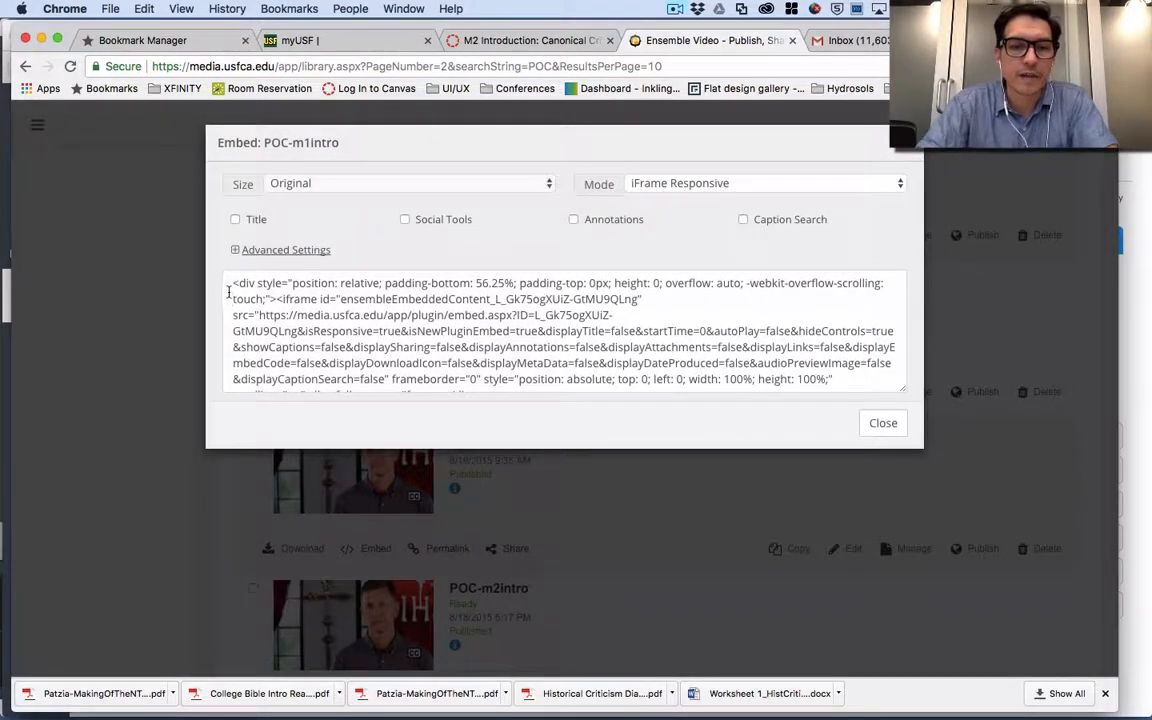
drag(231, 285, 840, 408)
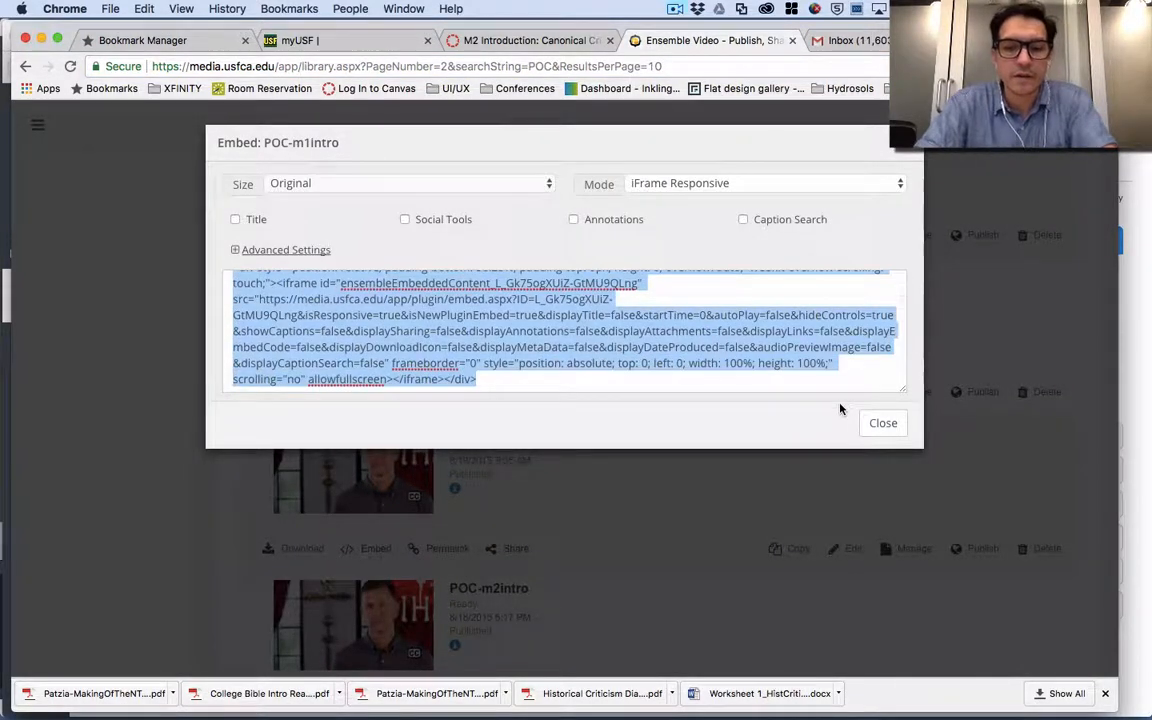
key(super+c)
Return to Firefox, replace the empty first paragraph in the page's HTML code with the video embed code and show the rich content editor
key(super+Tab)
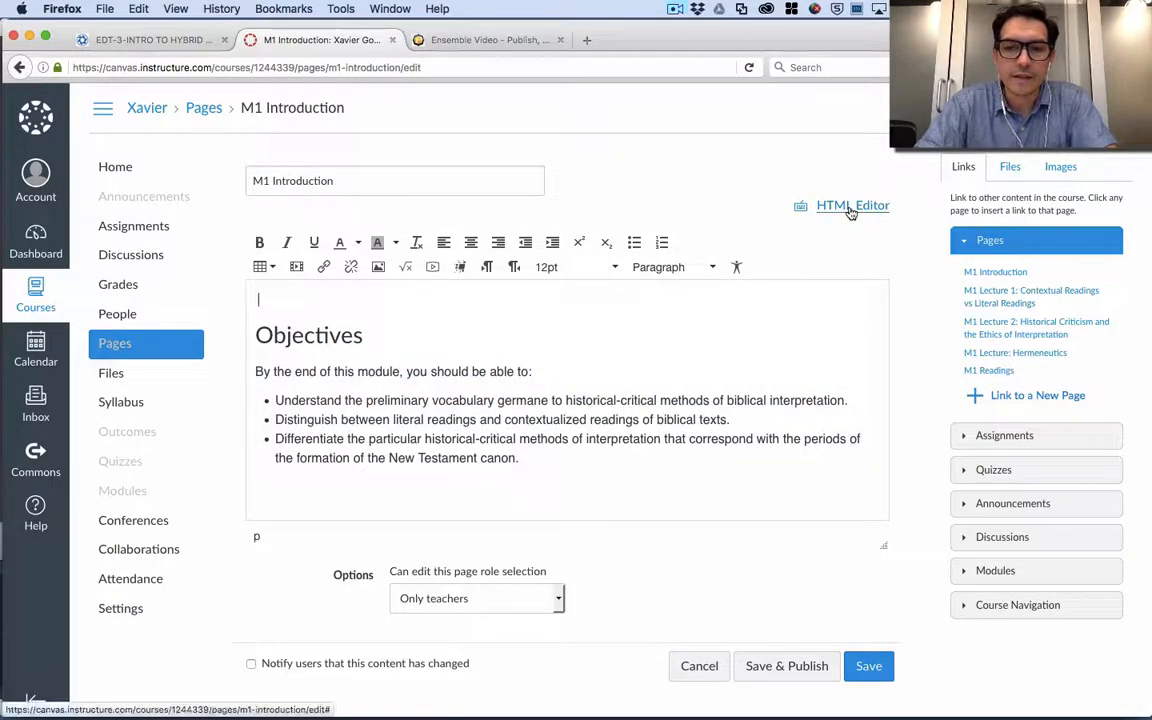
click(850, 206)
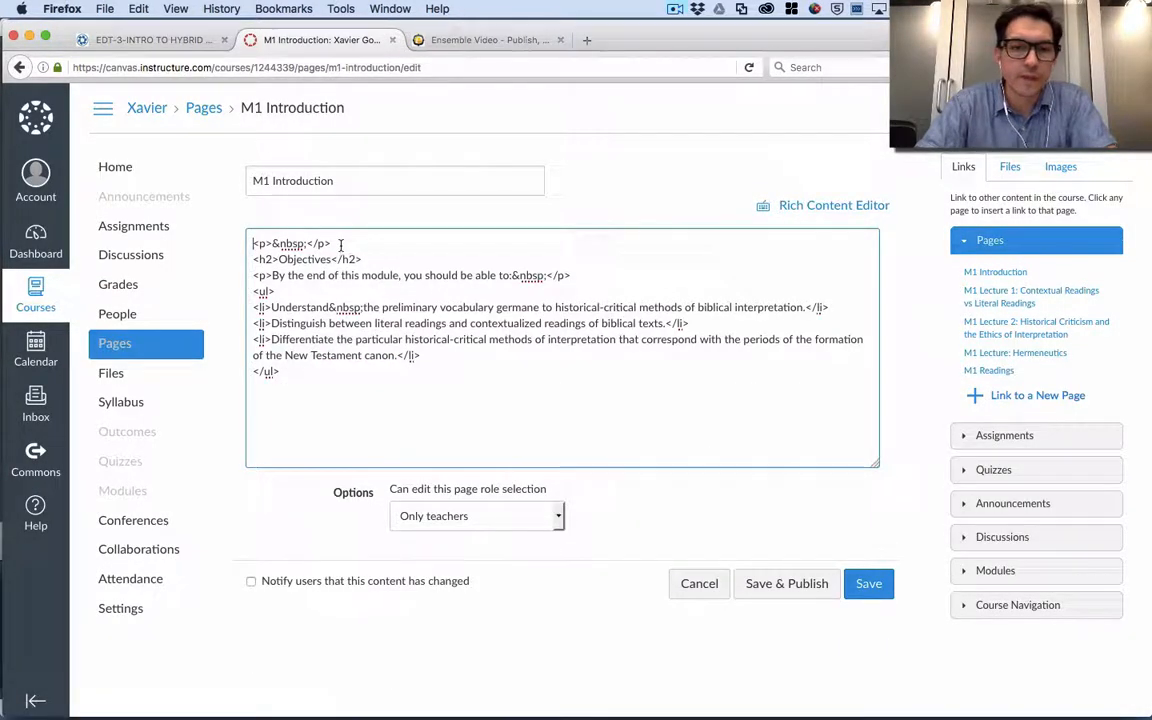
drag(341, 245, 237, 243)
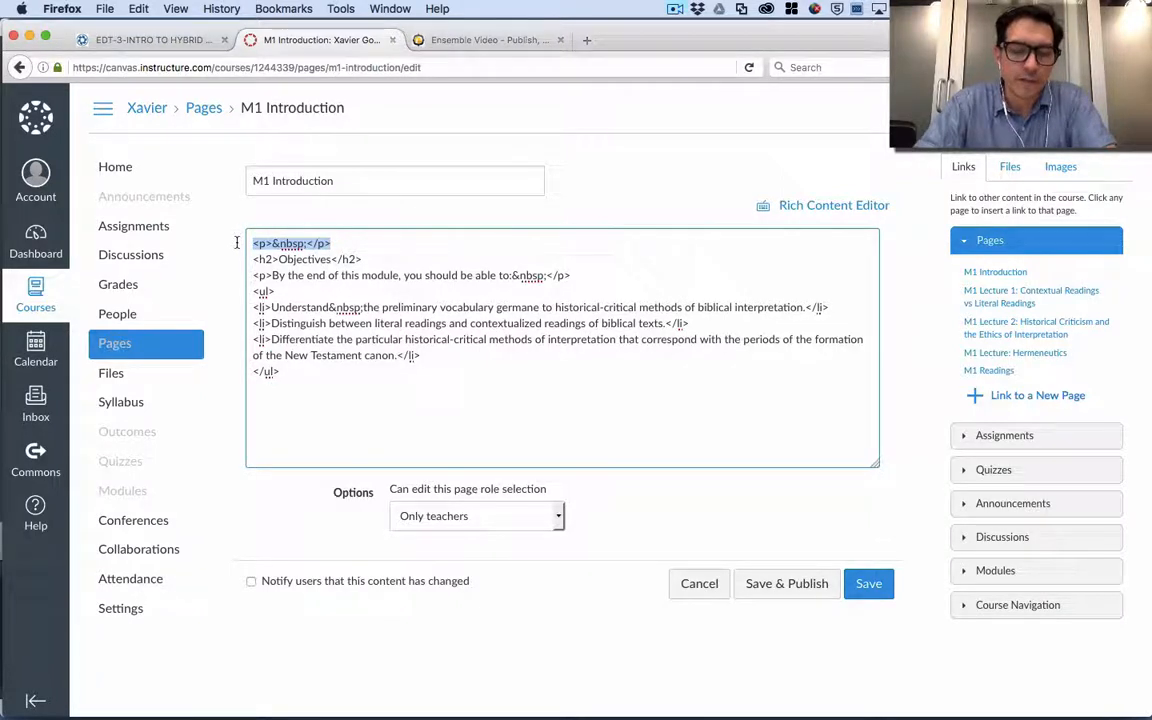
key(super+v)
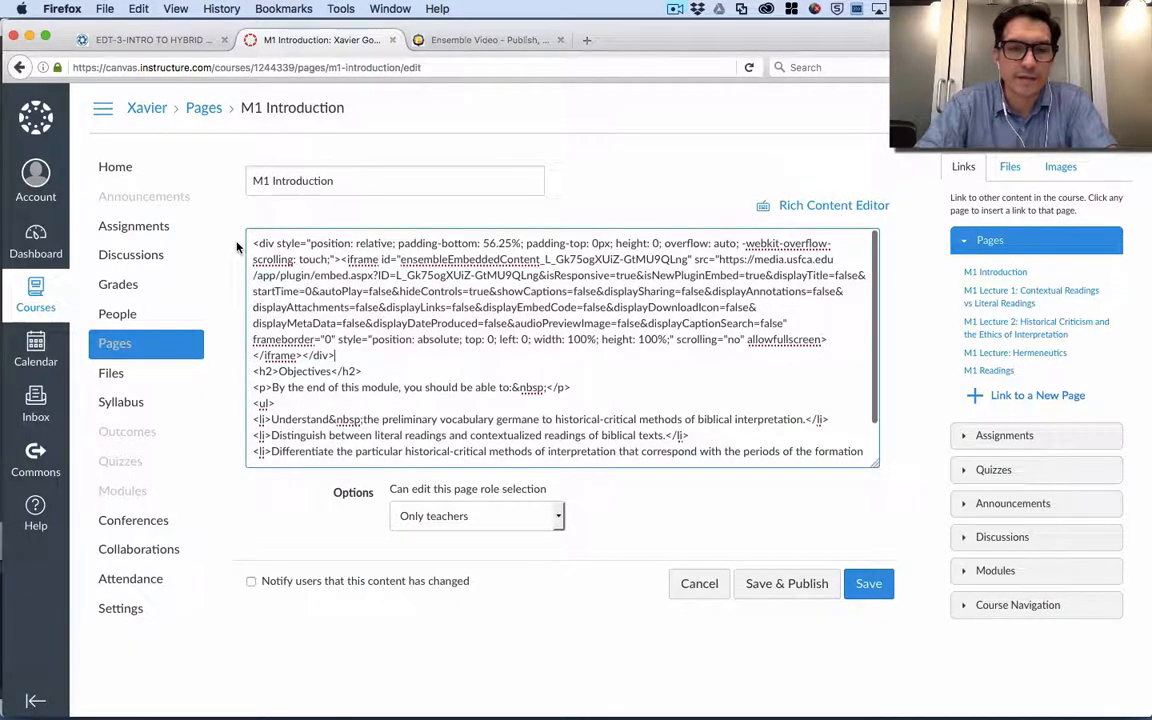
click(818, 205)
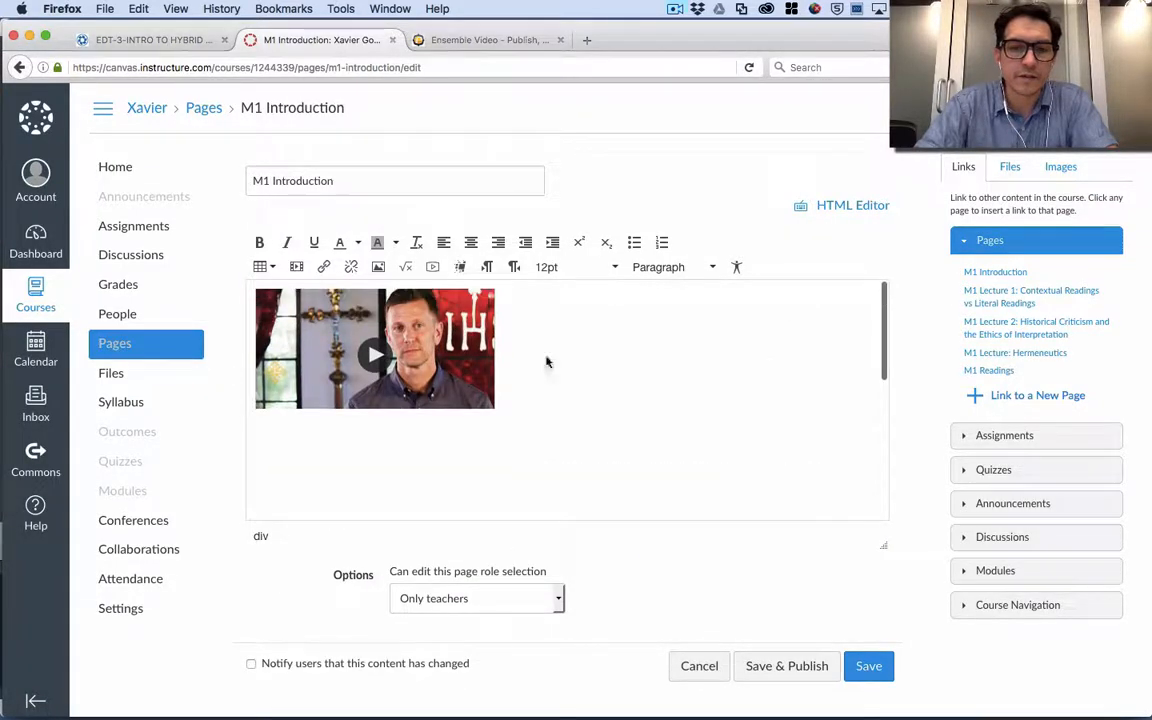
Test playing and pausing the embedded video in the editor and check the Objectives section below it
click(453, 392)
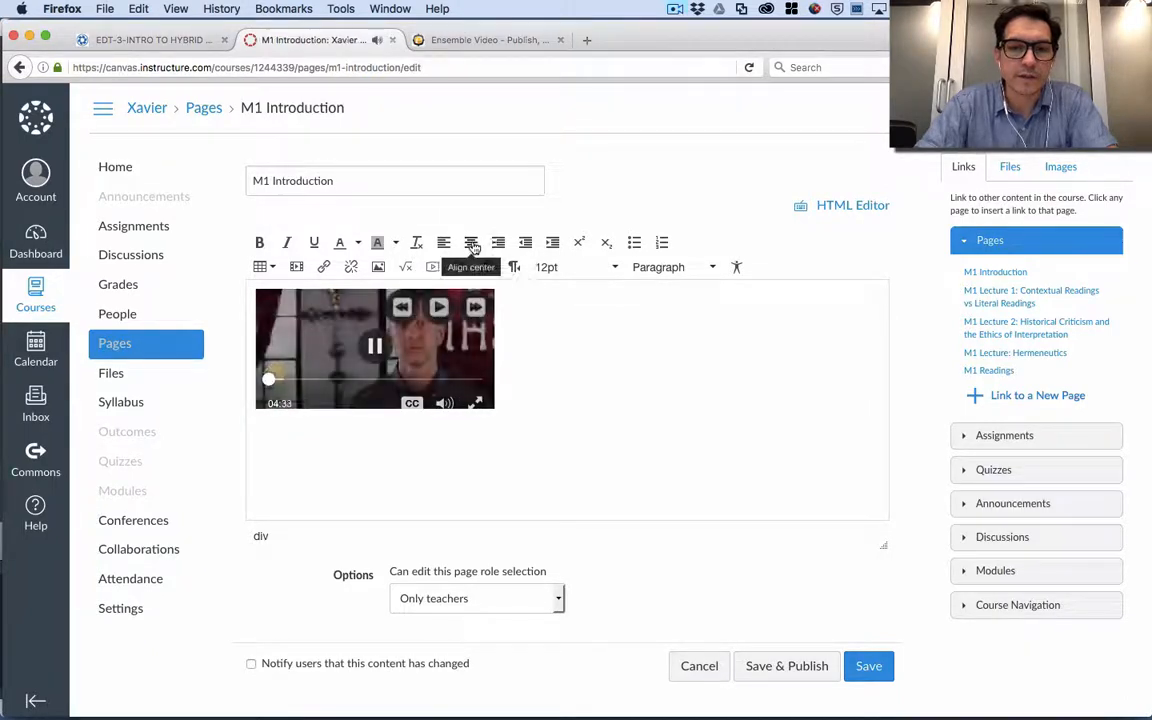
click(375, 347)
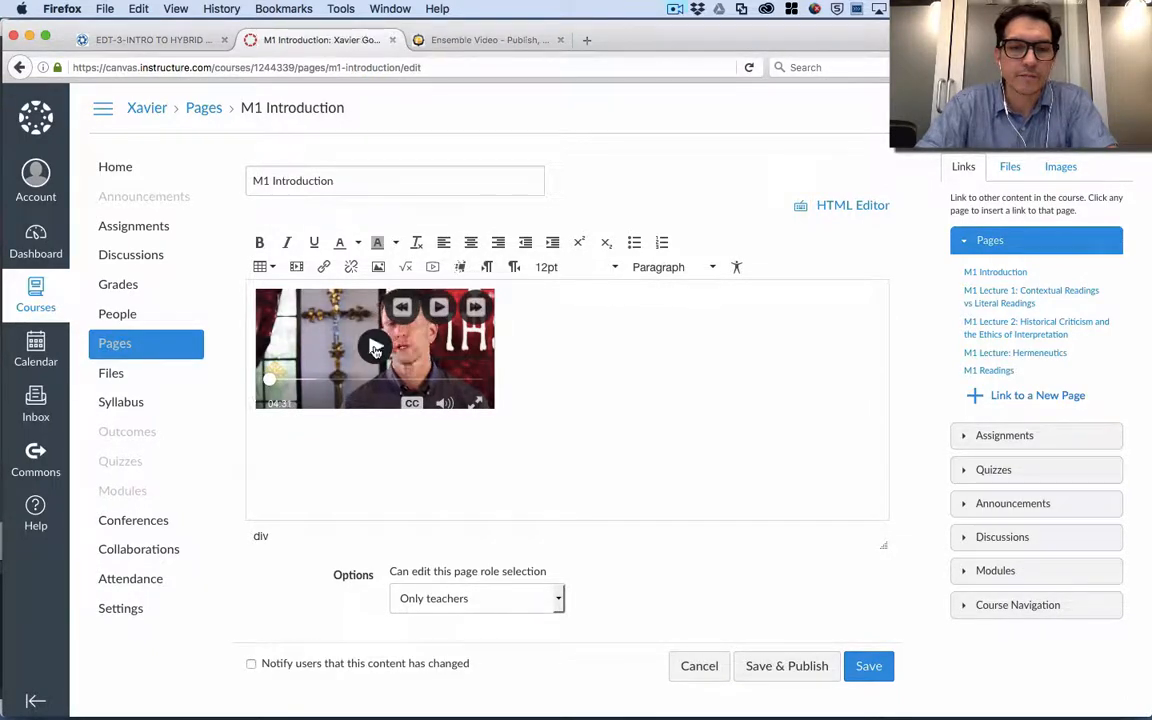
scroll(376, 441, down, 4)
scroll(376, 441, down, 1)
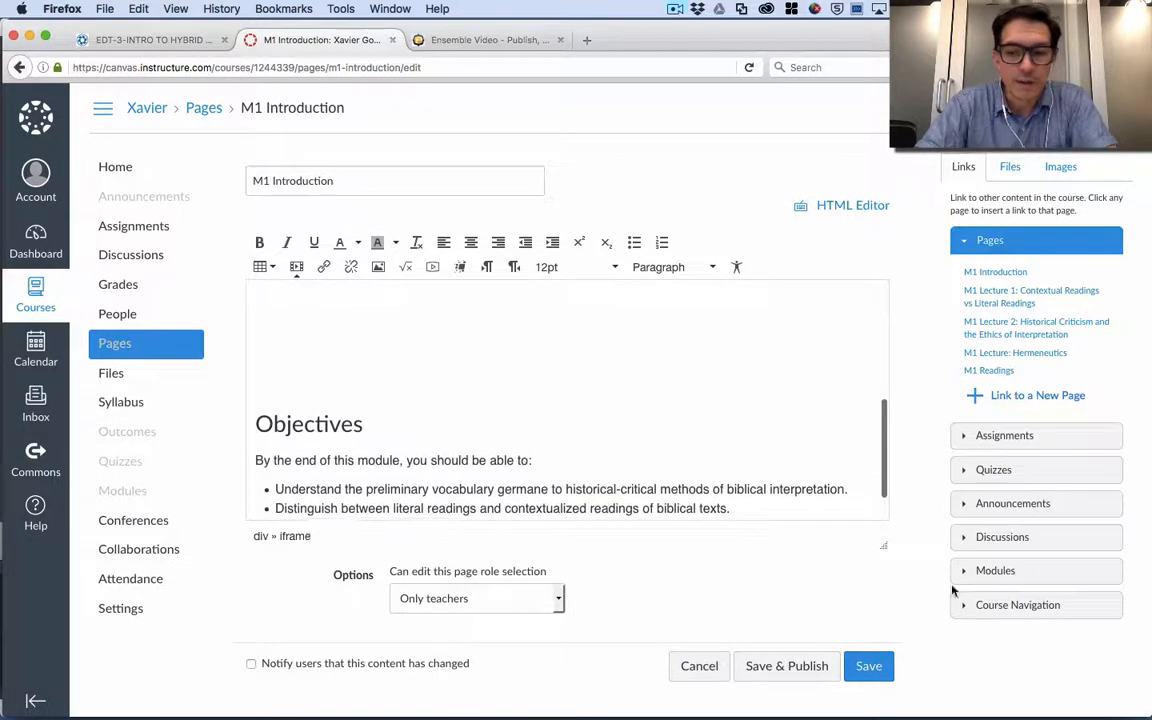
Save the M1 Introduction page and review its embedded video and objectives
click(873, 666)
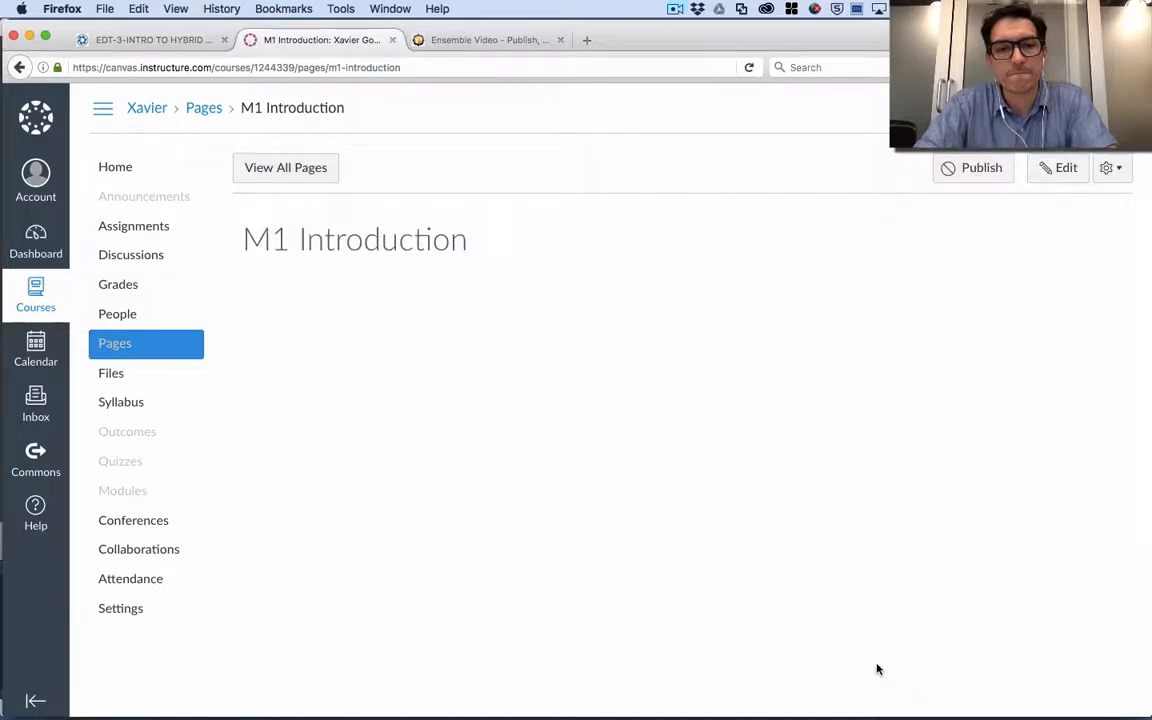
scroll(877, 669, down, 5)
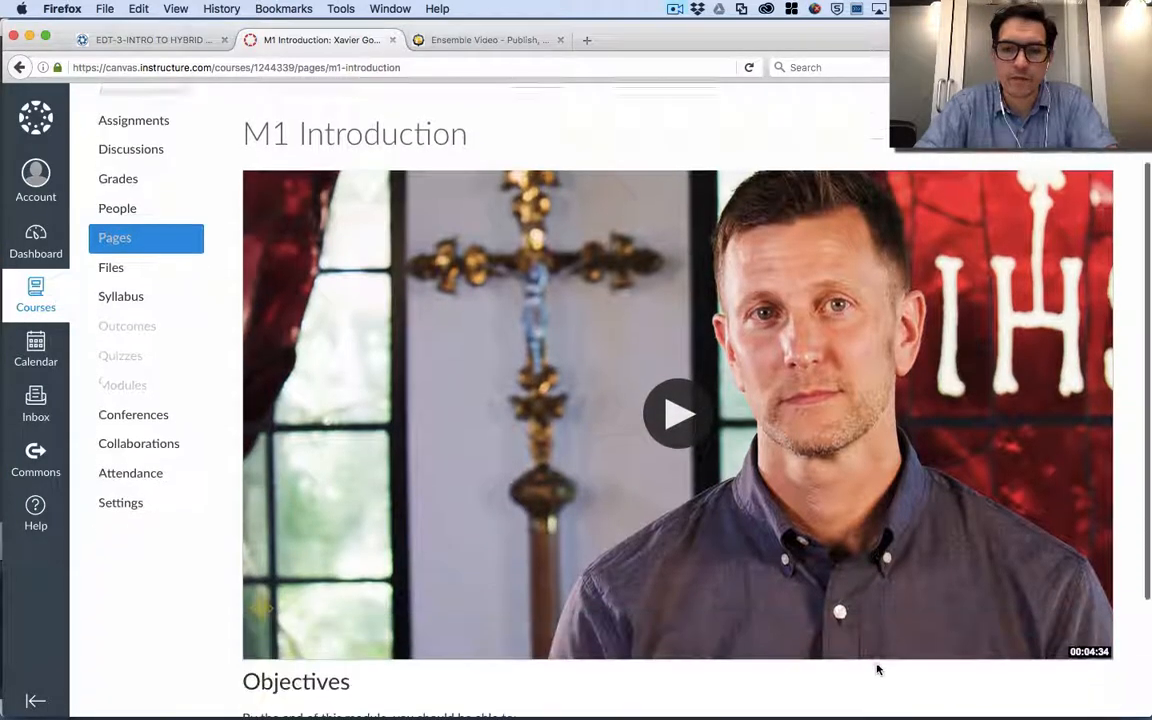
scroll(877, 669, up, 2)
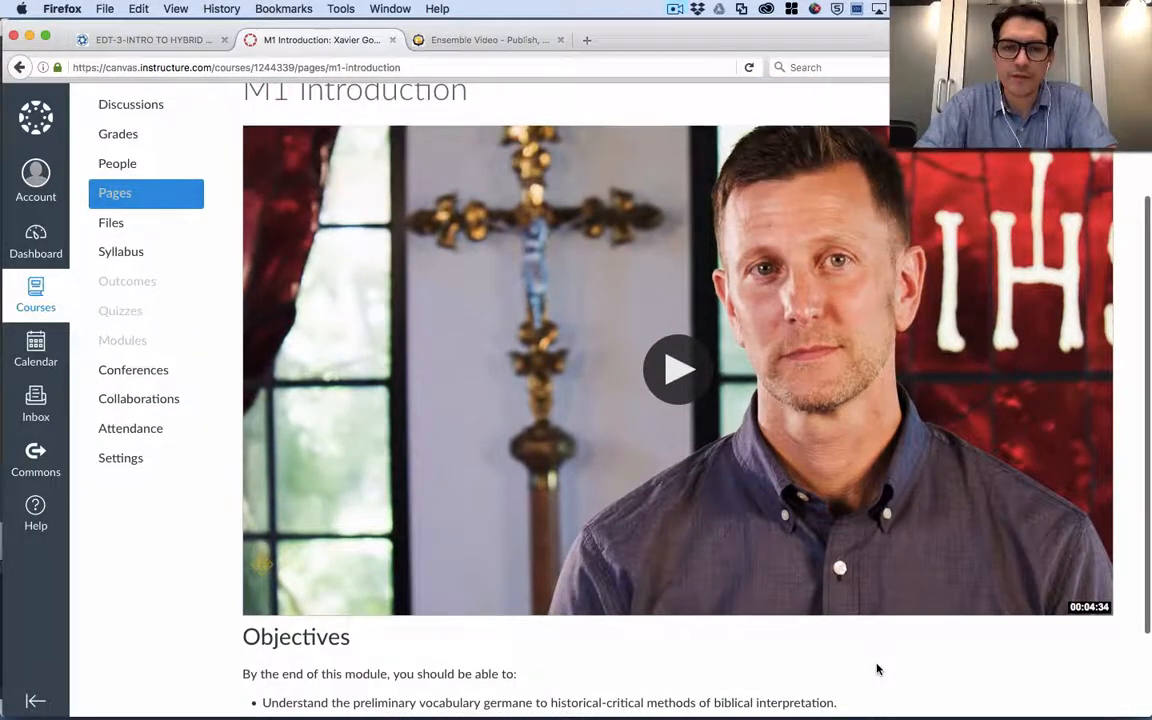
scroll(877, 669, down, 2)
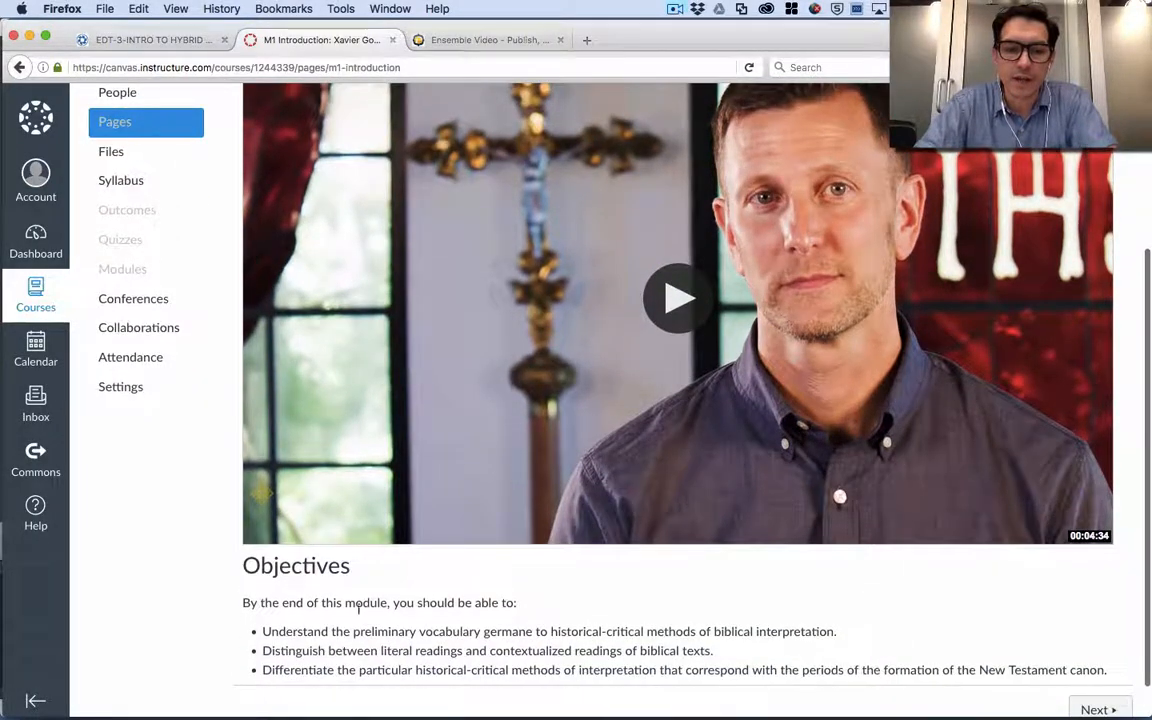
scroll(486, 600, up, 2)
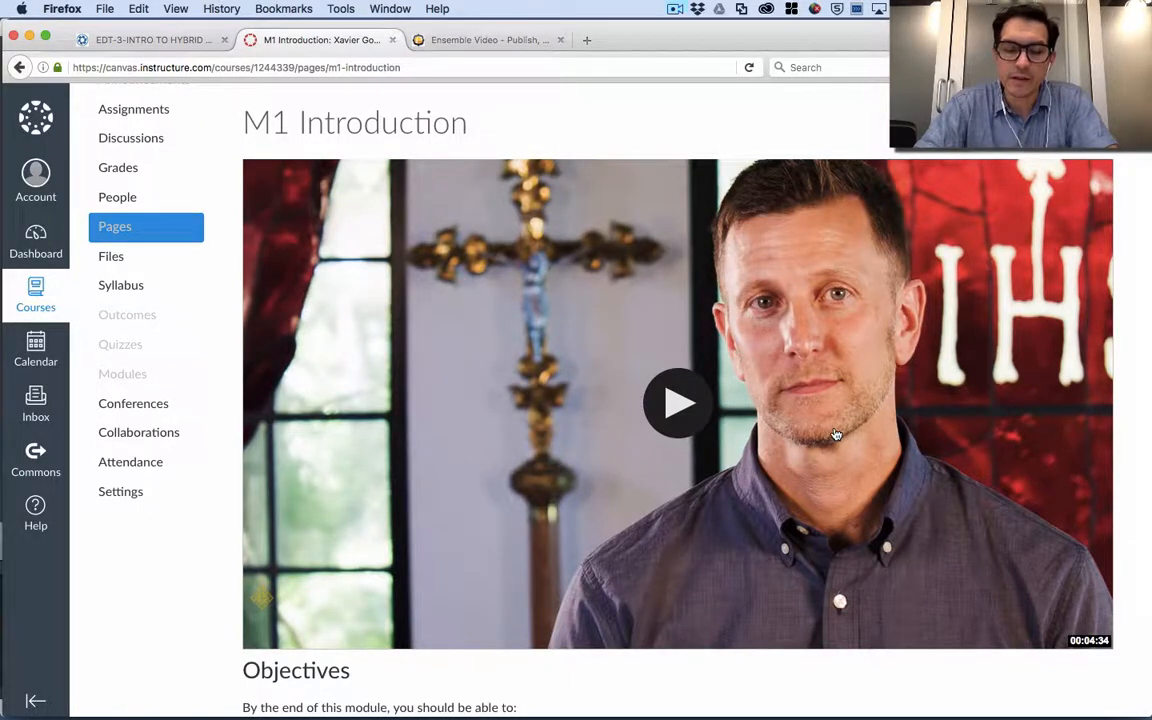
Switch to Chrome and examine the mode options for the POC-m1intro embed code without changing the iFrame Responsive setting
key(super+Tab)
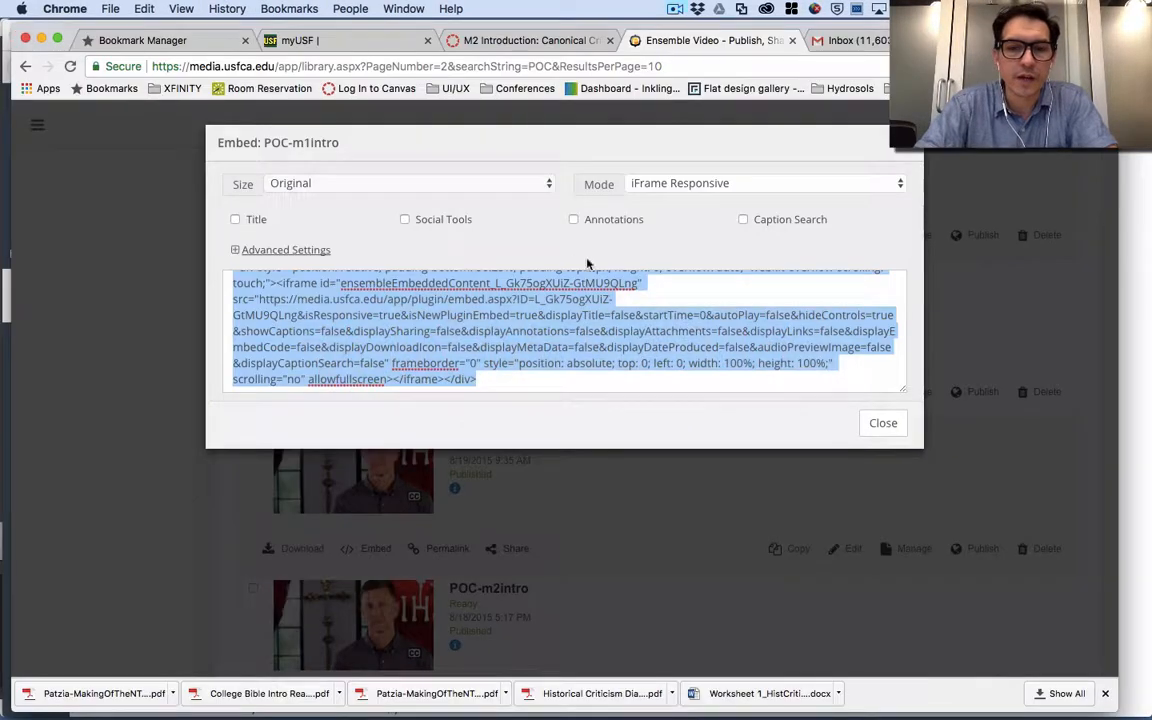
click(680, 183)
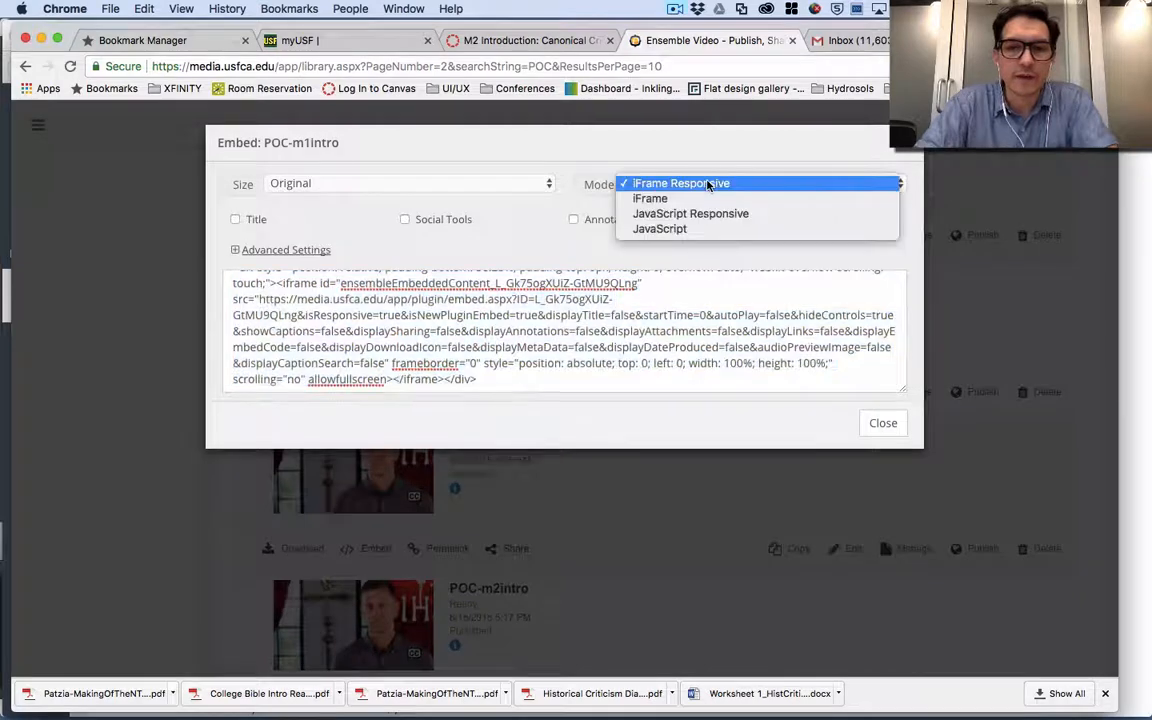
click(491, 185)
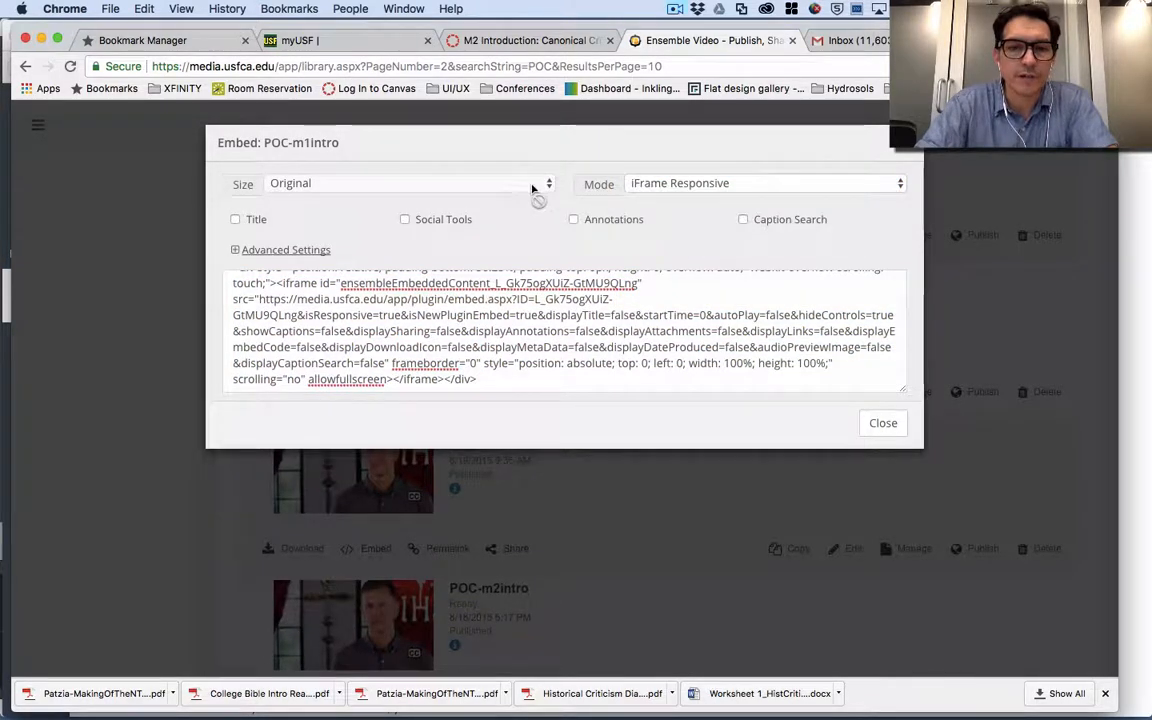
click(647, 187)
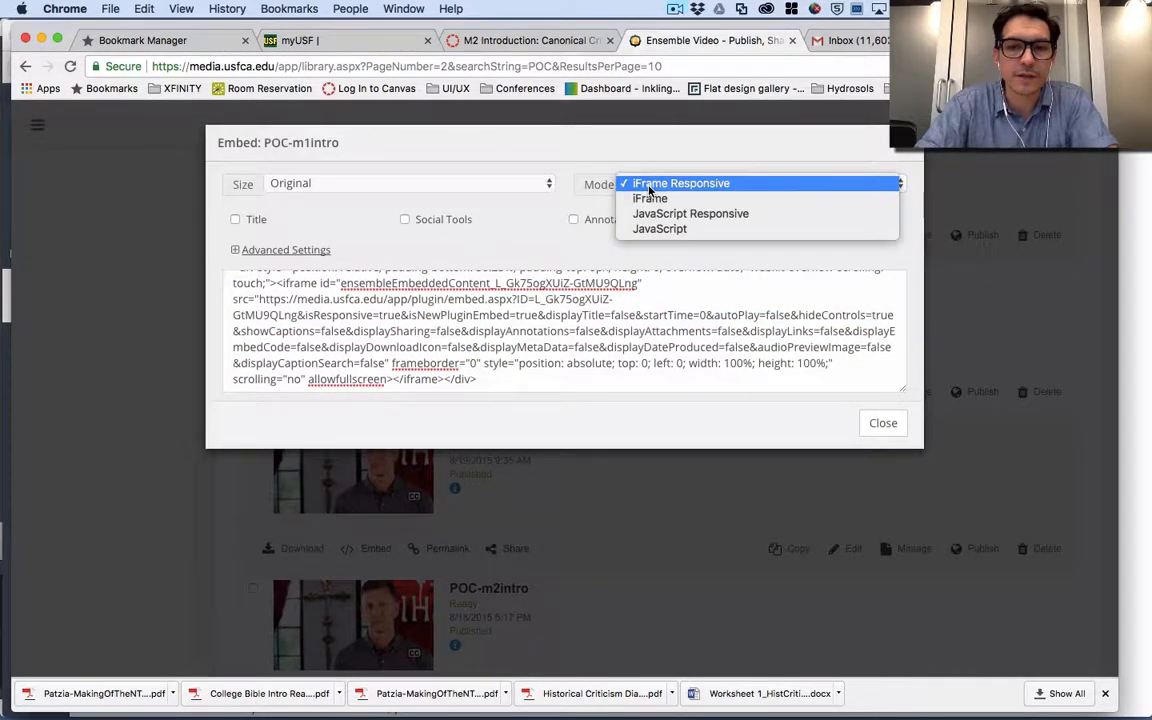
click(530, 234)
Return to Firefox and shrink the browser window slightly to check how the embedded video and objectives adapt
key(super+Tab)
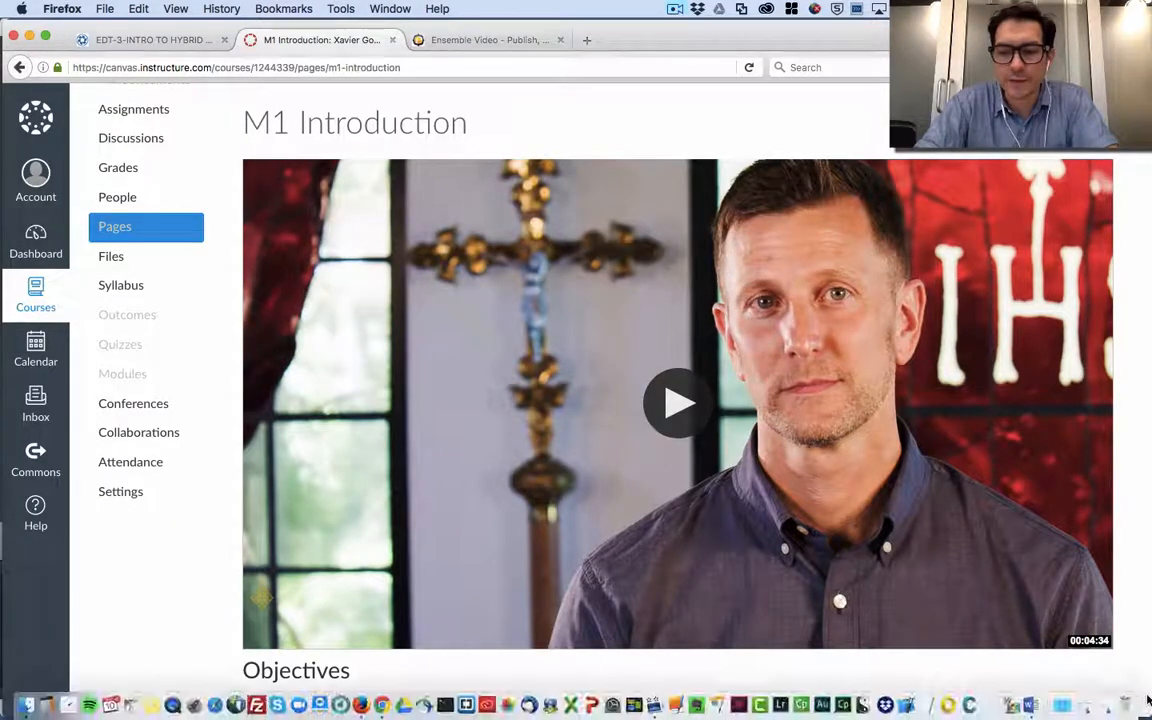
drag(1148, 714, 1090, 661)
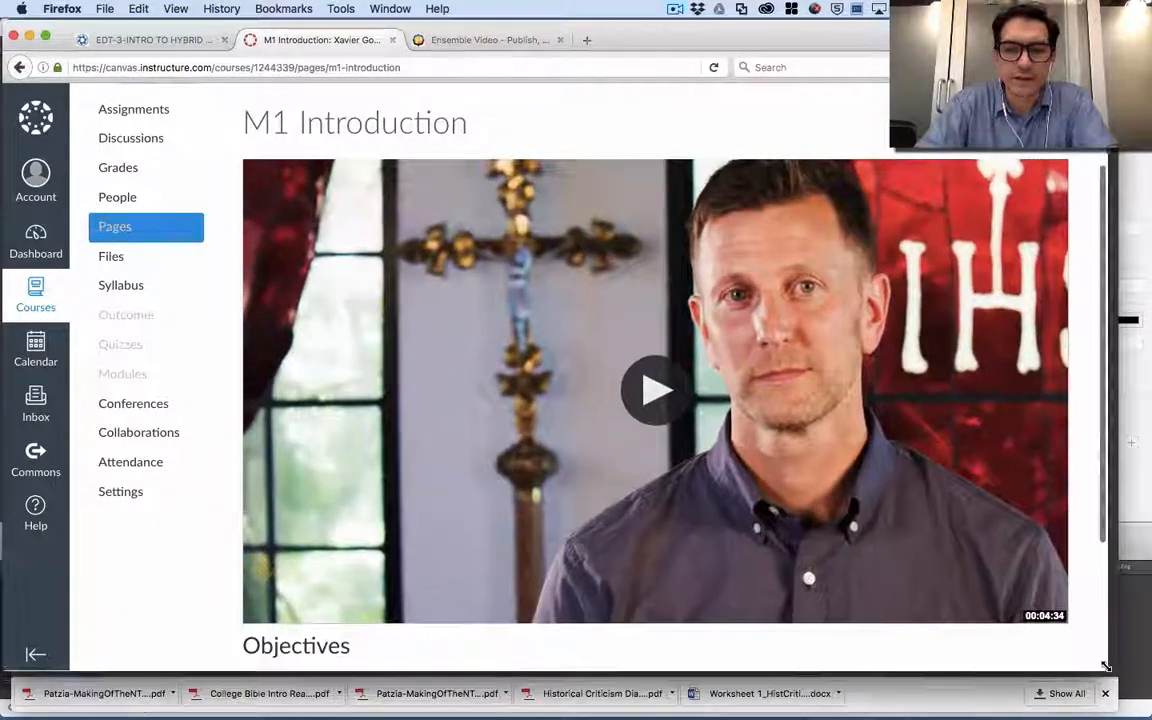
scroll(928, 576, down, 3)
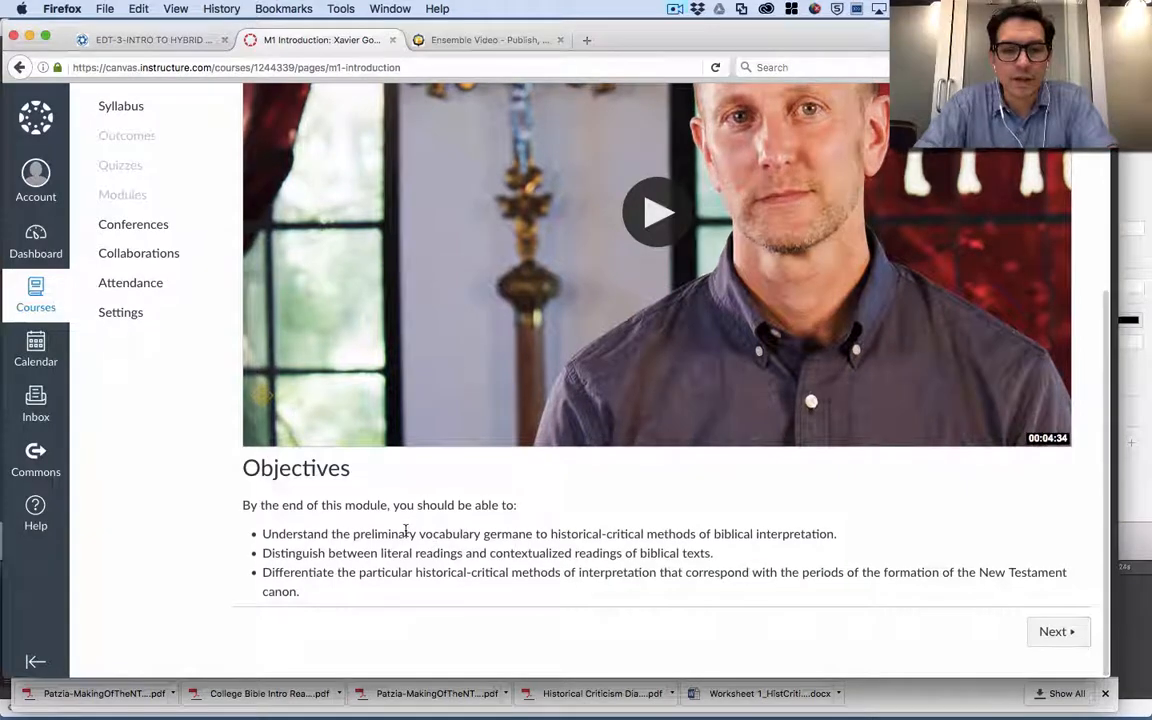
scroll(406, 530, up, 2)
scroll(406, 536, down, 1)
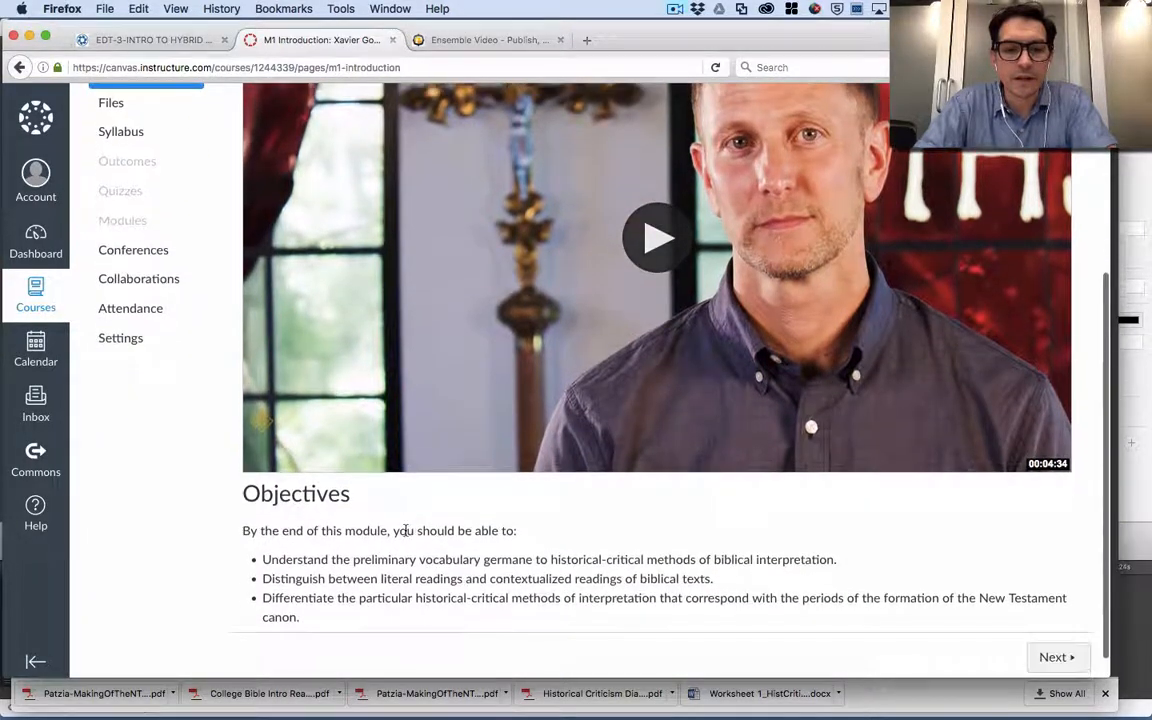
scroll(406, 530, up, 3)
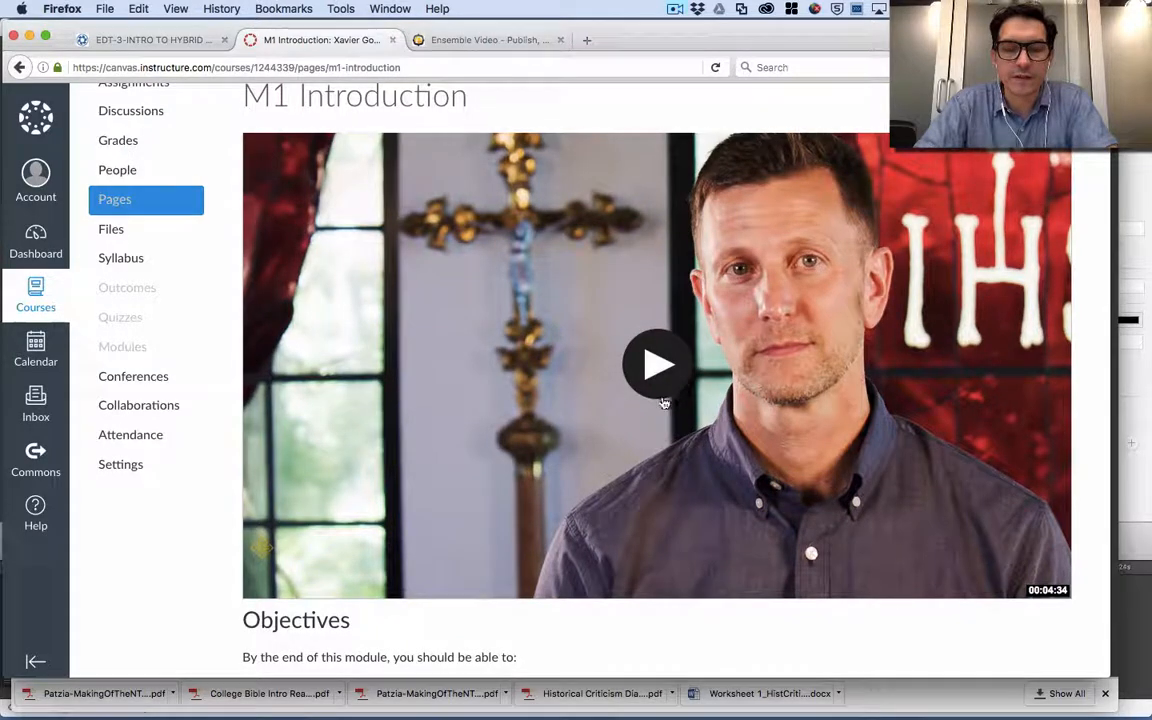
Play the first seconds of the embedded video on the saved M1 Introduction page and pause it
click(658, 366)
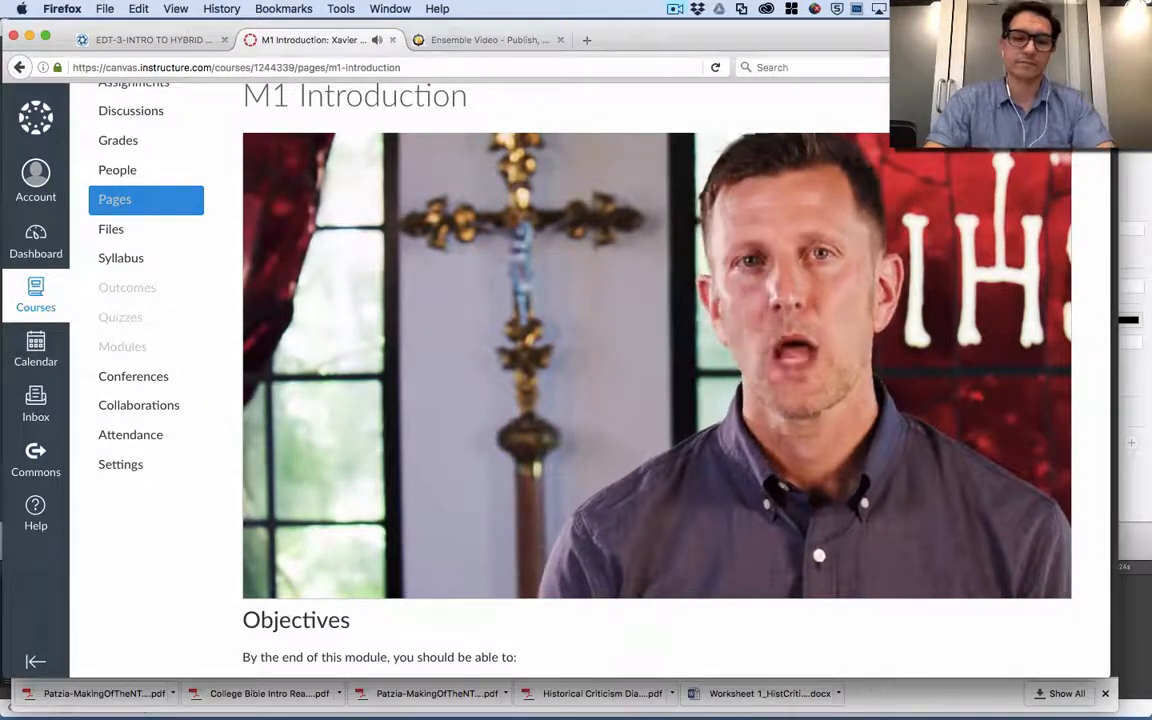
click(266, 587)
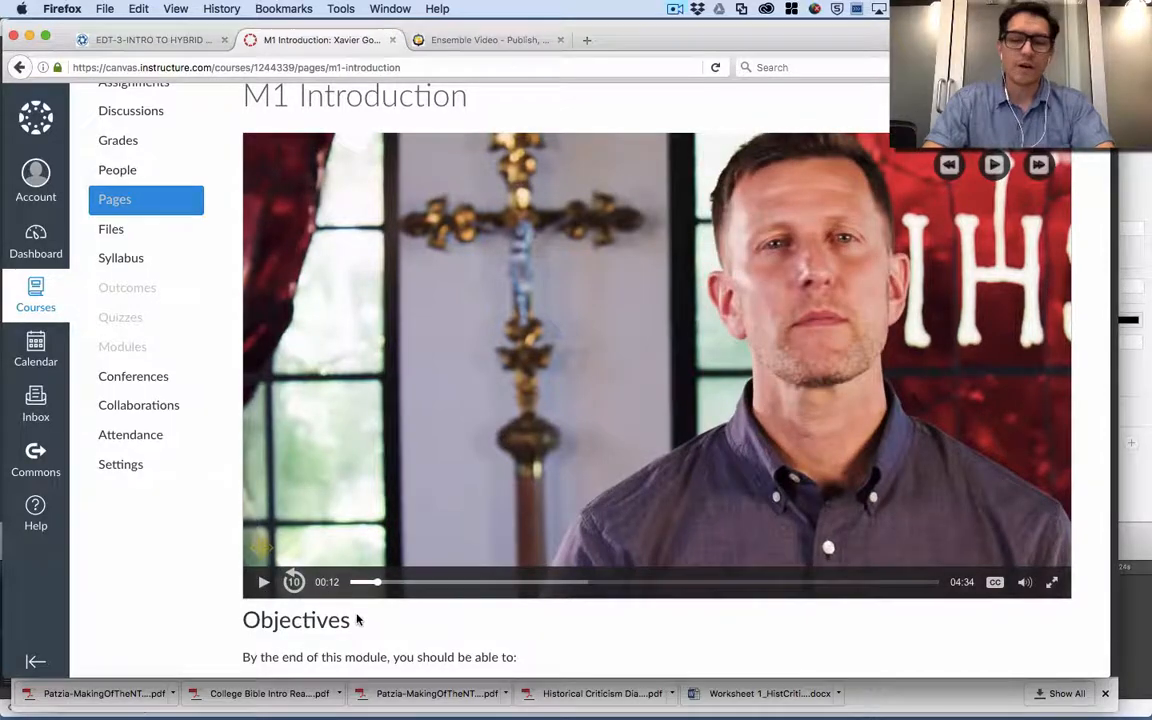
scroll(357, 620, down, 1)
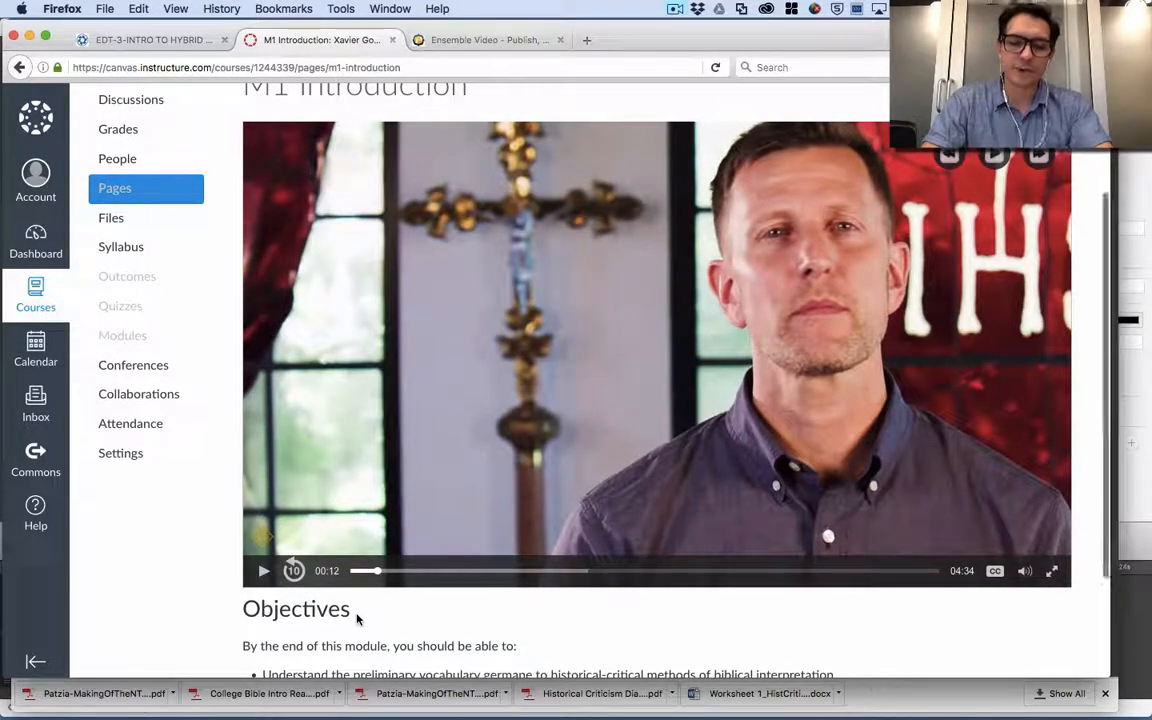
Review the M1 Introduction page down to its objectives and move on to the module's next page
scroll(357, 620, down, 1)
scroll(357, 620, up, 2)
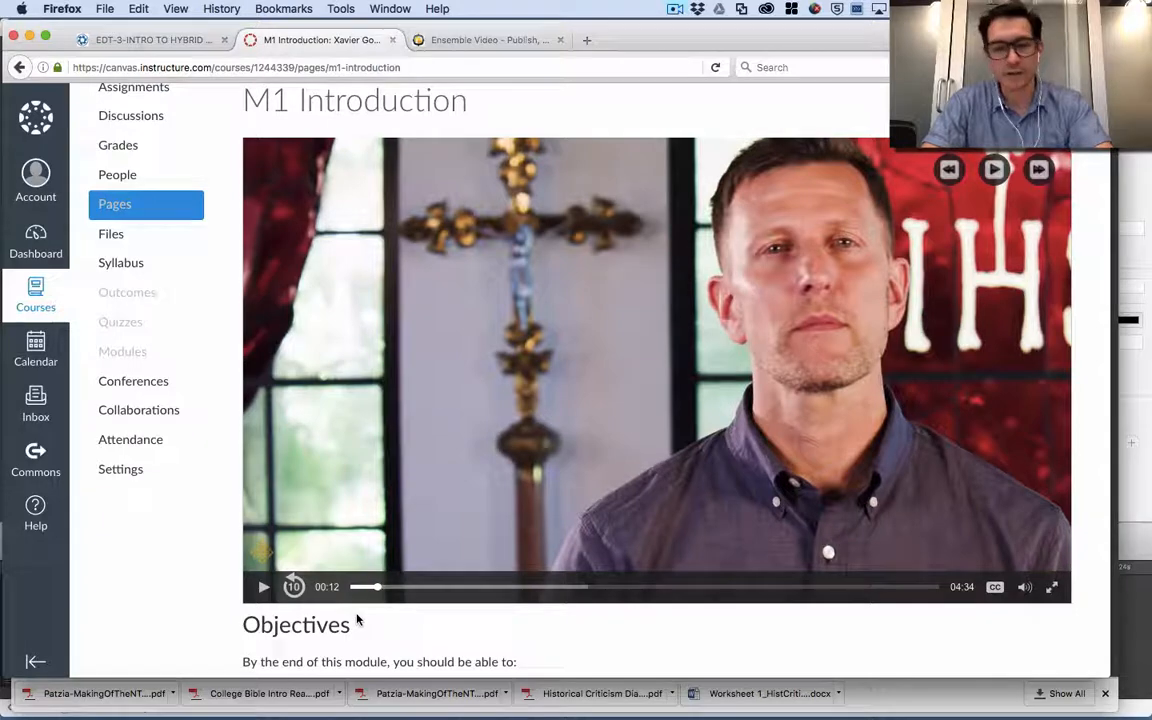
scroll(357, 620, down, 1)
scroll(357, 620, up, 1)
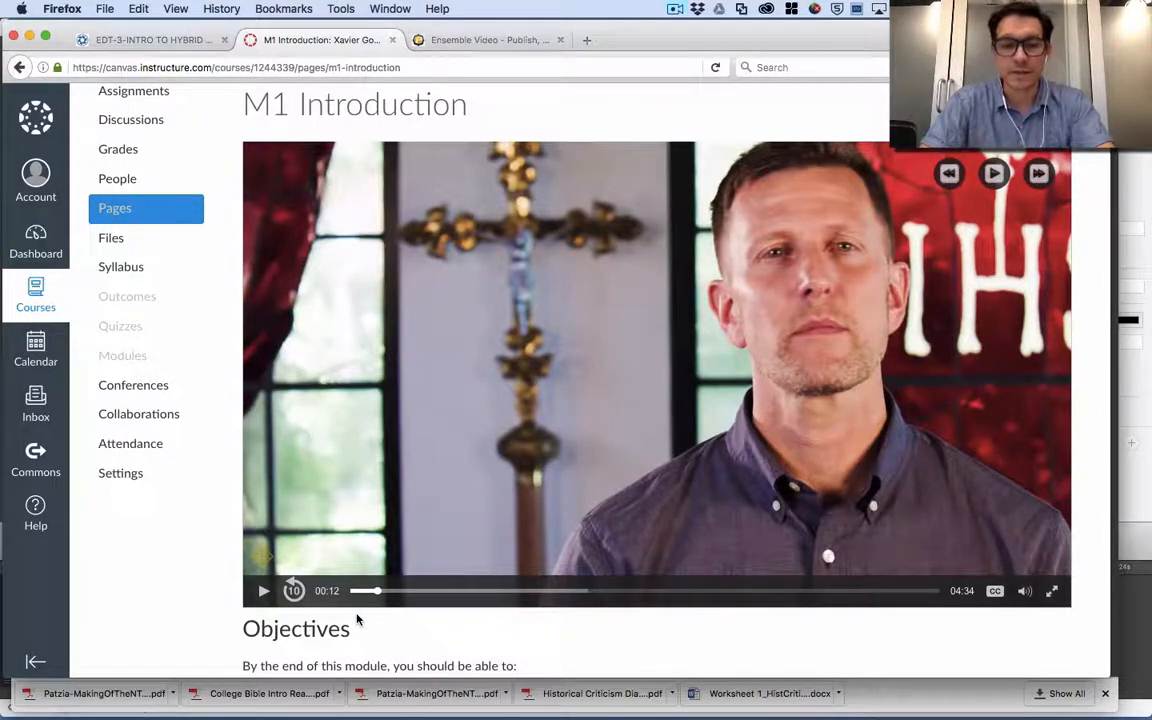
scroll(356, 620, down, 3)
scroll(356, 620, down, 1)
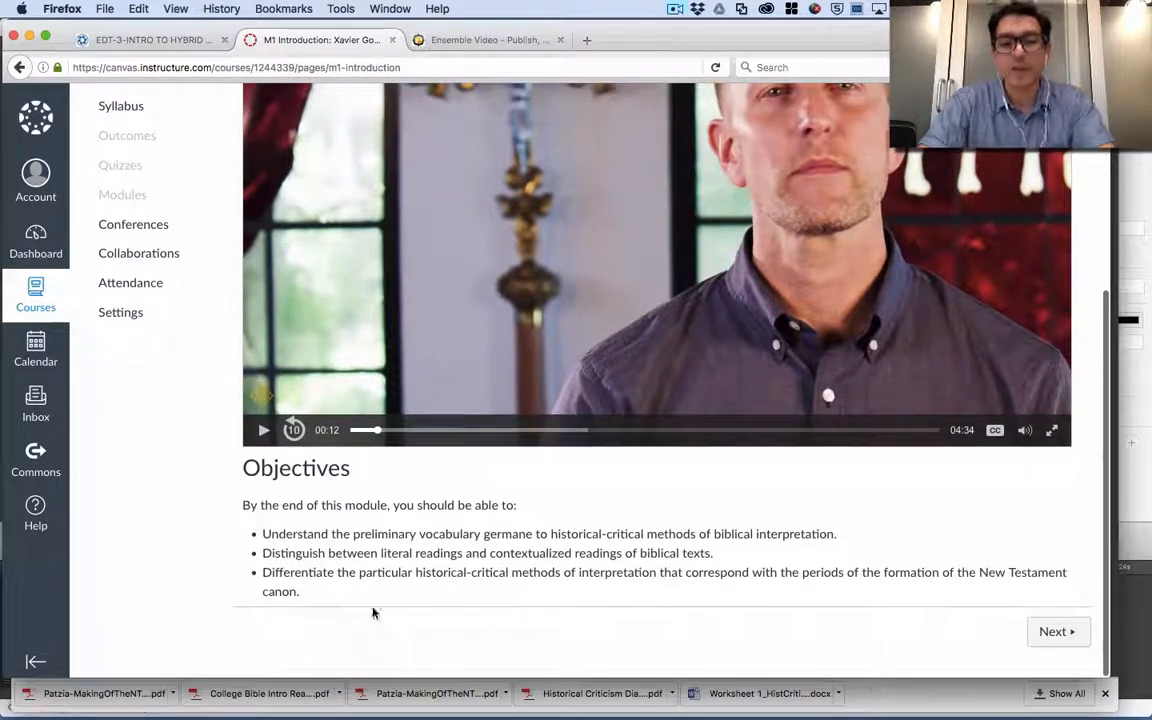
click(1067, 632)
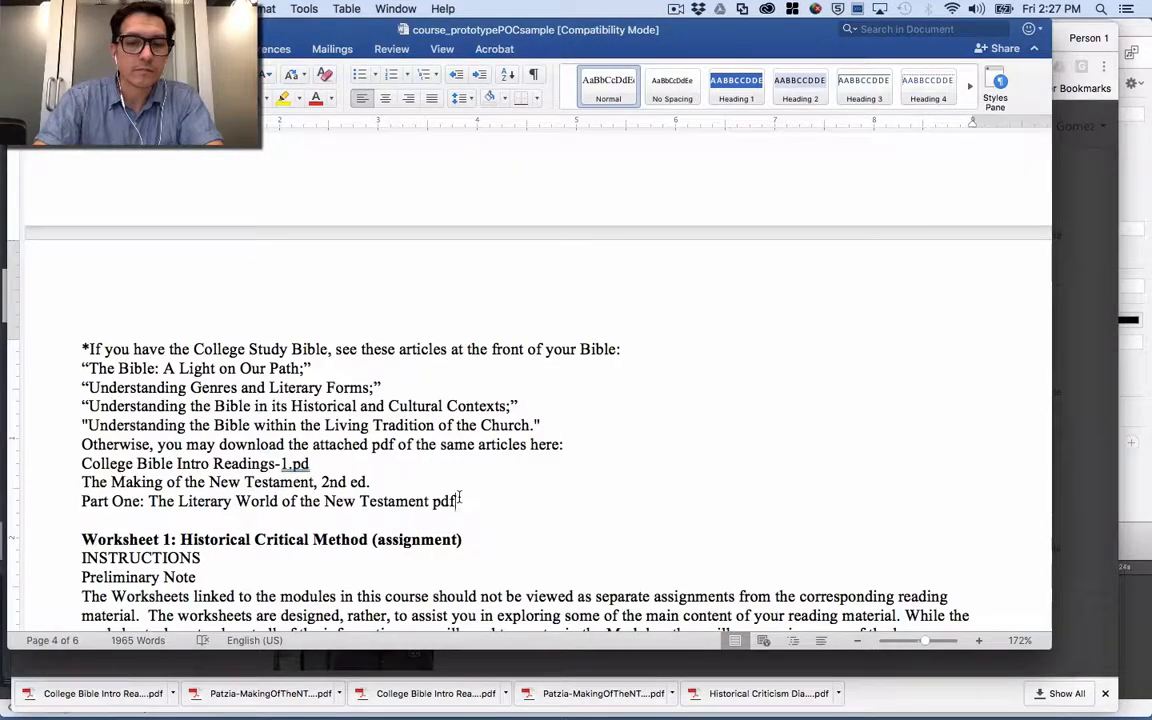
In the Word course prototype, copy the readings text from "*College Study Bible" through "Part One: The Literary World of the New Testament pdf"
scroll(460, 498, up, 3)
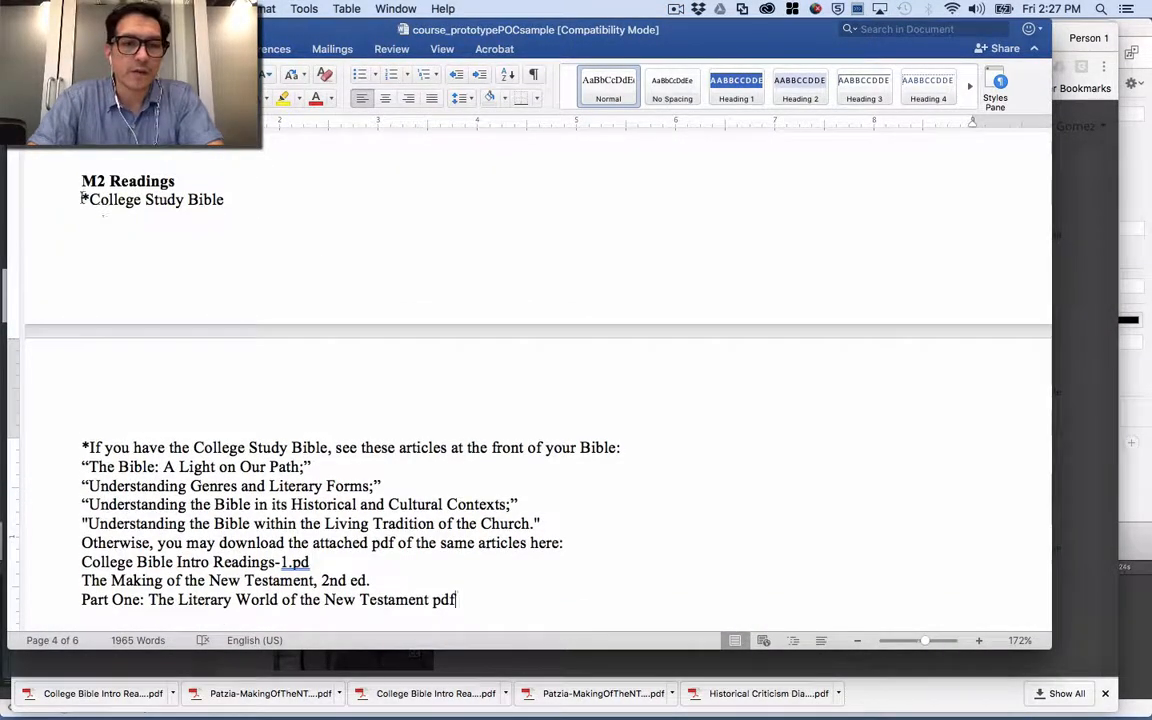
drag(82, 199, 461, 530)
key(super+c)
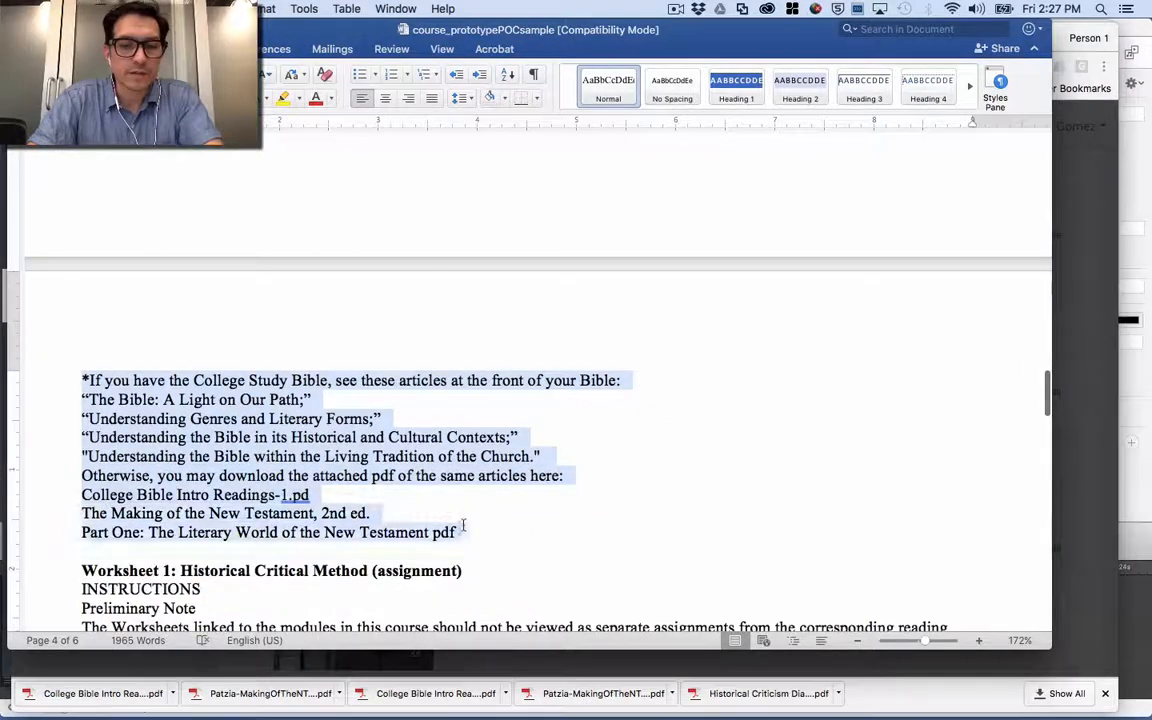
Return to Firefox, open the M1 Readings page for editing and paste the copied readings text into its body
key(super+Tab)
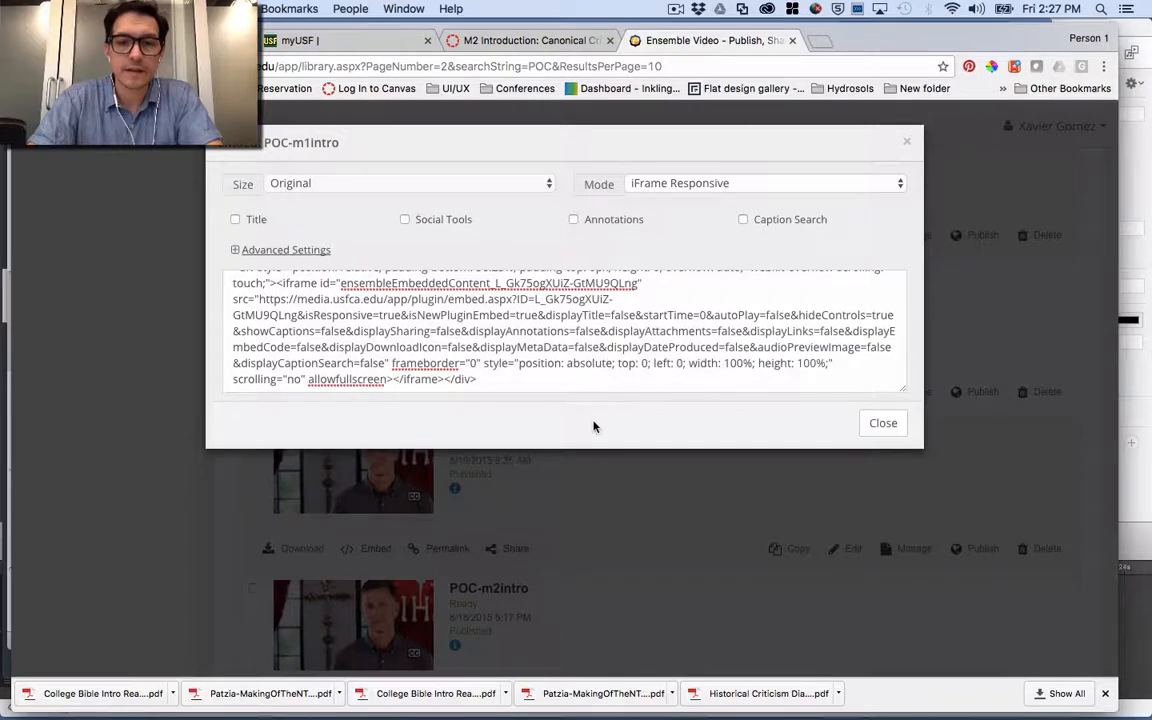
key(super+Tab)
key(super+Tab)
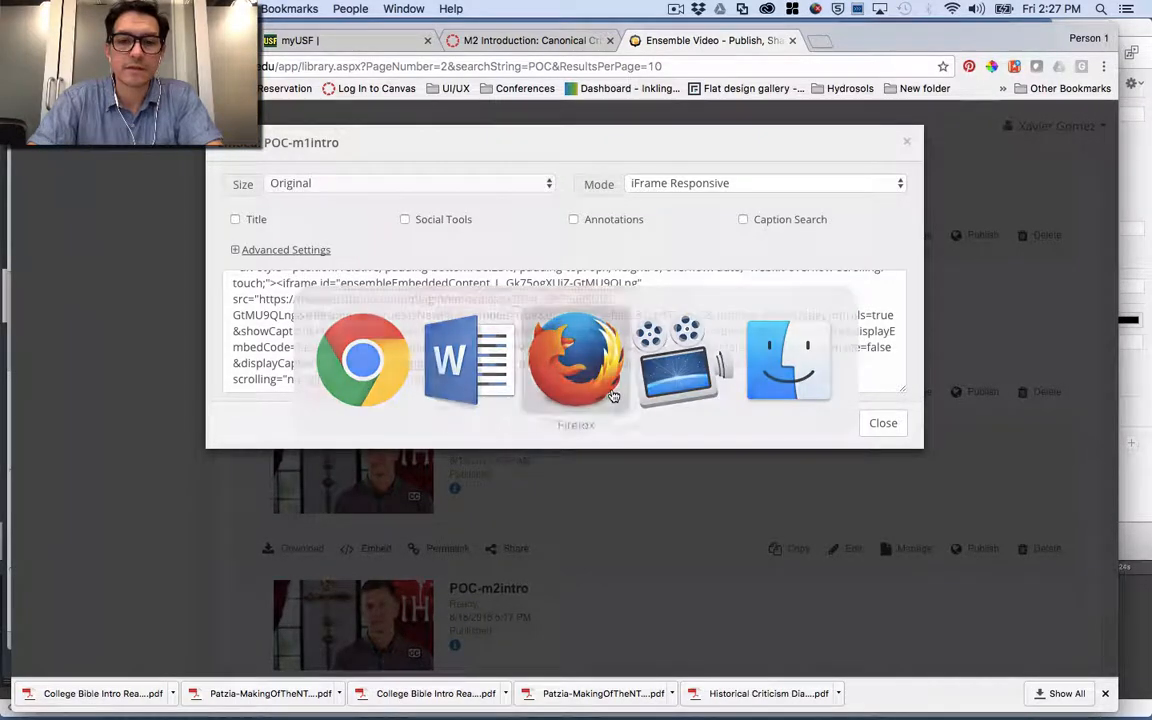
click(1020, 168)
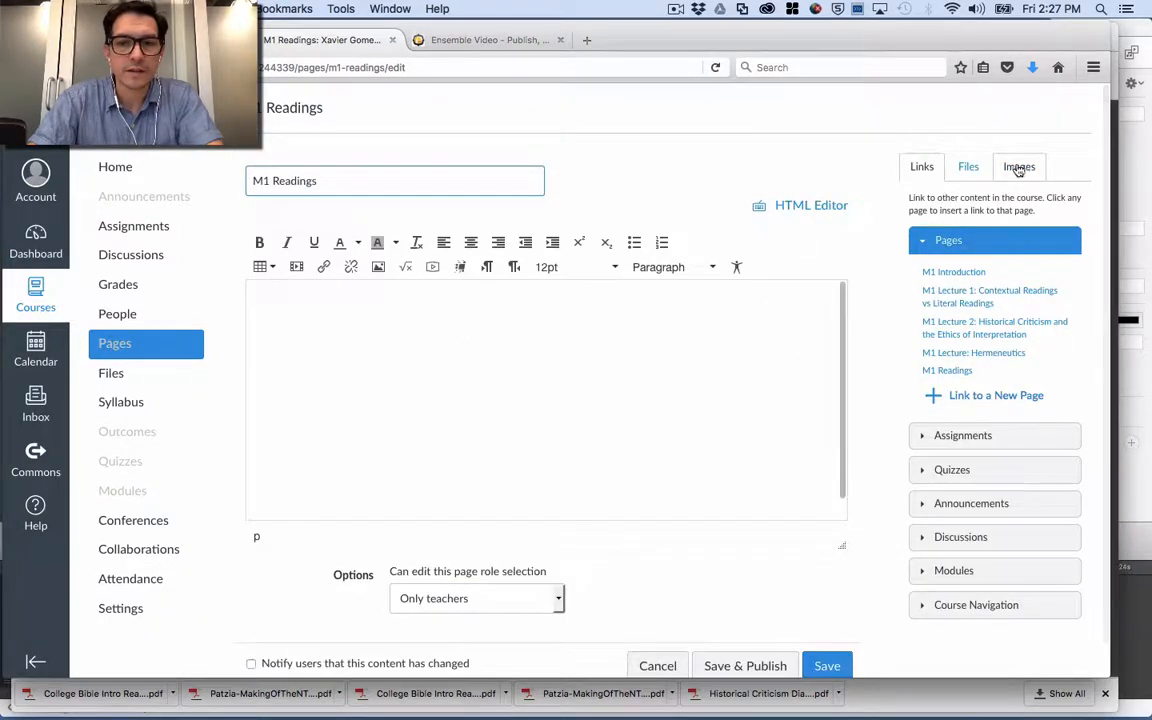
click(604, 308)
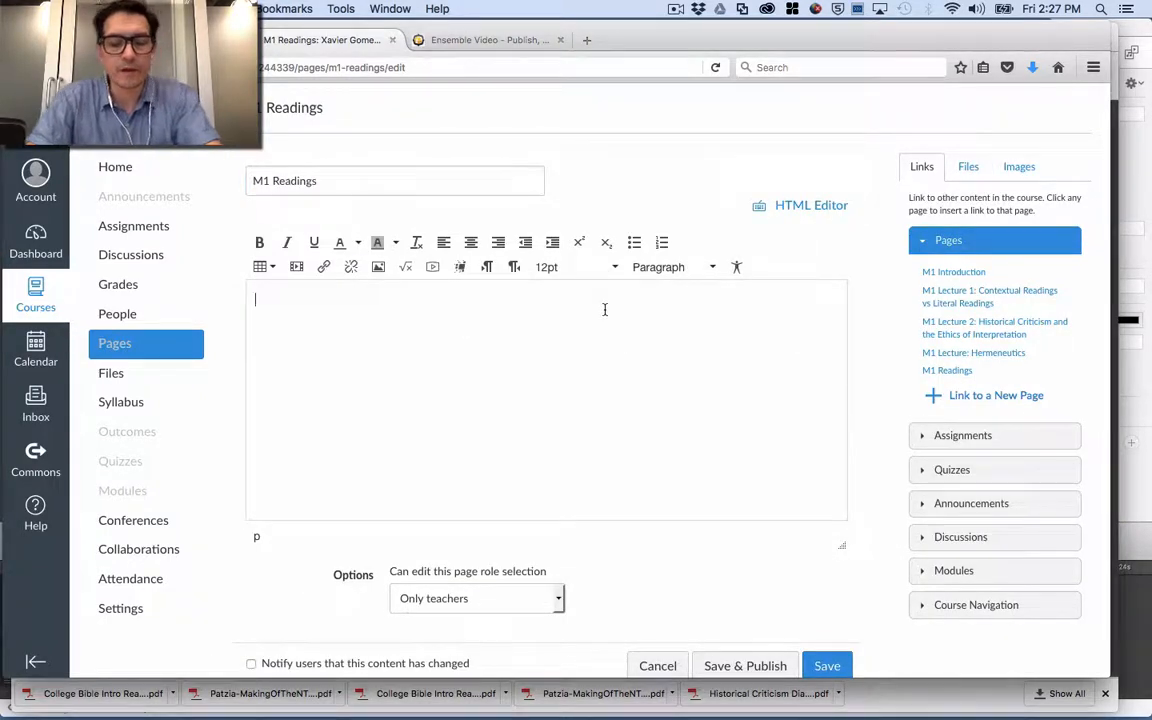
key(super+v)
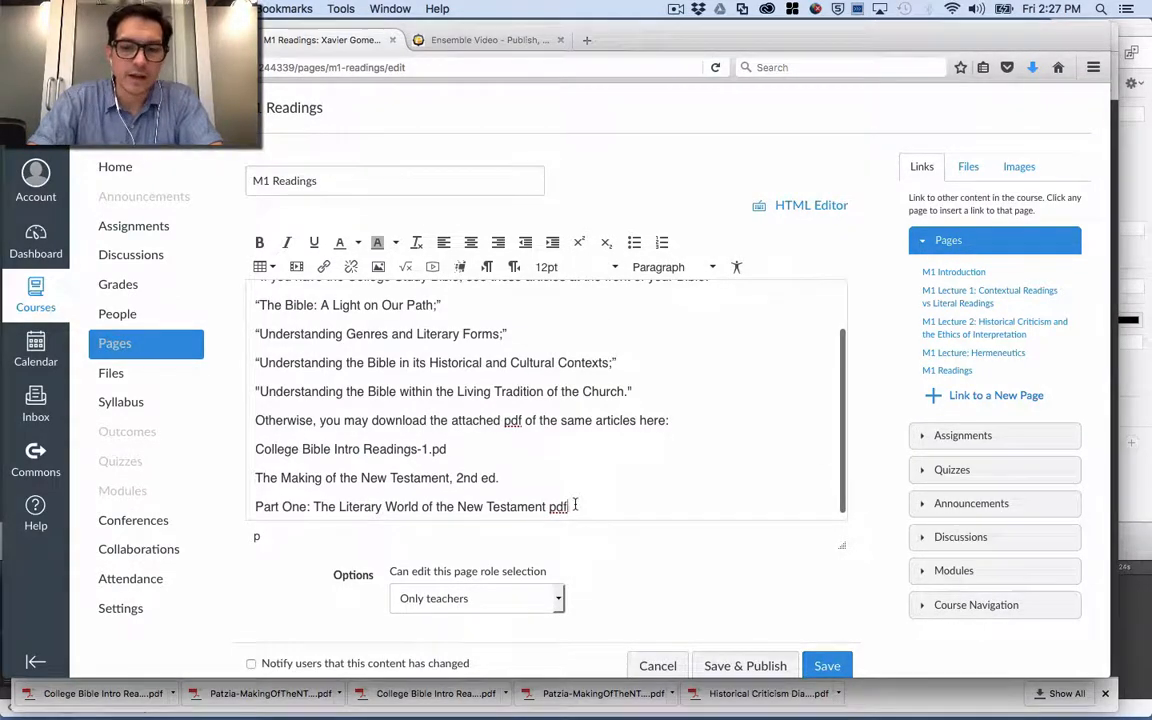
Format the four quoted article titles, from "The Bible: A Light on Our Path" to "Living Tradition of the Church", as a bulleted list
drag(575, 505, 252, 260)
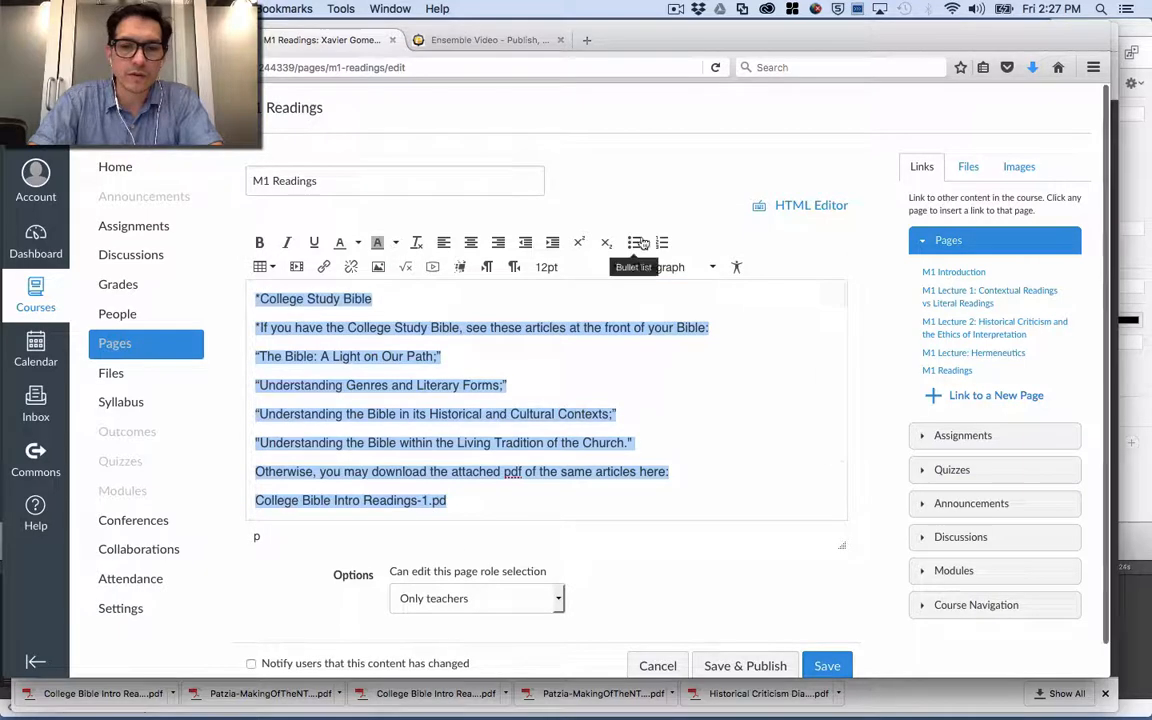
click(390, 339)
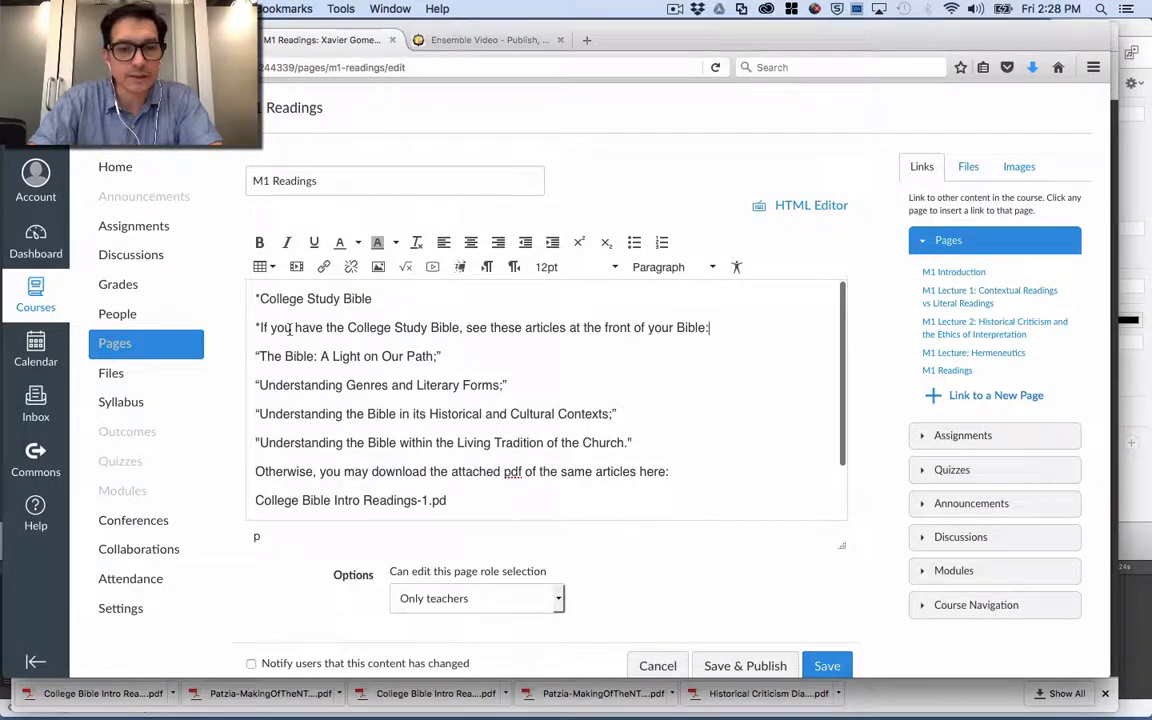
scroll(288, 328, down, 1)
scroll(288, 328, up, 1)
scroll(288, 328, down, 1)
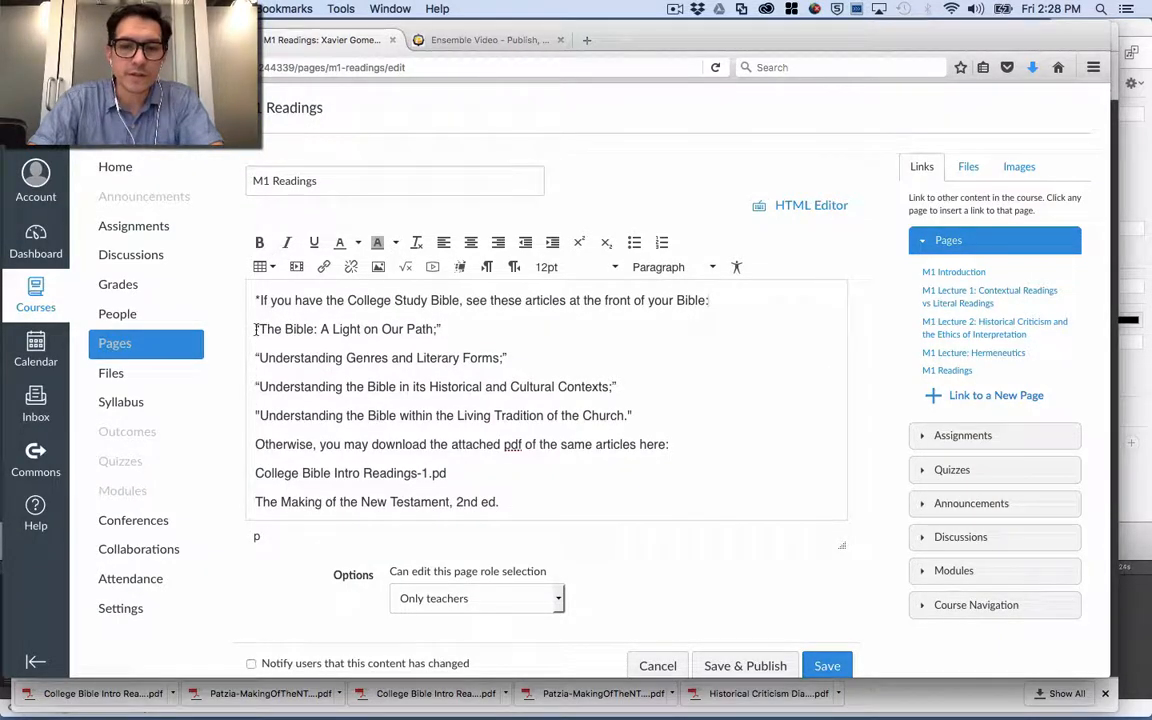
scroll(386, 404, down, 1)
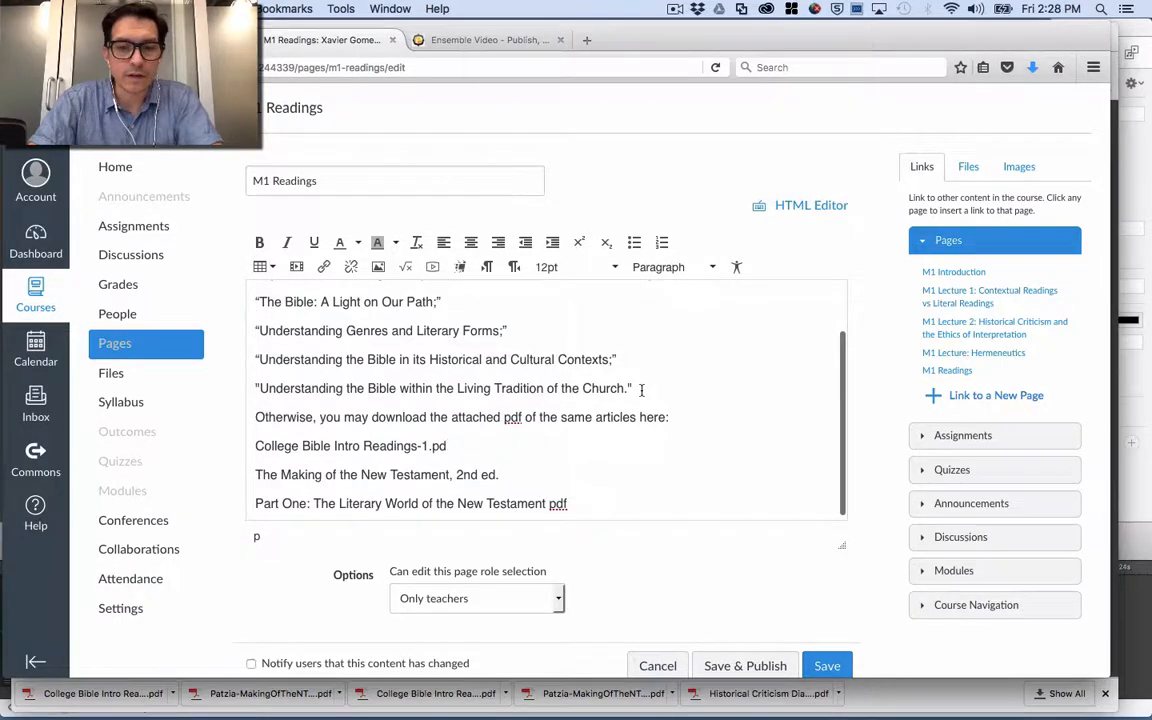
shift+click(641, 390)
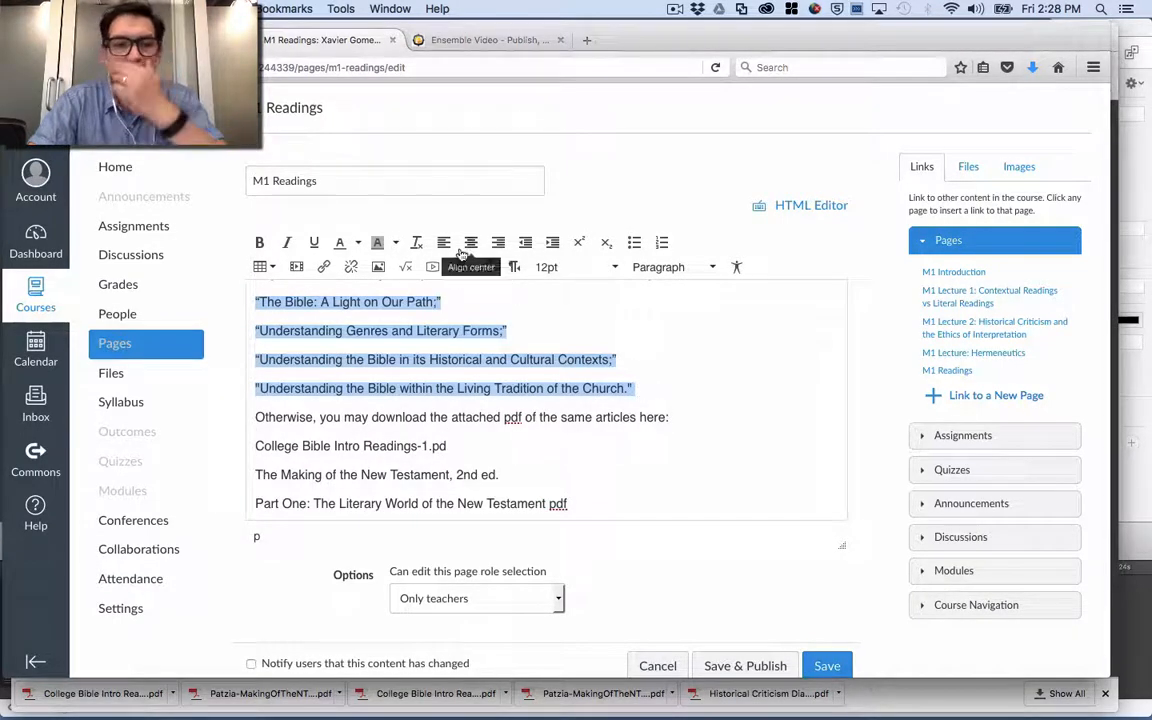
click(634, 243)
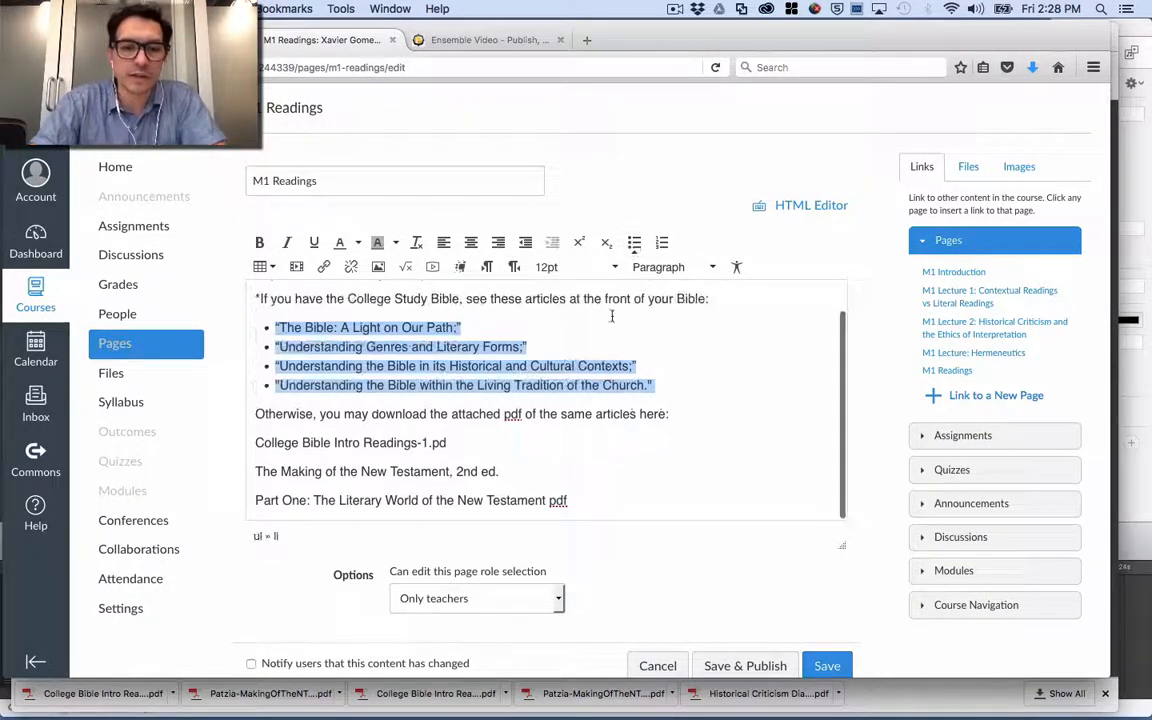
Format the three lines after "Otherwise, you may download the attached pdf" as a bulleted list
scroll(581, 441, down, 1)
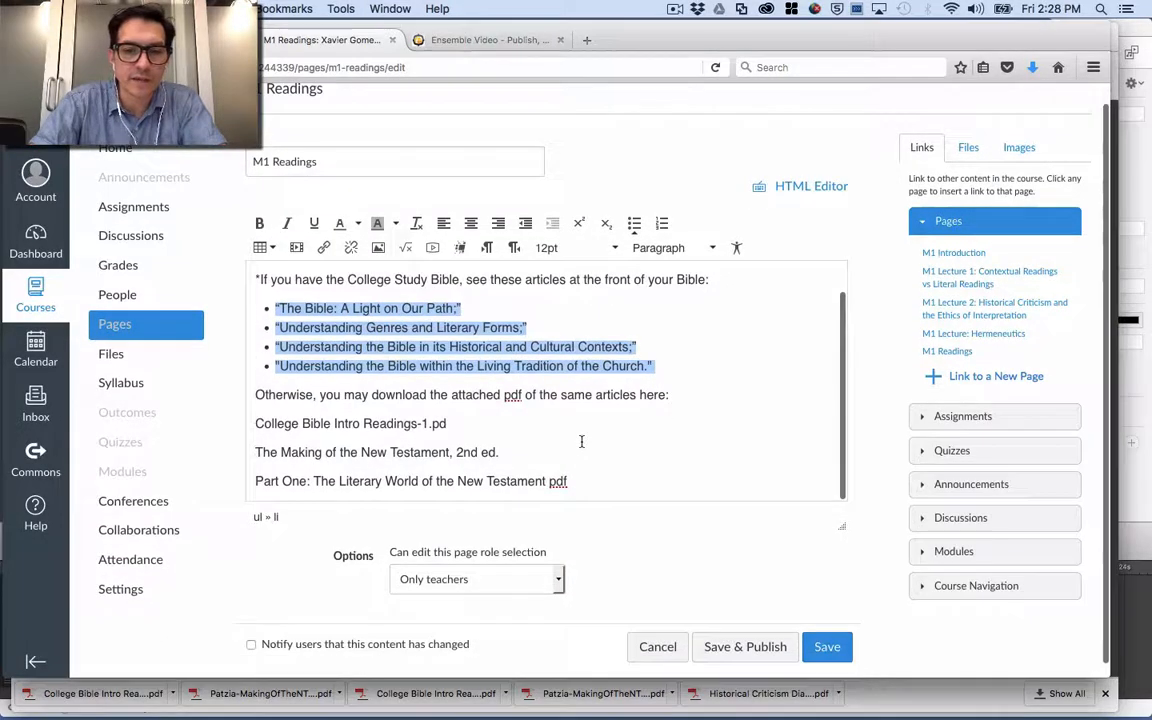
click(581, 440)
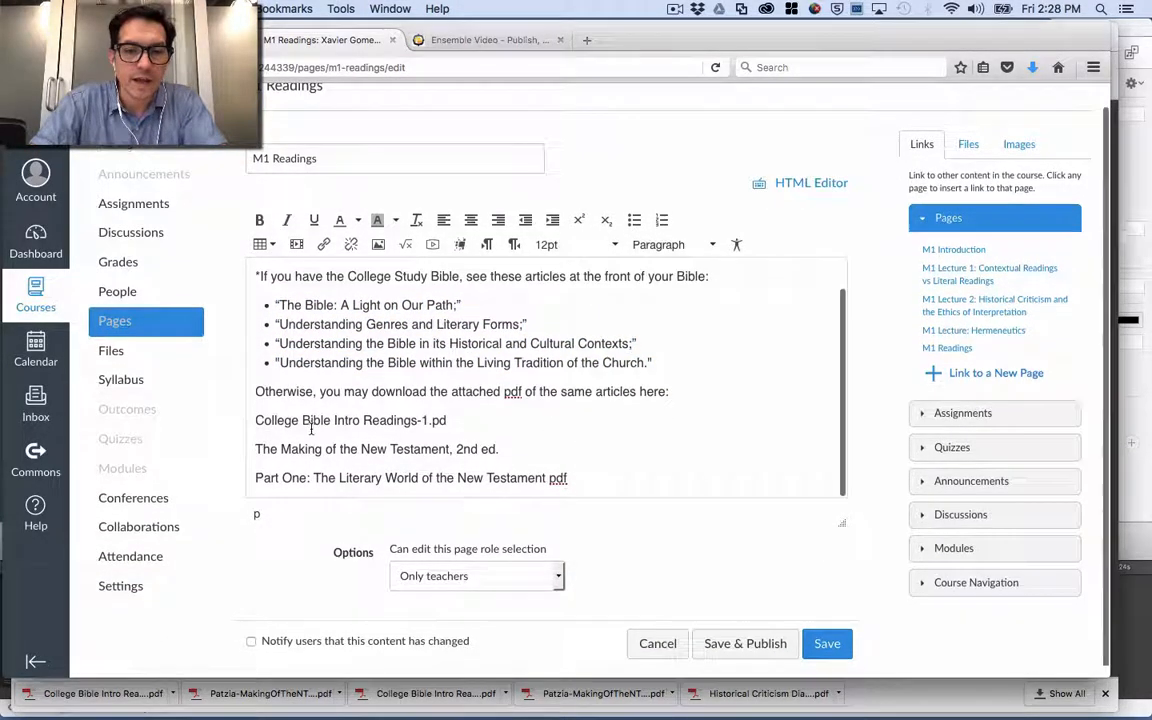
scroll(300, 420, down, 1)
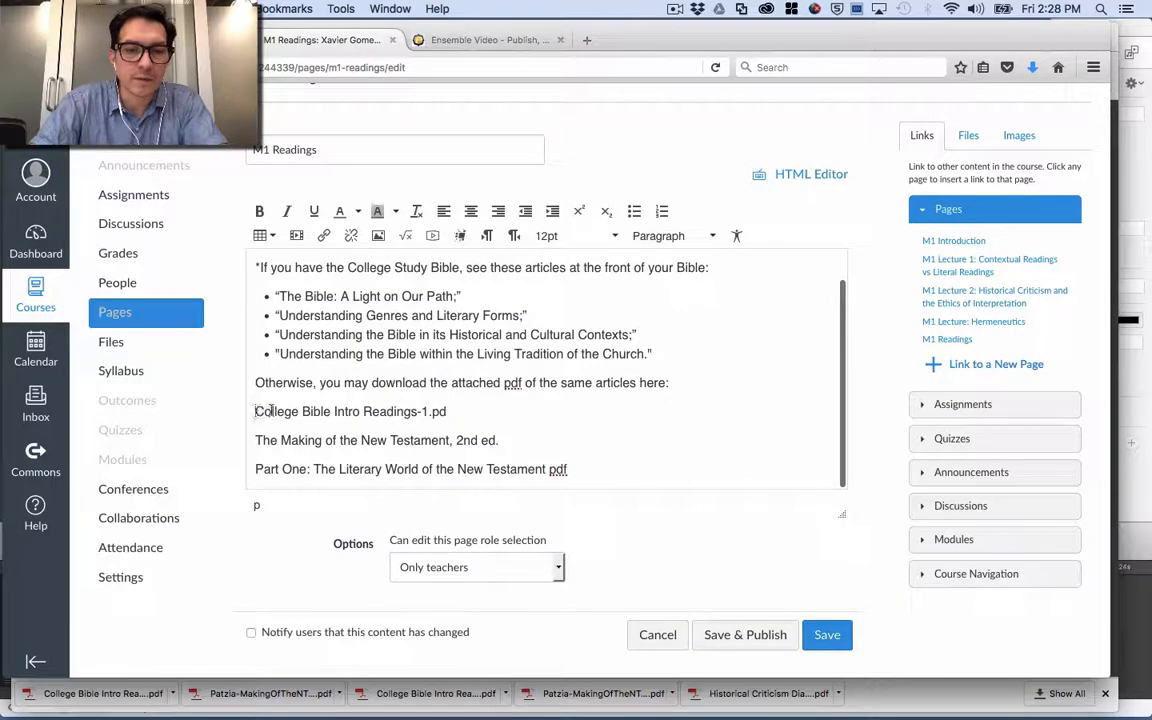
drag(258, 411, 579, 473)
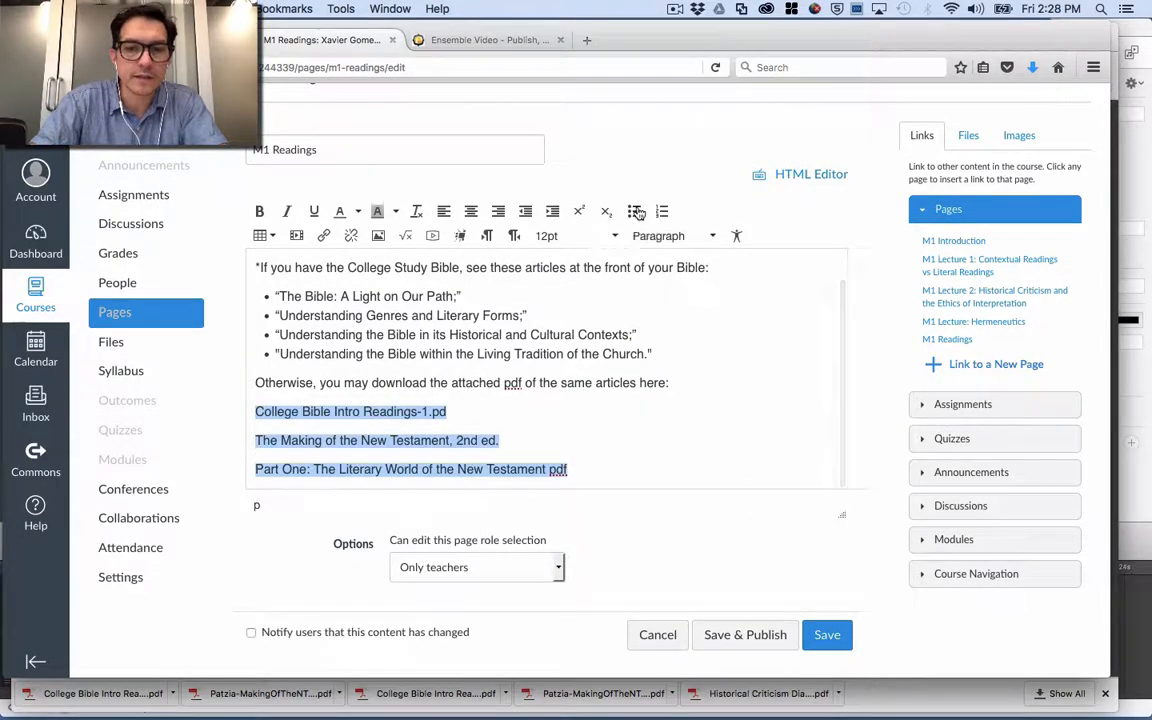
click(637, 213)
click(418, 365)
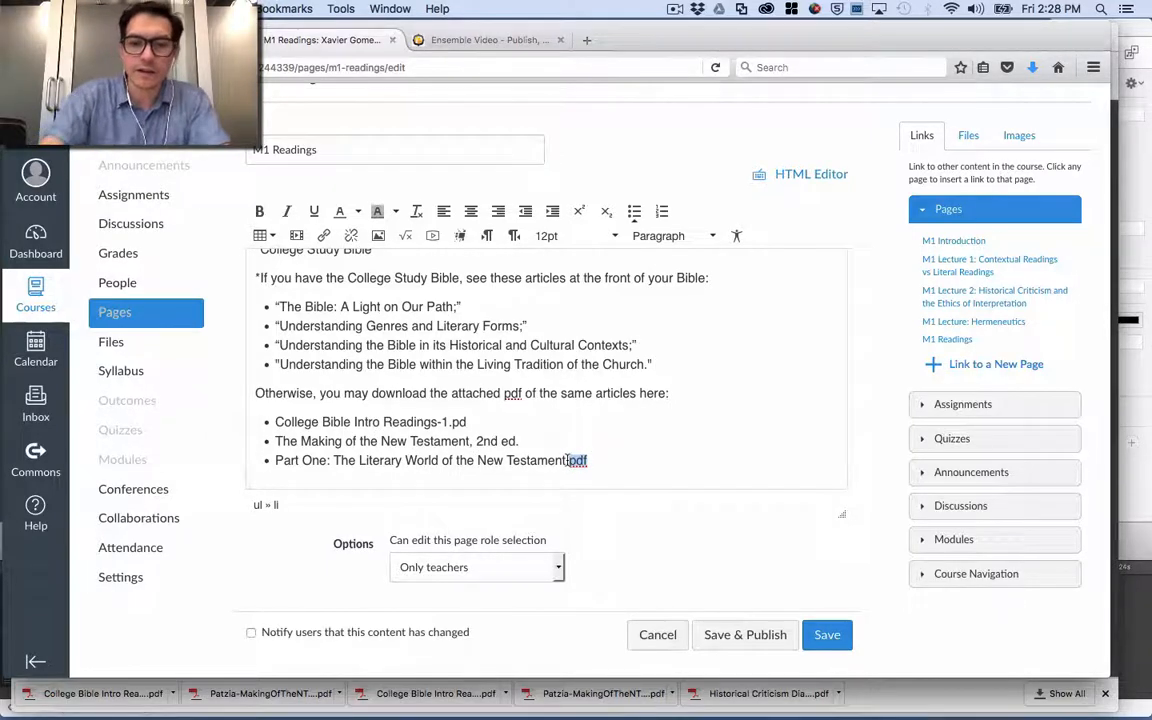
Delete "pdf" from the end of the Part One item and "-1.pd" from the College Bible Intro Readings item
key(BackSpace)
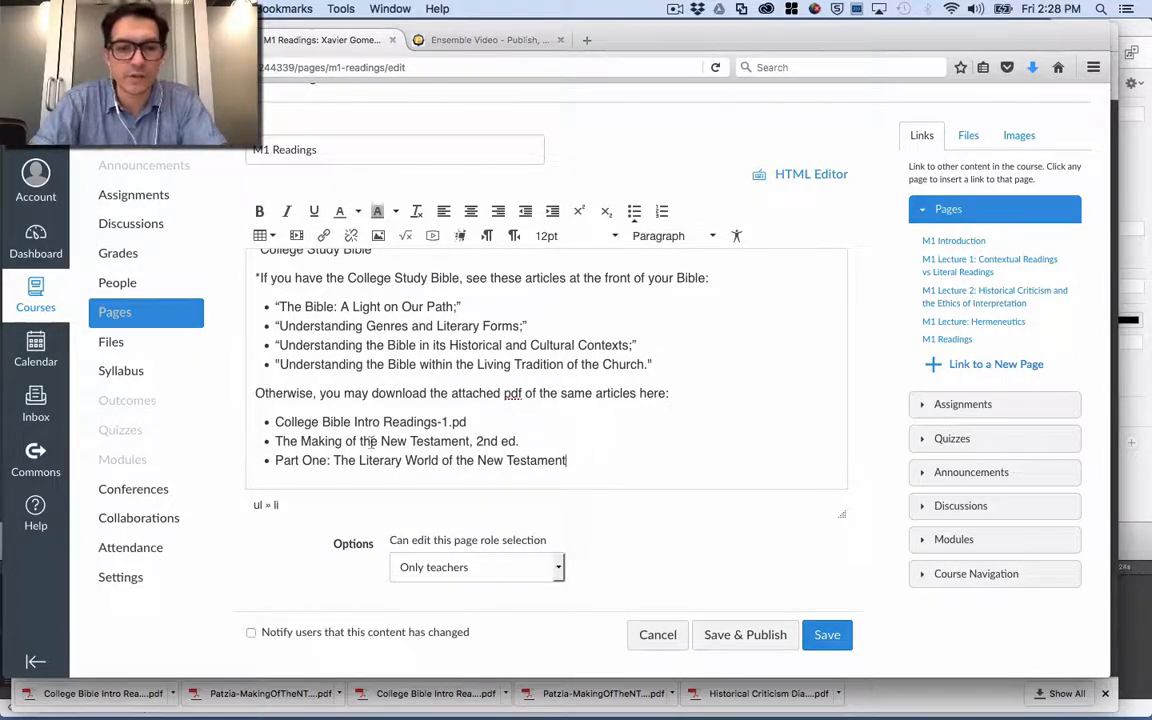
drag(277, 421, 456, 421)
click(488, 421)
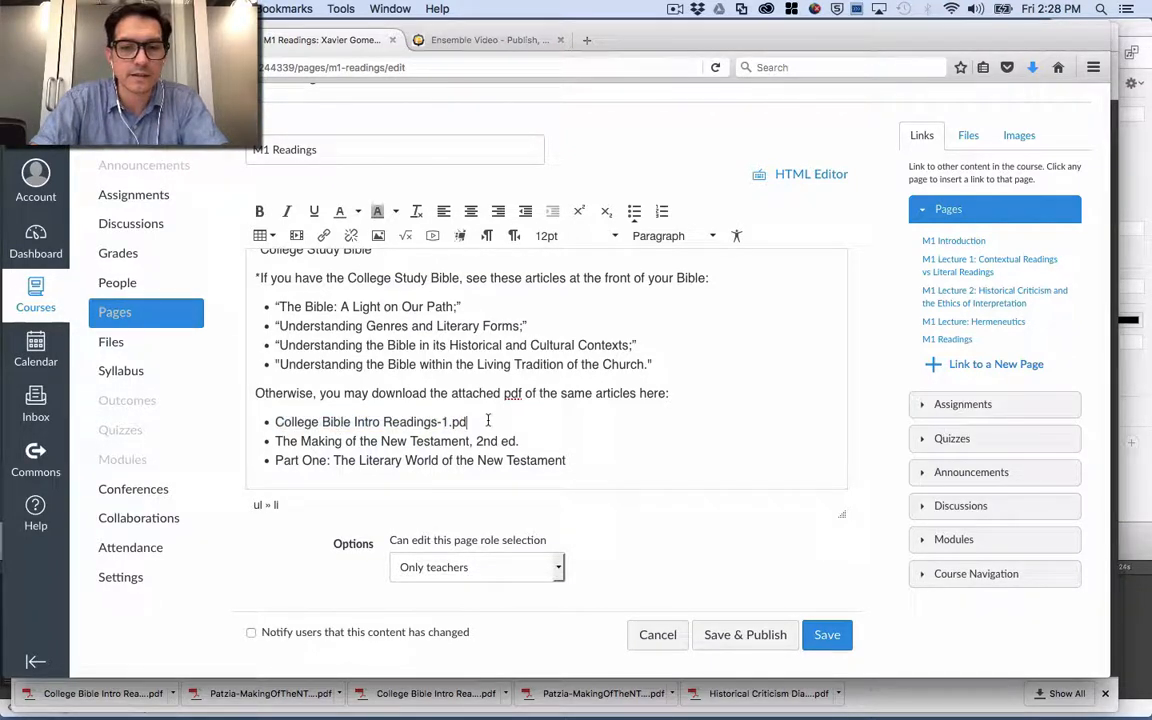
key(BackSpace)
key(BackSpace)
key(BackSpace)
key(BackSpace)
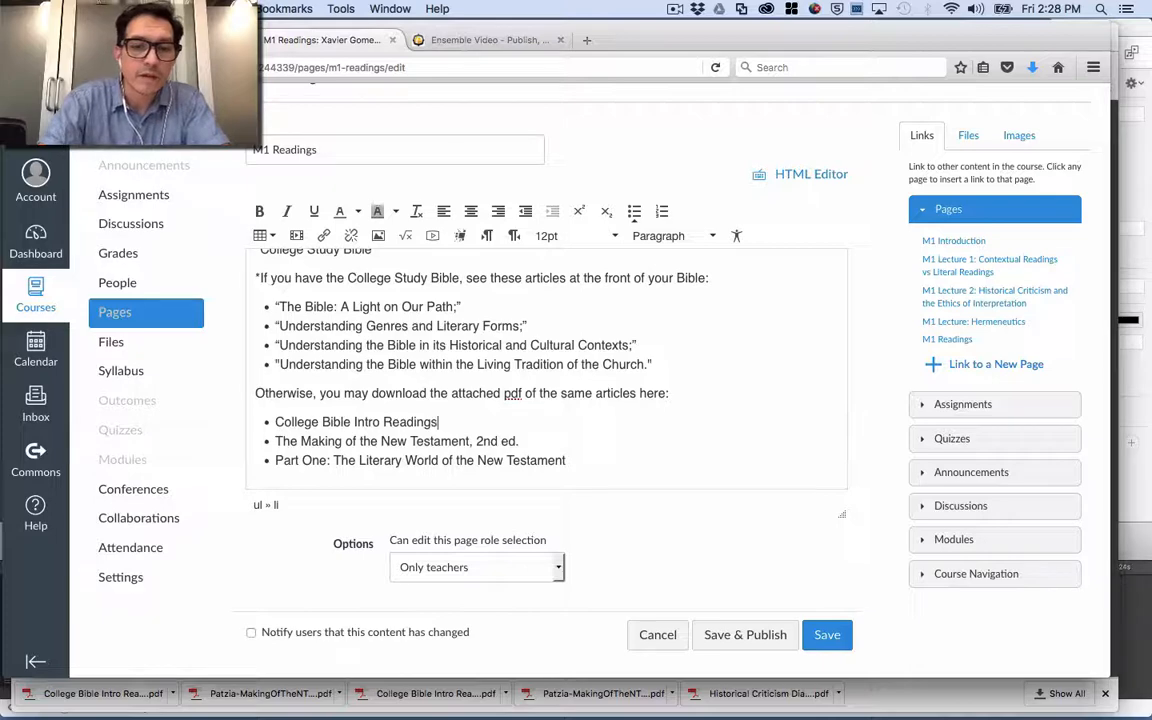
Link the College Bible Intro Readings item to College Bible Intro Readings-1.pdf from the module1 course files
triple_click(419, 416)
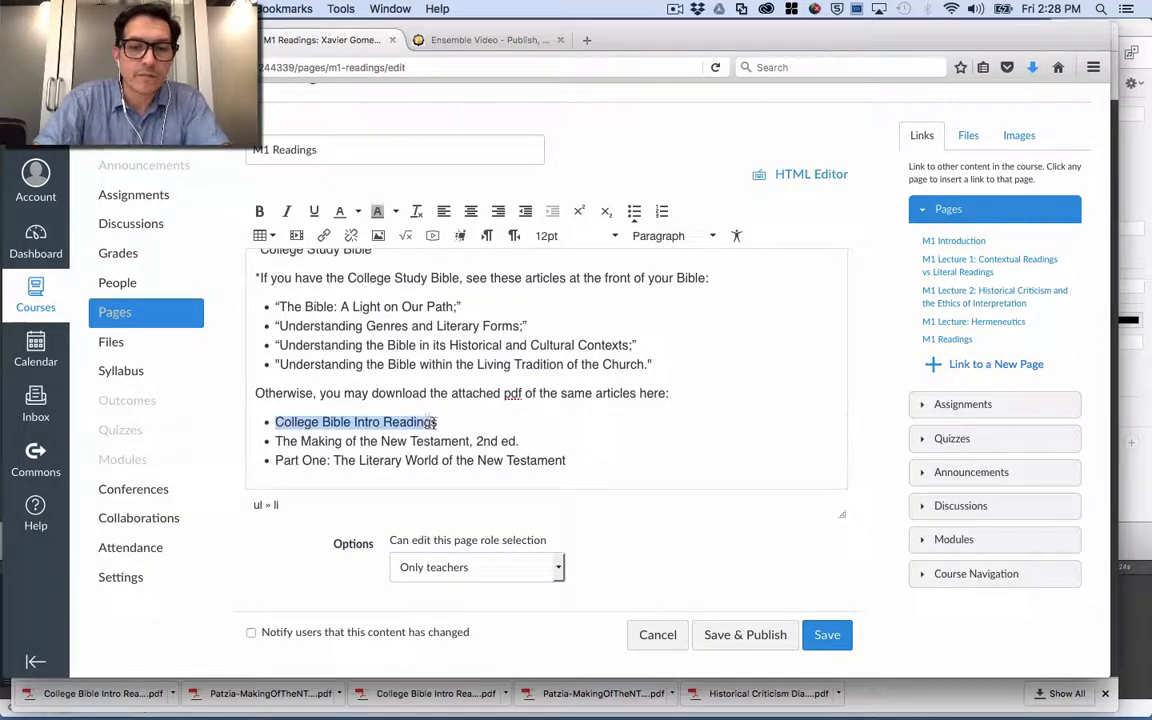
click(968, 138)
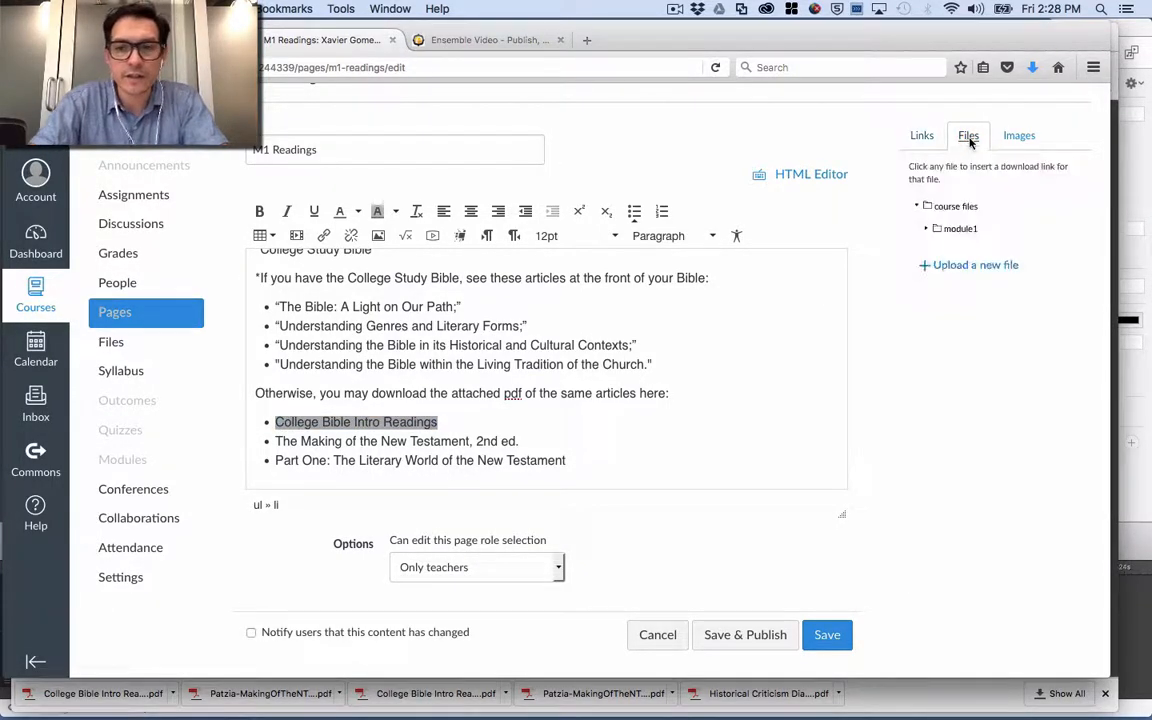
click(927, 230)
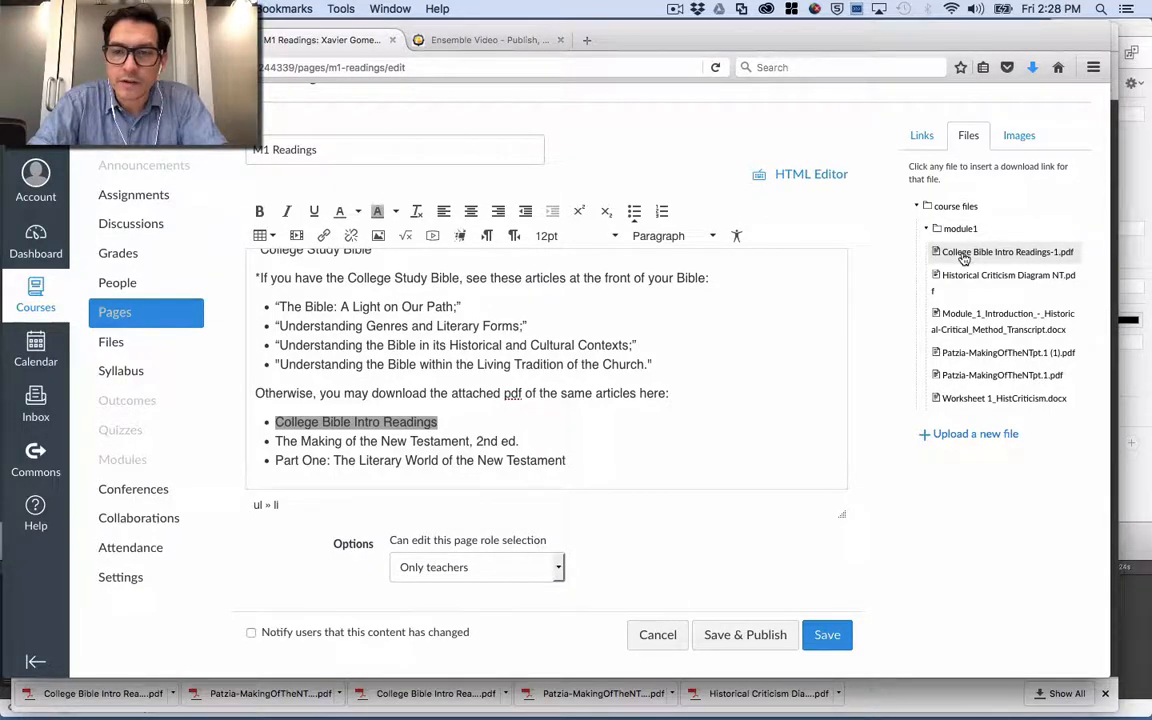
click(963, 254)
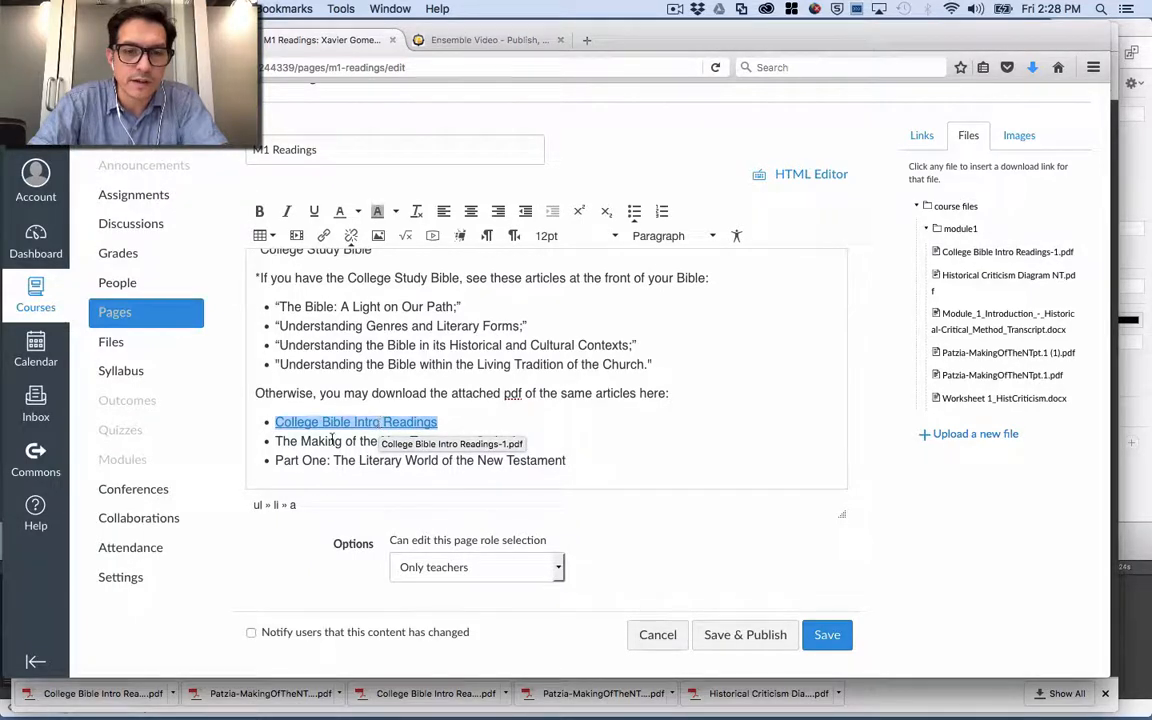
Link The Making of the New Testament to Patzia-MakingOfTheNTpt.1.pdf and the Part One item to Patzia-MakingOfTheNTpt.1 (1).pdf
drag(275, 441, 518, 441)
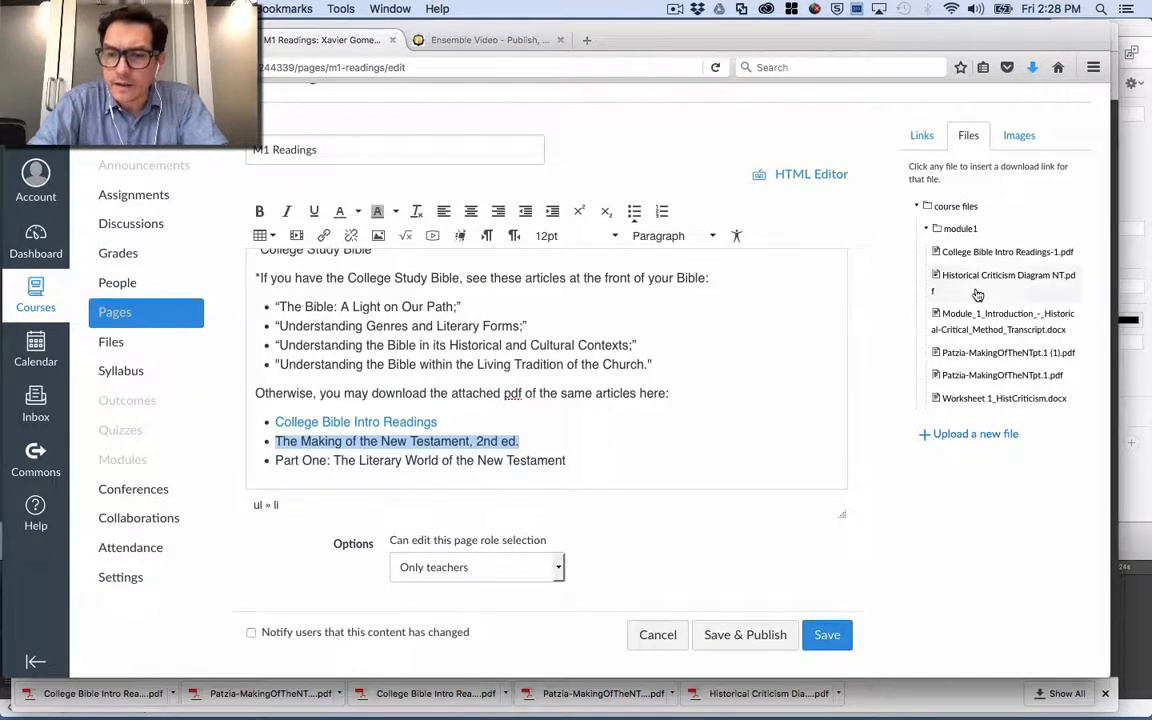
click(1003, 377)
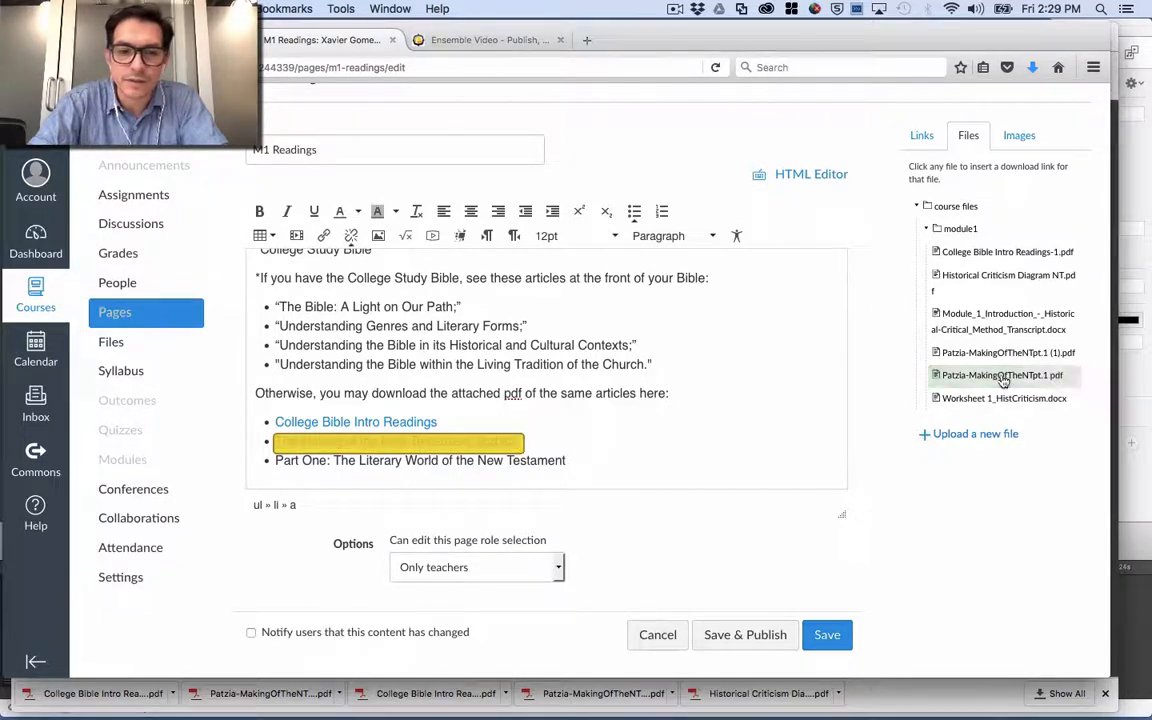
drag(274, 460, 566, 460)
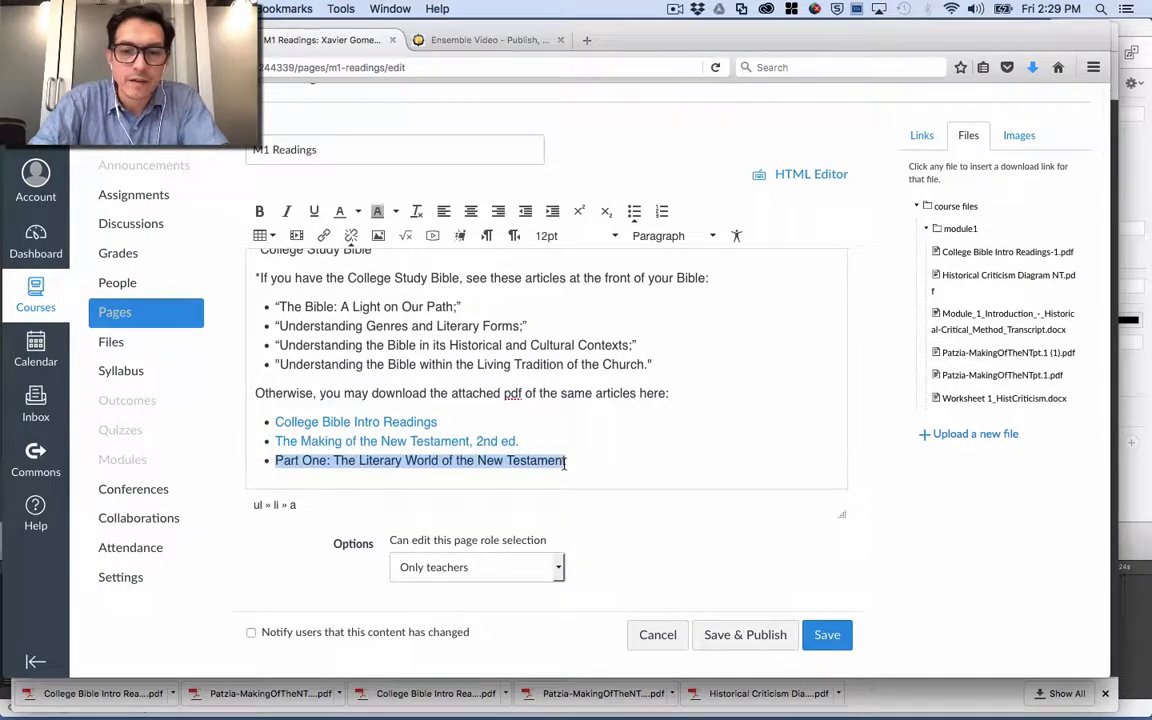
click(995, 352)
click(641, 424)
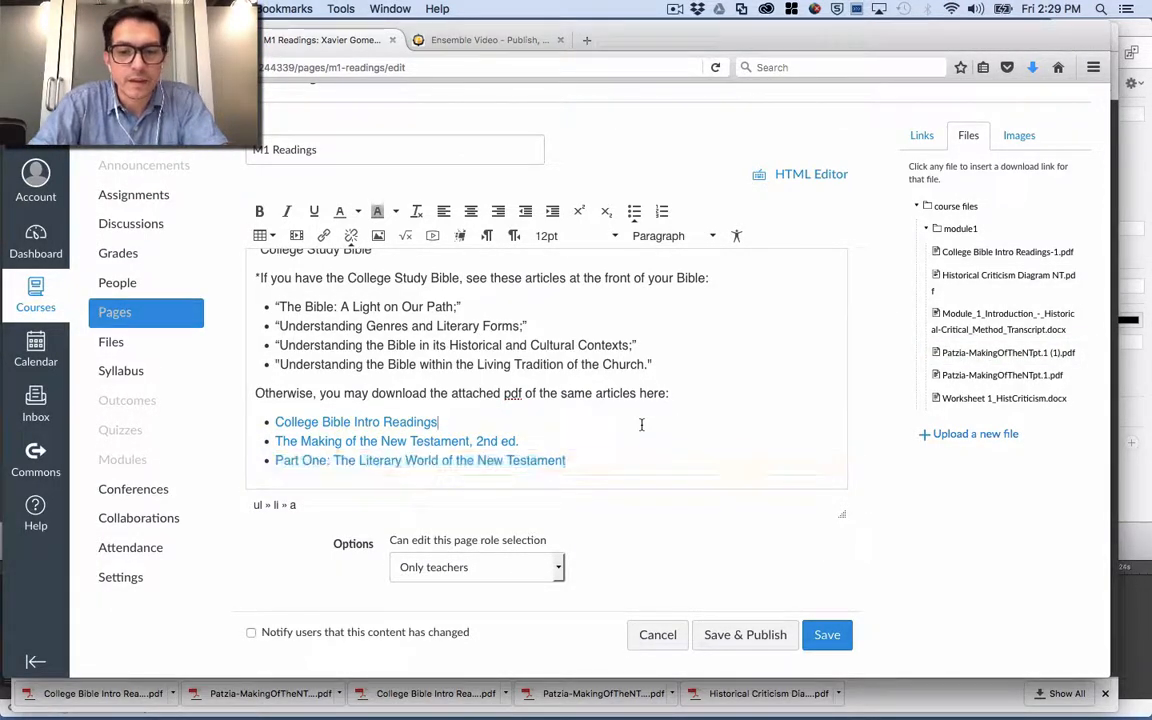
scroll(641, 424, up, 1)
scroll(641, 424, up, 1)
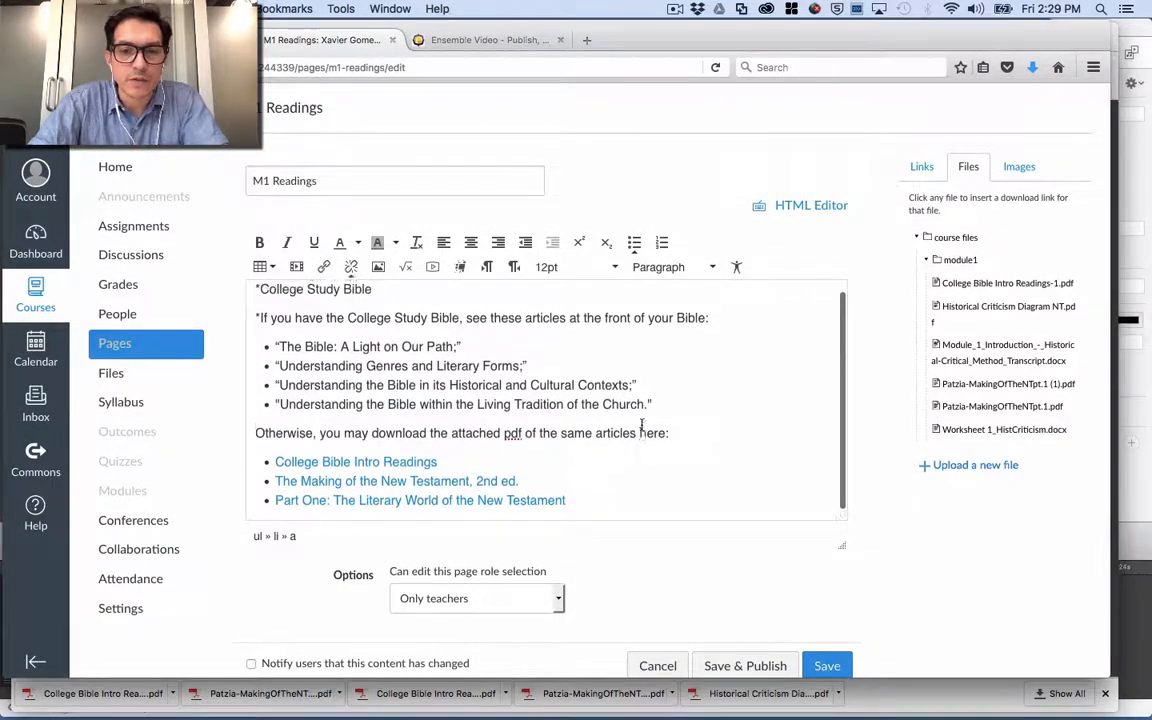
right_click(641, 424)
click(587, 393)
scroll(587, 393, up, 1)
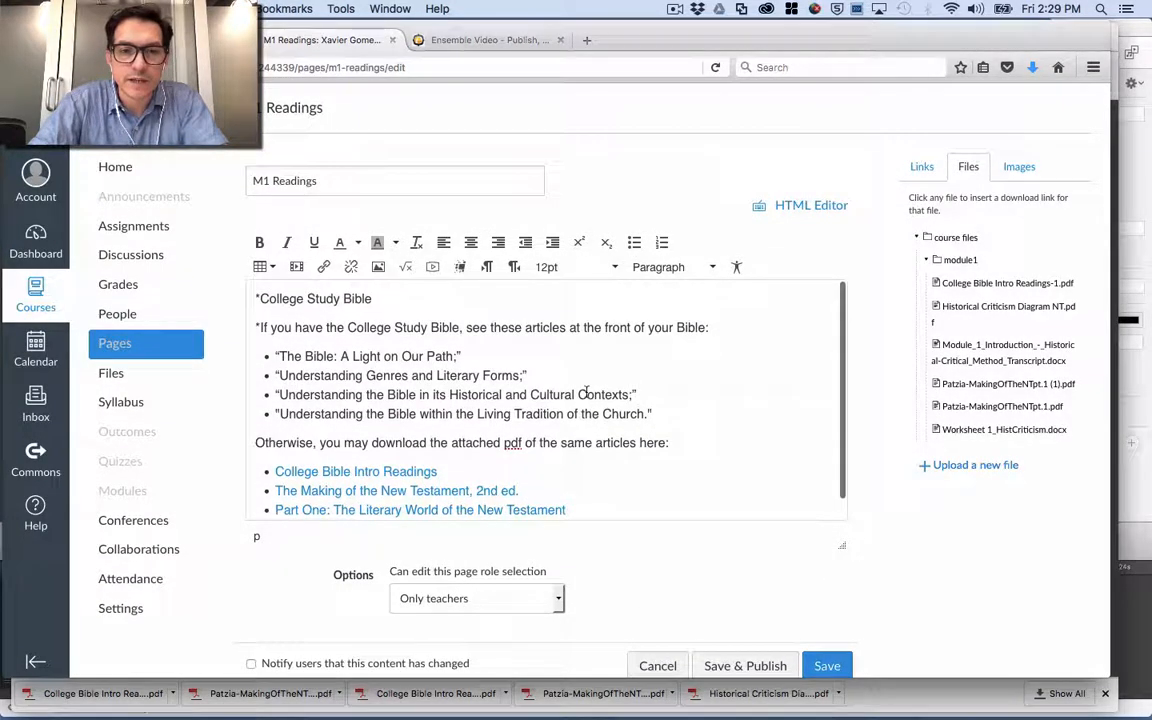
Save the M1 Readings page and go on to the Worksheet 1: Historical Critical Method assignment
scroll(573, 399, down, 1)
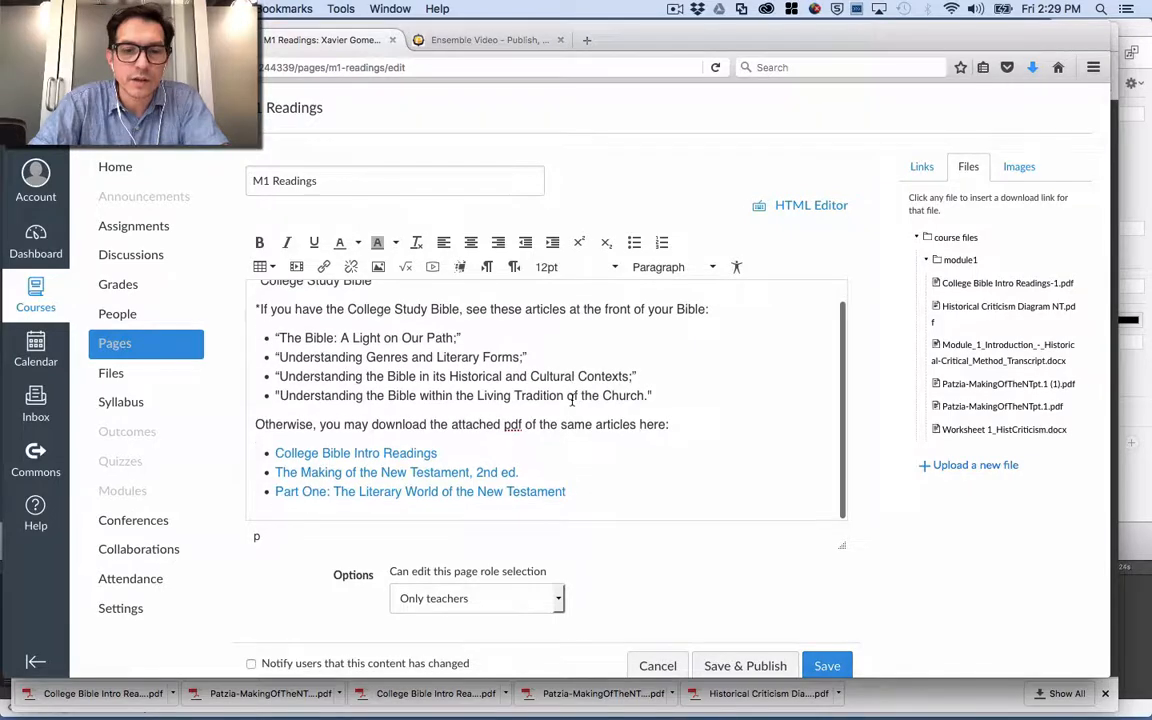
scroll(673, 421, down, 1)
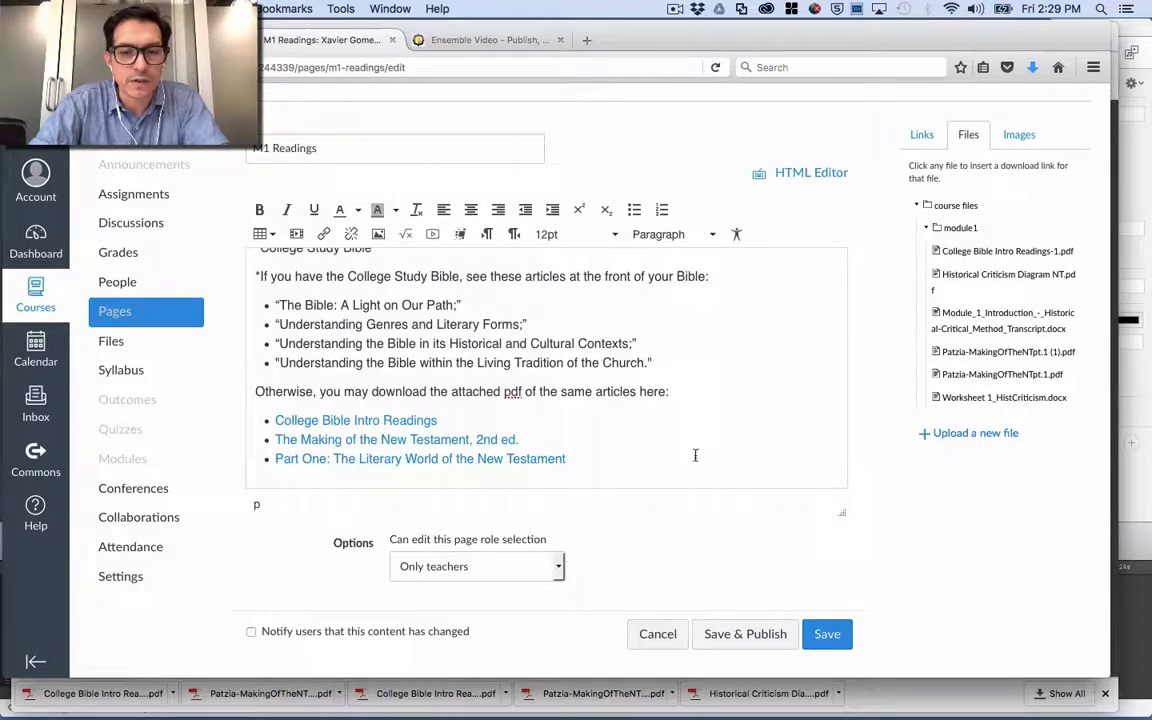
click(823, 636)
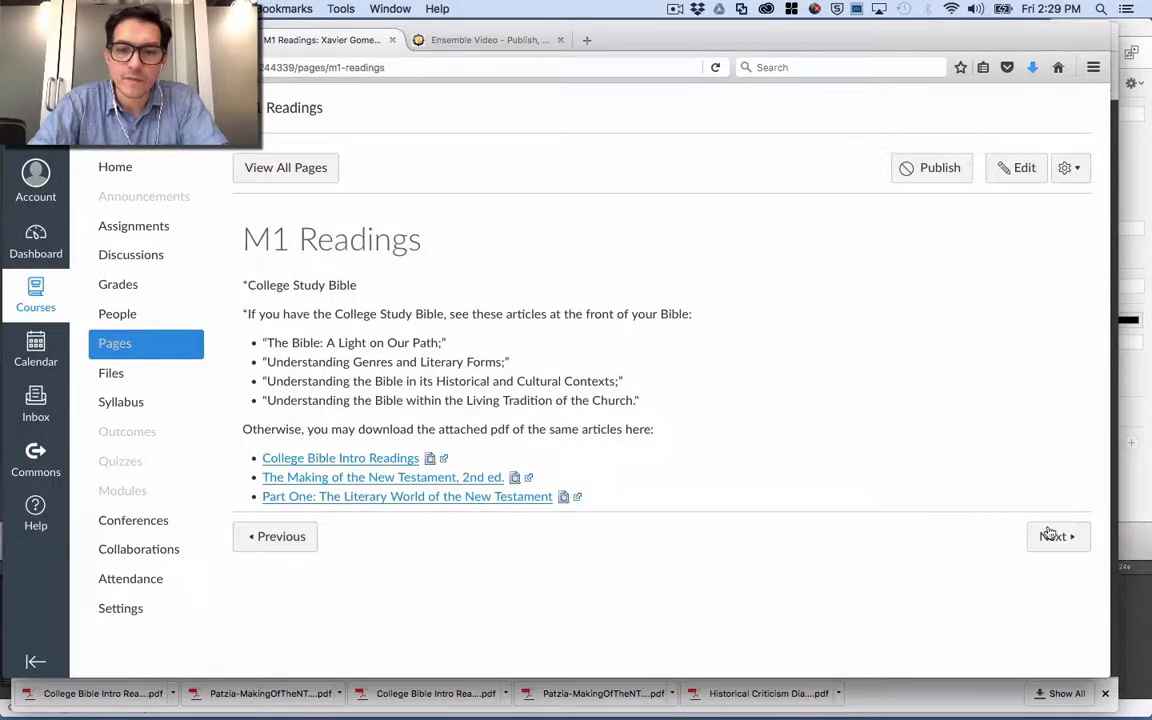
click(1053, 540)
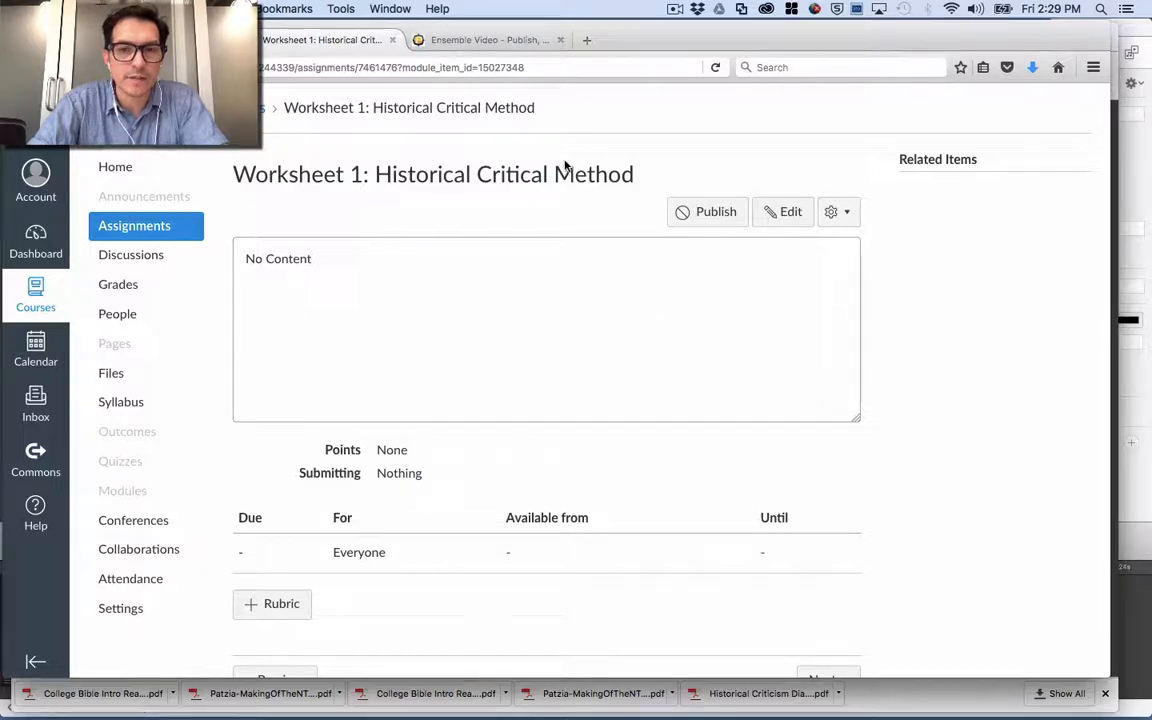
Copy the worksheet text from INSTRUCTIONS through "Insert: WORKSHEET: HISTORICAL CRITICISM" in the Word prototype into the Canvas assignment's description
key(super+Tab)
key(super+Tab)
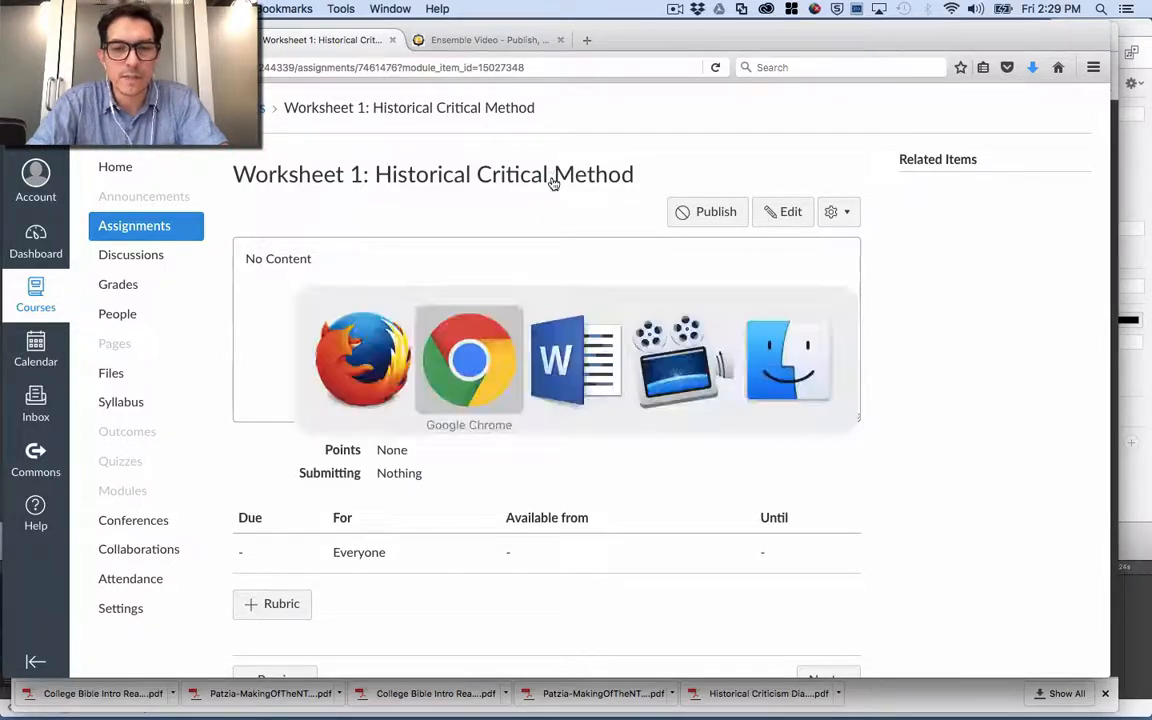
scroll(393, 508, down, 7)
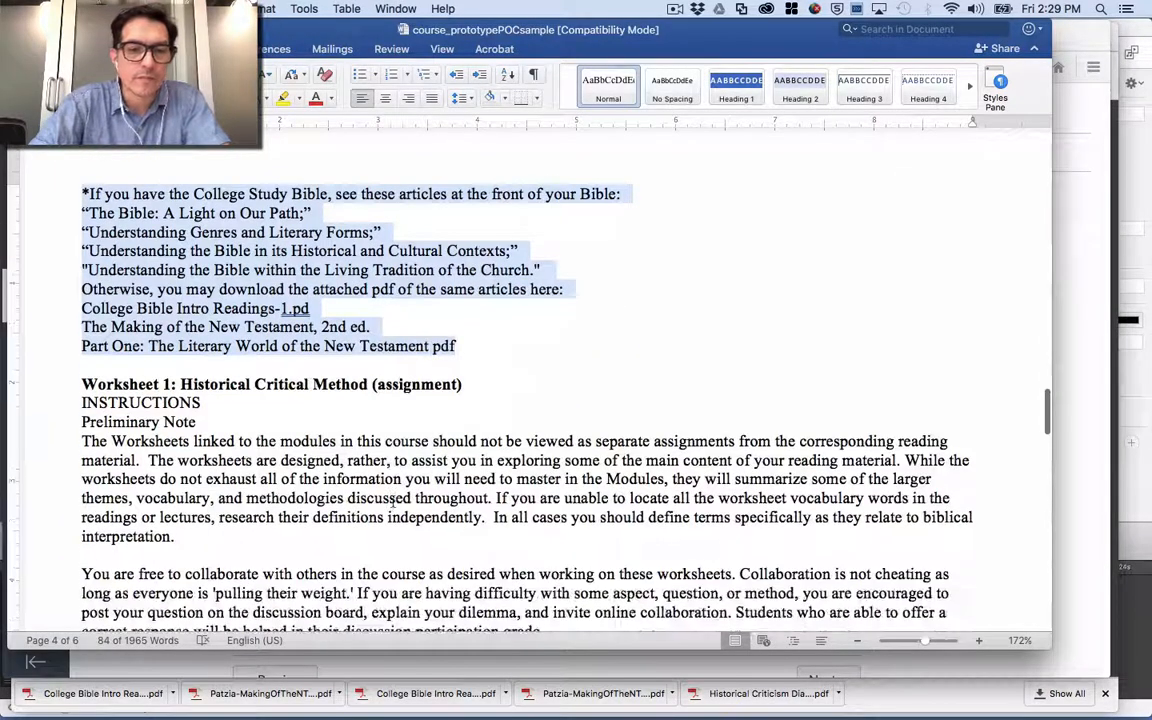
click(81, 224)
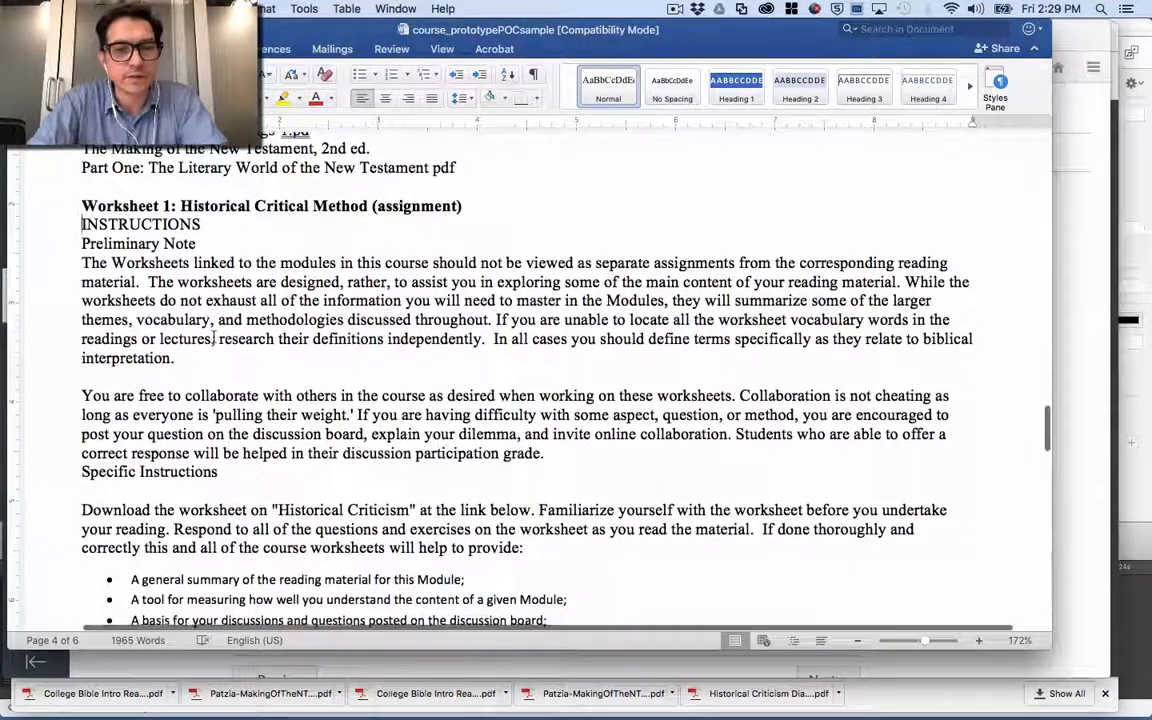
scroll(214, 338, down, 3)
scroll(214, 338, down, 8)
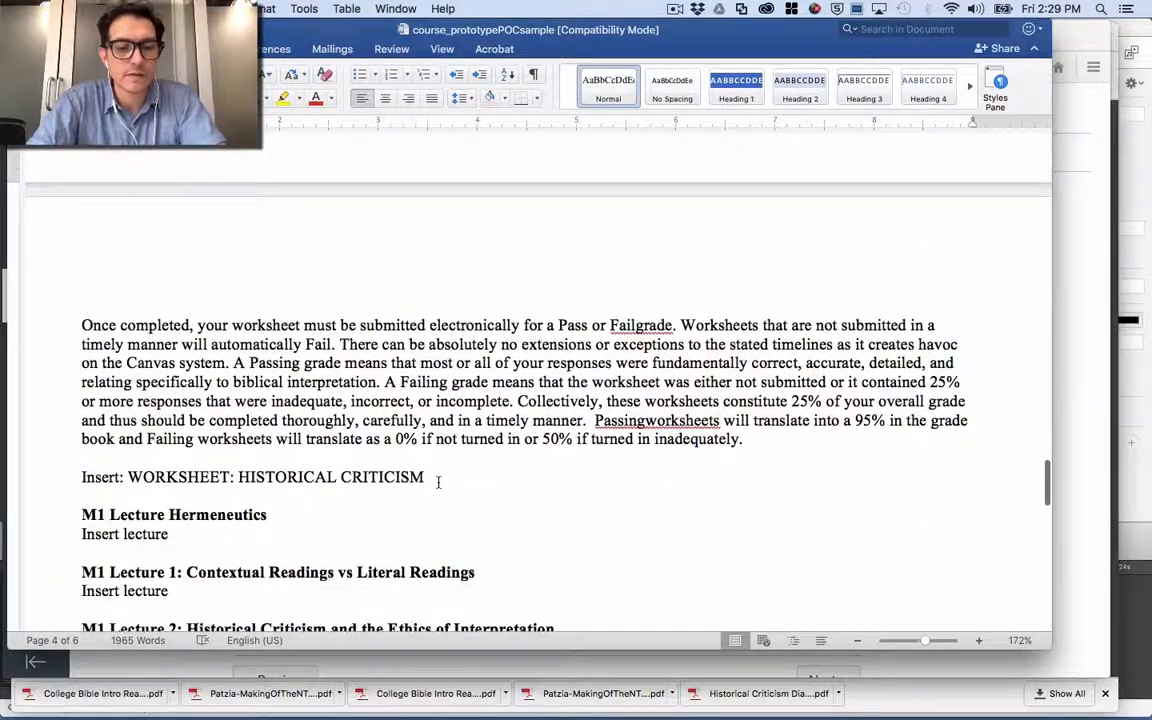
shift+click(437, 482)
key(super+Tab)
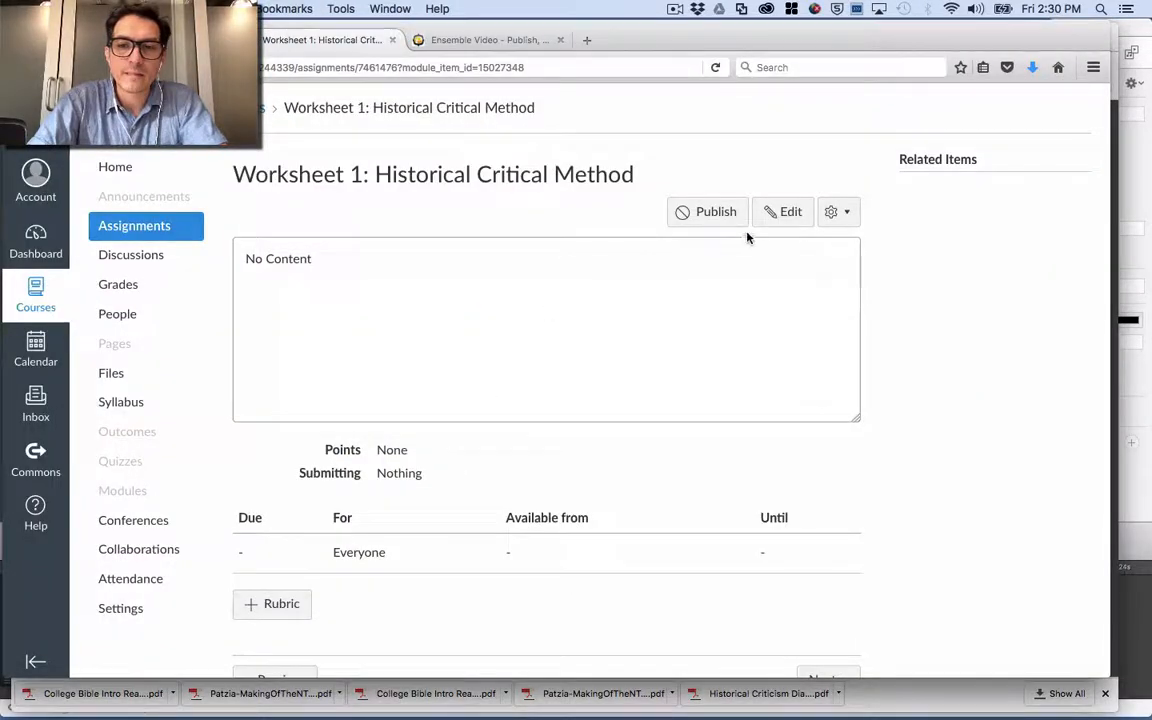
click(773, 217)
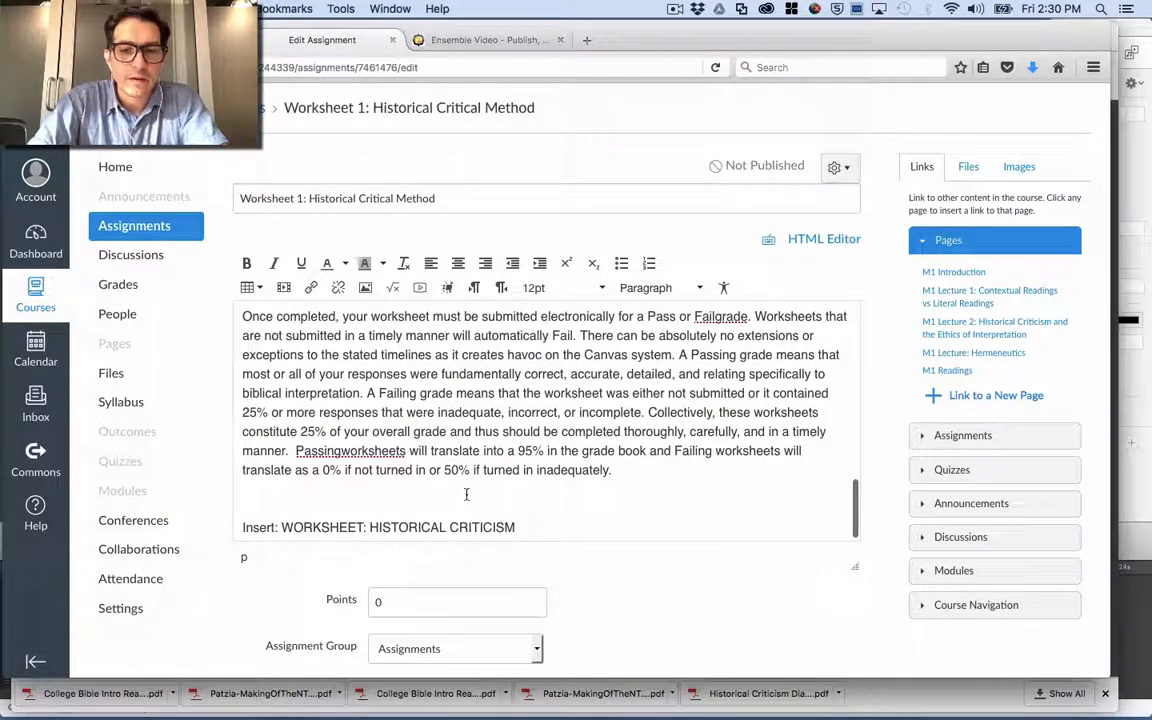
Delete the blank lines above "Insert: WORKSHEET: HISTORICAL CRITICISM" and above the paragraph starting "You are free to collaborate"
click(466, 495)
key(BackSpace)
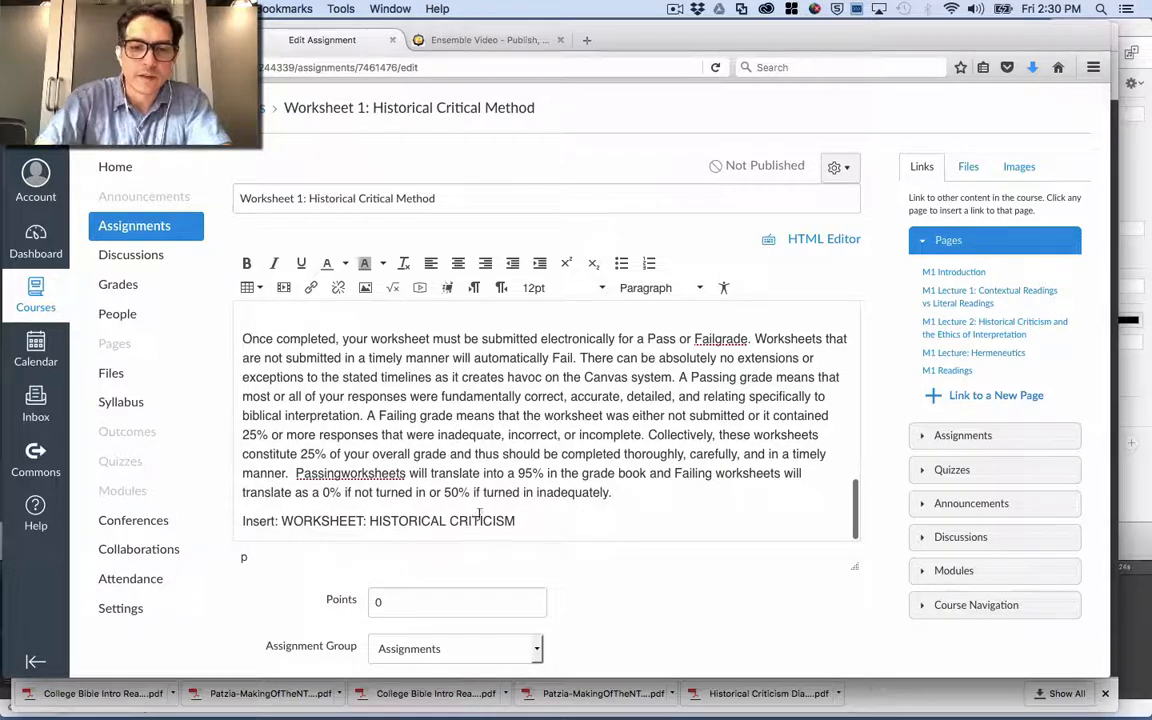
drag(520, 520, 221, 266)
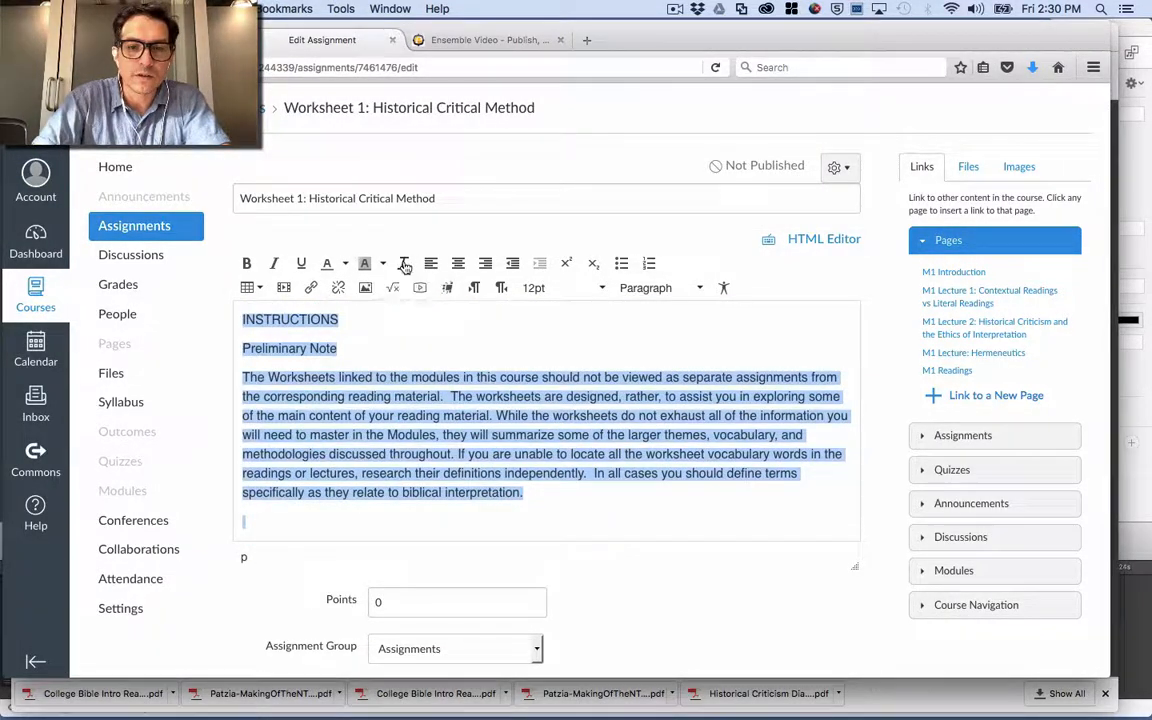
click(364, 434)
scroll(314, 466, down, 2)
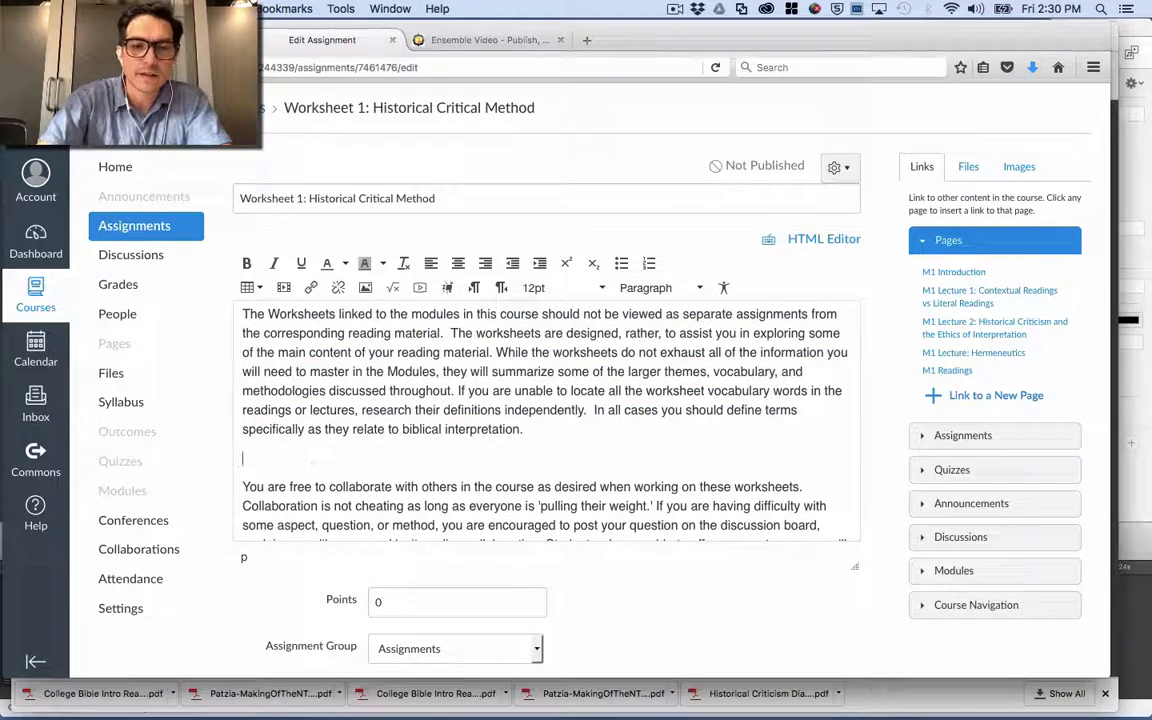
key(BackSpace)
scroll(373, 411, up, 2)
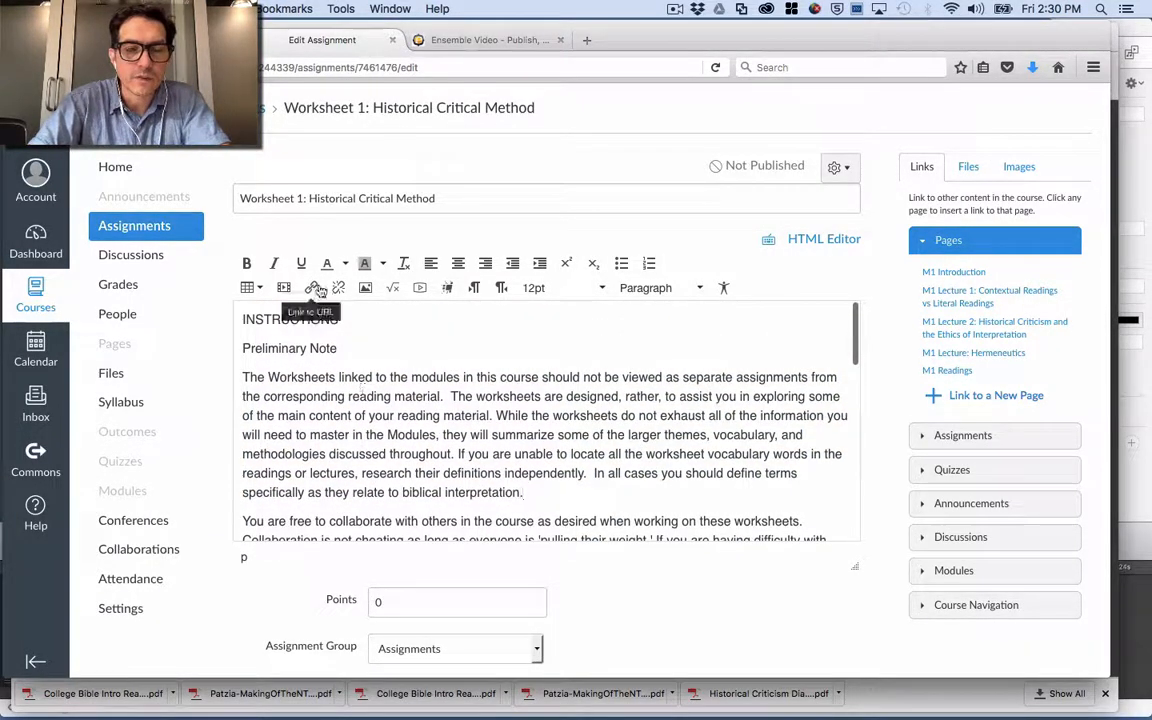
Retype the INSTRUCTIONS heading as "Instructions" and format it as Header 2
drag(339, 319, 241, 319)
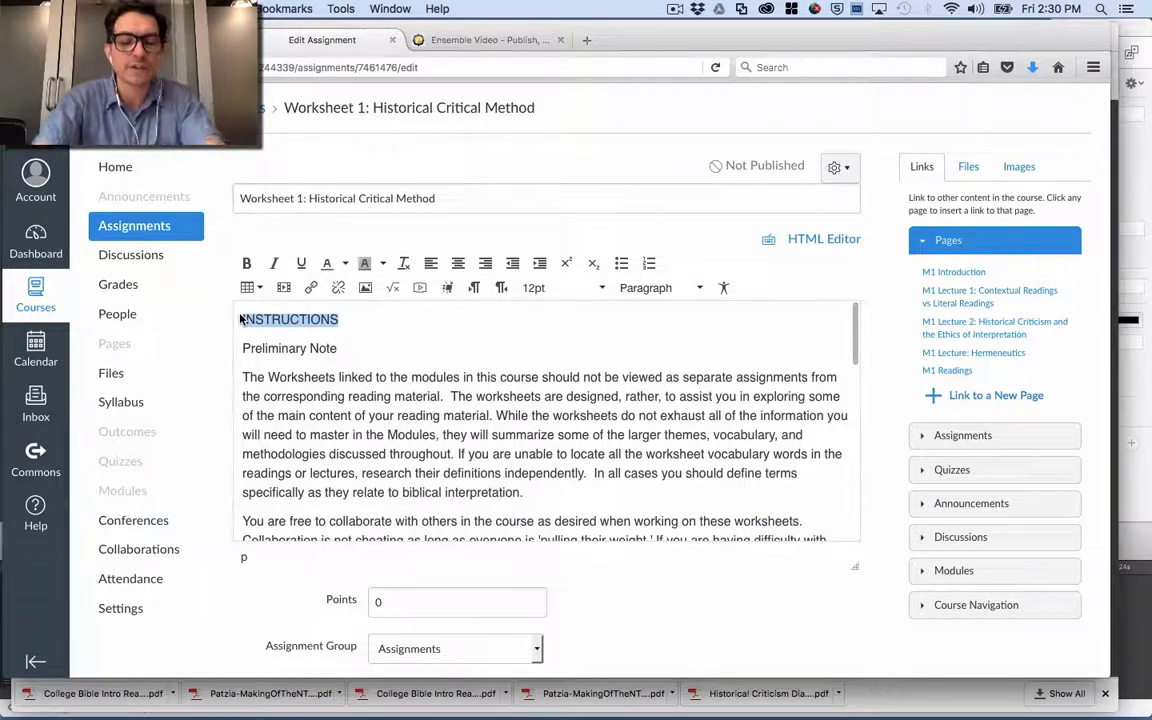
text(Instru)
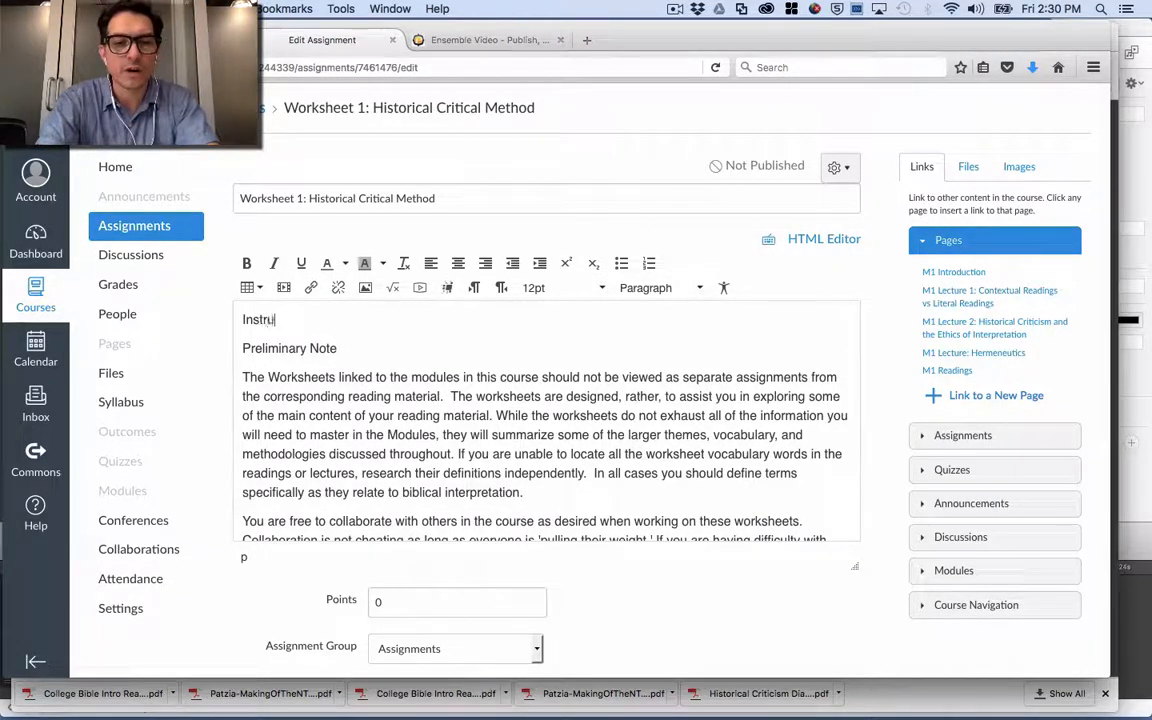
text(ctions)
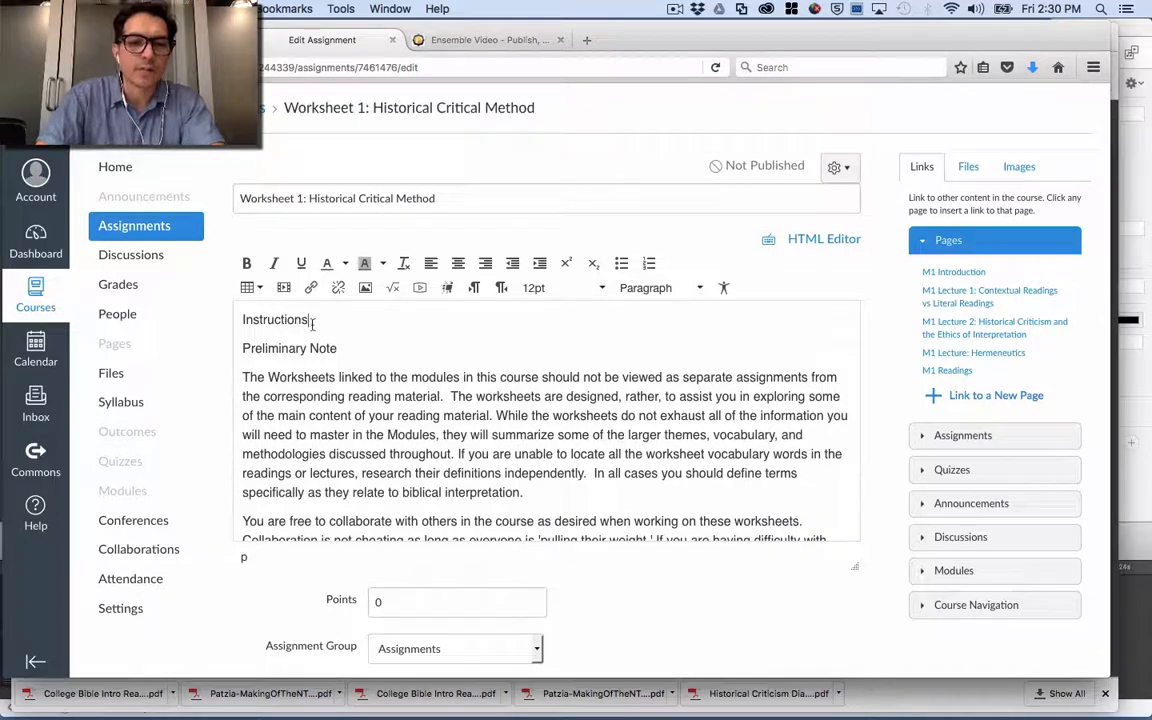
drag(313, 322, 238, 323)
click(650, 289)
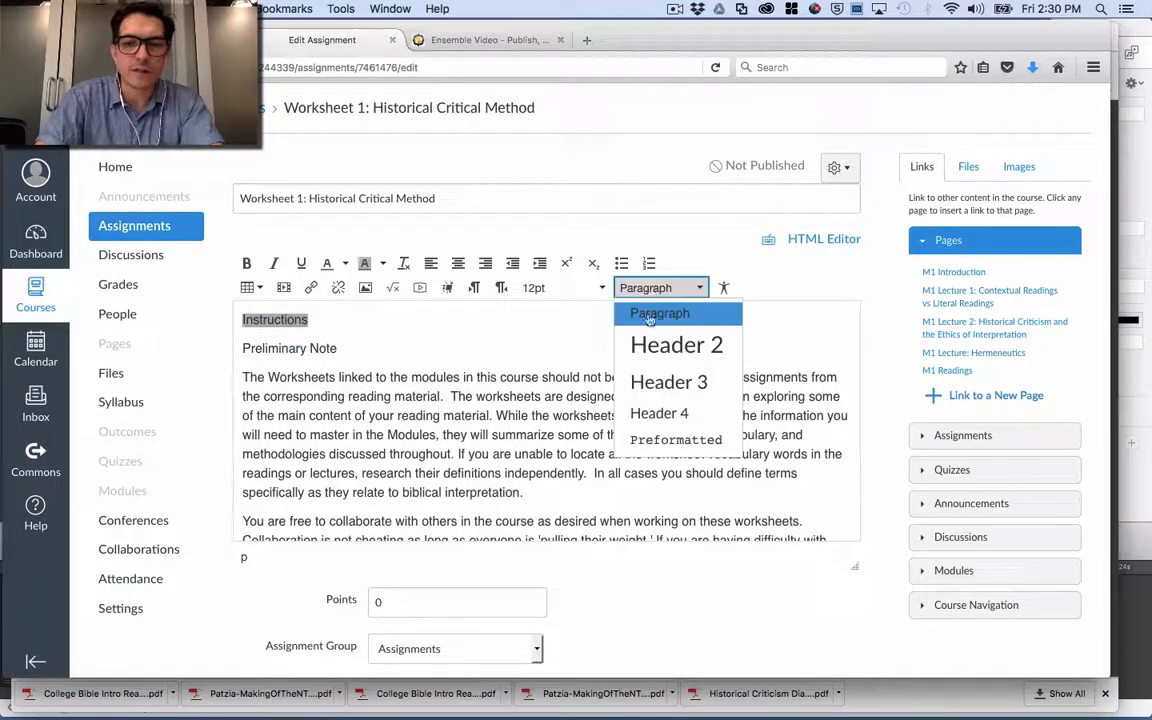
click(676, 345)
click(393, 348)
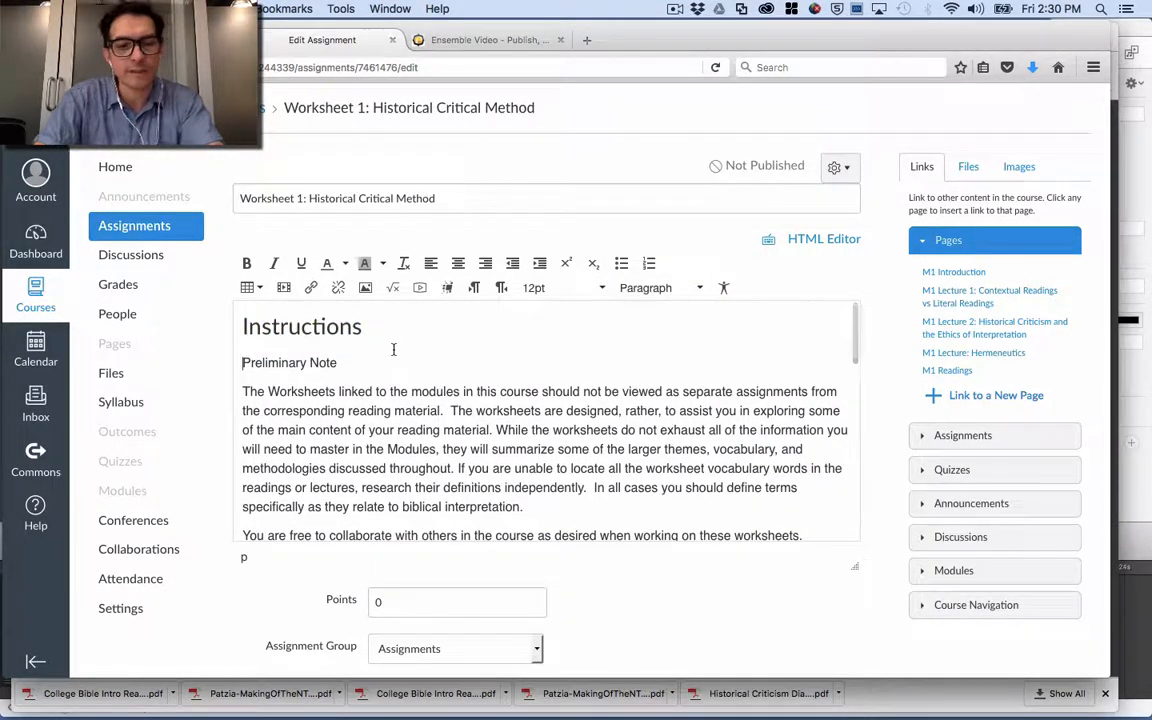
Format the "Preliminary Note" line as Header 3
scroll(341, 368, down, 10)
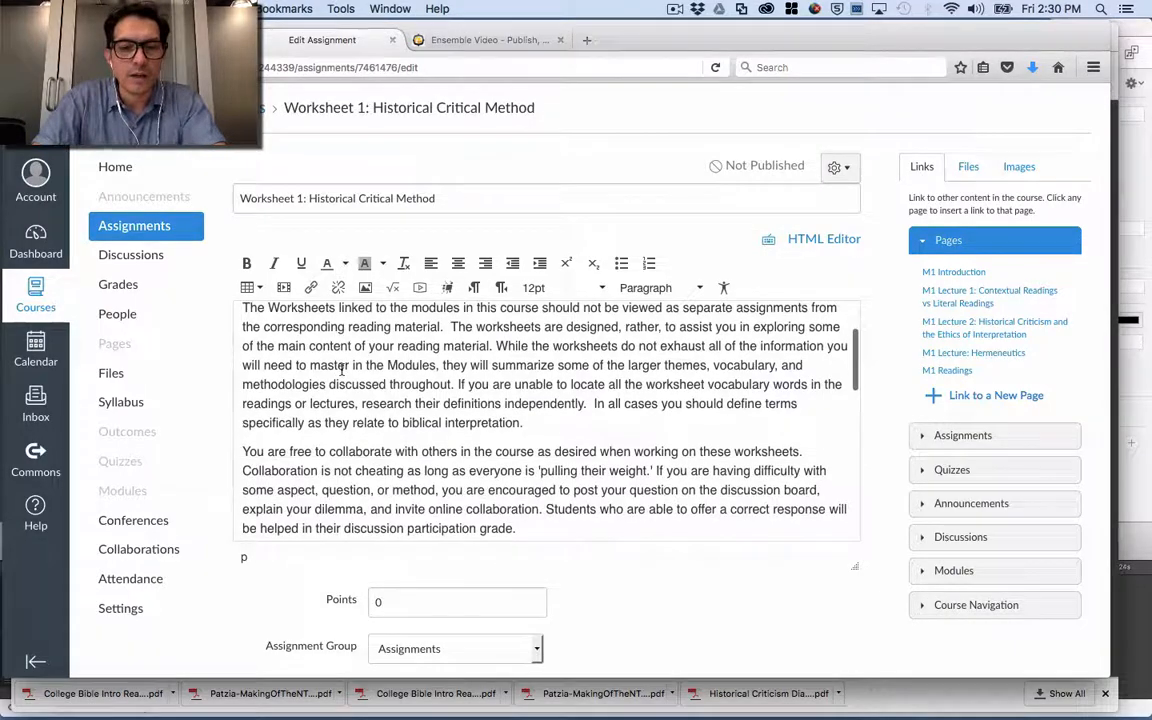
scroll(343, 373, up, 5)
scroll(341, 373, up, 3)
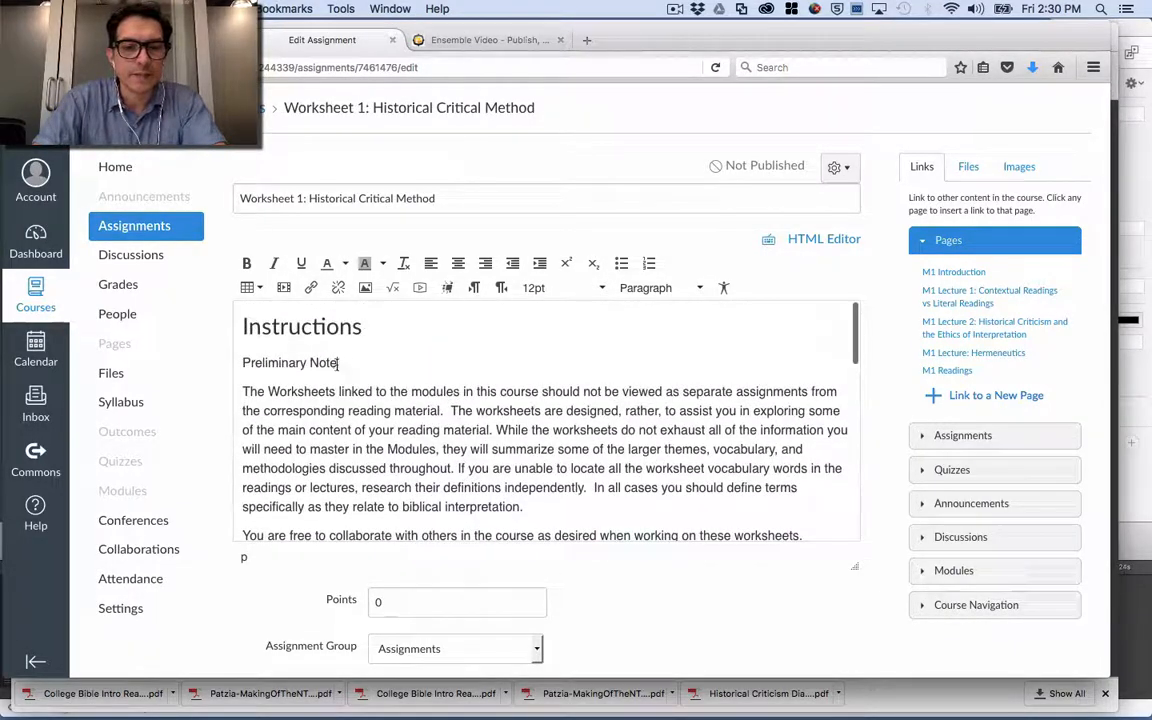
drag(340, 363, 242, 363)
click(672, 287)
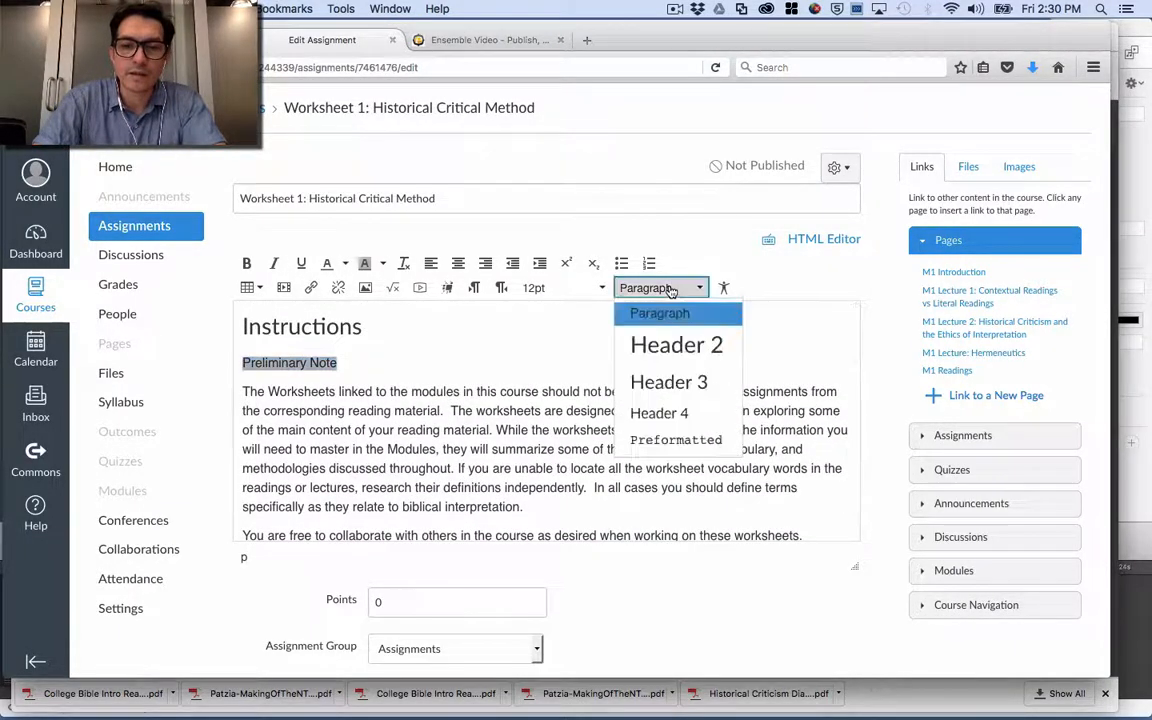
click(668, 381)
click(471, 430)
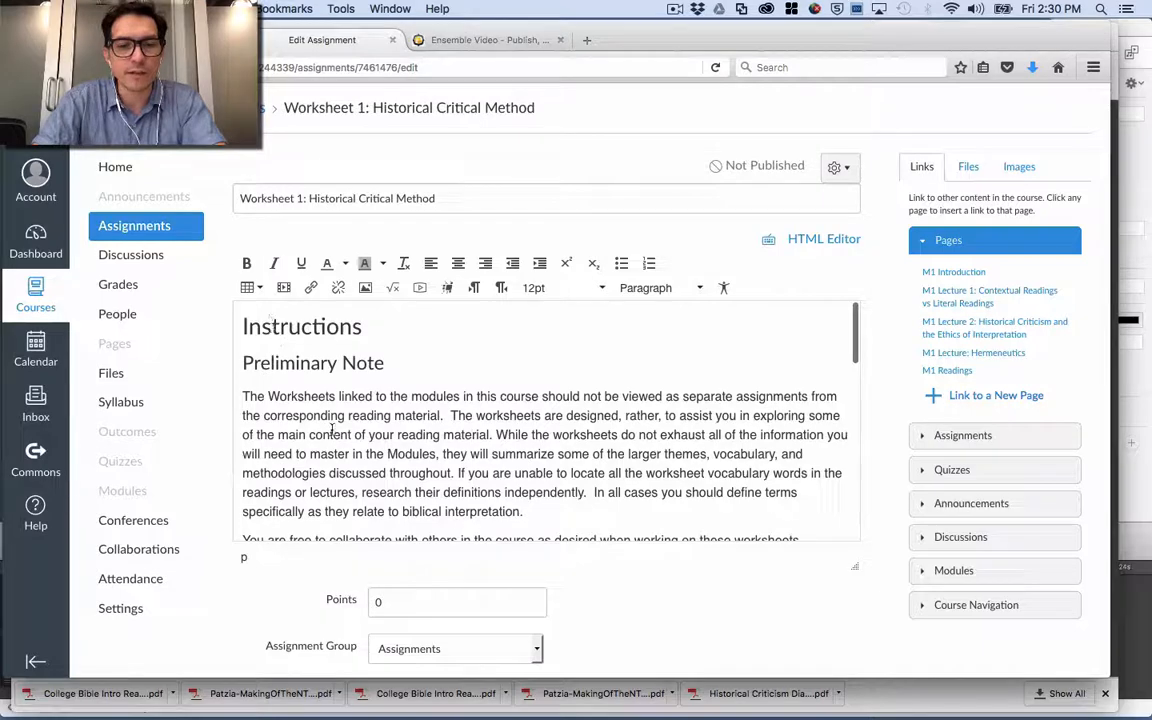
Format the "Specific Instructions" line as Header 3 and delete the blank line below it
scroll(331, 430, down, 5)
drag(357, 446, 224, 442)
click(662, 289)
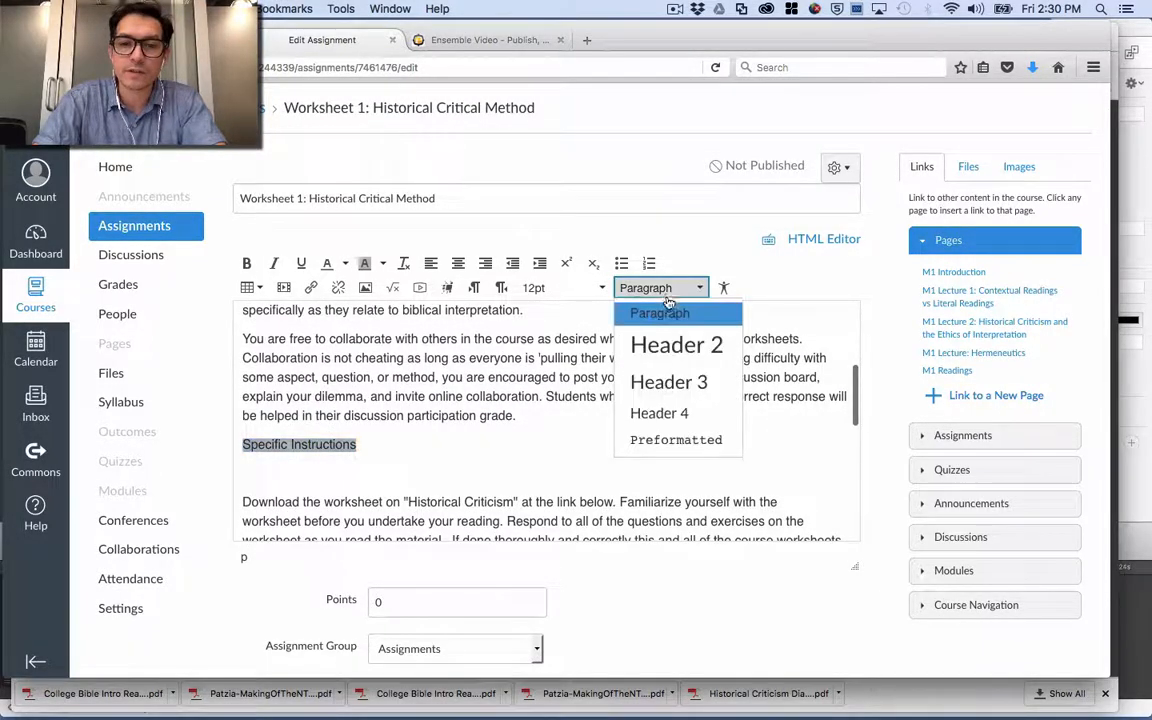
click(660, 381)
click(428, 482)
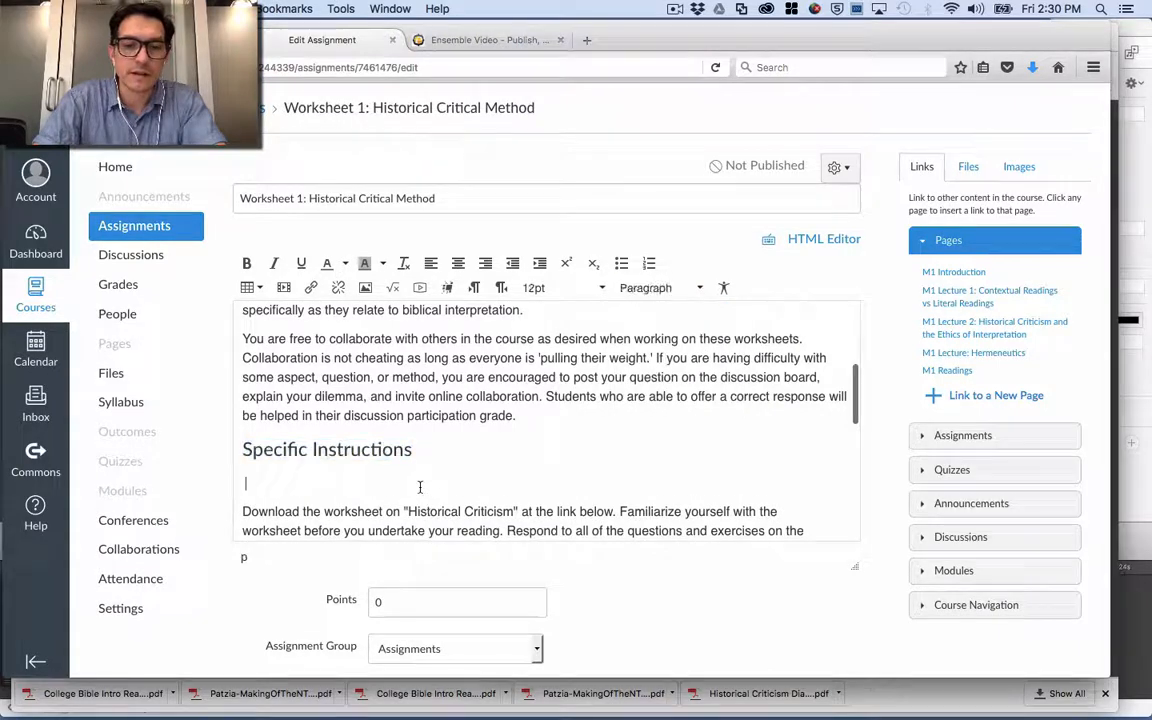
key(BackSpace)
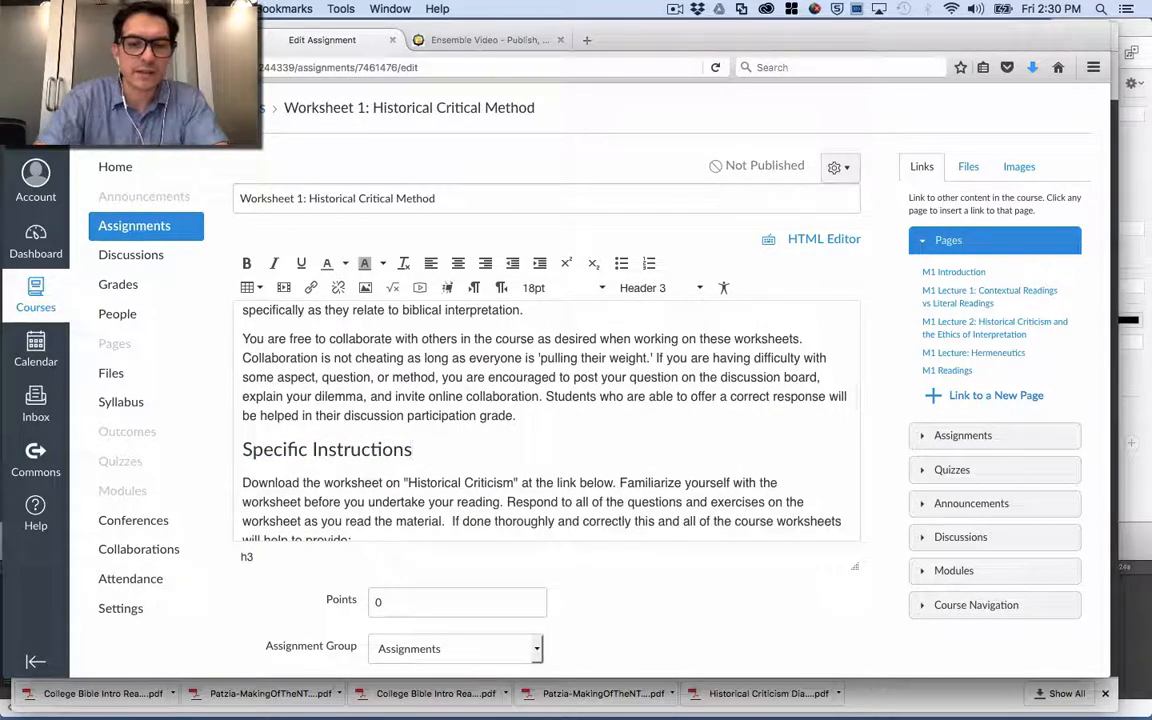
Delete the blank line between the bulleted list and the paragraph starting "Once completed"
scroll(486, 455, down, 5)
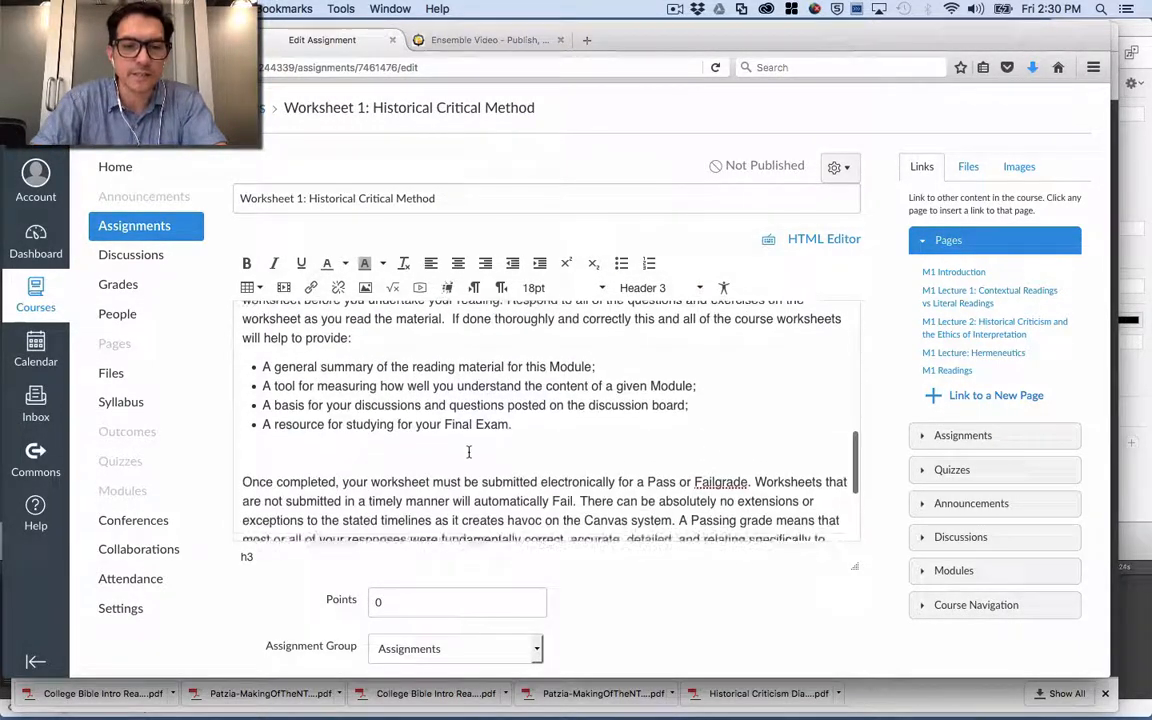
click(465, 452)
key(BackSpace)
scroll(441, 473, down, 3)
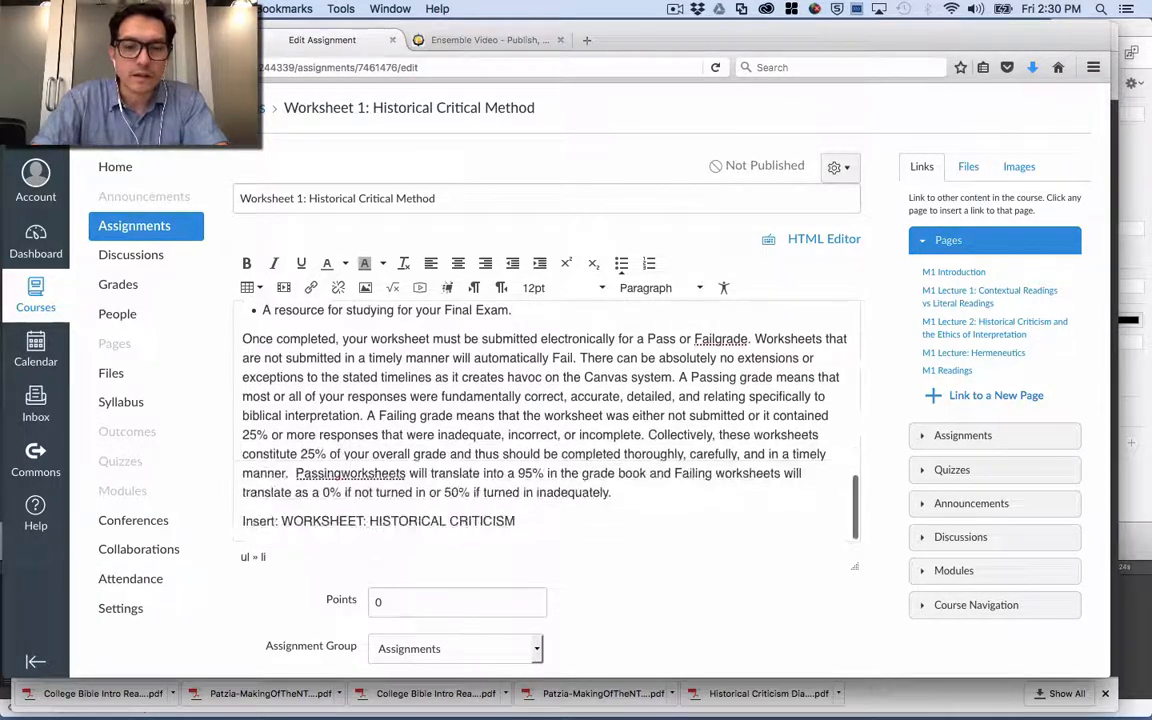
Review the assignment description and correct "Passingworksheets" to "Passing worksheets" in the grading paragraph
scroll(434, 488, up, 20)
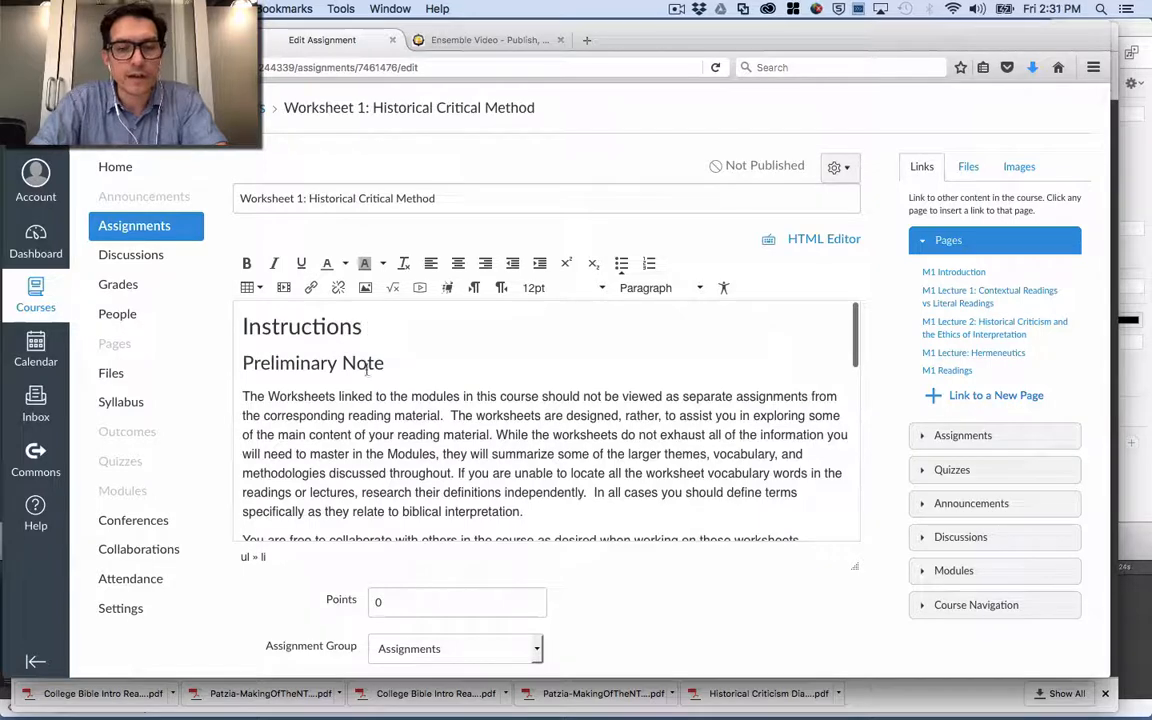
scroll(459, 453, down, 3)
scroll(459, 453, down, 6)
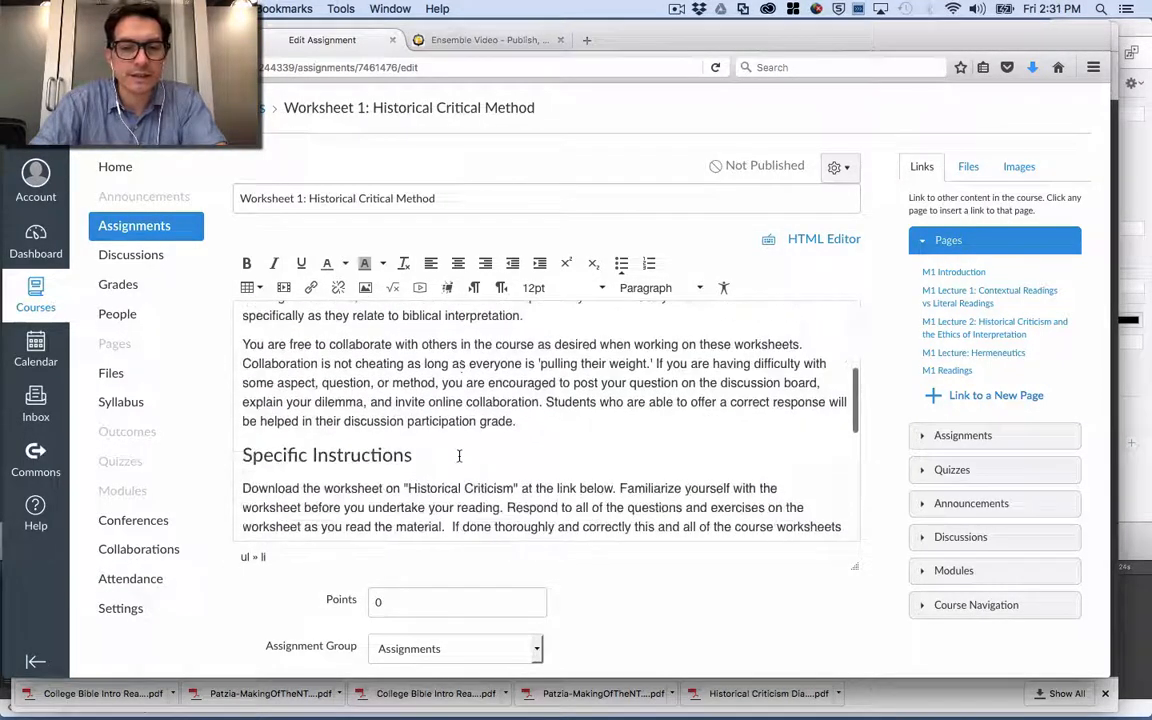
scroll(460, 460, down, 4)
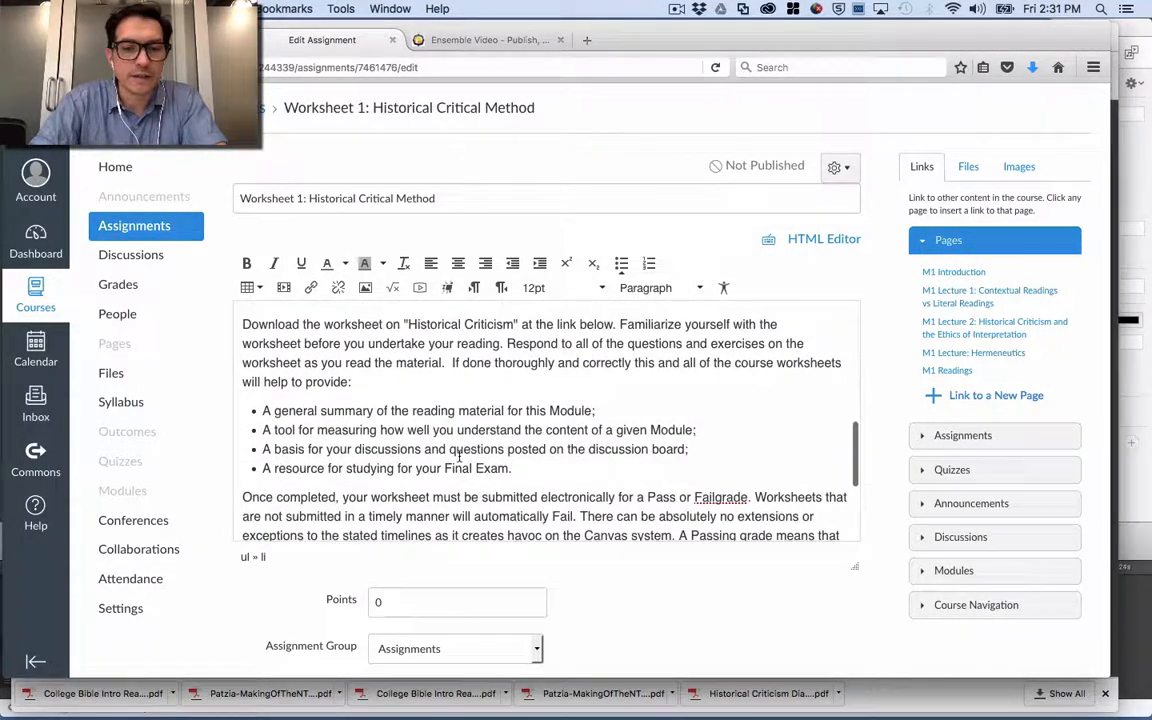
scroll(458, 487, down, 3)
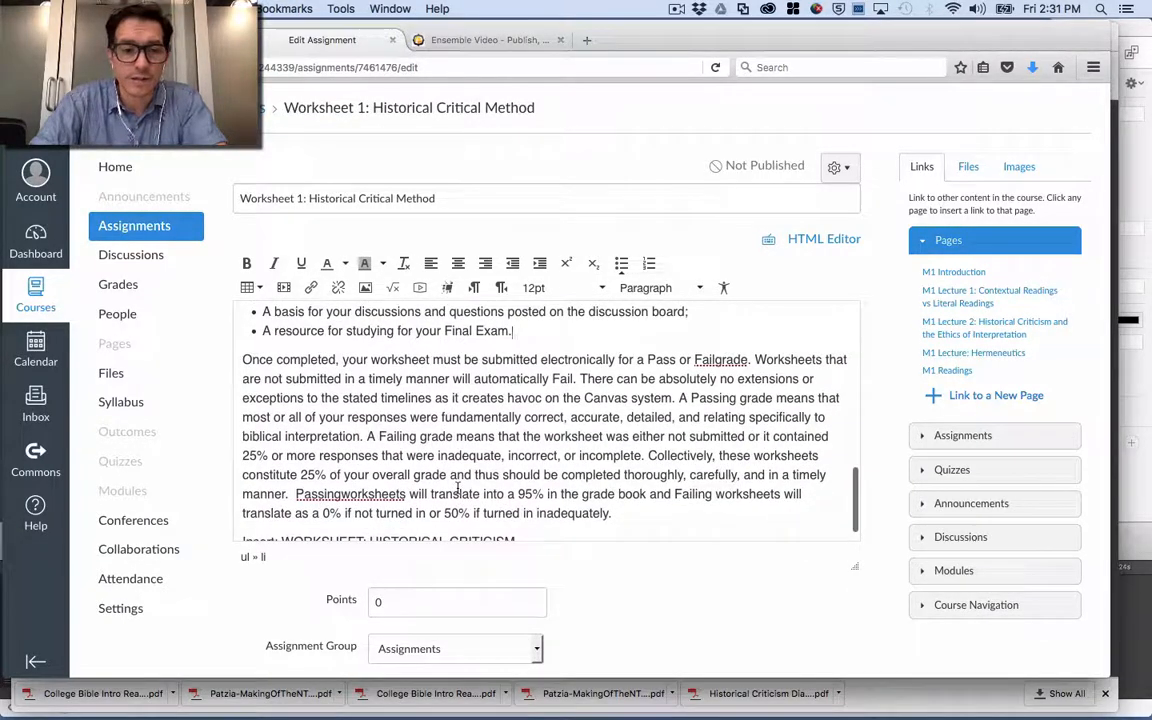
right_click(459, 490)
click(462, 494)
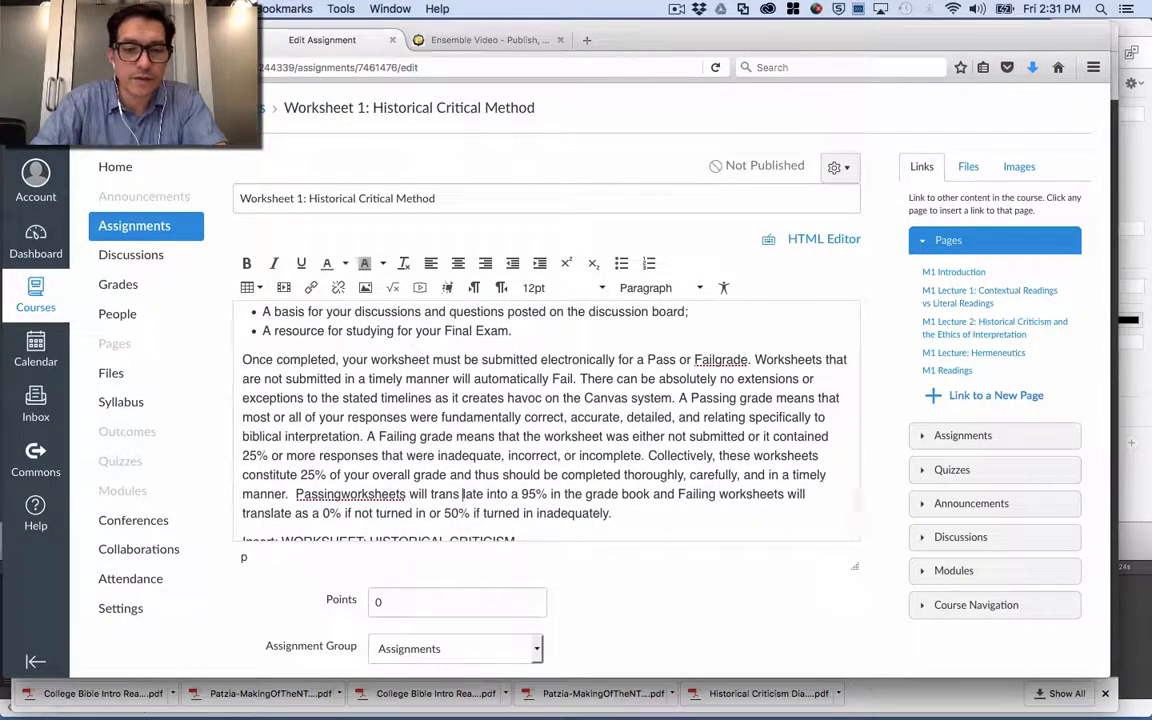
key(BackSpace)
click(344, 494)
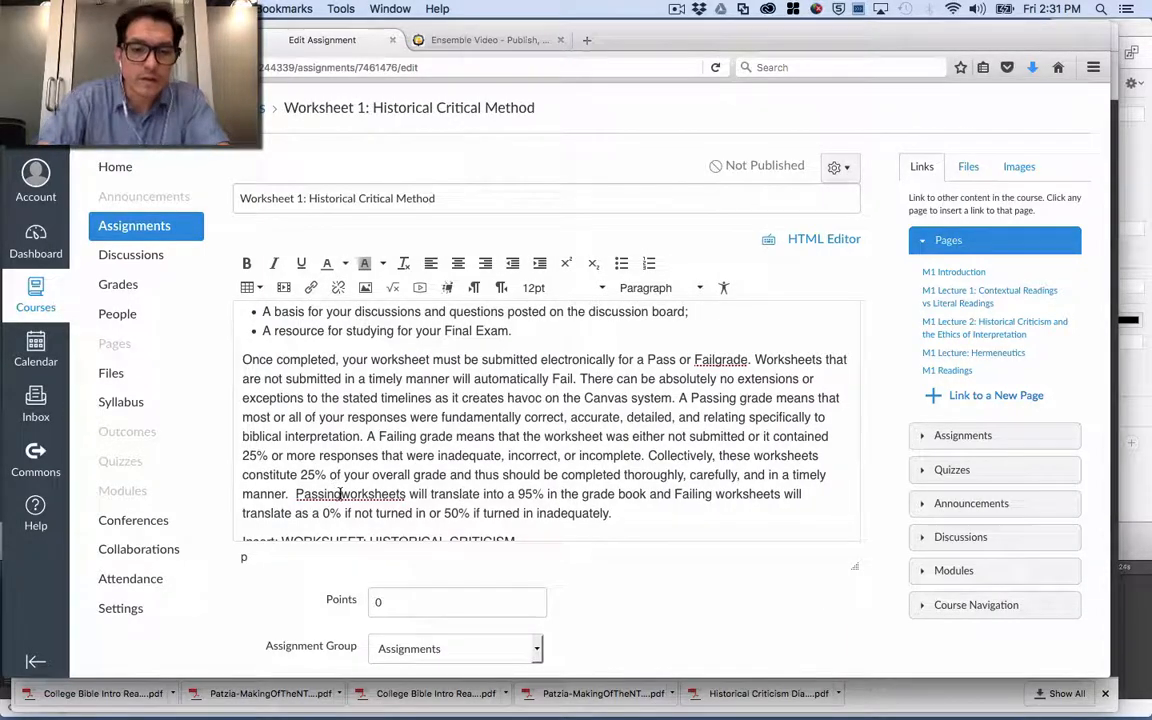
scroll(360, 505, down, 2)
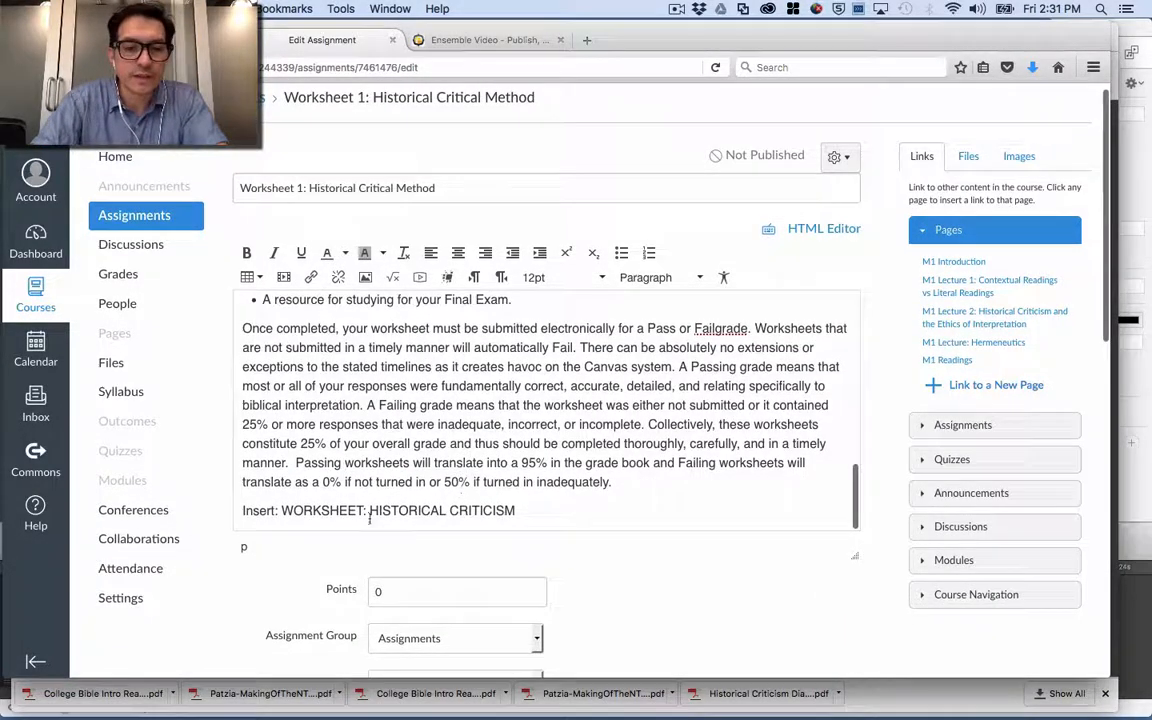
Delete the "Insert:" prefix and link the "WORKSHEET: HISTORICAL CRITICISM" line to the course file Worksheet 1_HistCriticism.docx
drag(282, 511, 221, 509)
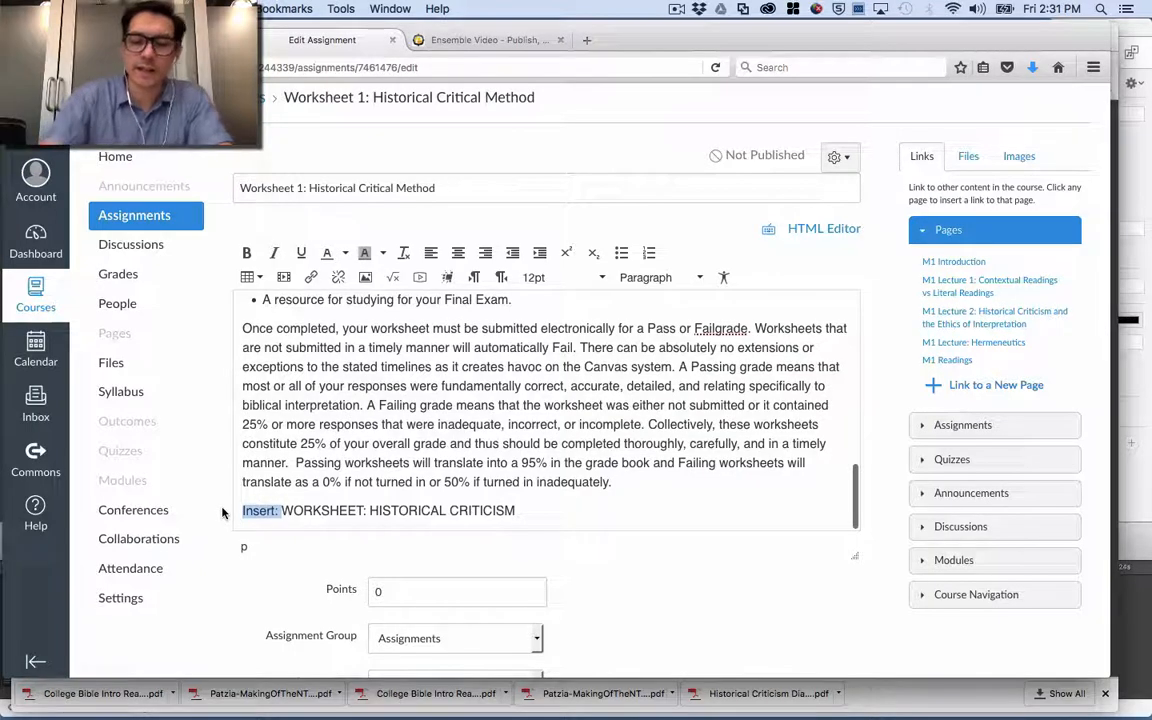
key(BackSpace)
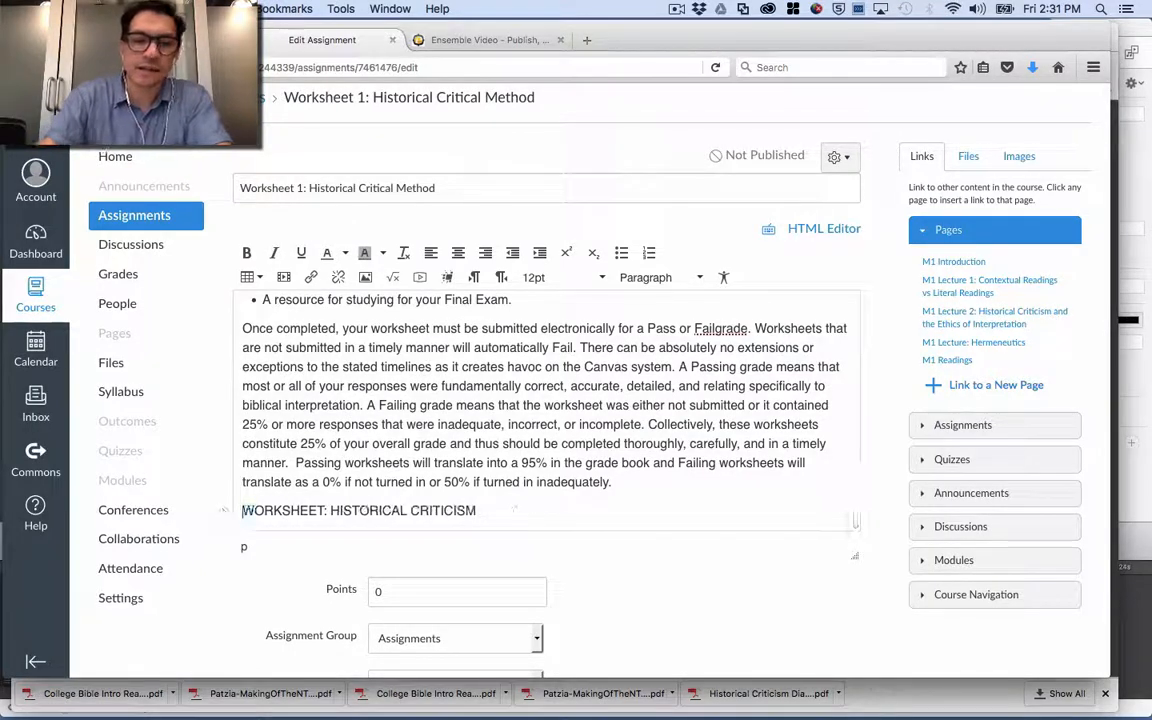
shift+click(479, 511)
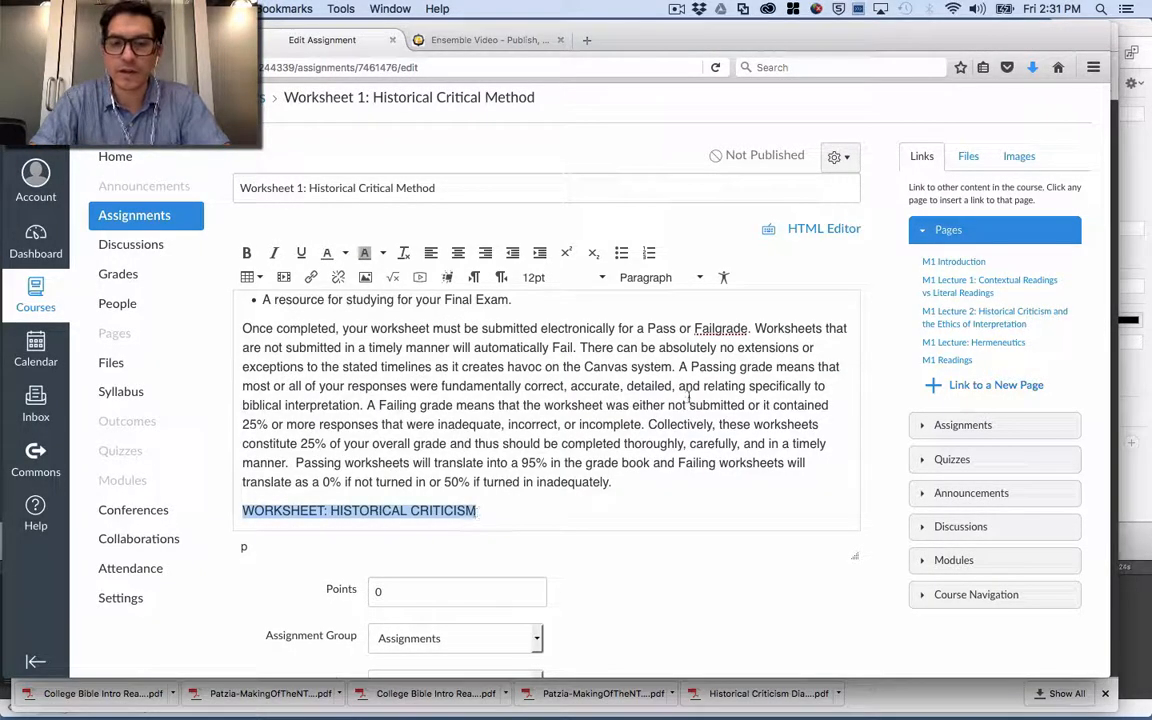
click(969, 159)
click(929, 251)
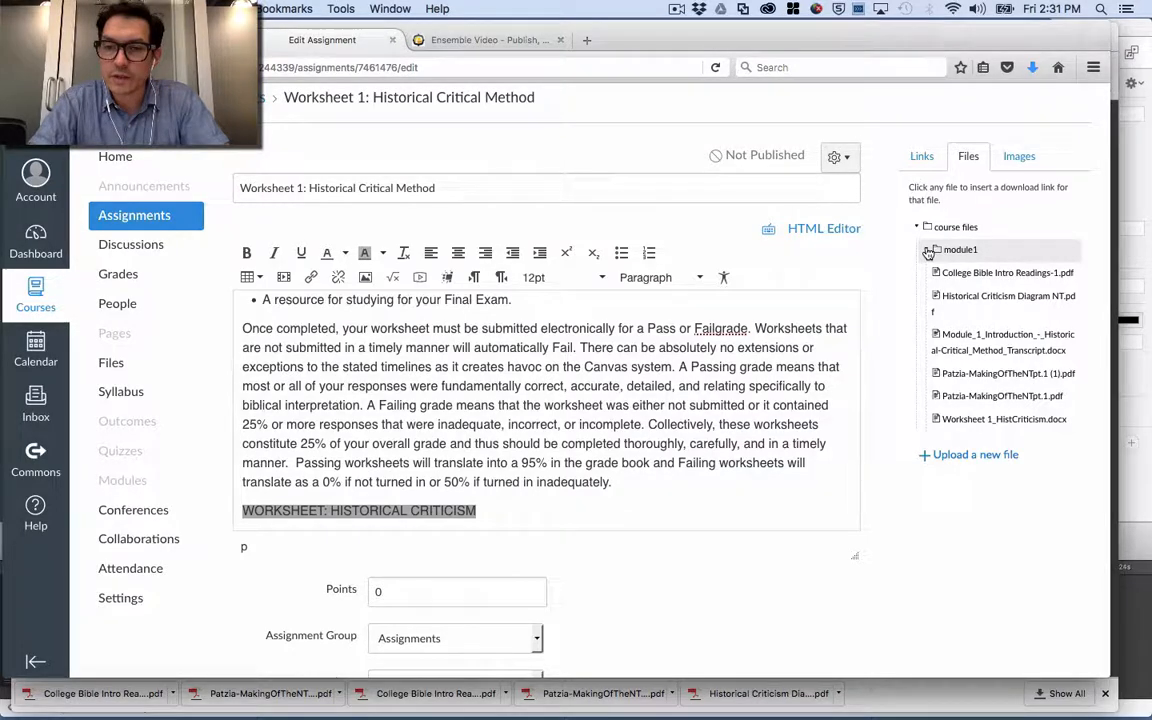
scroll(955, 345, down, 1)
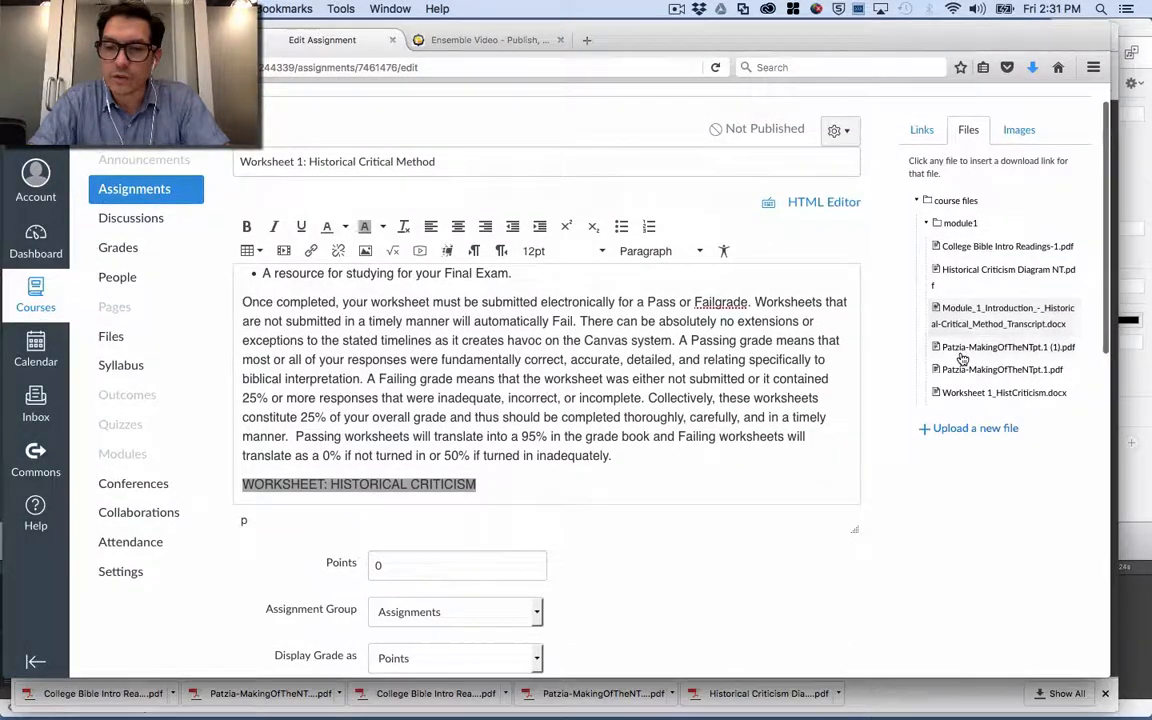
click(964, 393)
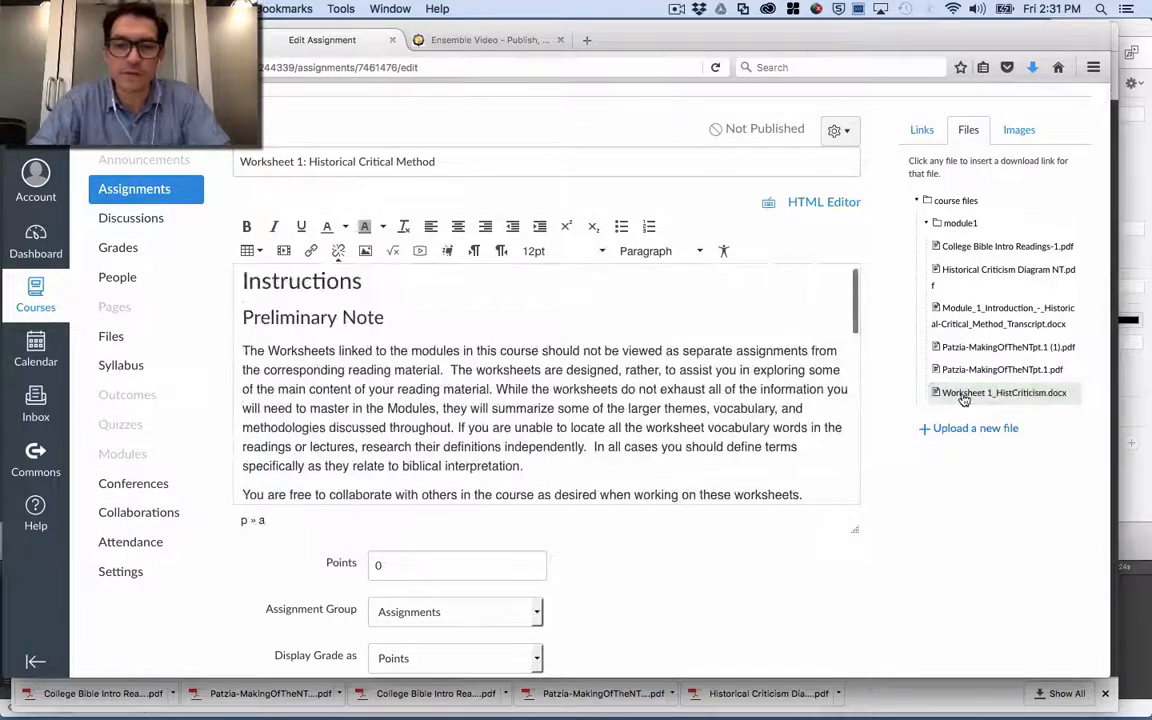
scroll(709, 448, down, 10)
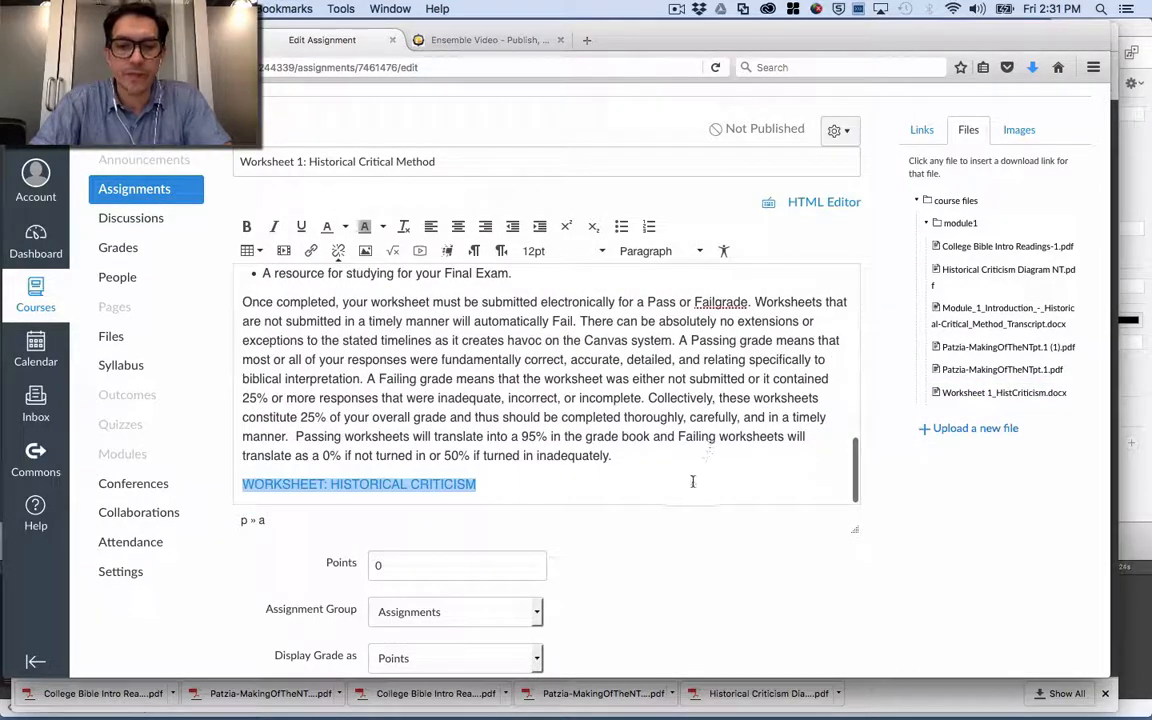
click(690, 485)
Set the Worksheet 1 assignment's points to 10
scroll(690, 485, down, 5)
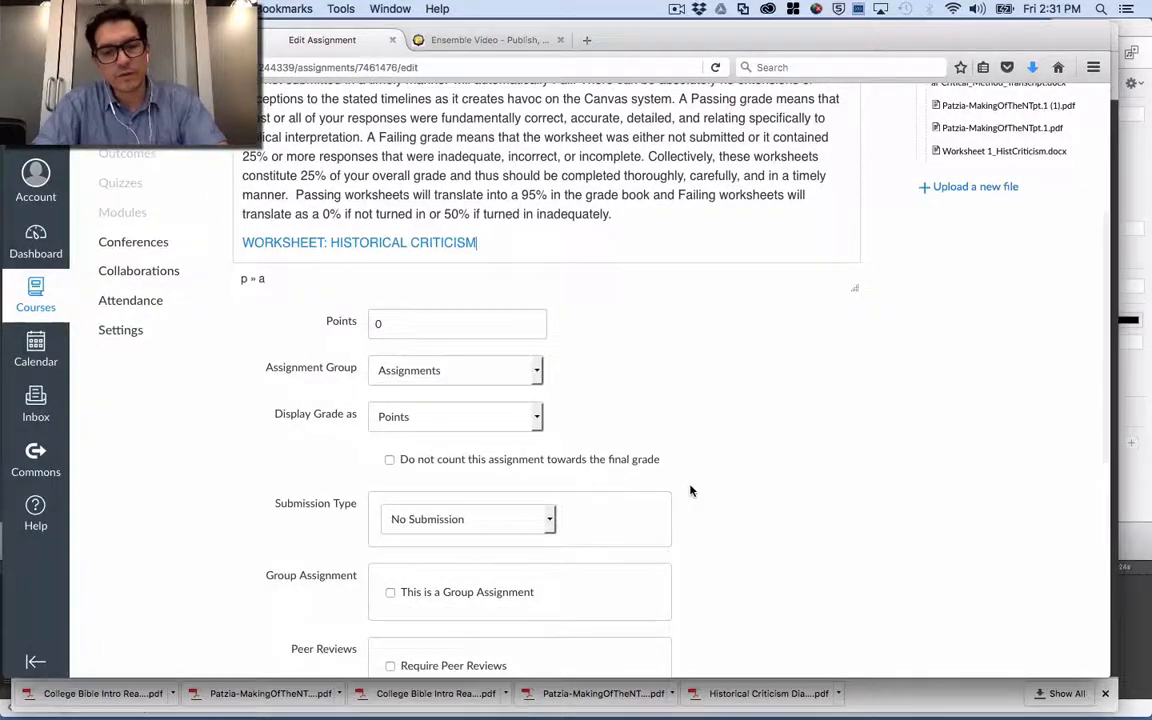
scroll(690, 490, up, 4)
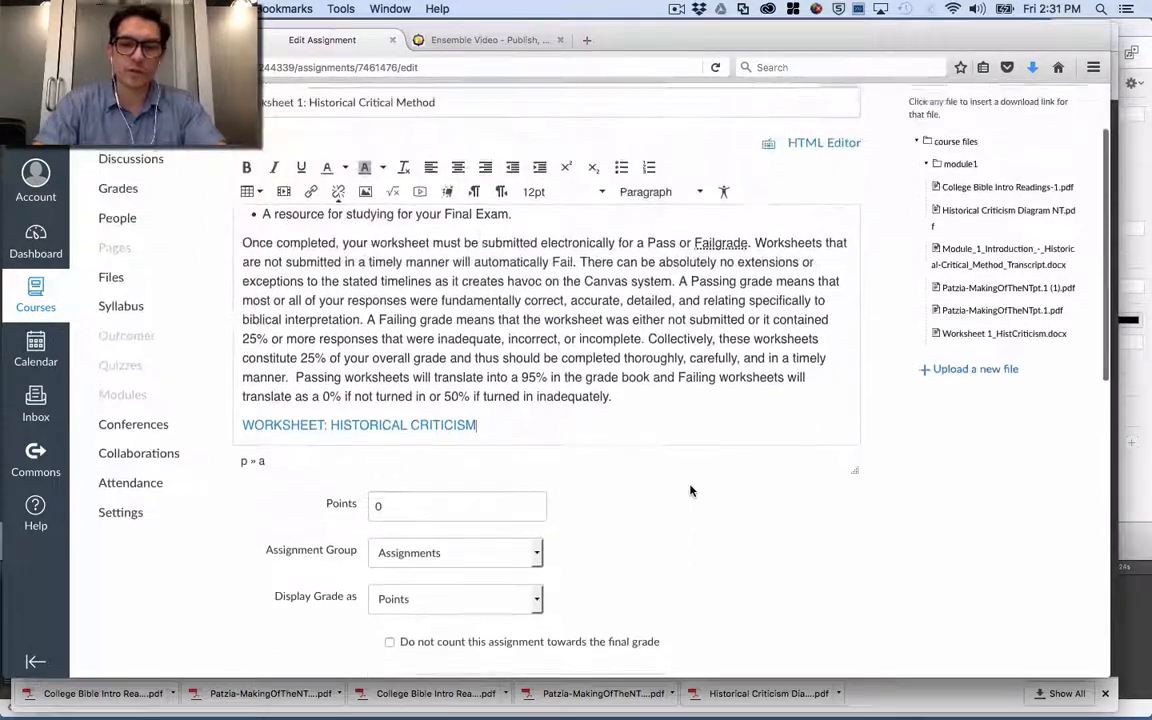
scroll(690, 490, down, 3)
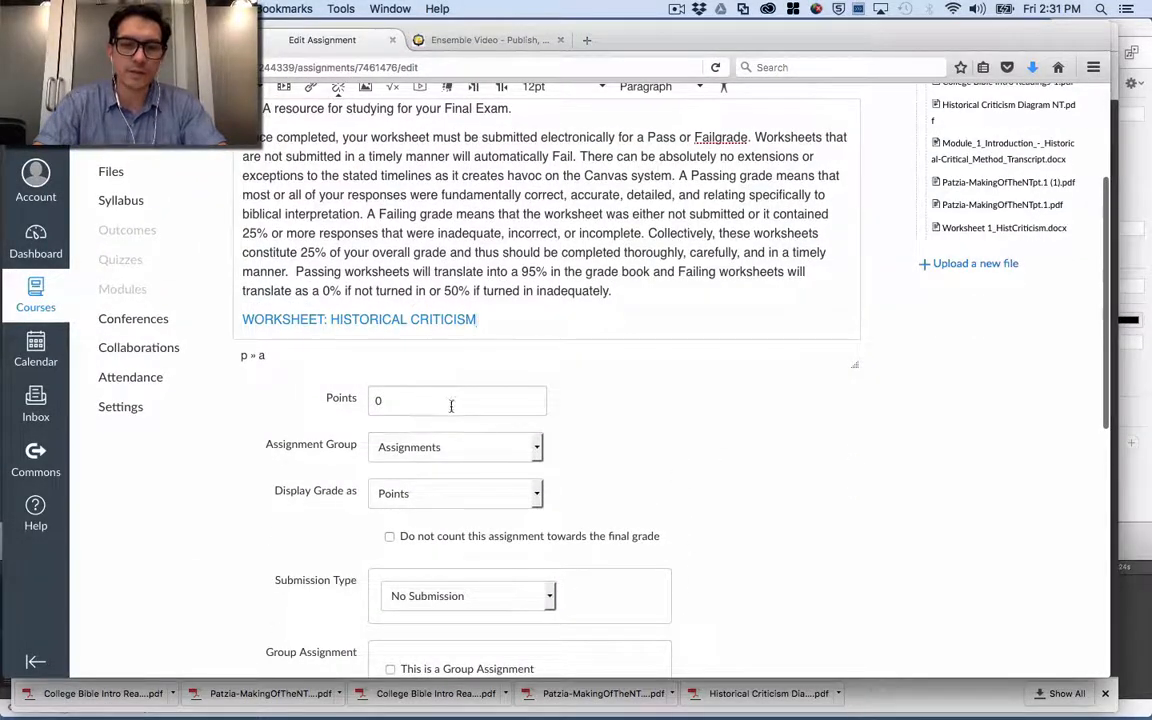
click(370, 398)
text(1)
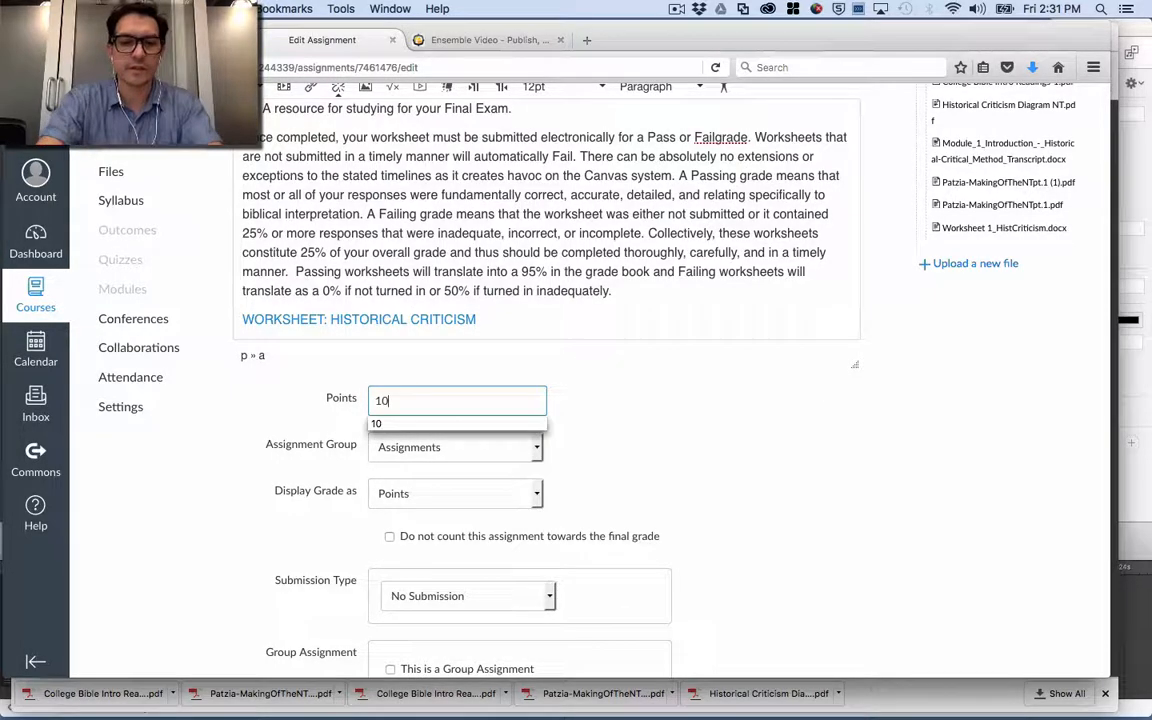
click(635, 442)
Create a new assignment group named "Worksheets" for this assignment
scroll(635, 442, down, 3)
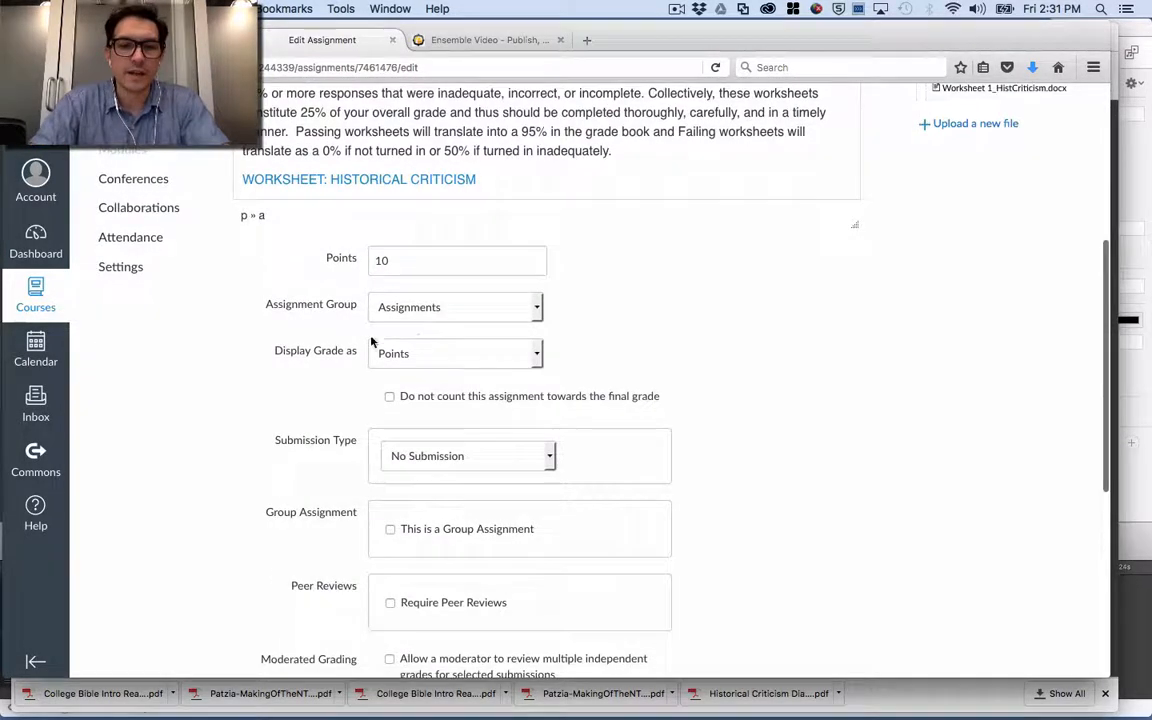
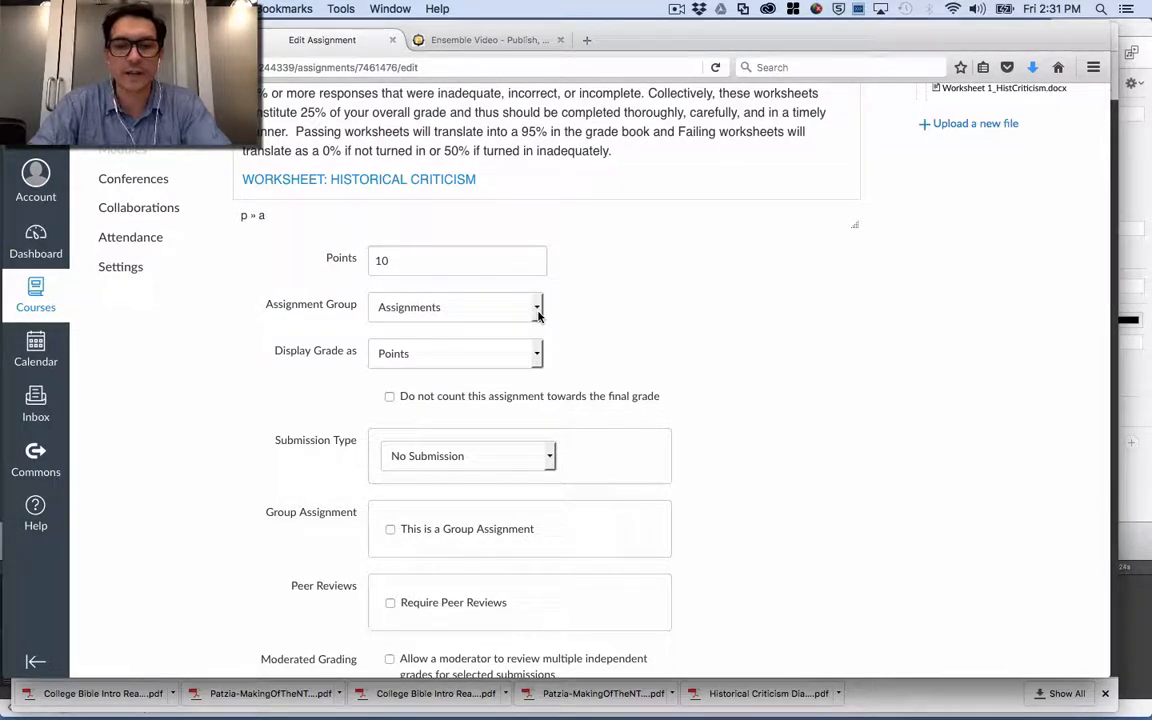
click(529, 312)
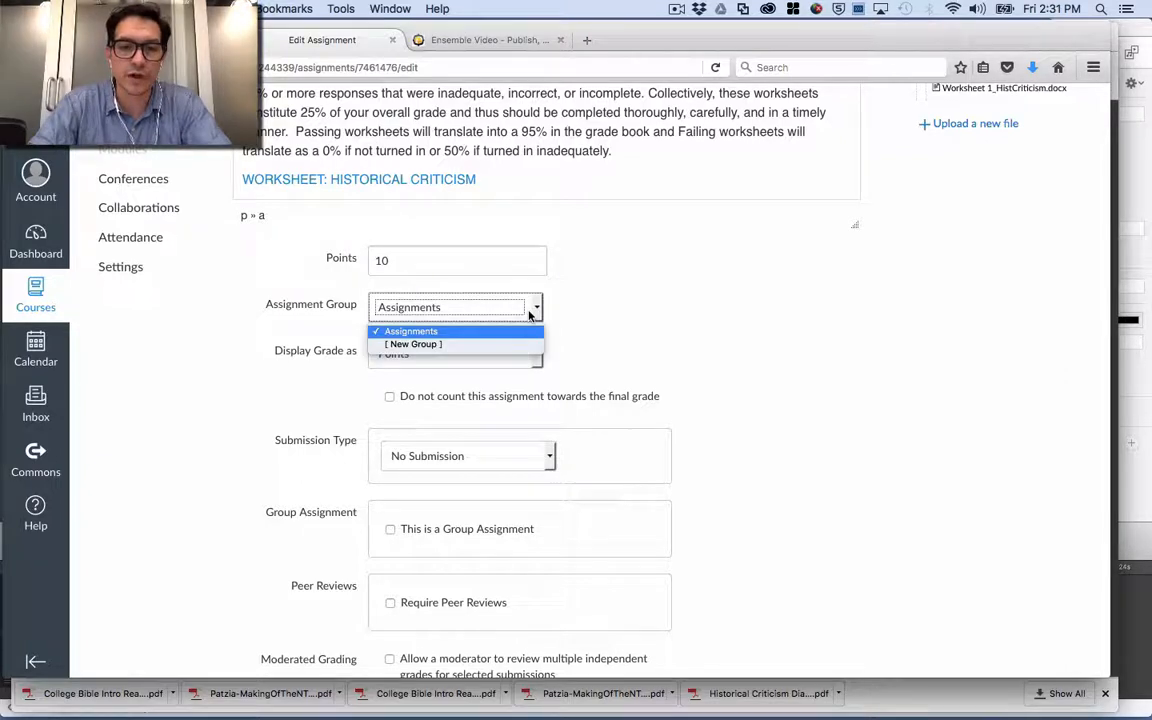
click(486, 346)
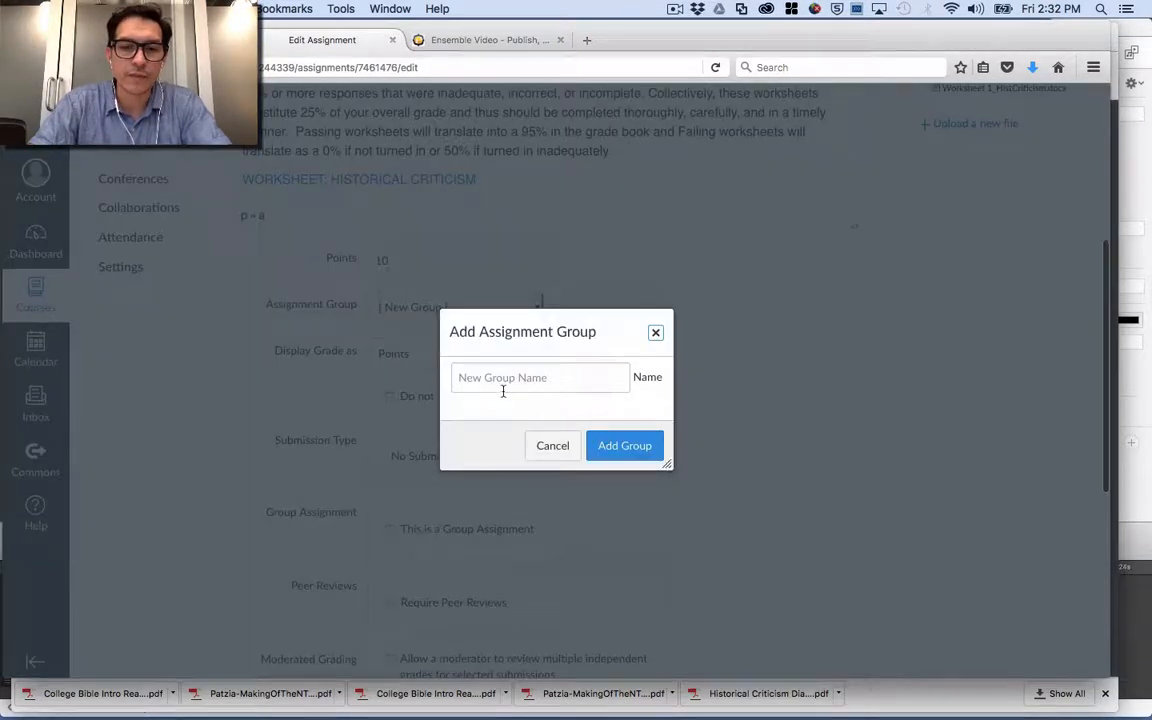
click(497, 379)
text(Worksheets)
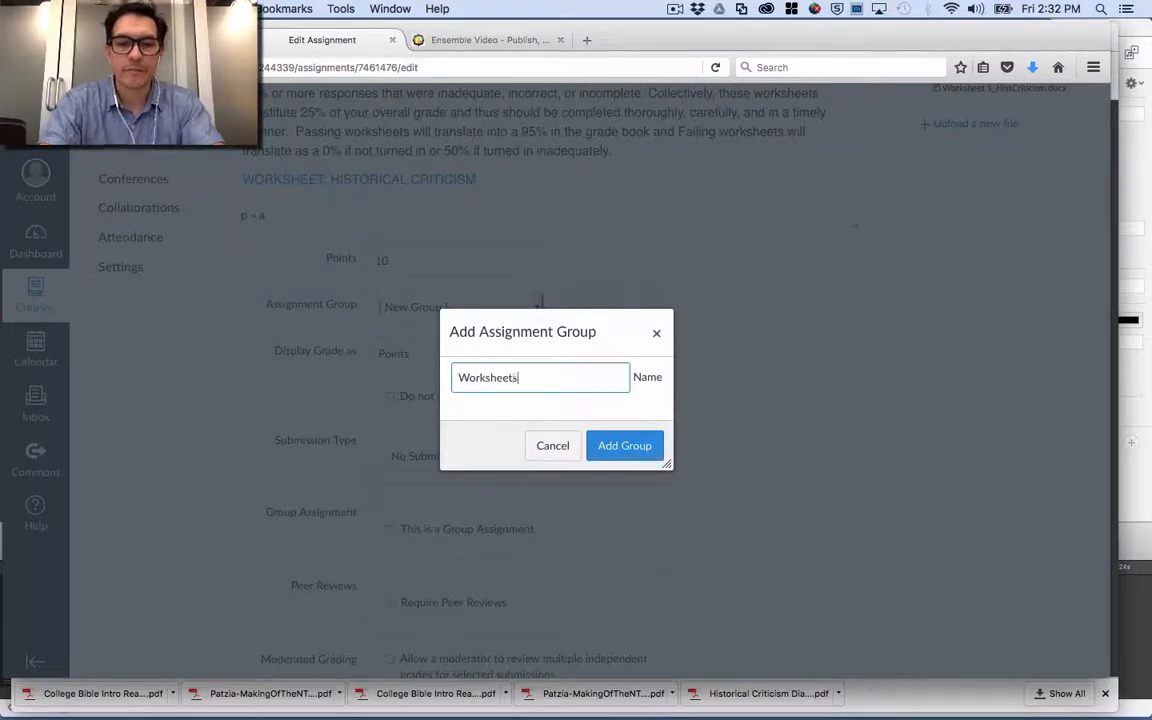
click(598, 446)
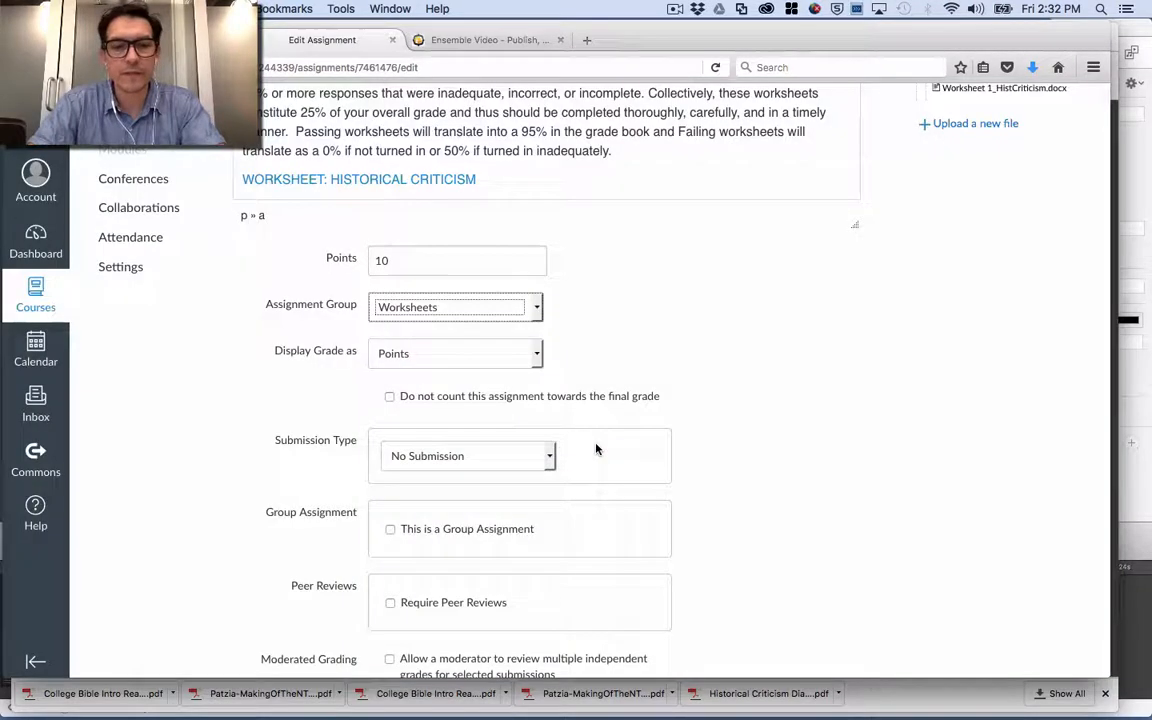
Try out the Online and On Paper submission types for the assignment
scroll(663, 350, up, 3)
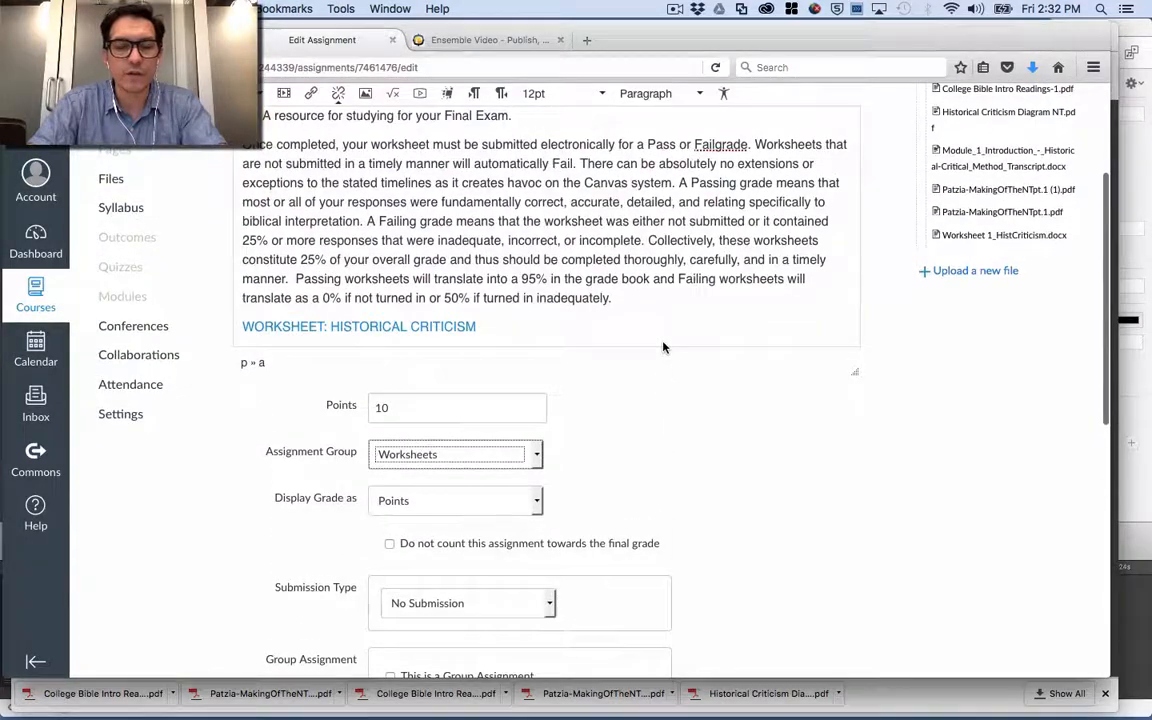
scroll(666, 465, up, 1)
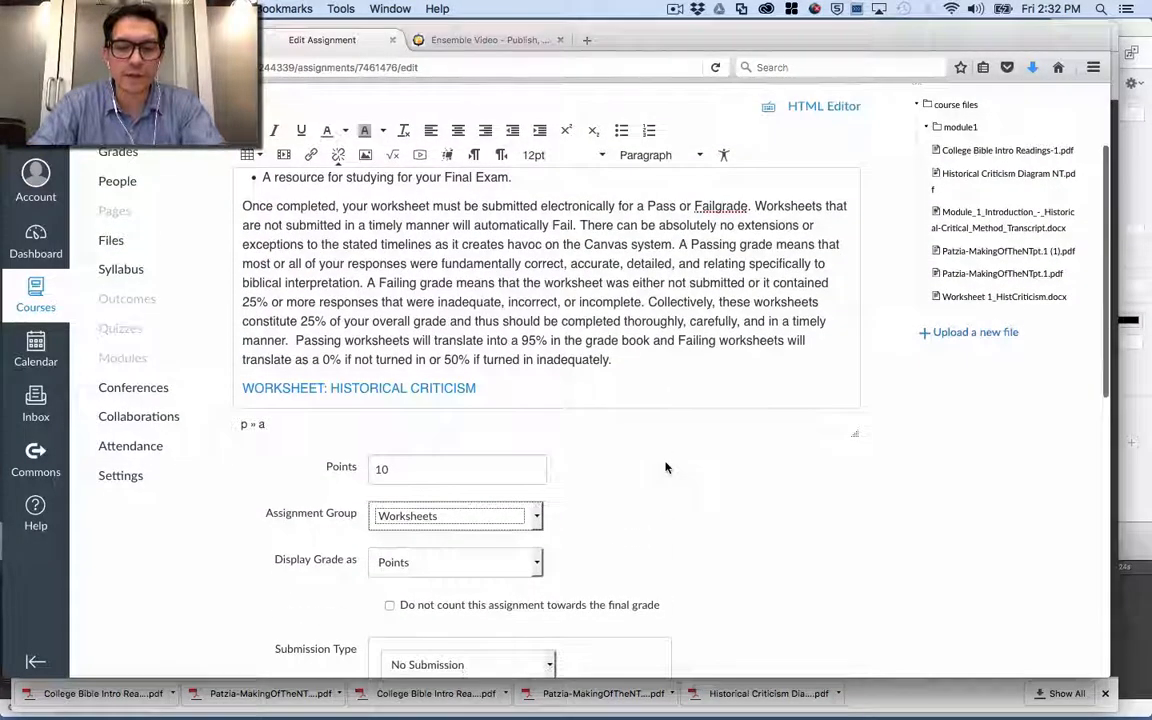
scroll(666, 468, down, 1)
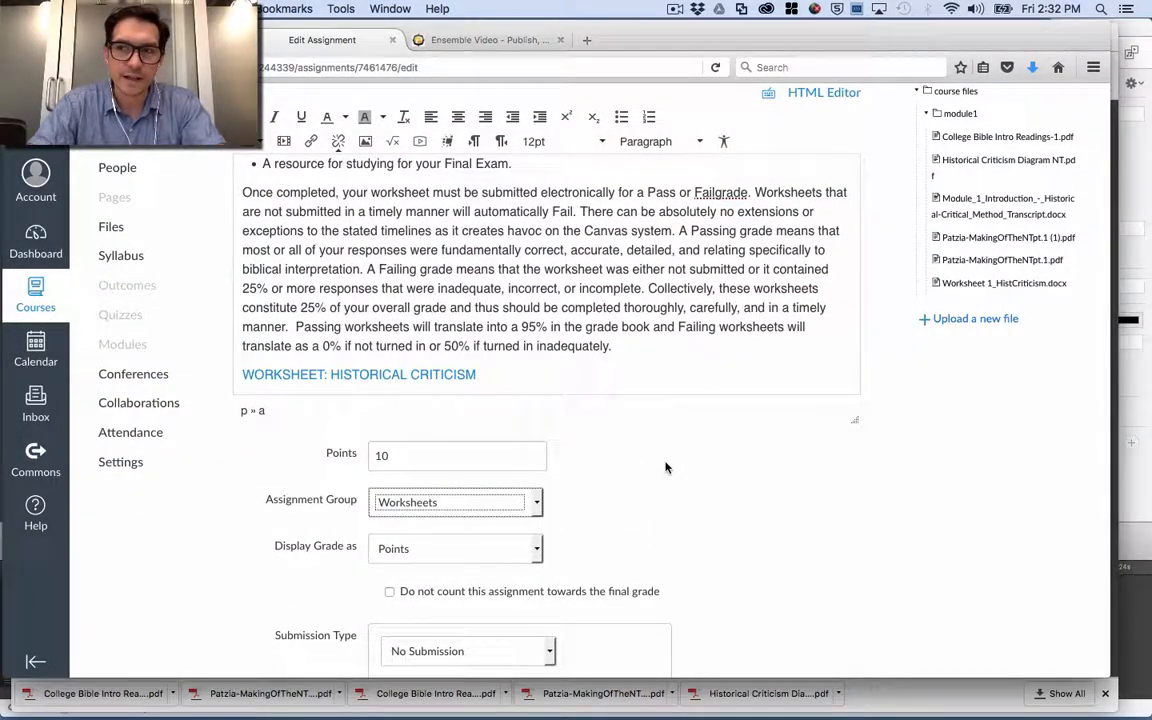
scroll(666, 468, down, 1)
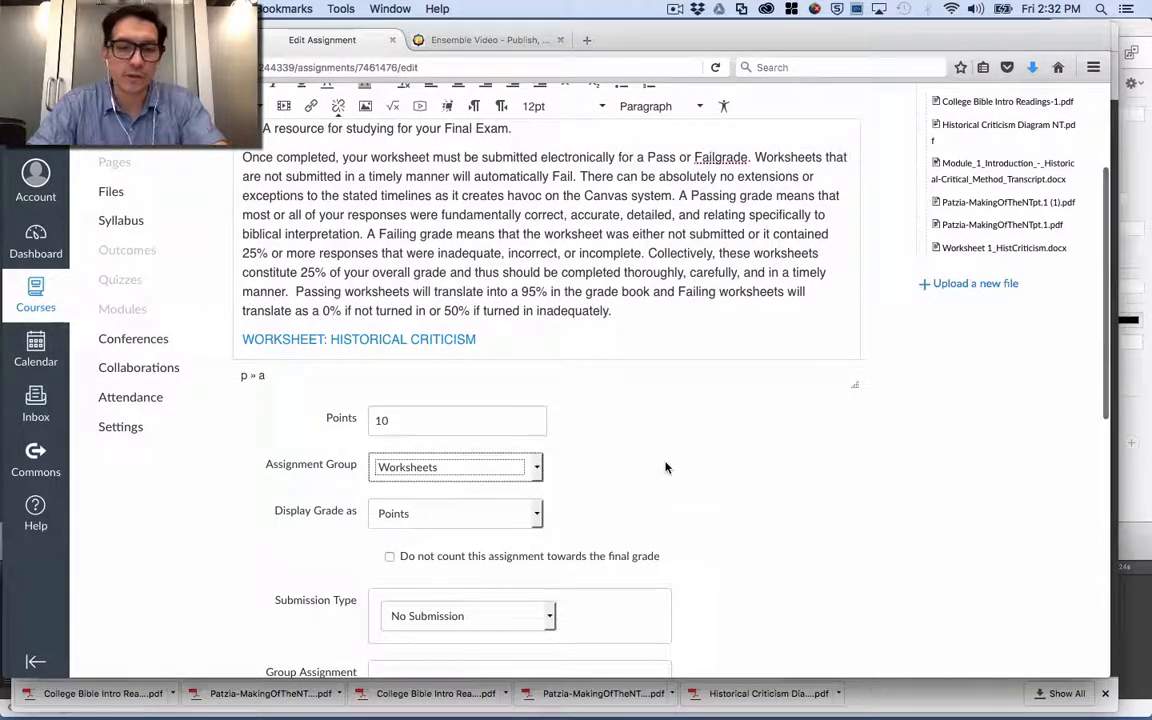
scroll(666, 467, down, 4)
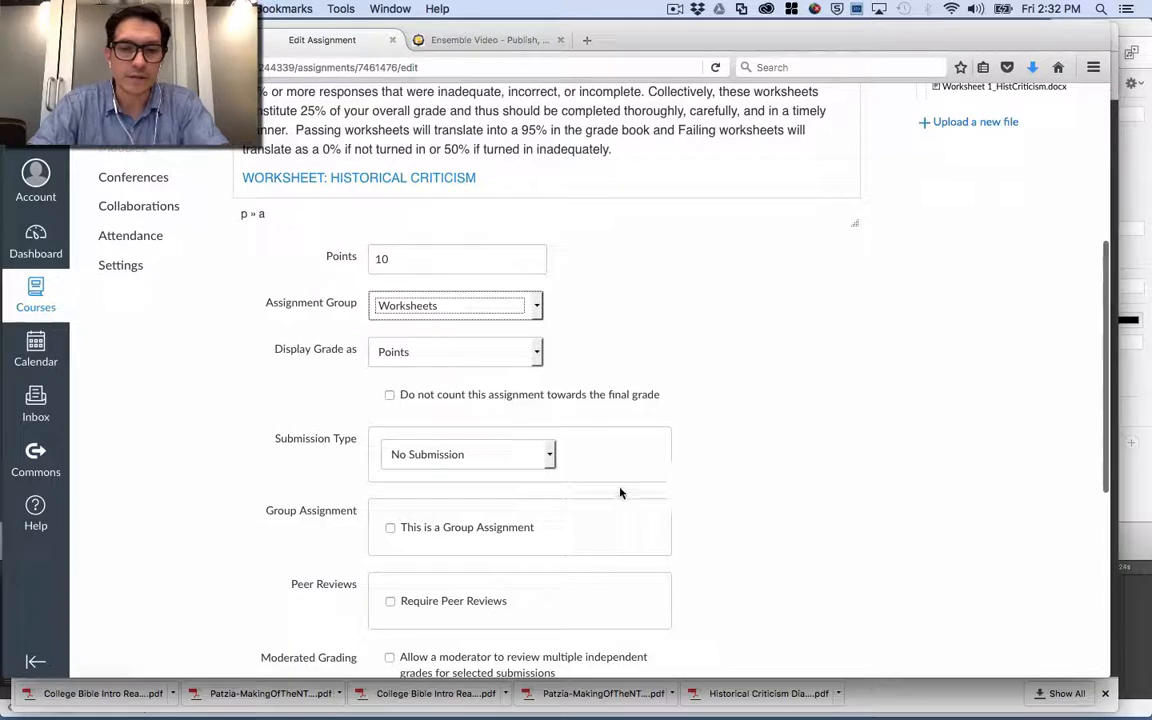
scroll(630, 482, down, 2)
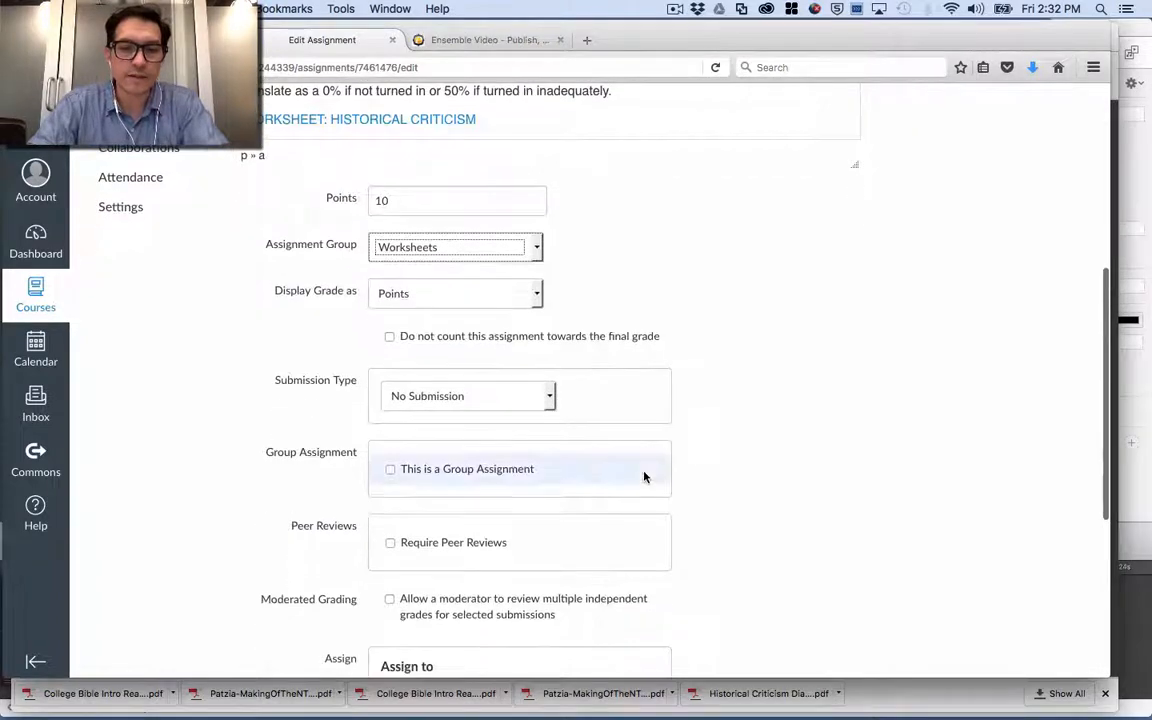
click(551, 398)
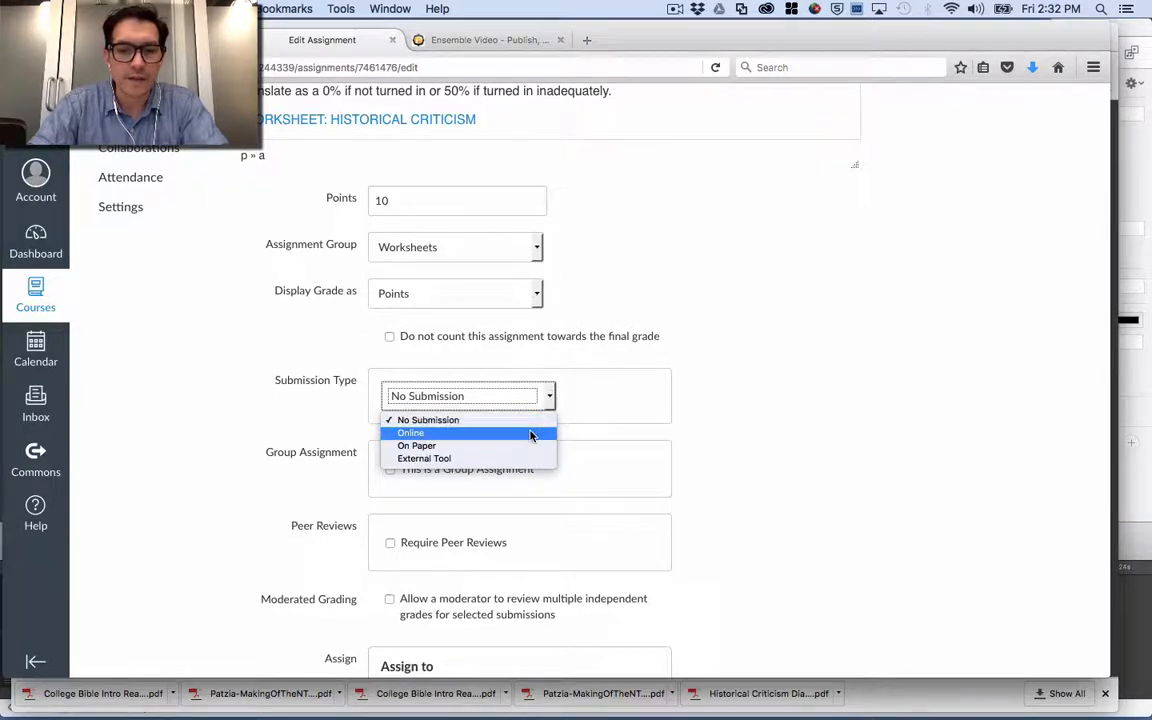
click(531, 436)
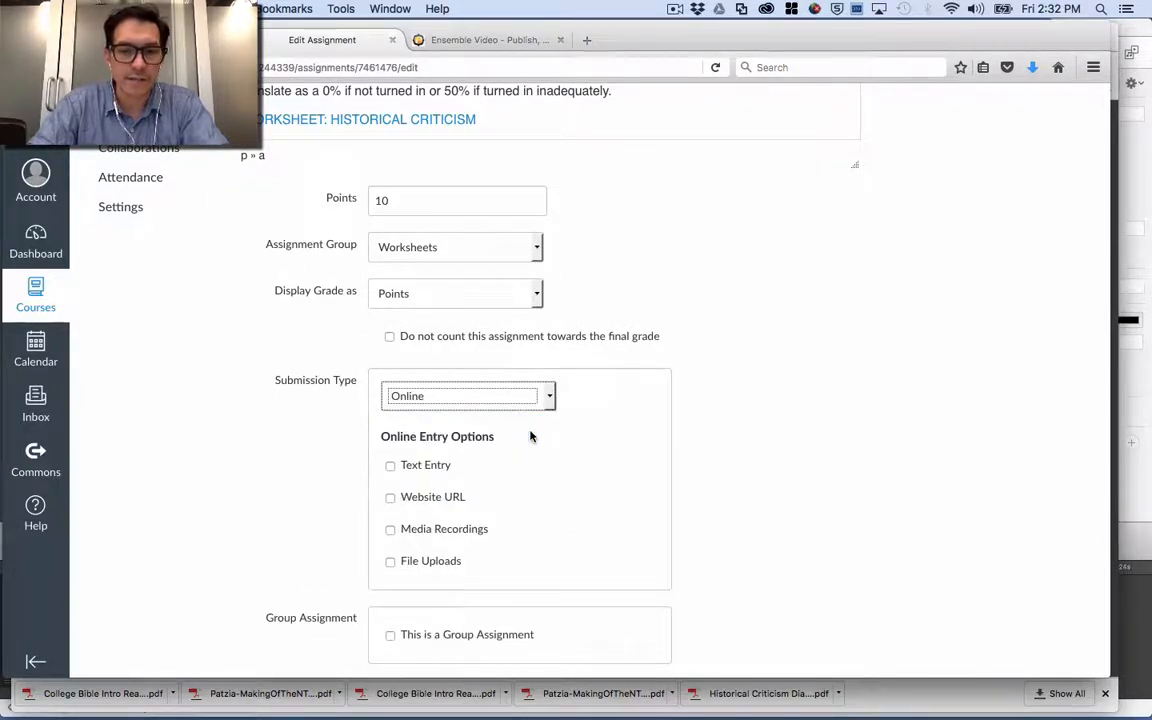
click(521, 402)
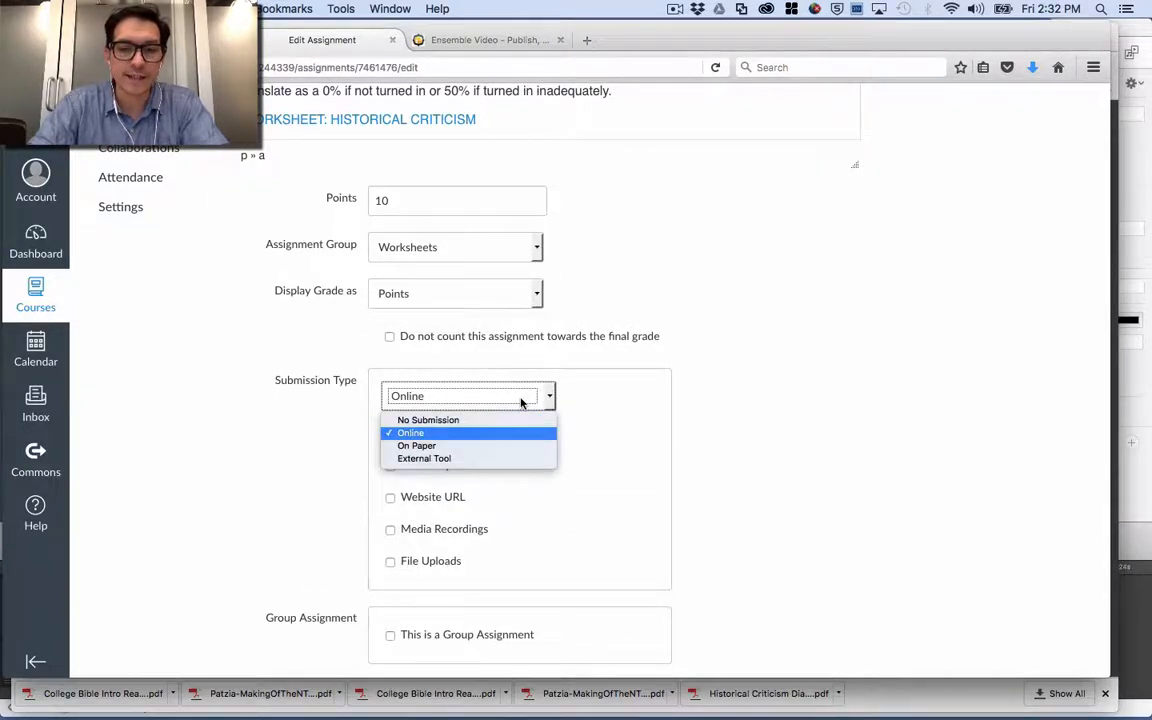
click(492, 447)
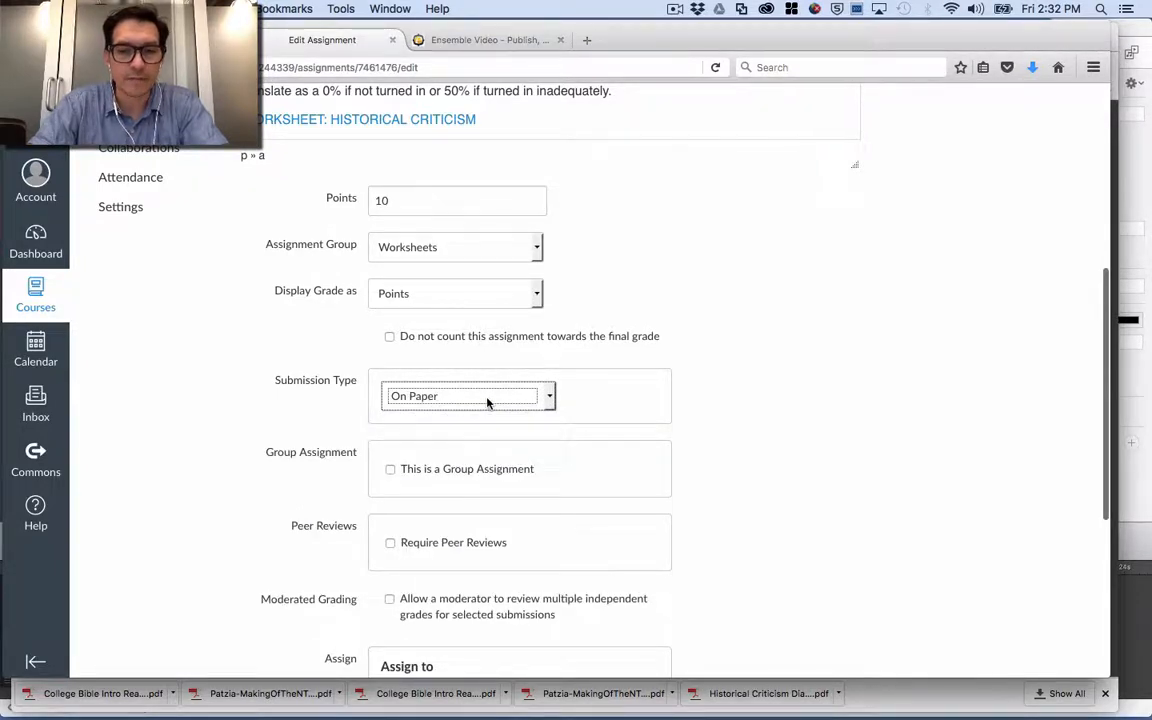
Set the submission type to Online and allow File Uploads as the entry option
click(486, 401)
click(465, 430)
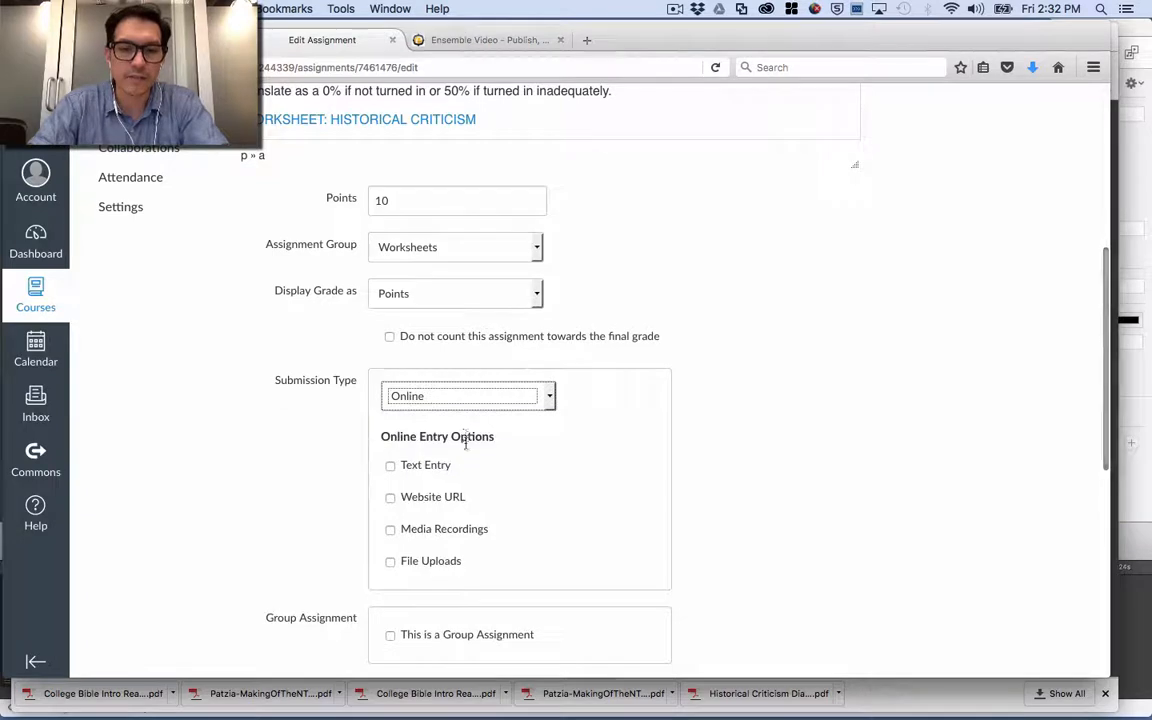
click(389, 561)
Set the assignment's due date for everyone to Nov 17 at 11:59pm
scroll(460, 571, down, 2)
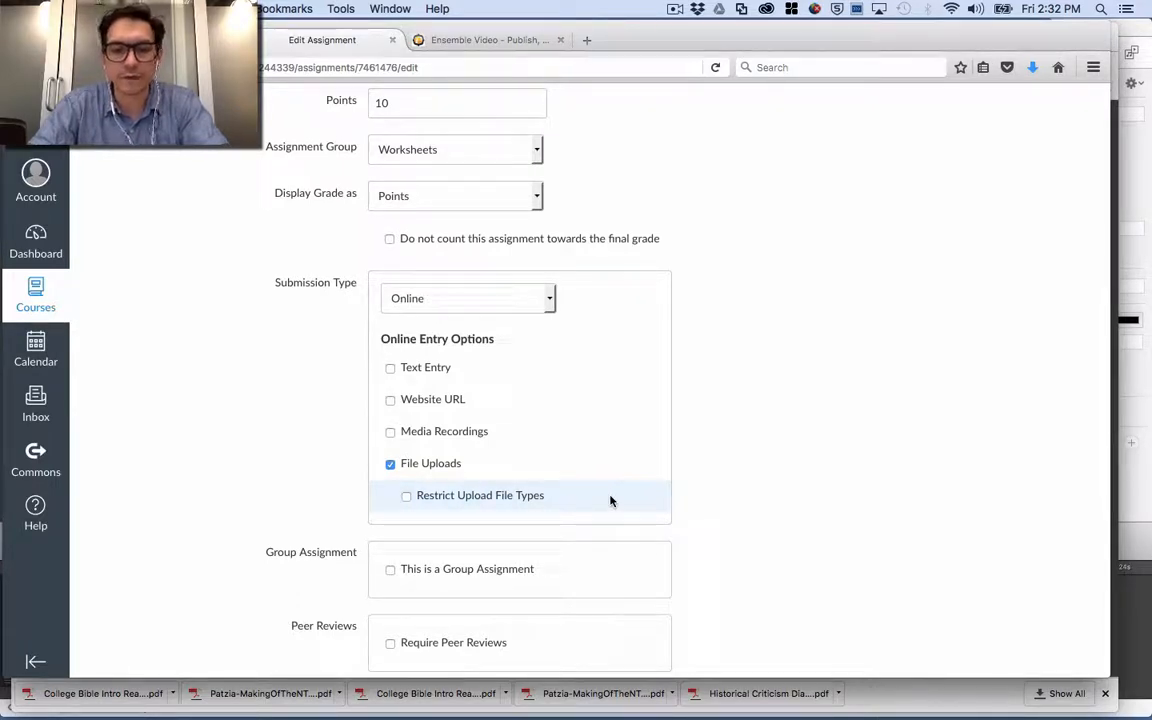
scroll(611, 501, down, 1)
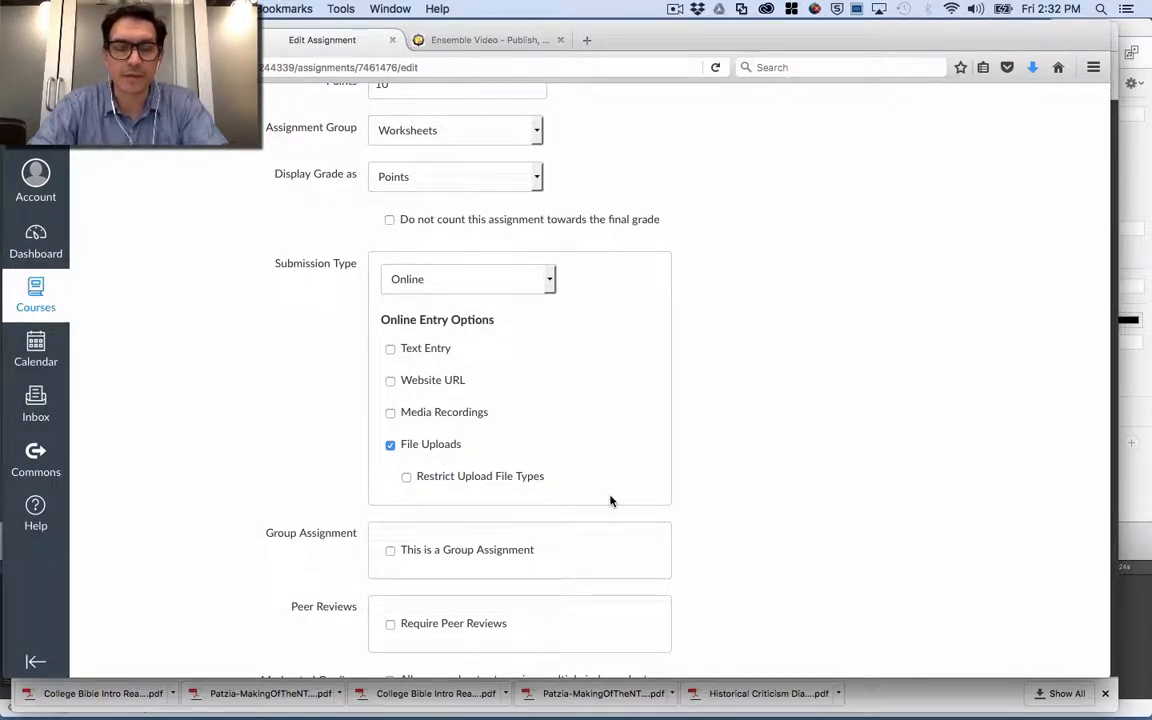
scroll(611, 501, down, 5)
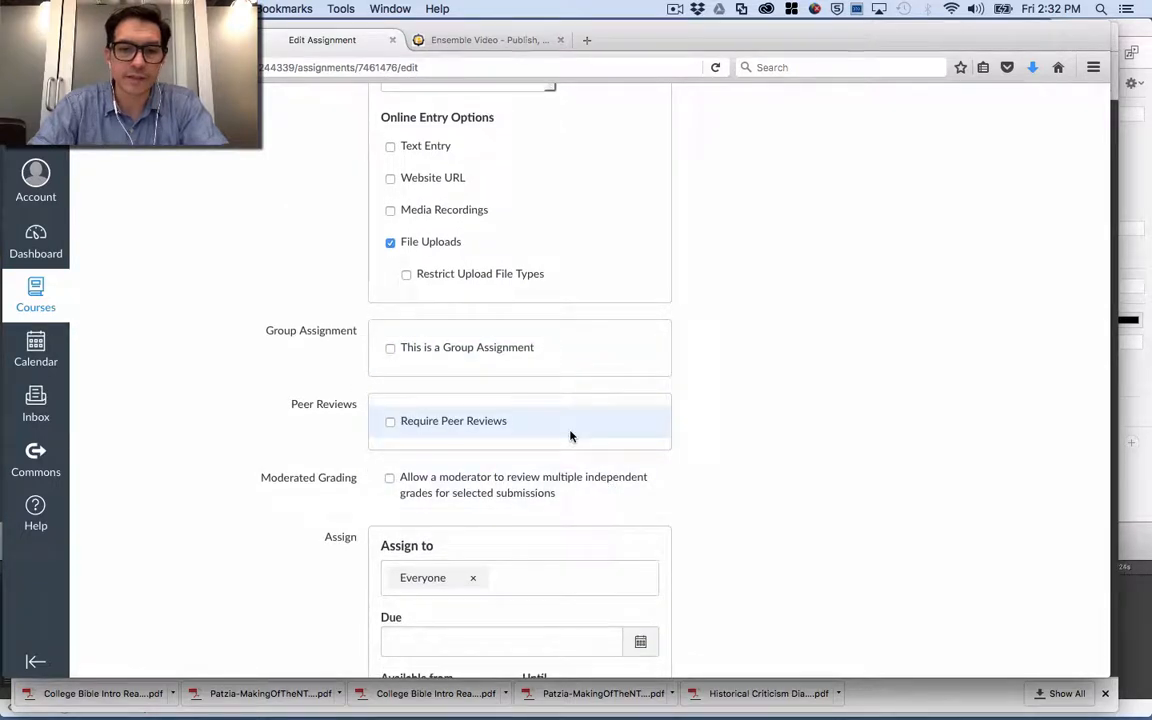
scroll(569, 428, down, 5)
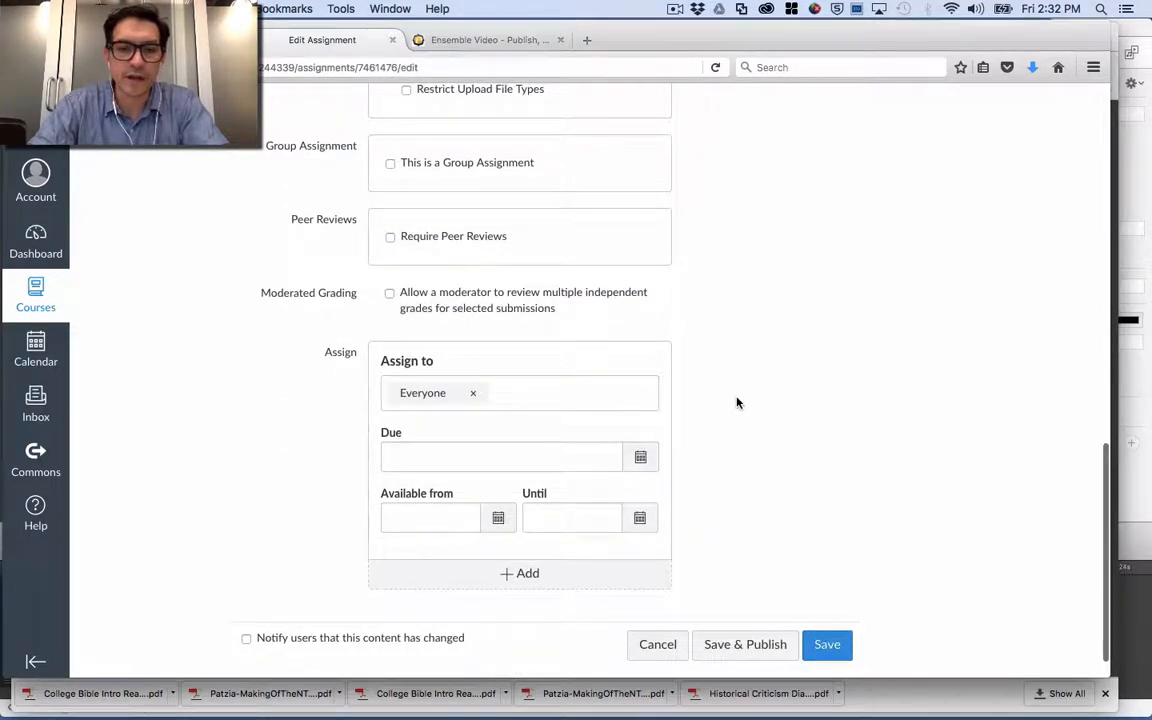
click(640, 457)
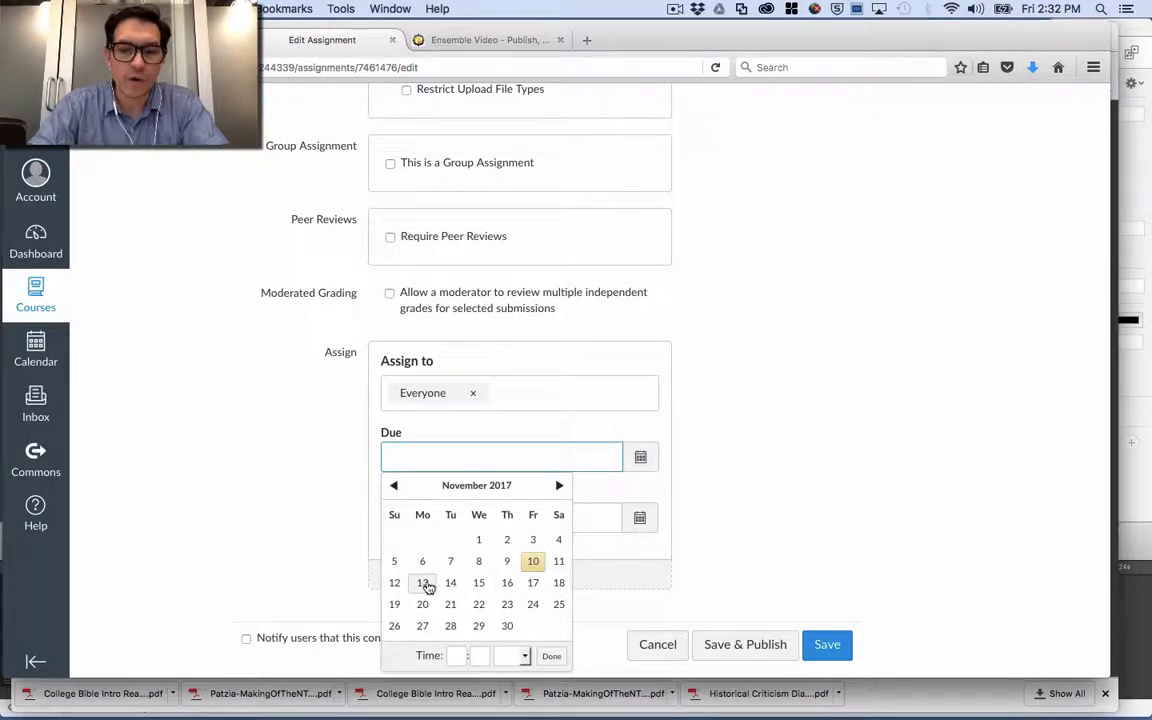
click(534, 585)
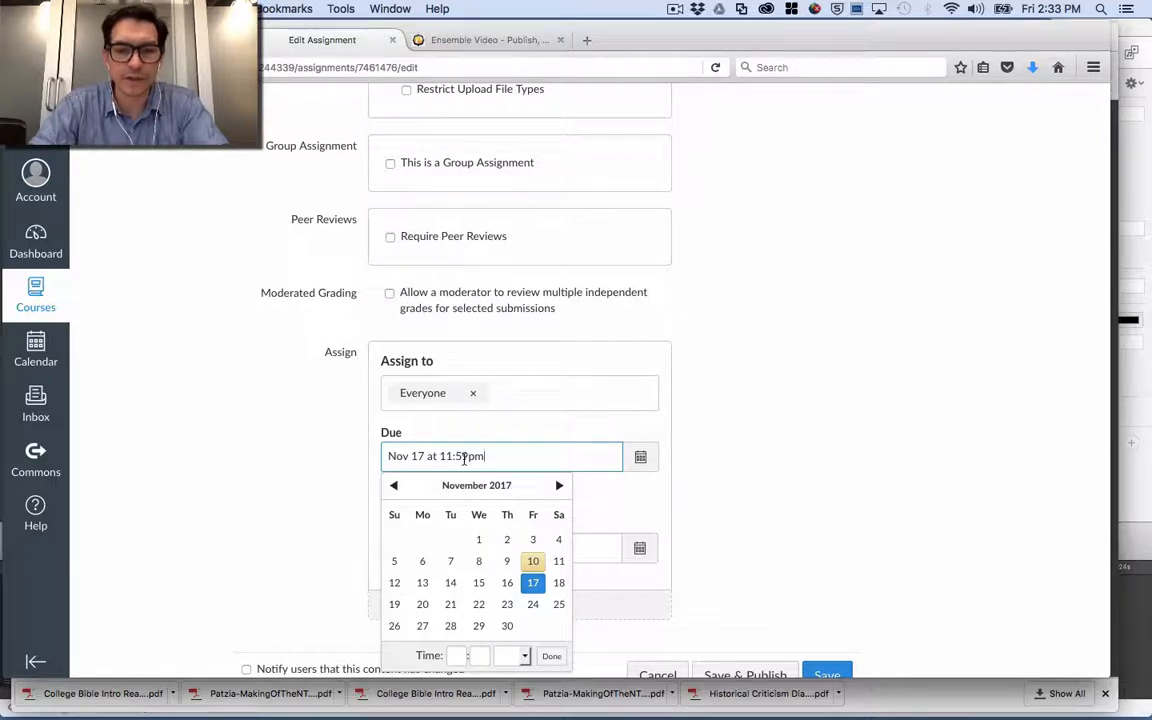
click(549, 657)
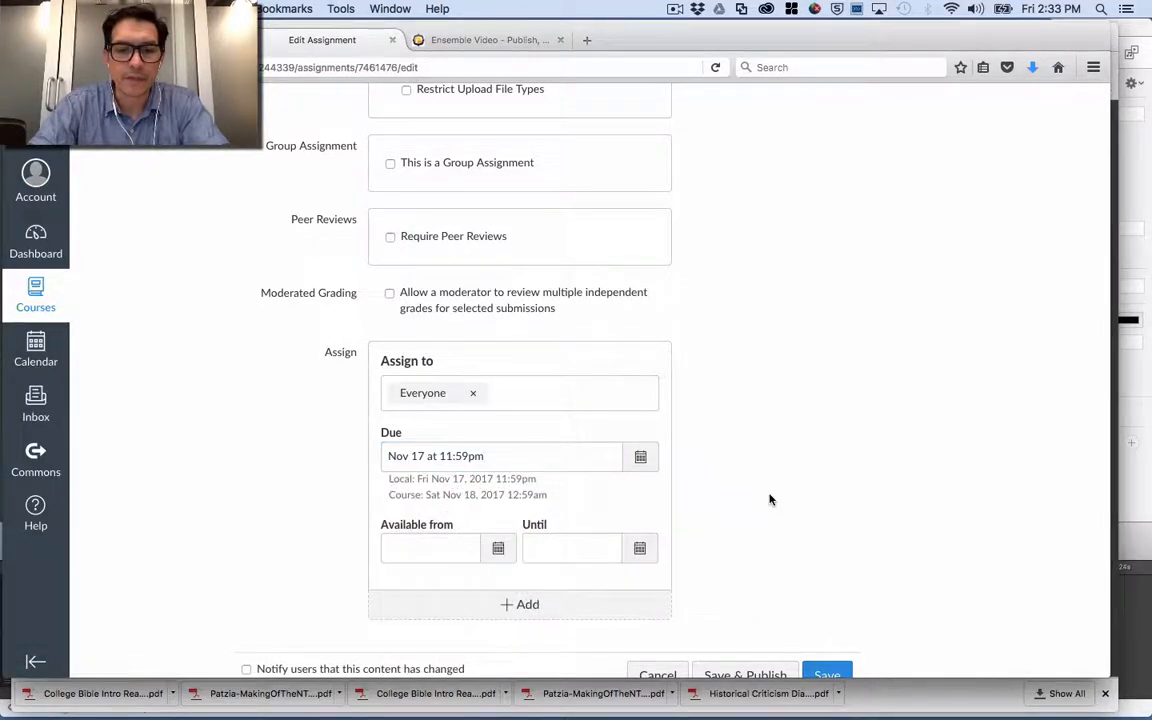
Open the calendar for the assignment's Until availability date
scroll(770, 499, down, 2)
right_click(770, 499)
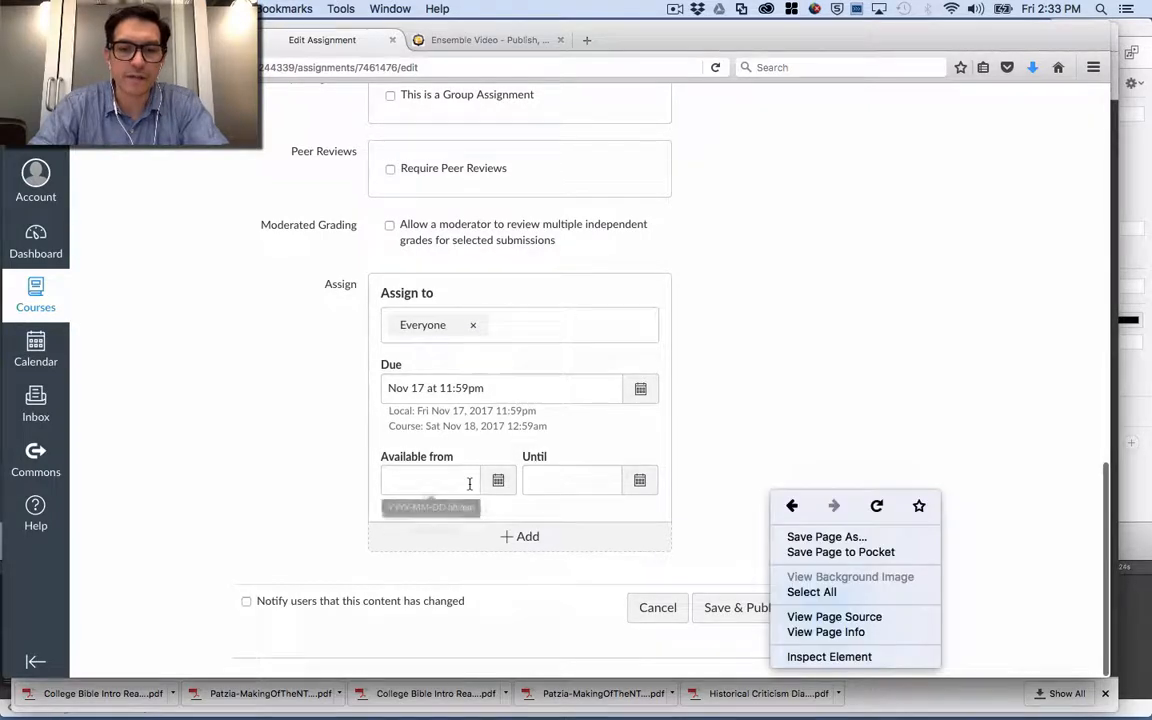
click(640, 486)
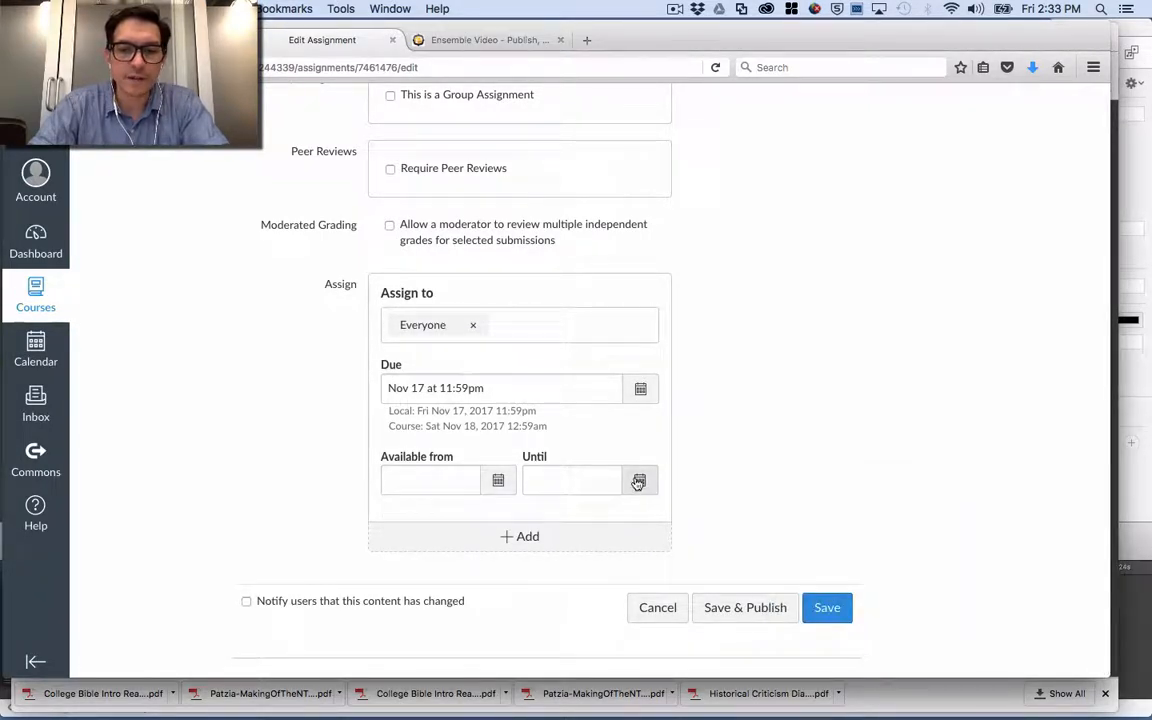
Set the assignment's availability to end on Nov 18 at 11:59pm and save the assignment without publishing it
click(638, 482)
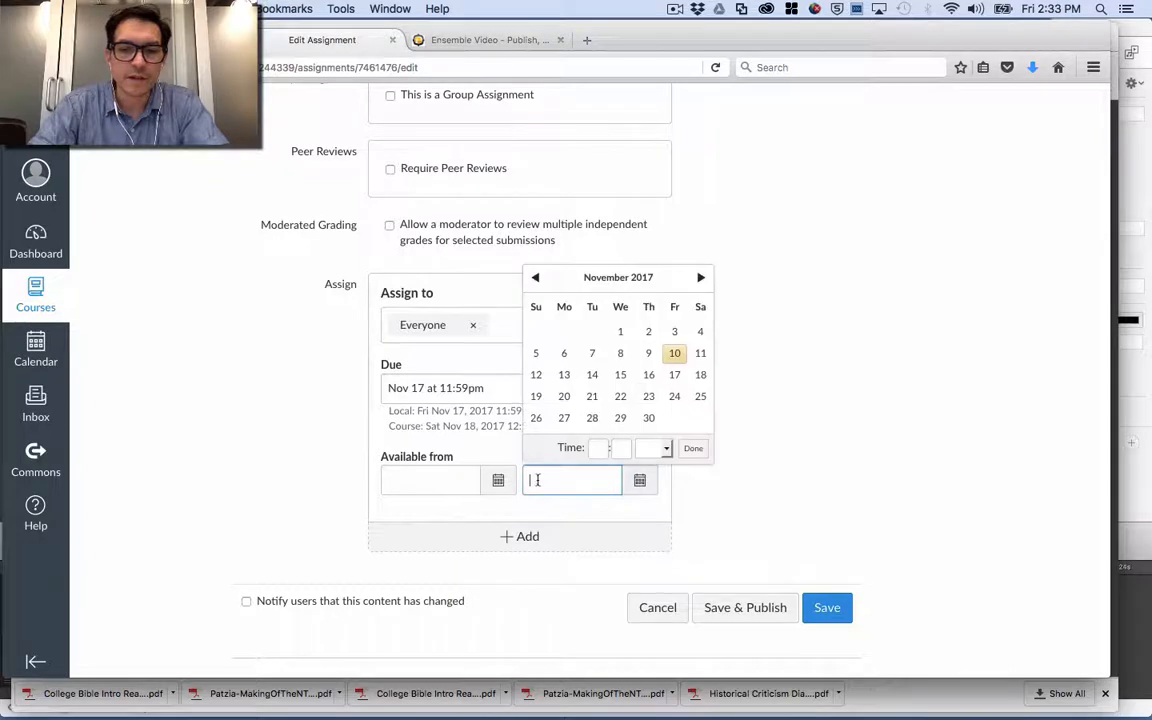
click(700, 377)
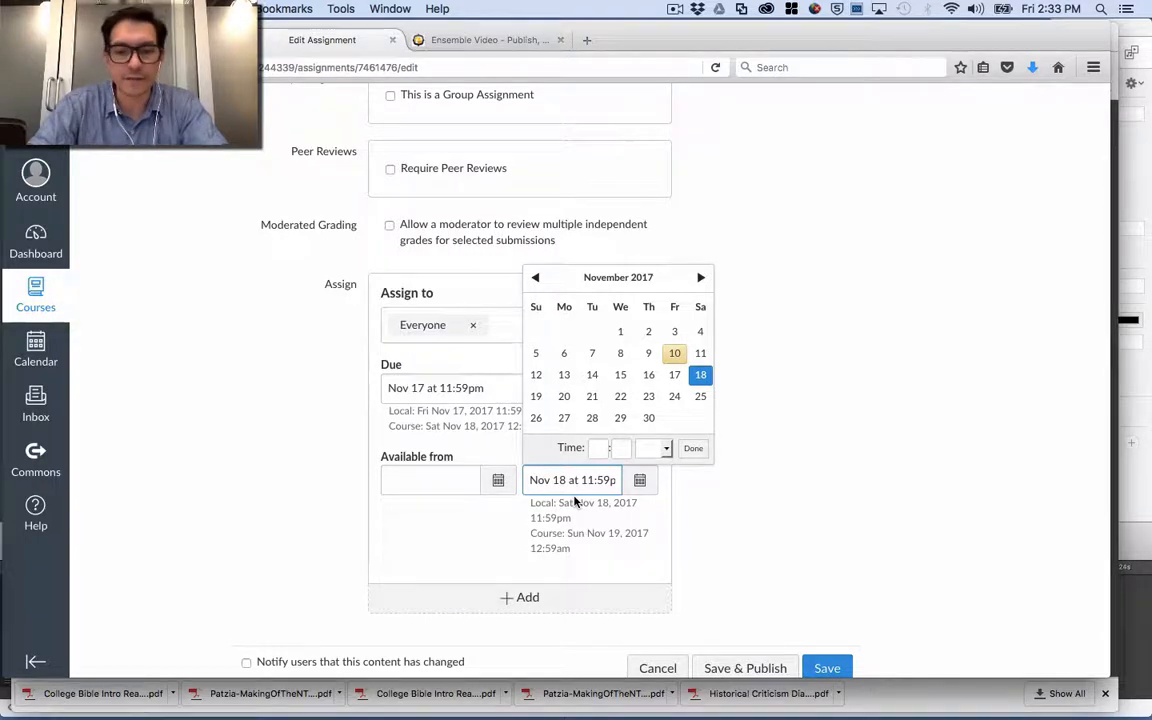
click(691, 451)
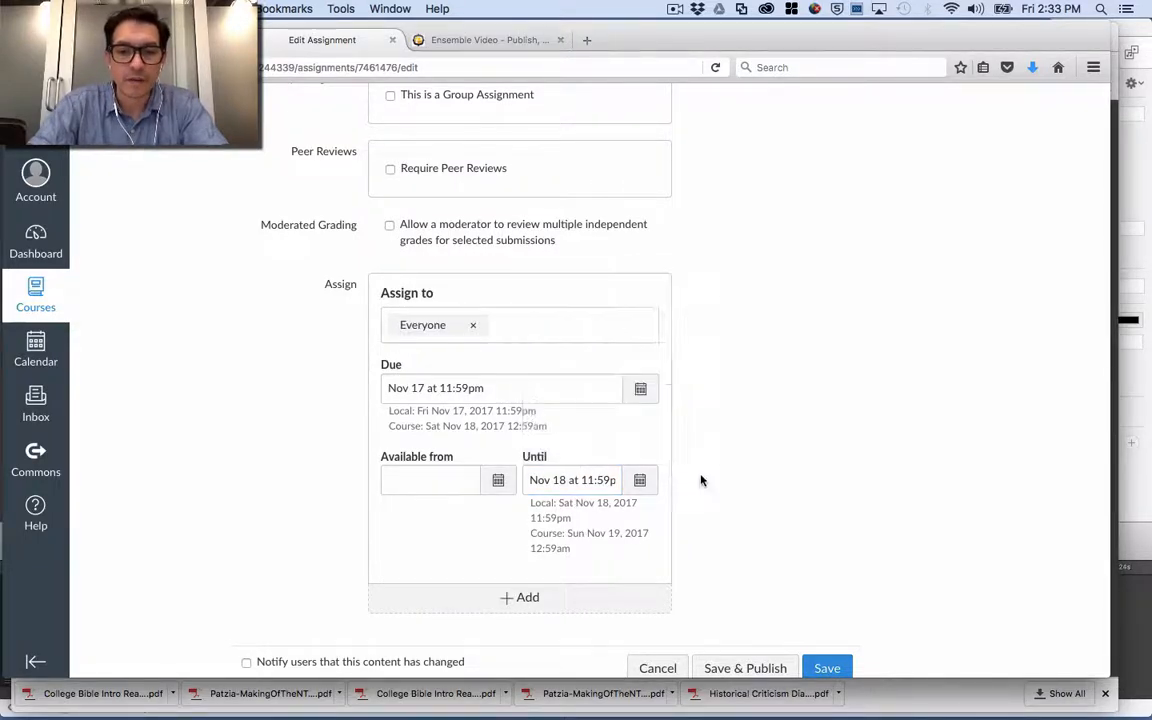
scroll(700, 592, down, 2)
click(820, 607)
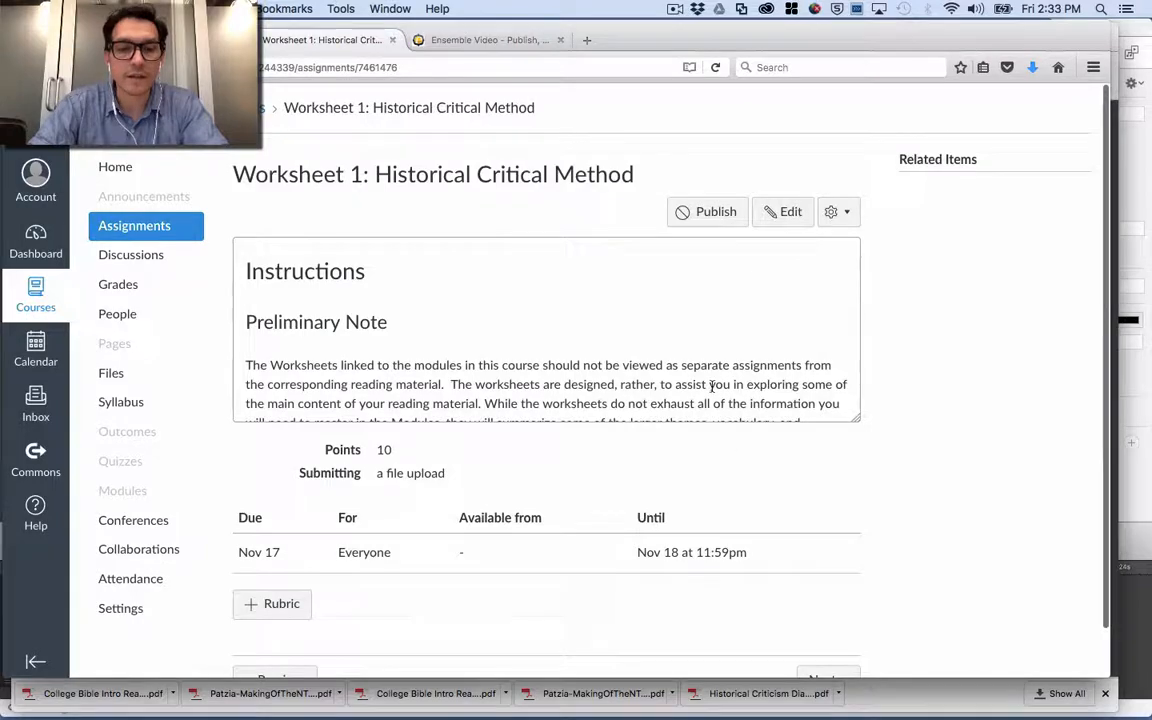
Review the saved assignment's instructions from the preliminary note to the worksheet link, making the instructions box taller for reading
scroll(712, 392, down, 3)
scroll(712, 392, down, 10)
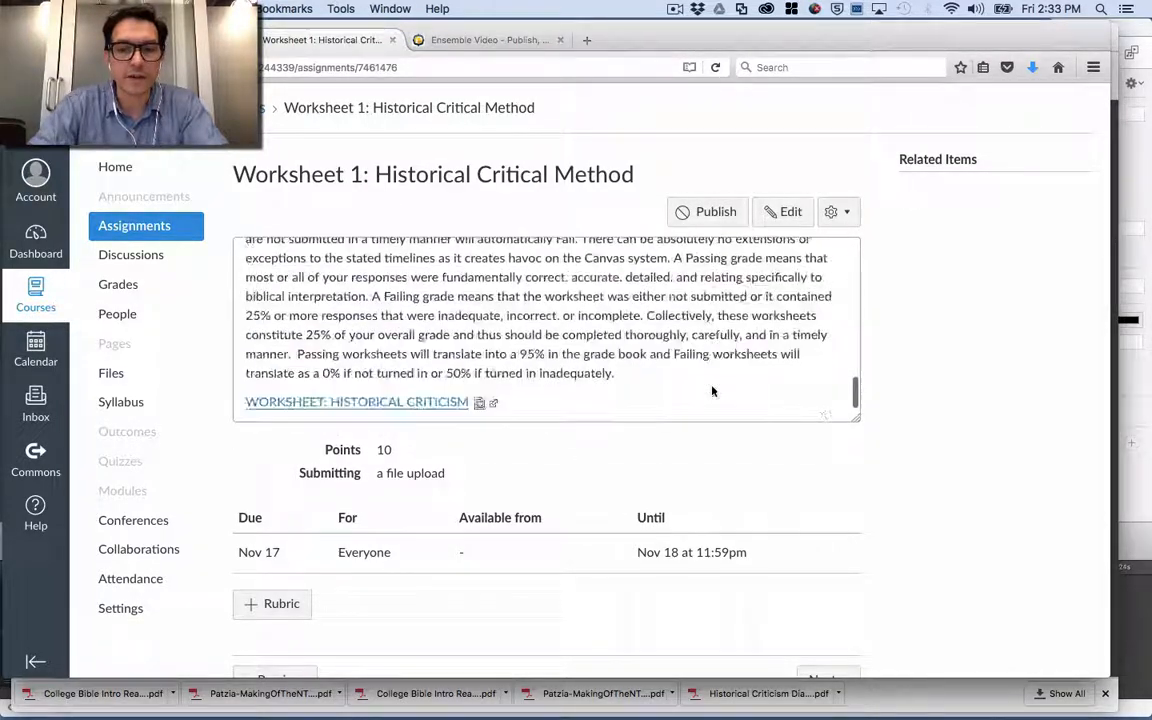
scroll(712, 392, up, 15)
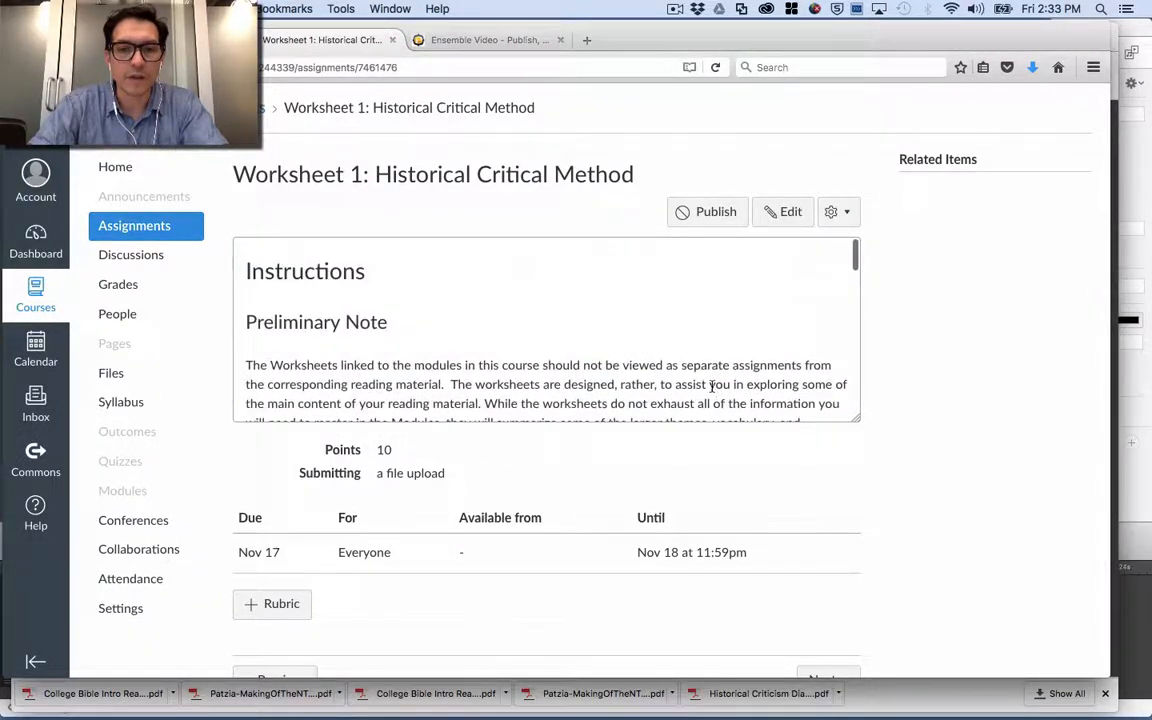
scroll(712, 392, down, 5)
scroll(712, 392, down, 5)
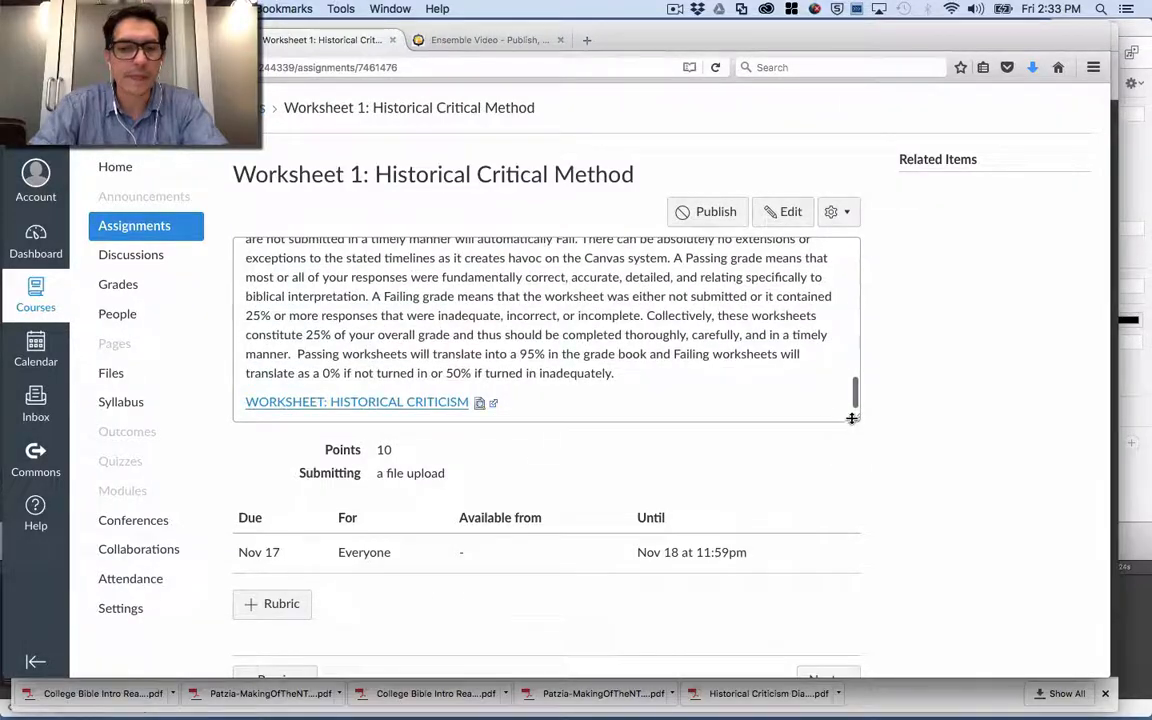
drag(851, 425, 853, 575)
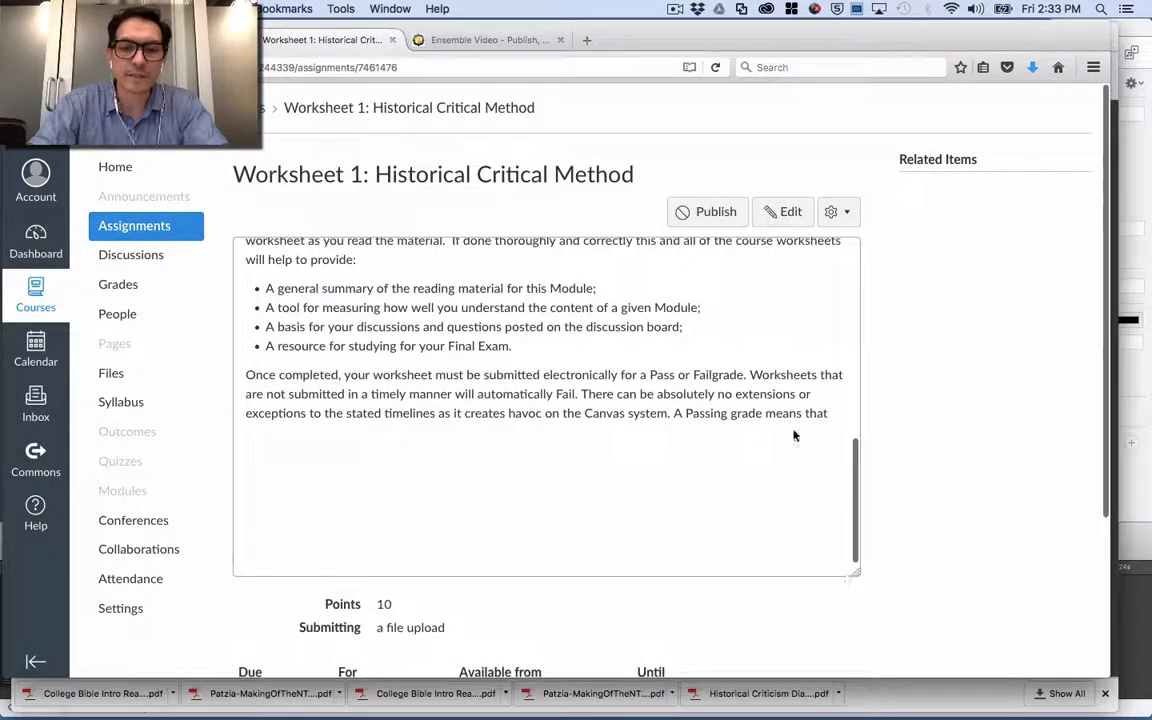
scroll(768, 398, up, 10)
scroll(780, 375, down, 10)
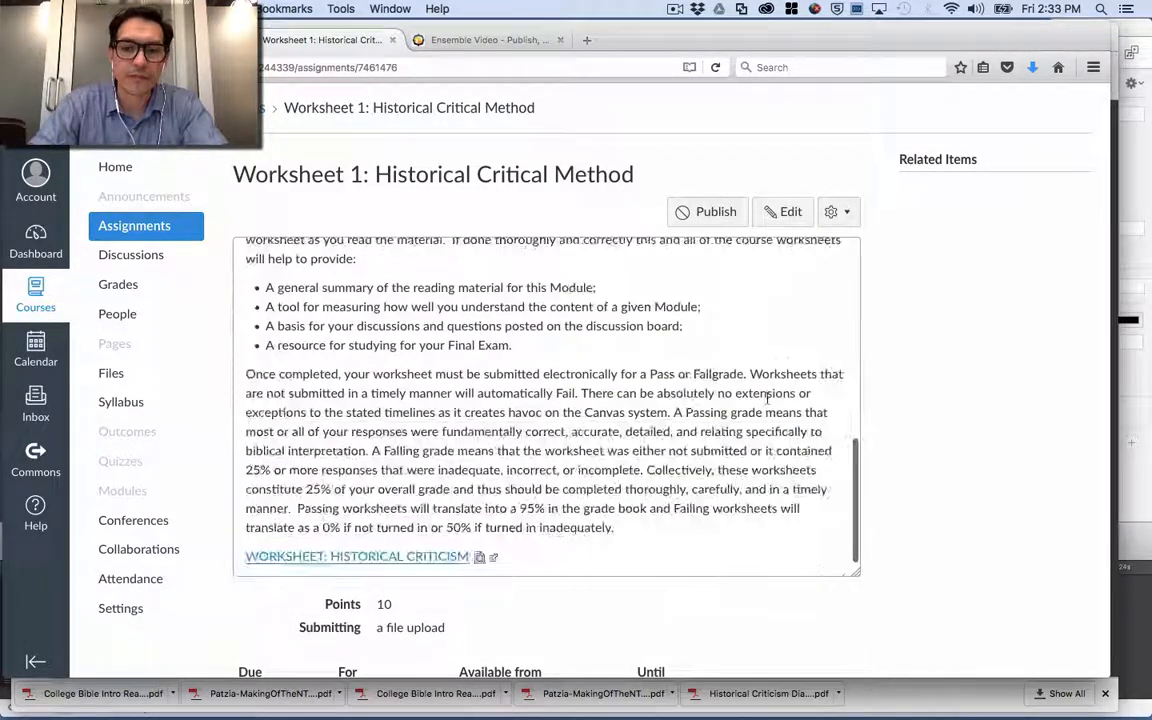
Preview the linked WORKSHEET: HISTORICAL CRITICISM file within the instructions and expand the preview to full screen
click(479, 558)
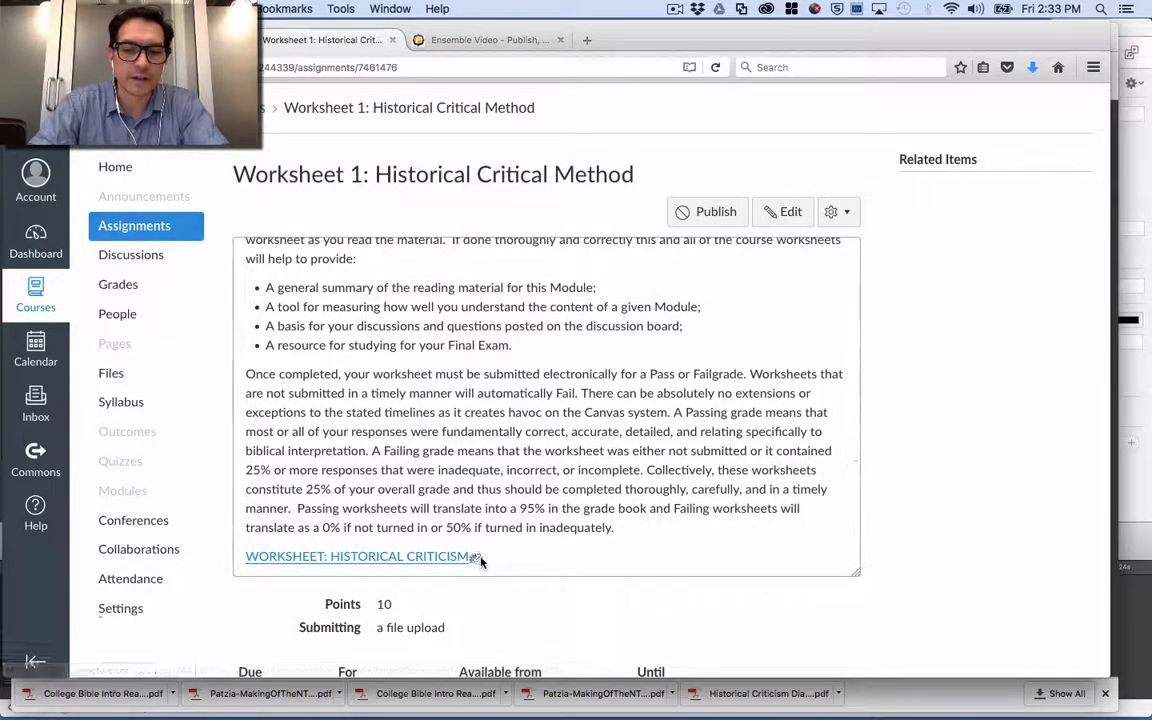
scroll(633, 427, down, 3)
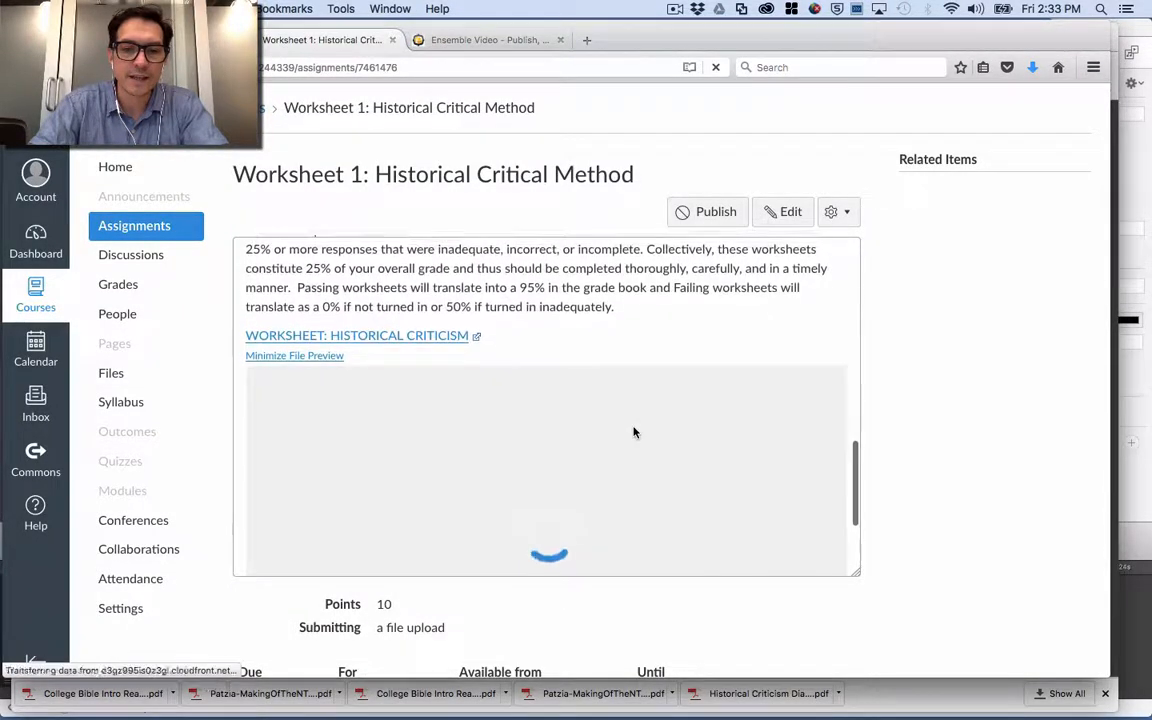
scroll(712, 332, down, 1)
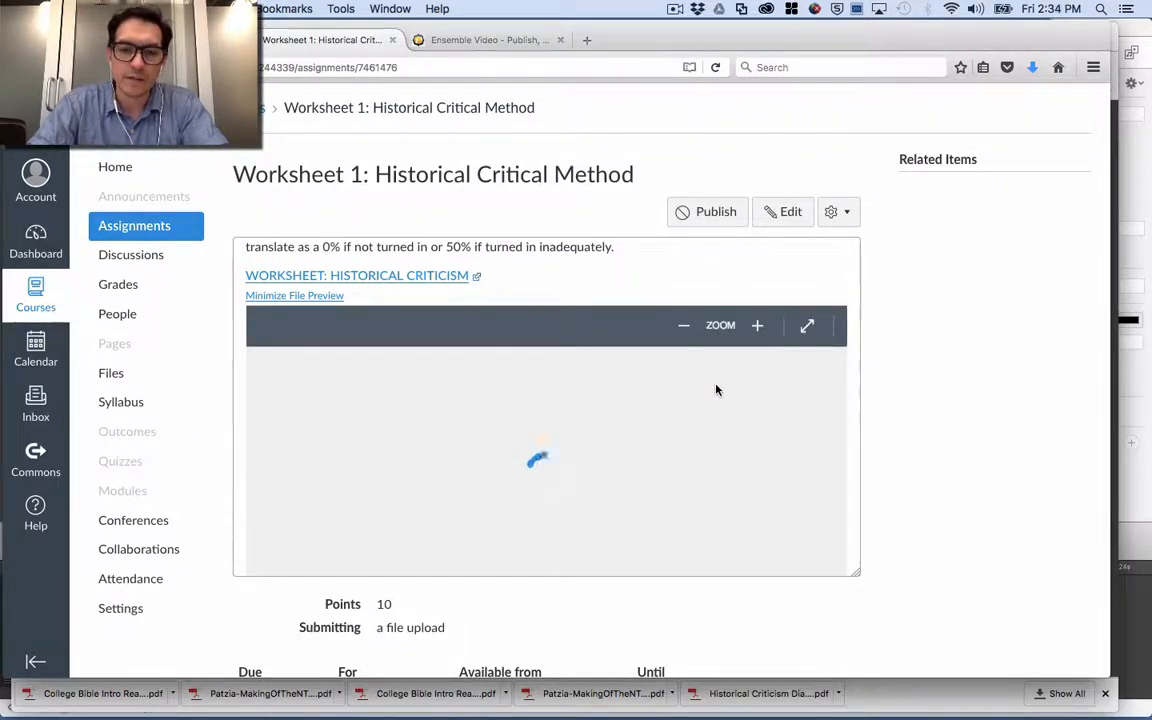
scroll(716, 390, down, 2)
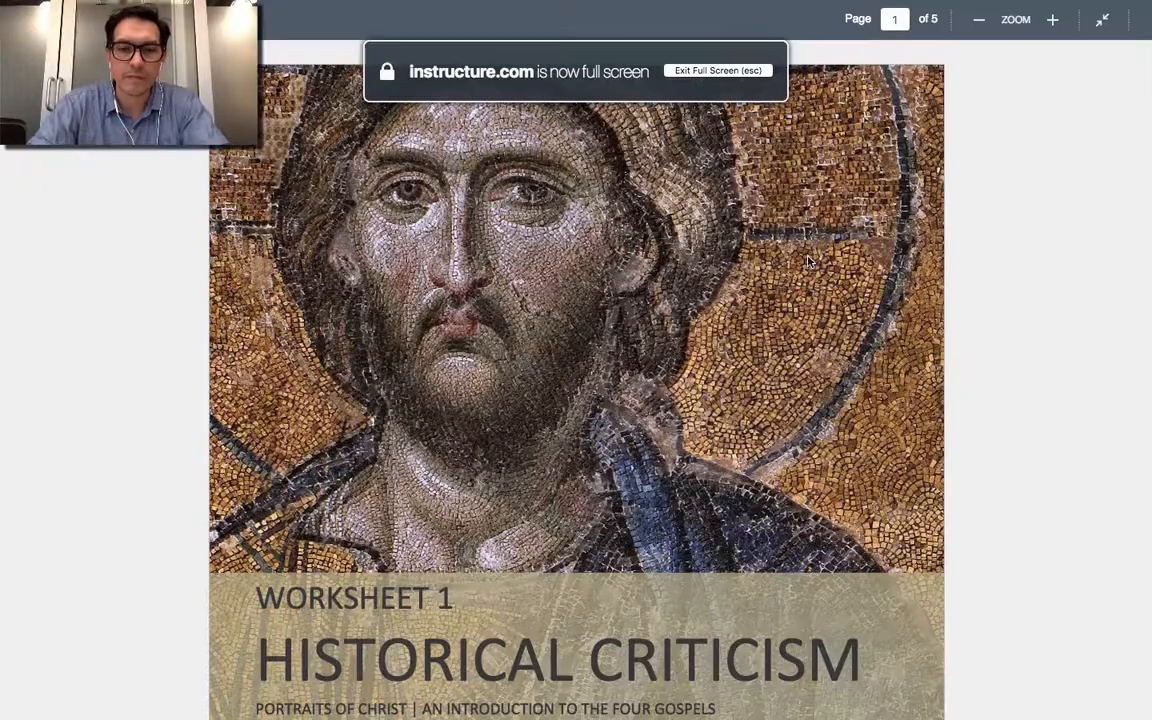
Examine the worksheet's cover, its Defining Terms section and its Exegetical Exercise, returning to the cover page
scroll(803, 390, down, 5)
scroll(798, 403, down, 4)
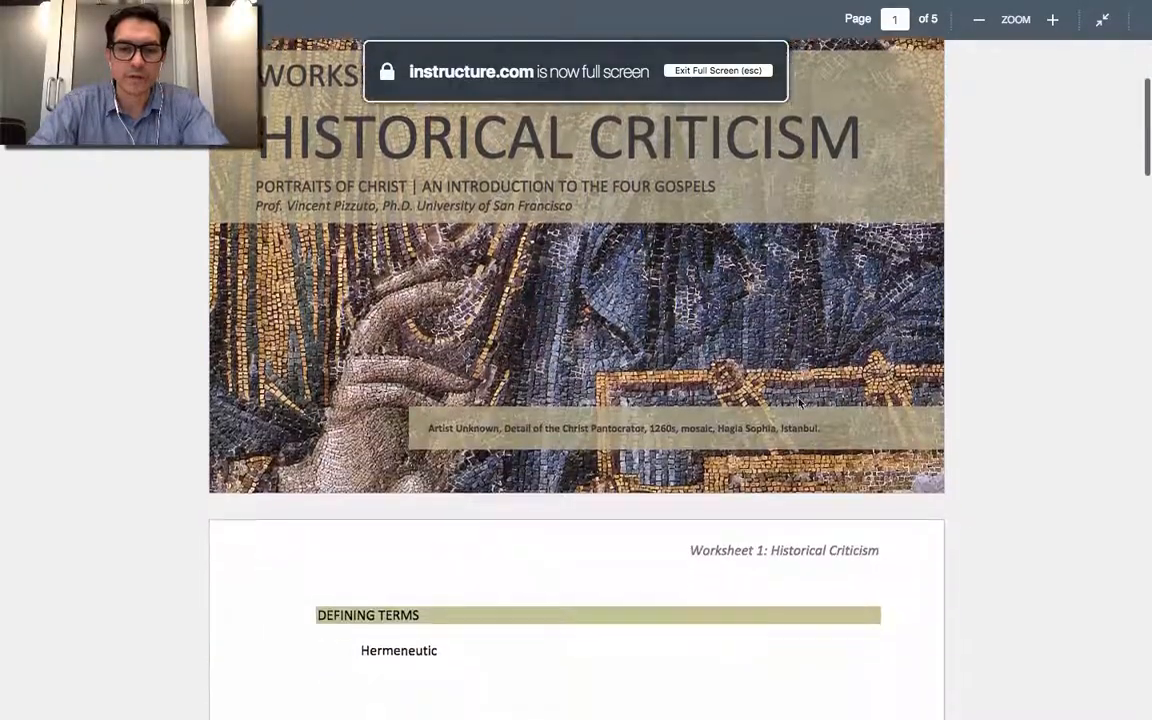
scroll(798, 403, up, 5)
scroll(798, 403, down, 5)
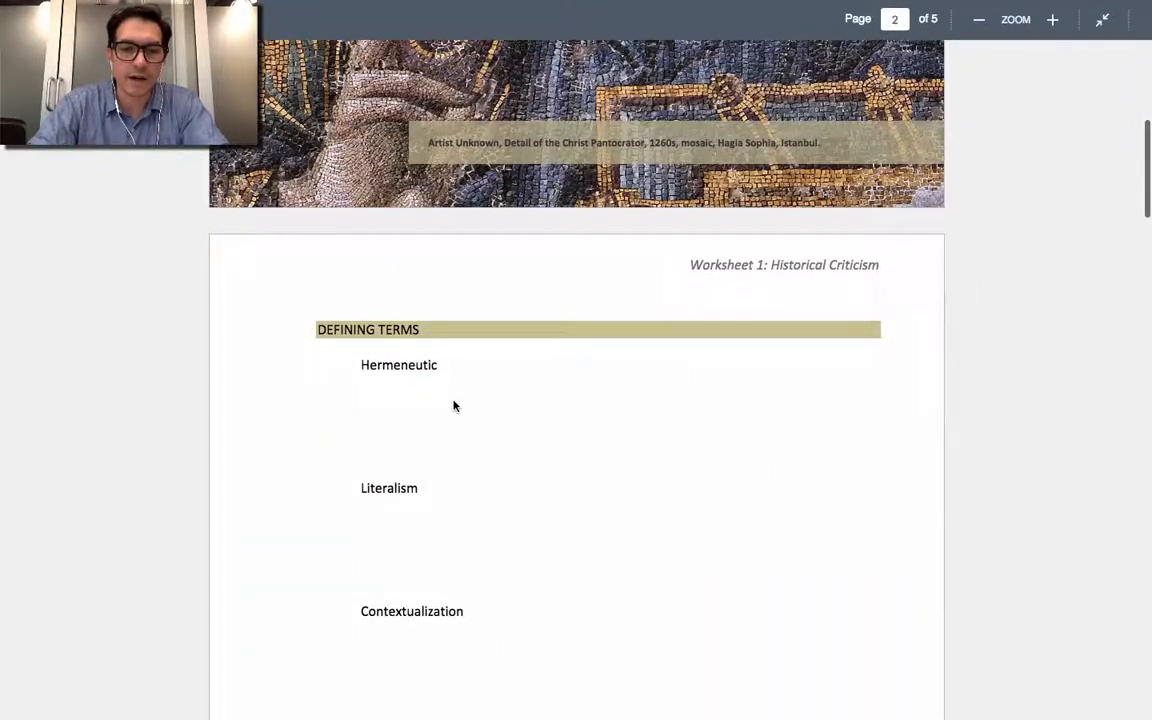
scroll(486, 459, down, 10)
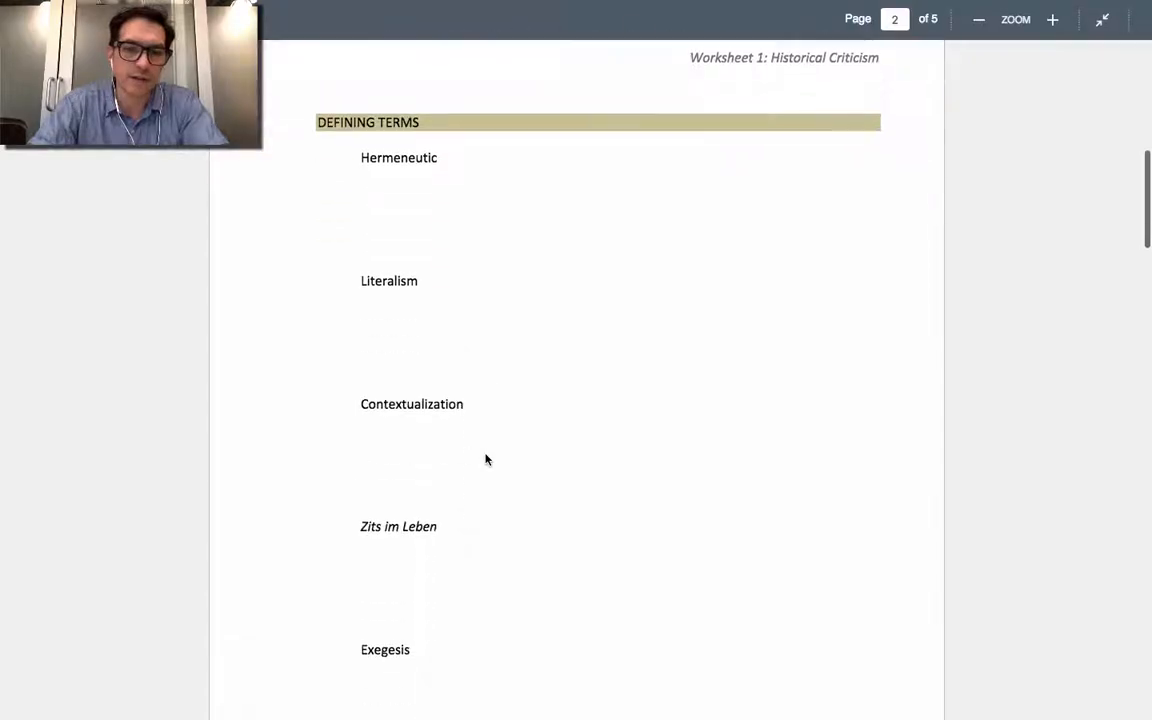
scroll(486, 459, down, 12)
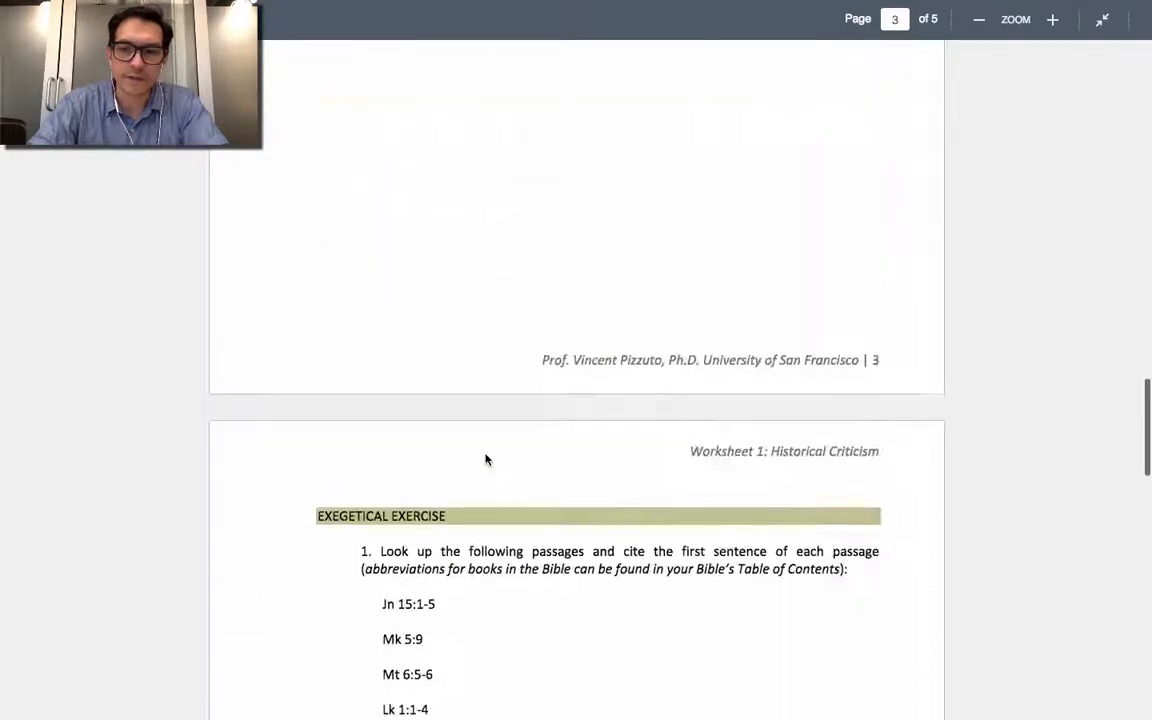
scroll(486, 459, up, 18)
scroll(486, 459, up, 14)
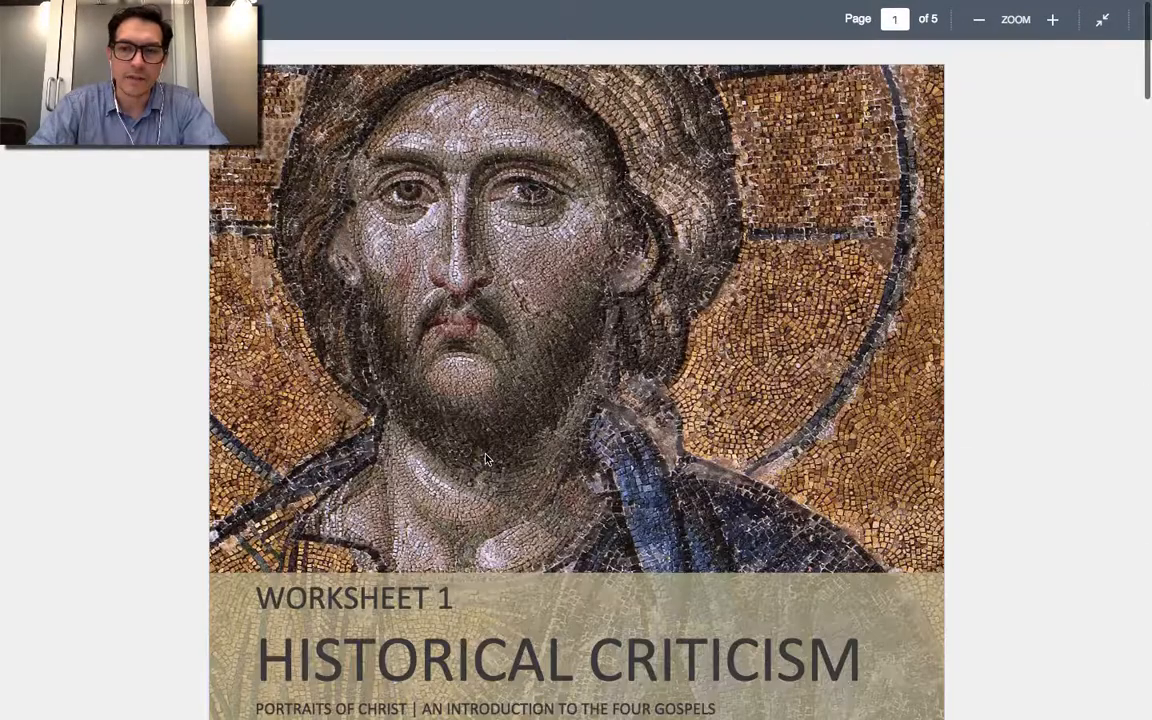
scroll(486, 459, down, 1)
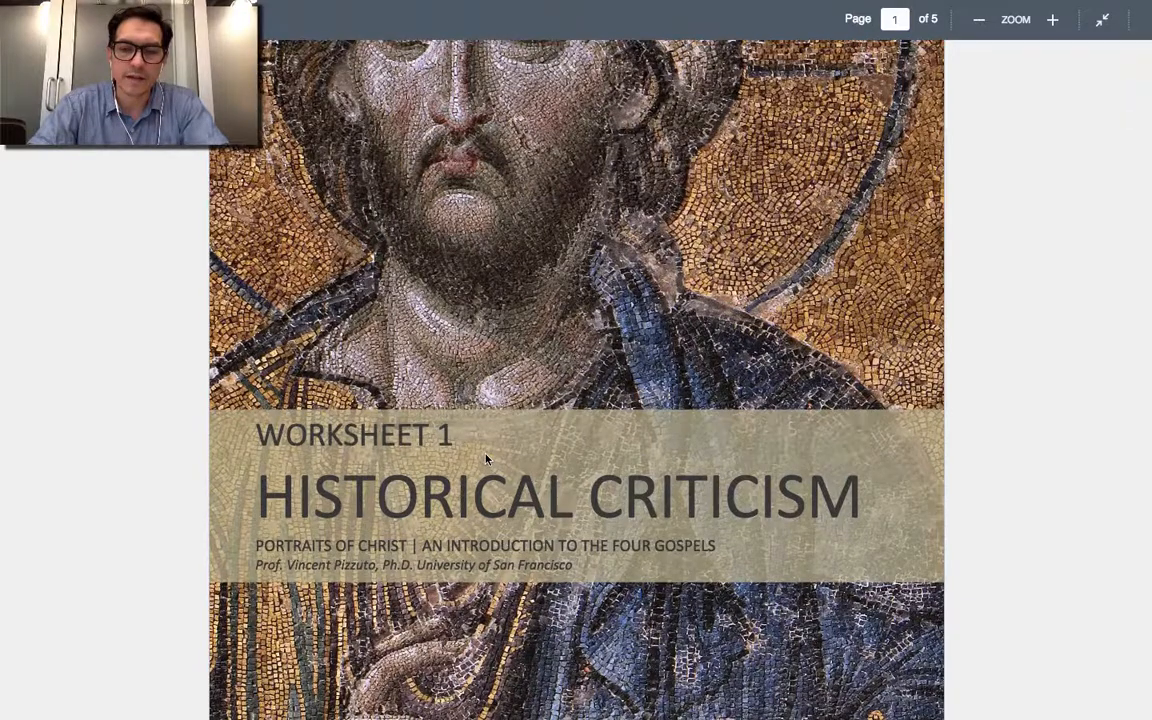
scroll(486, 459, down, 4)
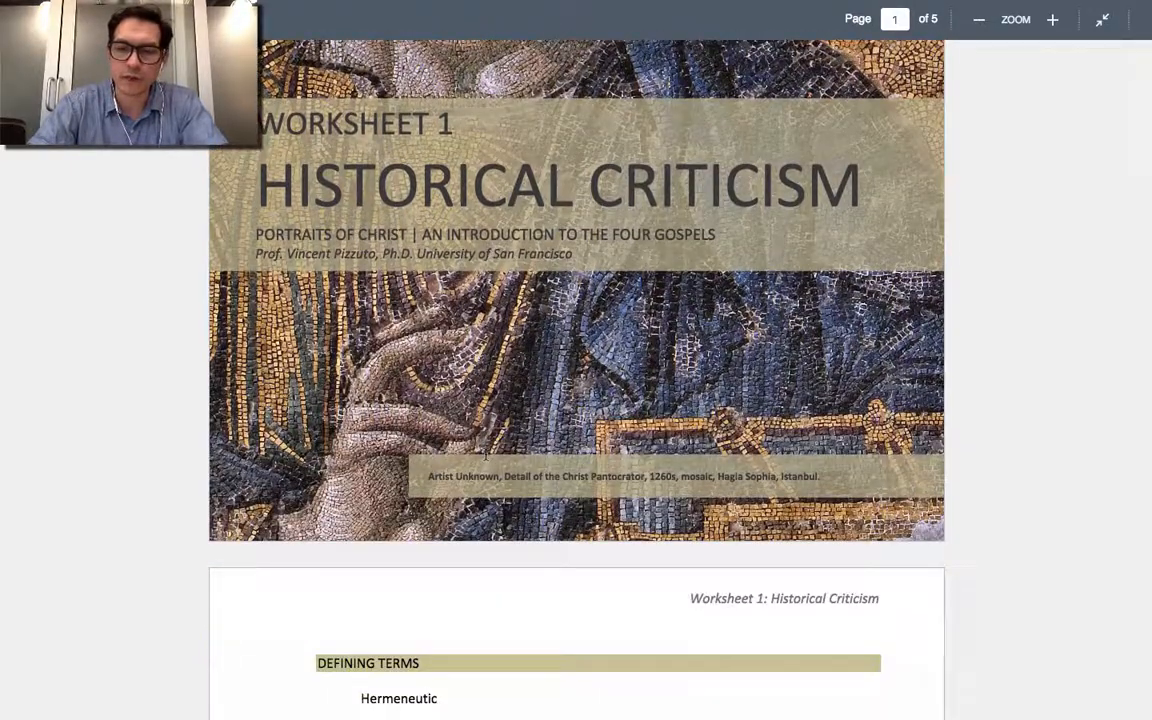
scroll(486, 454, up, 4)
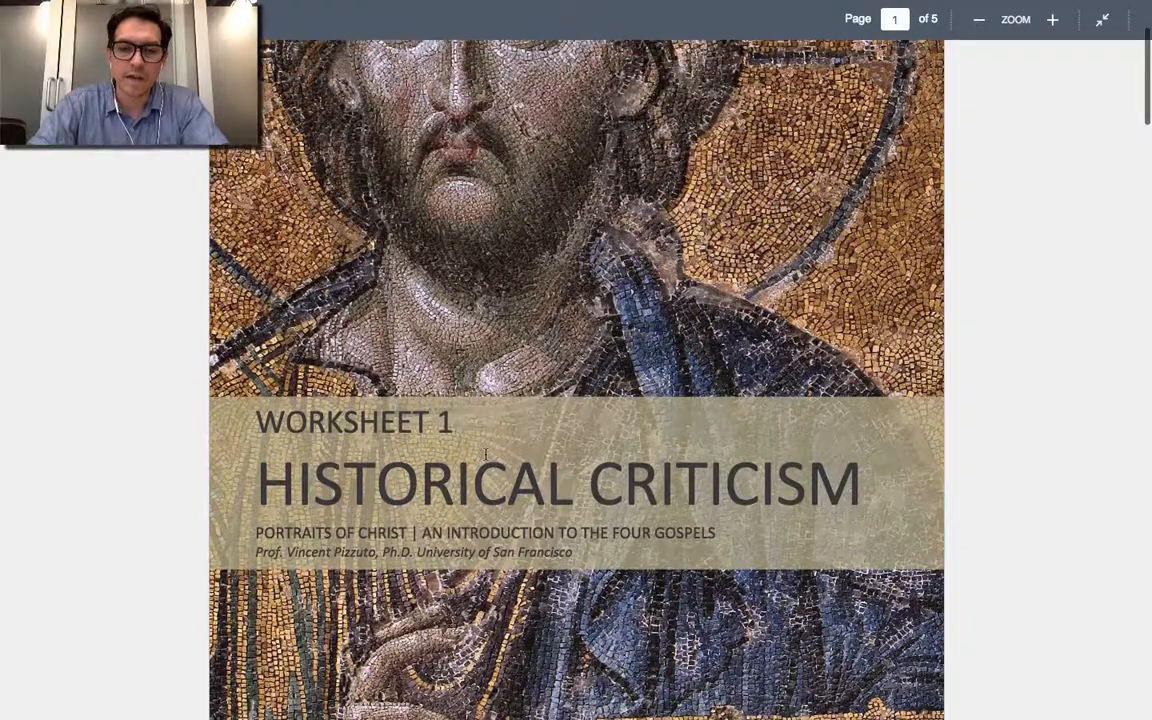
scroll(486, 455, up, 2)
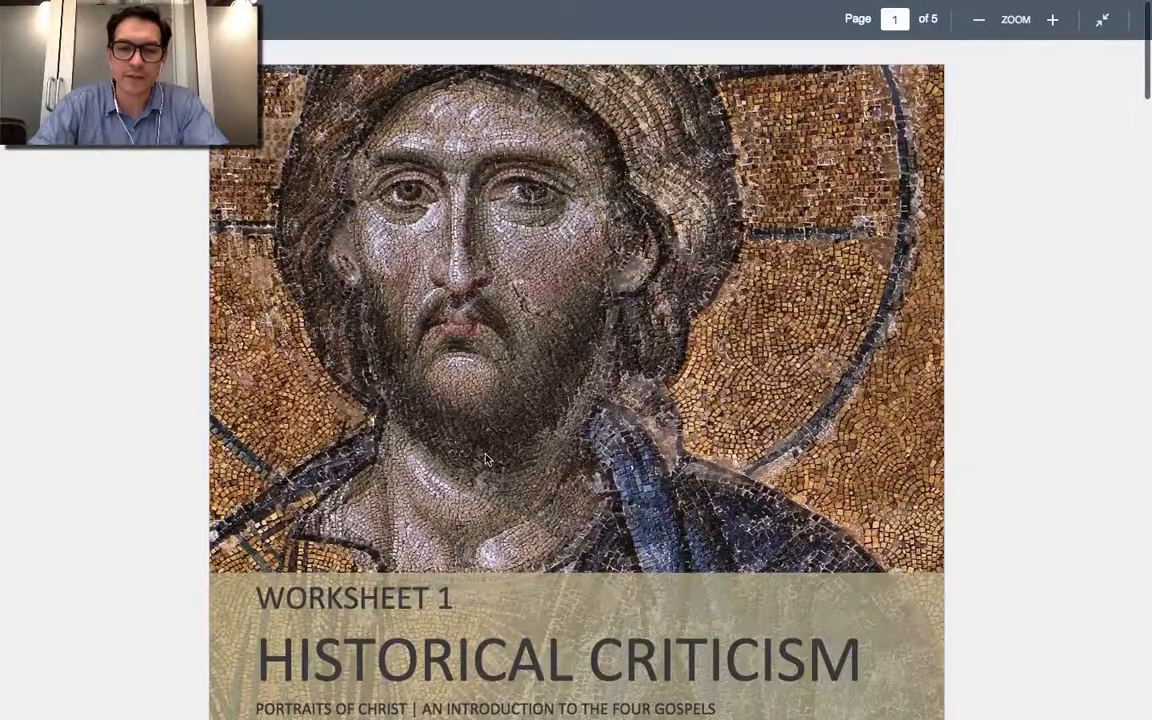
scroll(486, 455, down, 4)
scroll(486, 455, up, 1)
scroll(486, 459, up, 4)
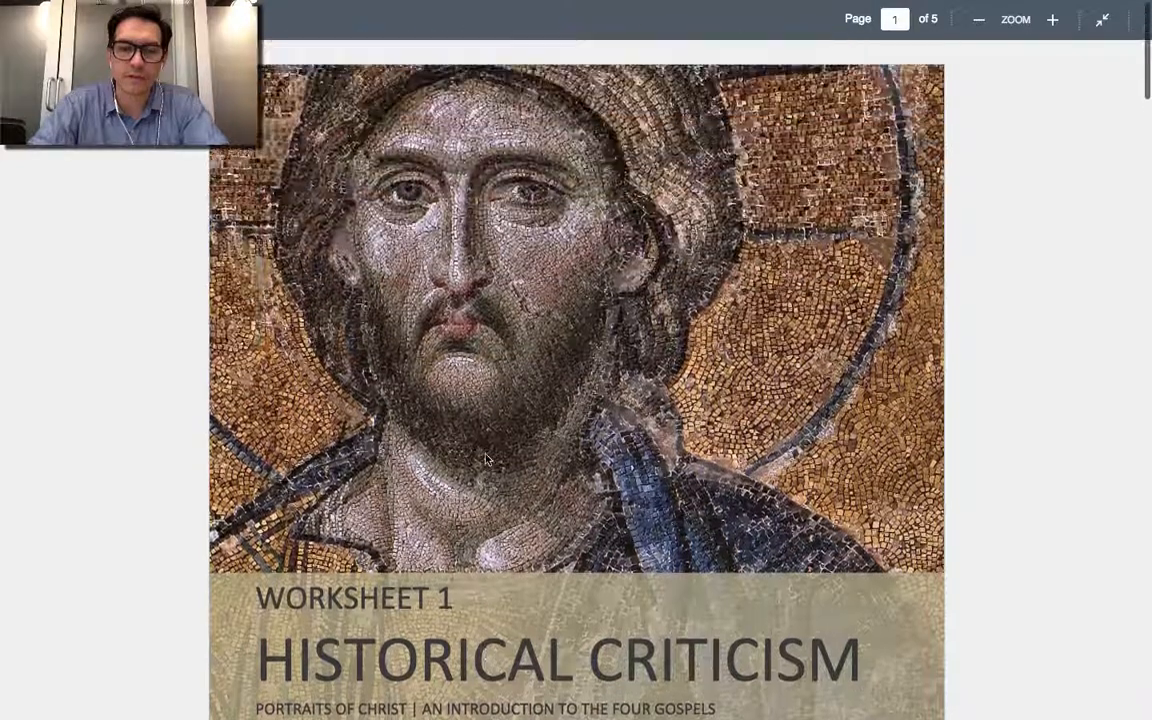
scroll(486, 459, down, 1)
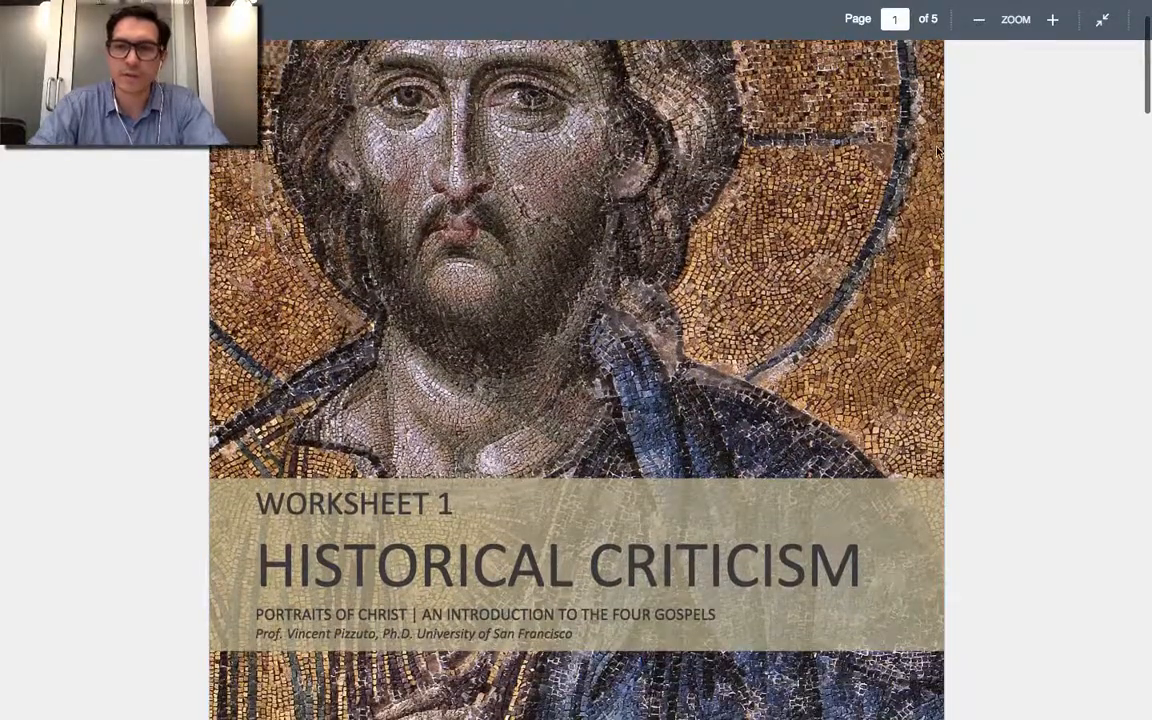
Leave the full-screen worksheet preview and go on from the assignment to the next item in the module
click(1103, 21)
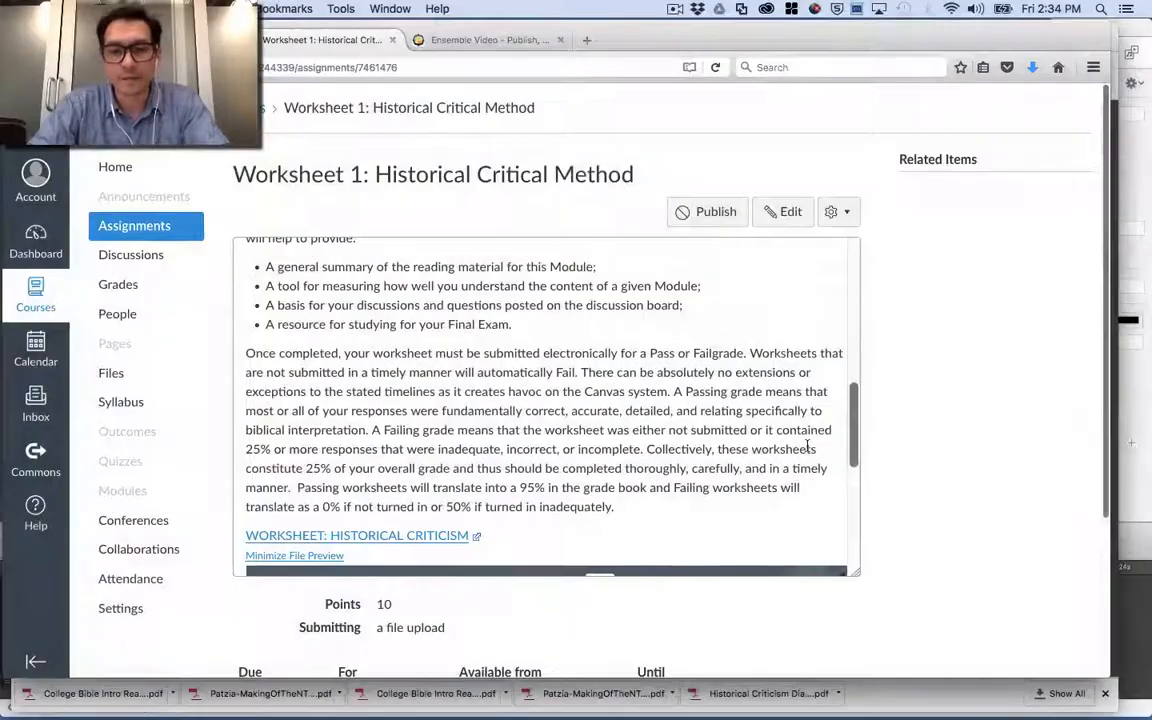
scroll(872, 560, down, 5)
click(832, 634)
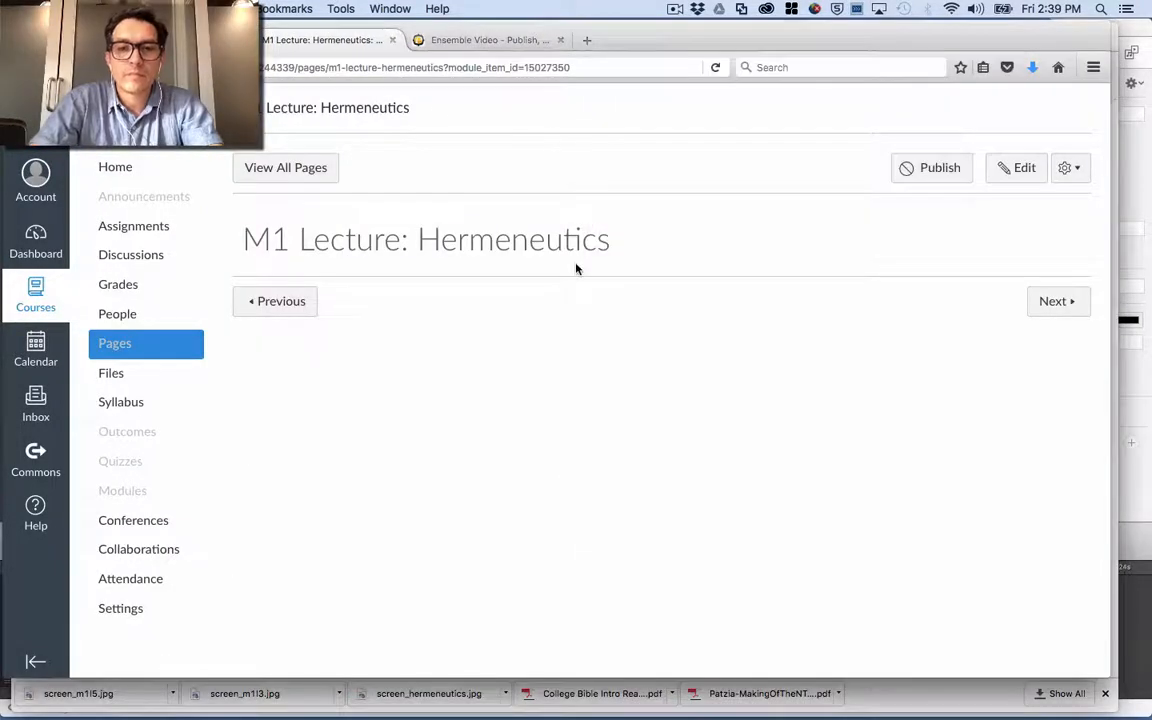
Edit the M1 Lecture: Hermeneutics page and insert the image screen_hermeneutics.jpg from the course's module1 folder
click(1016, 168)
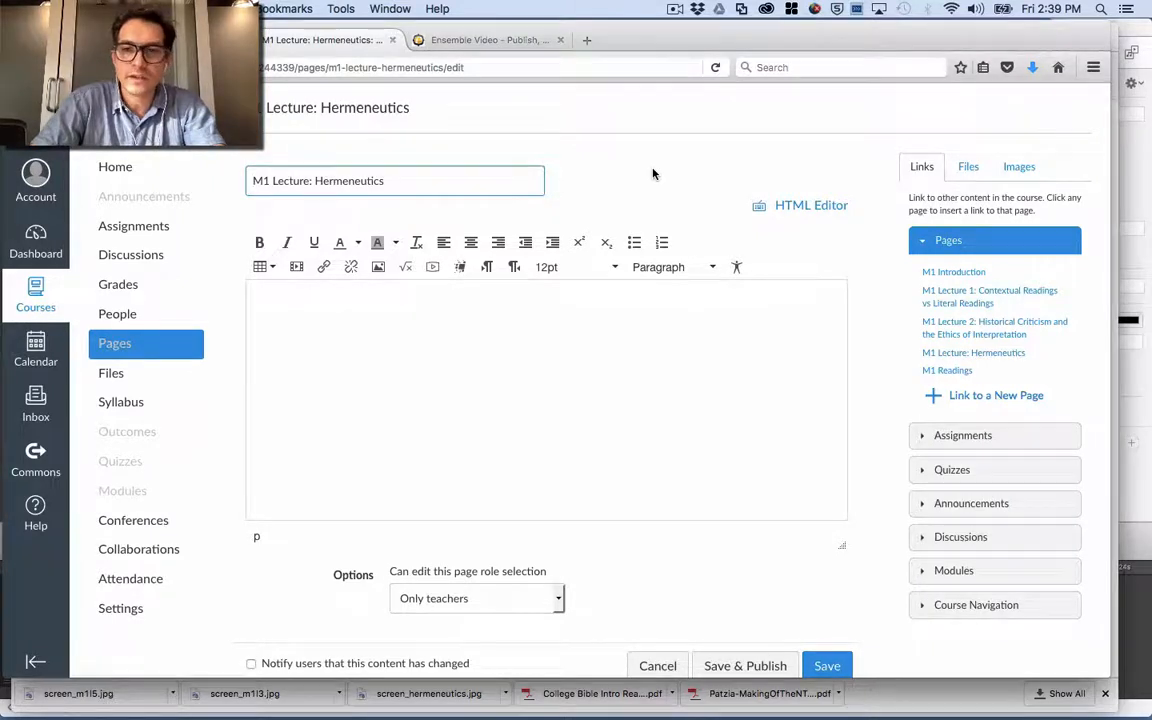
click(378, 270)
click(385, 267)
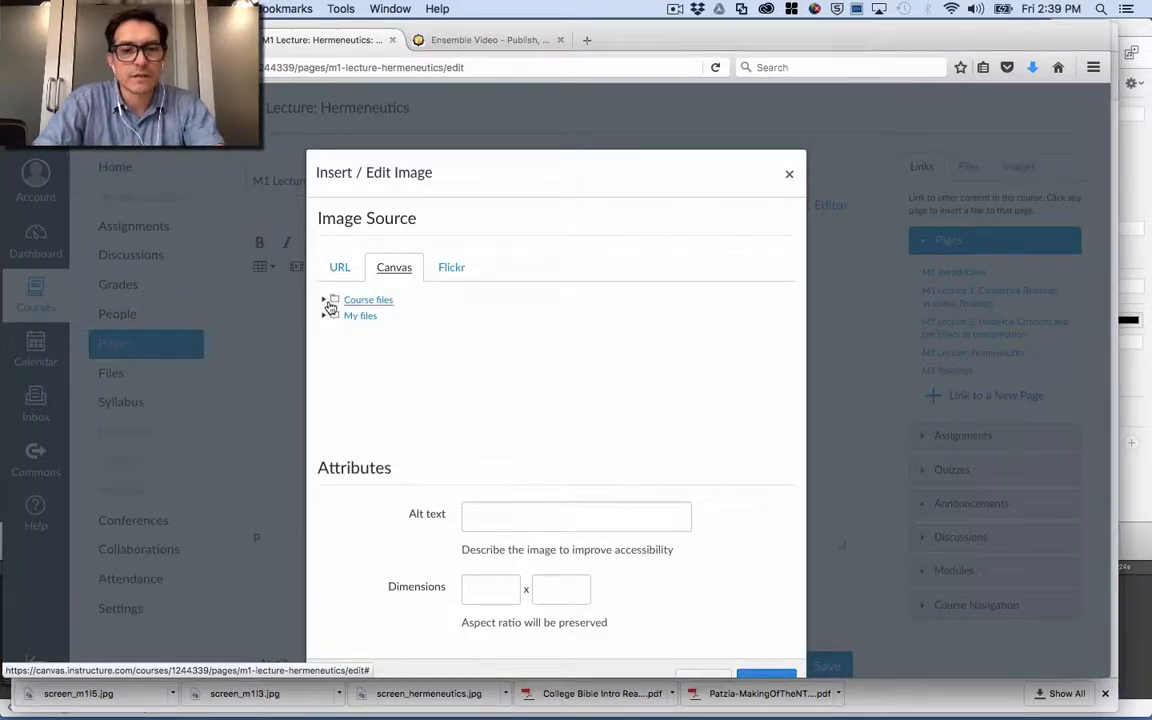
click(325, 301)
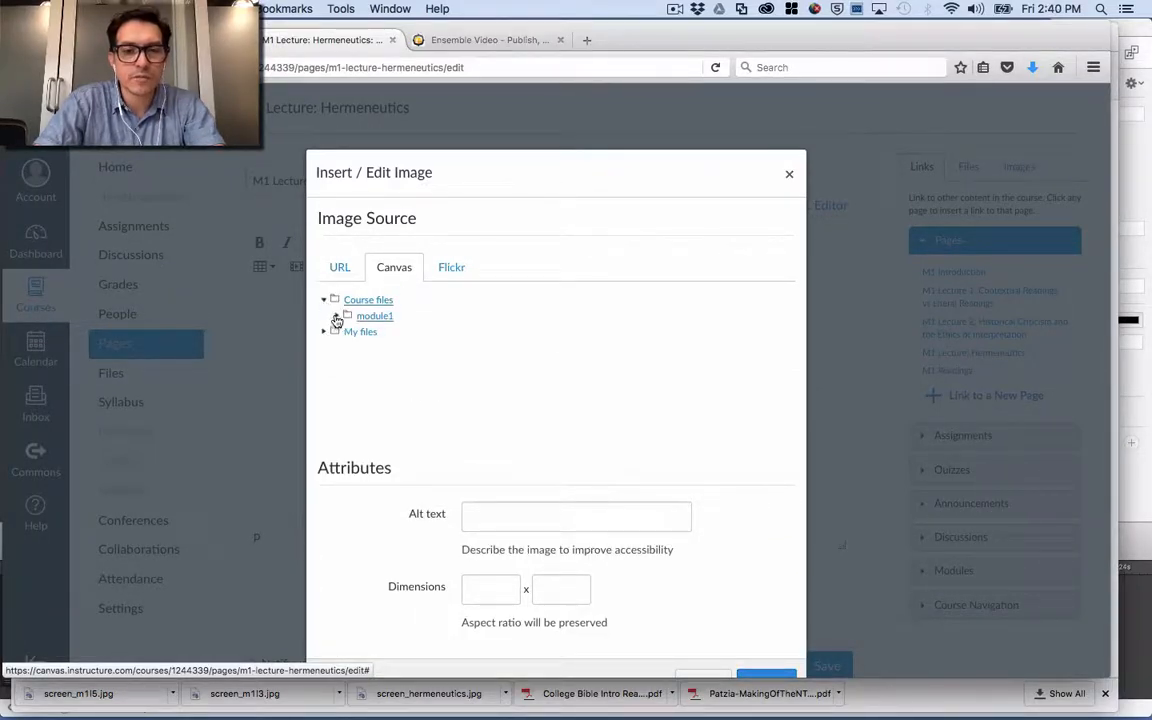
click(336, 317)
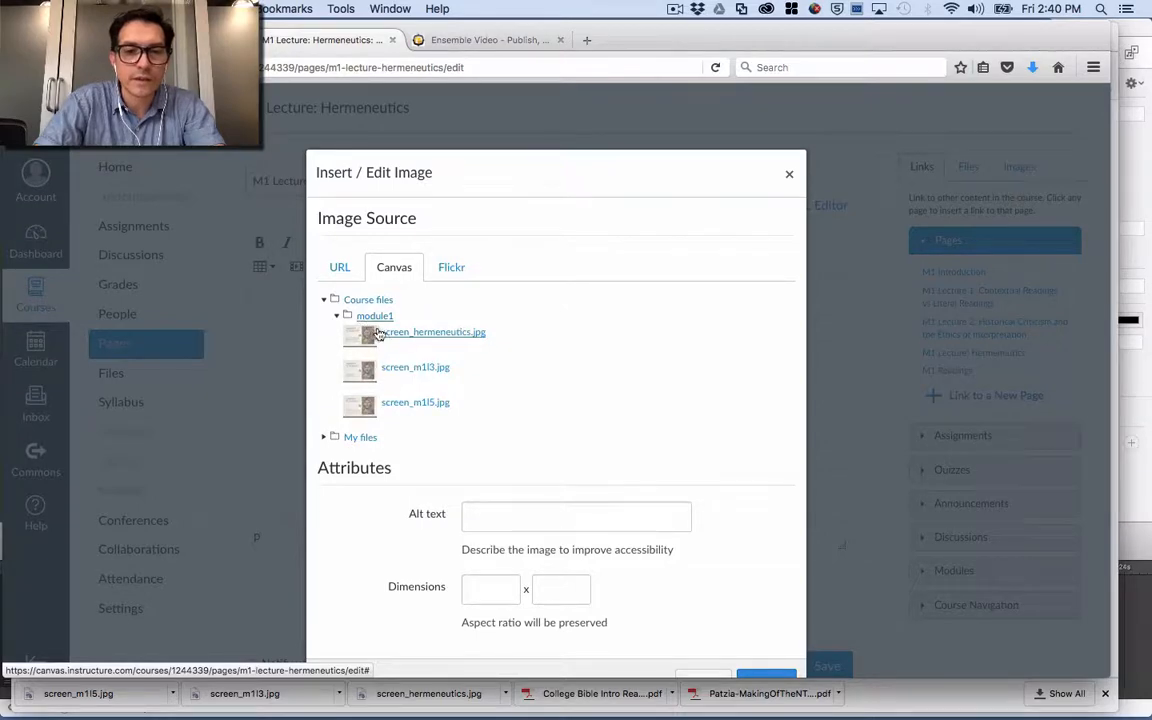
click(365, 341)
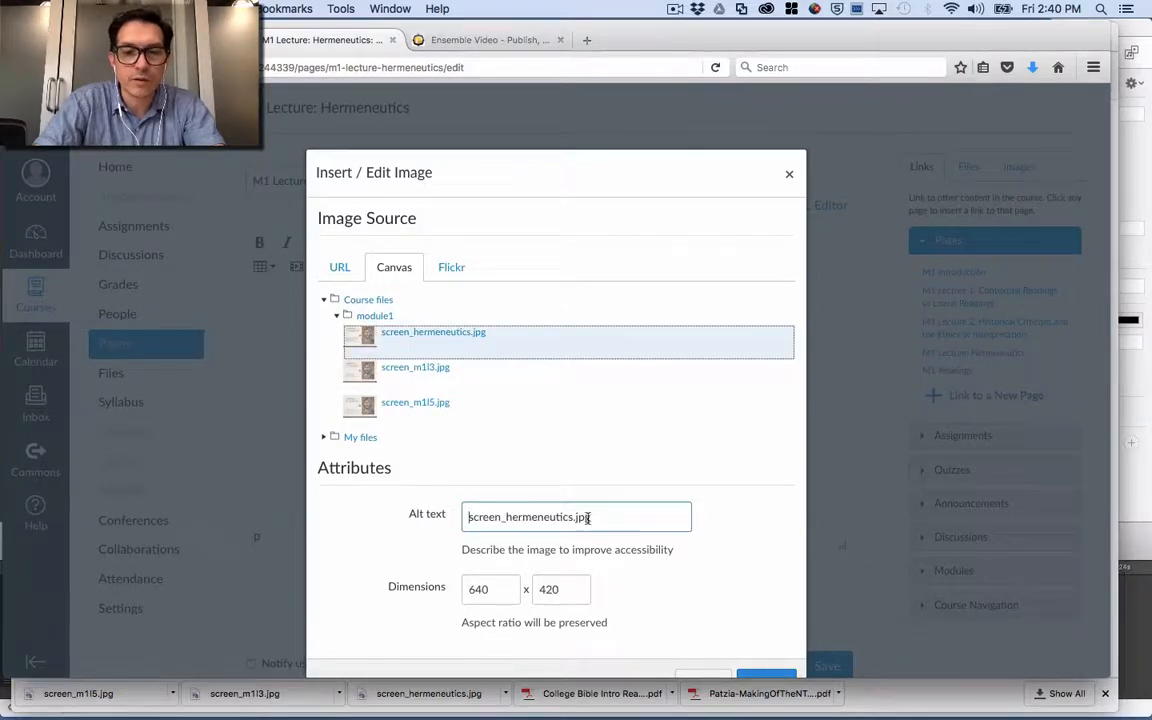
scroll(769, 662, down, 1)
click(766, 653)
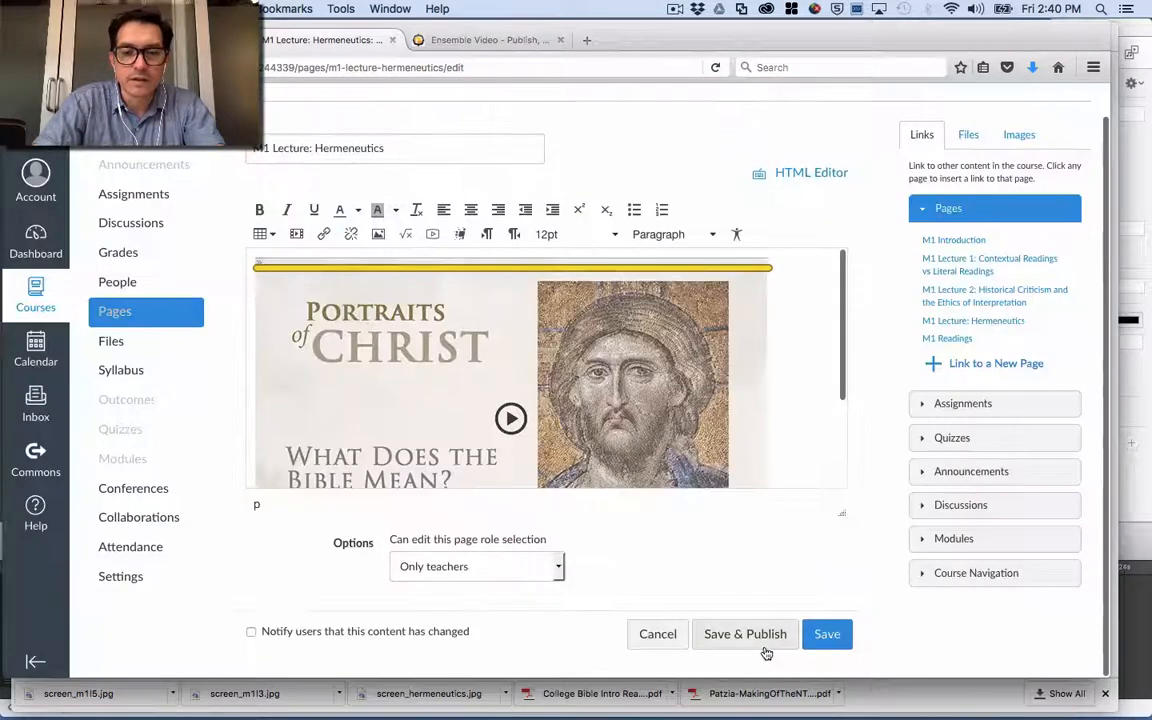
Center the inserted lecture image on the Hermeneutics page
scroll(769, 440, down, 5)
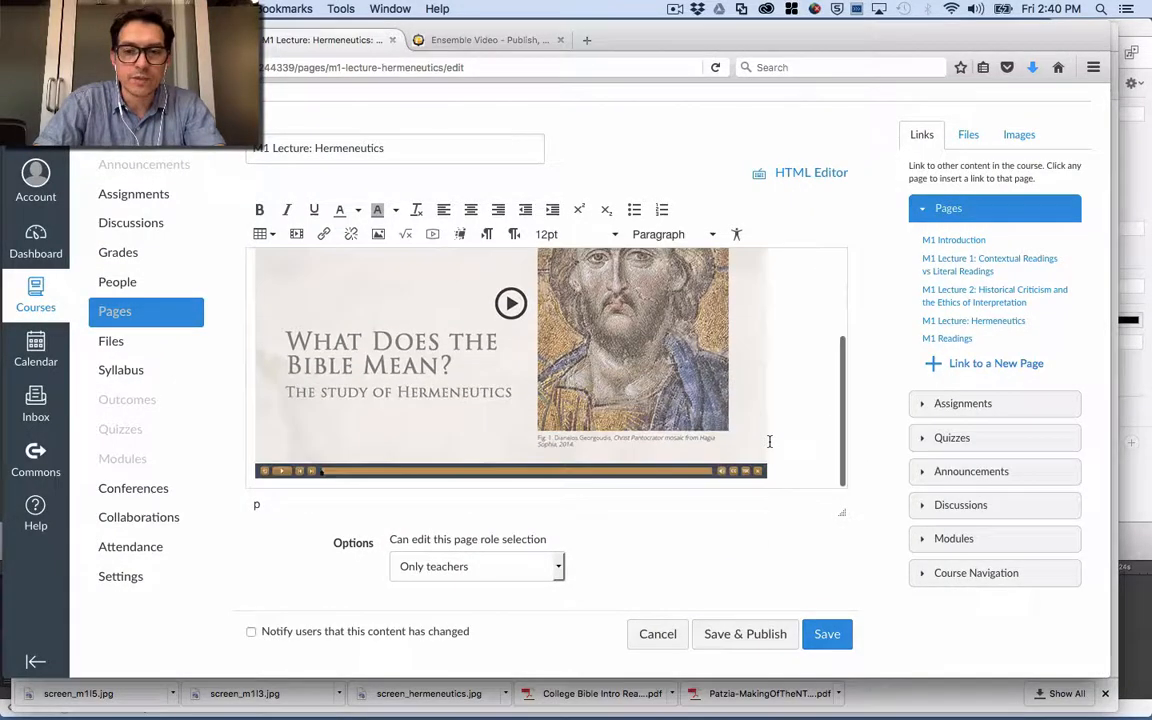
scroll(769, 440, up, 2)
click(601, 309)
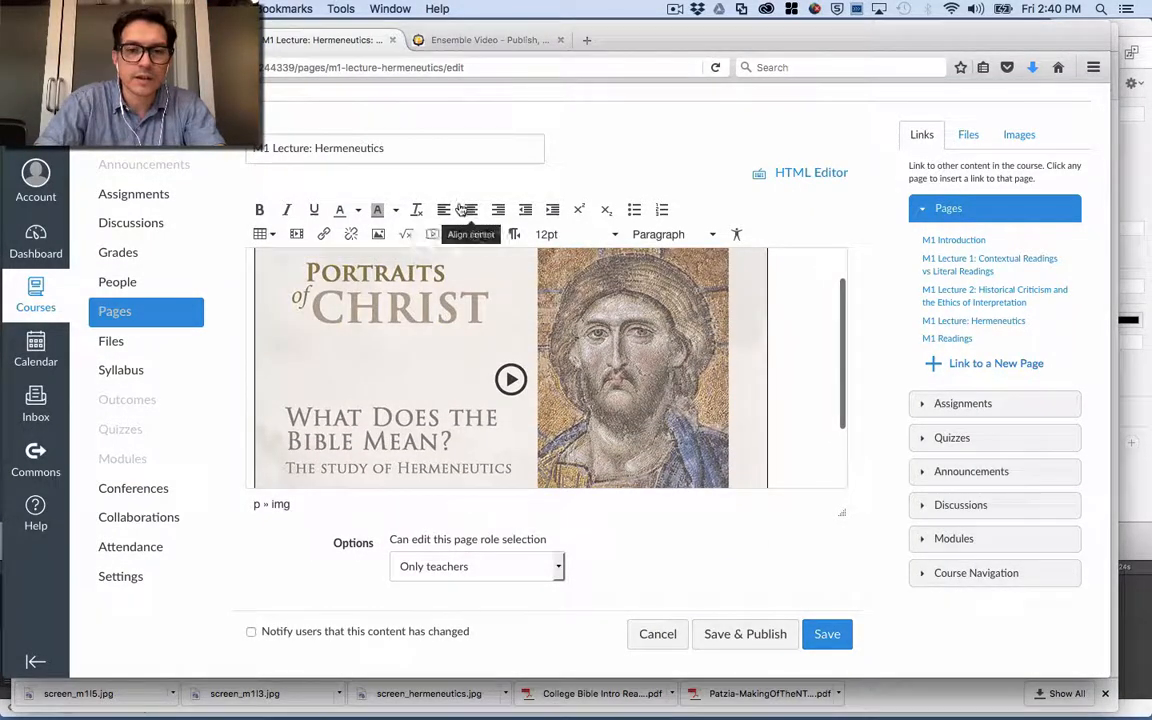
click(470, 211)
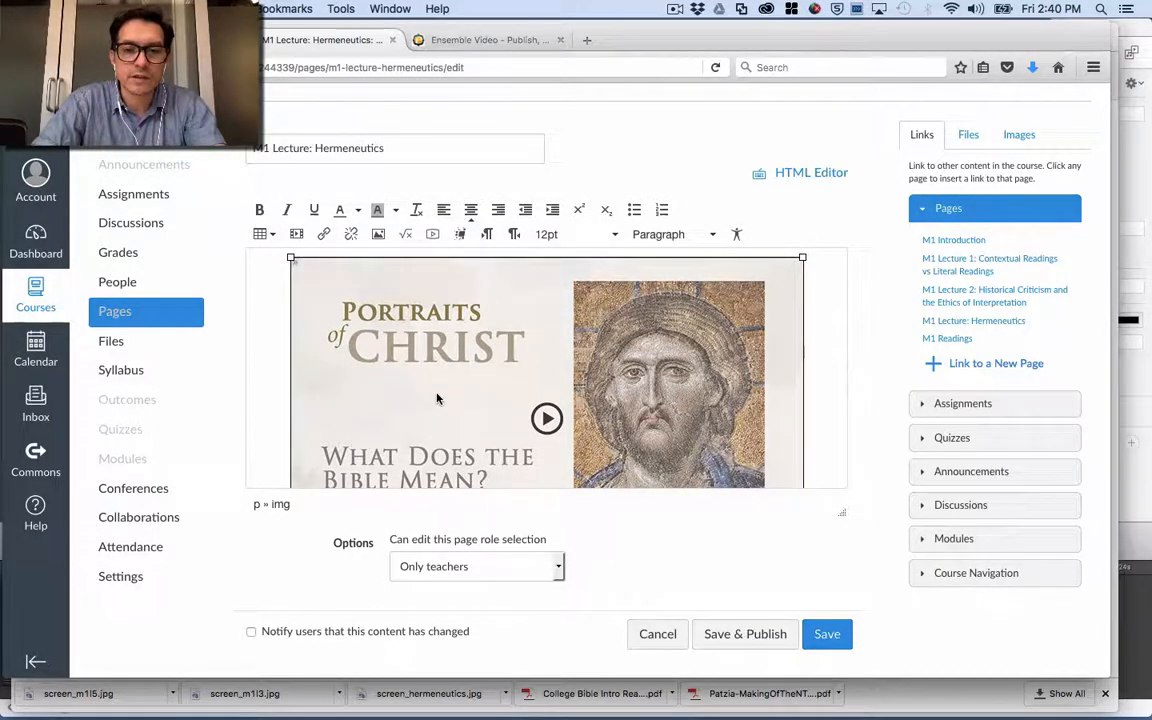
Copy the M1 Lecture Hermeneutics URL from the Word document course_prototypePOCsample and return to the Canvas page editor
scroll(436, 399, down, 2)
scroll(436, 399, up, 1)
key(super+Tab)
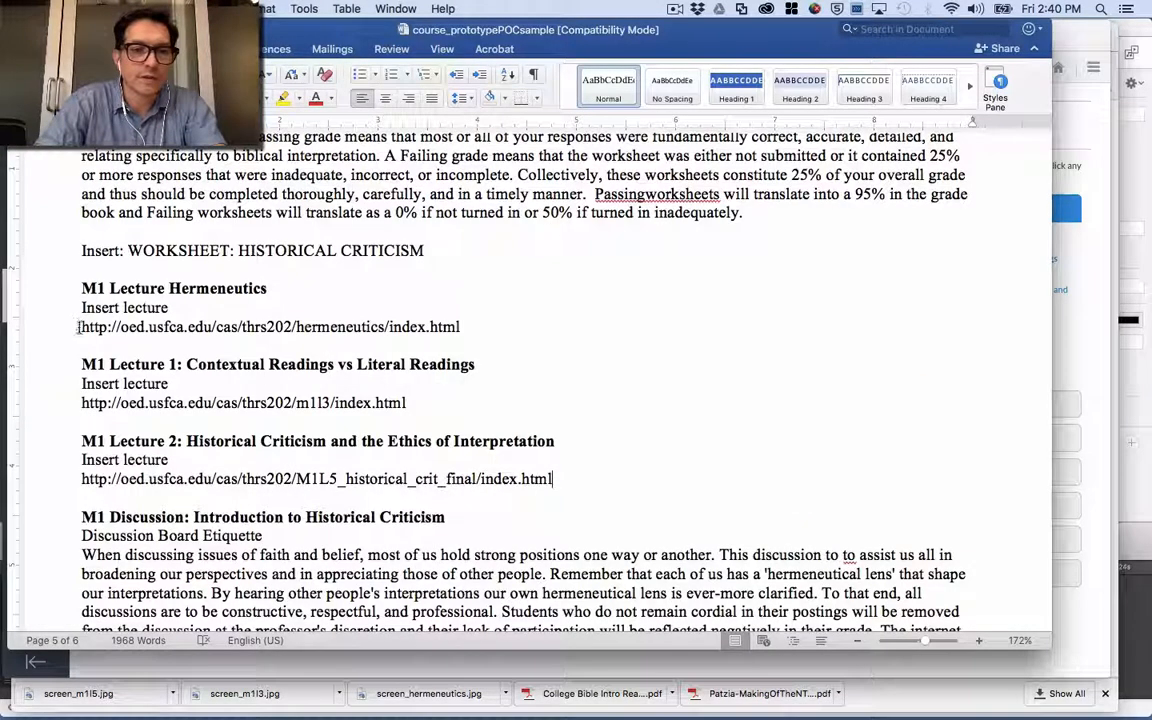
drag(78, 326, 460, 327)
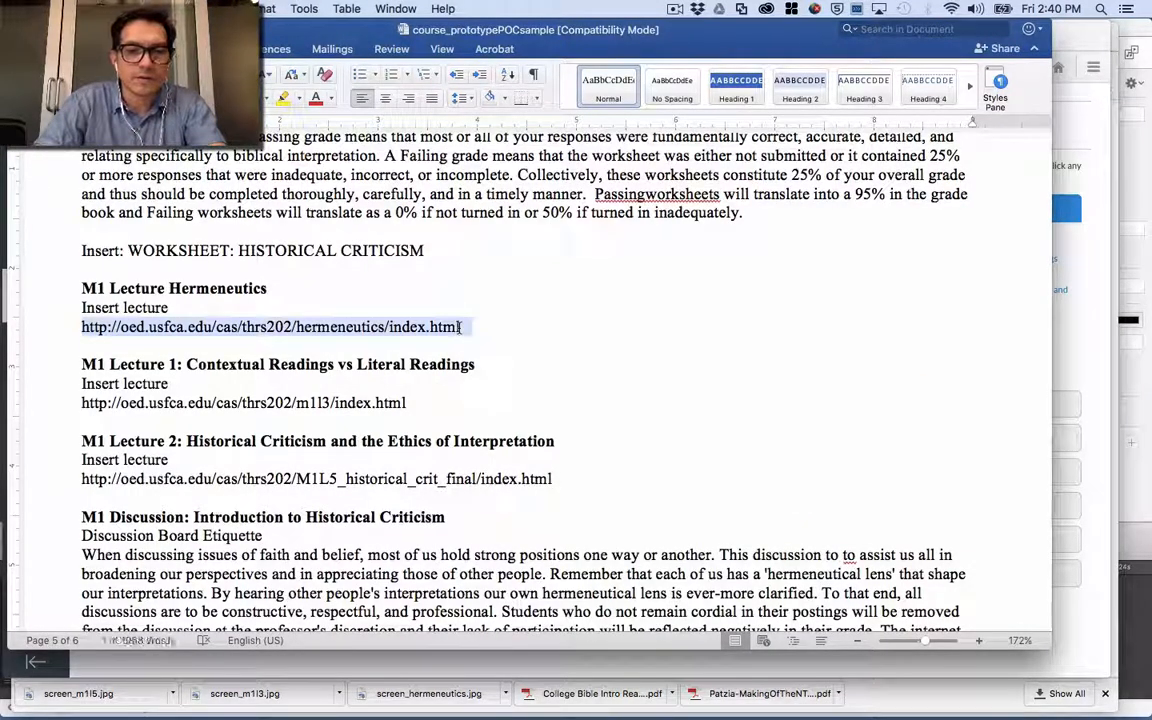
key(super+Tab)
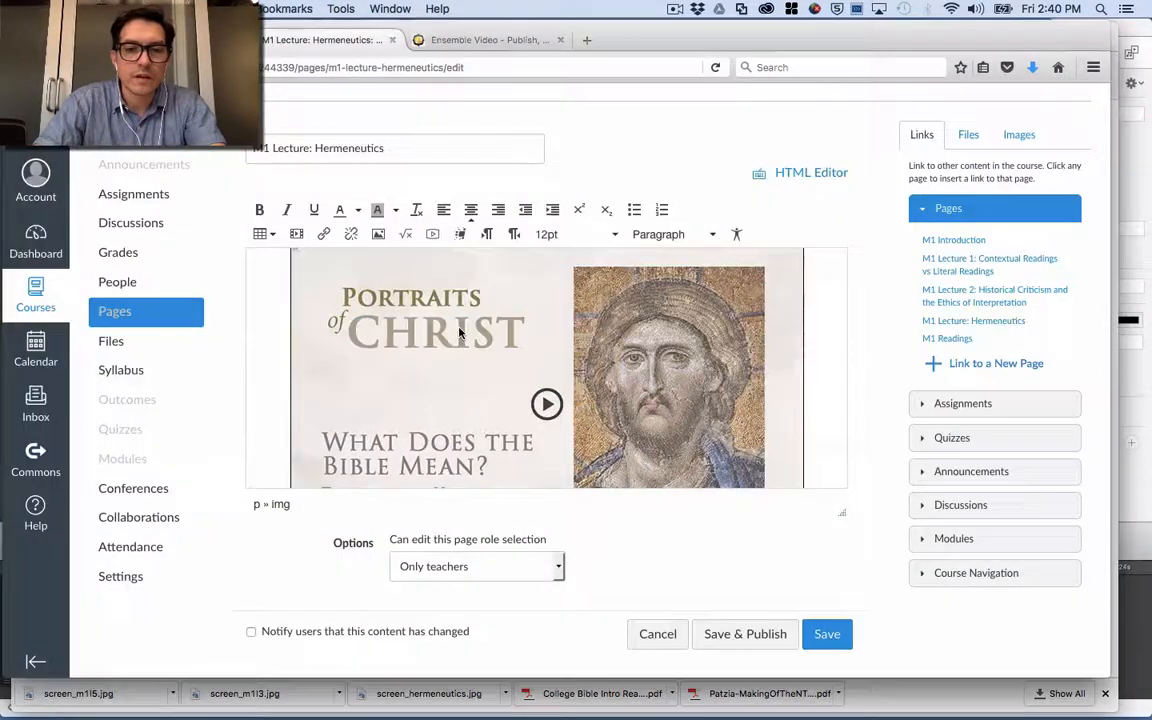
click(323, 234)
triple_click(440, 437)
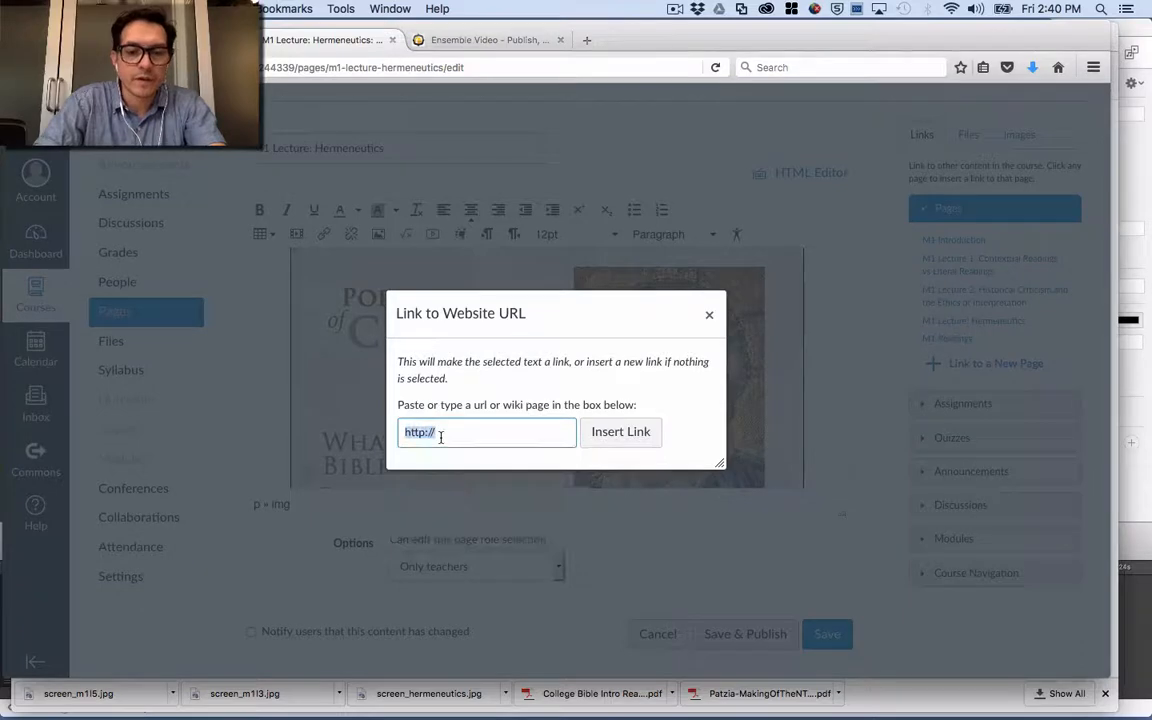
key(super+v)
click(605, 438)
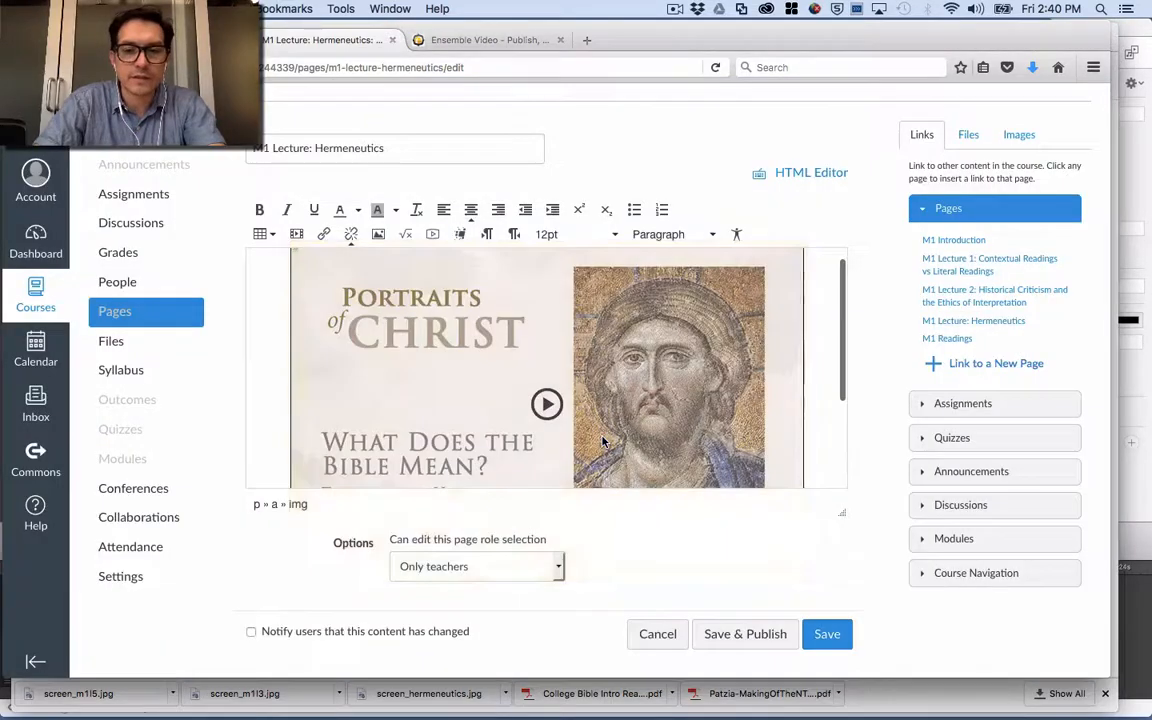
click(829, 634)
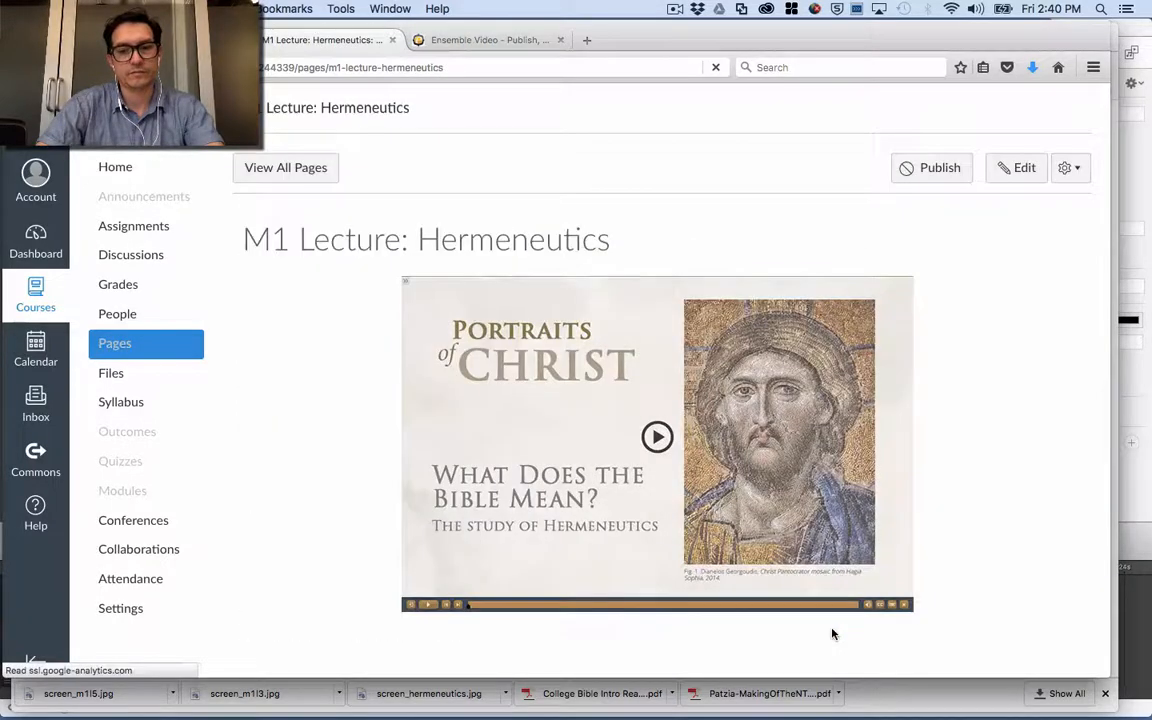
Test the image link by opening and playing the Hermeneutics lecture, and return to the Canvas page
click(732, 385)
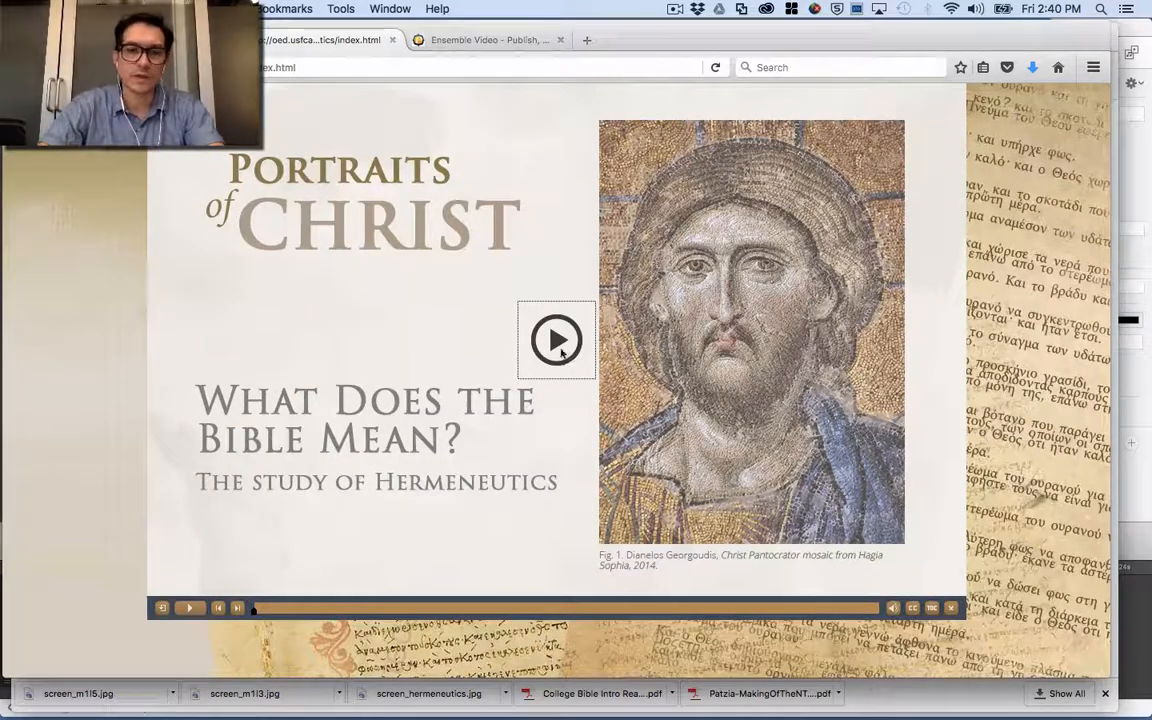
click(556, 341)
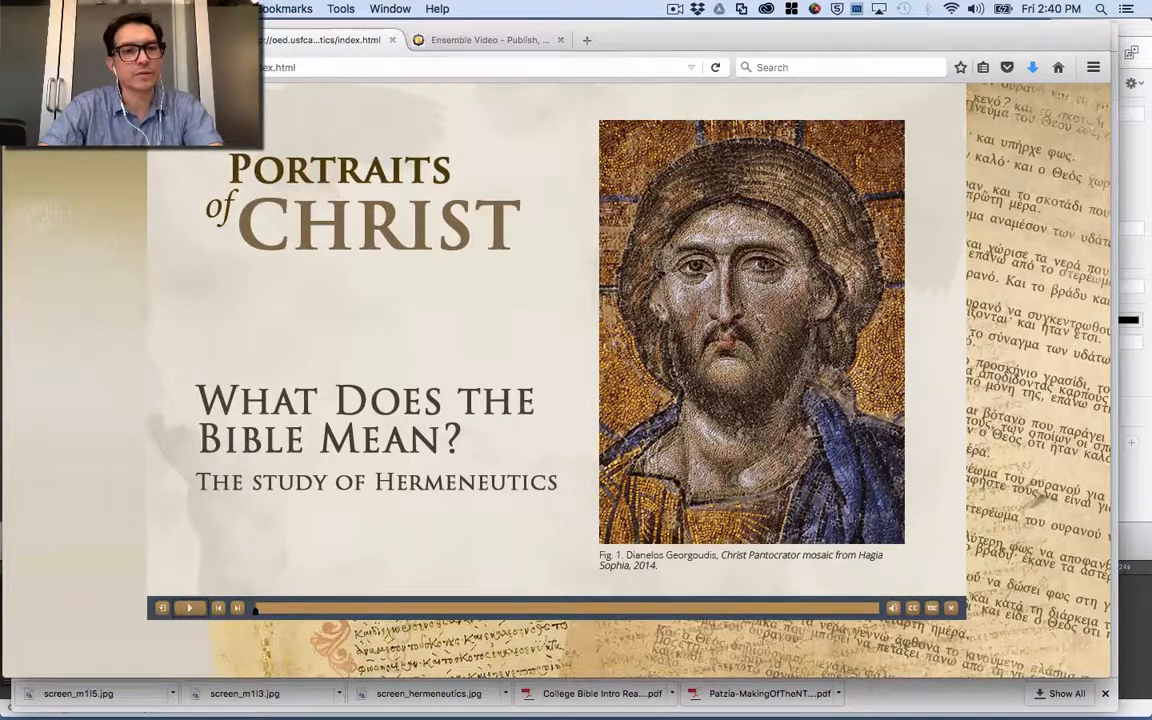
key(super+Left)
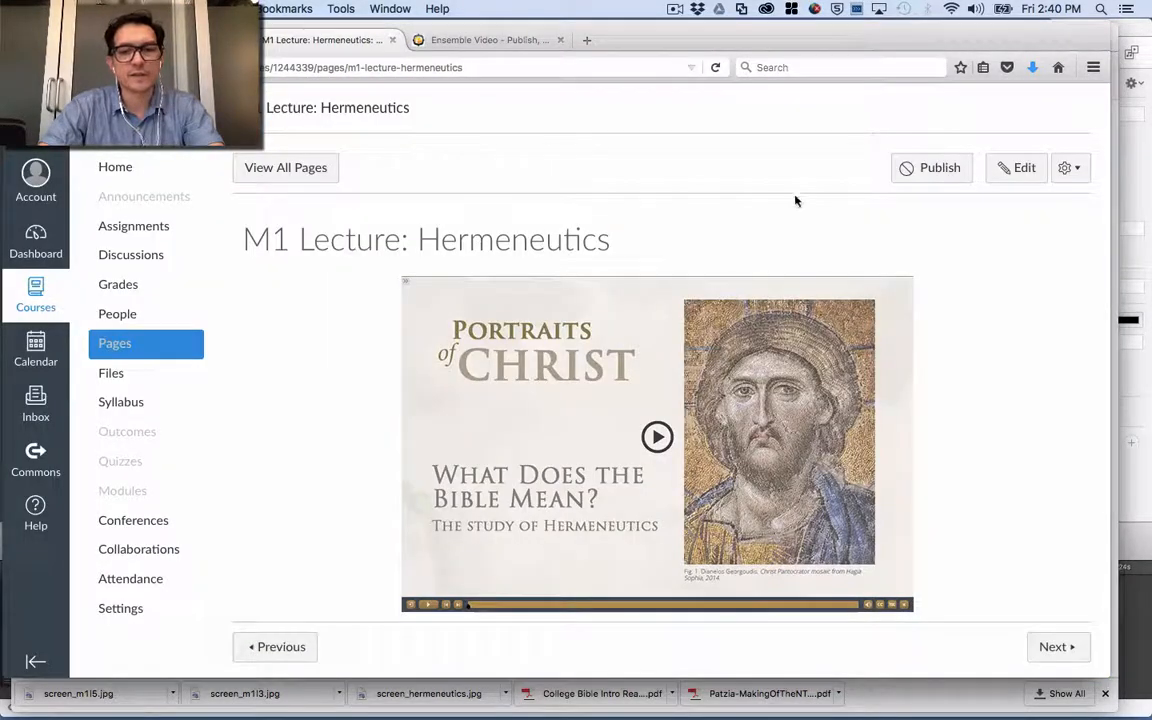
Add target="top" to the image's link in the Hermeneutics page's HTML and save the page
click(1022, 169)
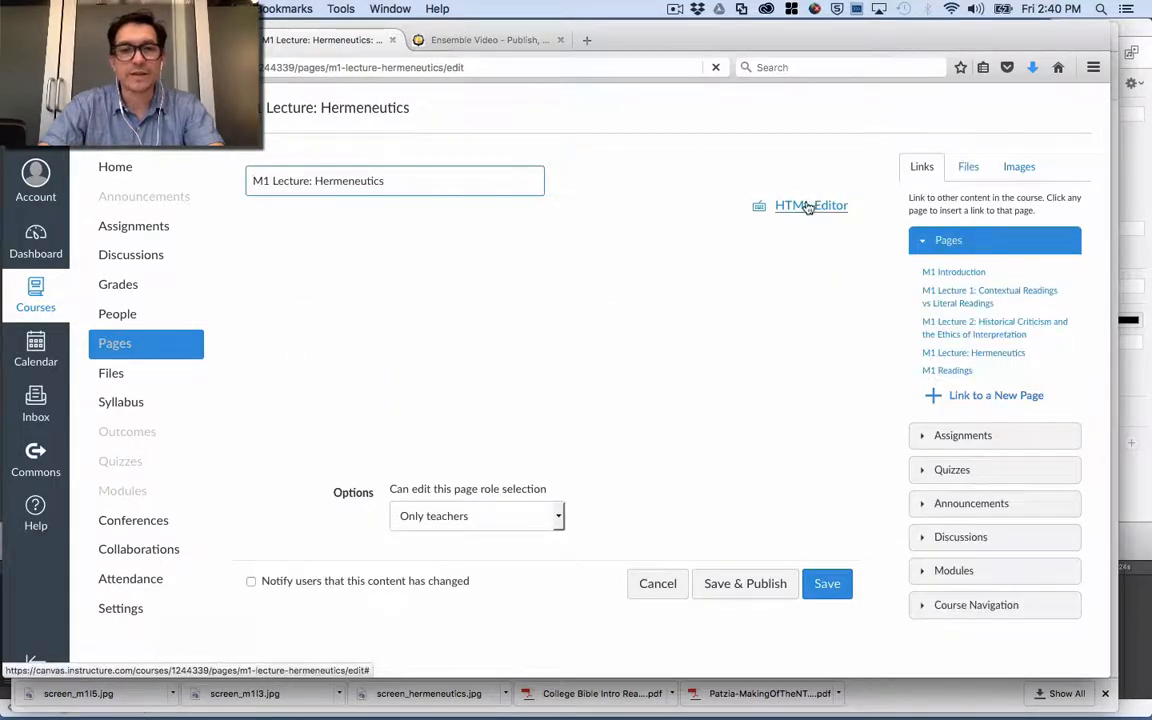
click(808, 206)
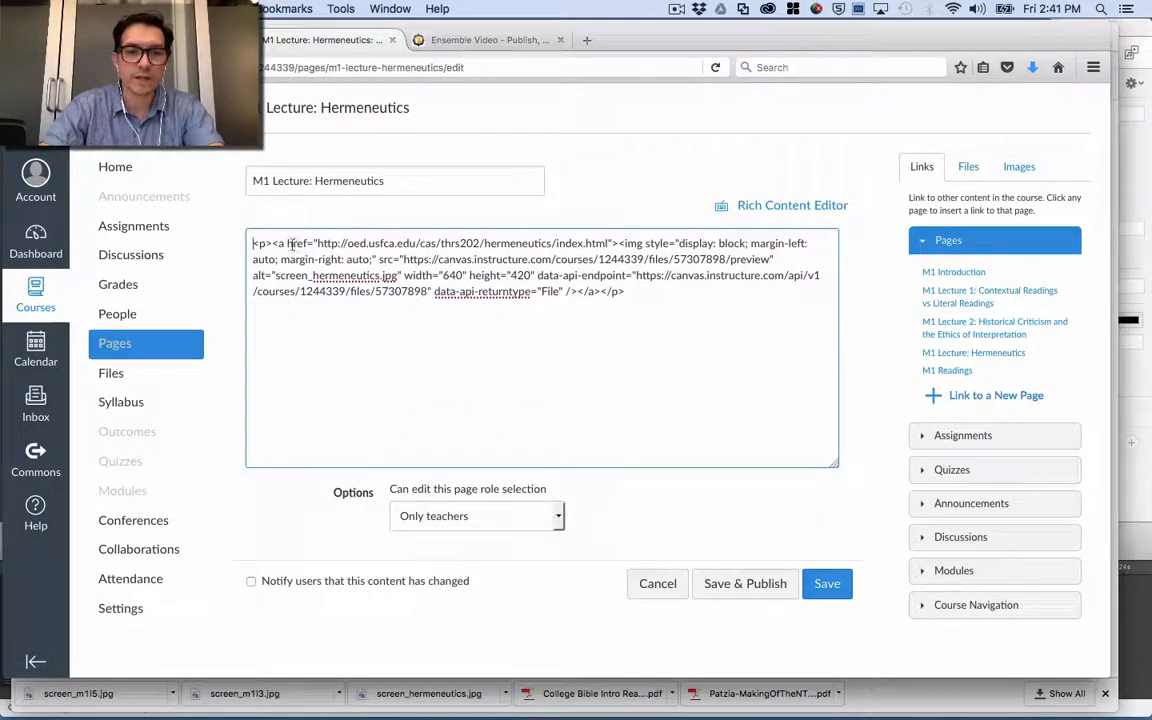
click(613, 243)
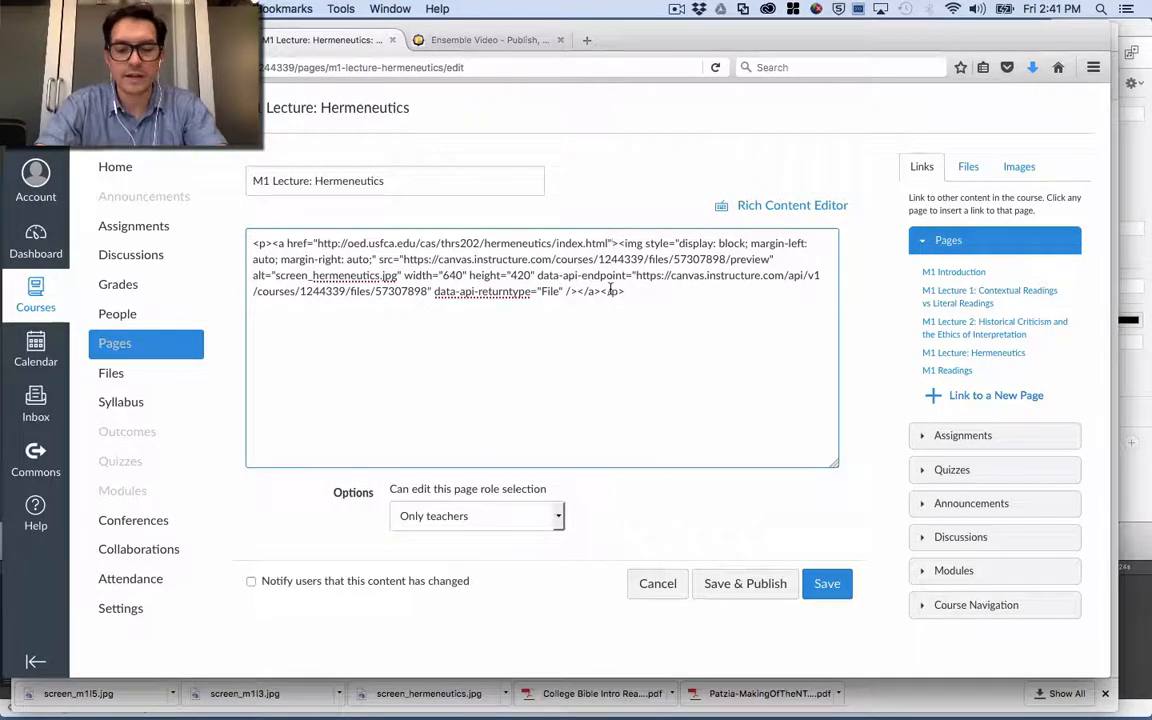
text(tar)
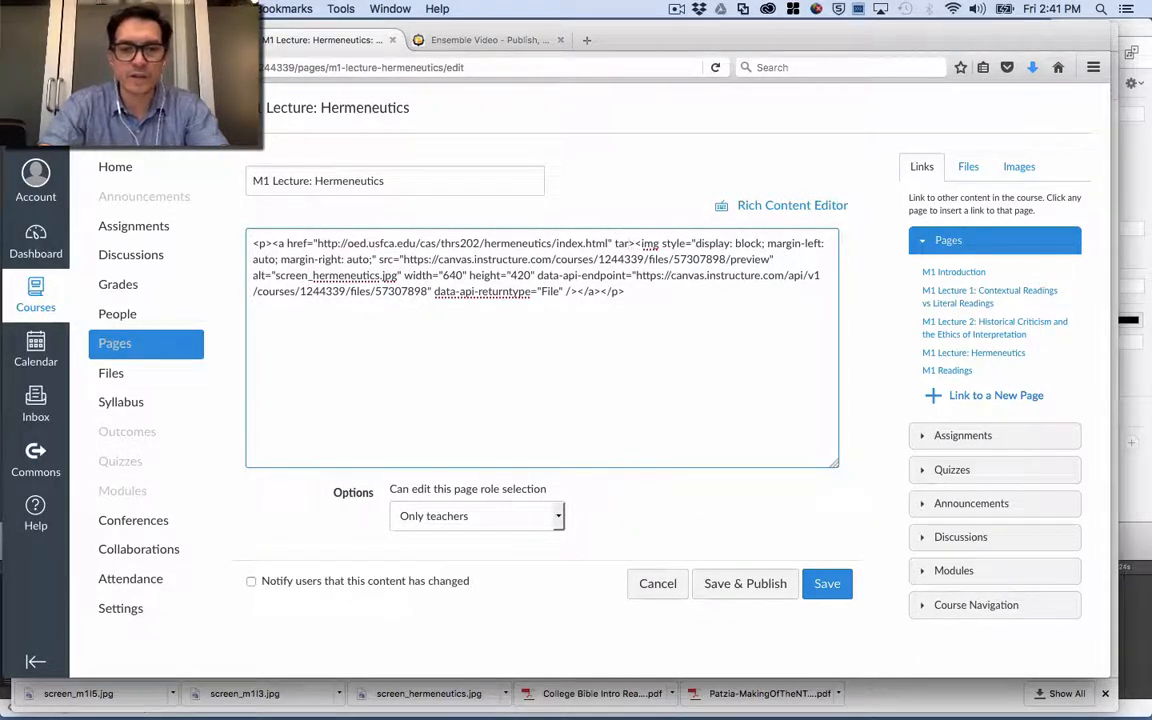
text(get=")
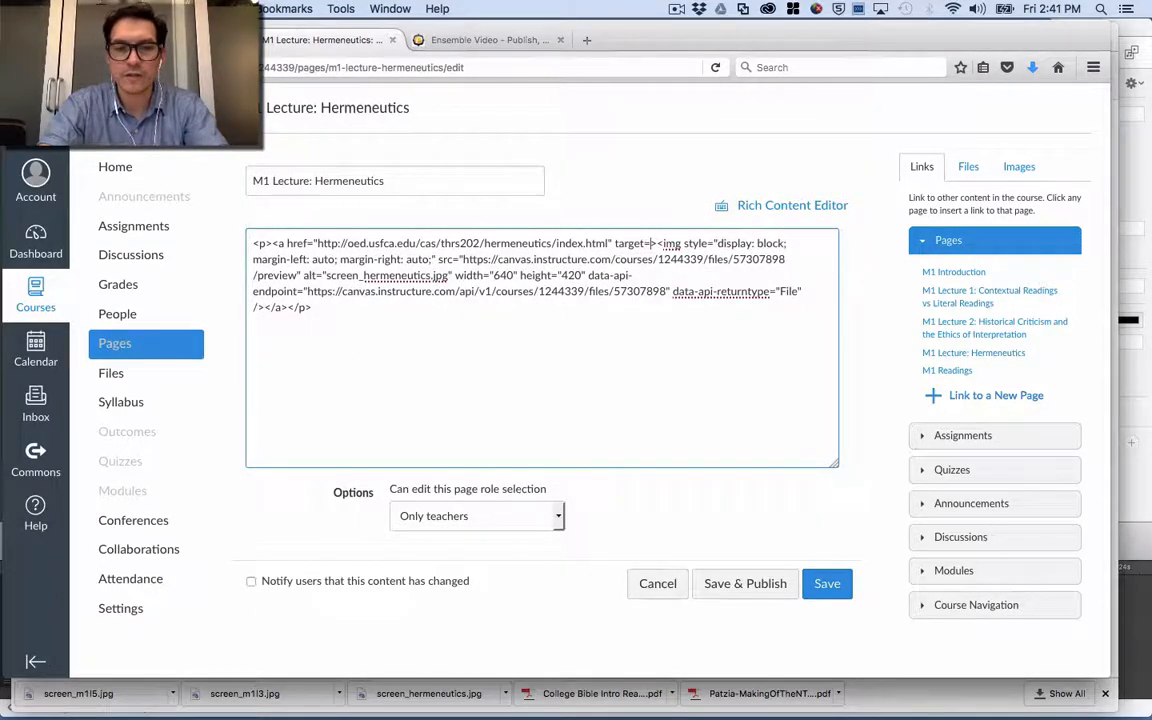
text(top)
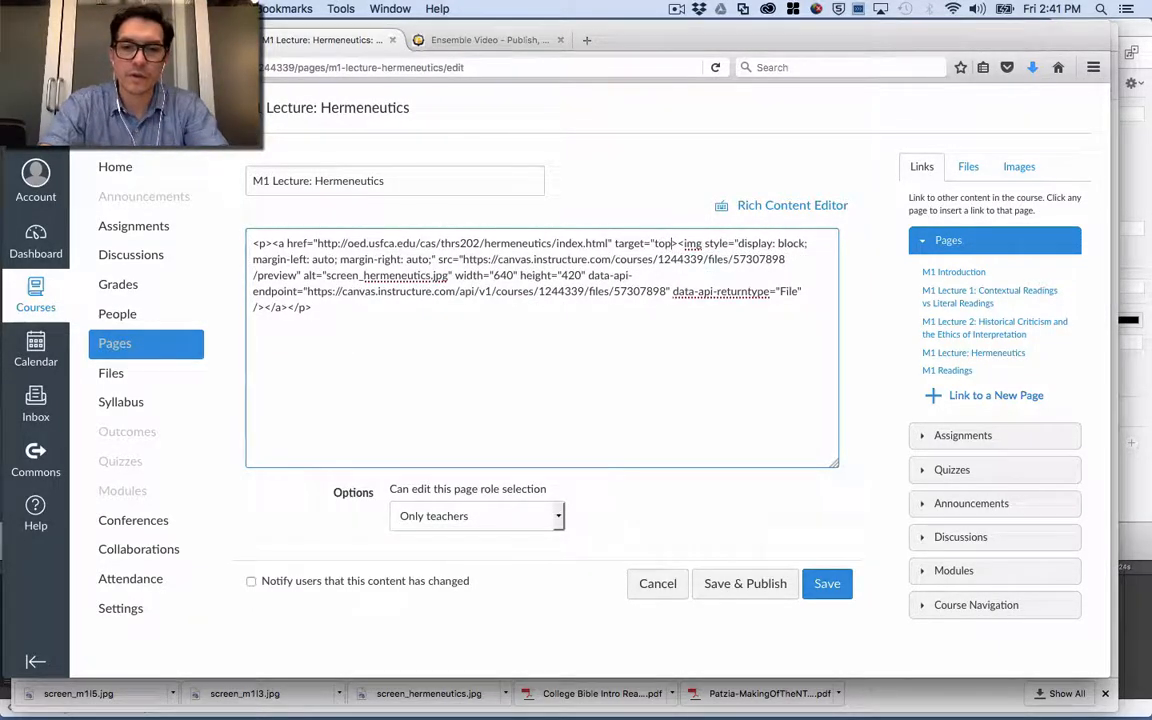
text(")
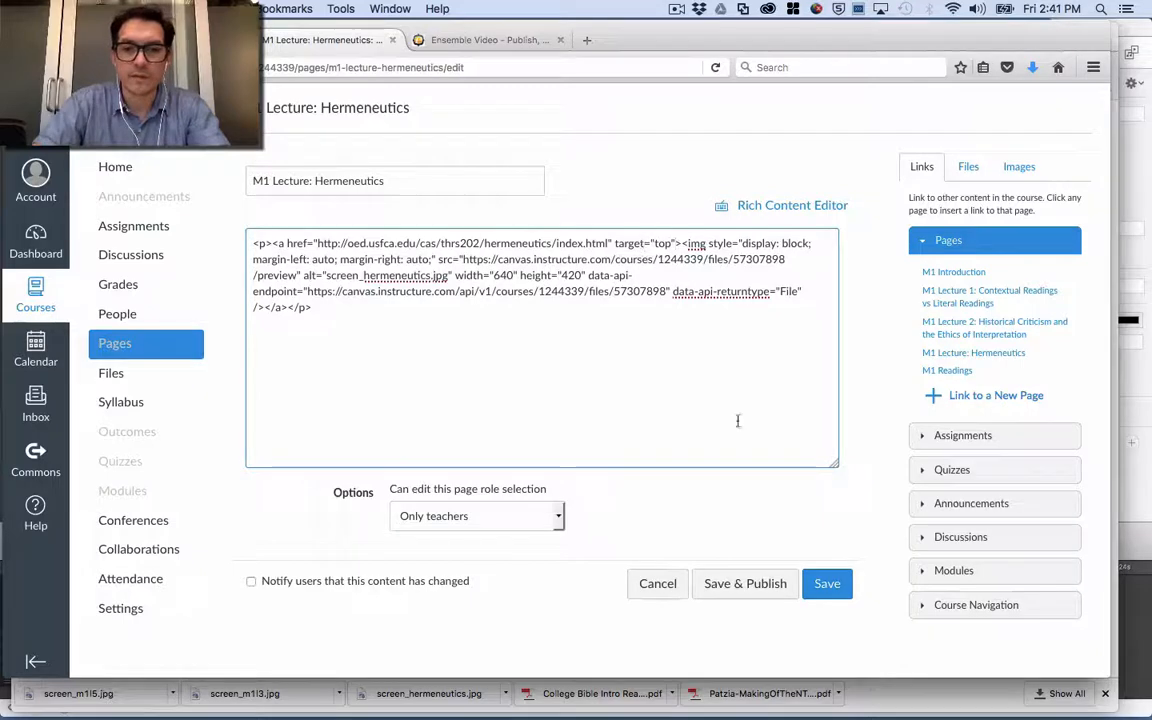
click(826, 585)
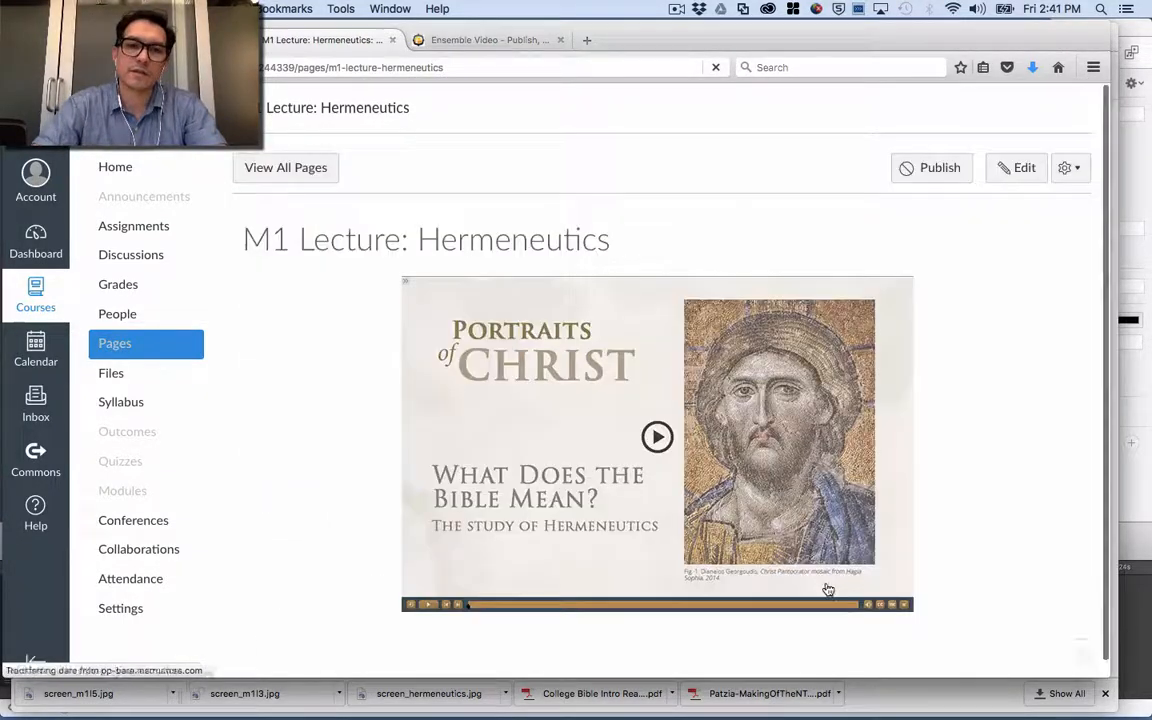
Test the edited image link on the Hermeneutics page and close the lecture tab it opens
click(685, 350)
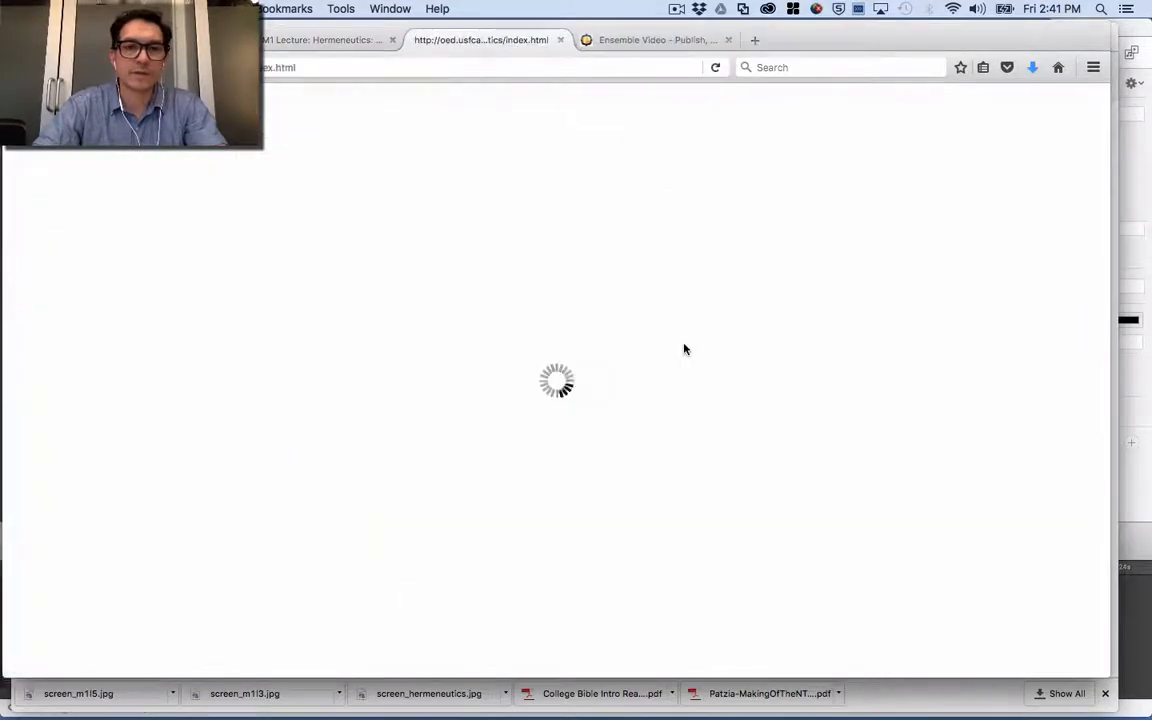
click(511, 309)
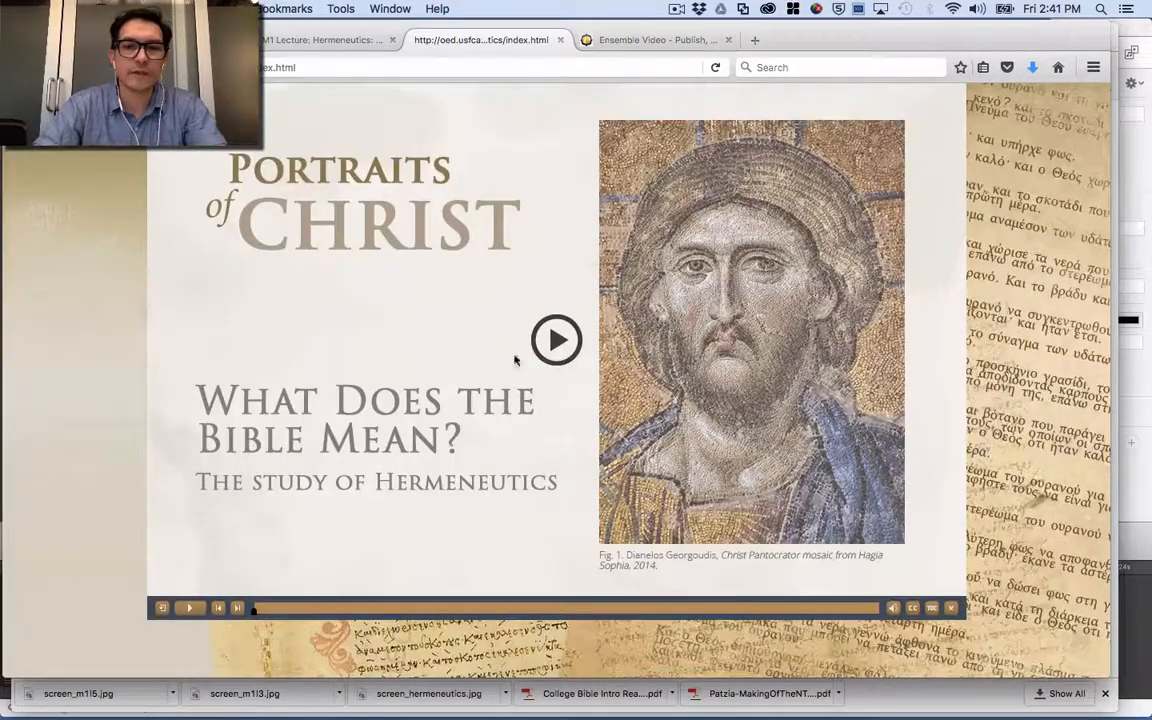
click(560, 40)
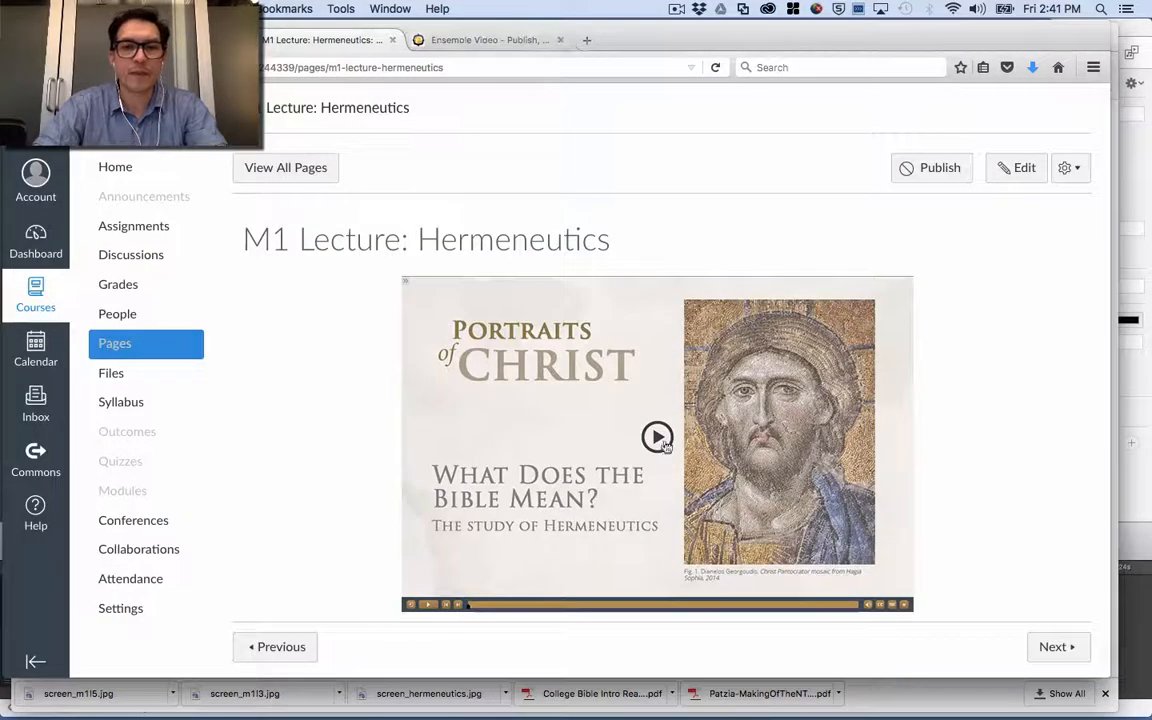
Go on to the next module item, M1 Lecture 1: Contextual Readings vs Literal Readings, and open the page for editing
scroll(678, 461, down, 1)
click(1056, 631)
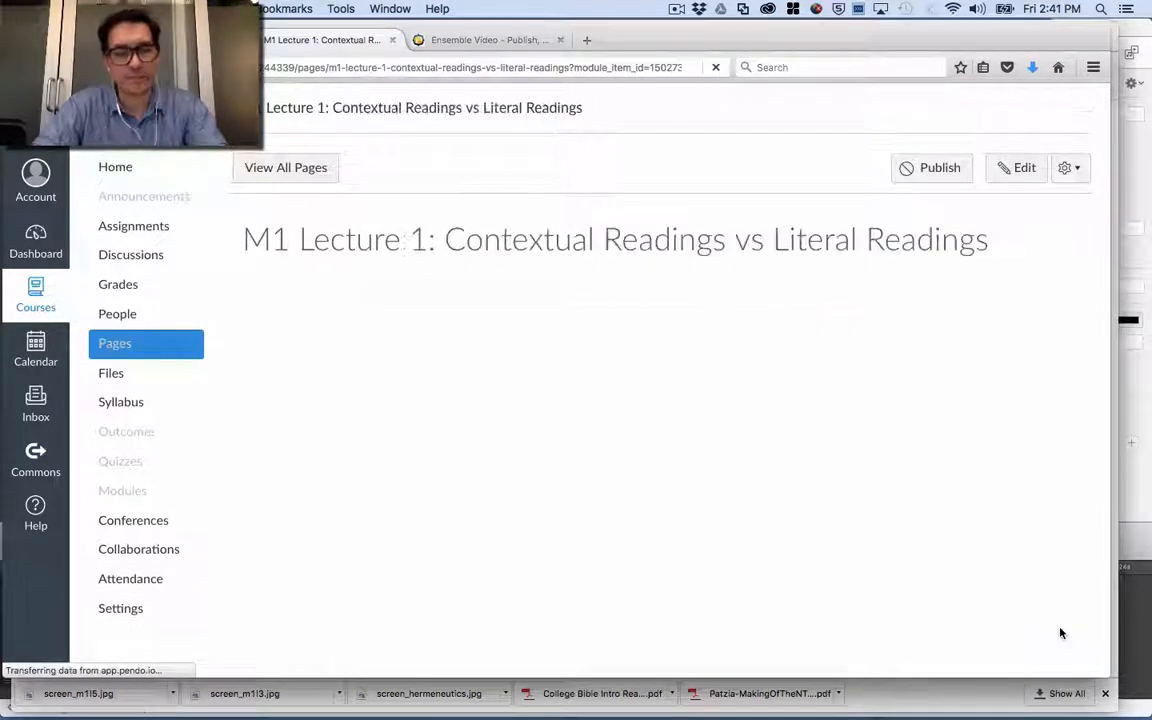
click(1019, 174)
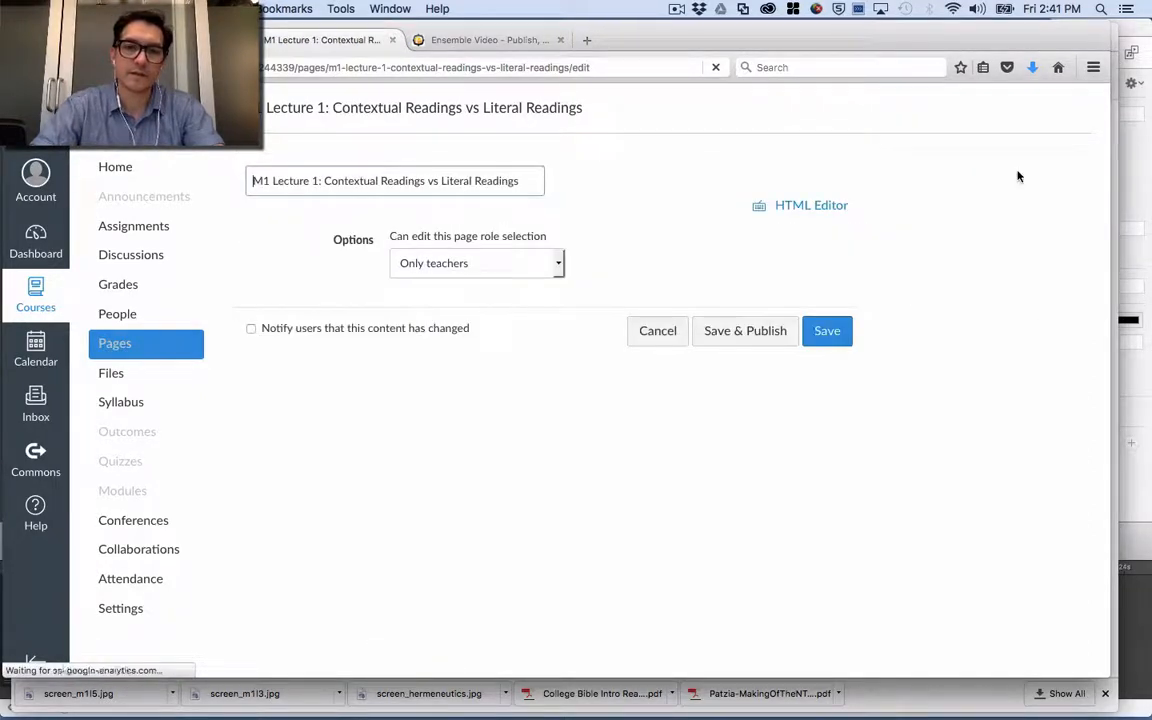
click(676, 9)
click(697, 58)
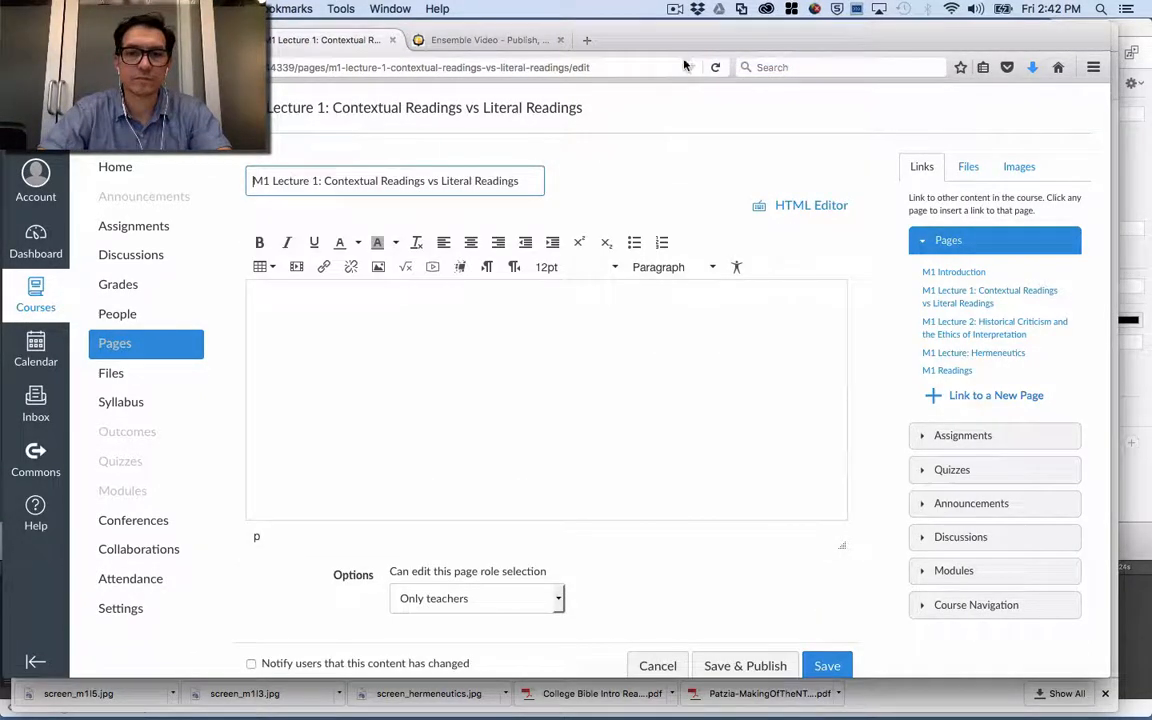
Insert the image screen_m1l3.jpg from the course's module1 folder into the page body, checking the lecture's file name in the Word document
click(536, 342)
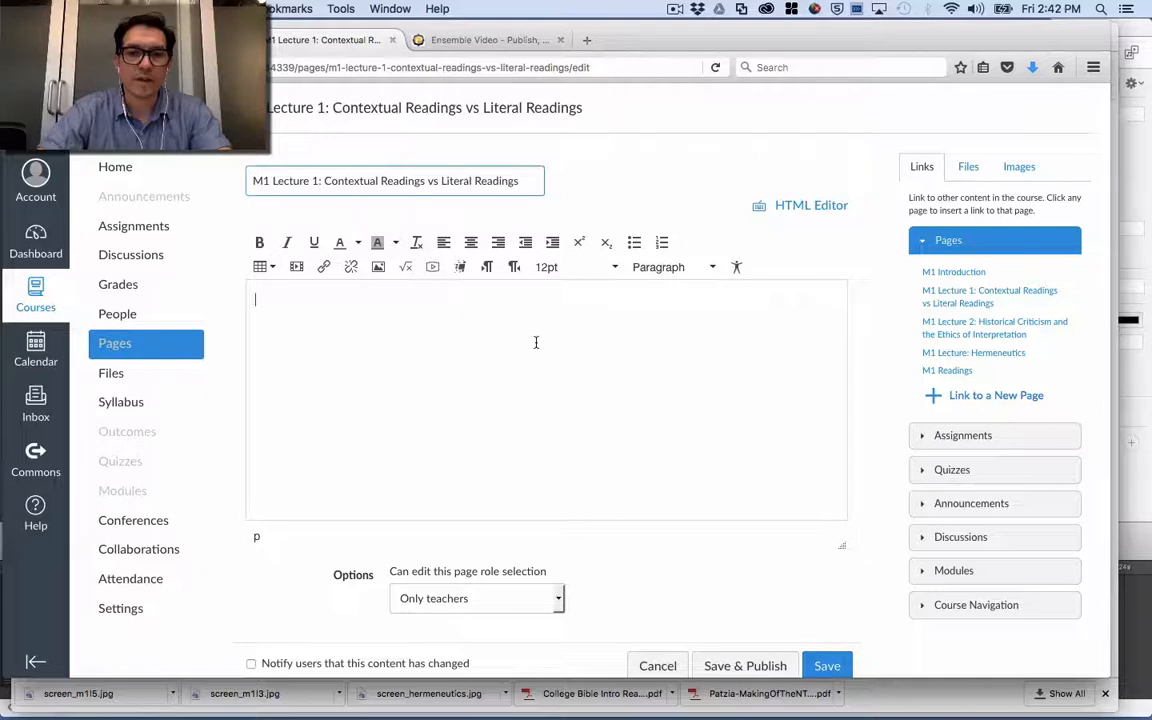
click(378, 270)
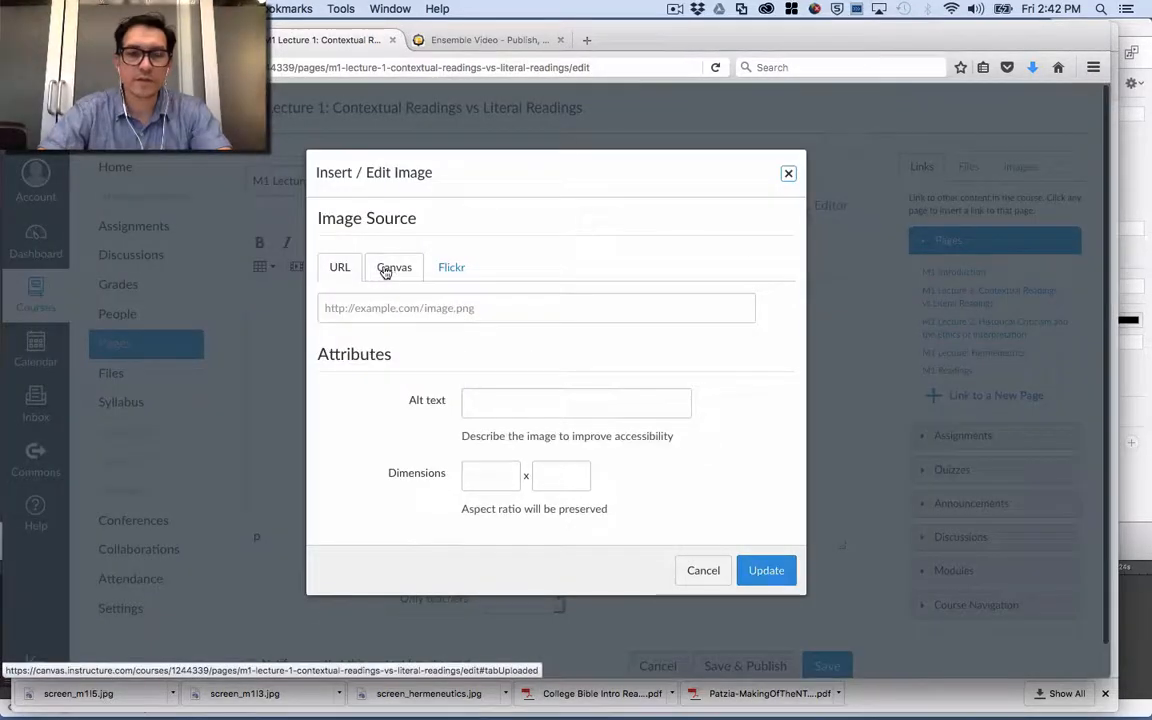
click(391, 267)
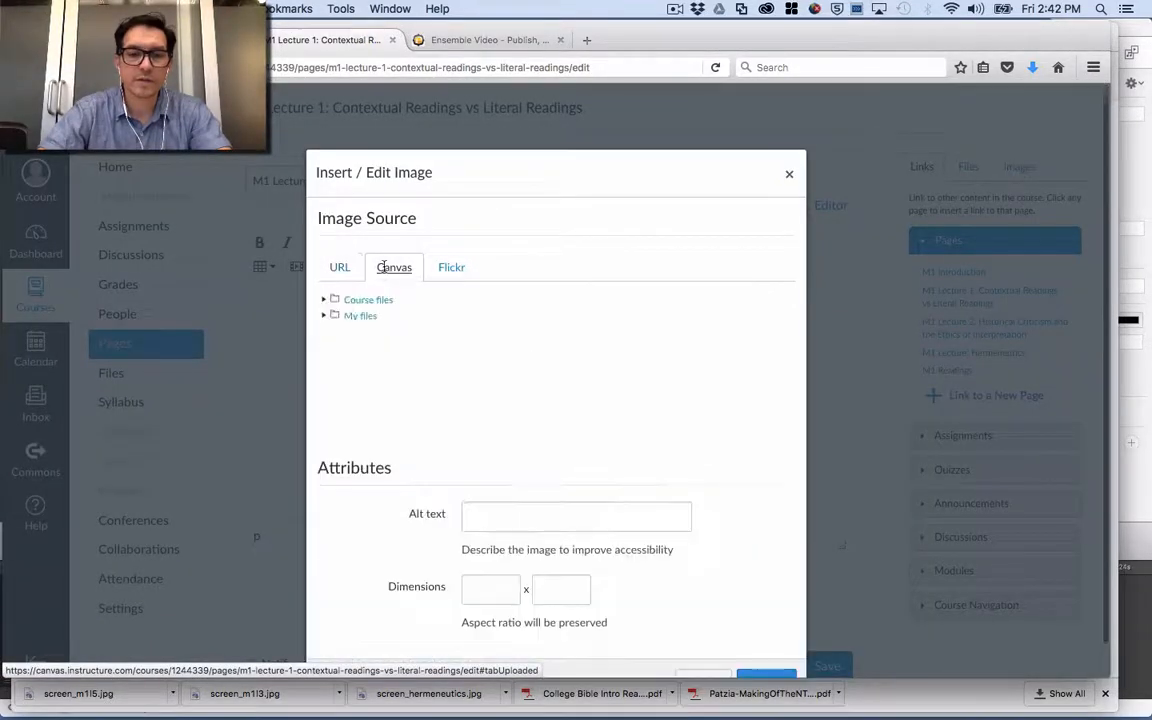
click(325, 301)
click(337, 317)
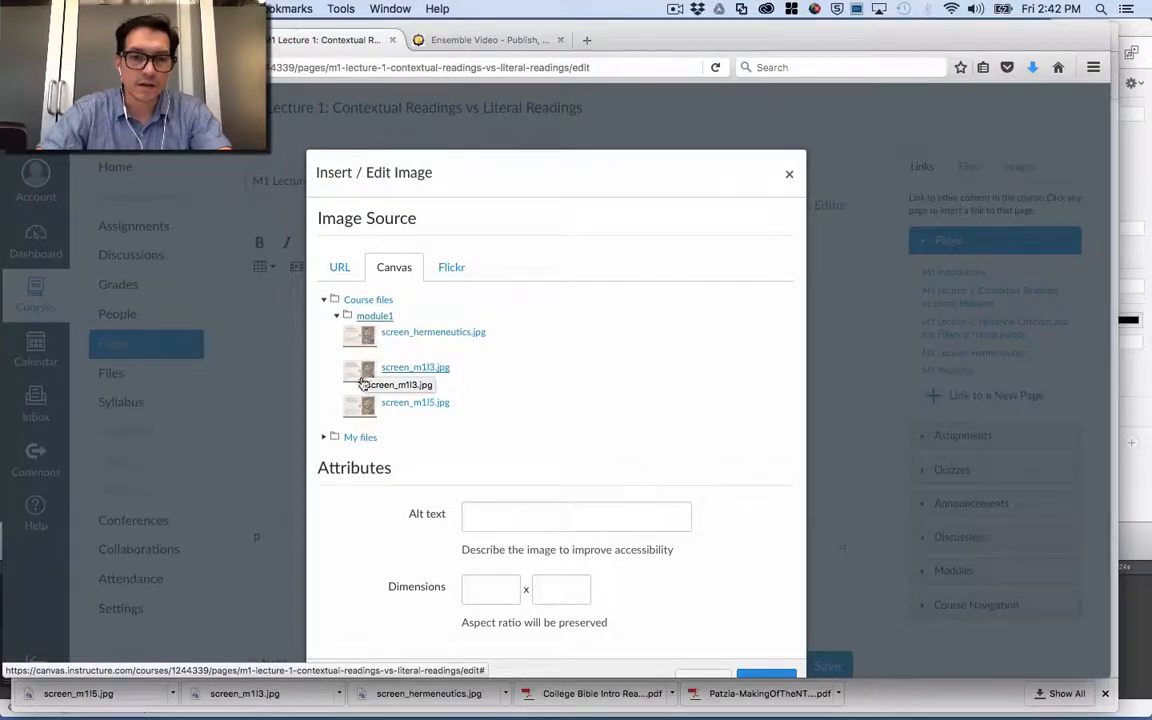
key(super+Tab)
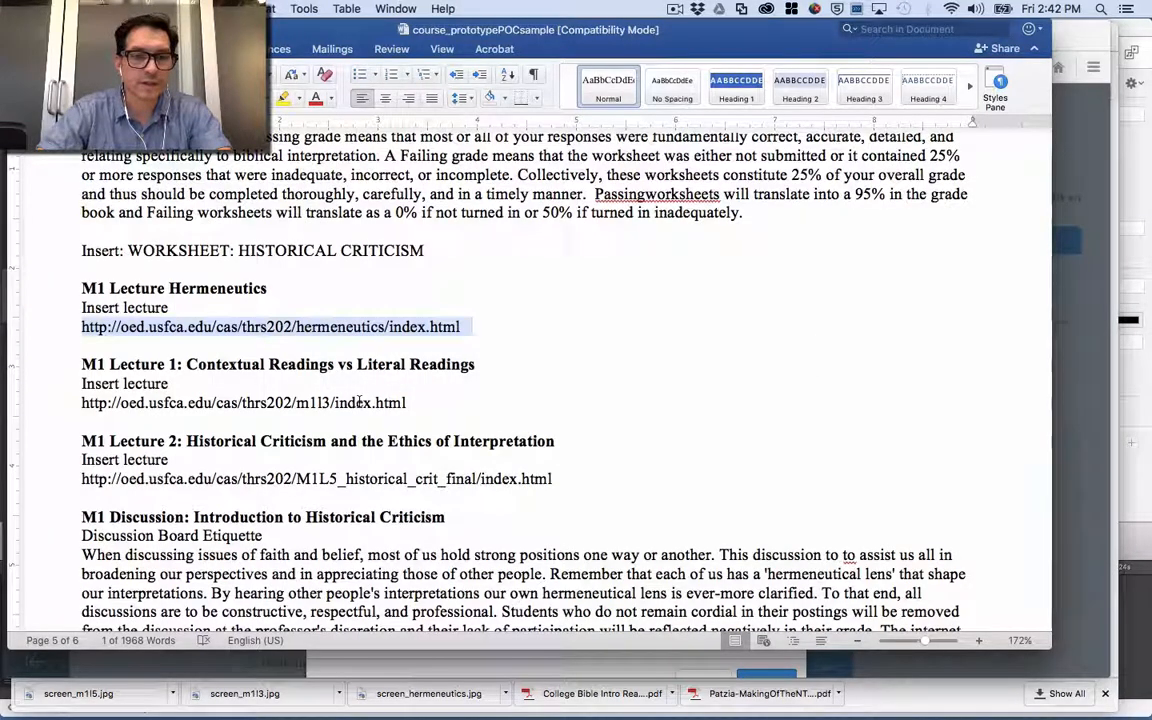
key(super+Tab)
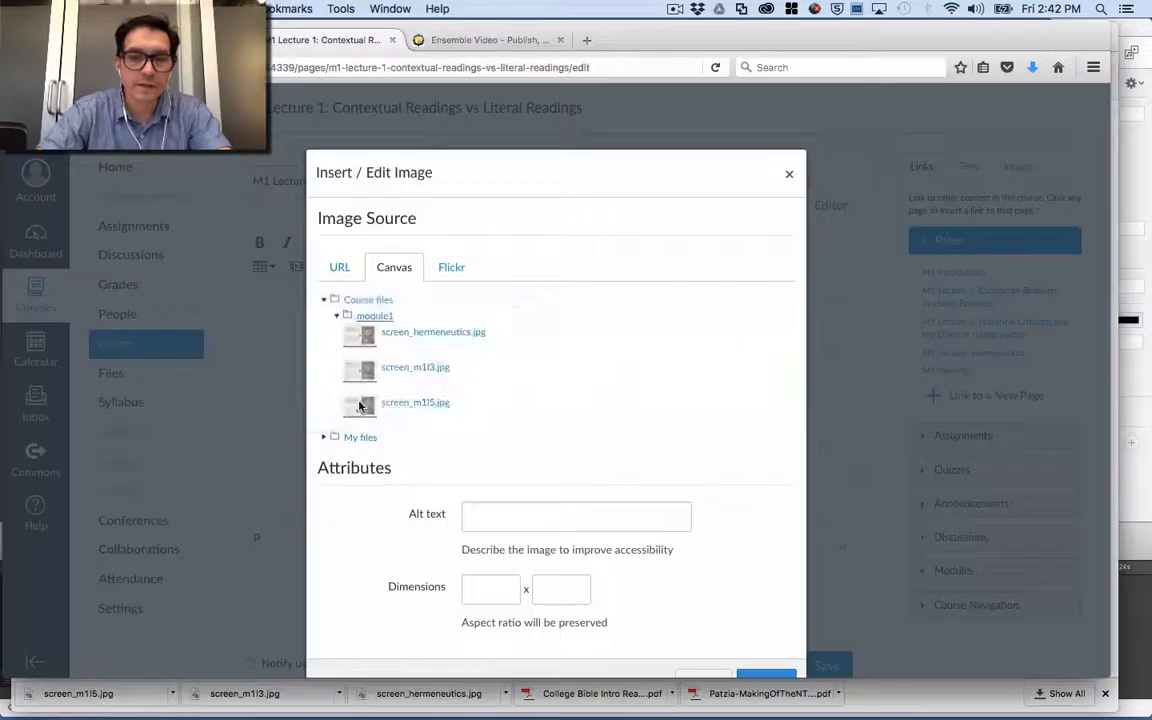
click(358, 370)
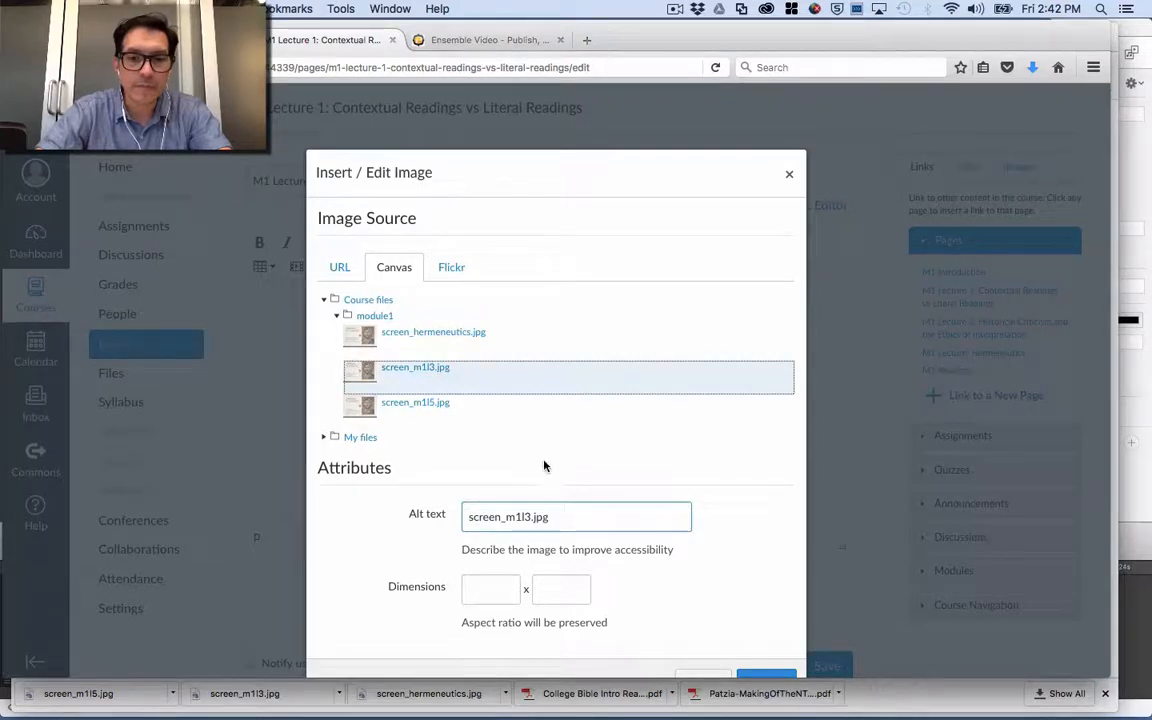
scroll(650, 600, down, 1)
click(752, 662)
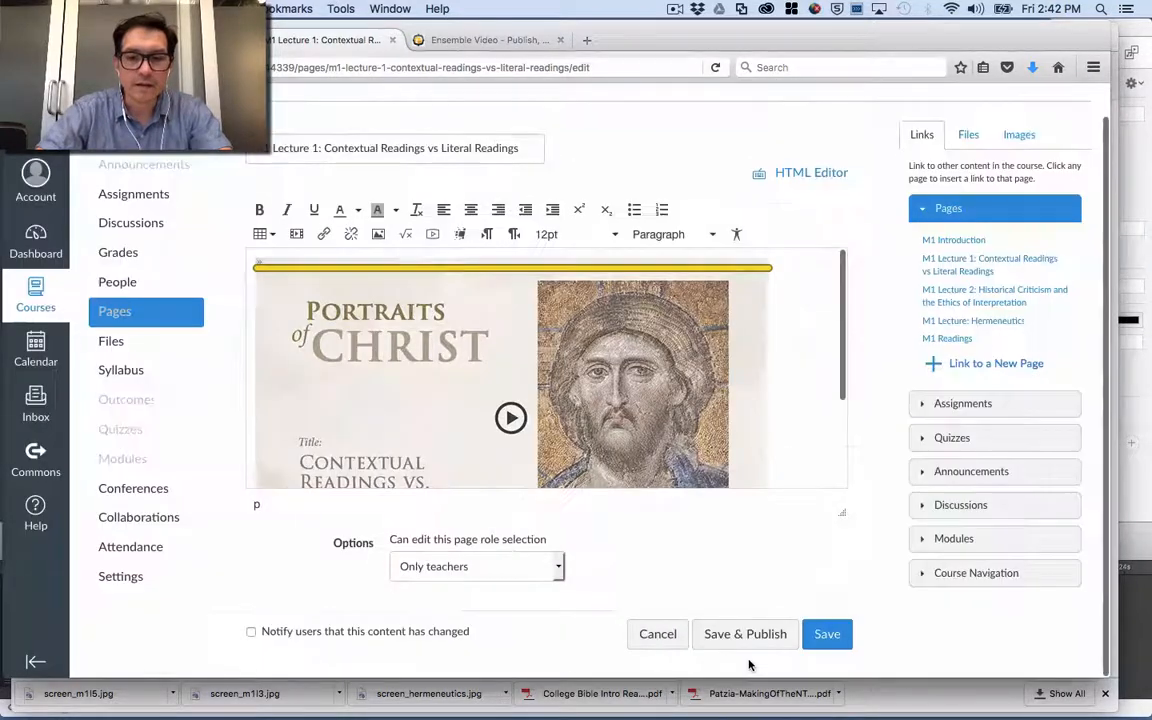
Center the inserted lecture image on the M1 Lecture 1 page
scroll(620, 387, down, 1)
click(620, 387)
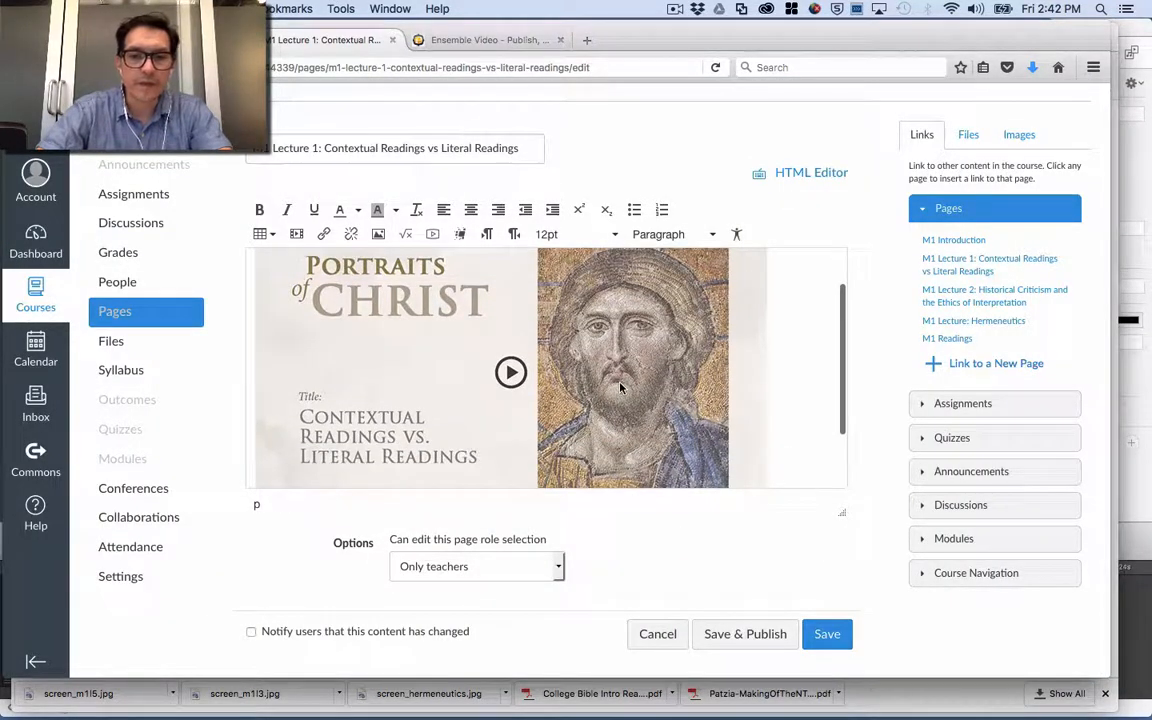
click(467, 212)
click(325, 236)
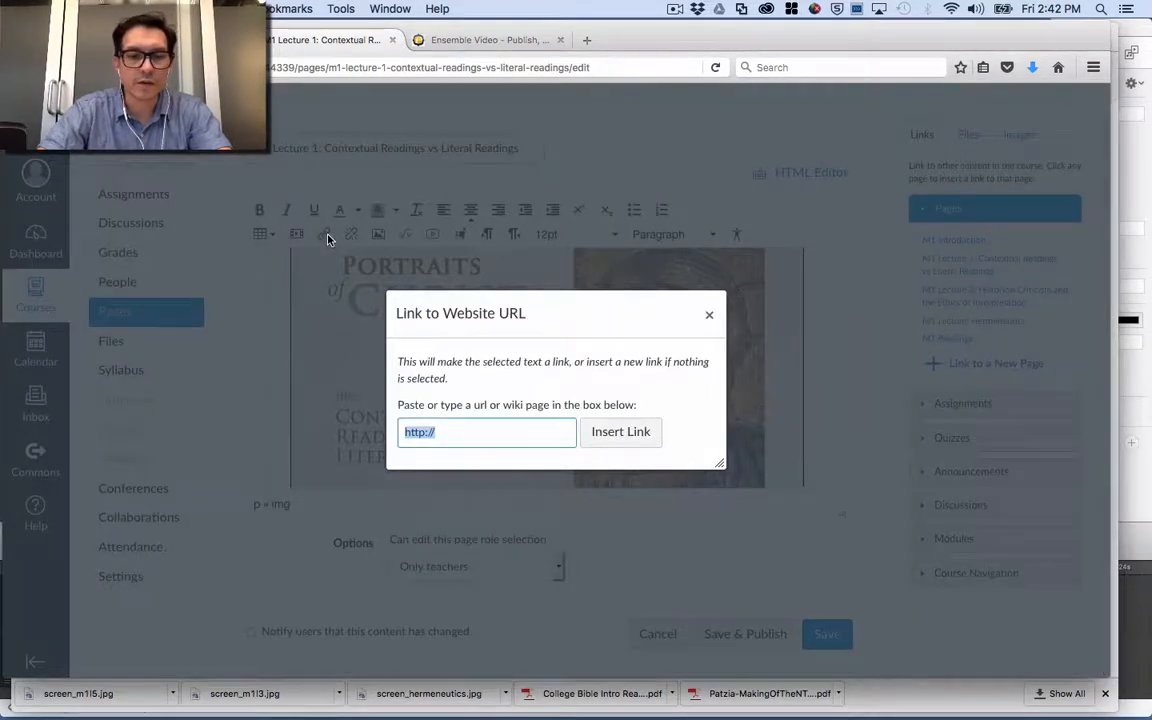
key(super+Tab)
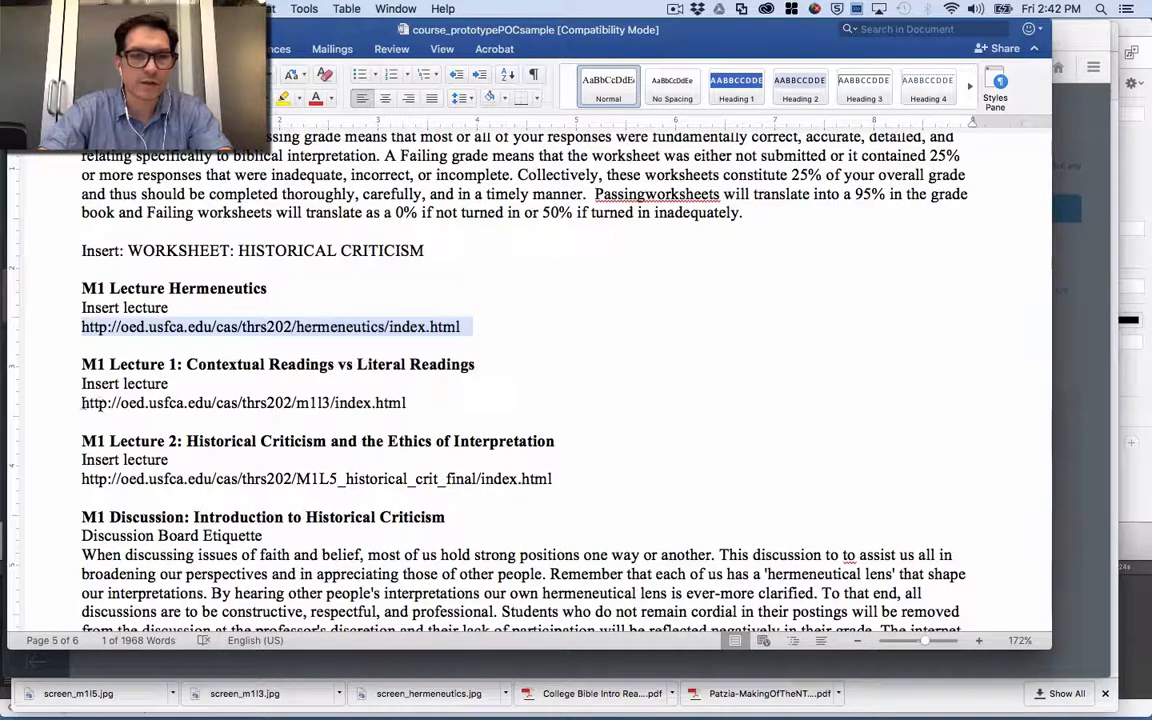
drag(82, 403, 407, 403)
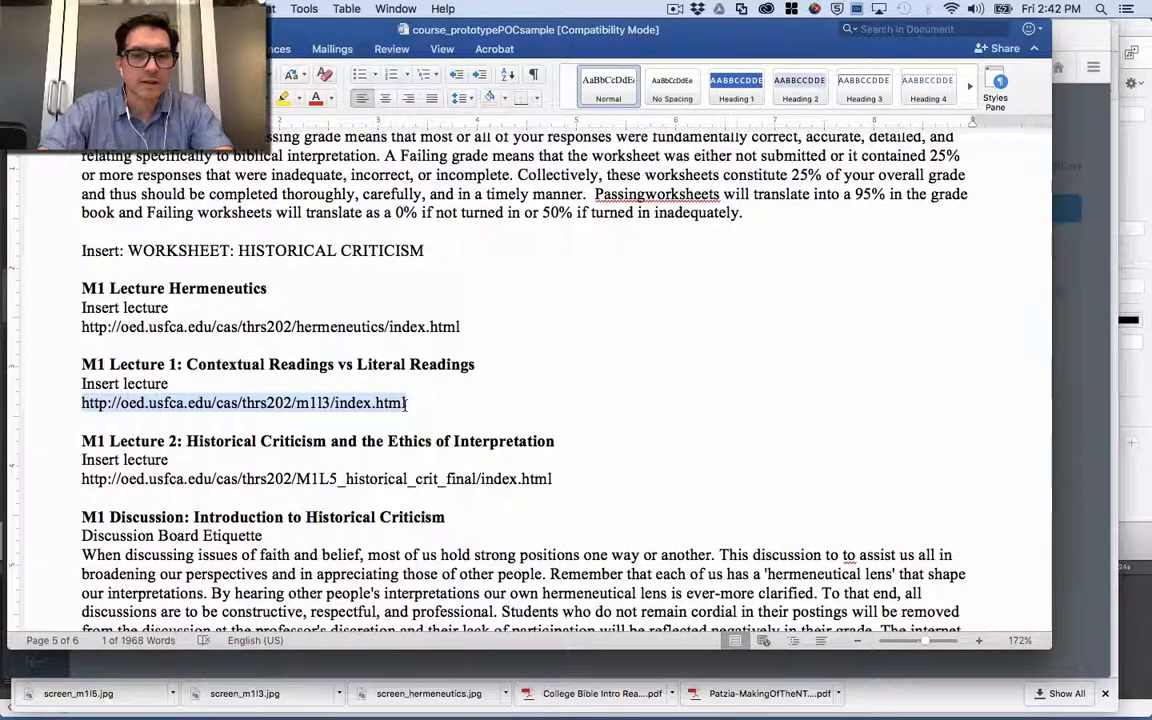
key(super+Tab)
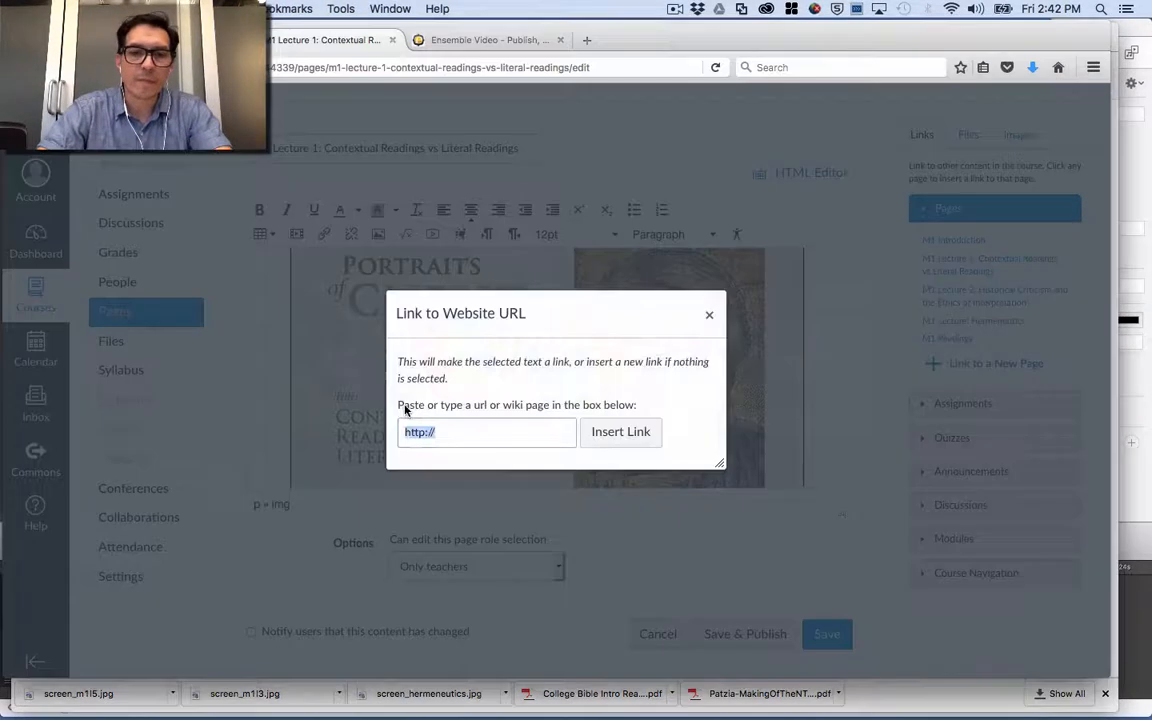
key(super+v)
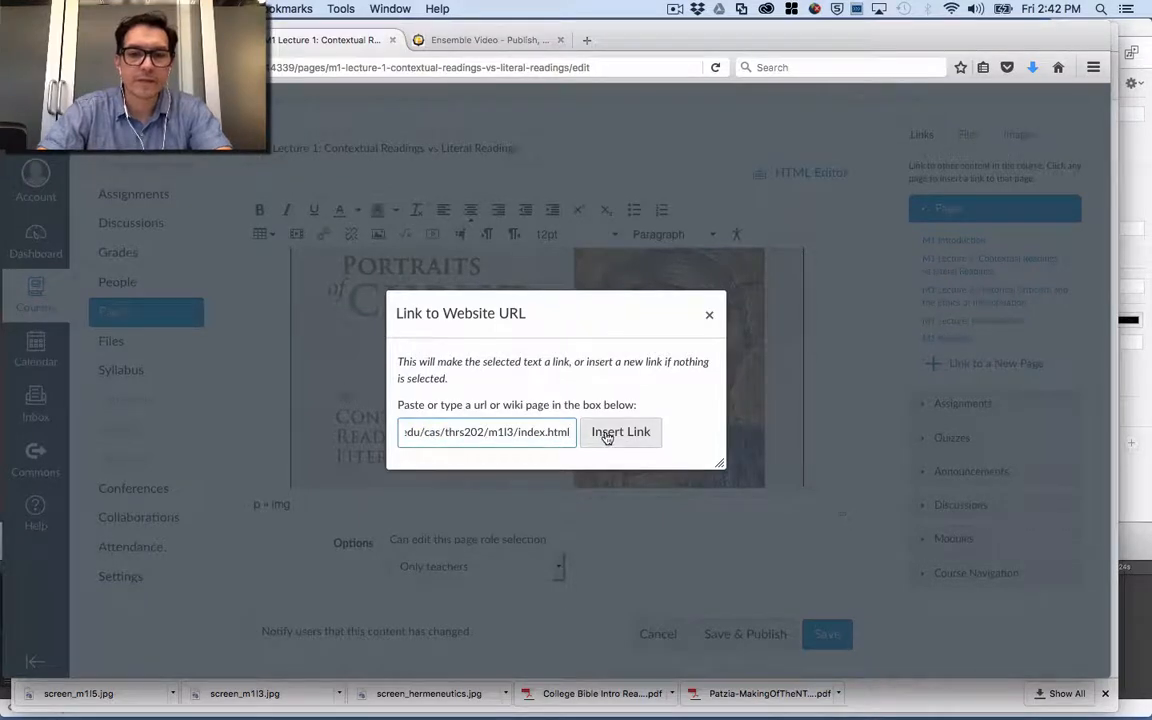
click(612, 434)
Add target="top" to the image link in the M1 Lecture 1 page's HTML and save the page
click(808, 173)
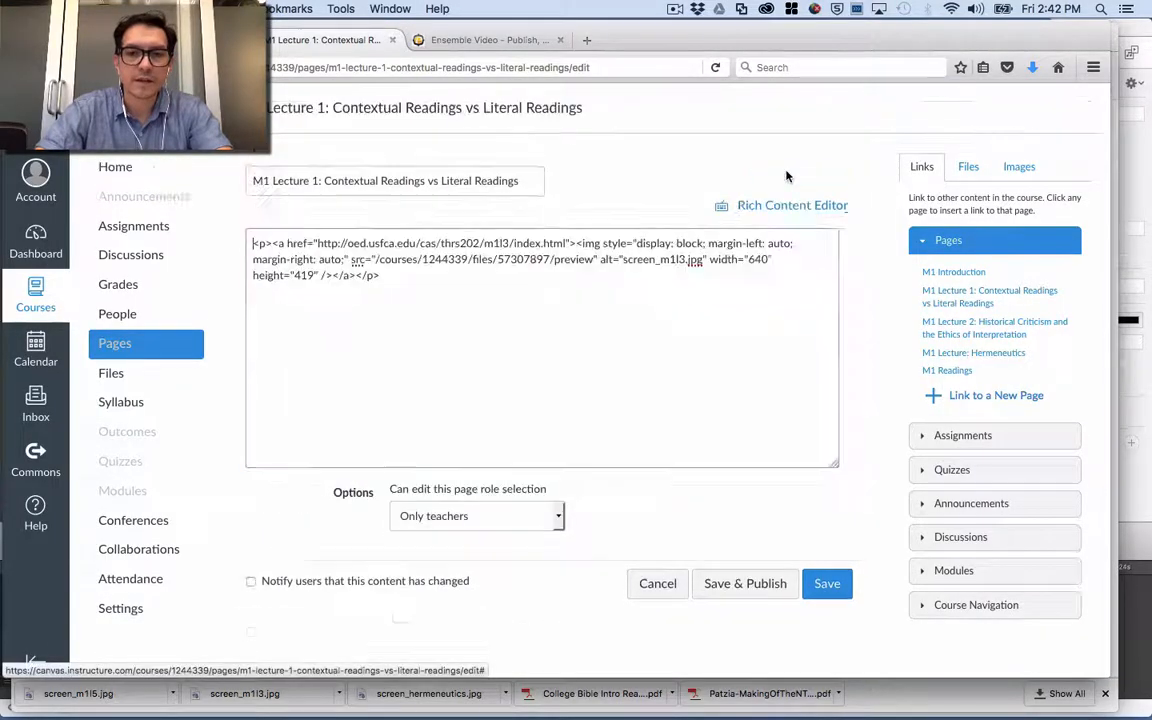
click(571, 243)
text(tar)
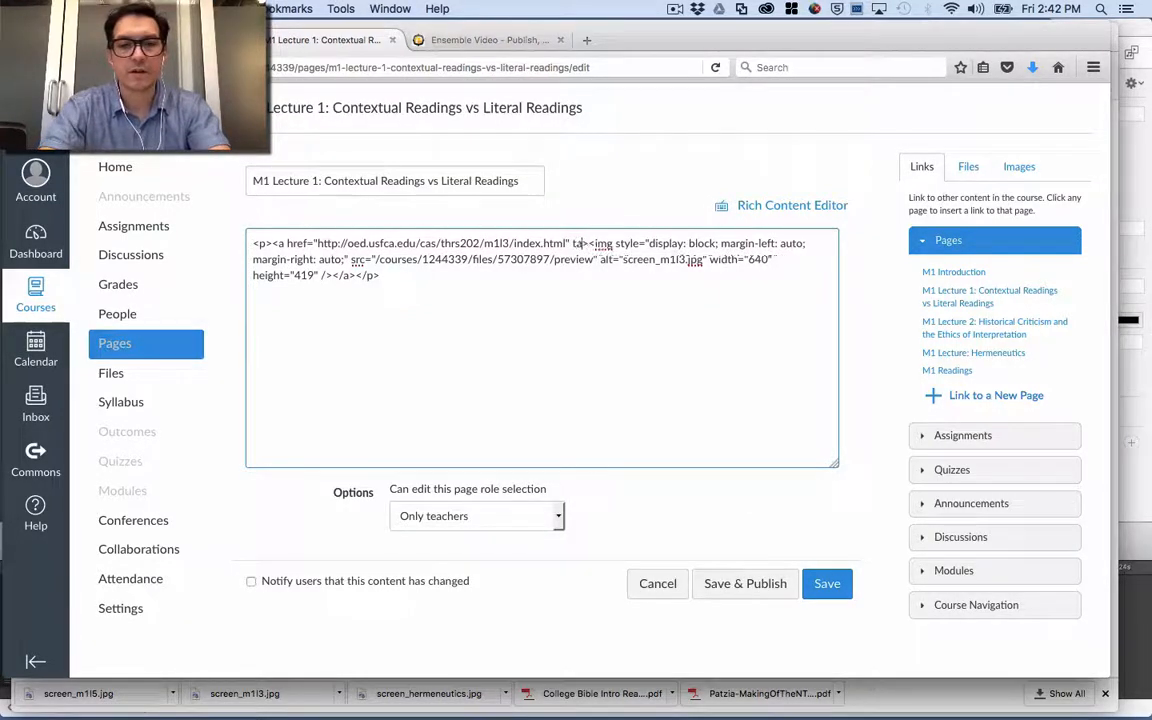
text(get="top)
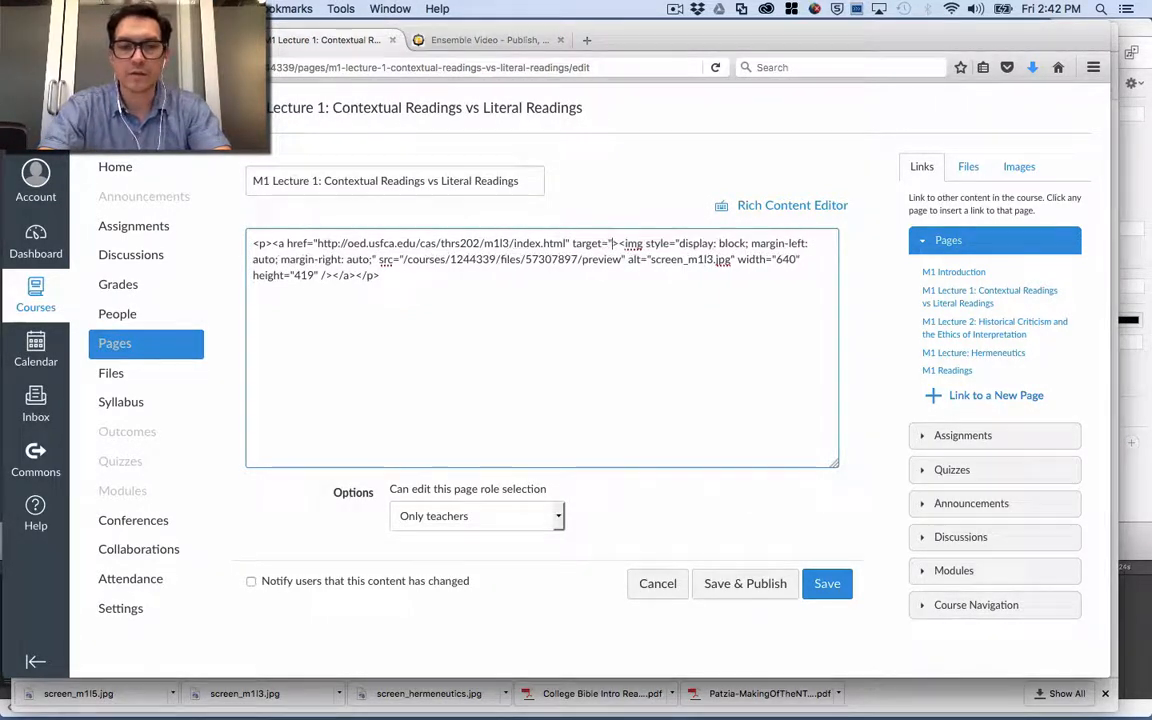
text(")
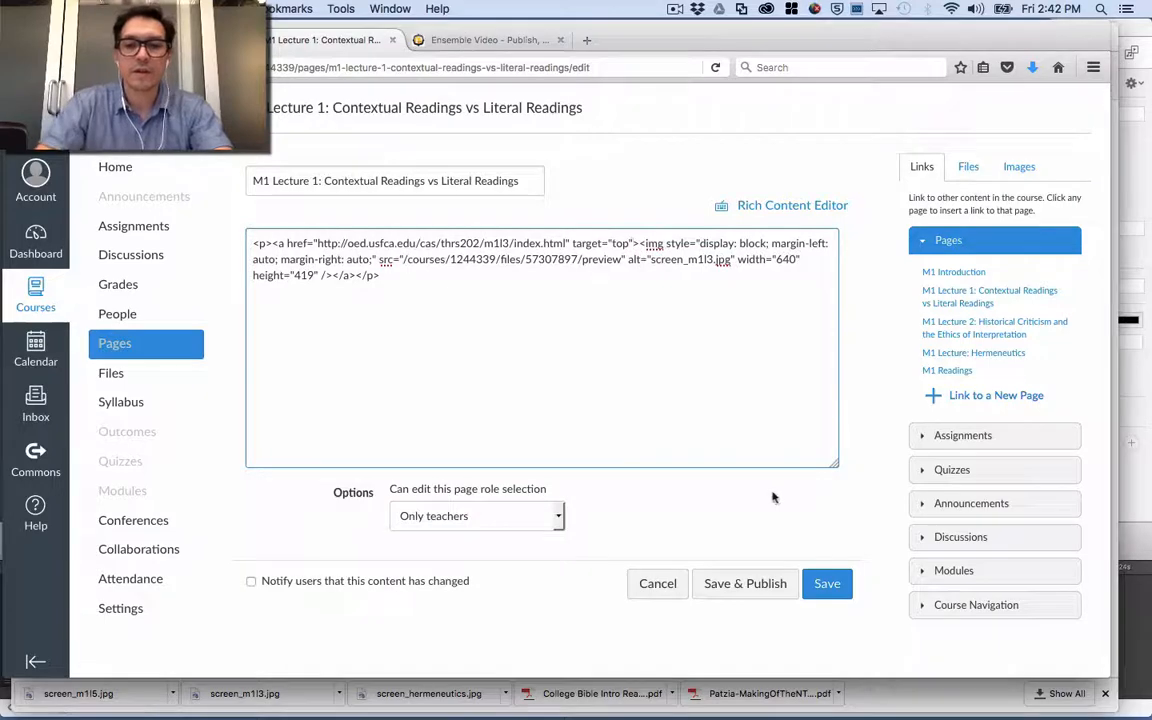
click(828, 584)
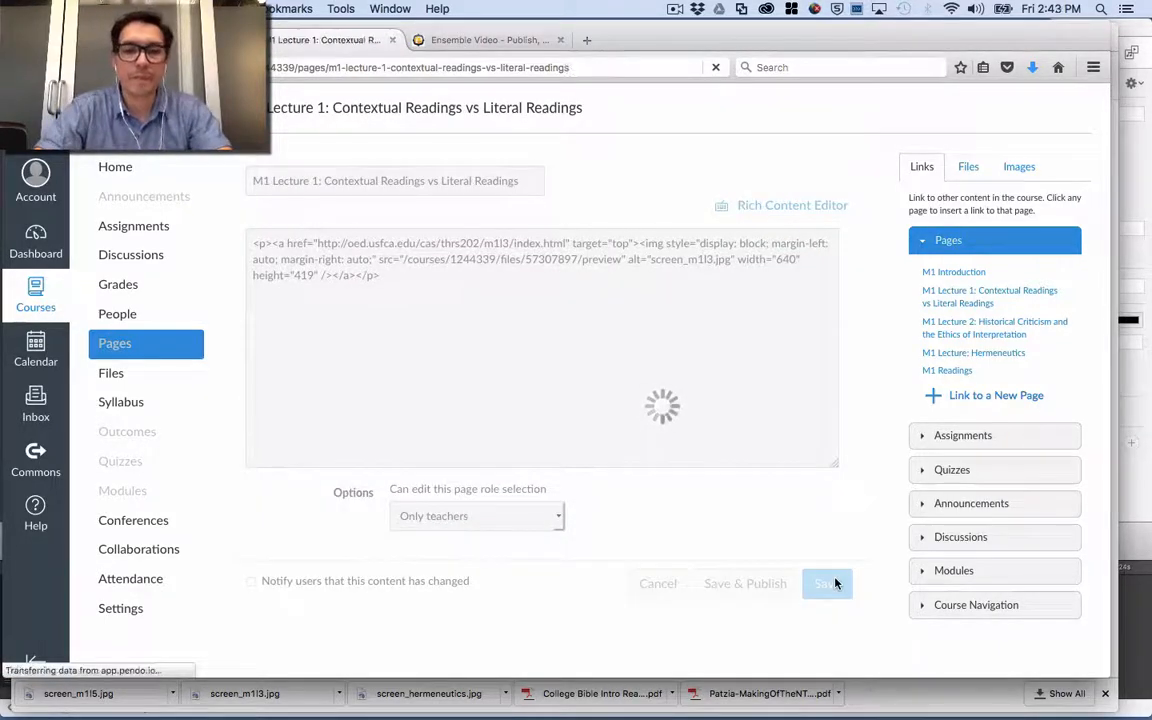
scroll(837, 584, down, 1)
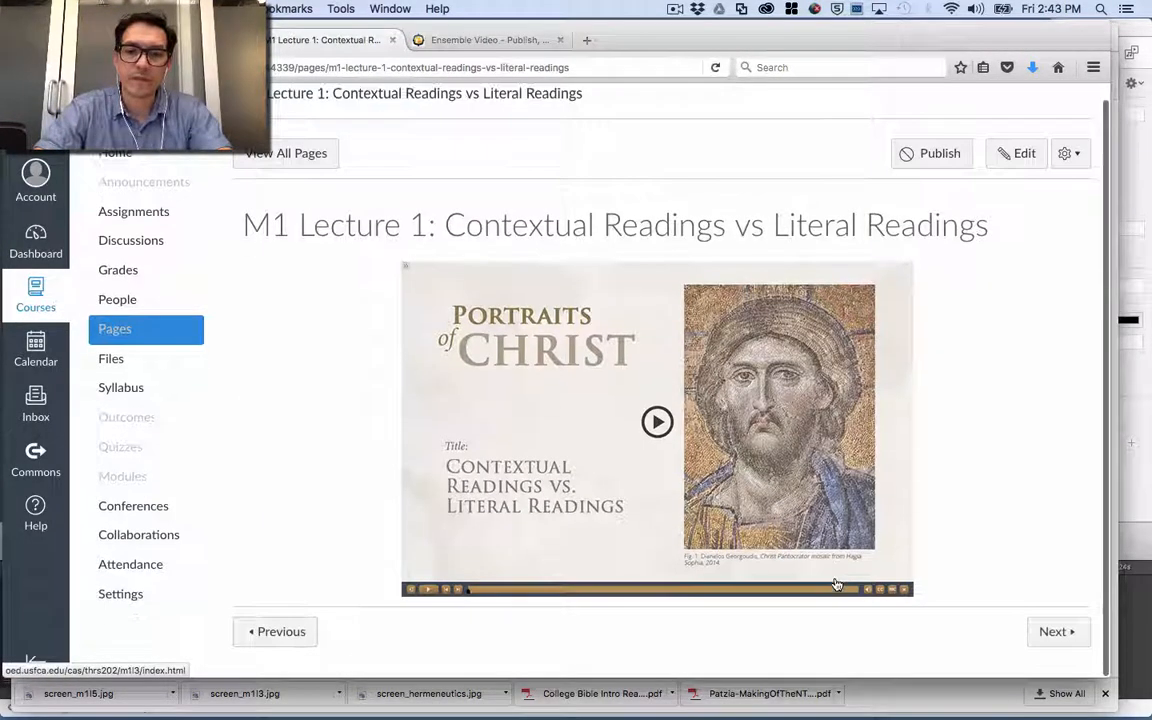
Go on to the M1 Lecture 2 page and insert the image screen_m1l5.jpg from the course's module1 folder into its body
click(1055, 632)
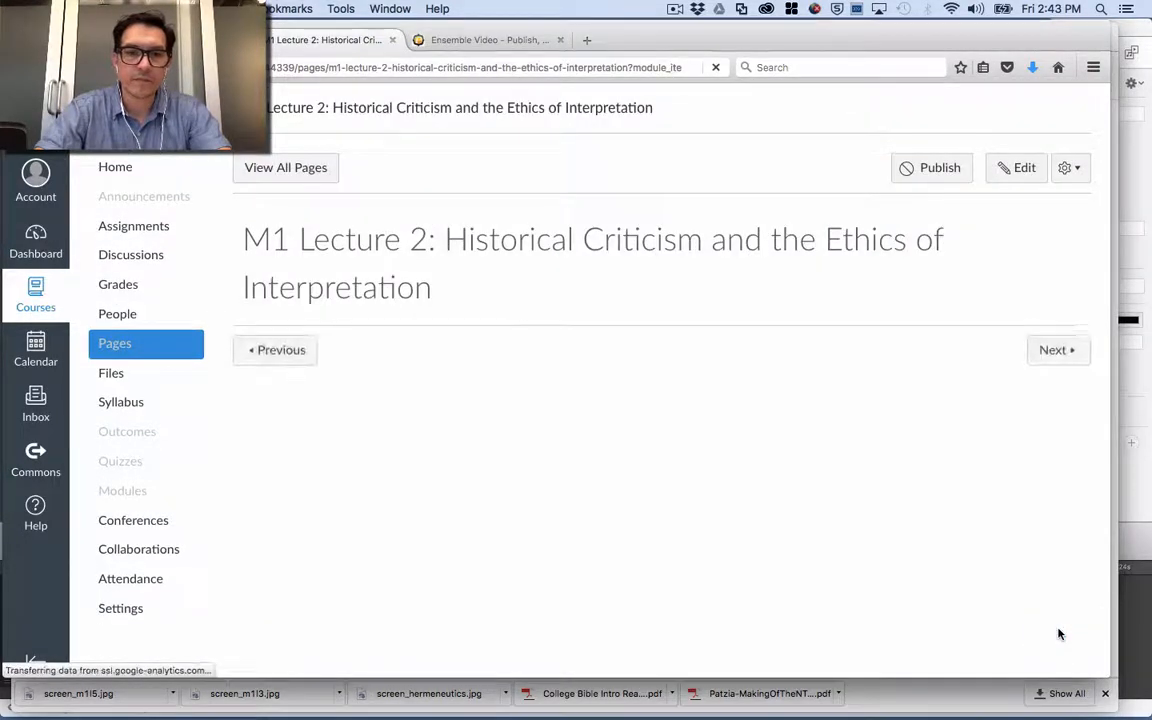
click(1012, 181)
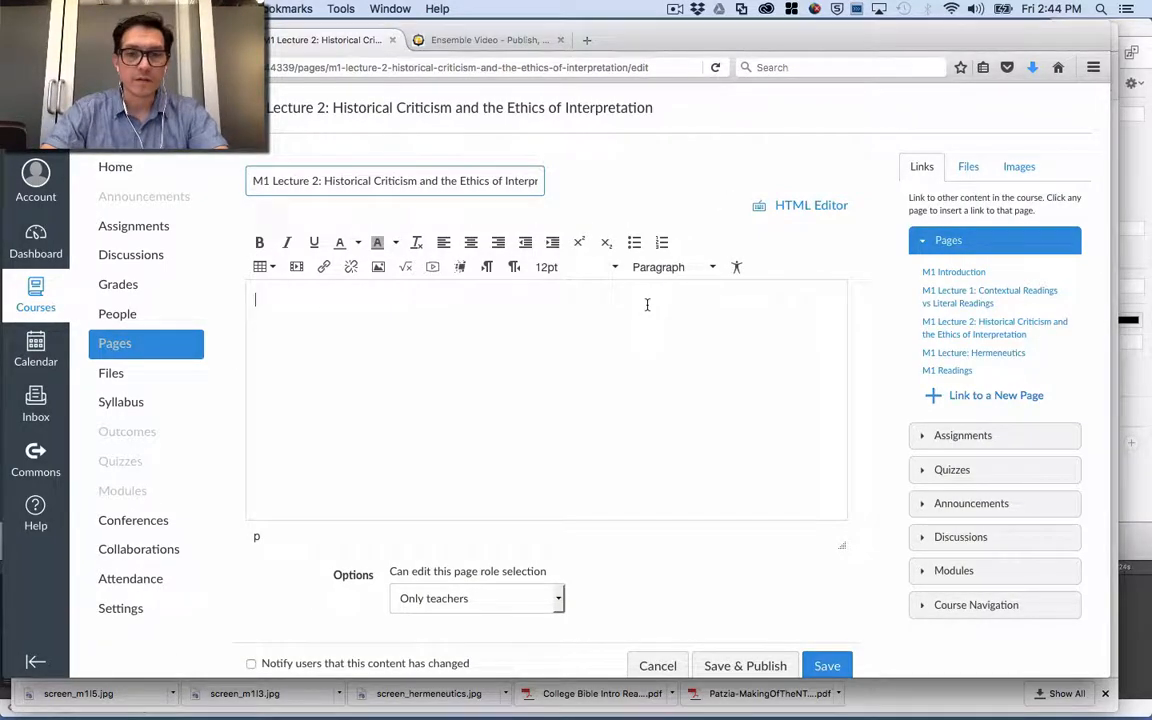
click(379, 267)
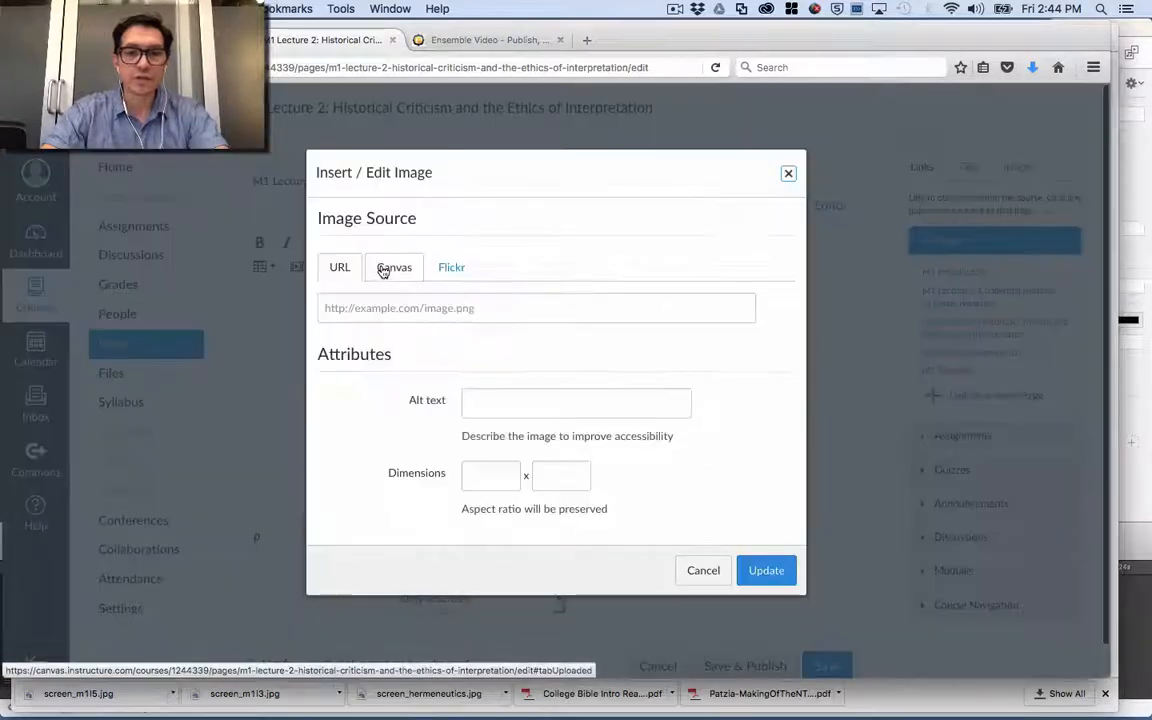
click(382, 269)
click(363, 301)
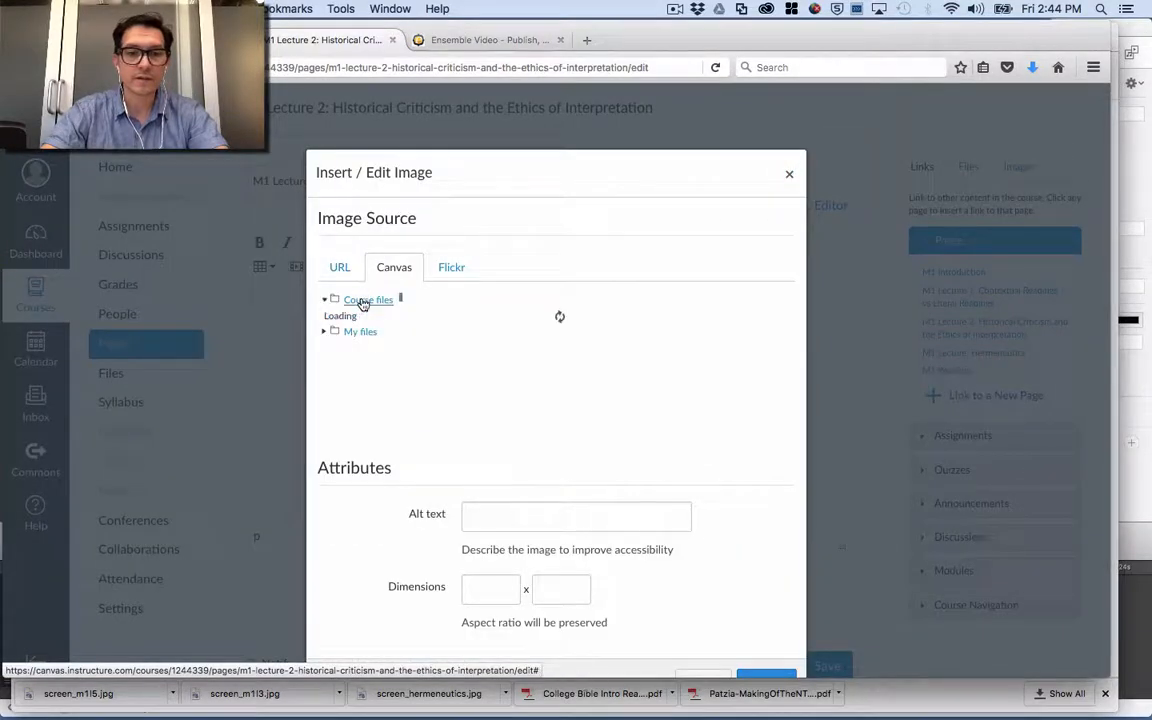
click(368, 317)
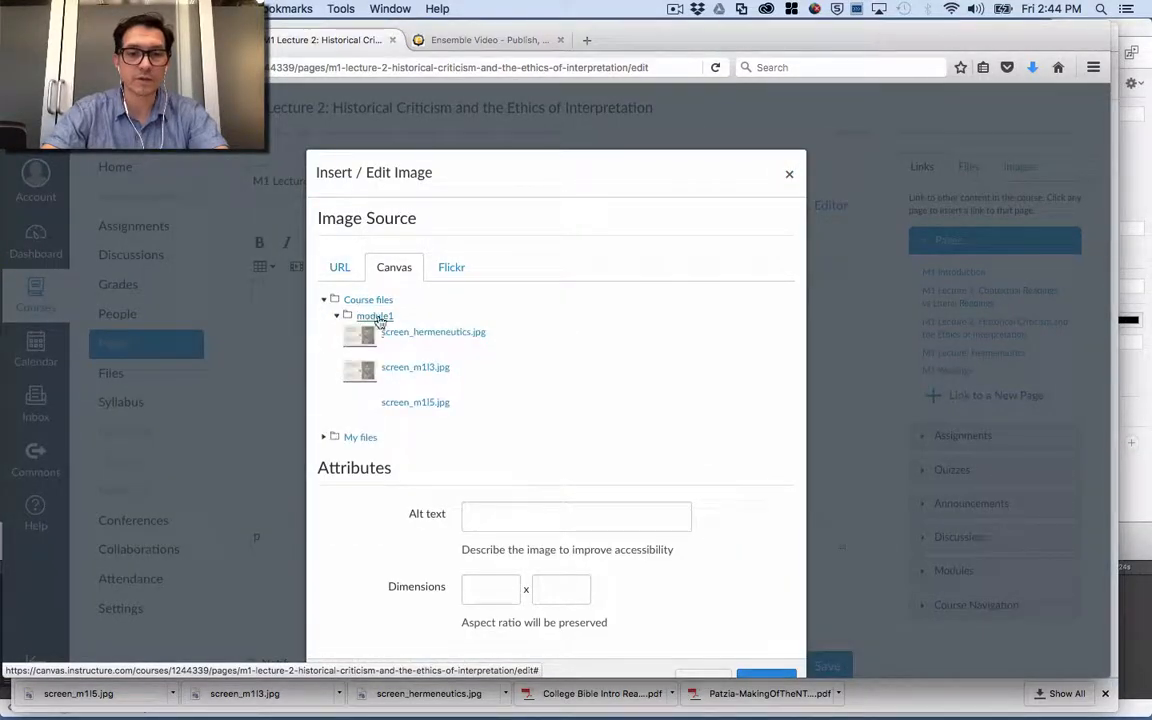
click(390, 404)
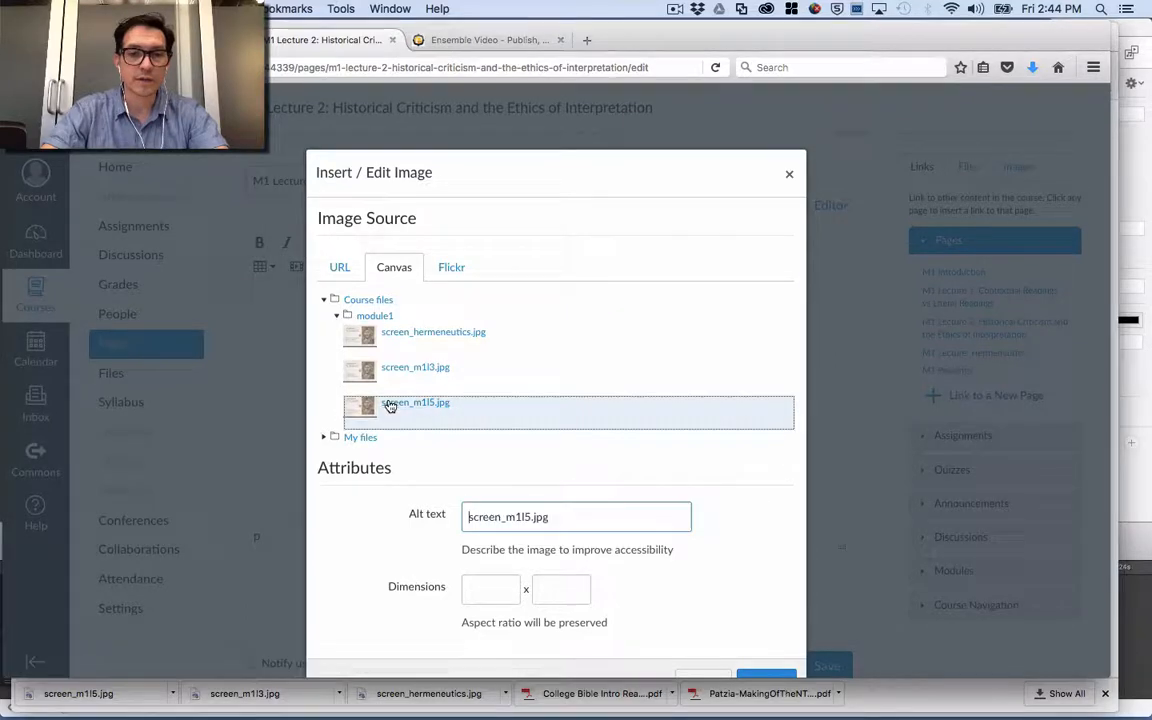
scroll(700, 610, down, 2)
click(765, 651)
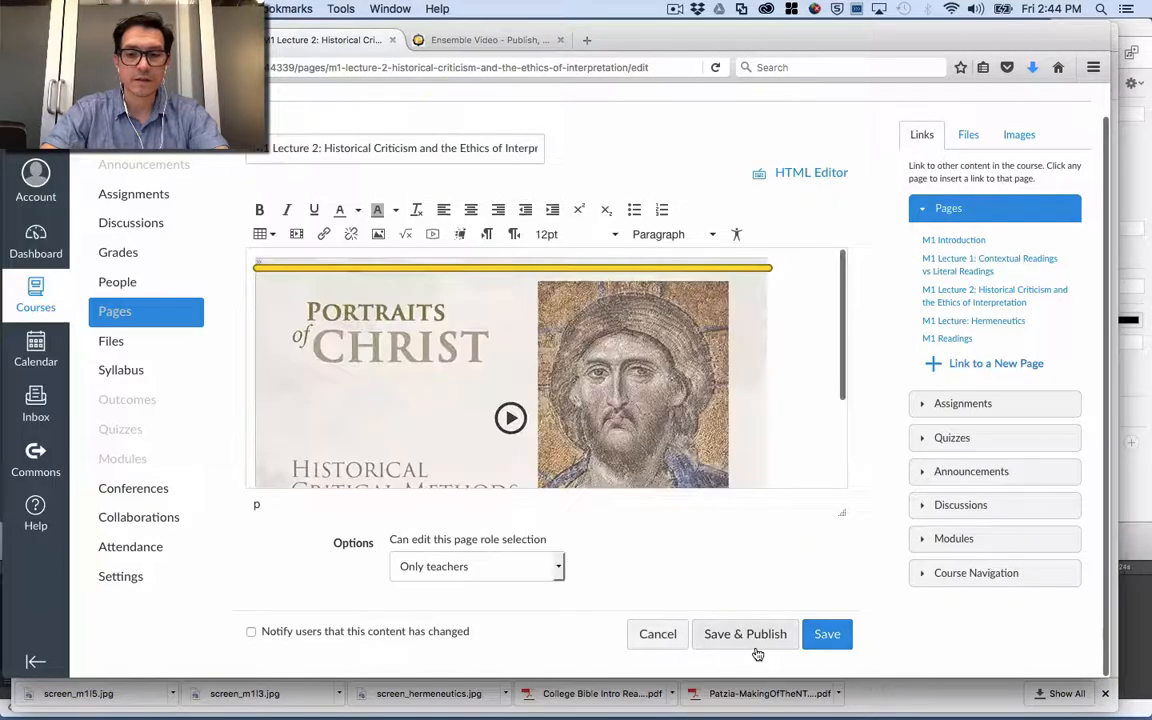
Center the inserted lecture image on the M1 Lecture 2 page and check its HTML source
click(596, 357)
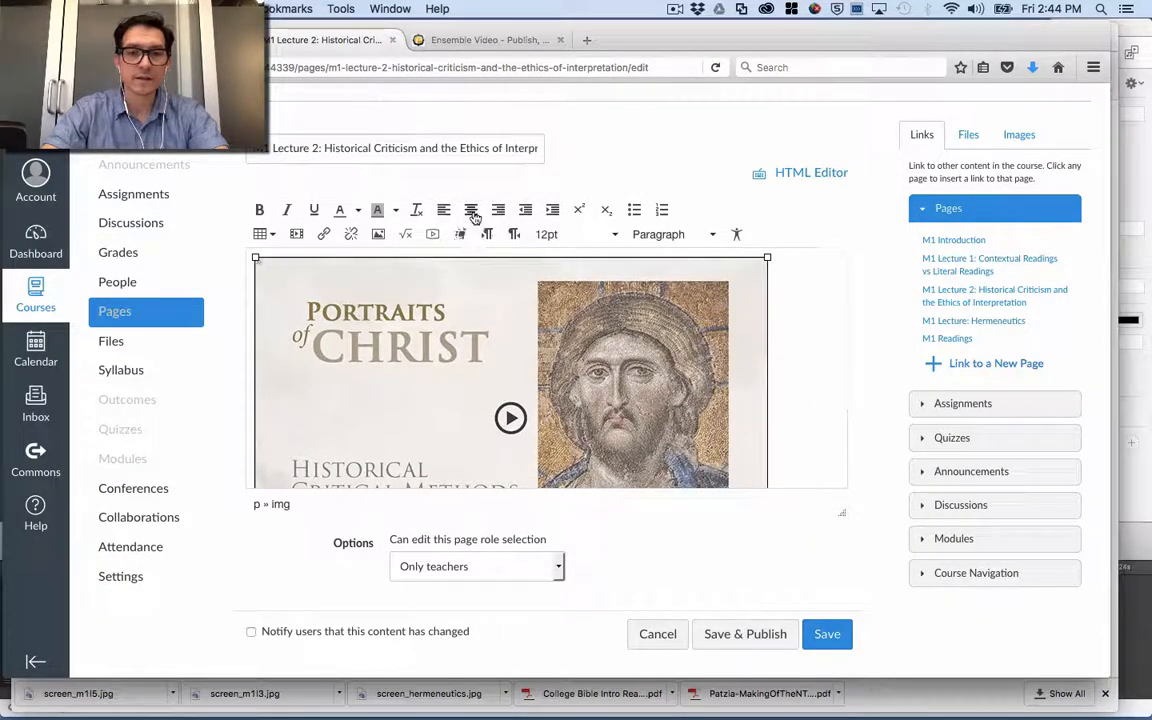
click(810, 174)
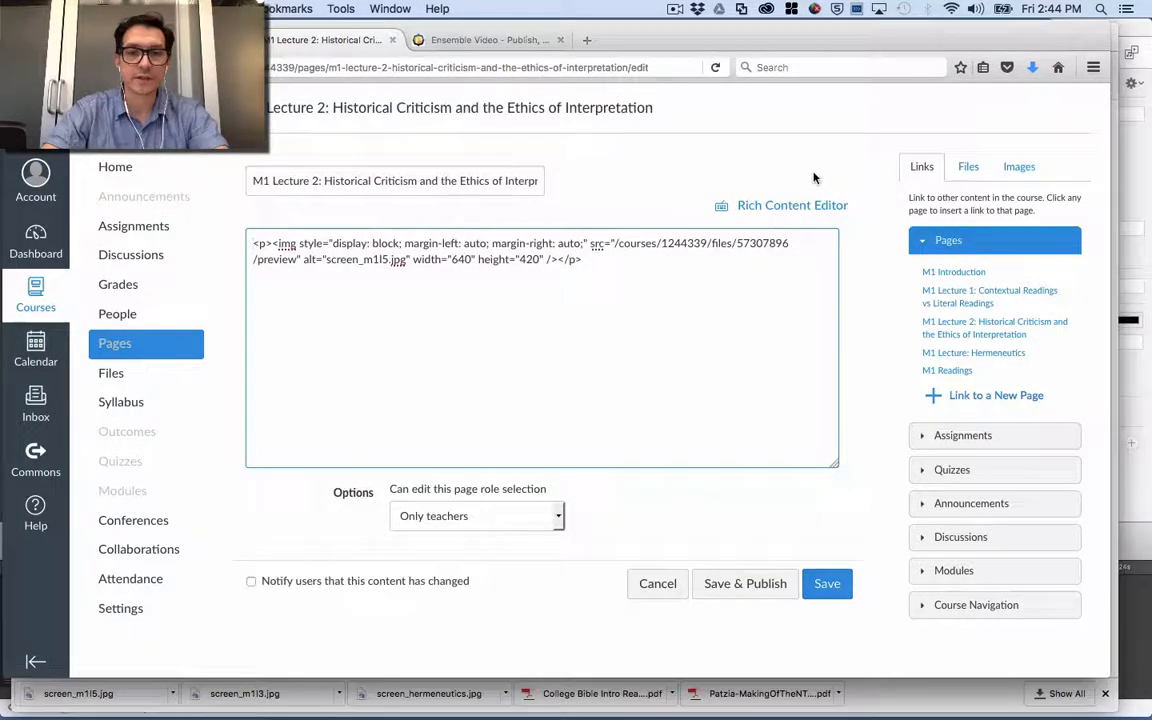
click(792, 205)
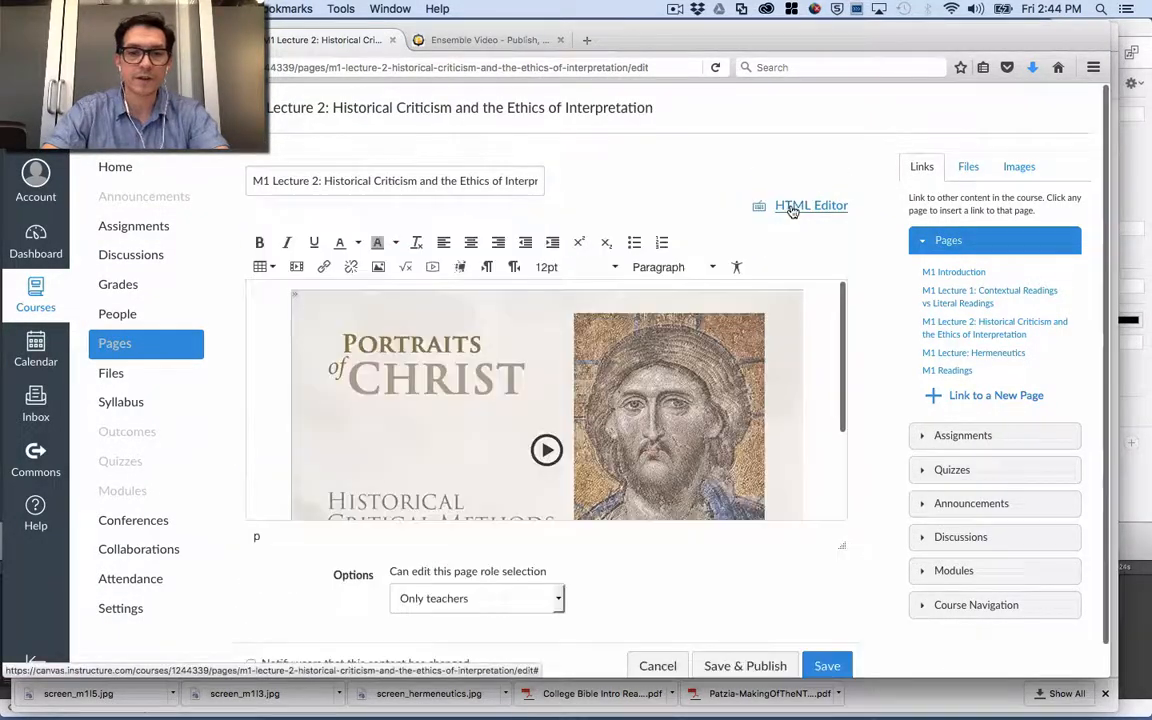
Try to link the lecture image using the Lecture 2 address copied from the Word document, and delete the stray text link
click(323, 267)
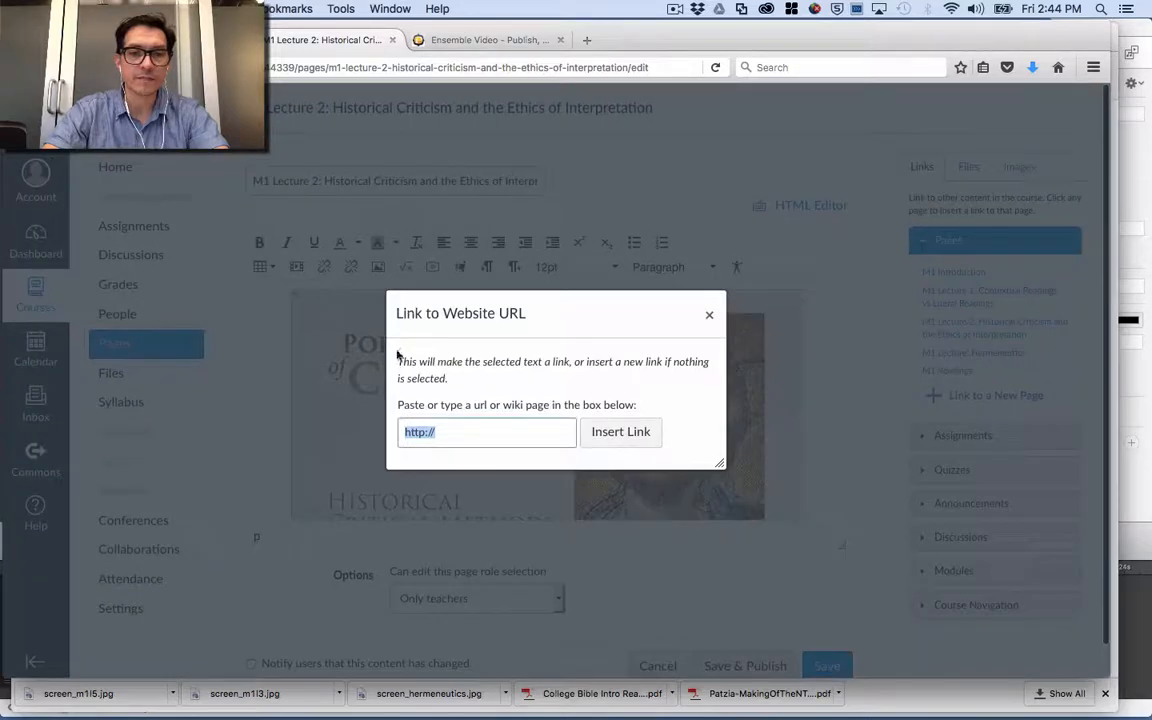
key(super+Tab)
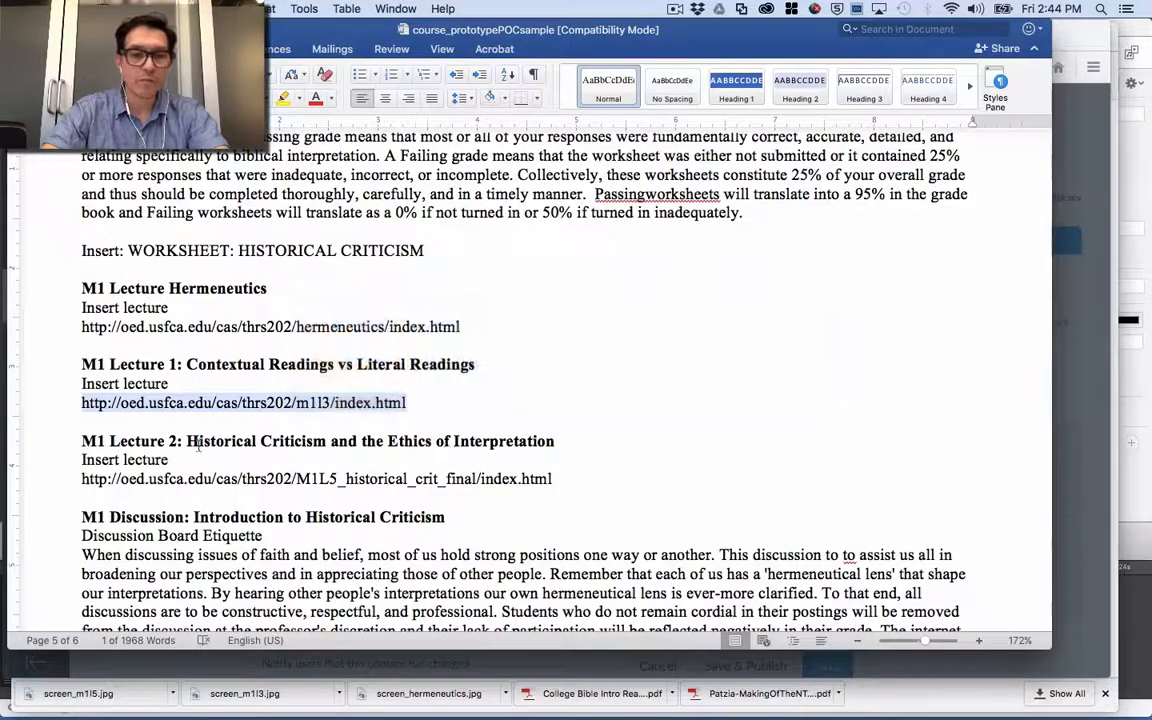
drag(82, 479, 556, 482)
key(super+Tab)
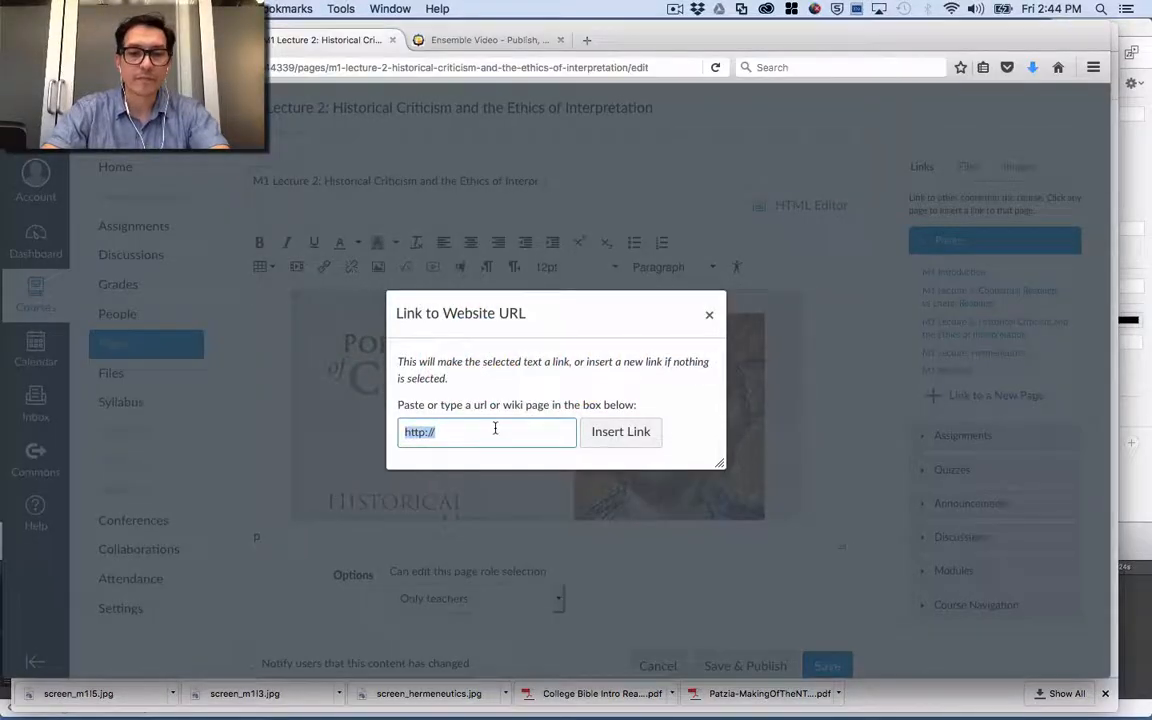
key(super+v)
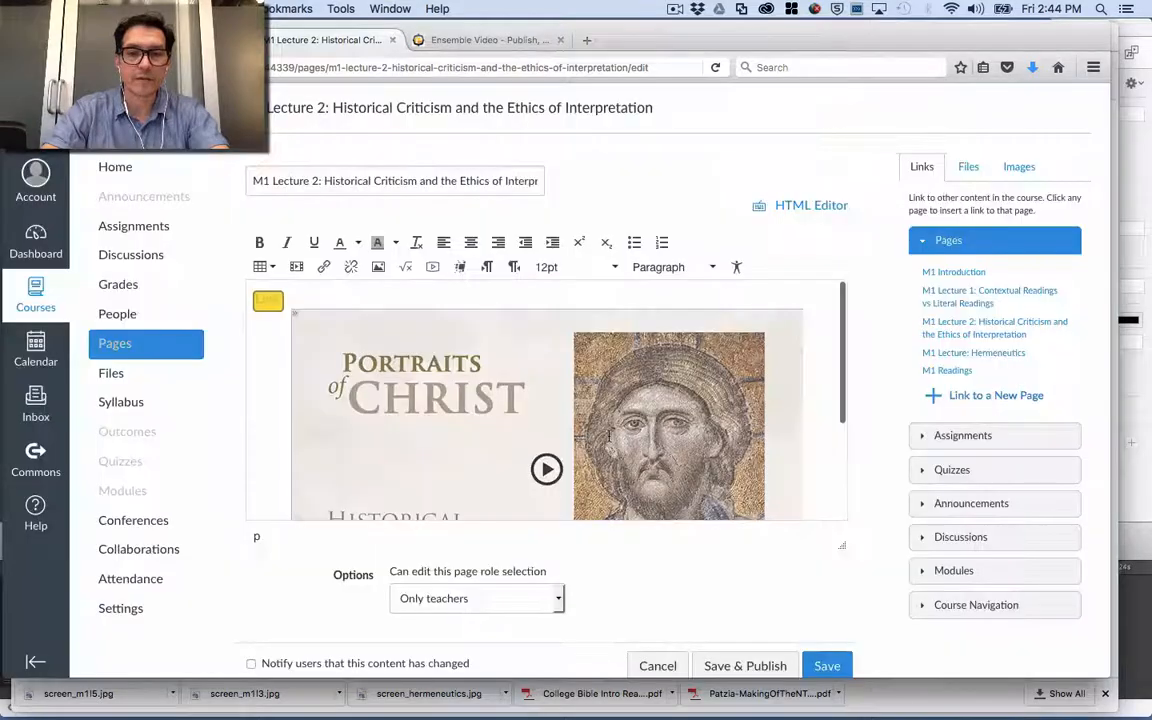
click(611, 438)
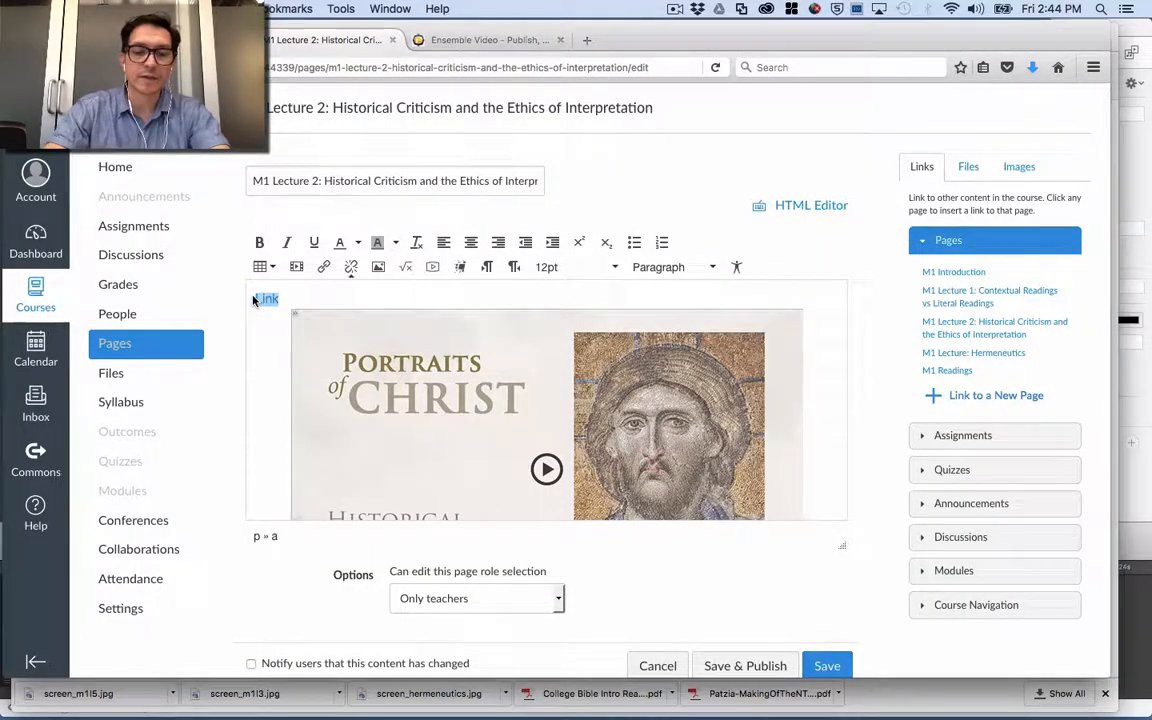
key(BackSpace)
click(337, 333)
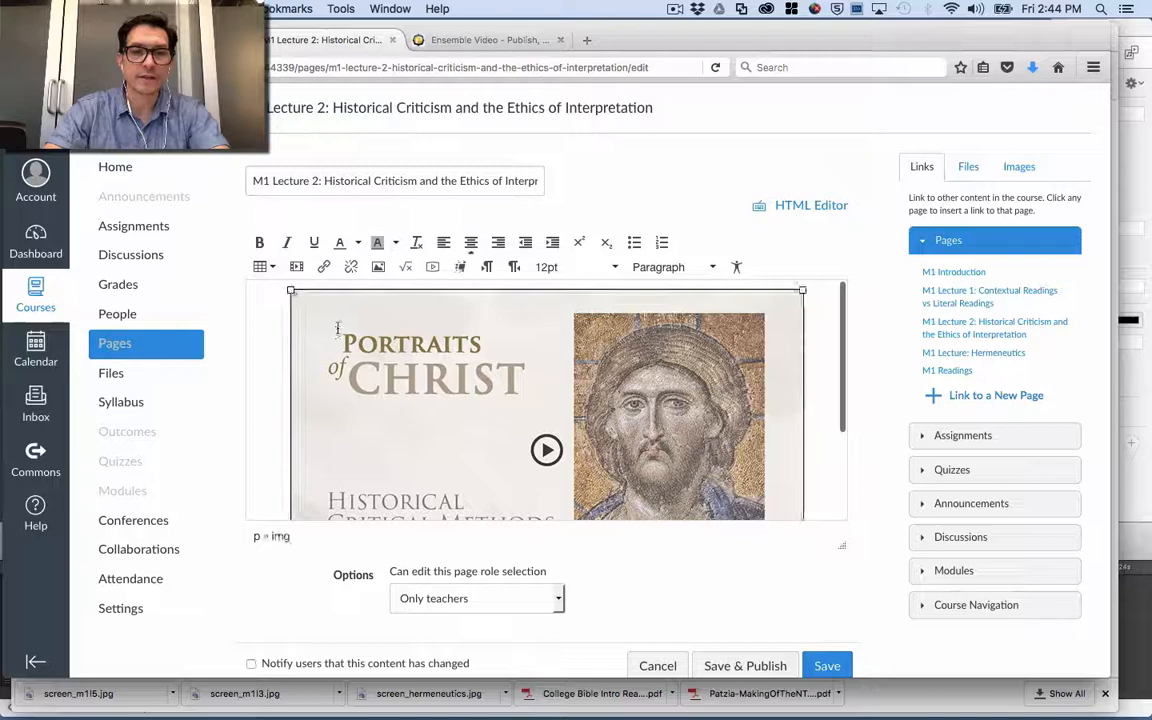
click(323, 266)
click(609, 434)
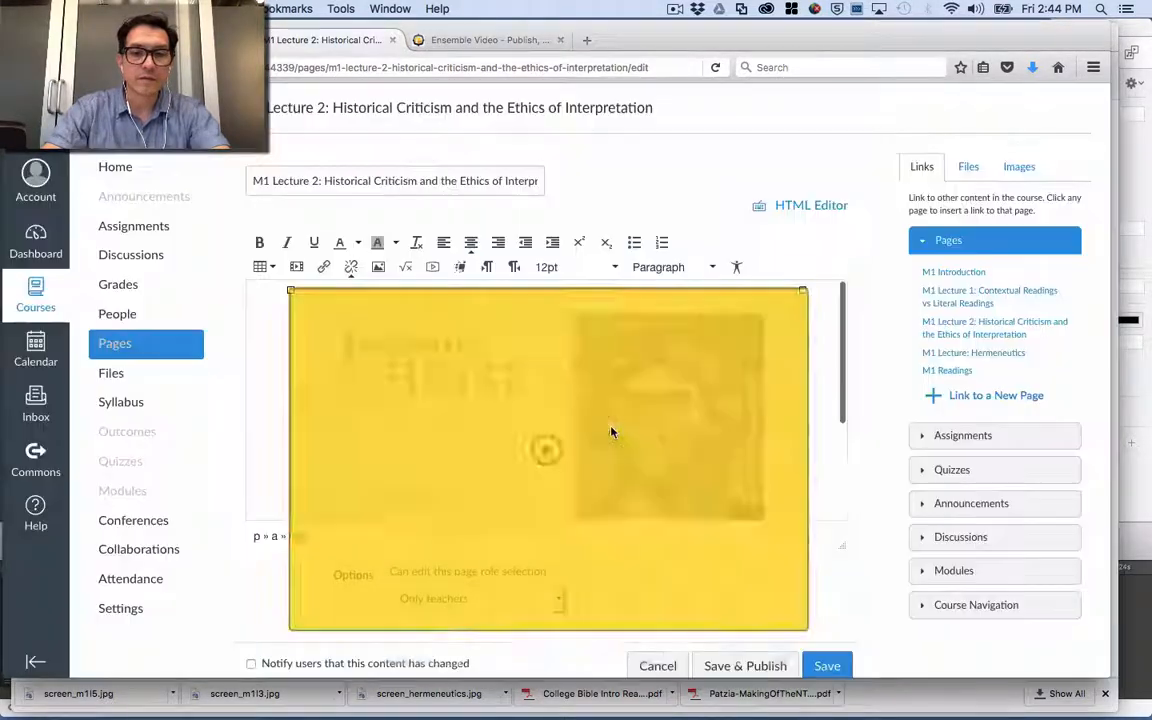
Add target="top" to the image link in the M1 Lecture 2 page's HTML and save the page
scroll(745, 593, down, 1)
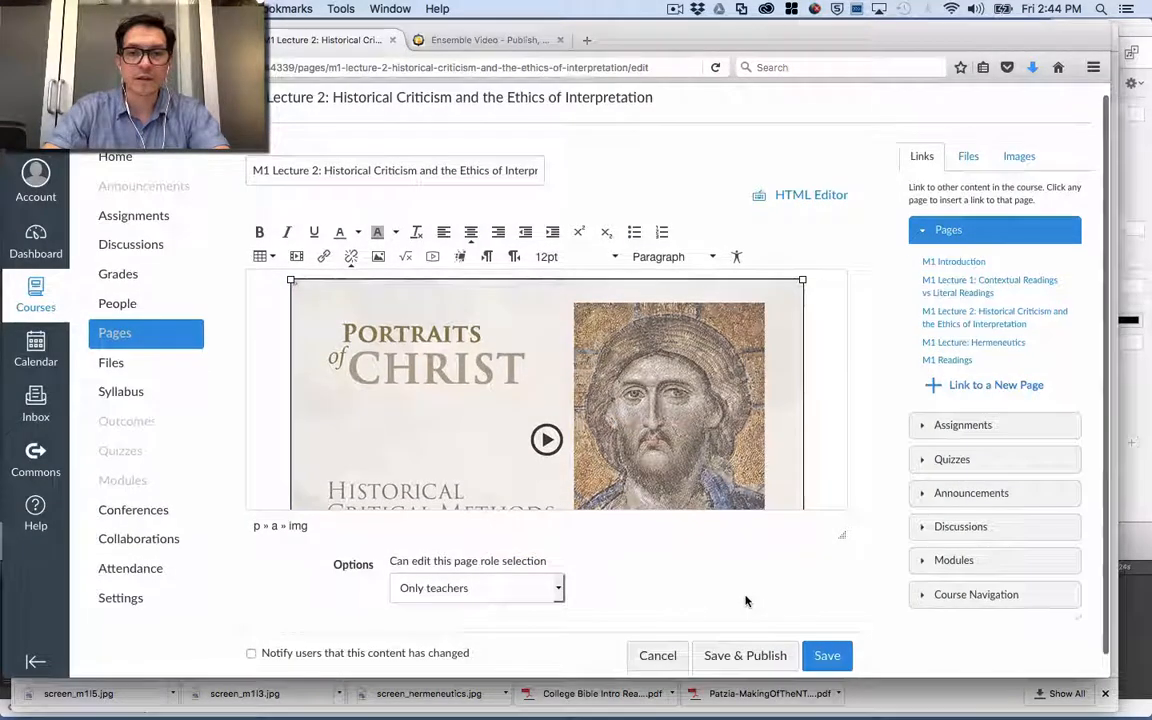
click(802, 200)
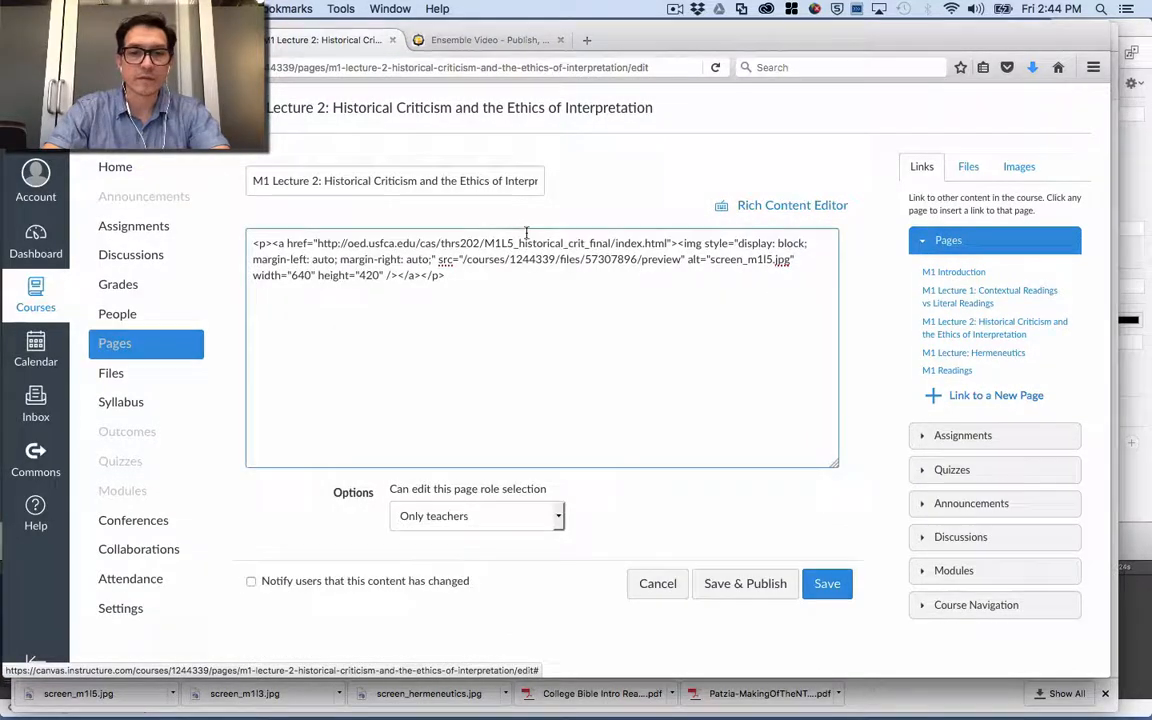
click(672, 243)
text(target)
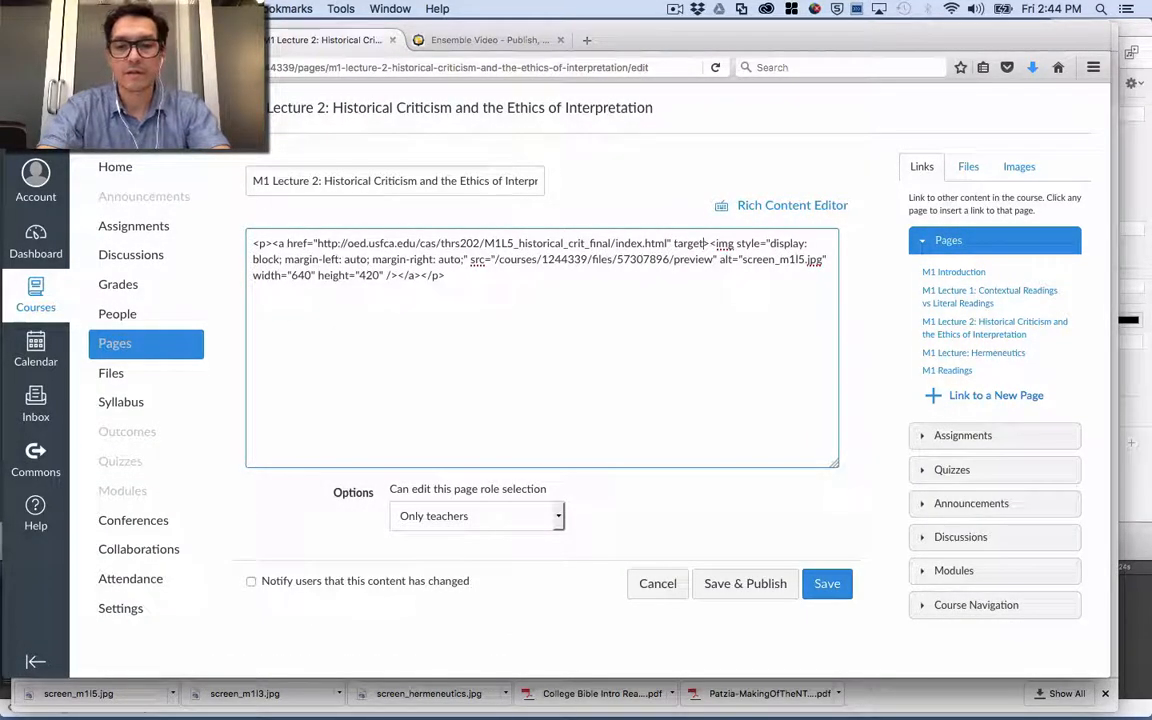
text(="top">)
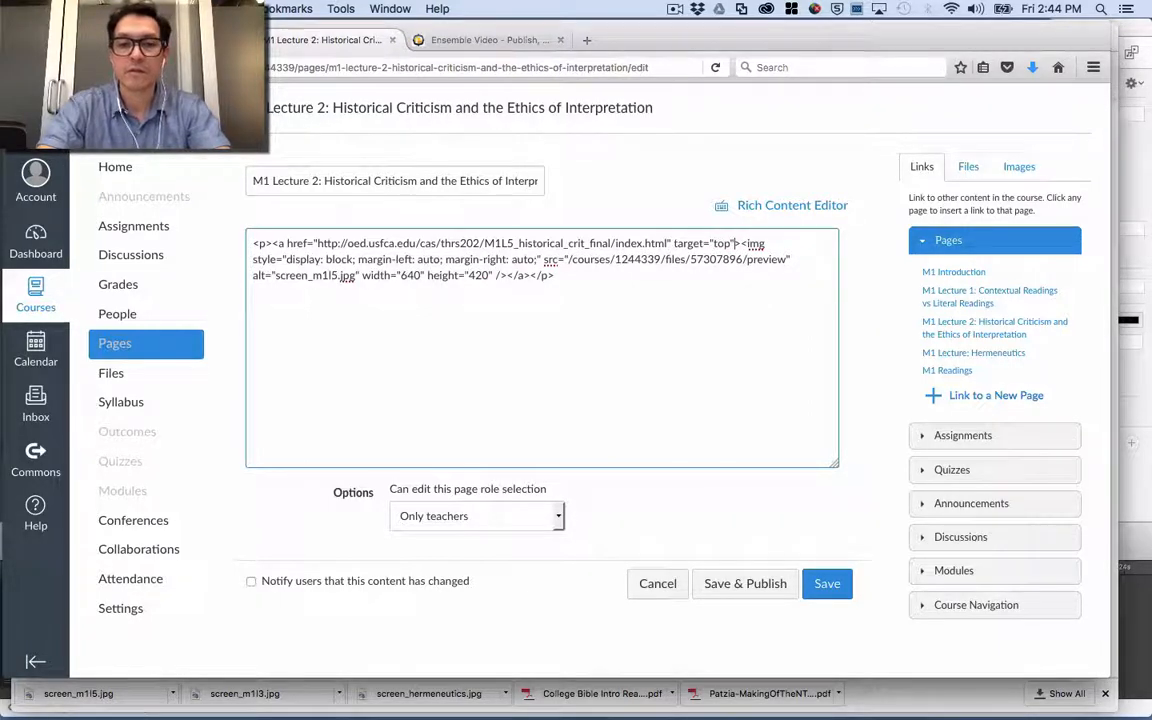
click(827, 589)
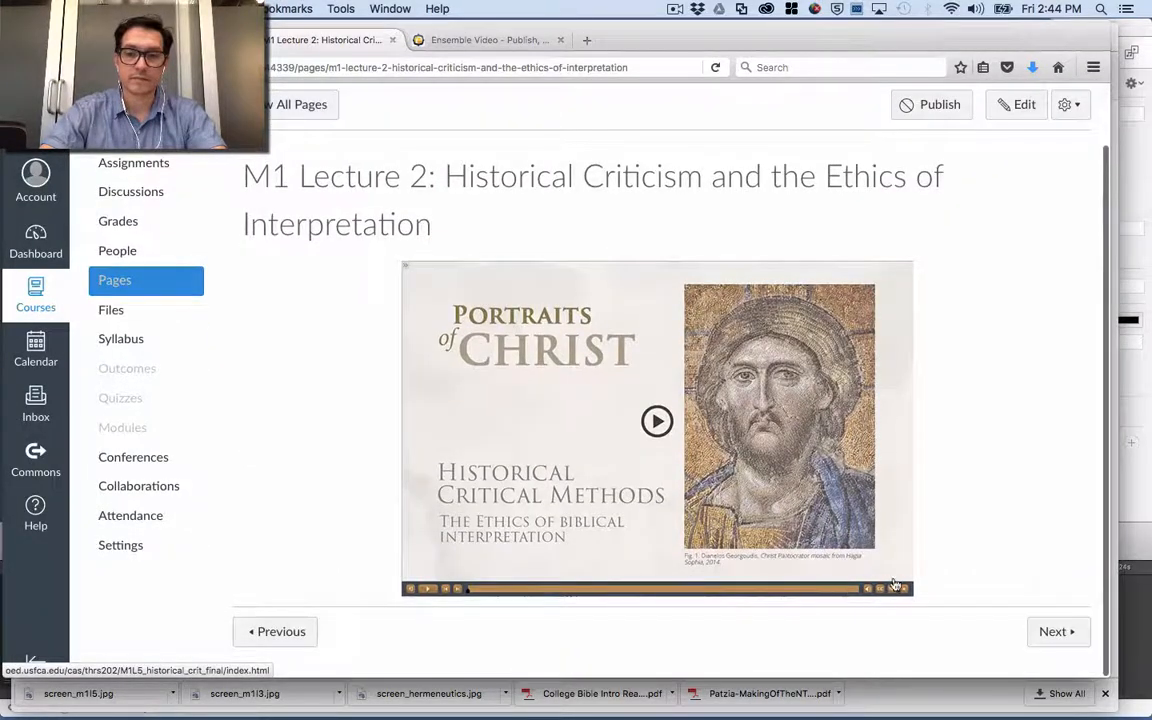
Go on to the next module item, M1 Discussion: Introduction to Historical Criticism, and open the discussion for editing
click(1050, 633)
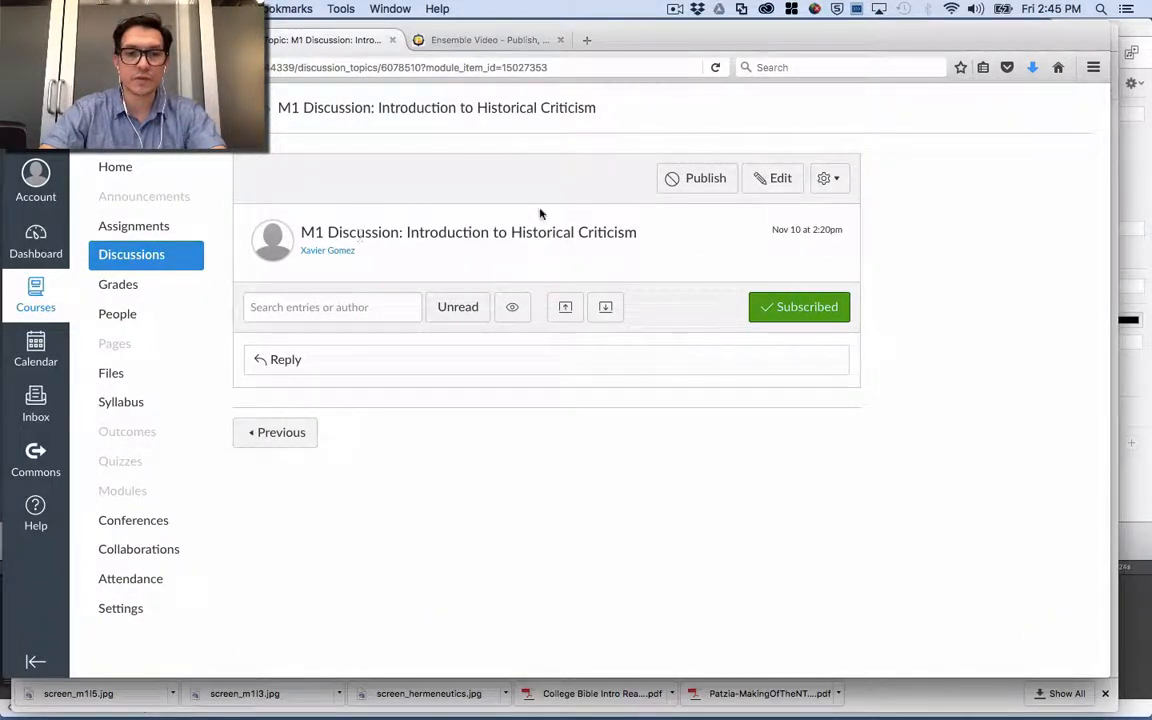
click(769, 179)
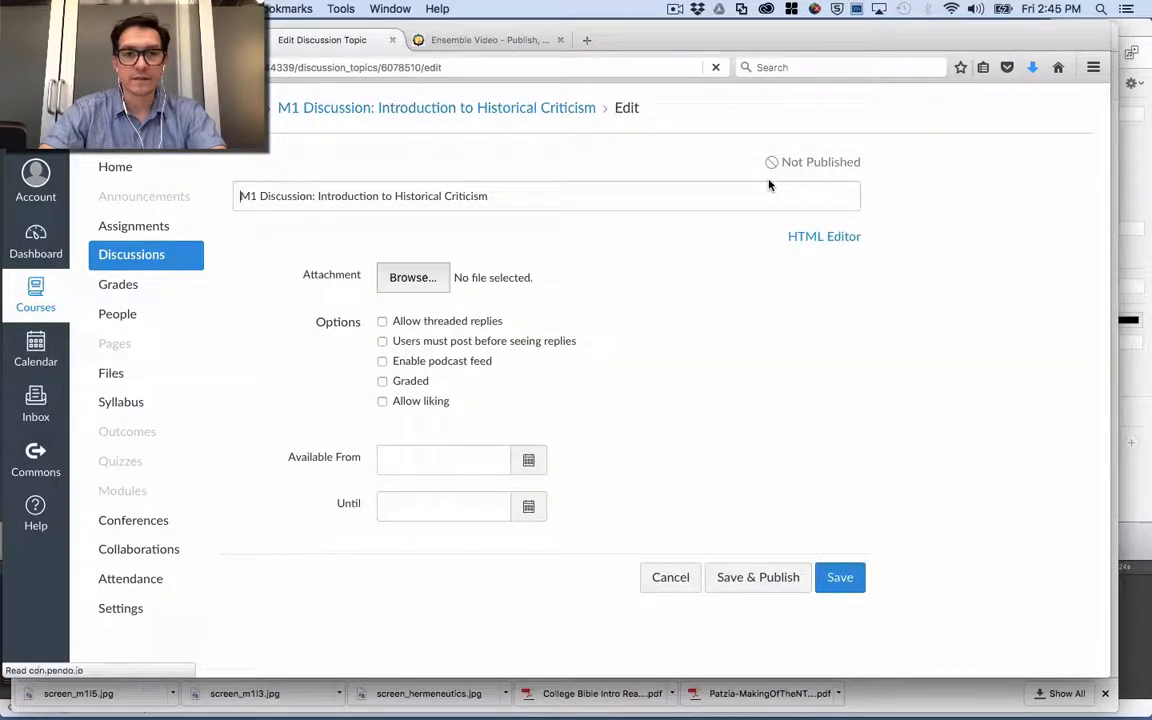
Switch to the Word document and copy the M1 discussion text from "Discussion Board Etiquette" through the closing line about the class participation grade
key(super+Tab)
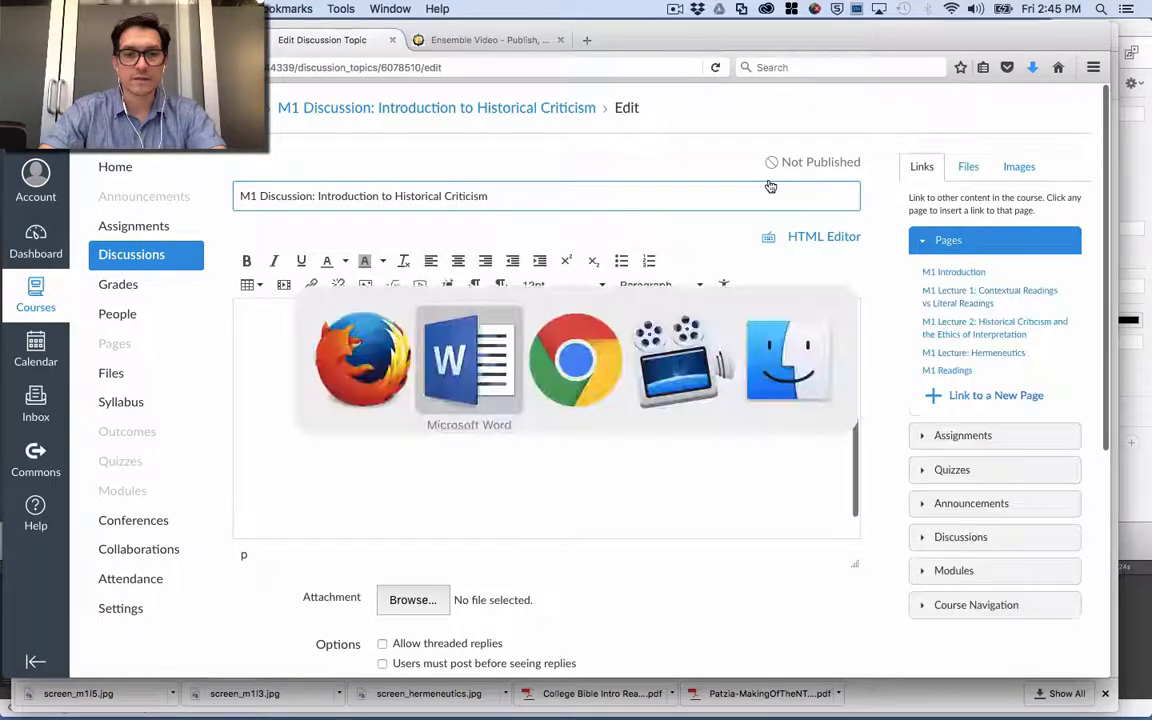
scroll(310, 396, down, 5)
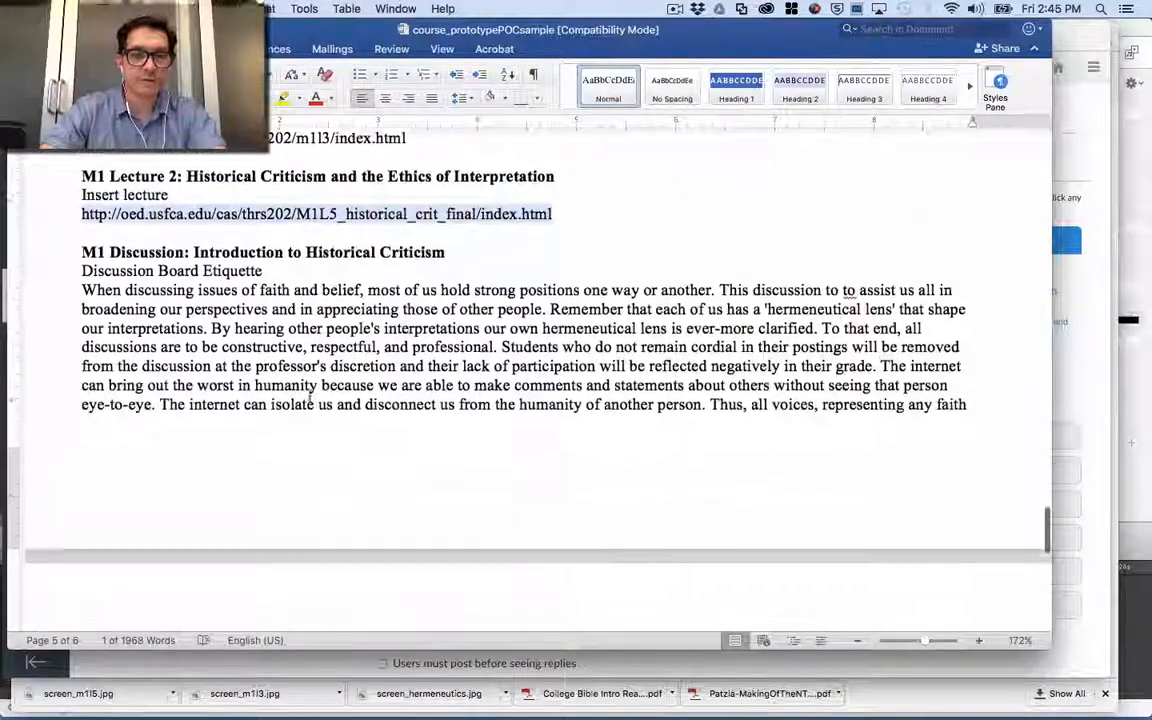
click(81, 263)
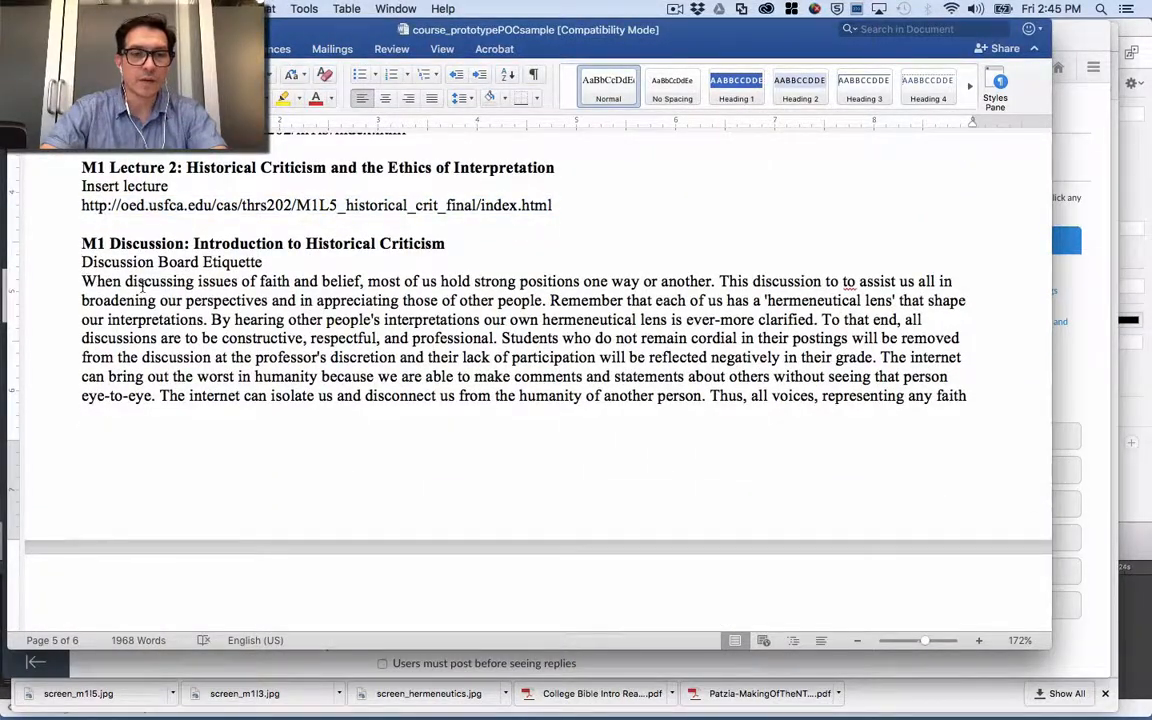
scroll(141, 285, down, 1)
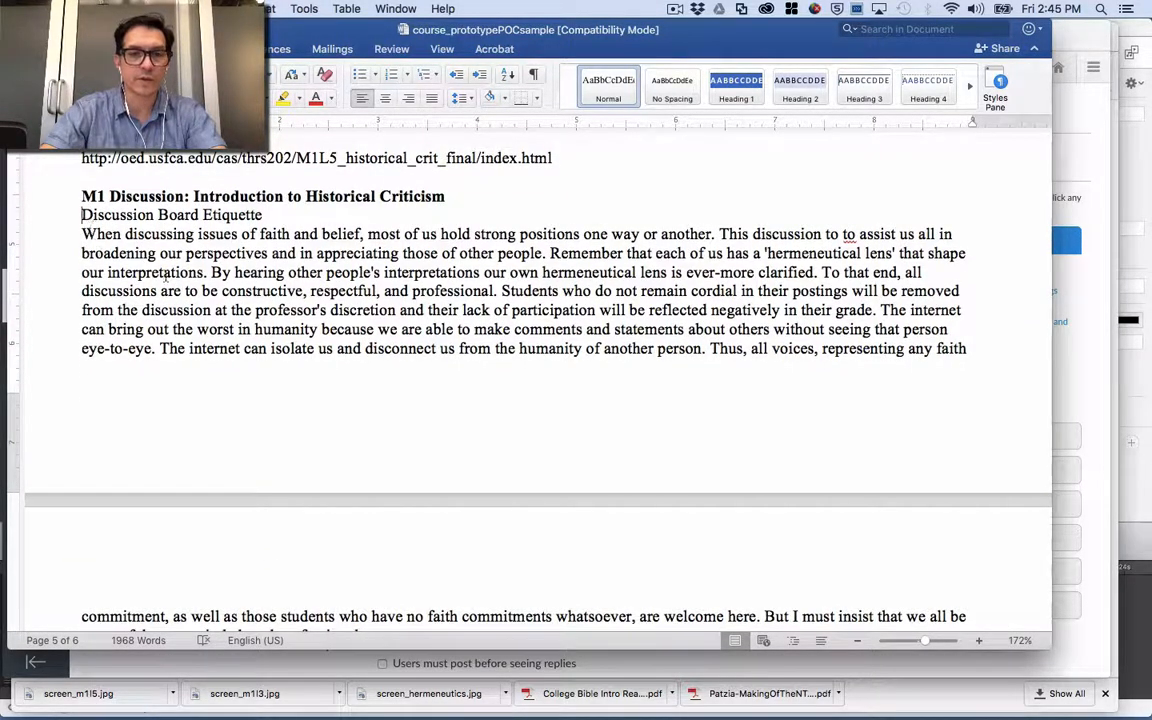
scroll(165, 276, down, 2)
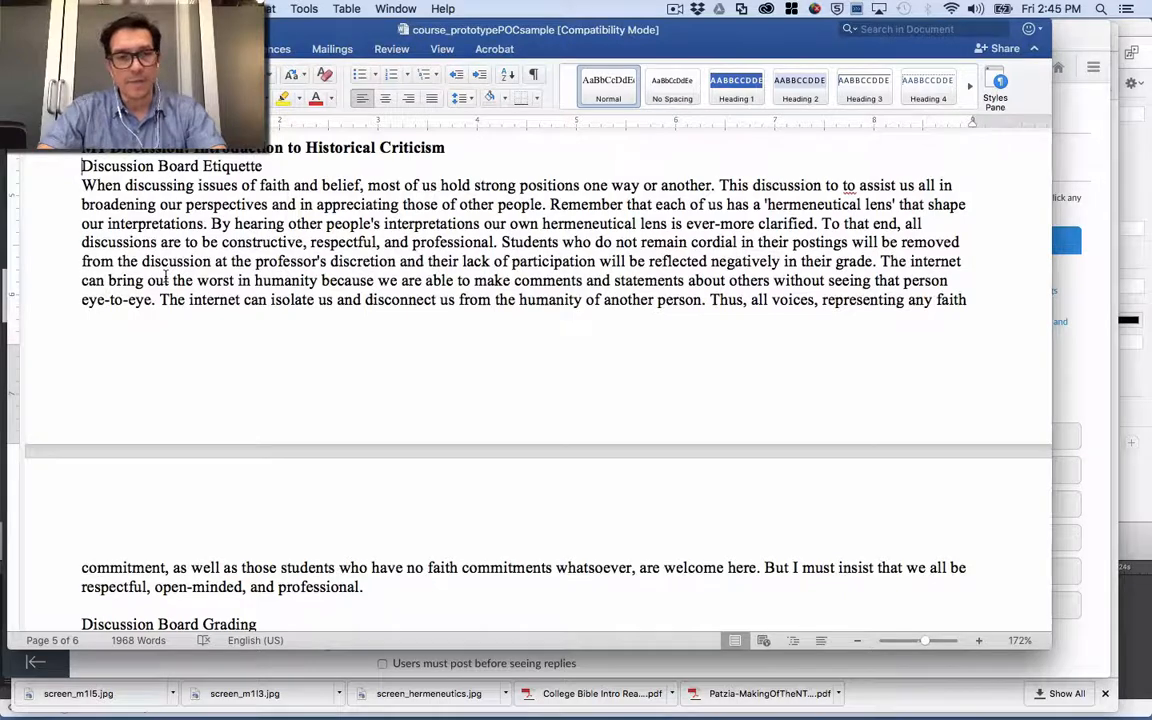
scroll(161, 262, down, 1)
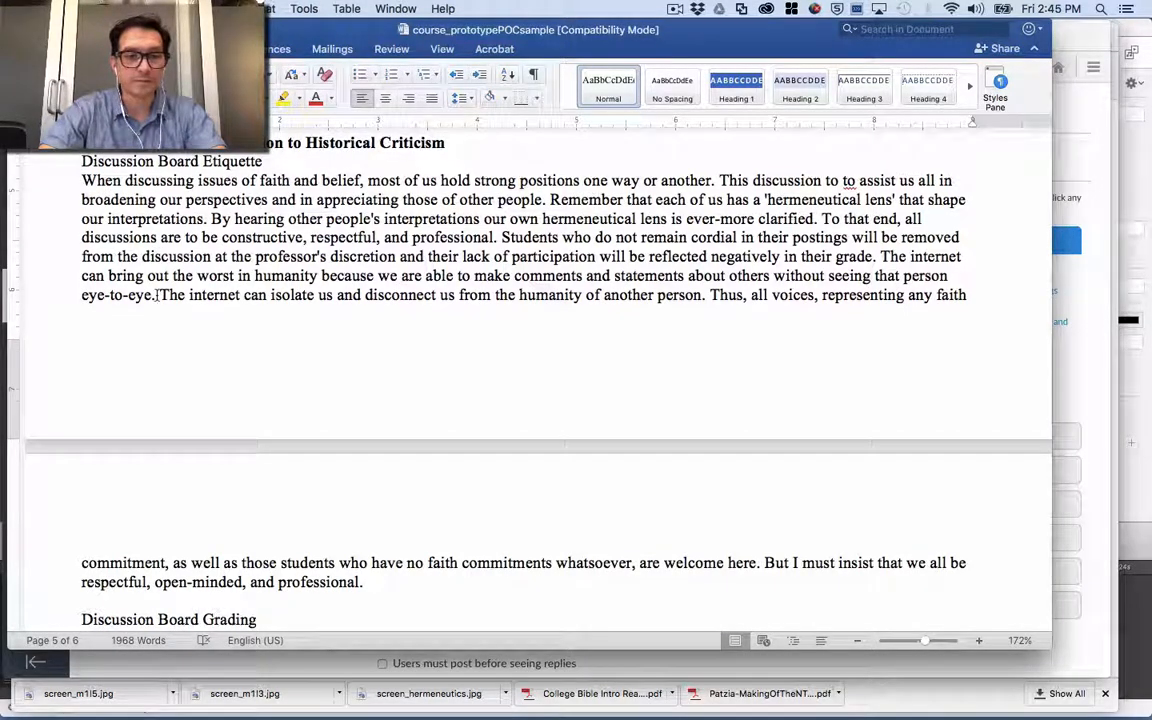
scroll(157, 298, down, 10)
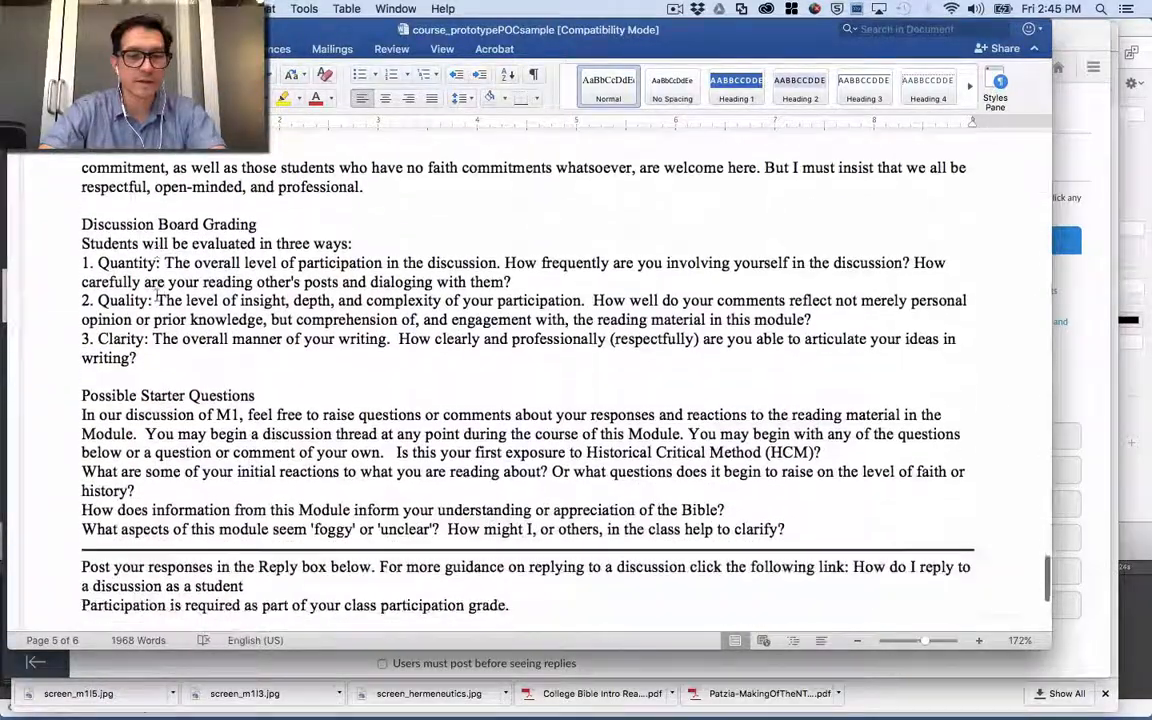
scroll(157, 298, down, 3)
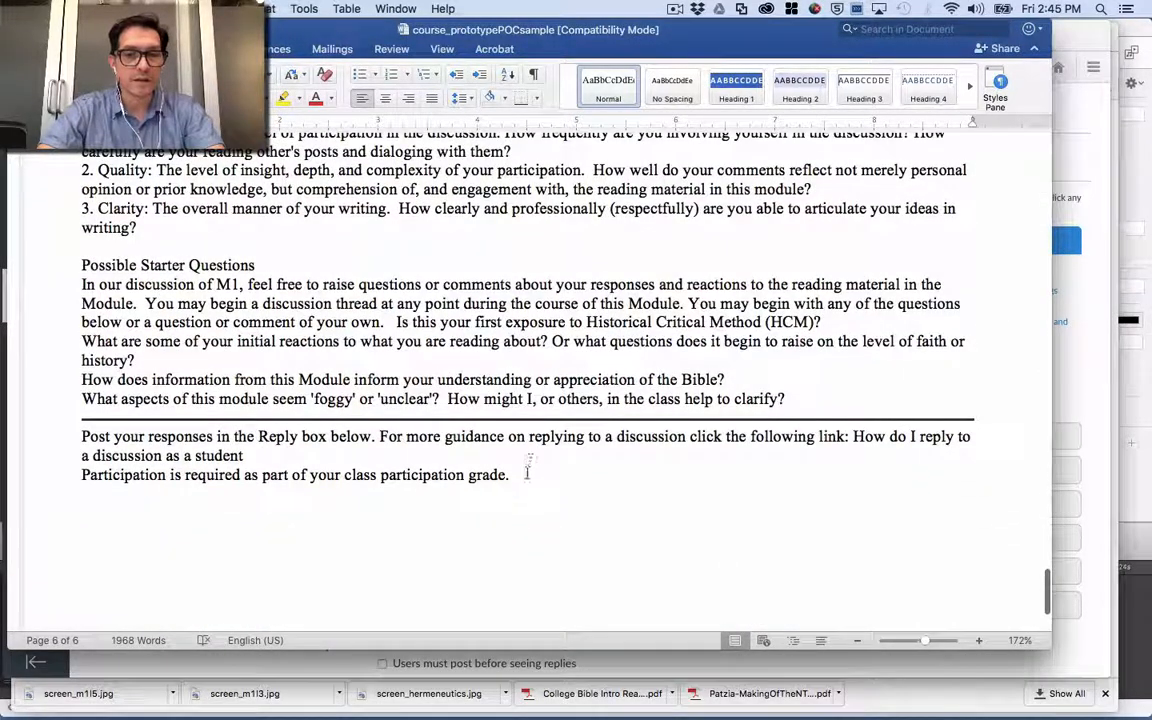
shift+click(527, 475)
Switch back to Firefox and paste the copied text into the body of the M1 discussion
key(super+Tab)
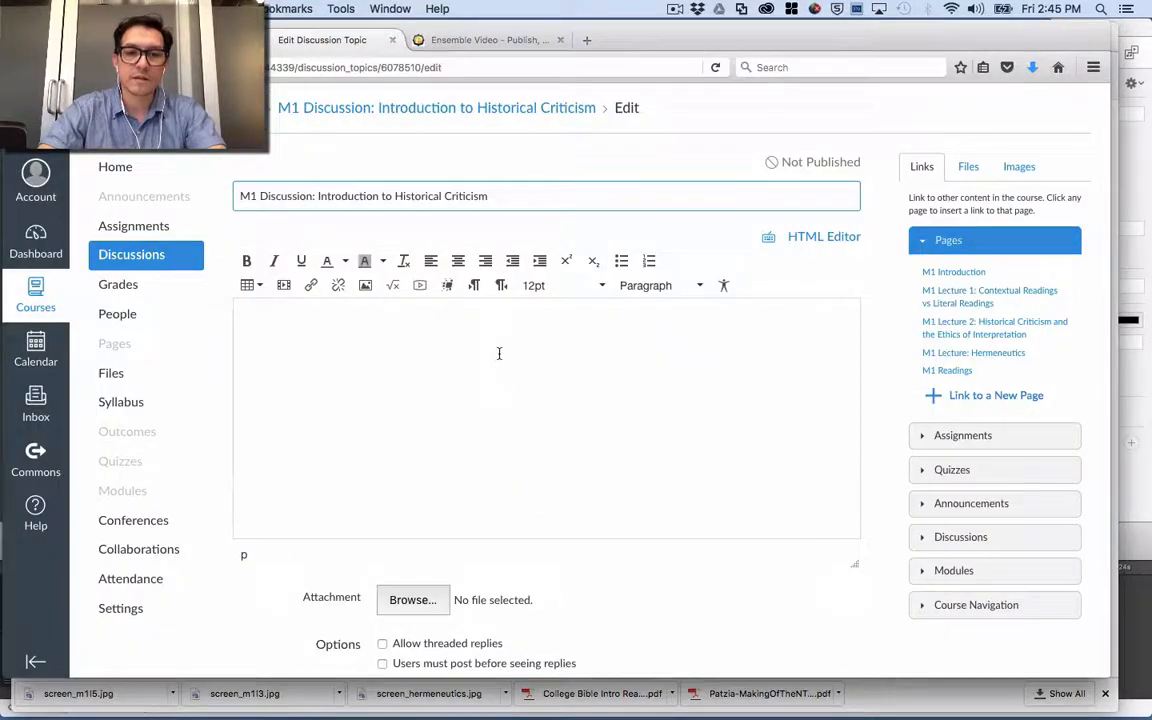
click(499, 353)
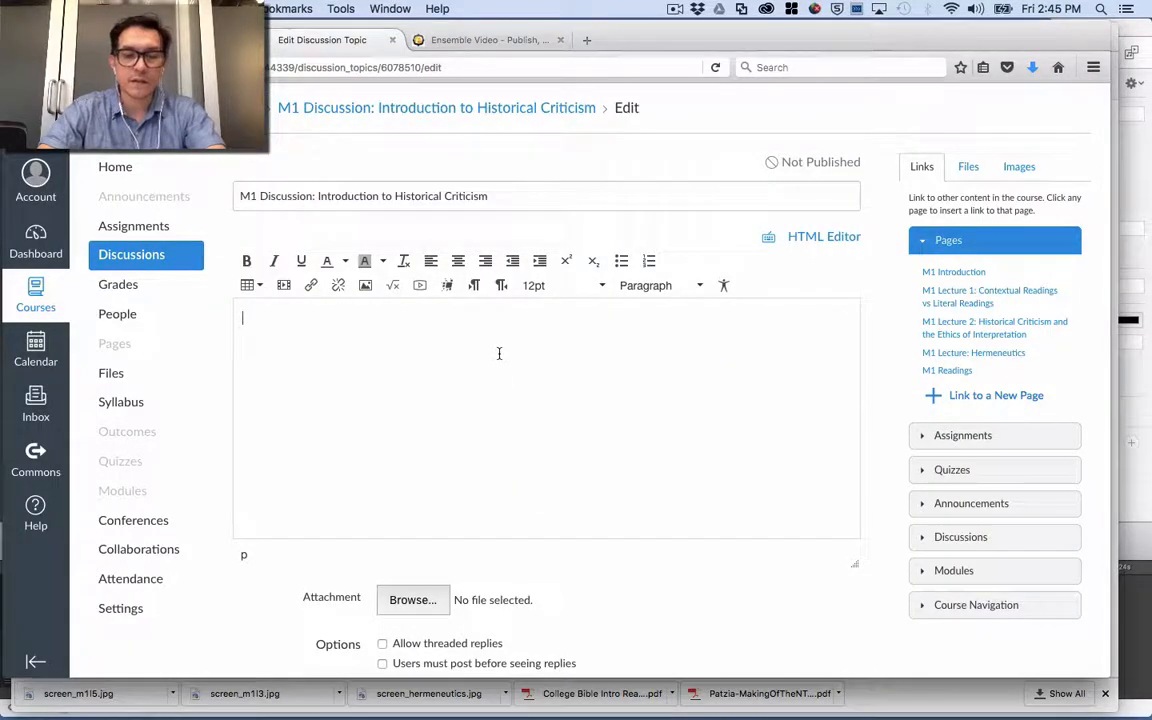
key(super+v)
scroll(500, 358, up, 5)
scroll(500, 358, up, 2)
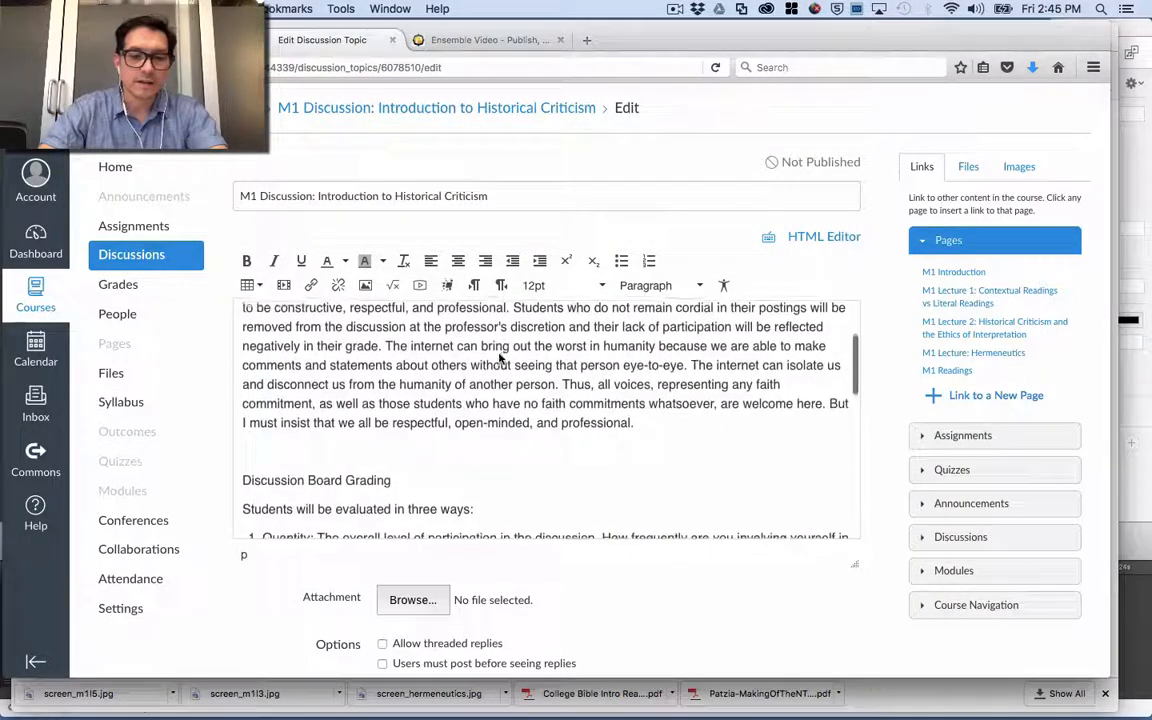
Clear the formatting of all the pasted text and delete the empty line above "Discussion Board Grading"
key(super+a)
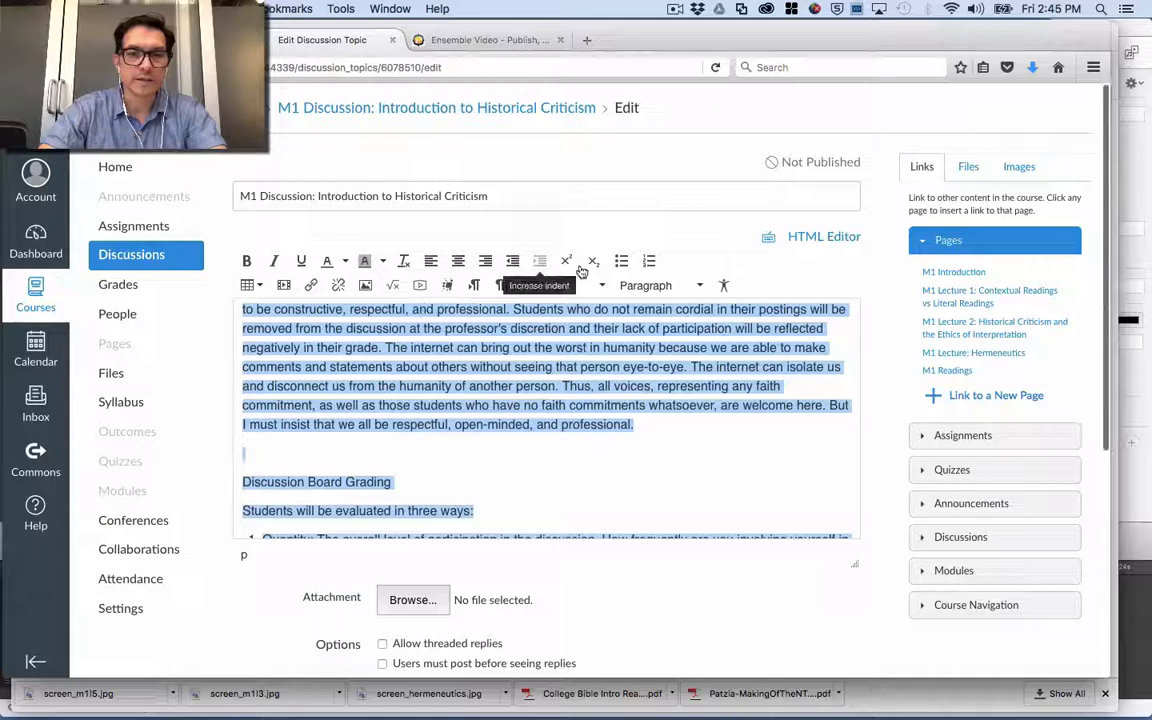
click(404, 267)
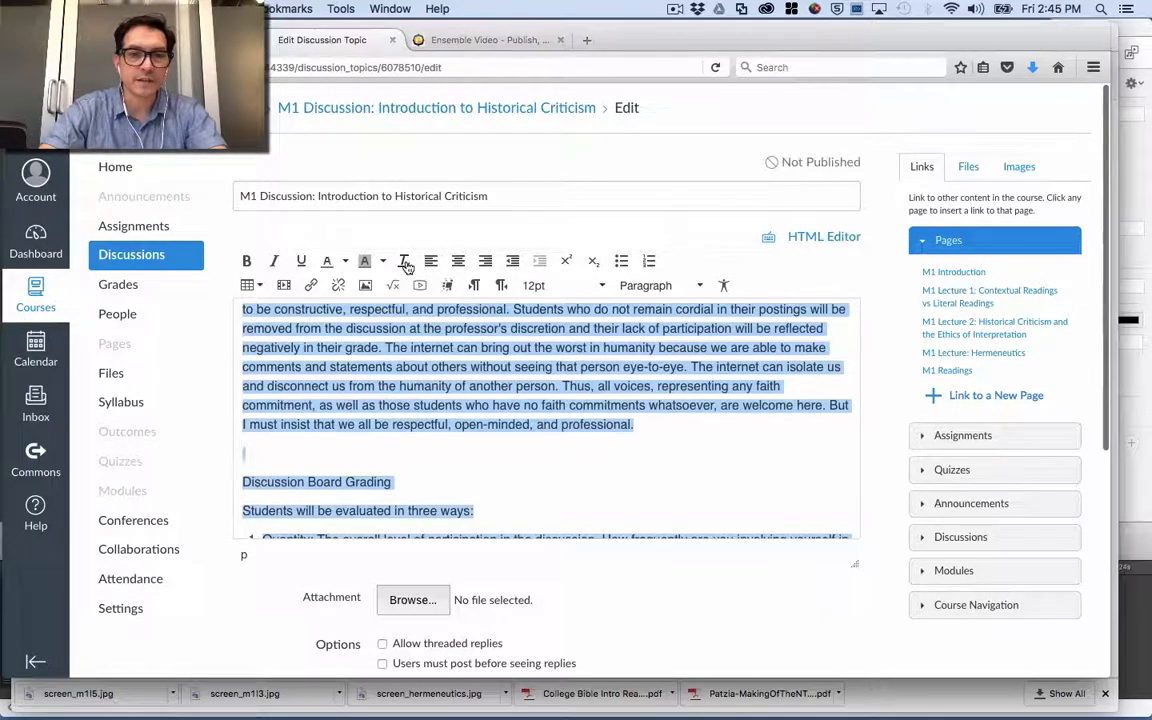
click(398, 444)
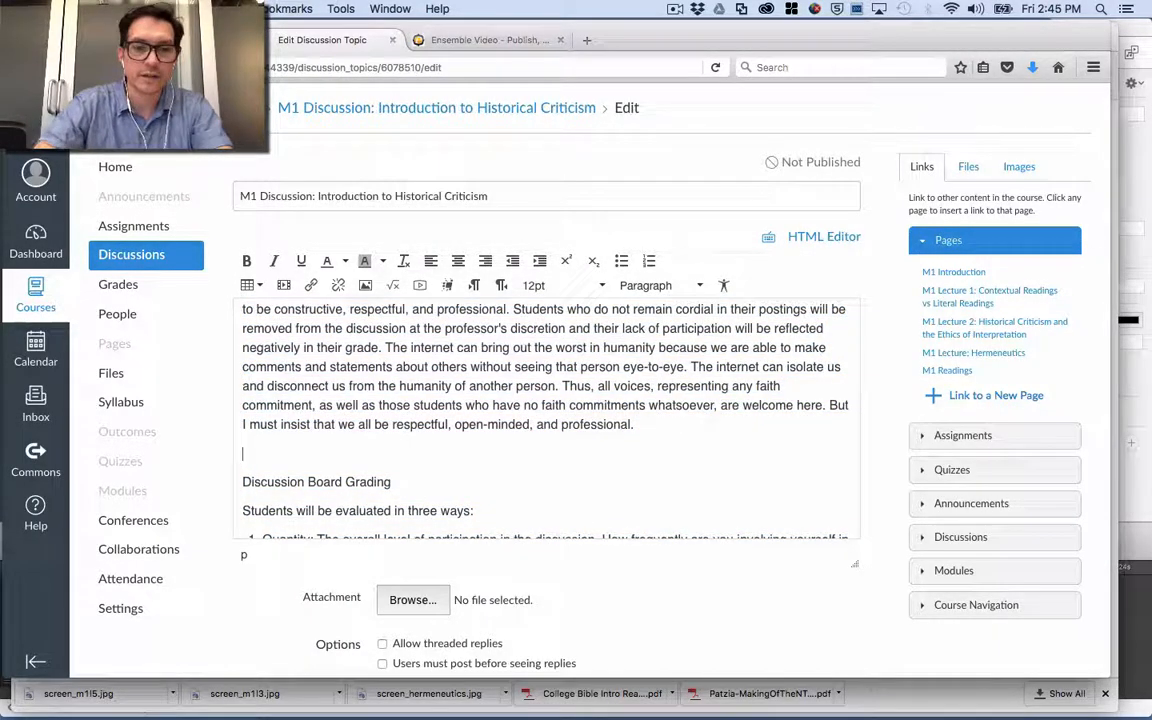
key(BackSpace)
Format the "Discussion Board Etiquette" and "Discussion Board Grading" titles as Header 2
scroll(362, 366, up, 3)
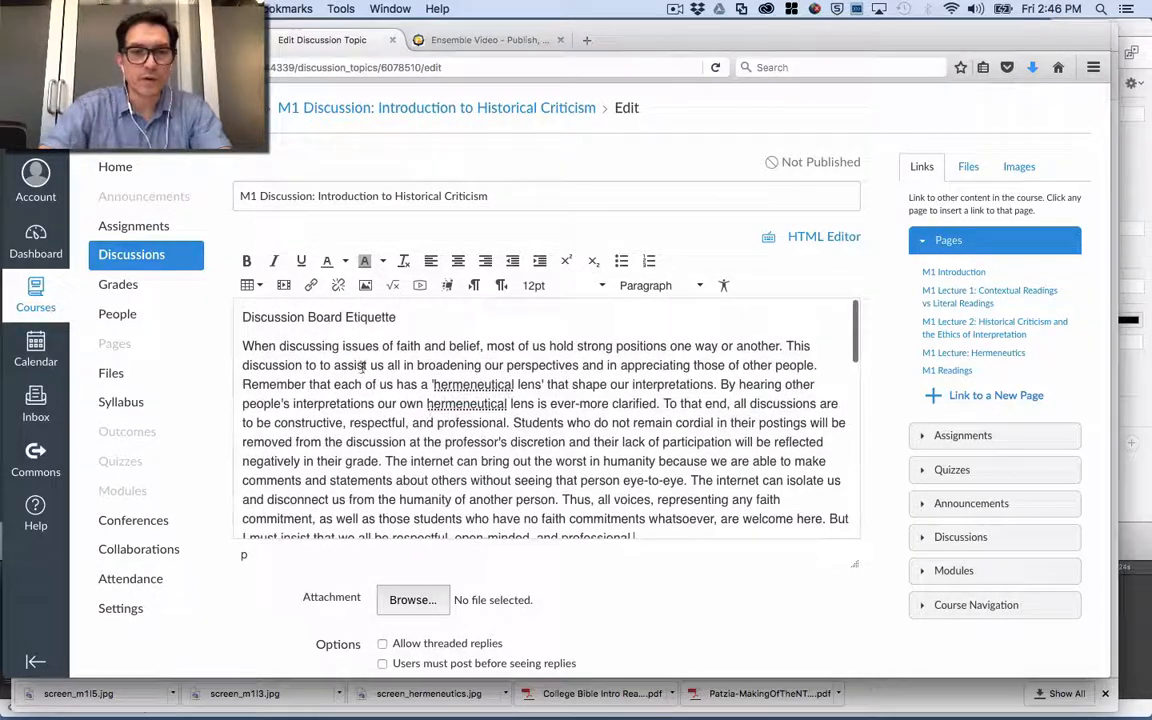
drag(397, 317, 242, 316)
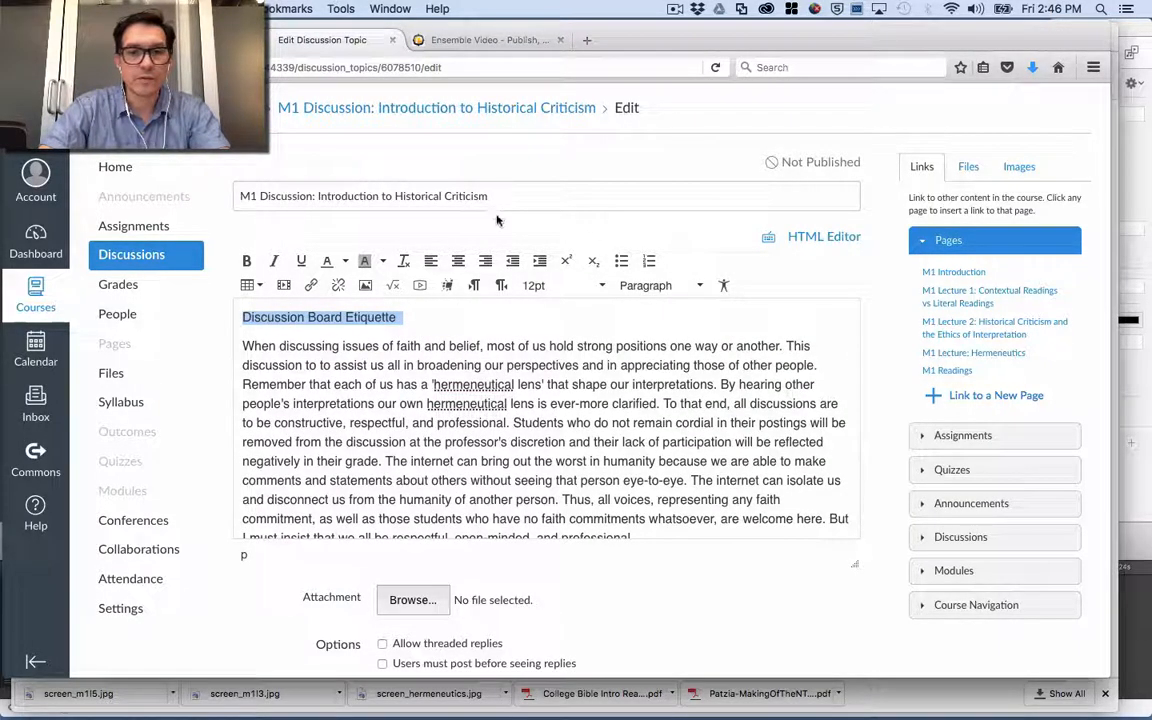
click(699, 288)
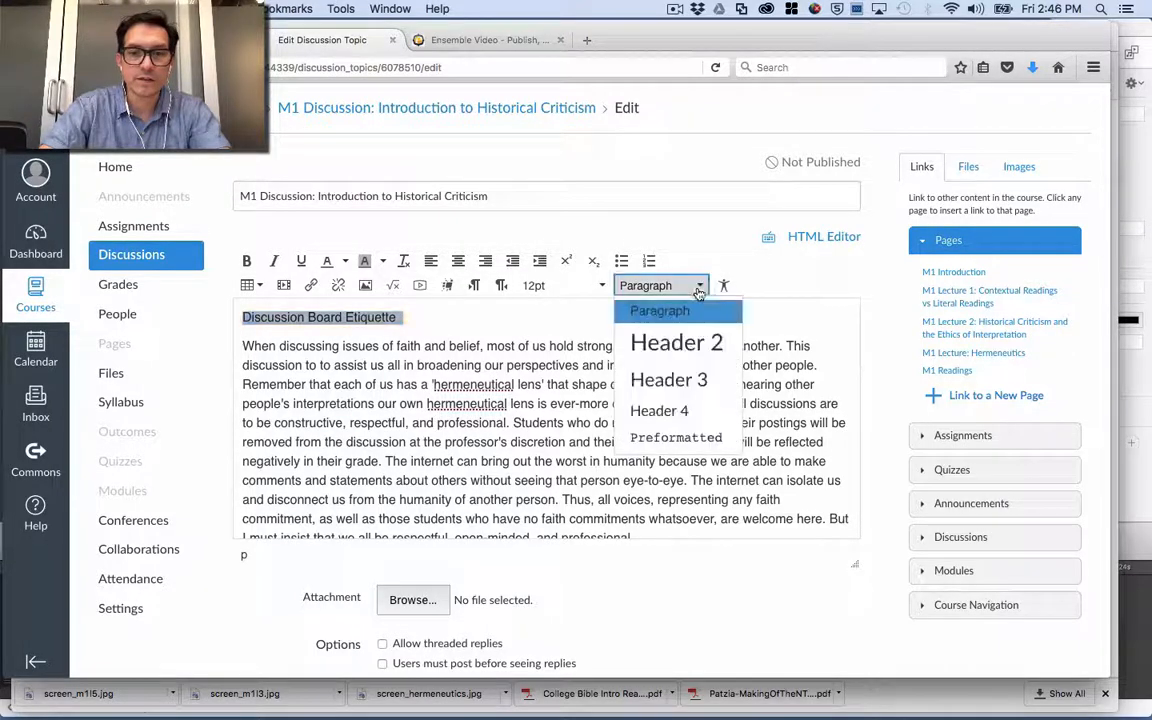
click(650, 344)
scroll(550, 414, down, 3)
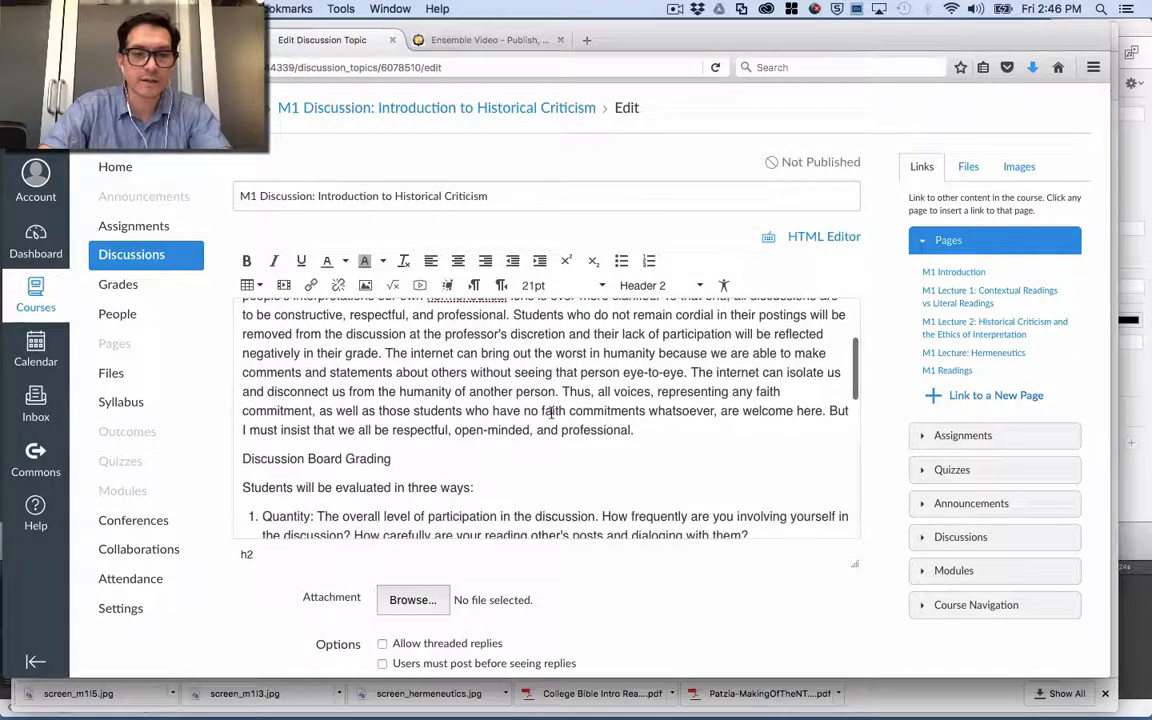
drag(393, 458, 244, 456)
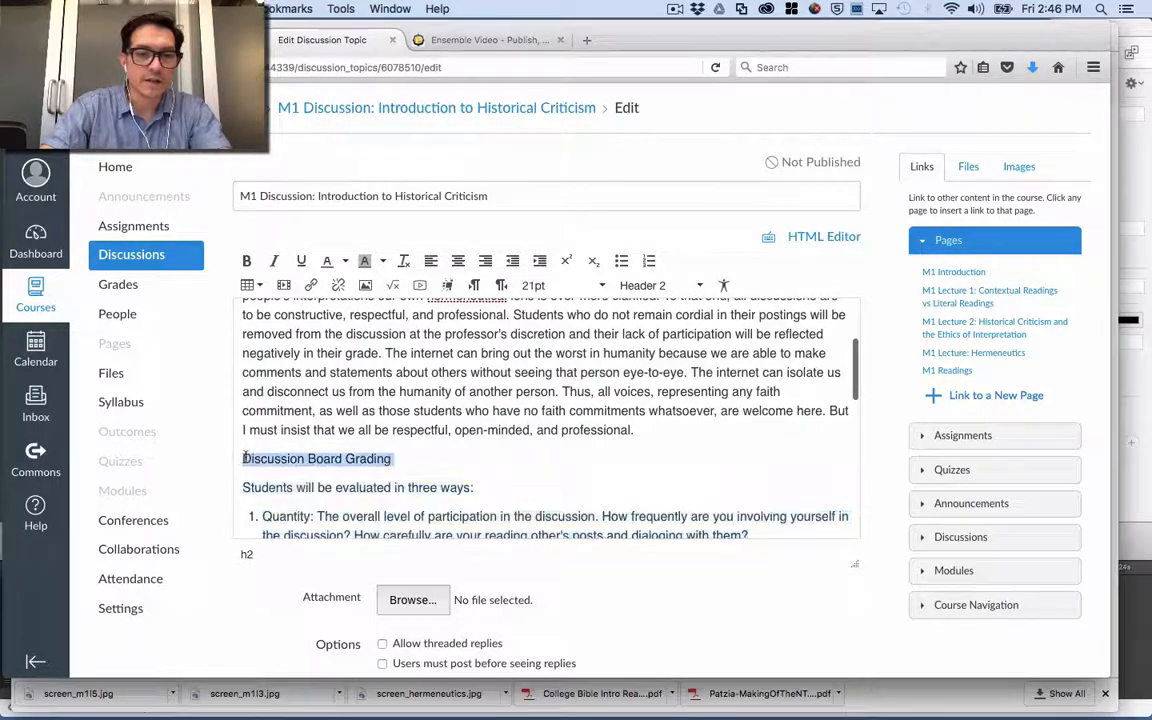
click(662, 285)
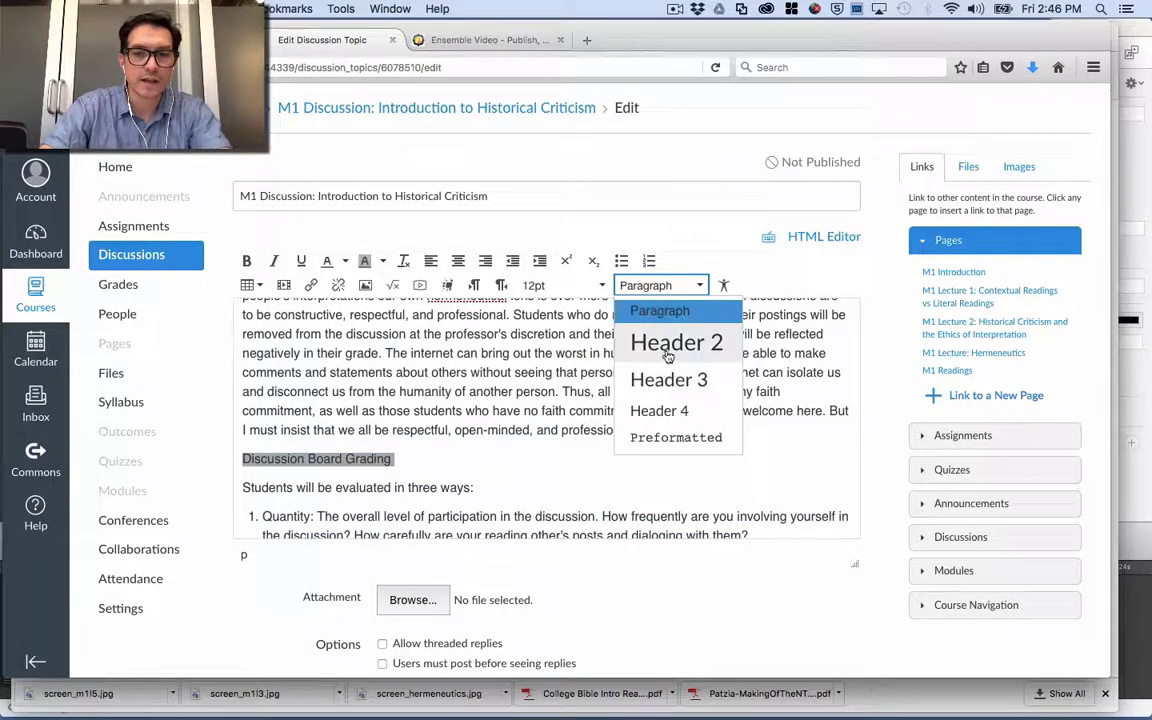
click(665, 342)
Delete the empty line between the numbered grading criteria and "Possible Starter Questions"
scroll(581, 447, down, 3)
scroll(581, 447, down, 1)
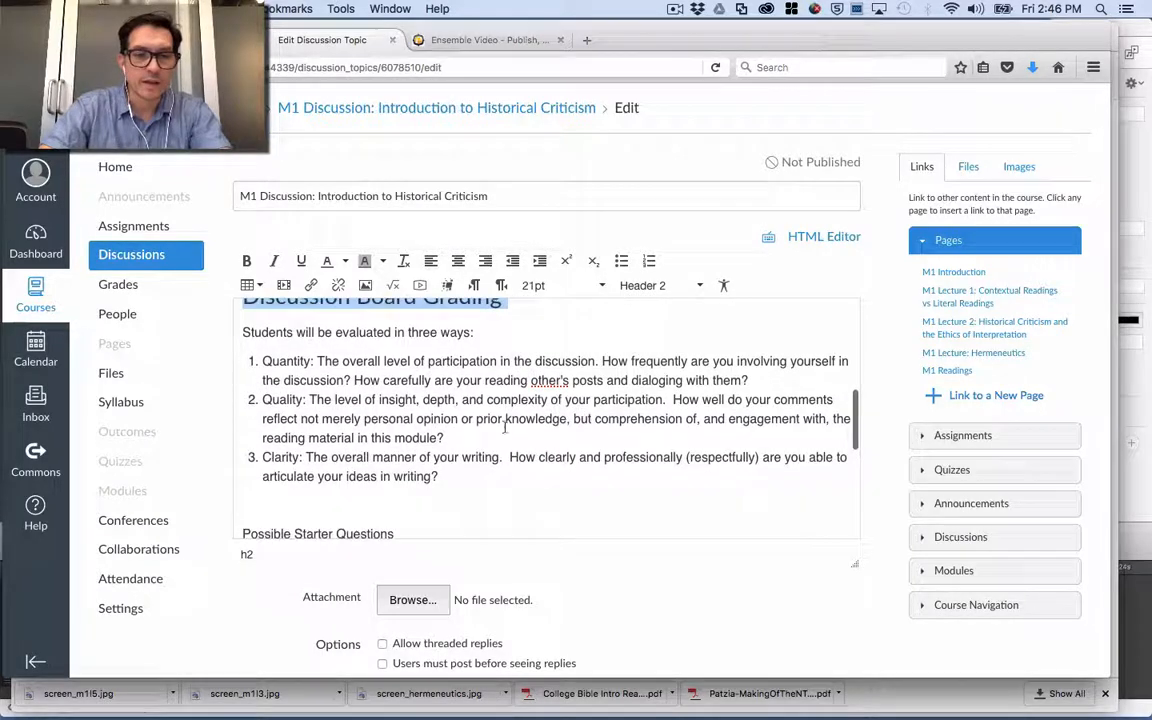
click(263, 361)
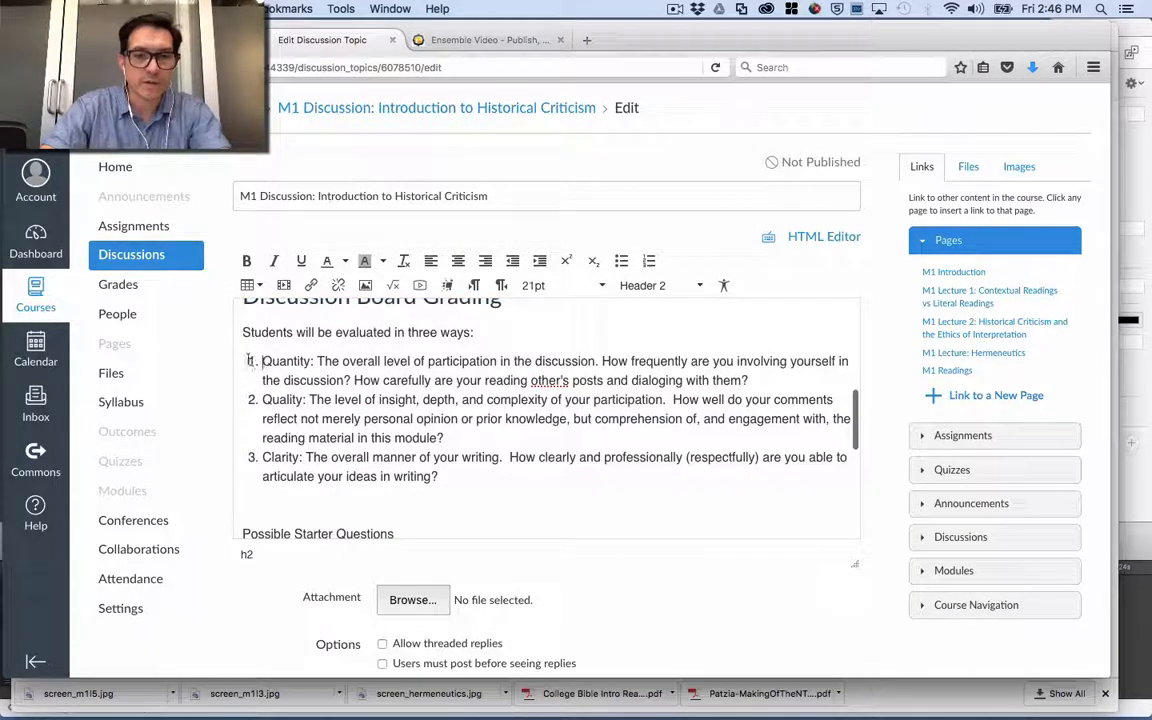
drag(250, 361, 440, 478)
click(292, 500)
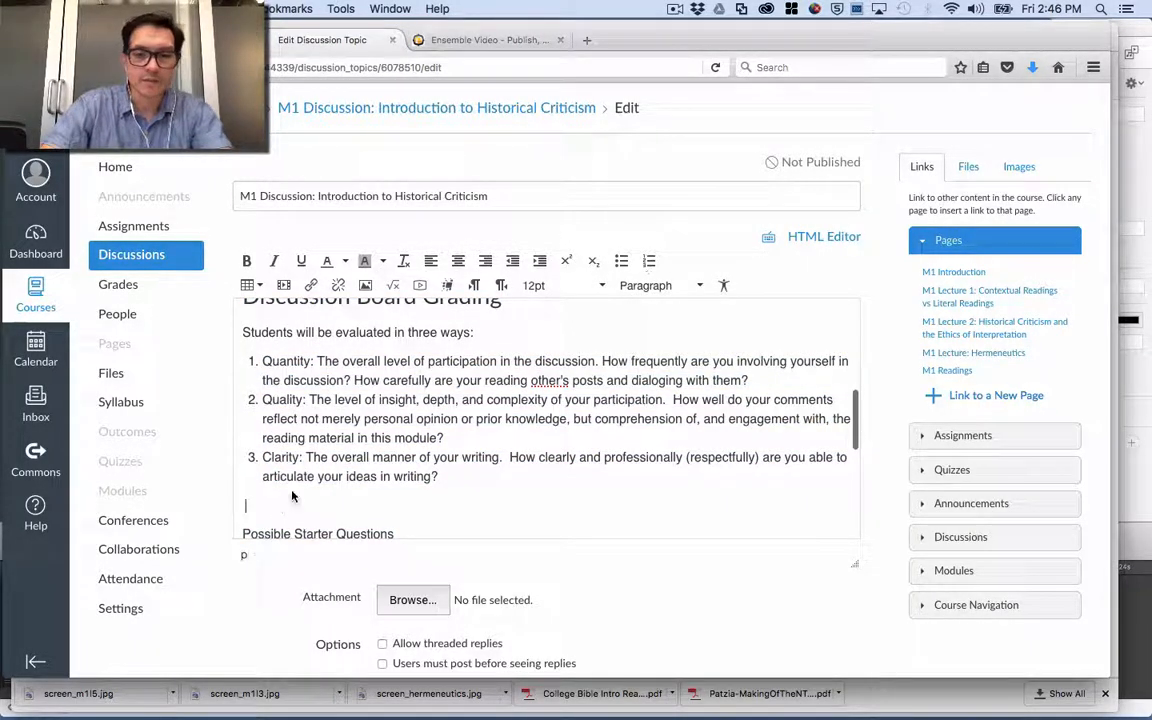
key(BackSpace)
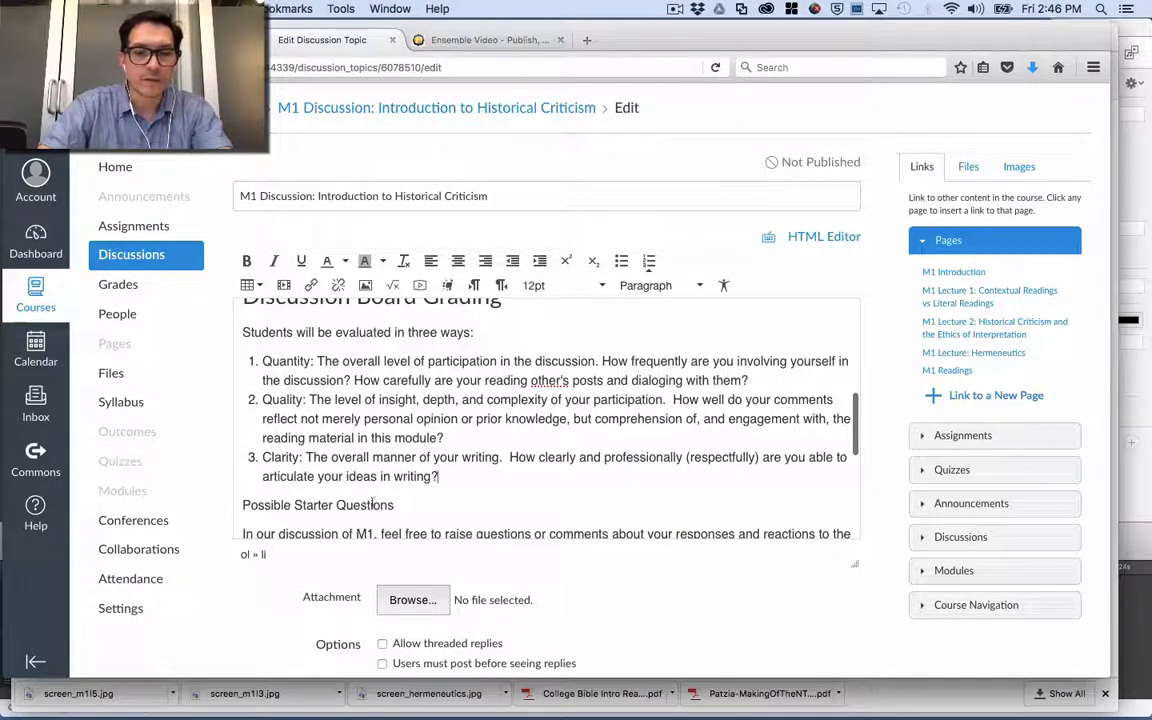
Remove the automatic numbering from the three grading criteria and number Quantity and Quality manually with "1." and "2."
drag(440, 478, 264, 368)
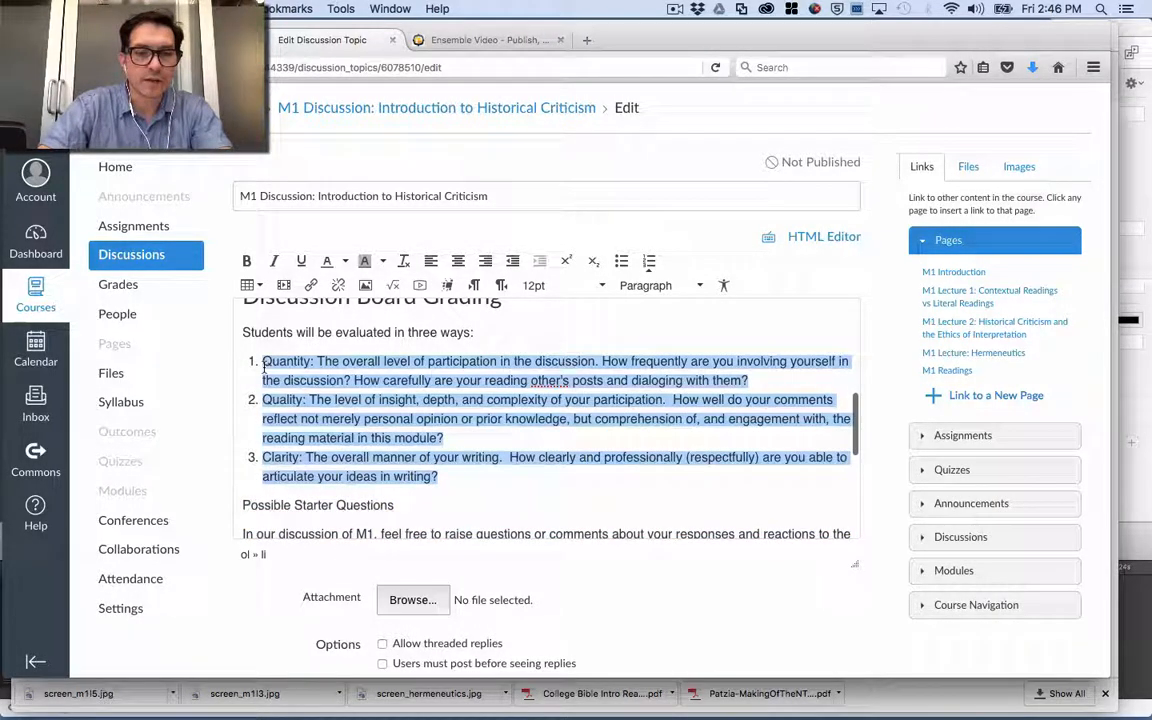
click(649, 262)
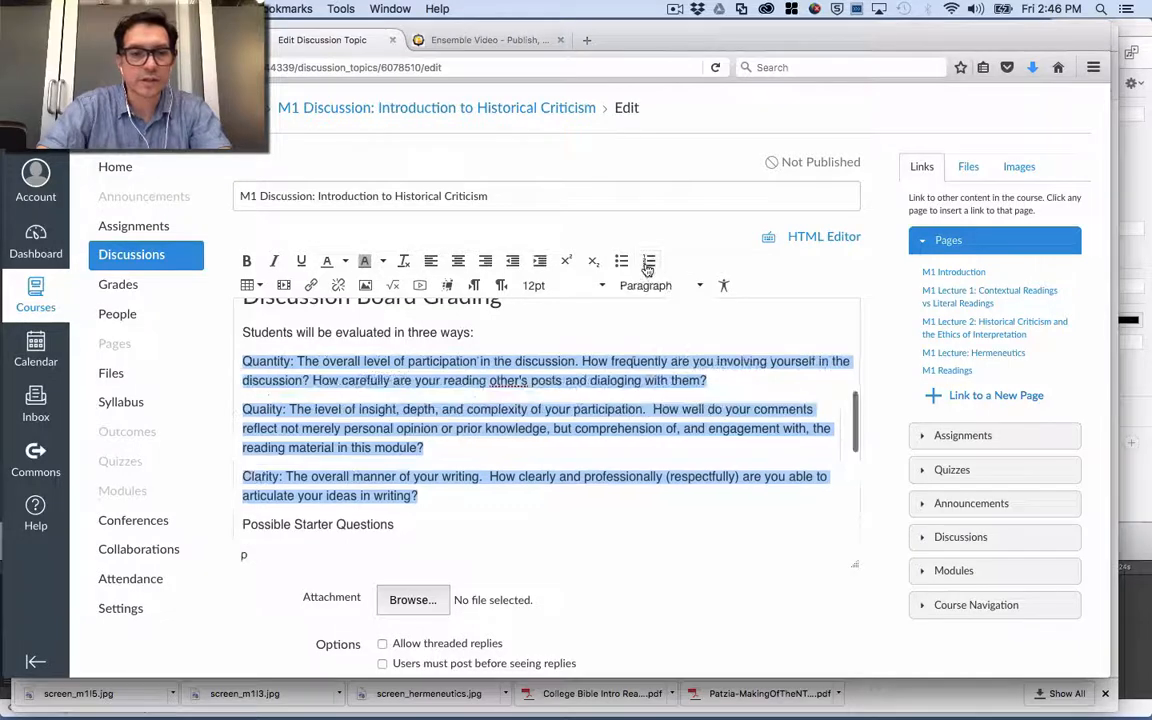
click(241, 362)
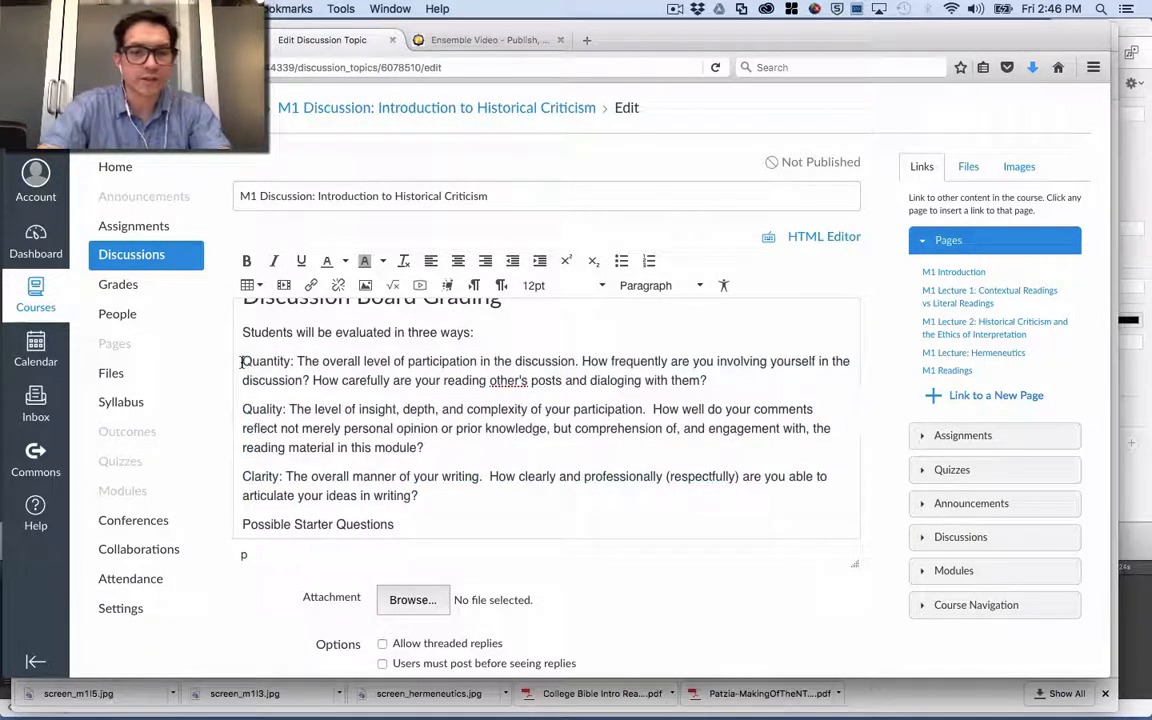
text(1.)
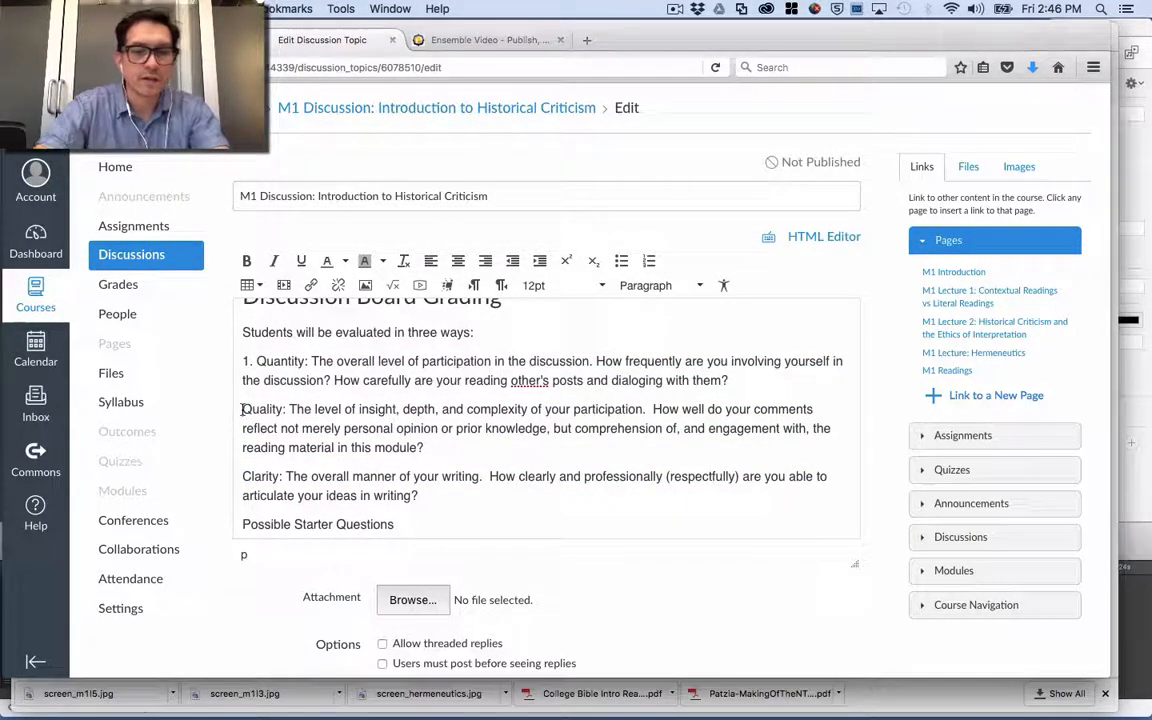
click(241, 409)
text(2.)
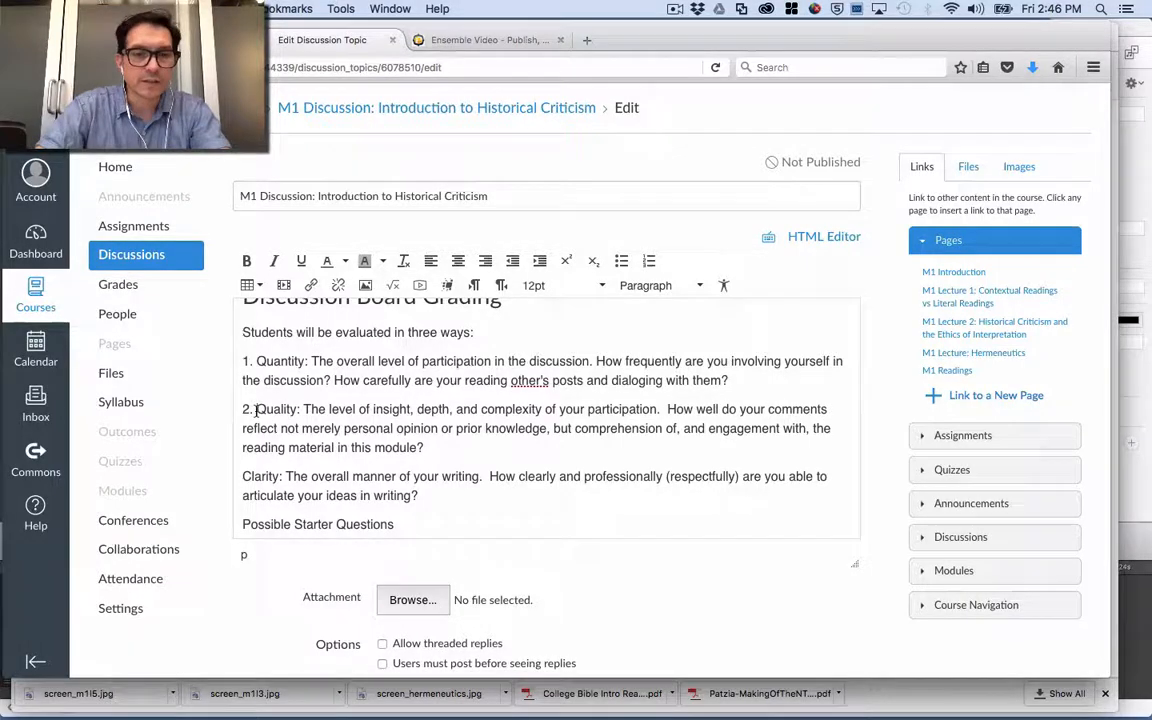
Delete the manual numbers before Quality and Quantity and turn the three grading criteria back into an automatic numbered list
drag(256, 411, 240, 411)
click(256, 411)
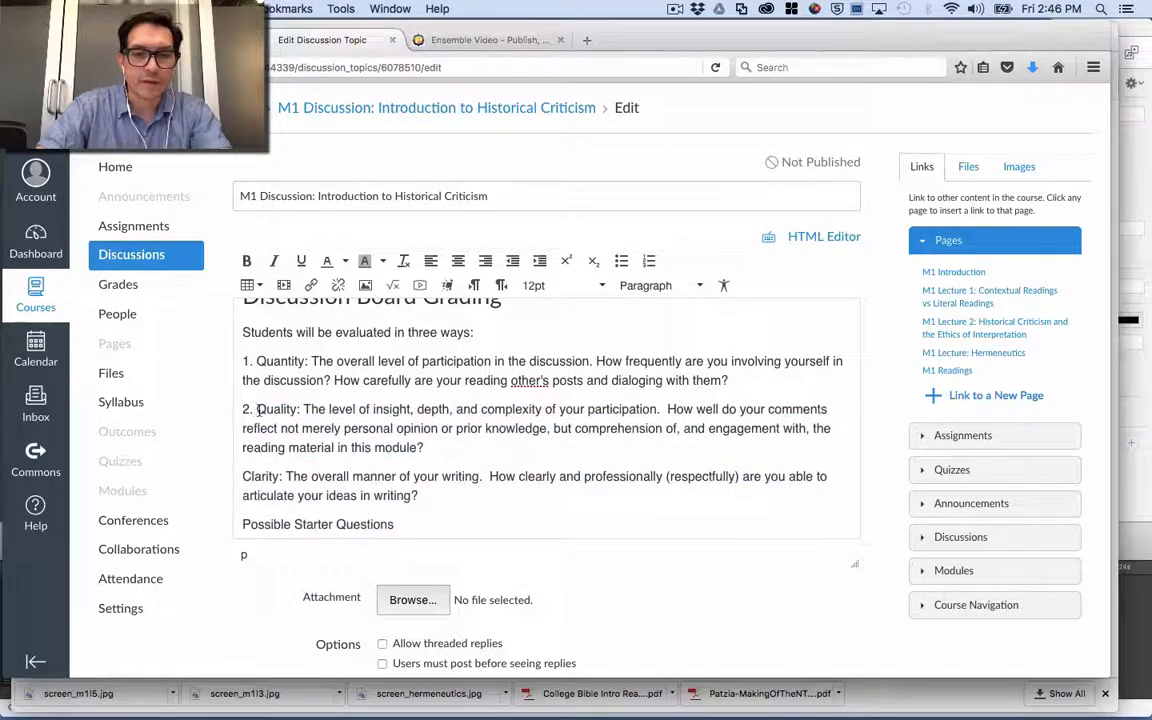
key(BackSpace)
key(BackSpace)
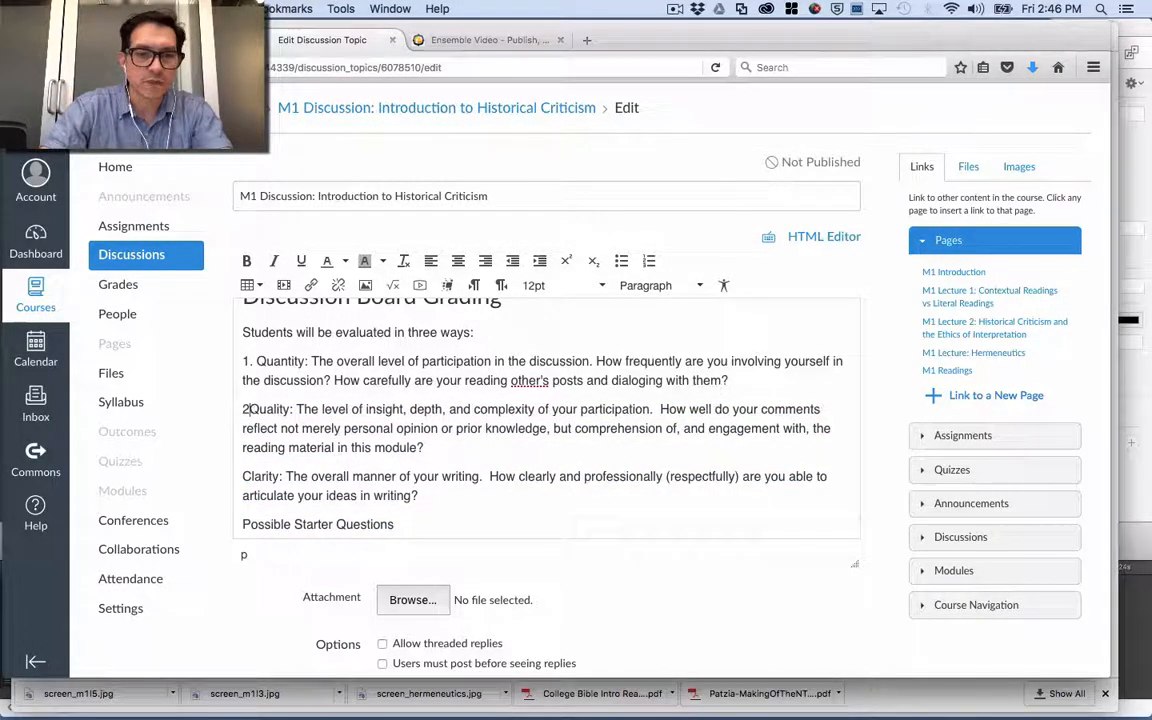
key(BackSpace)
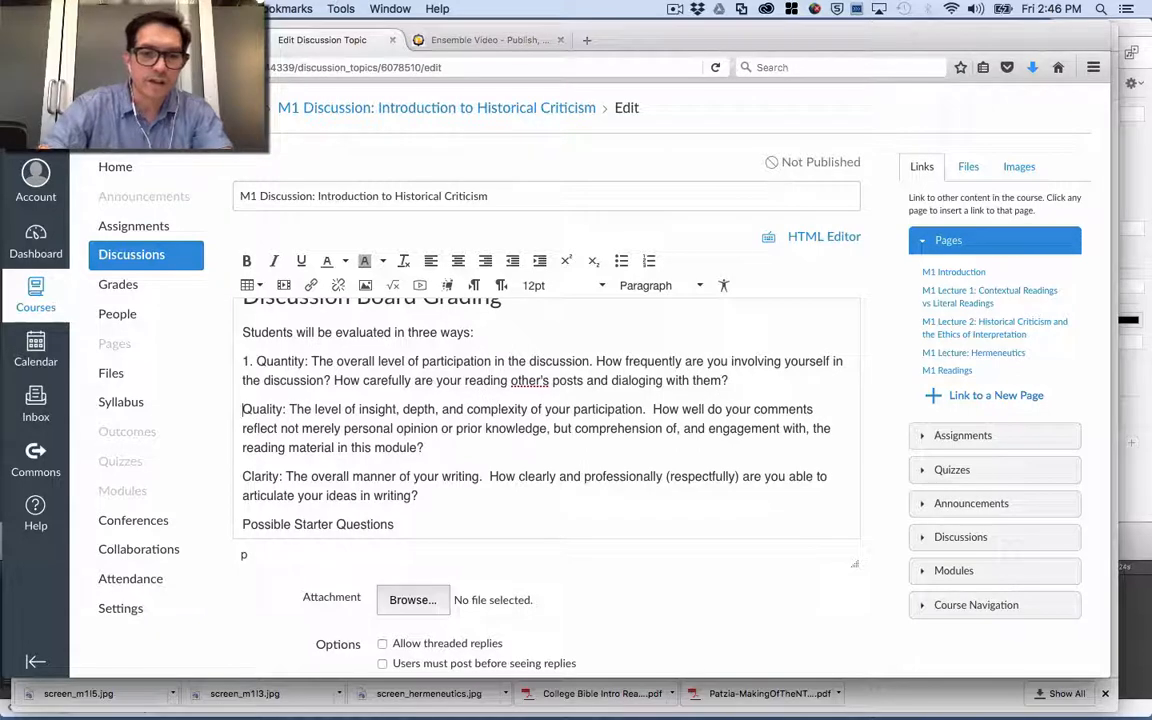
click(256, 361)
key(BackSpace)
key(BackSpace)
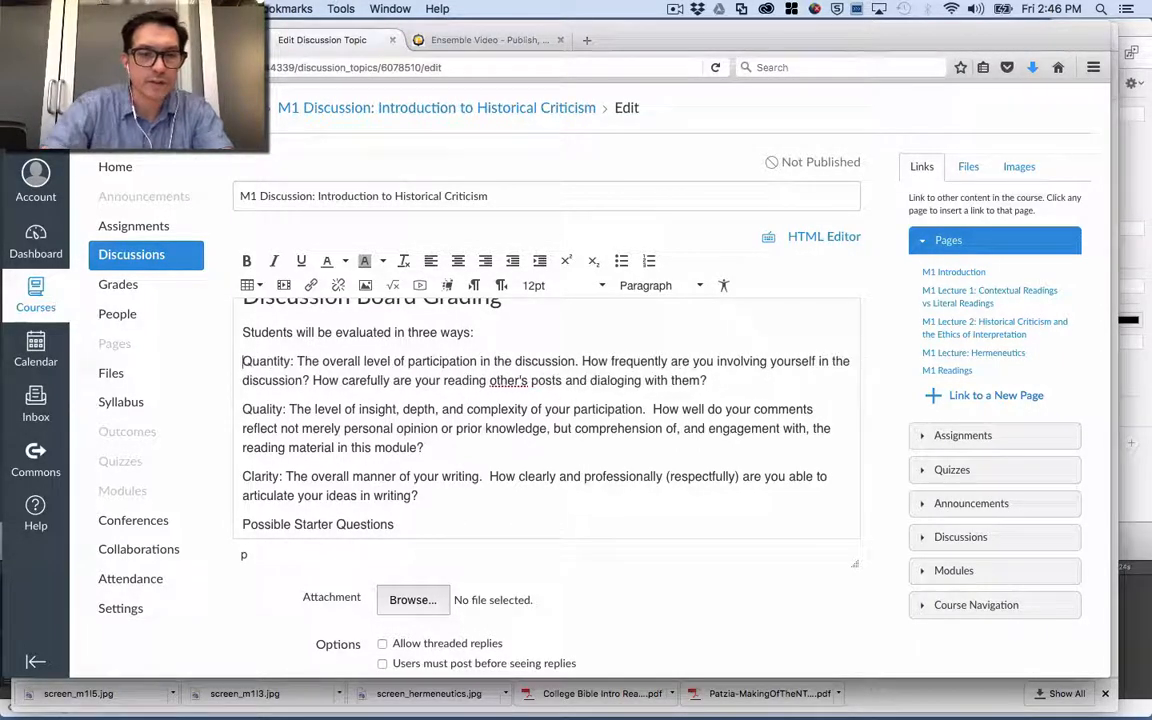
drag(243, 361, 422, 491)
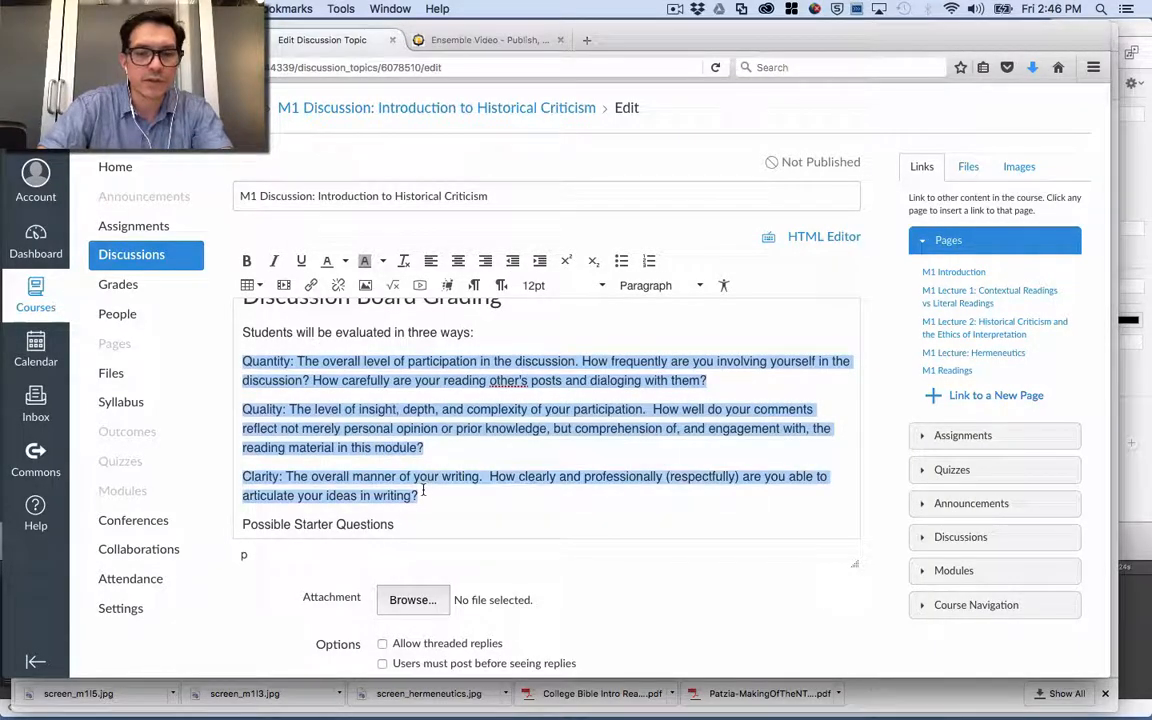
click(648, 261)
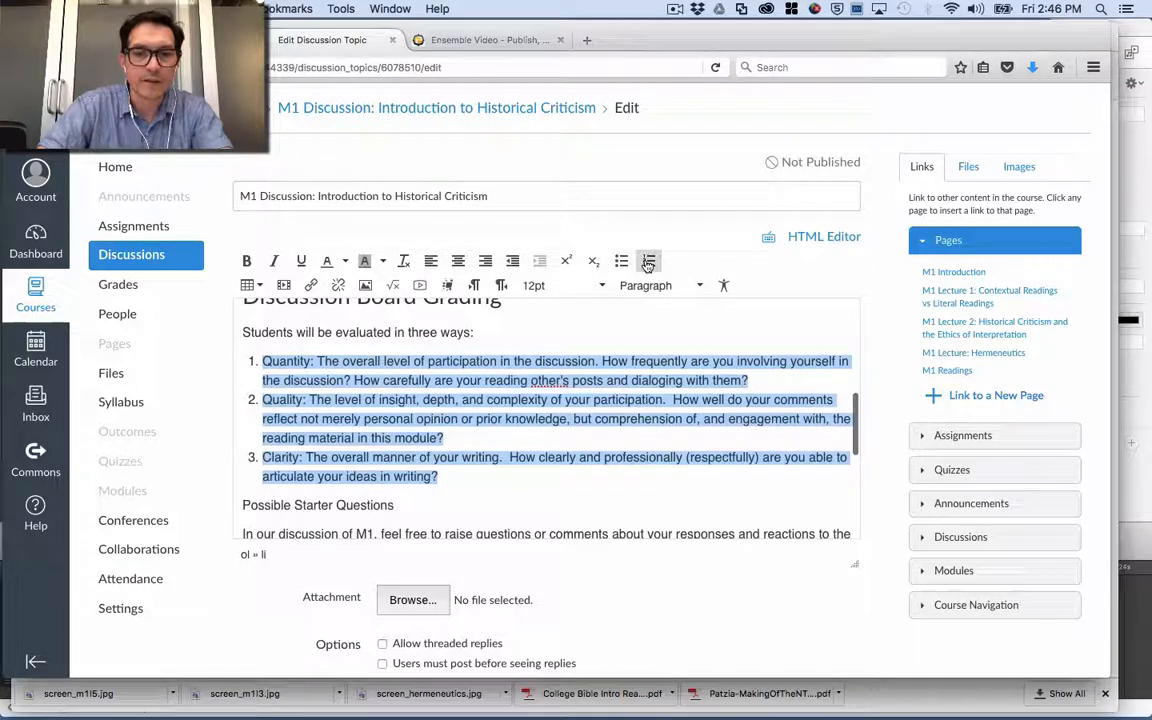
Inspect the HTML source of the numbered grading criteria list and return to the rich content view
click(503, 405)
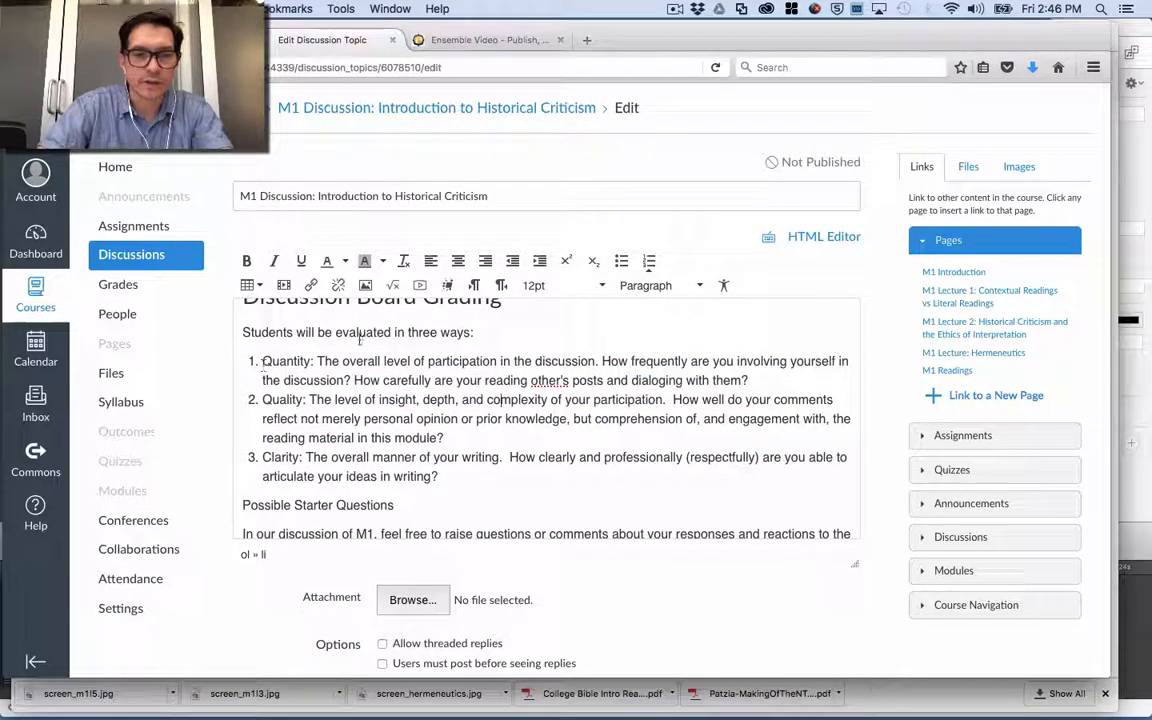
click(826, 237)
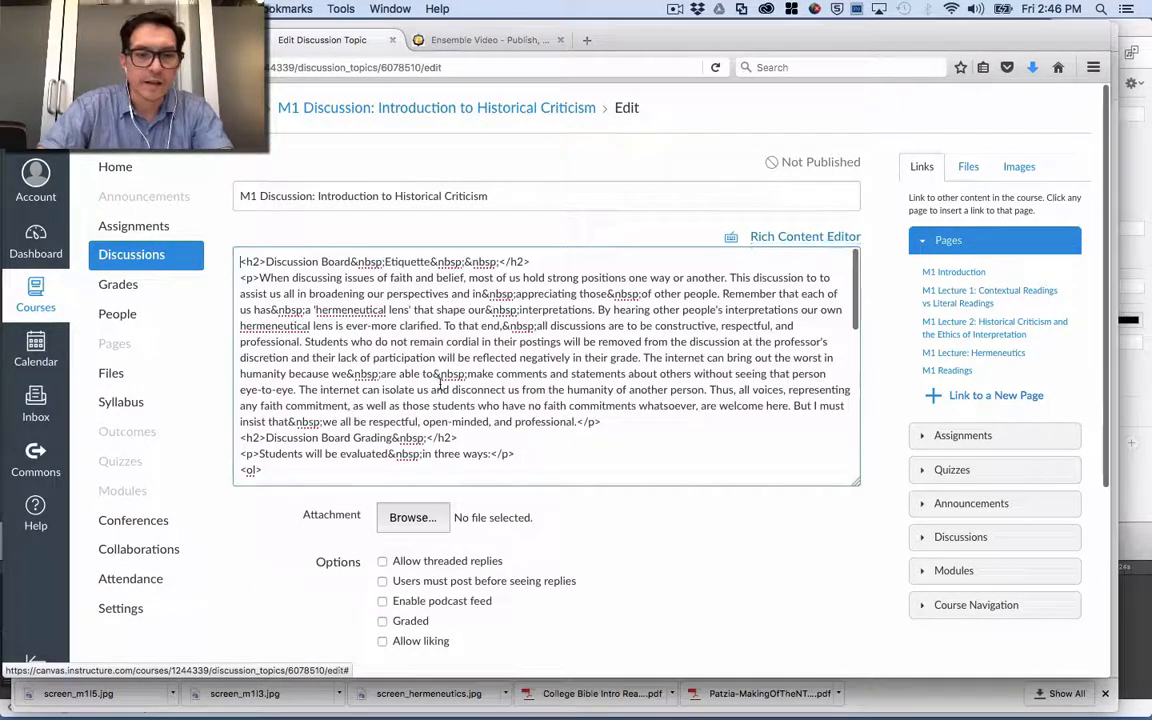
scroll(440, 383, down, 5)
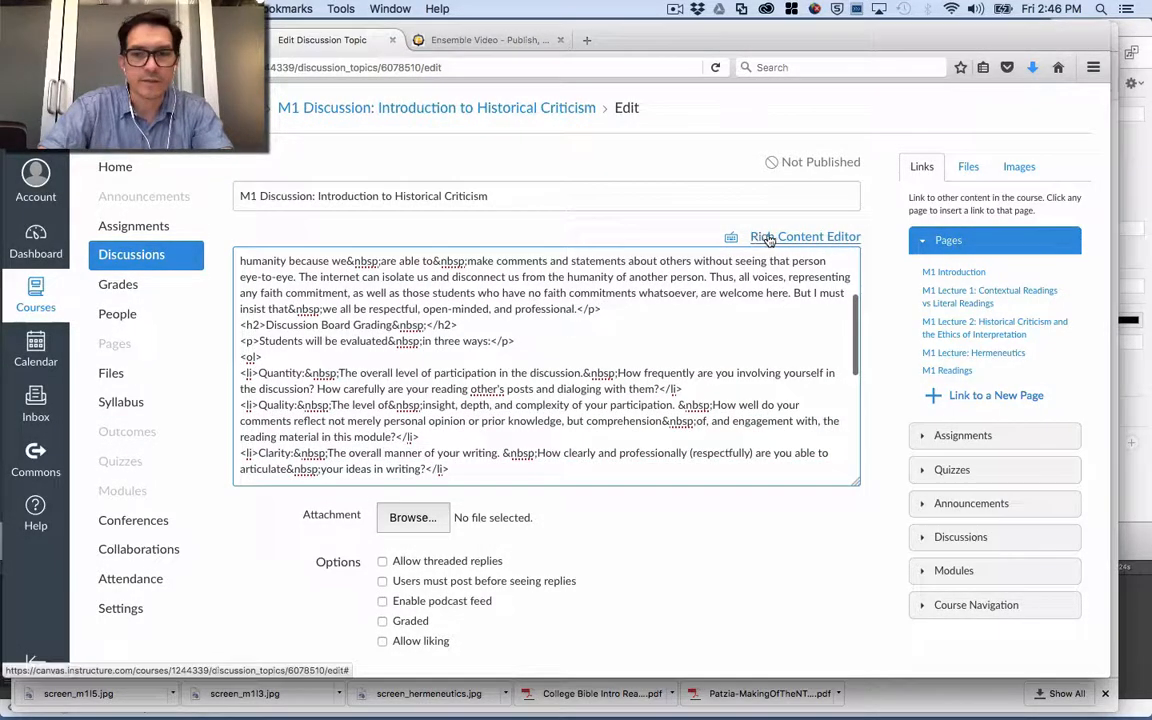
click(826, 237)
Format the "Possible Starter Questions" title as Header 2
scroll(586, 368, down, 10)
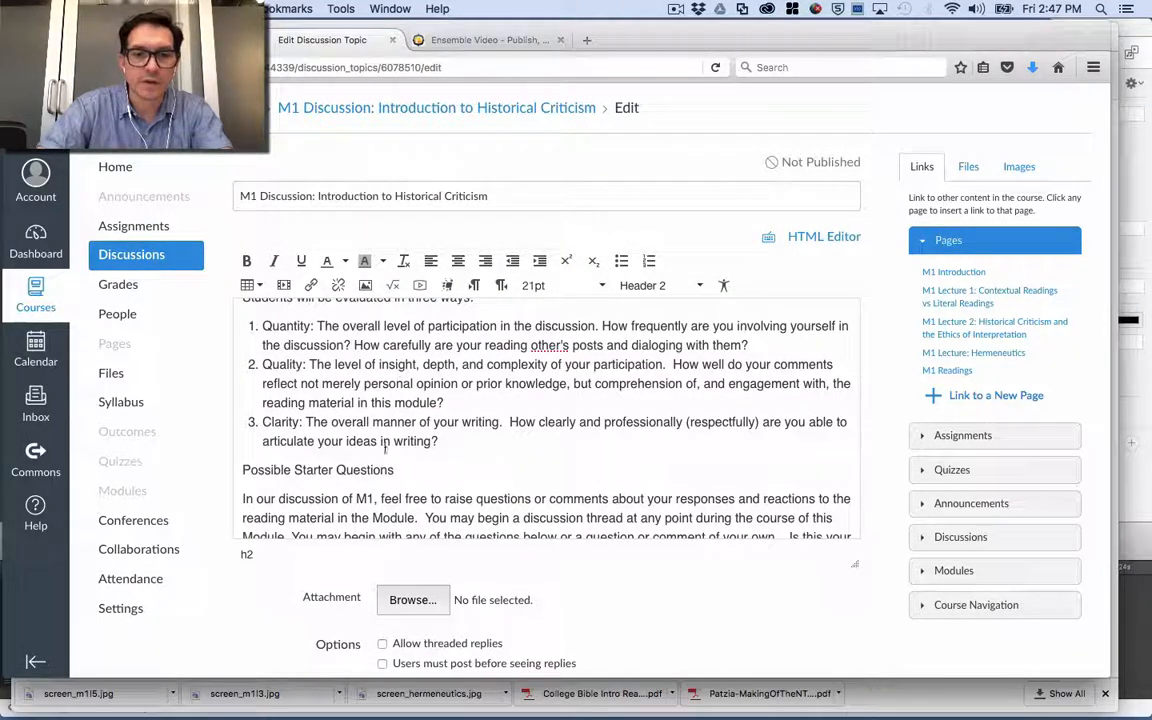
scroll(384, 447, down, 2)
drag(395, 440, 230, 394)
click(648, 286)
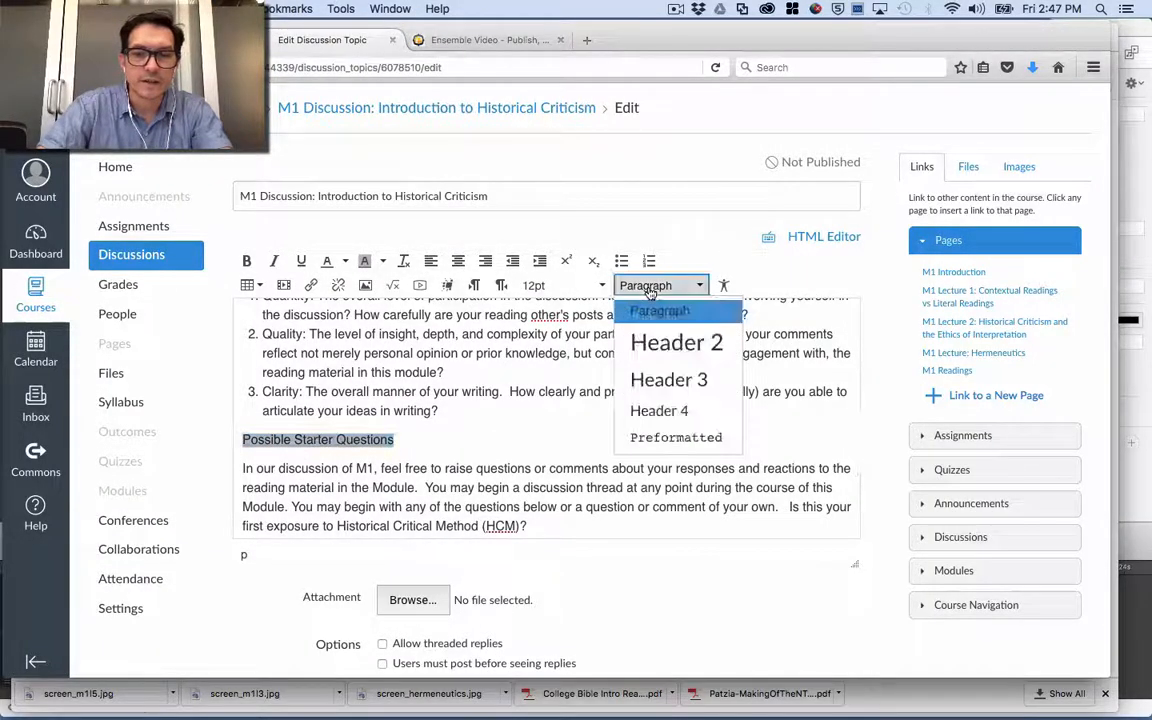
click(676, 342)
scroll(560, 396, down, 10)
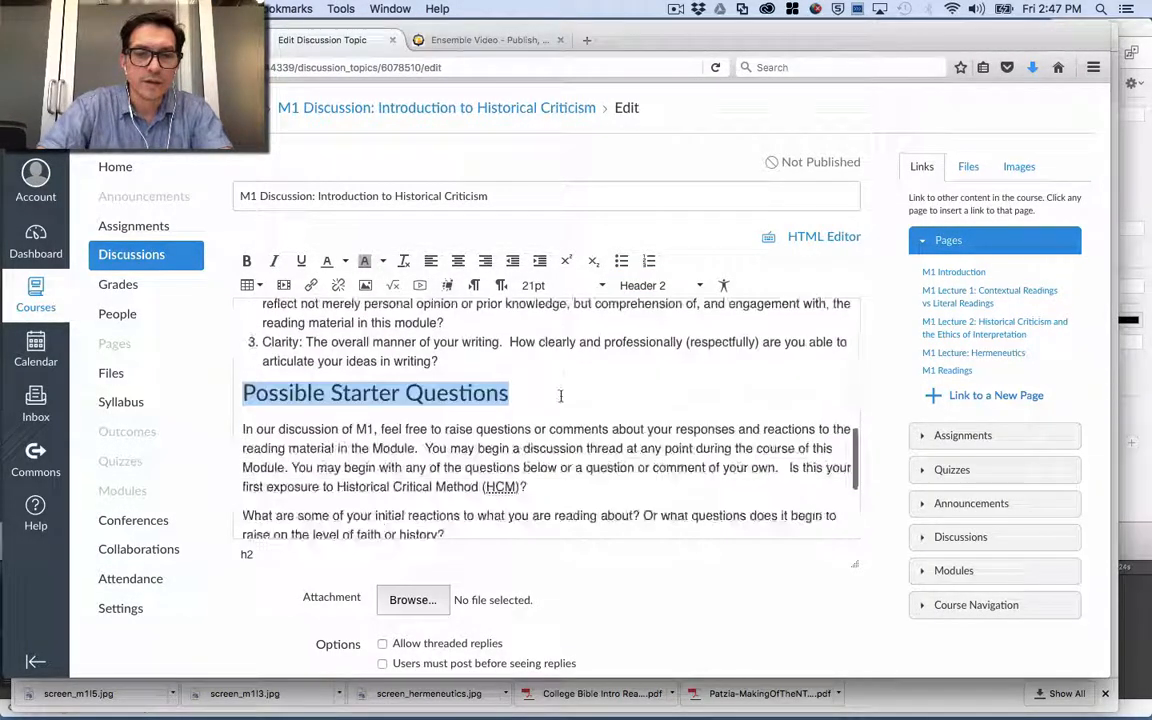
scroll(540, 393, up, 4)
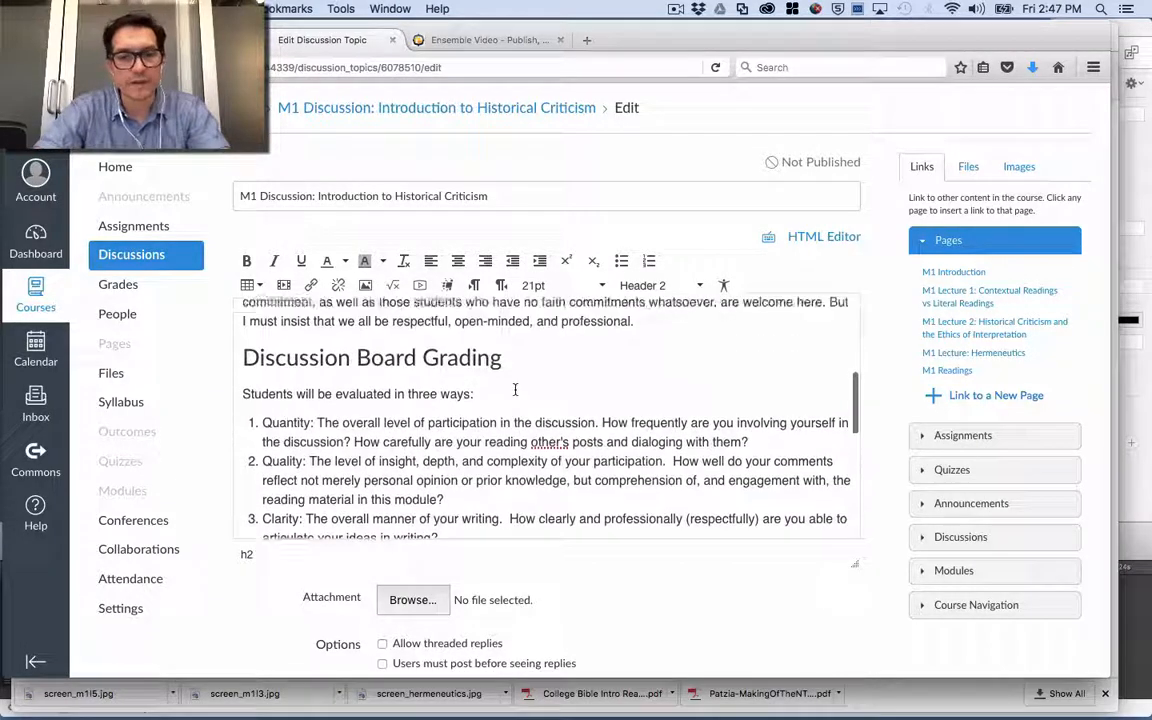
scroll(515, 390, down, 2)
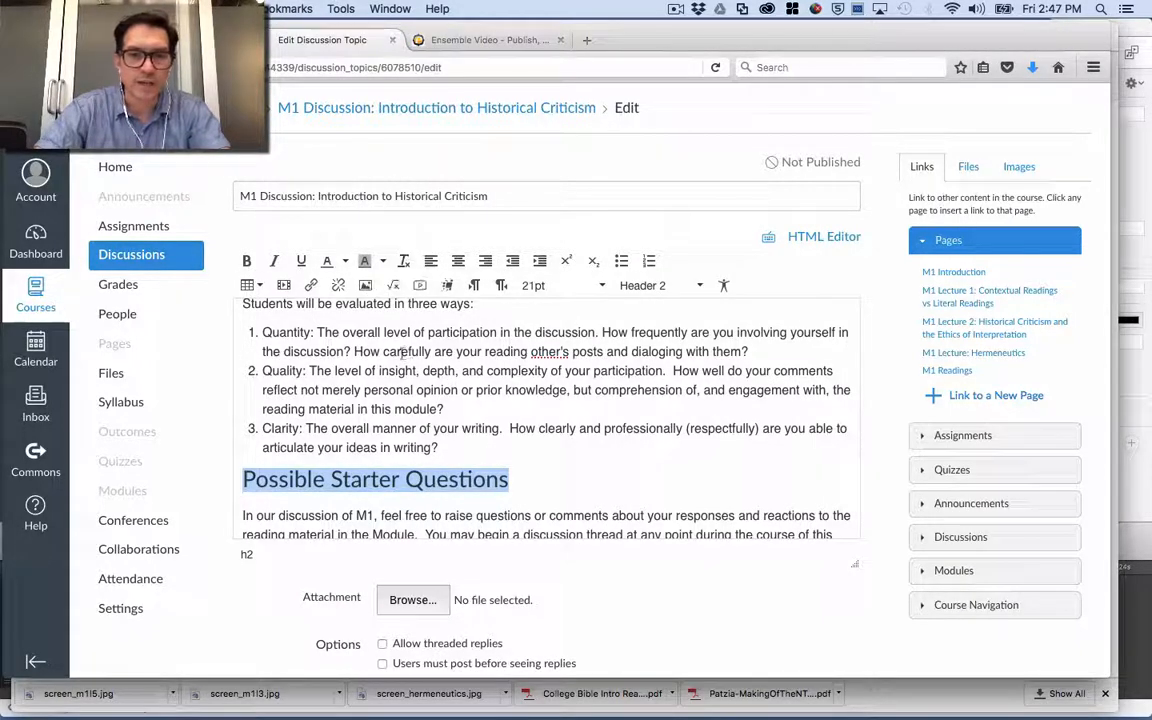
scroll(451, 433, down, 1)
scroll(451, 433, down, 2)
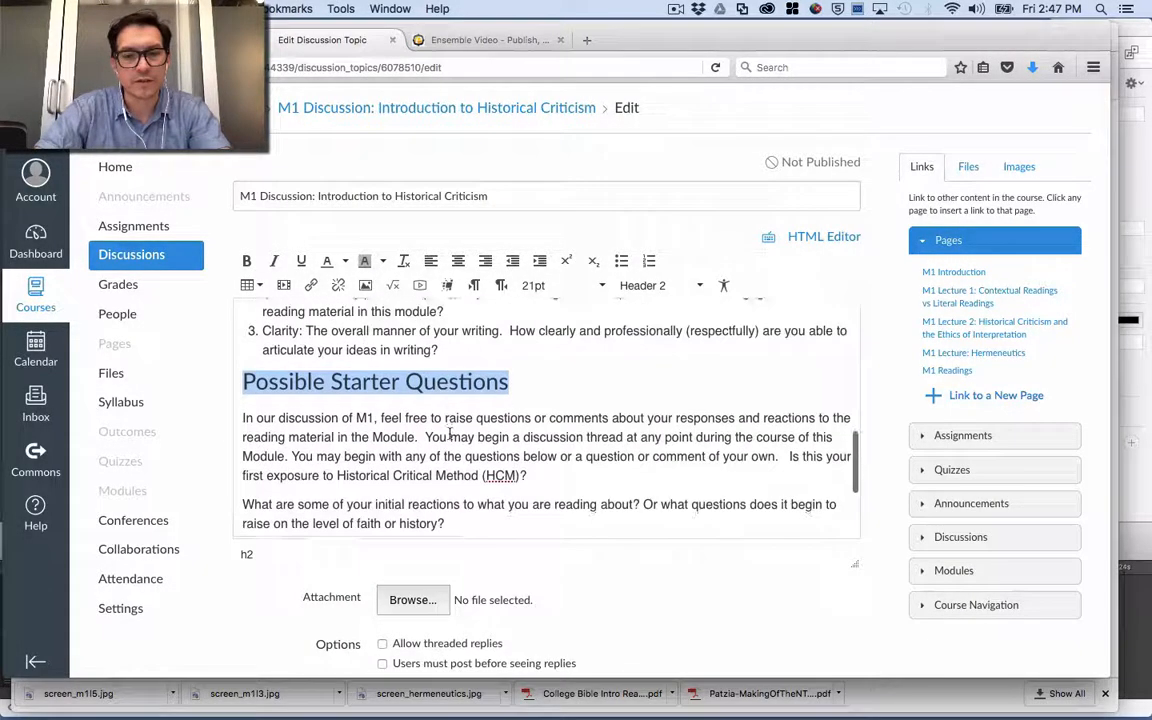
click(671, 289)
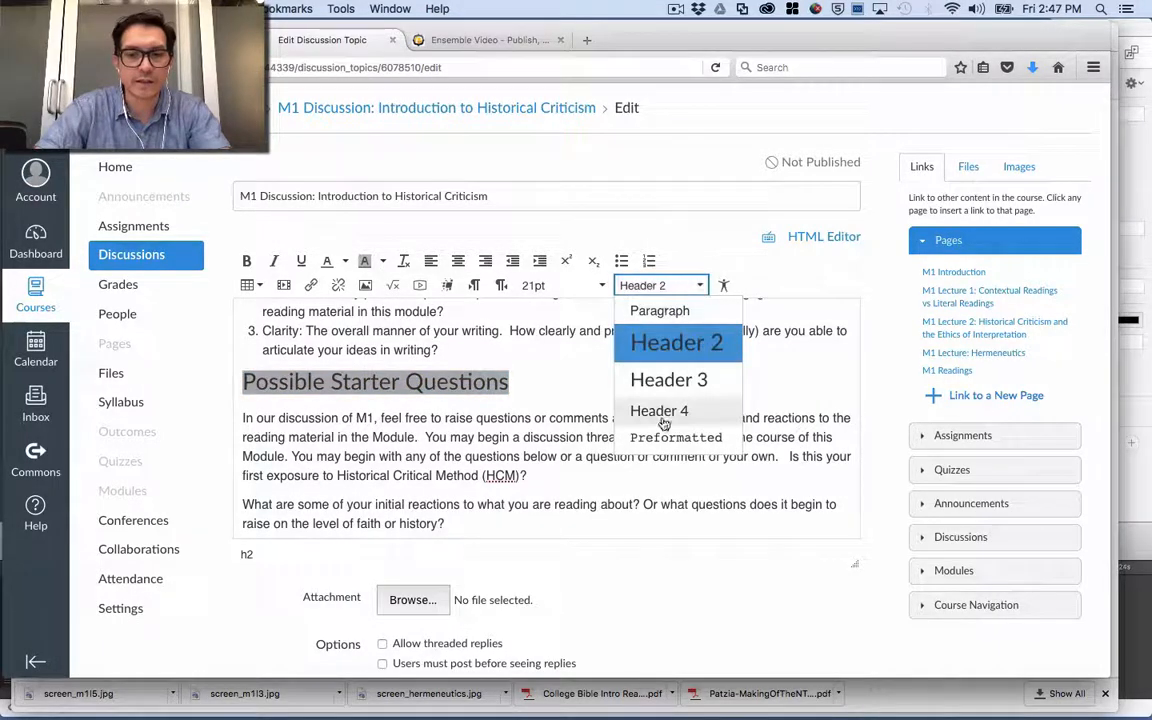
click(481, 452)
Delete the extra spacing before "Is this your first exposure to Historical Critical Method (HCM)?" in the starter questions paragraph
scroll(481, 452, down, 1)
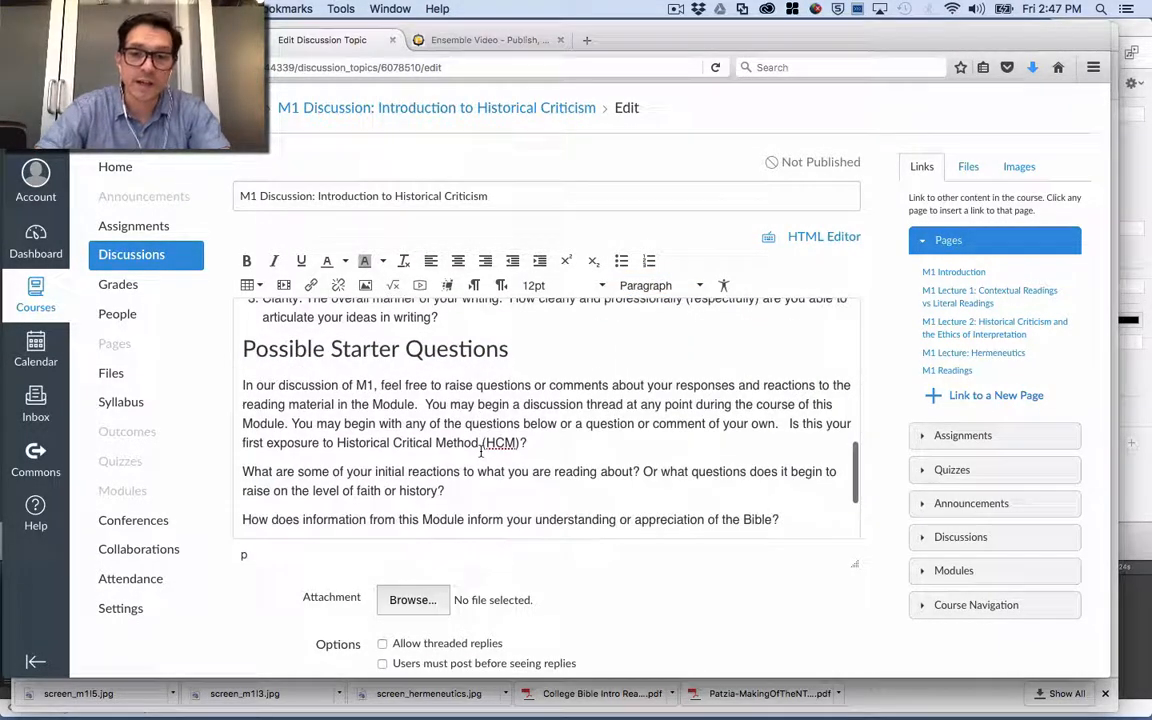
click(789, 426)
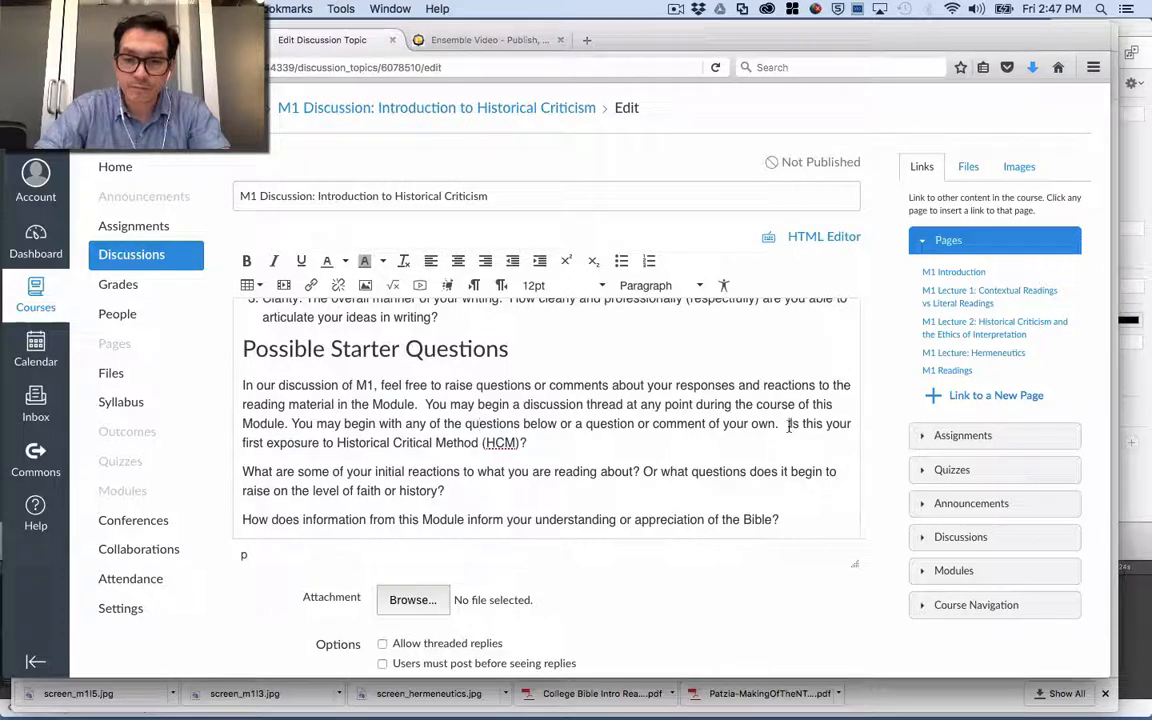
key(BackSpace)
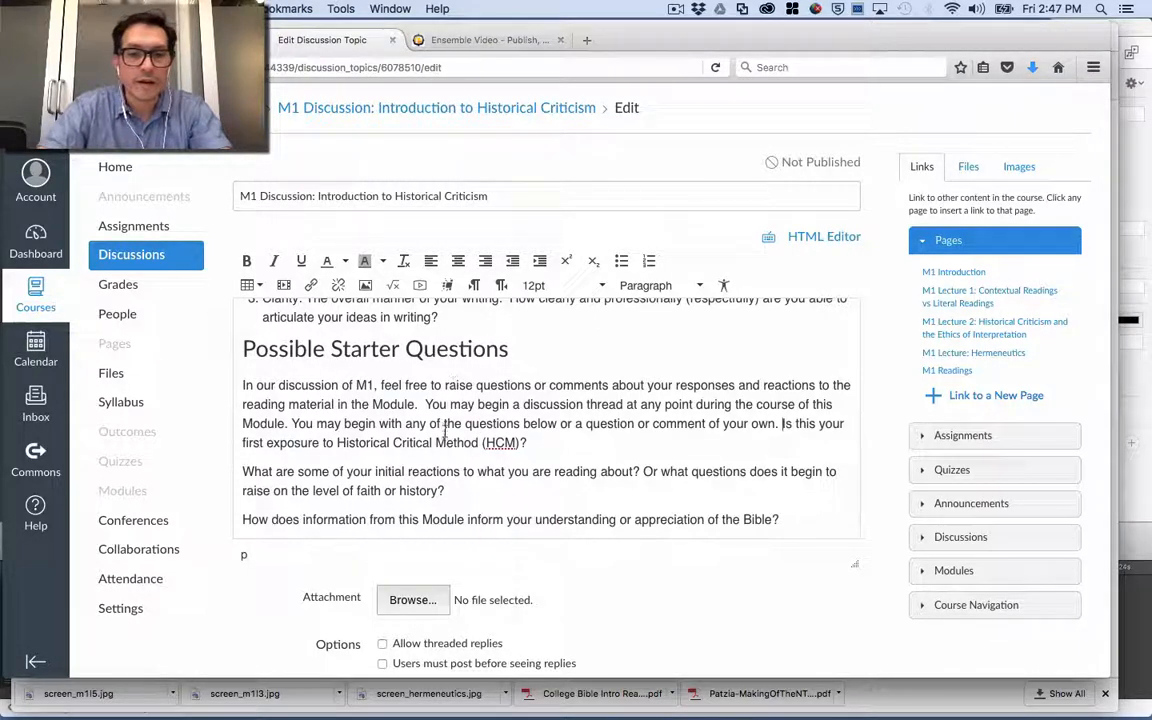
Turn the three starter questions, from "What are some of your initial reactions" through "What aspects of this module seem 'foggy'", into a bulleted list
scroll(445, 431, down, 2)
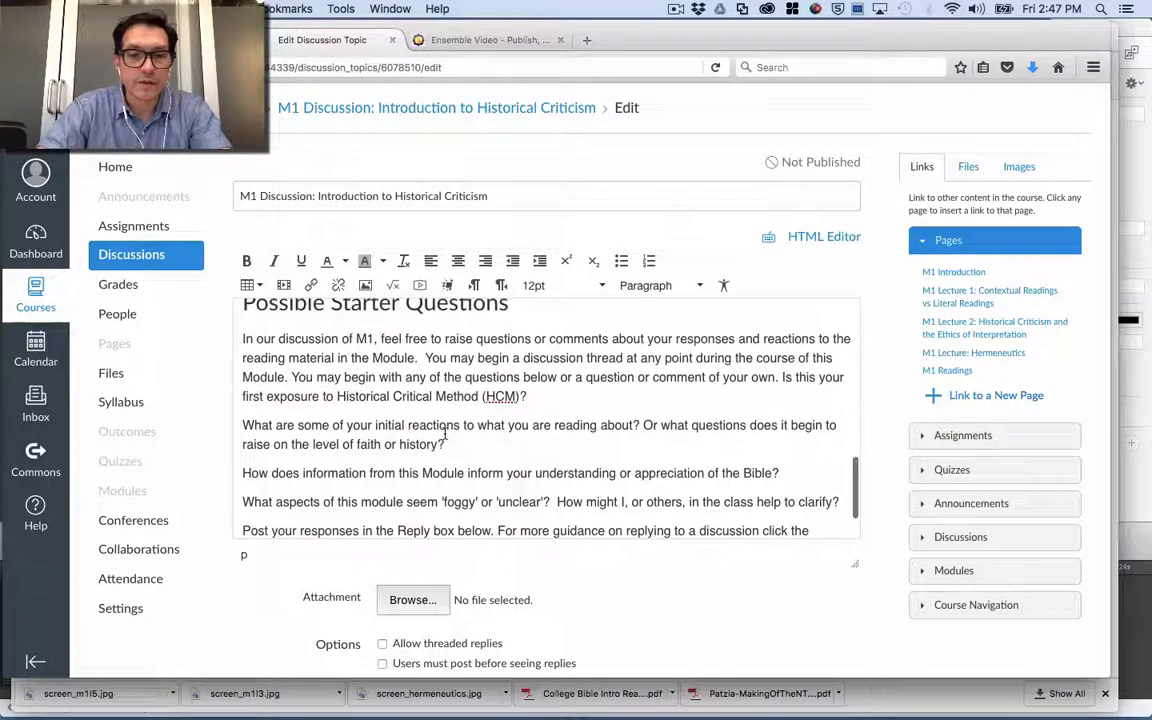
scroll(445, 431, down, 3)
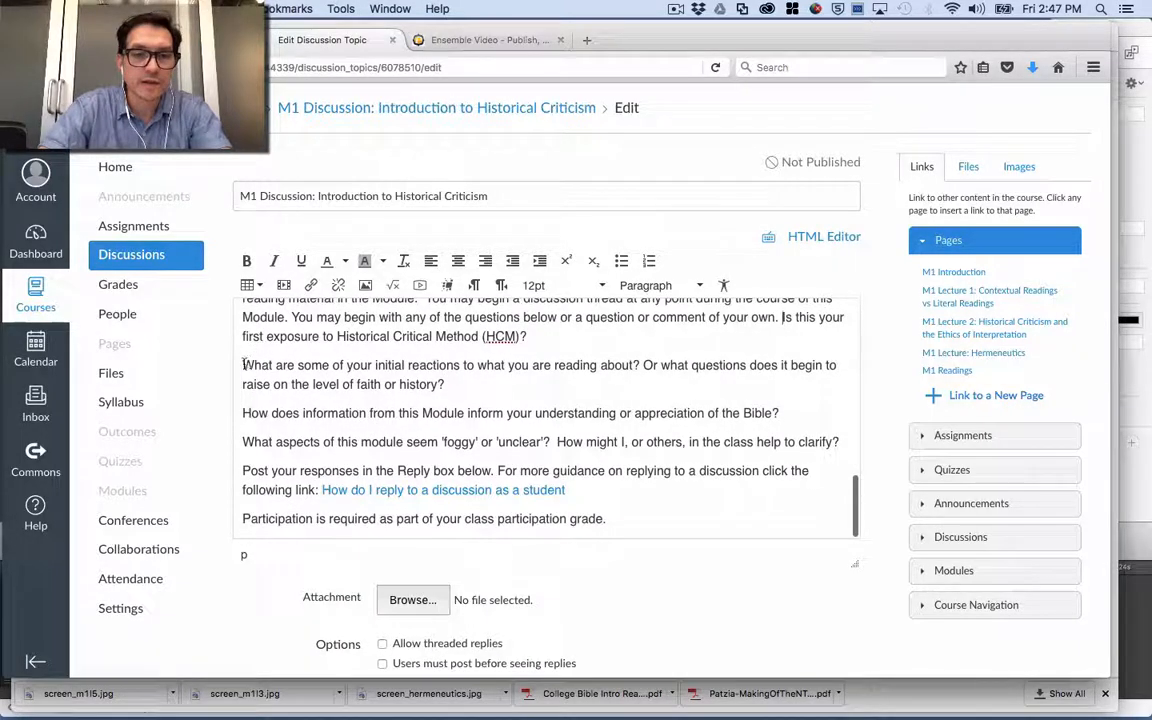
drag(244, 365, 608, 519)
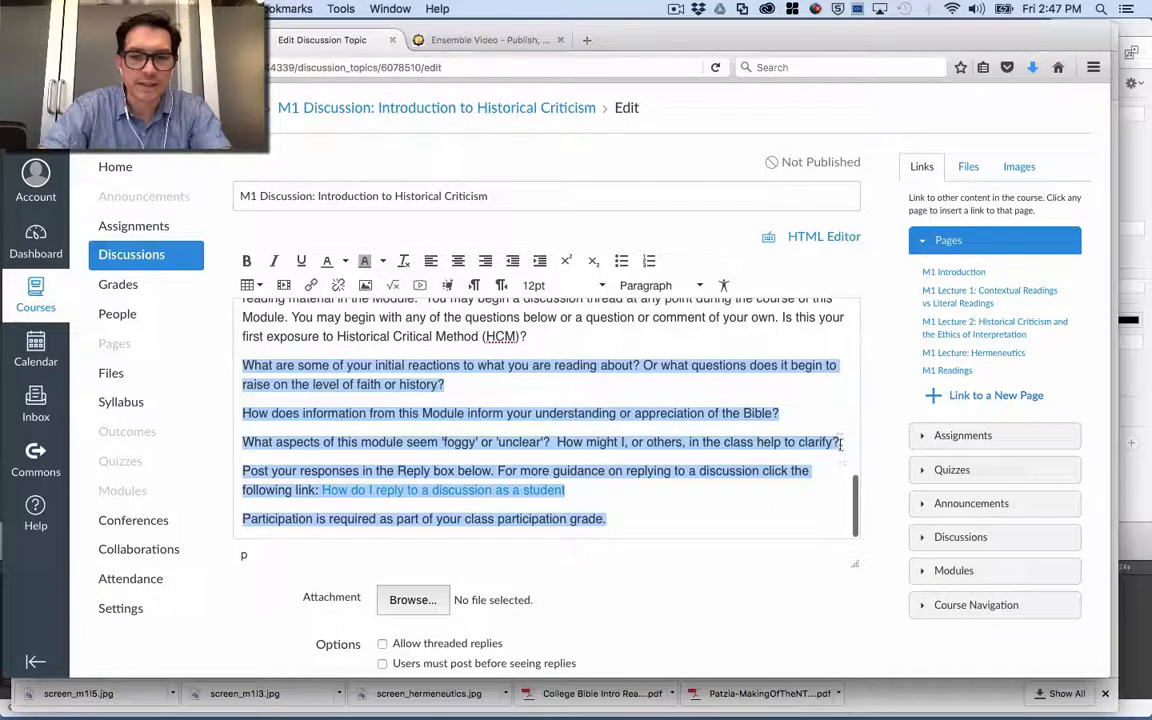
drag(840, 444, 841, 444)
click(621, 261)
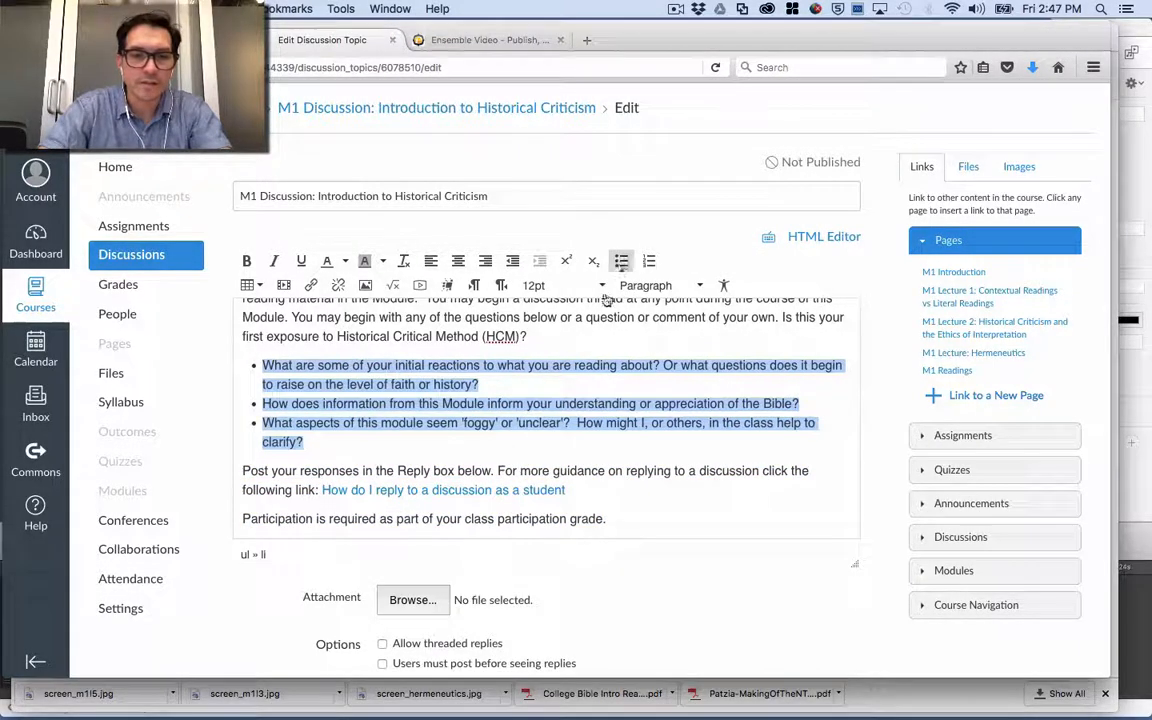
click(558, 321)
Split "Is this your first exposure to Historical Critical Method (HCM)?" onto its own line and make it the first bullet of the starter questions
scroll(558, 321, up, 2)
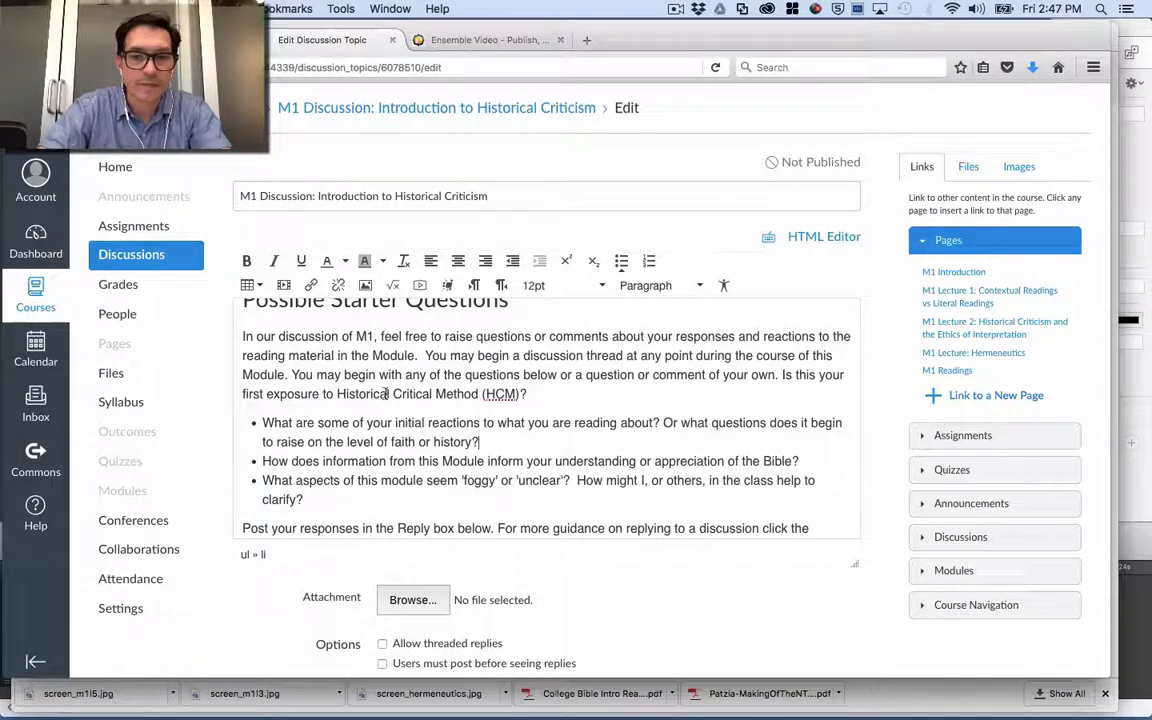
click(781, 375)
key(Return)
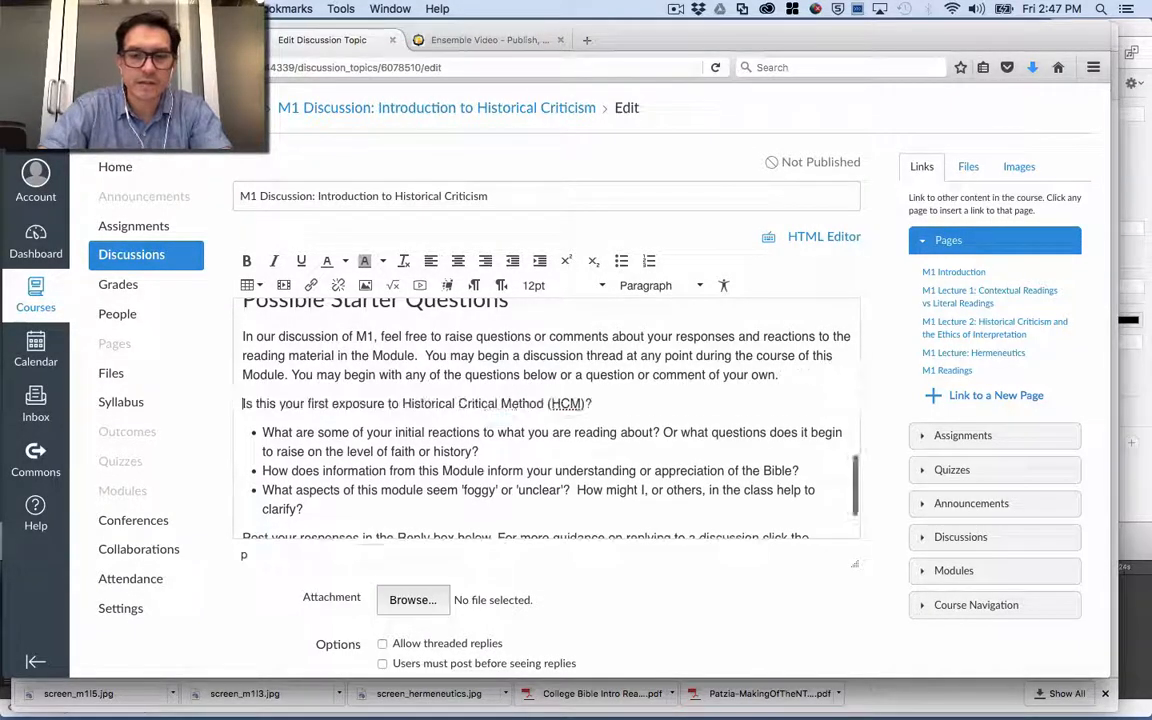
click(624, 263)
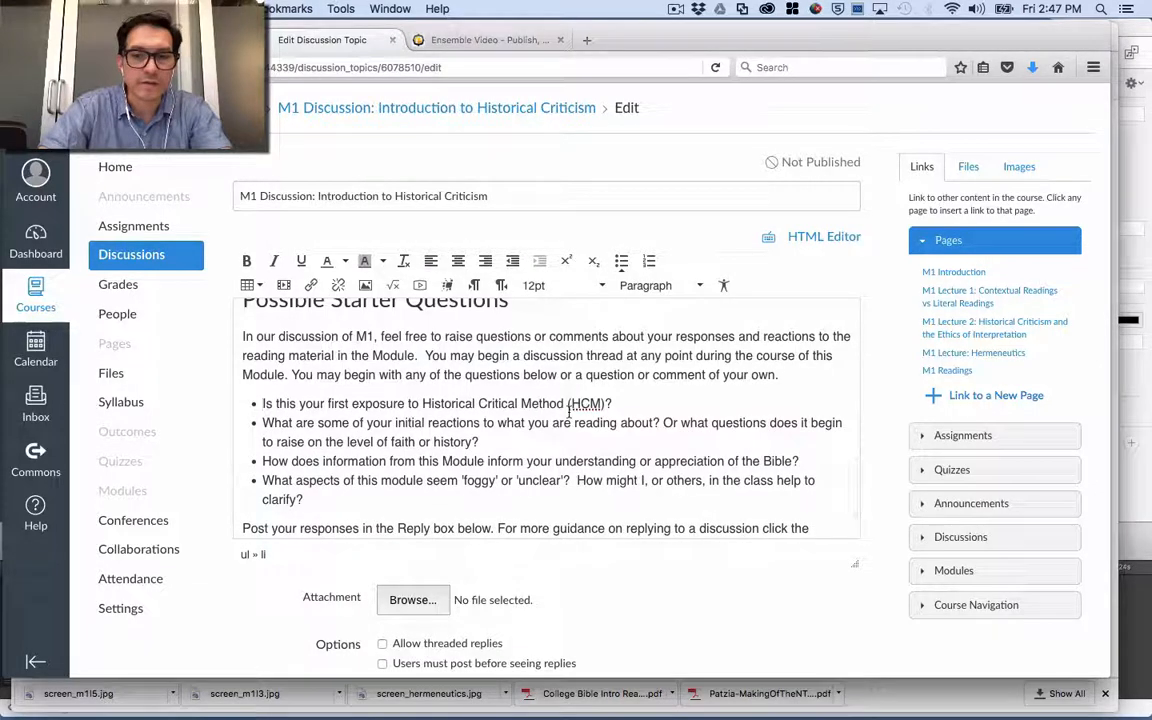
Allow threaded replies and make the discussion graded in its options
scroll(569, 410, down, 3)
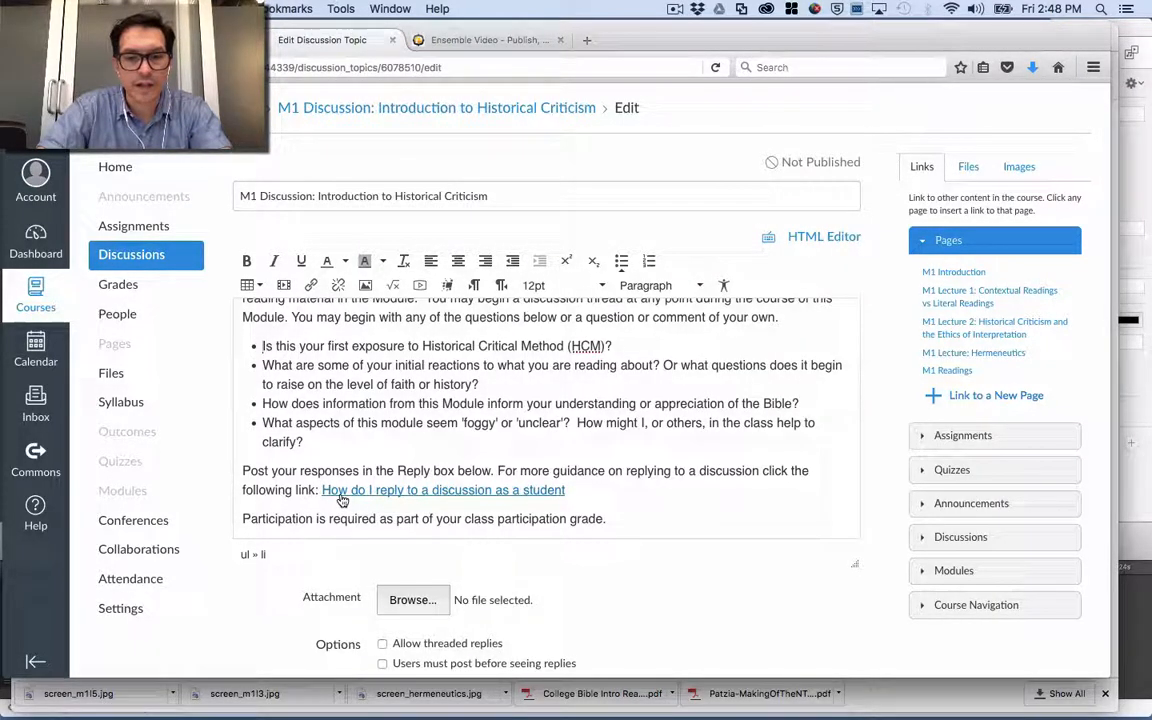
scroll(265, 486, down, 5)
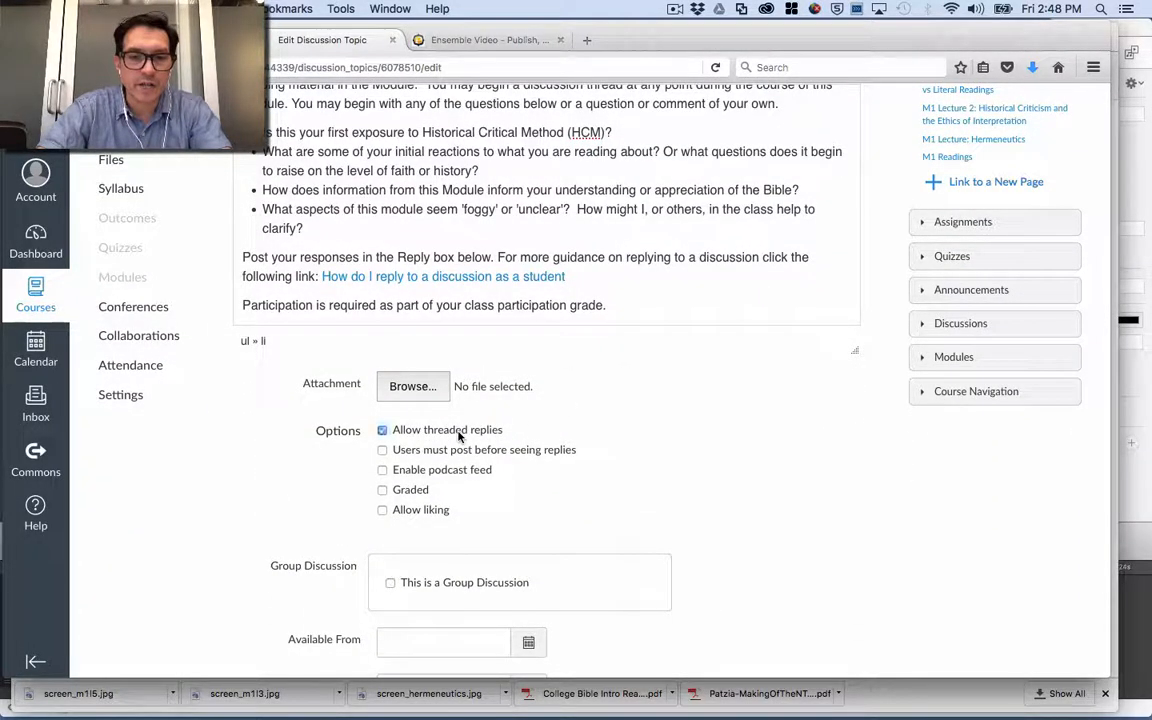
click(418, 494)
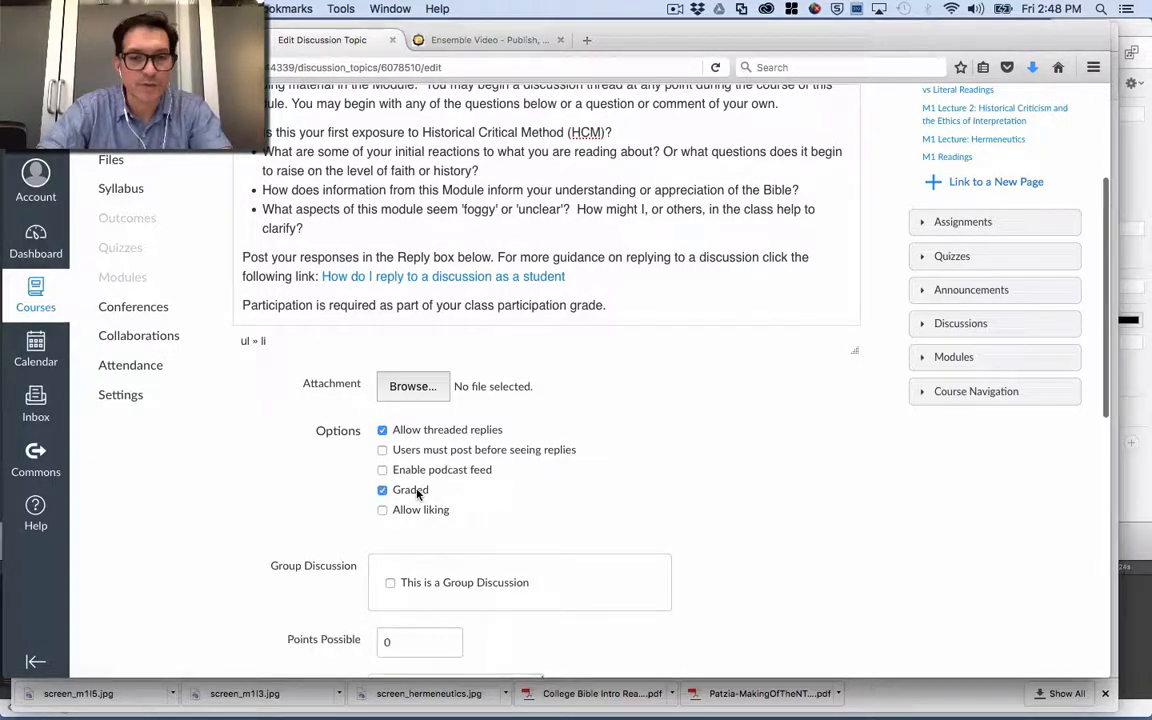
Set the points possible for the graded discussion to 10
scroll(541, 509, down, 3)
scroll(541, 509, down, 1)
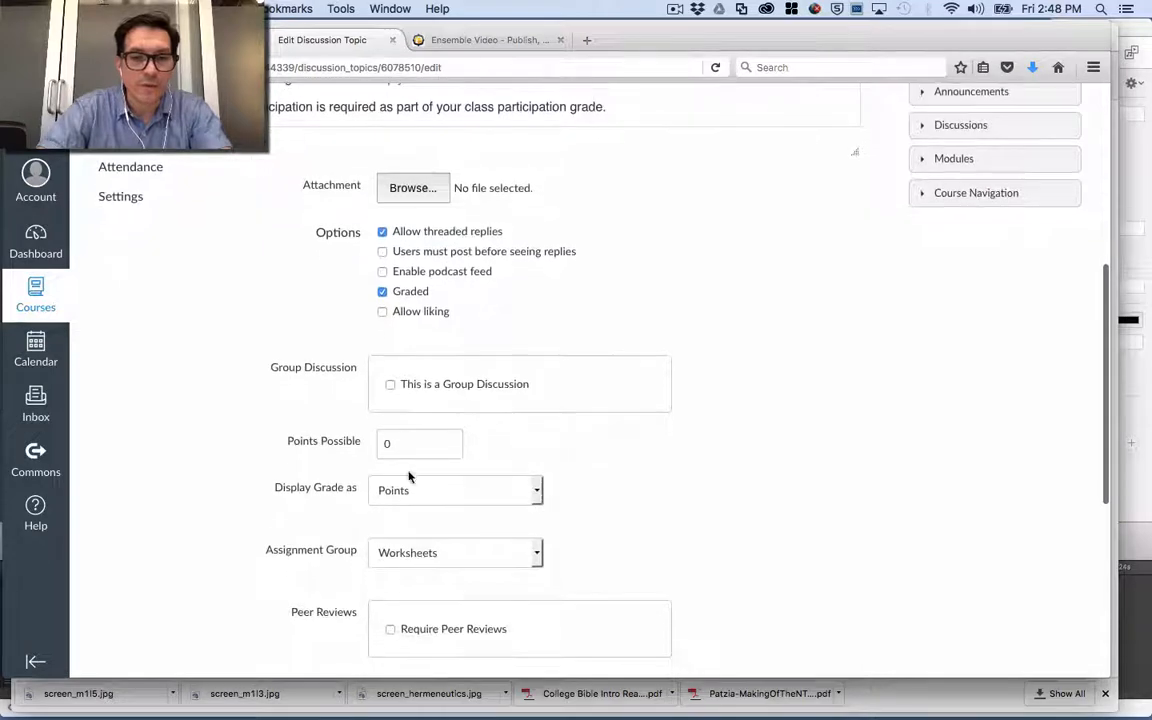
click(419, 443)
text(10)
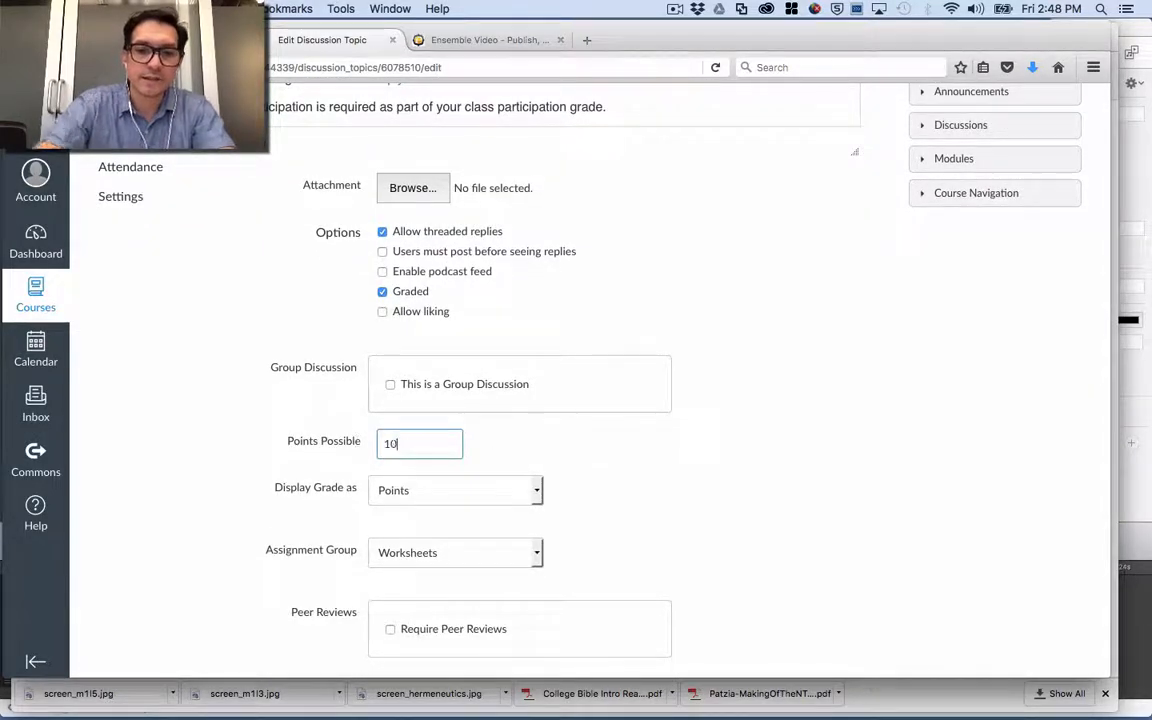
Create a new assignment group named "Conversations" and assign the discussion to it
scroll(600, 460, down, 3)
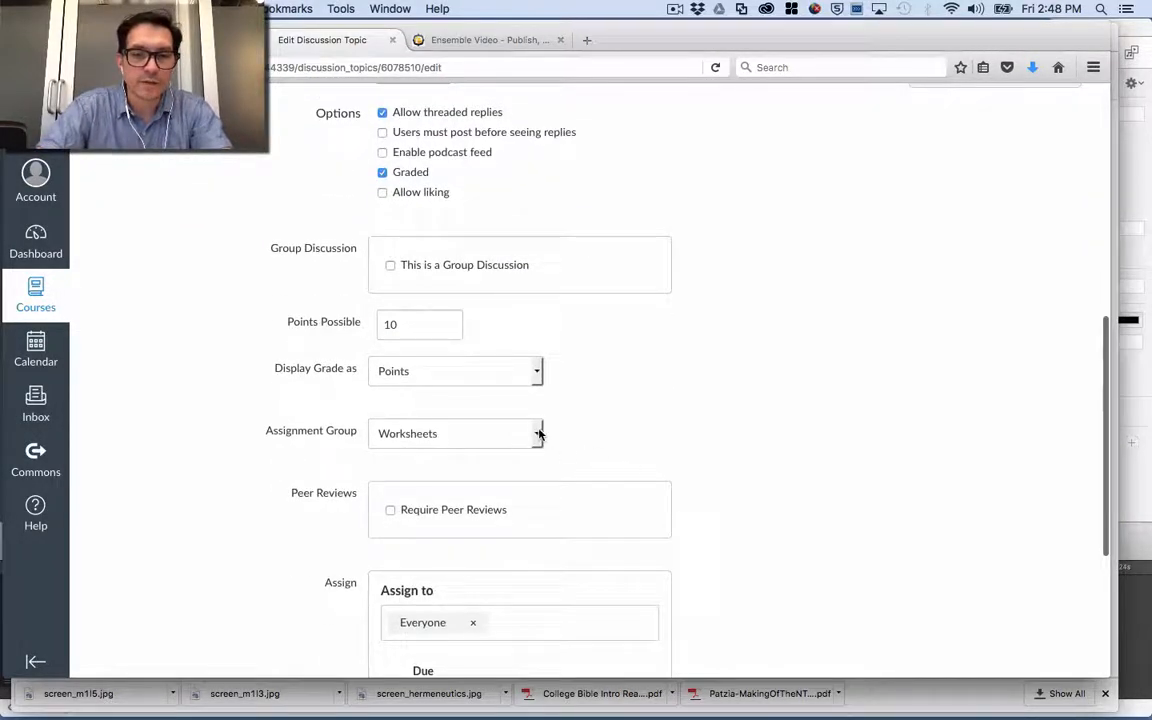
click(538, 433)
click(448, 486)
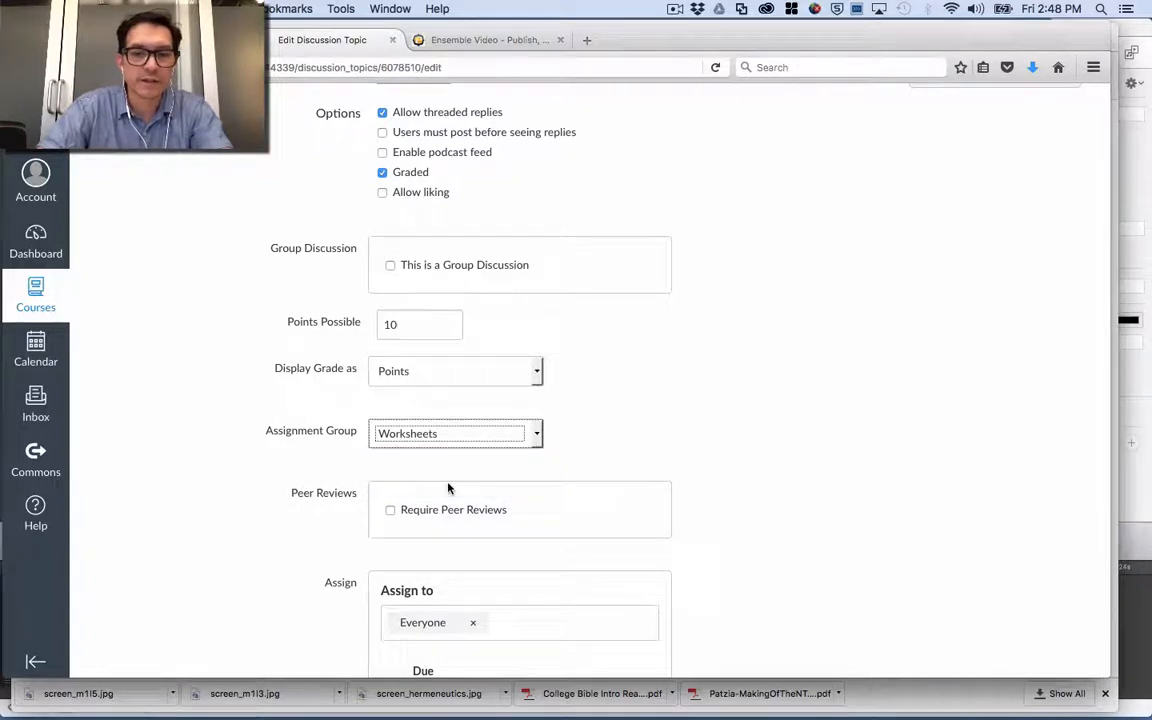
click(524, 376)
text(D)
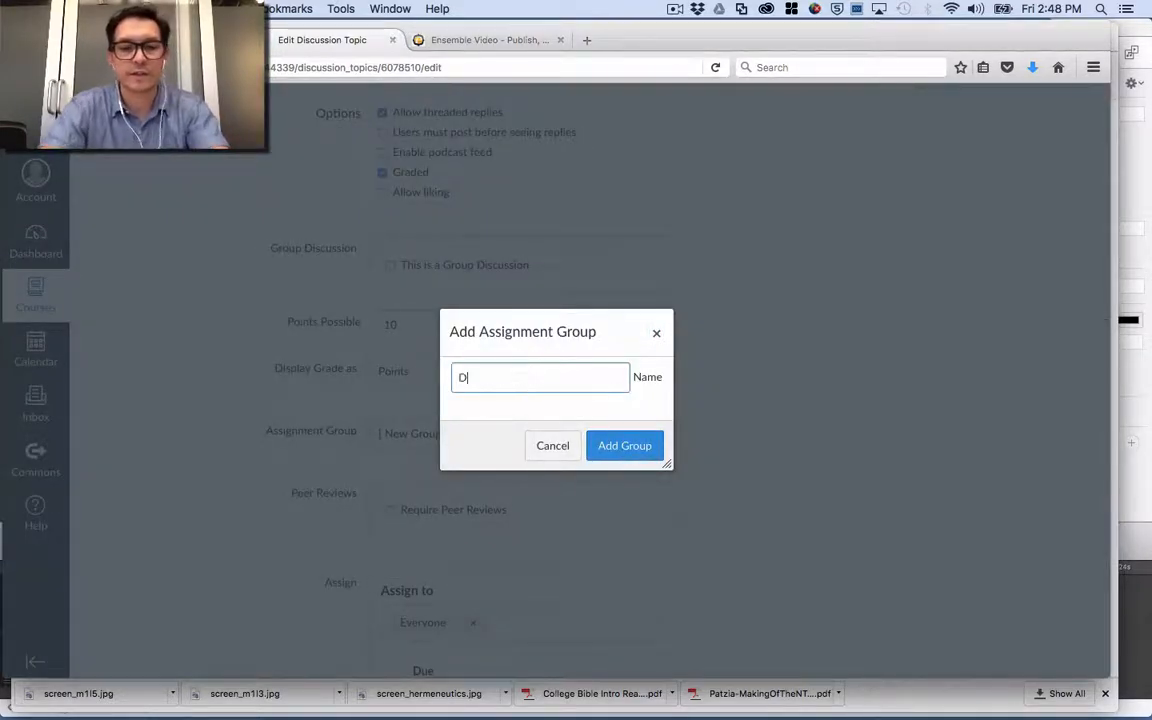
text(iscuss)
key(BackSpace)
key(BackSpace)
key(BackSpace)
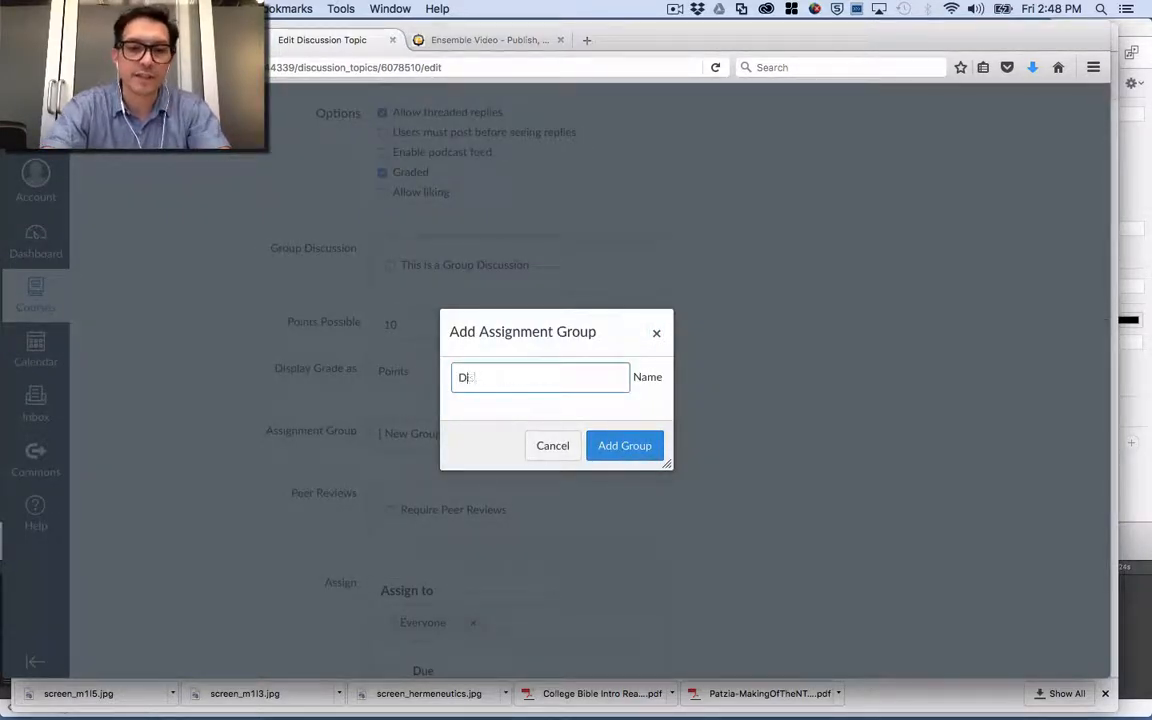
key(BackSpace)
key(BackSpace)
text(Conversations)
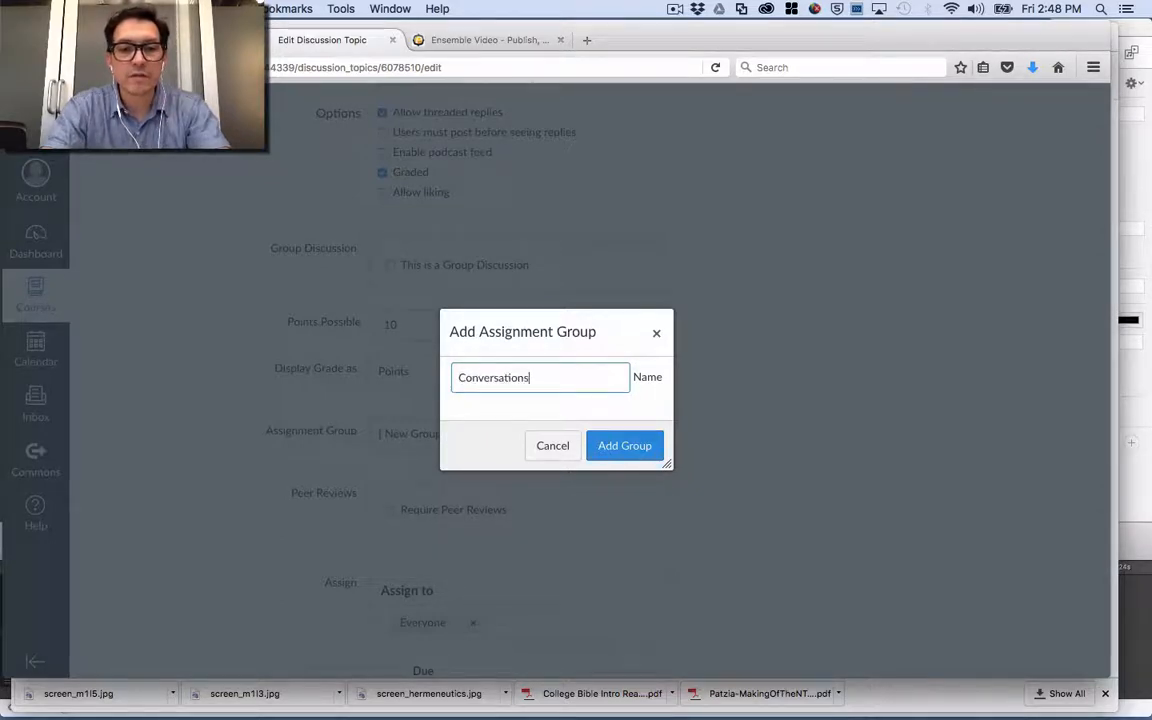
click(623, 446)
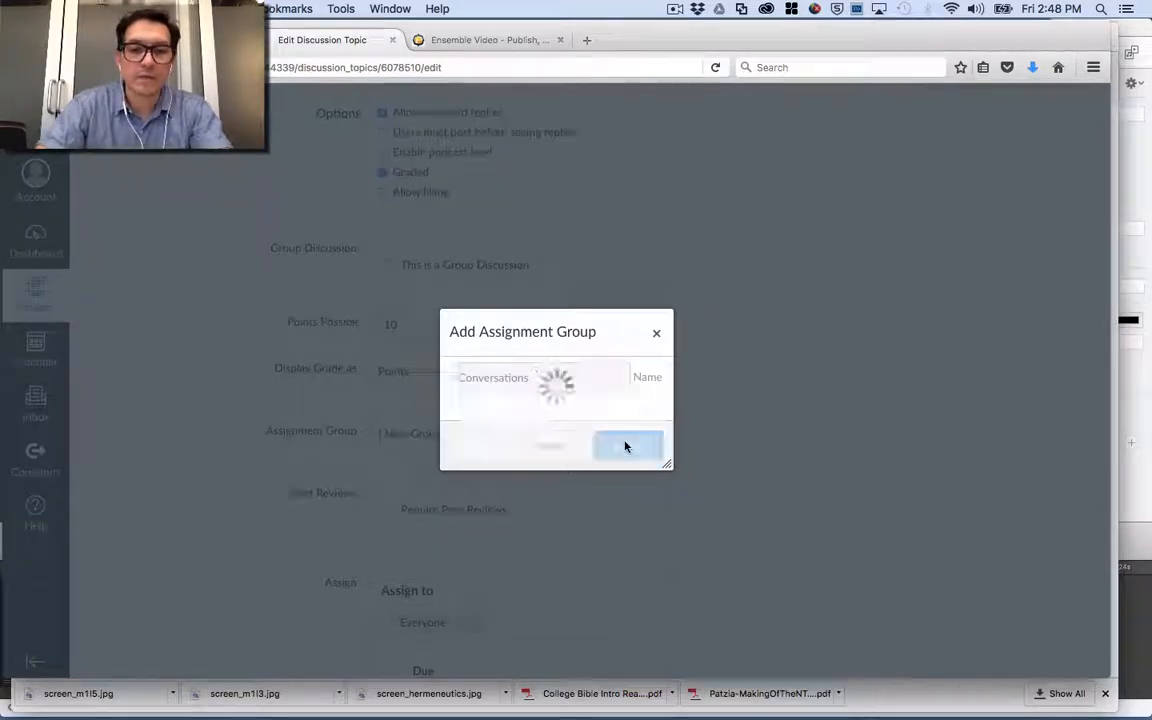
Set the discussion's due date for everyone to November 17, 2017
scroll(634, 457, down, 5)
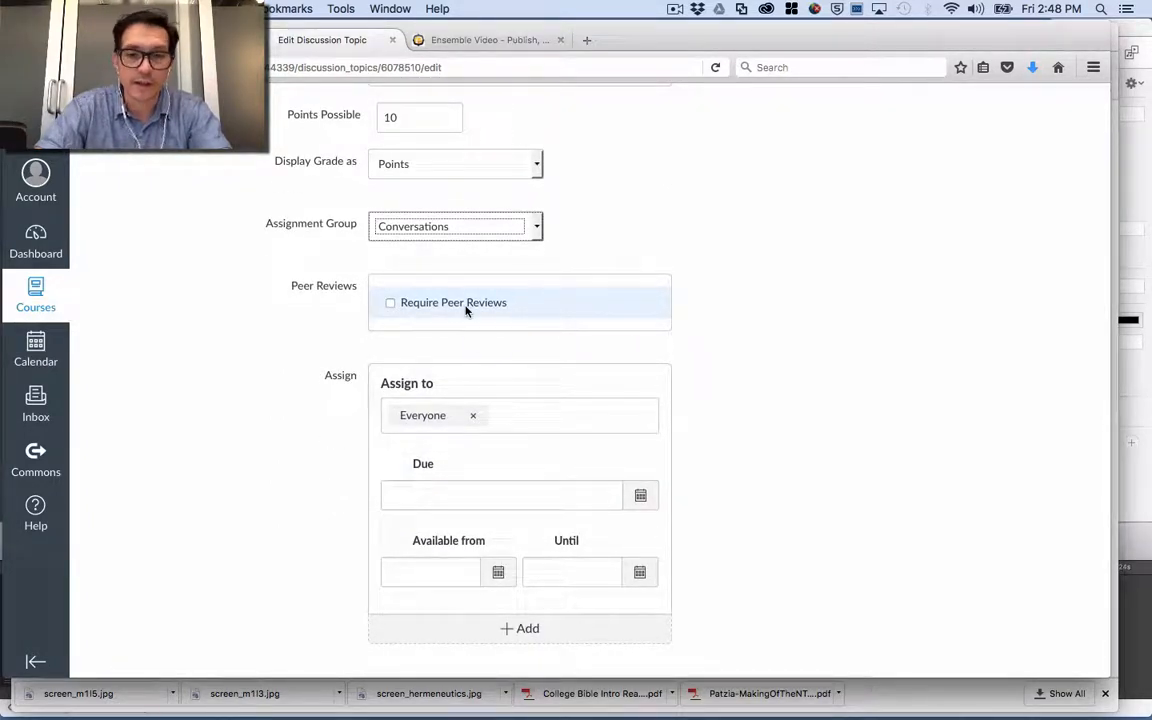
click(640, 500)
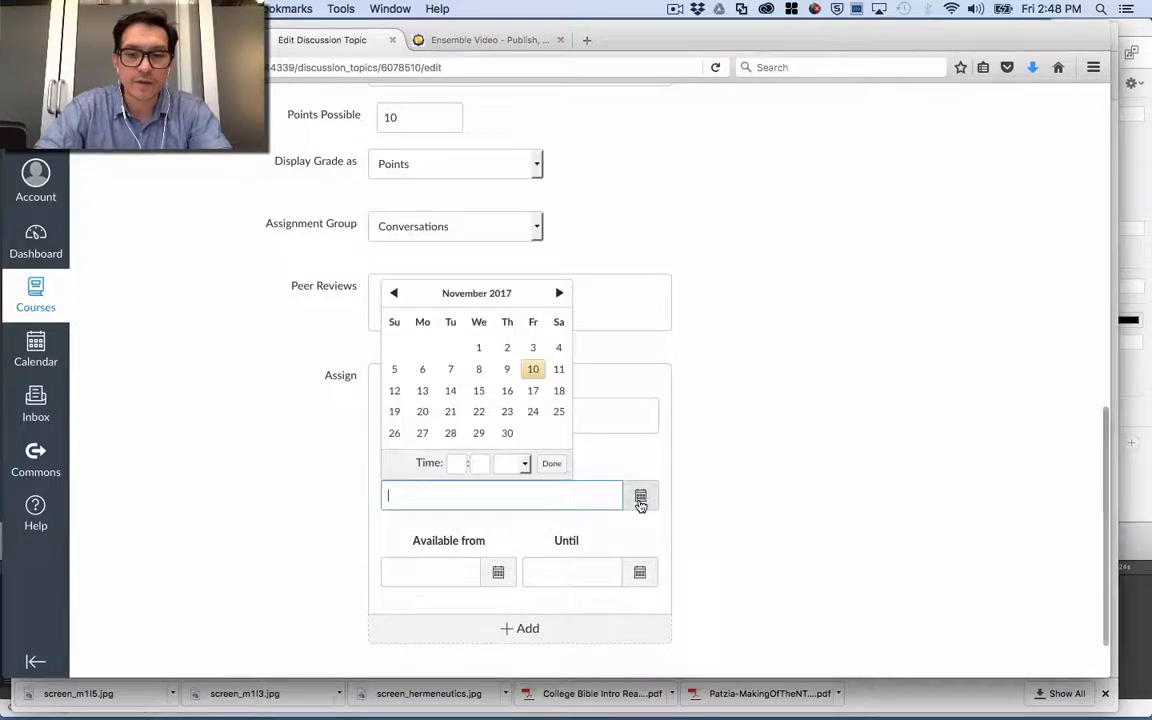
click(530, 392)
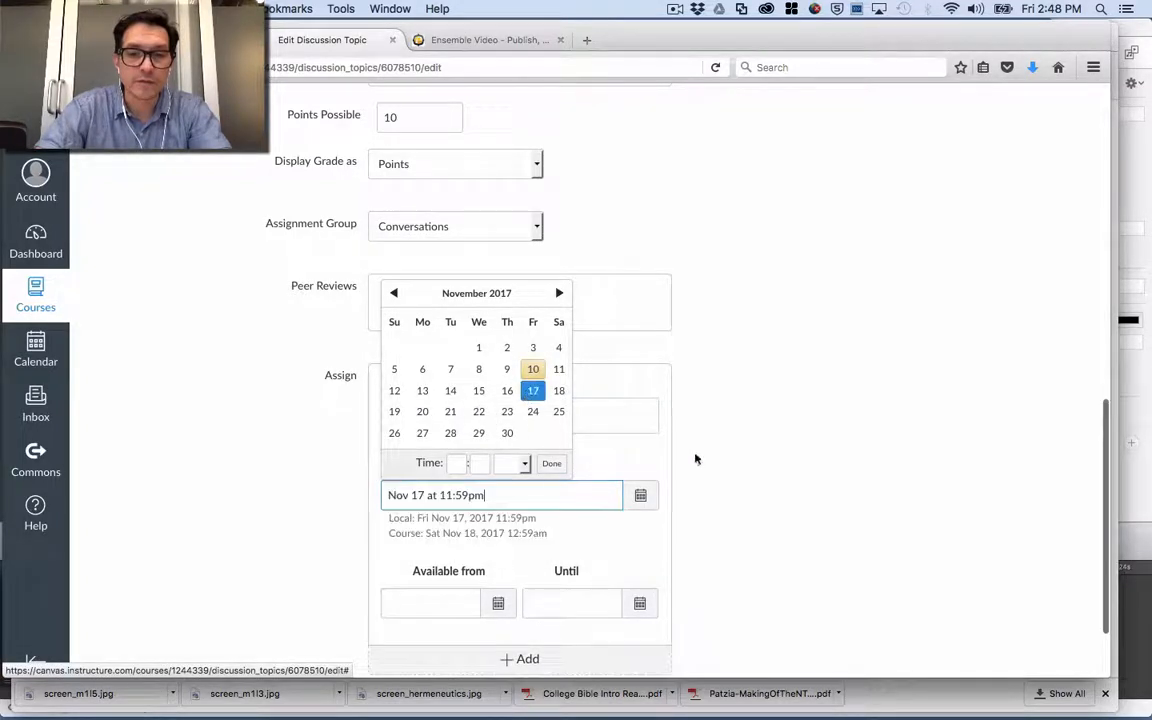
scroll(710, 470, down, 2)
click(551, 398)
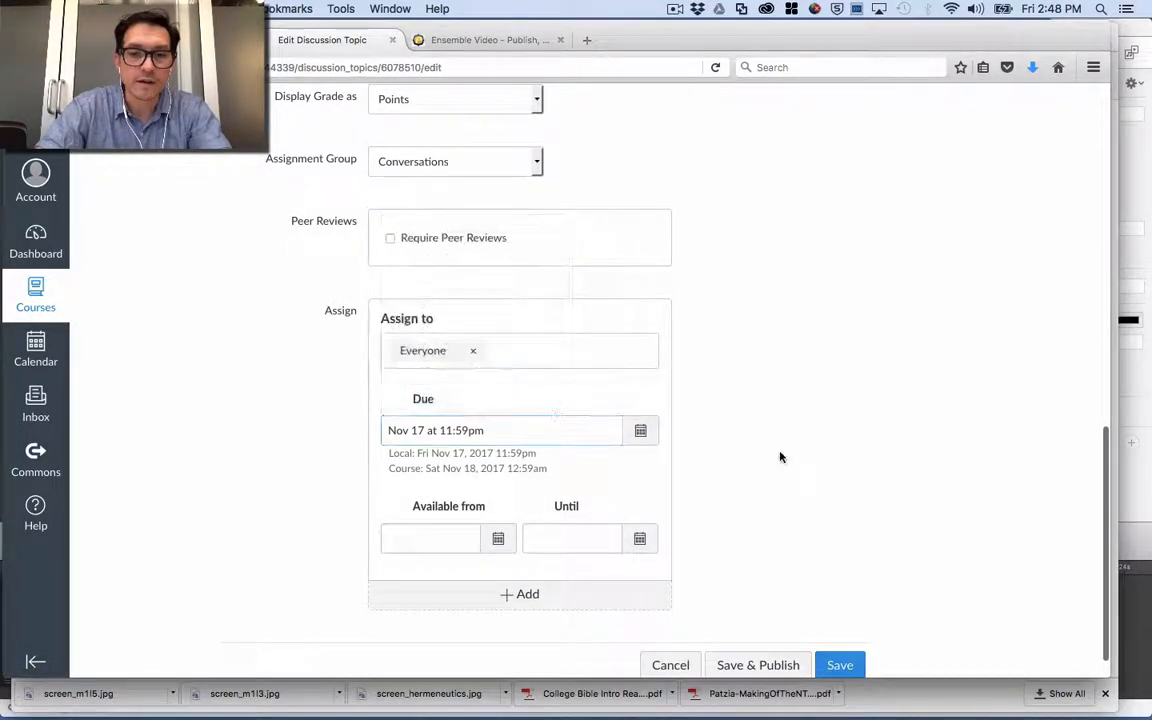
Save the M1 discussion without publishing it and check its saved content from the etiquette section to the reply area
scroll(781, 457, down, 1)
click(848, 631)
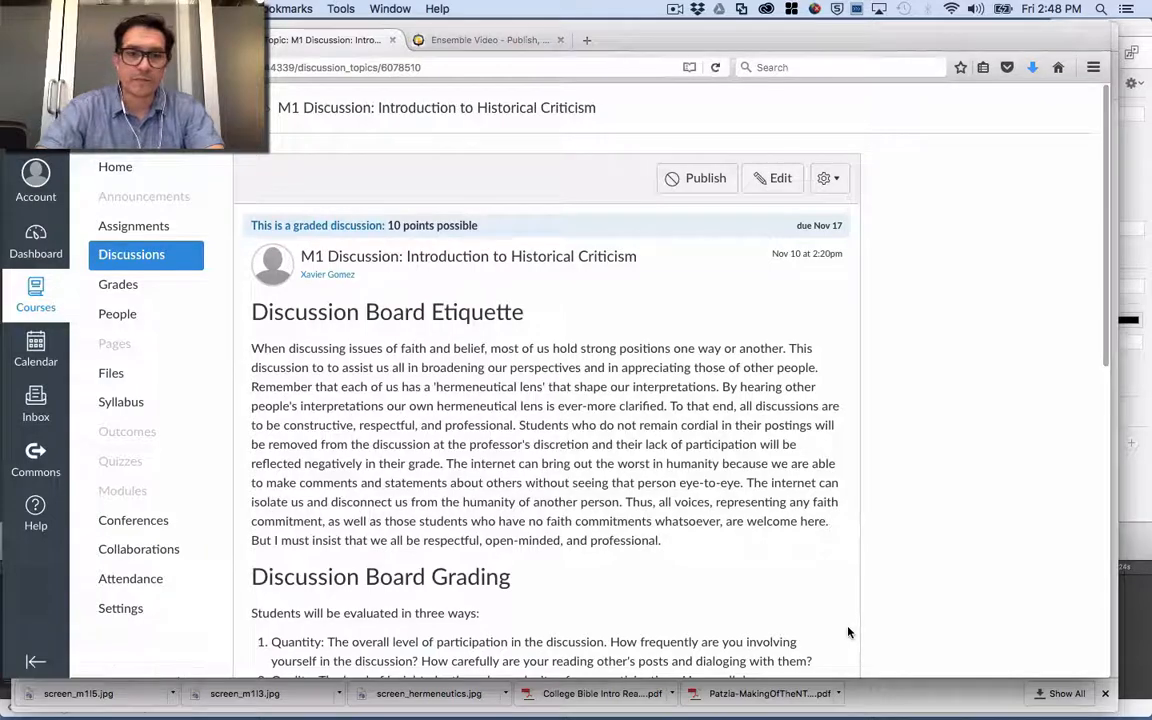
scroll(848, 632, down, 5)
scroll(848, 632, down, 3)
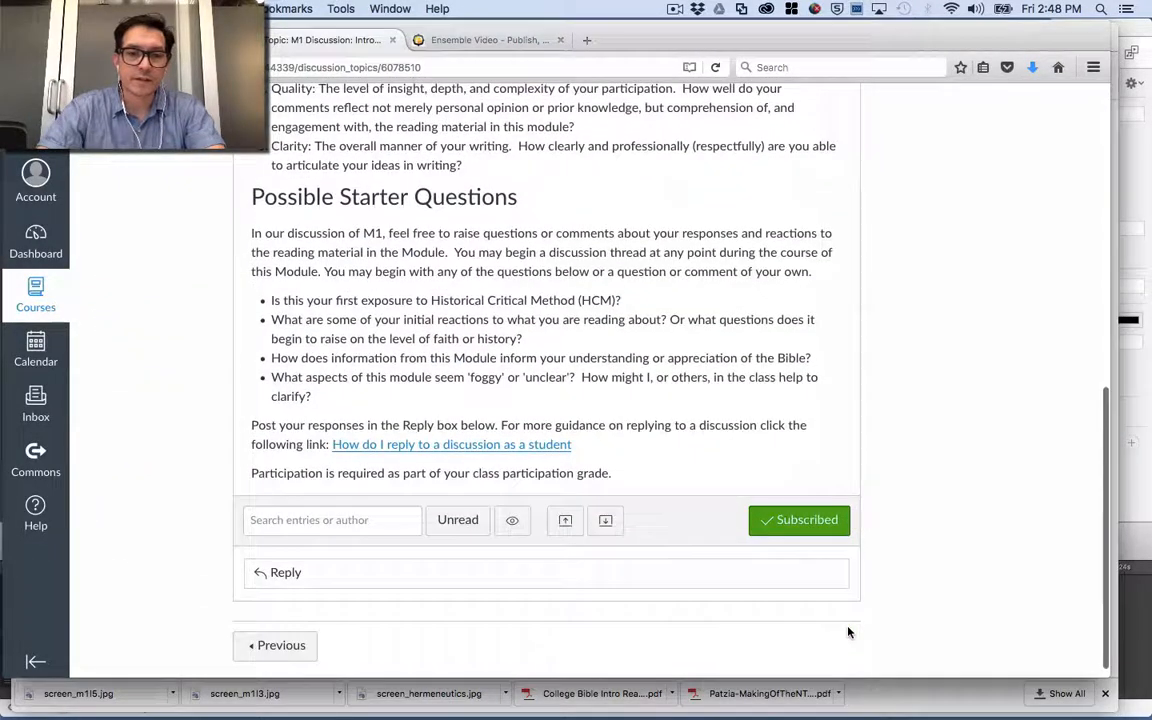
scroll(848, 632, up, 10)
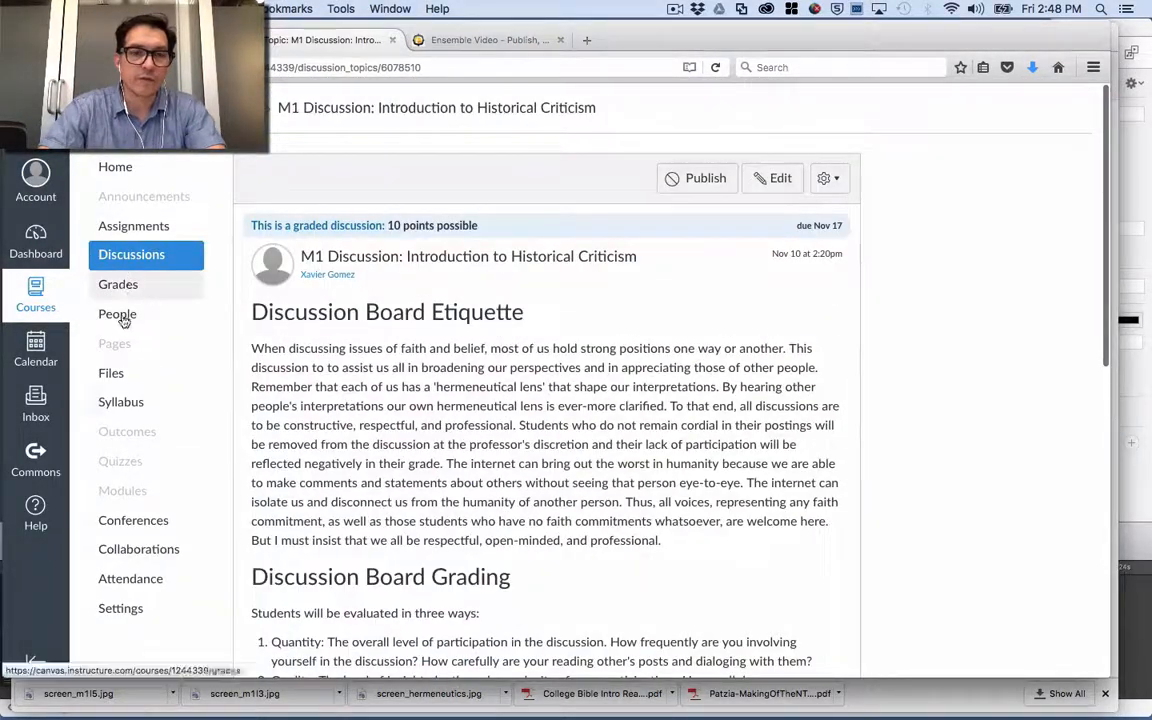
Open the course's module list and review the items in the Introduction: Historical Critical Method module
click(123, 490)
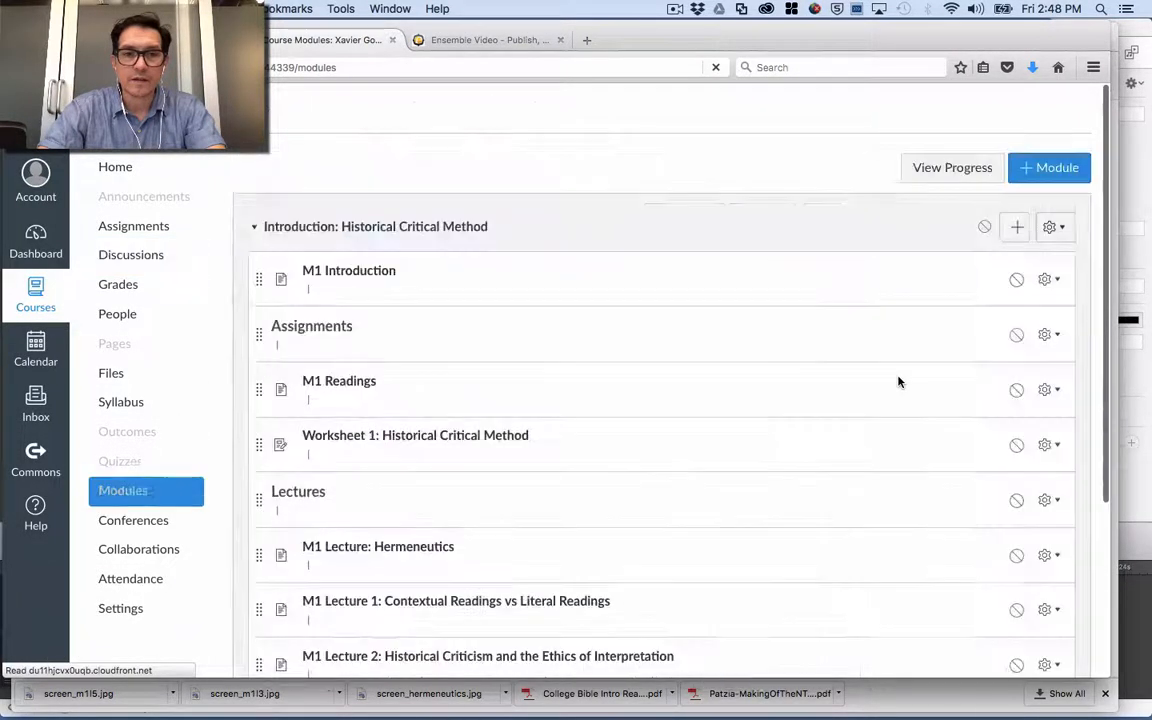
scroll(898, 382, down, 2)
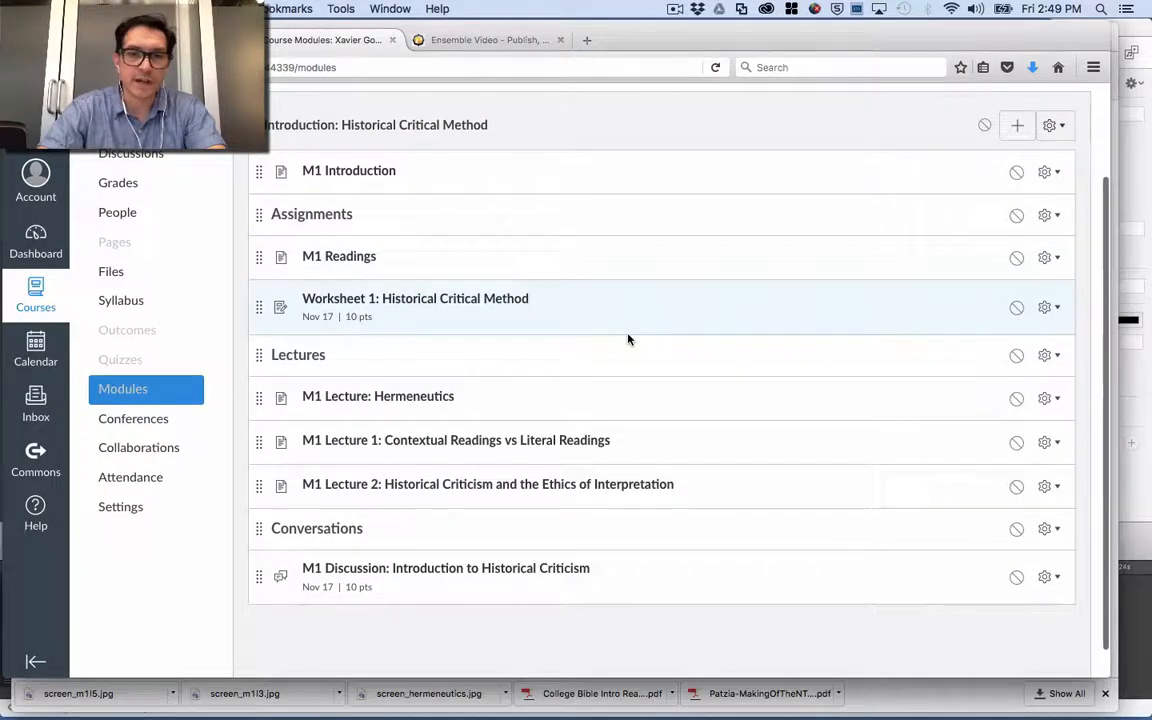
scroll(465, 400, up, 1)
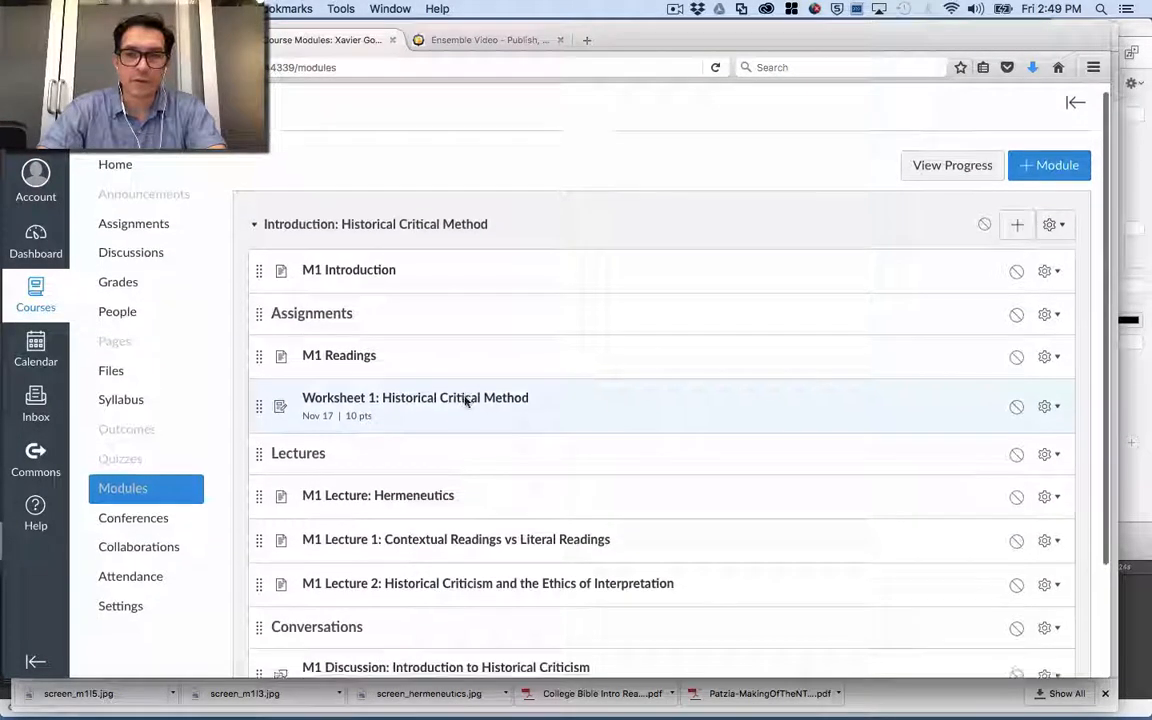
Preview the course in Student View from the course settings, and return to the teacher view
click(117, 600)
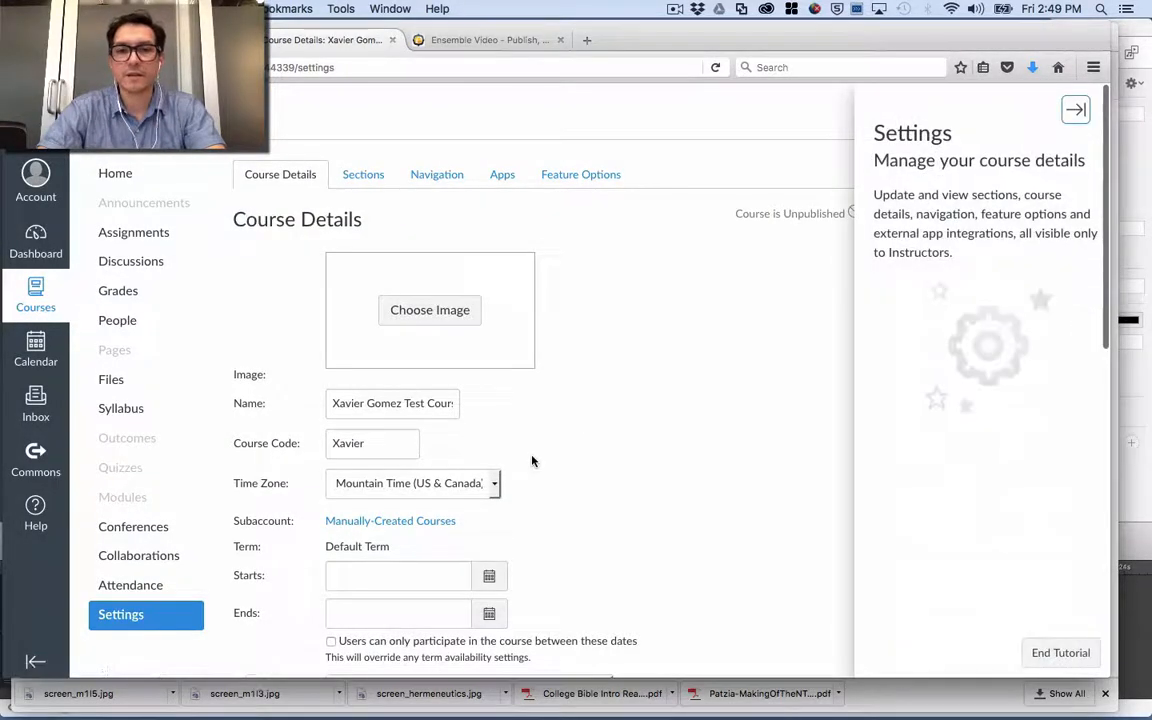
click(1075, 110)
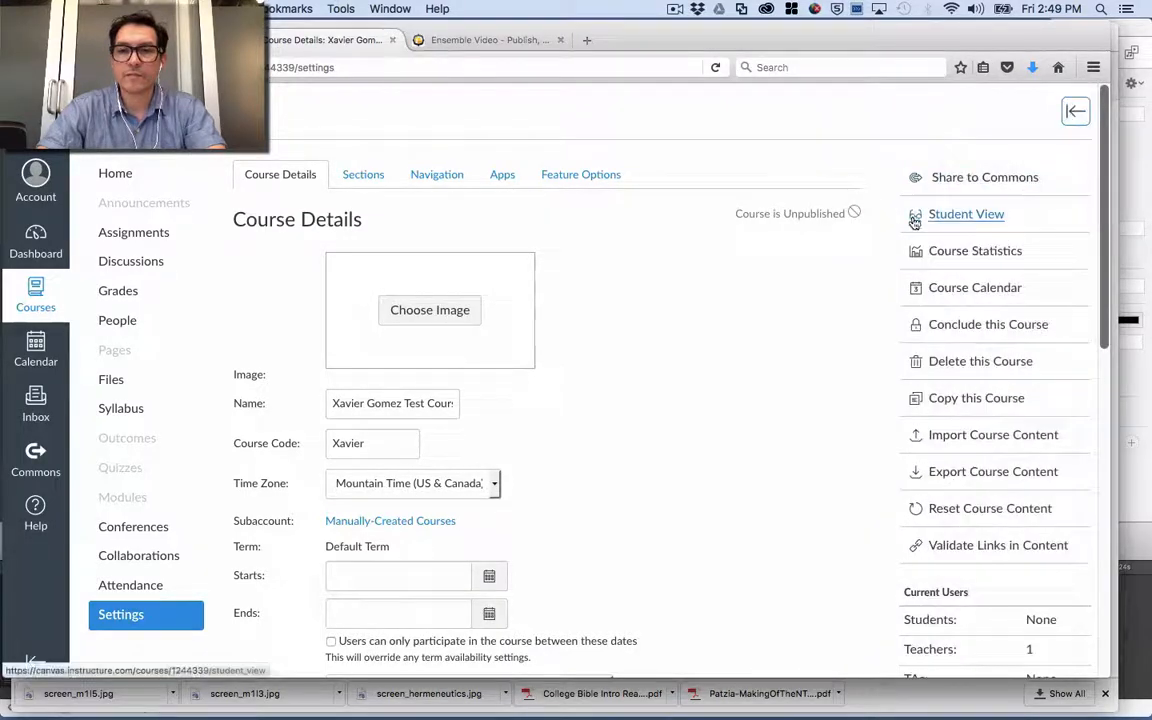
click(966, 214)
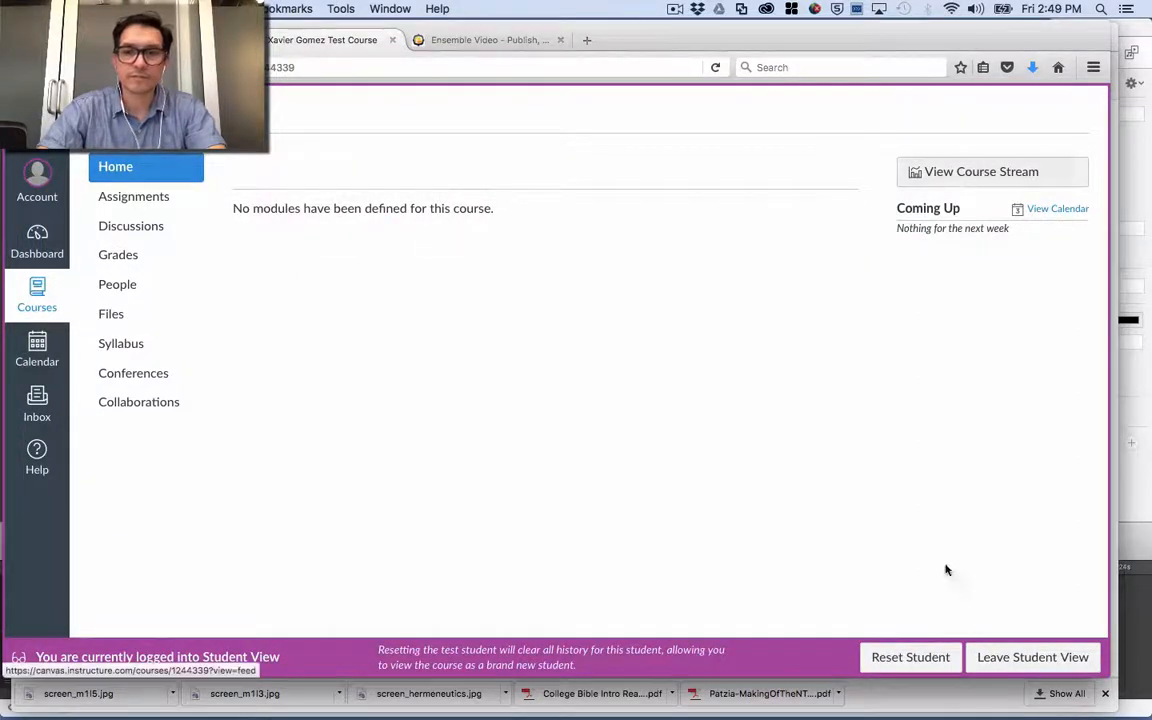
click(987, 657)
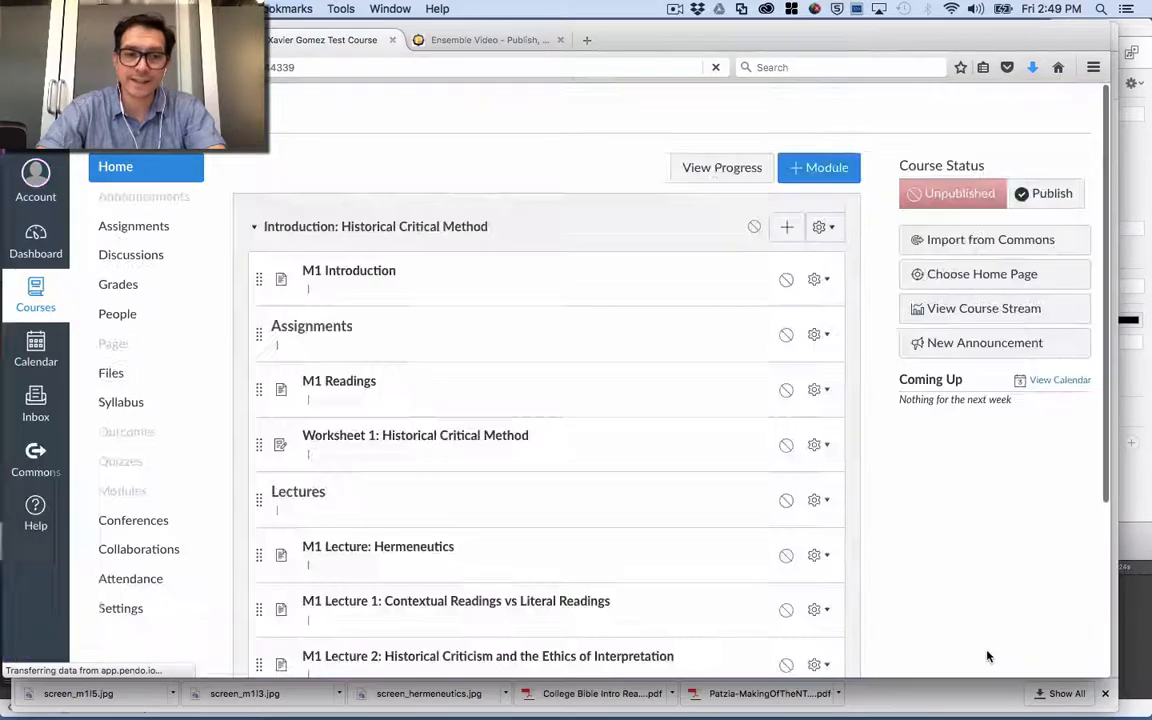
Publish the Introduction: Historical Critical Method module and check the publish status of its items
click(750, 234)
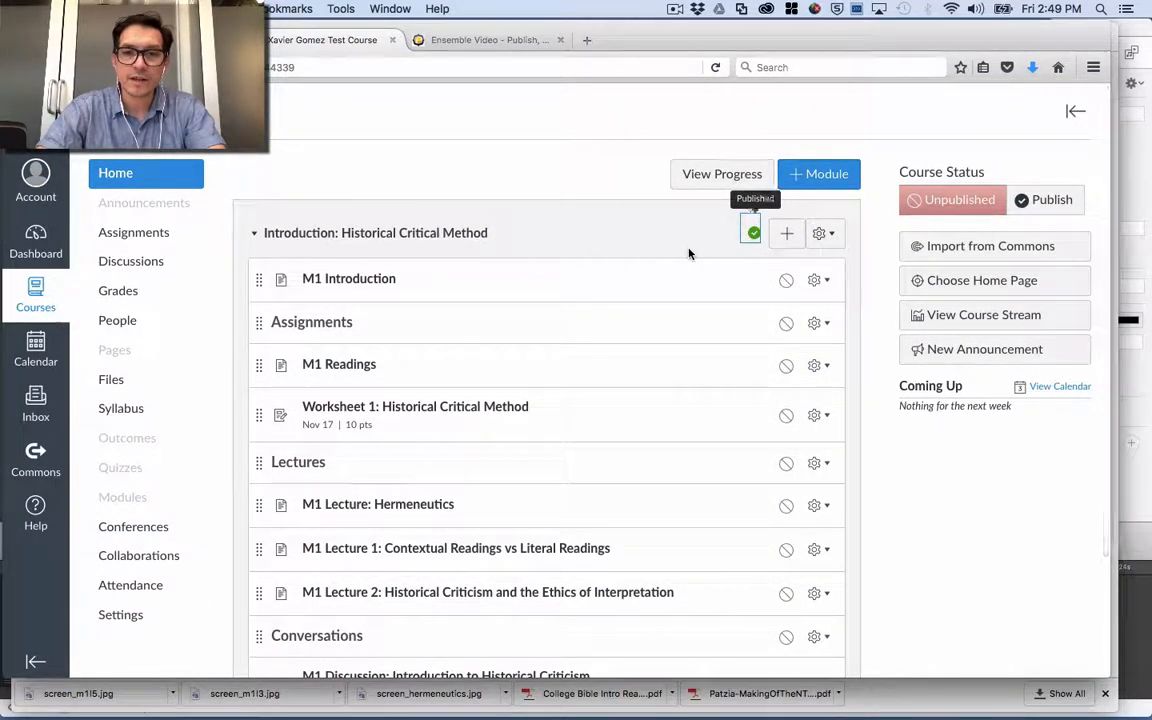
scroll(715, 401, down, 3)
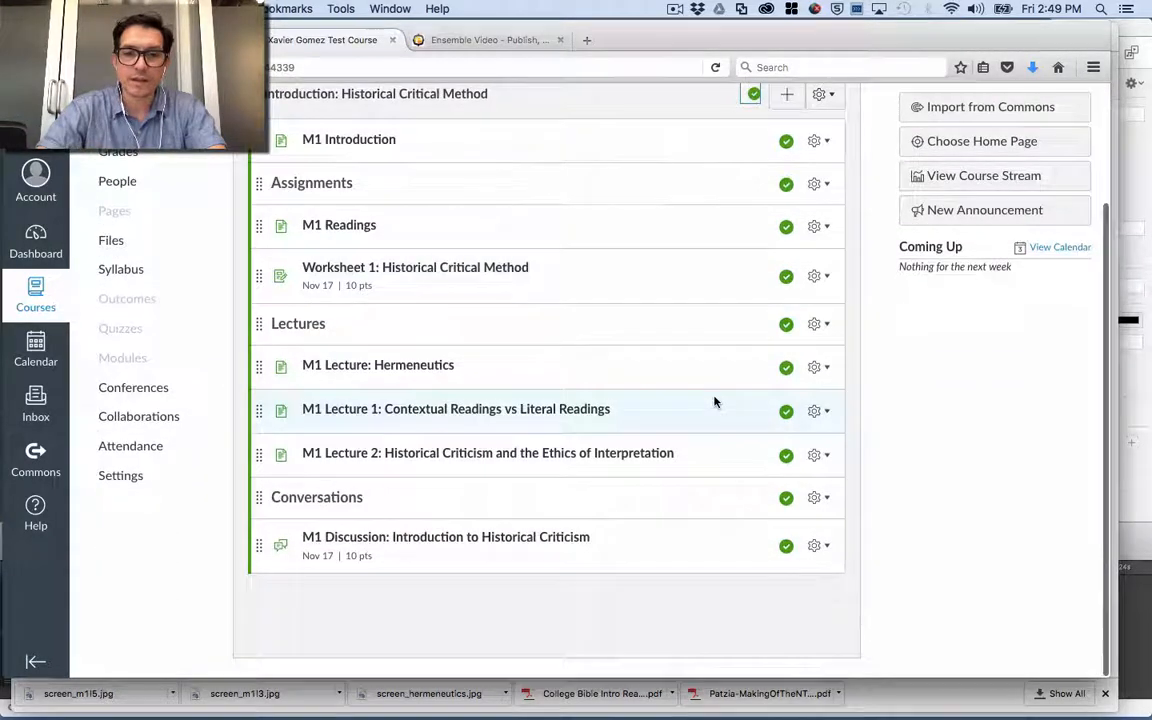
scroll(715, 401, up, 2)
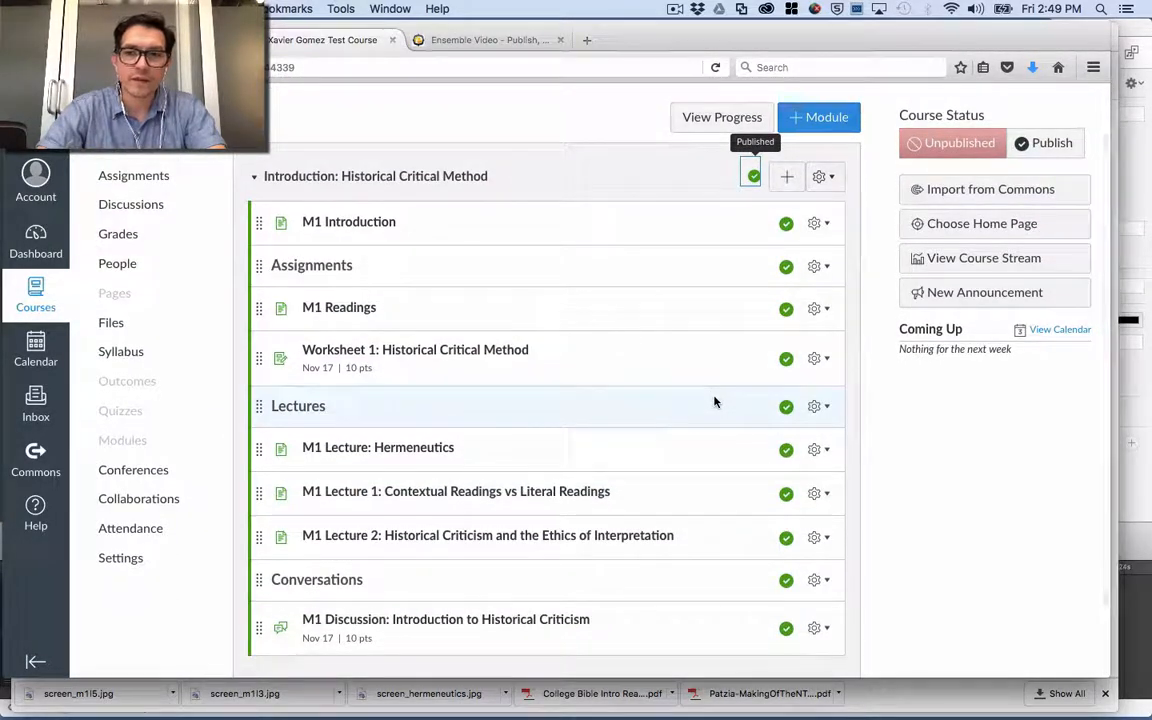
Enter Student View from the course settings and review the module's items on the course home page
click(121, 558)
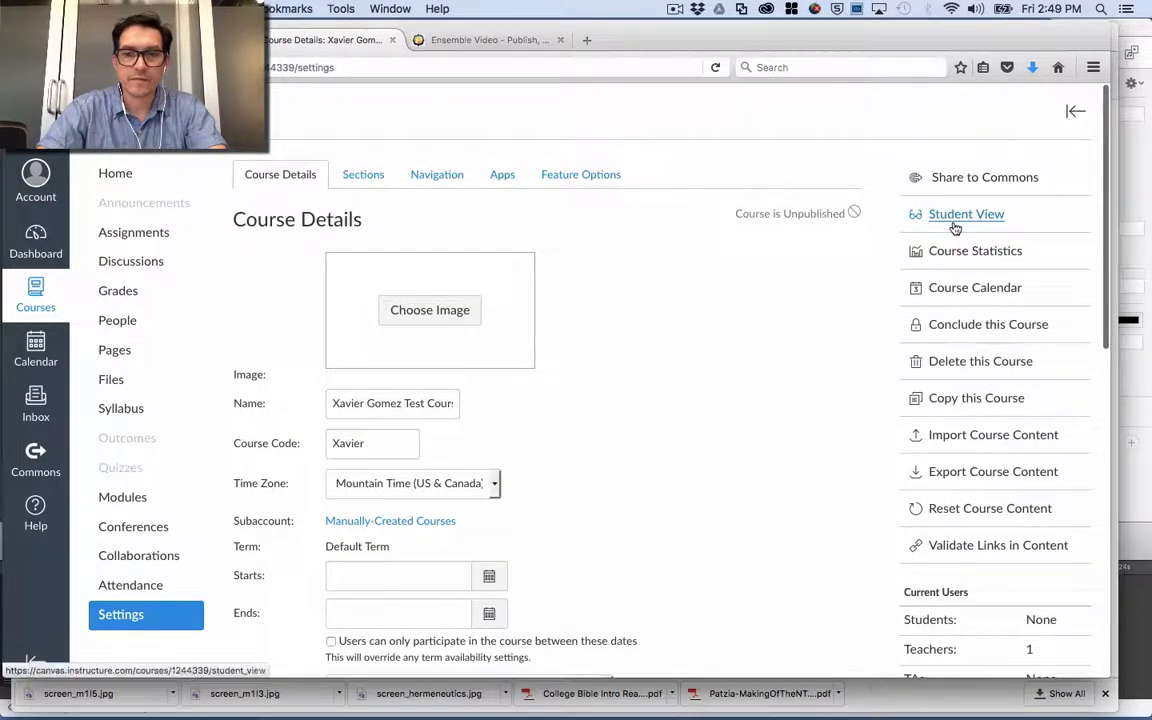
click(954, 228)
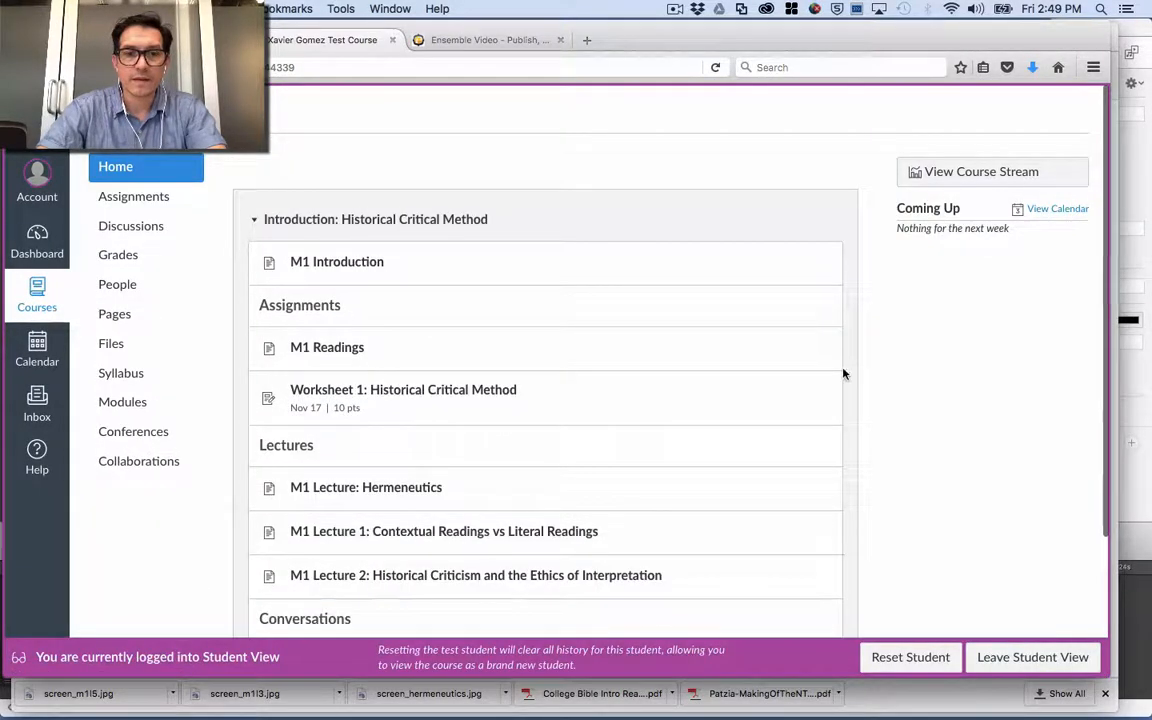
scroll(843, 373, down, 3)
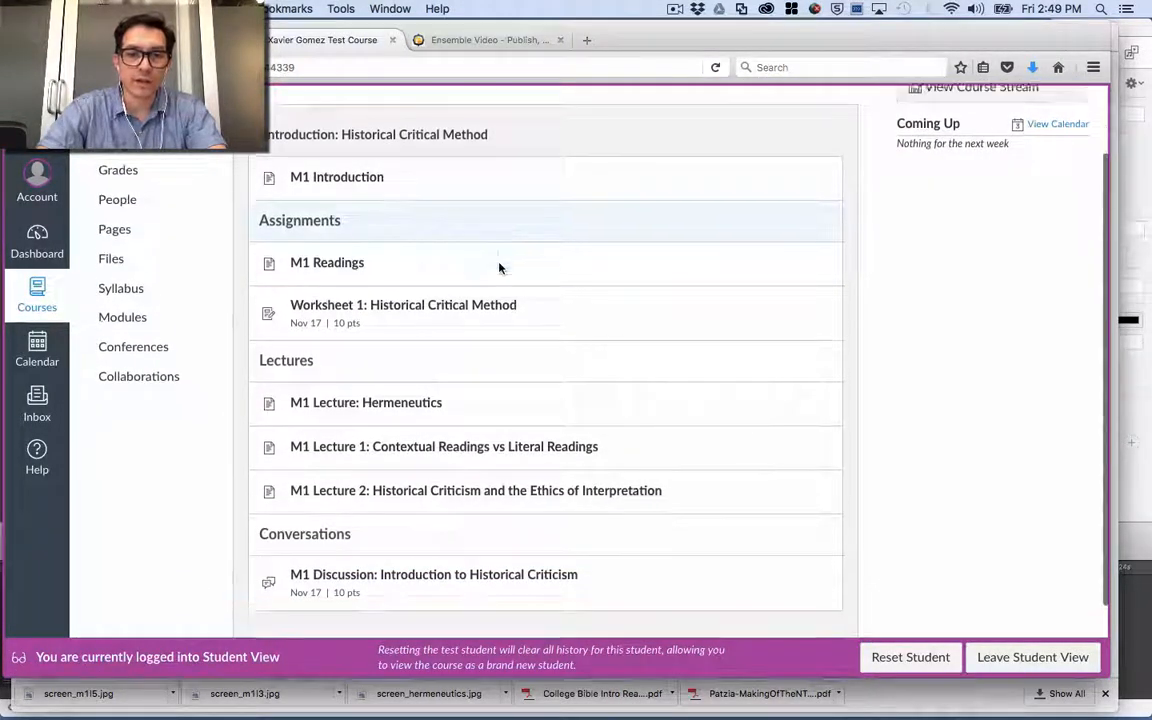
scroll(499, 265, down, 2)
scroll(499, 265, up, 2)
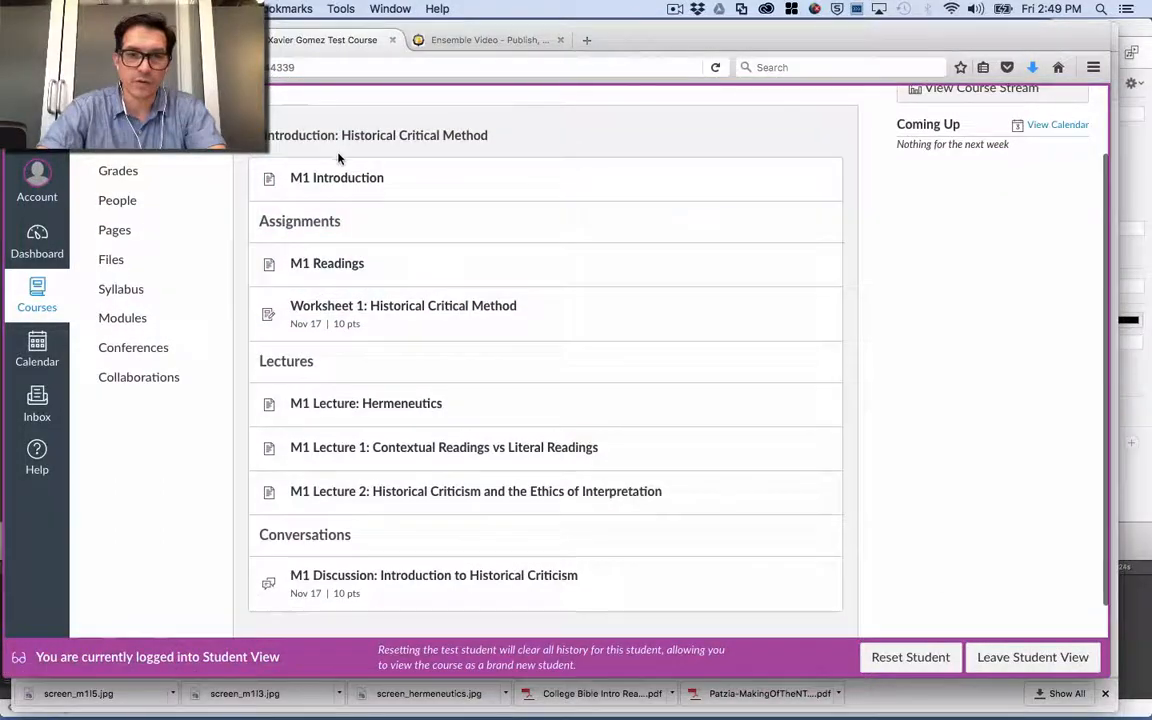
Open the M1 Introduction page as a student and check its embedded video and objectives
click(342, 178)
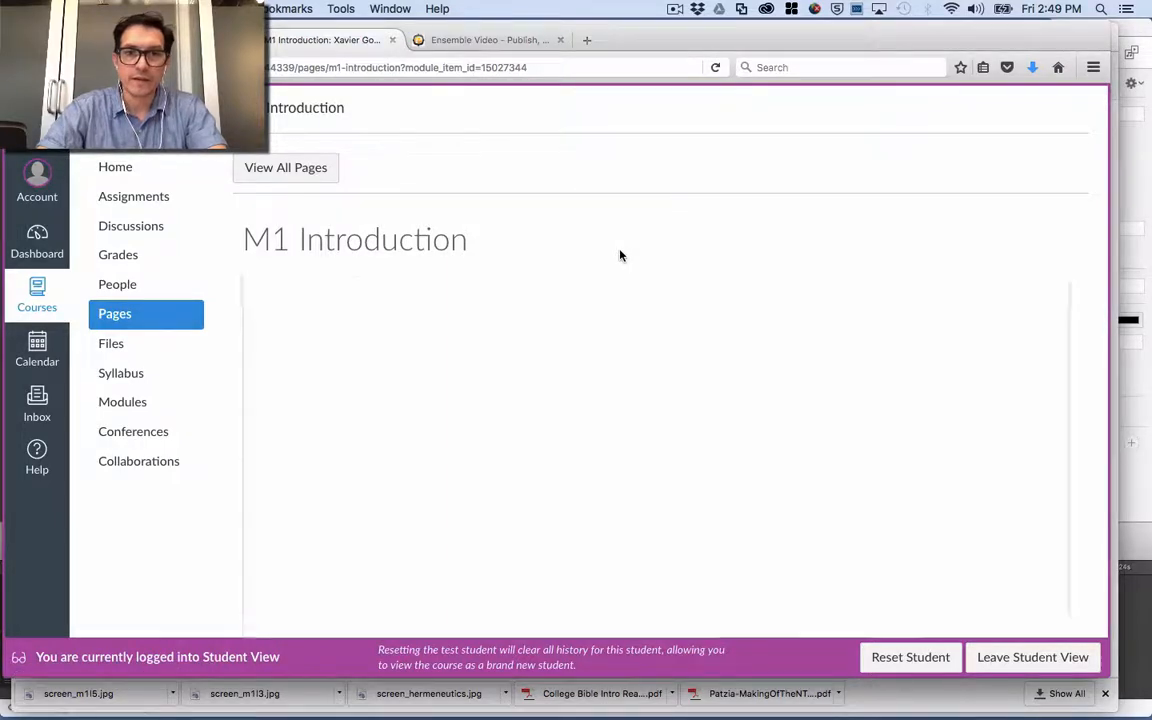
scroll(620, 255, down, 3)
scroll(620, 255, down, 2)
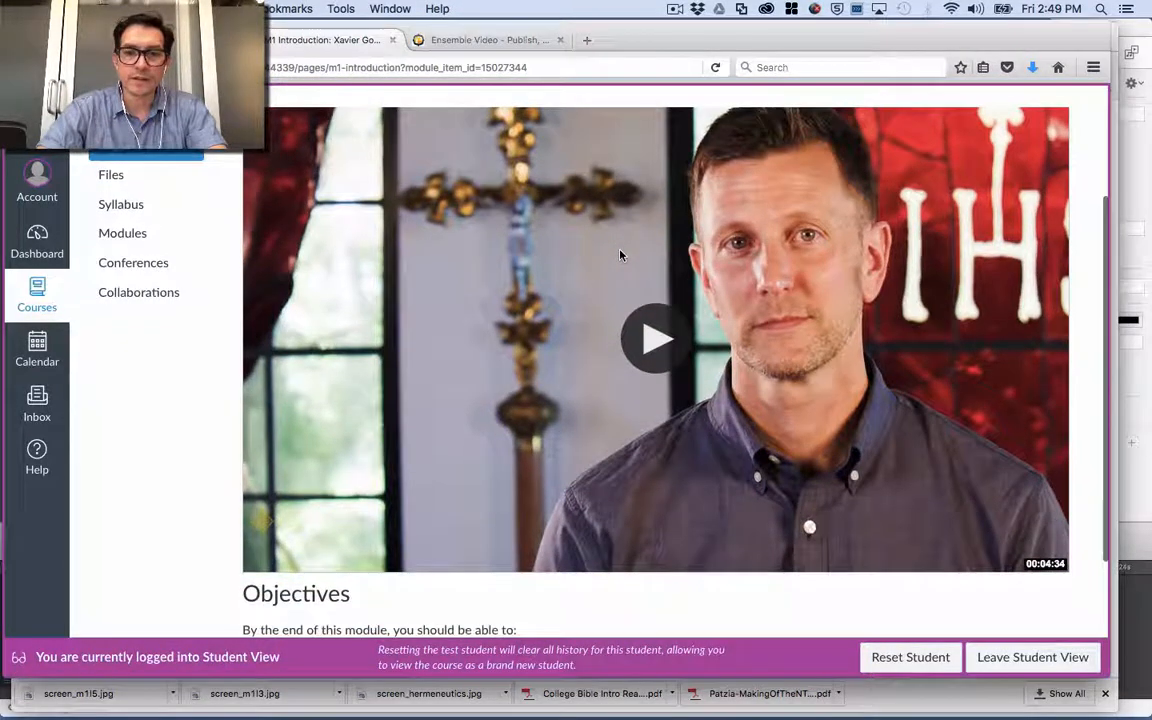
scroll(620, 255, down, 1)
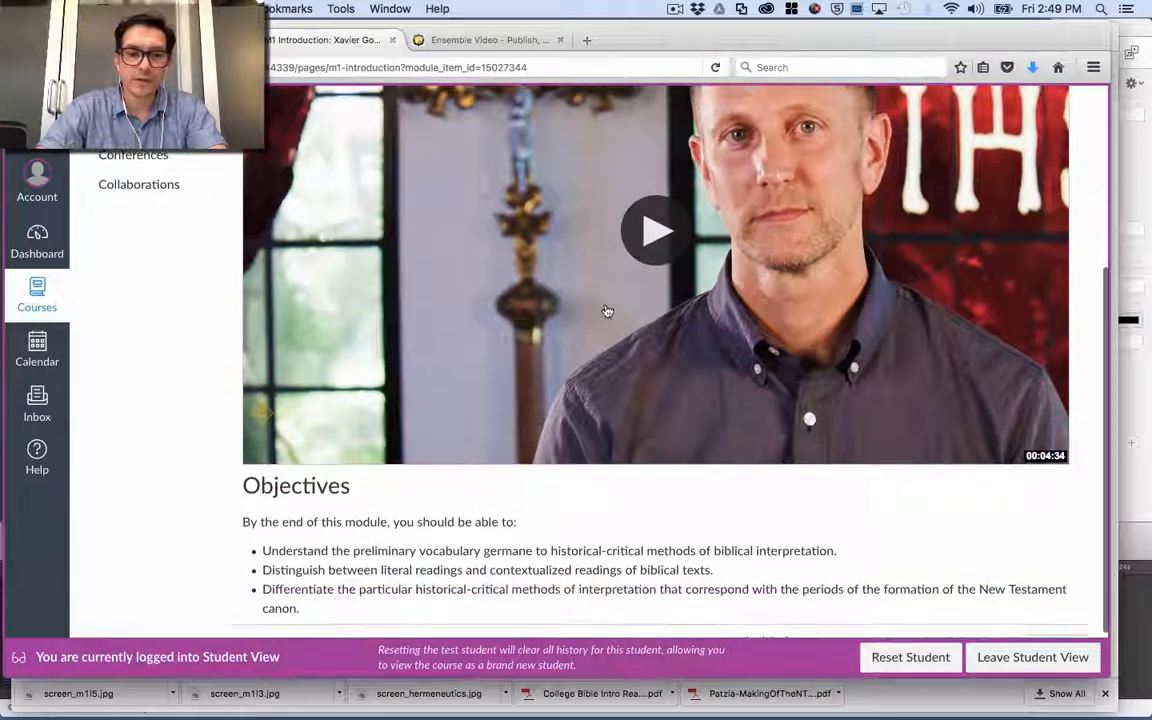
scroll(612, 315, up, 1)
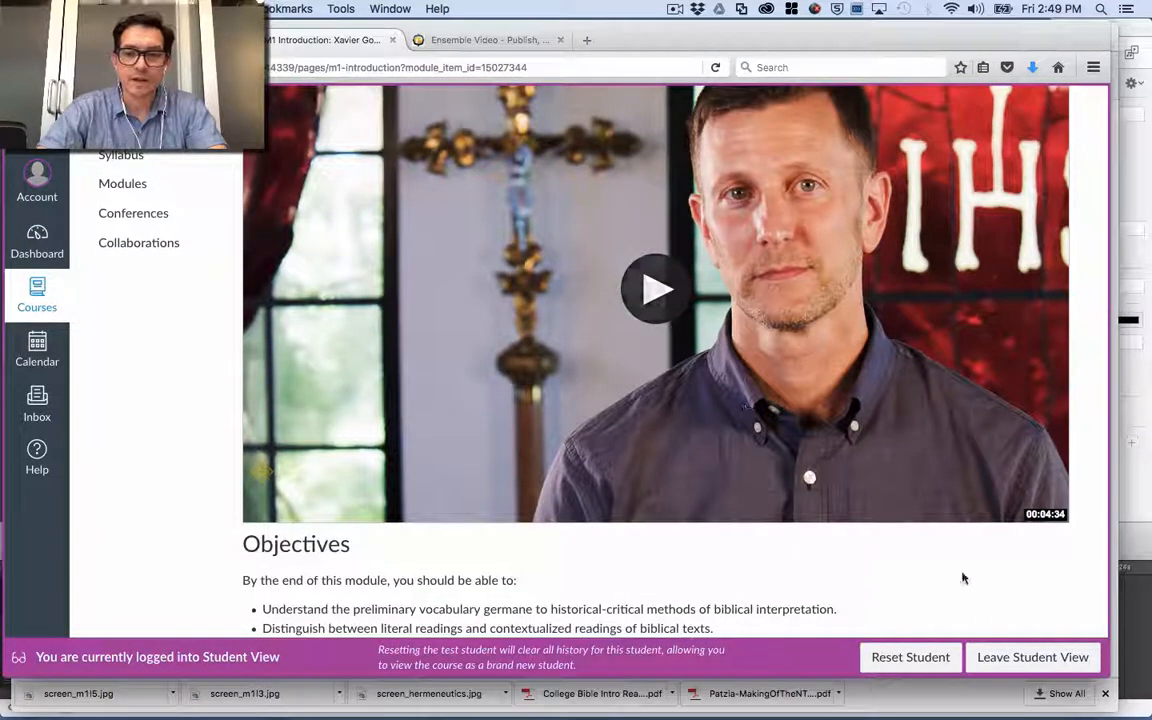
scroll(987, 576, down, 2)
Go on to the M1 Readings page and open the inline preview of the College Bible Intro Readings file
click(1057, 590)
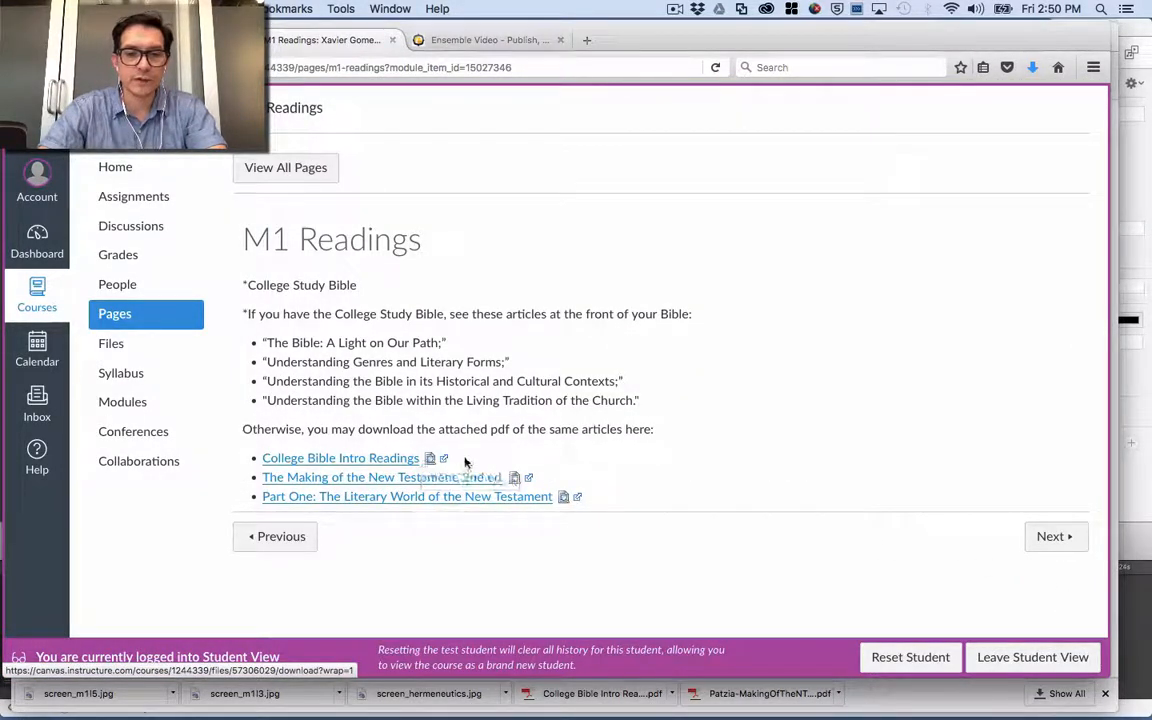
click(430, 460)
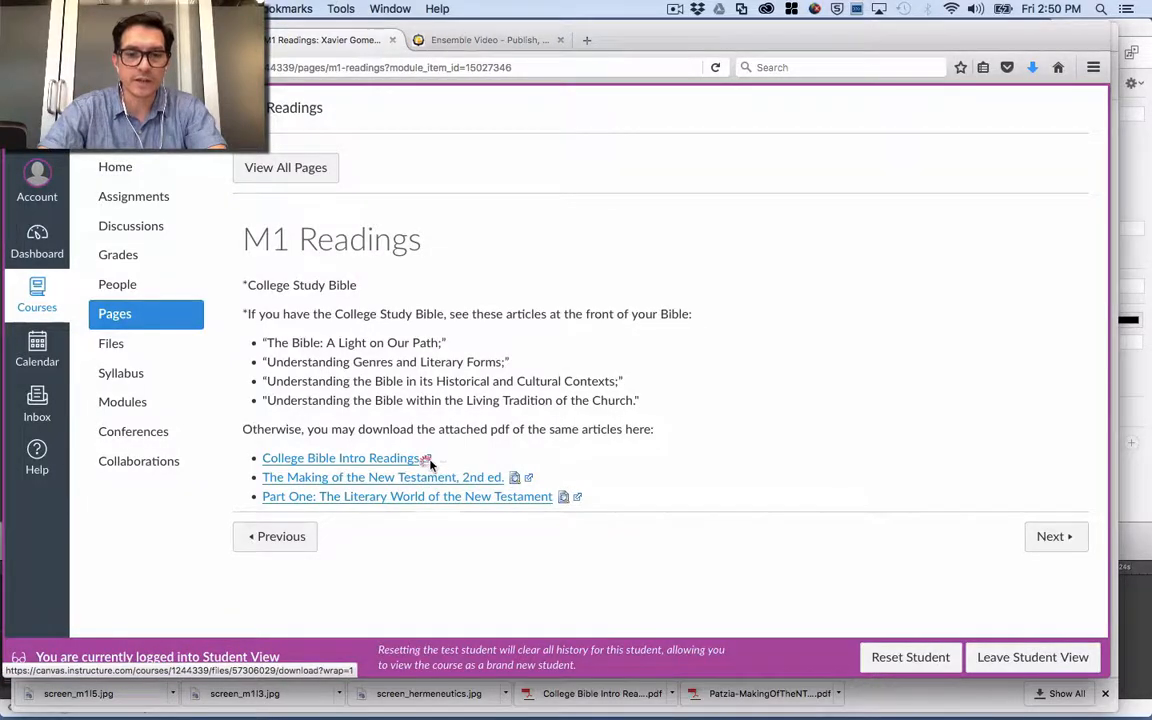
scroll(501, 430, down, 3)
scroll(505, 434, down, 1)
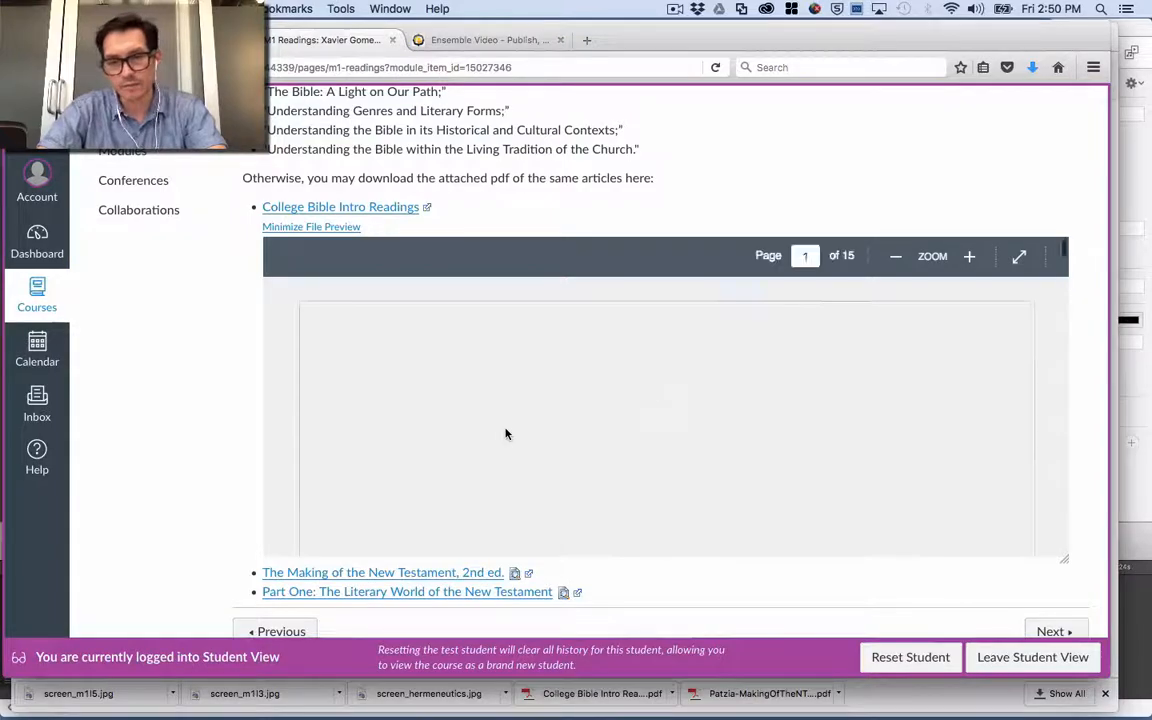
scroll(505, 434, down, 1)
Examine the first four pages of the College Bible Intro Readings in the inline file preview
scroll(505, 434, down, 10)
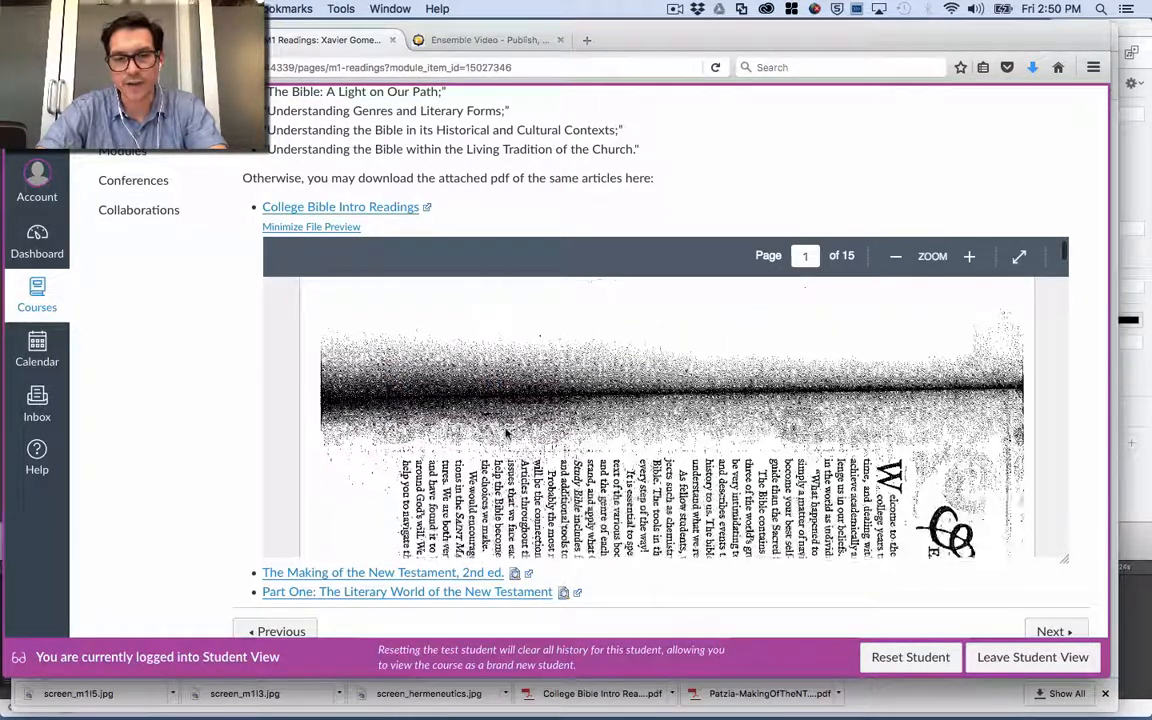
scroll(505, 434, down, 10)
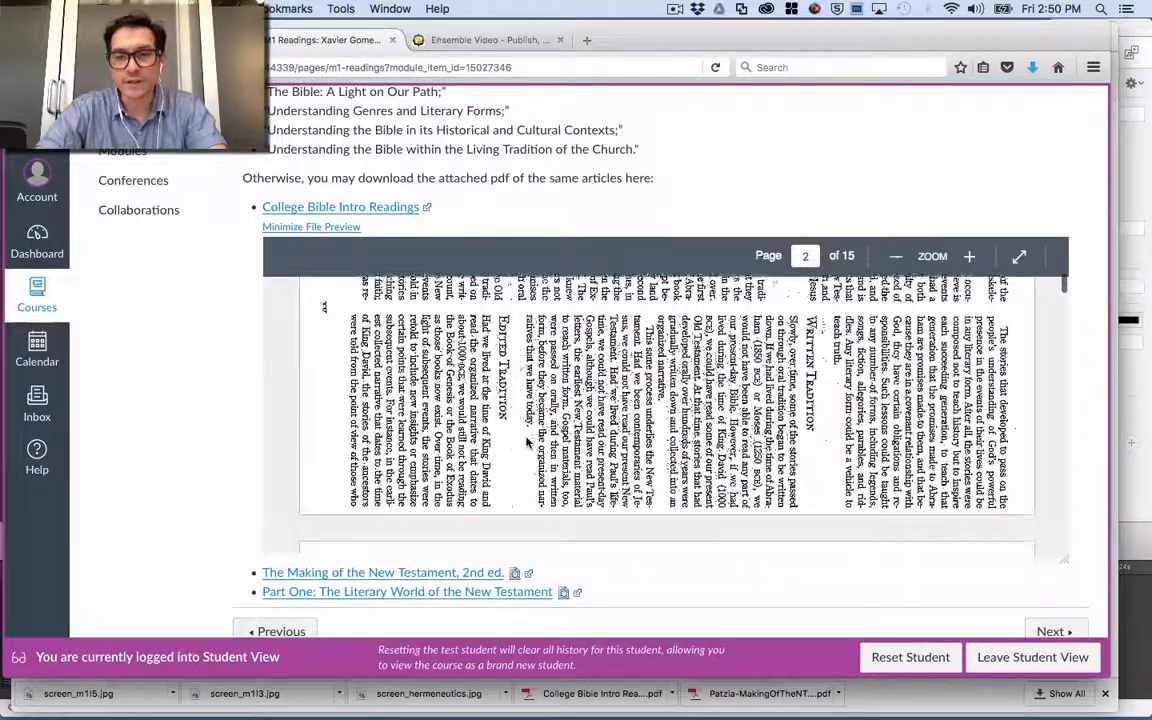
scroll(527, 440, up, 5)
scroll(527, 443, down, 5)
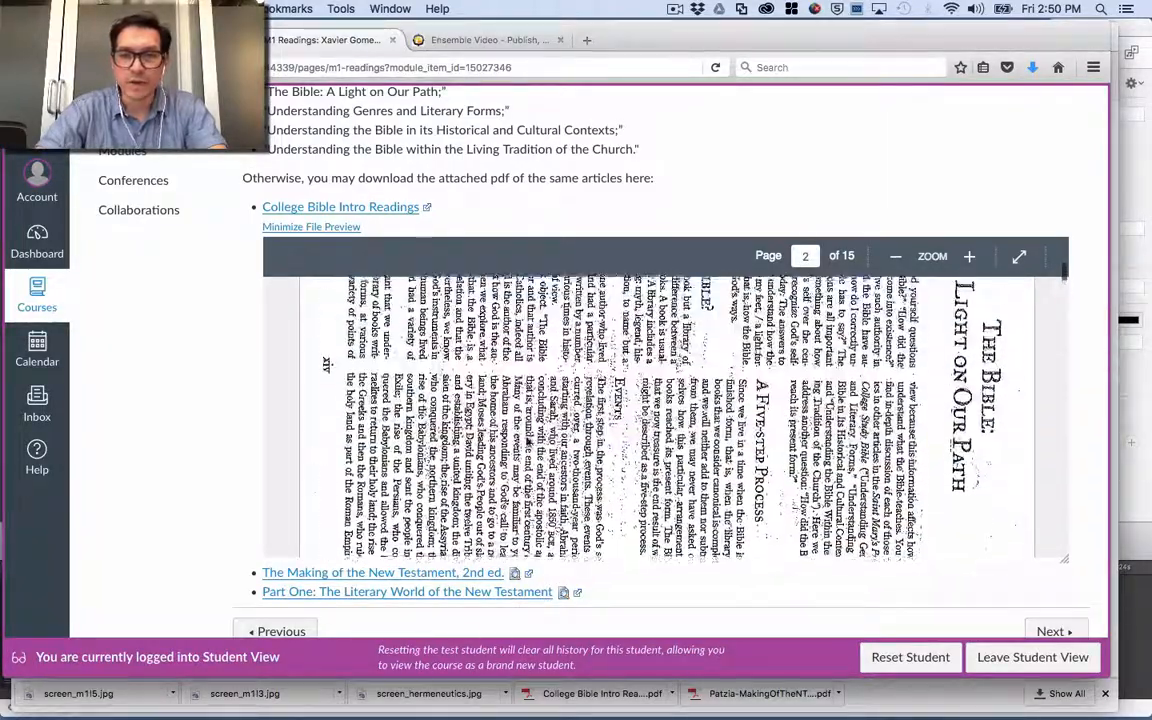
scroll(557, 400, up, 3)
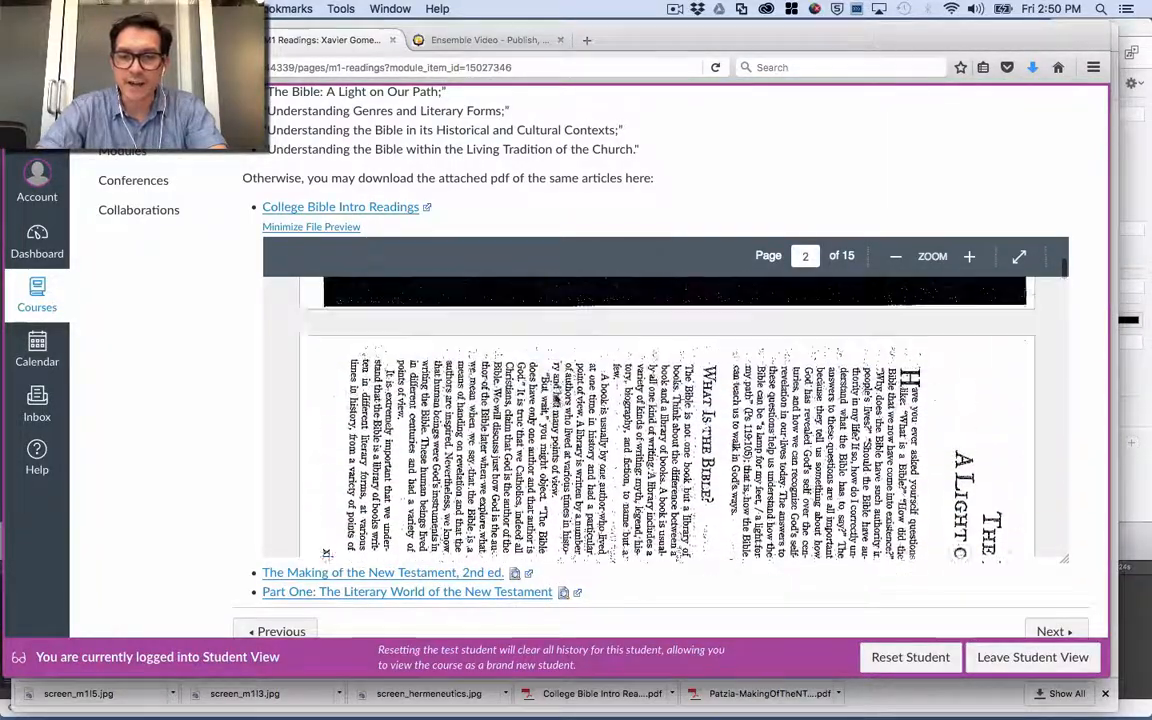
scroll(557, 400, down, 6)
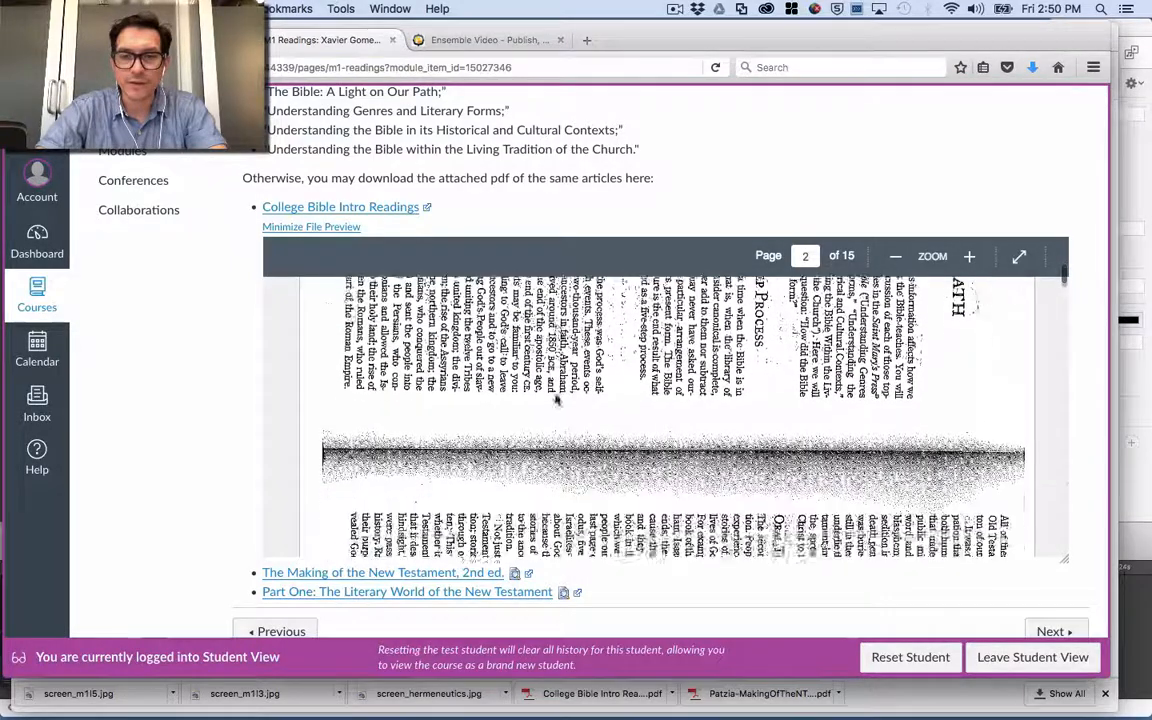
scroll(557, 400, down, 5)
scroll(557, 398, down, 5)
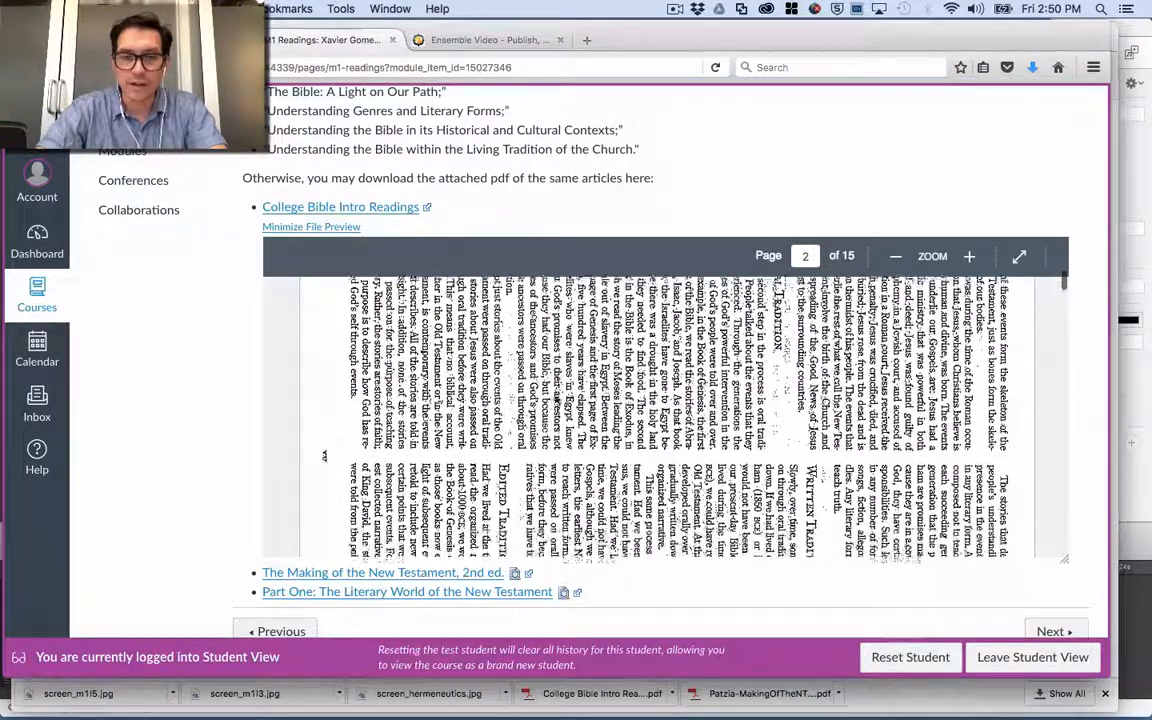
scroll(557, 398, down, 5)
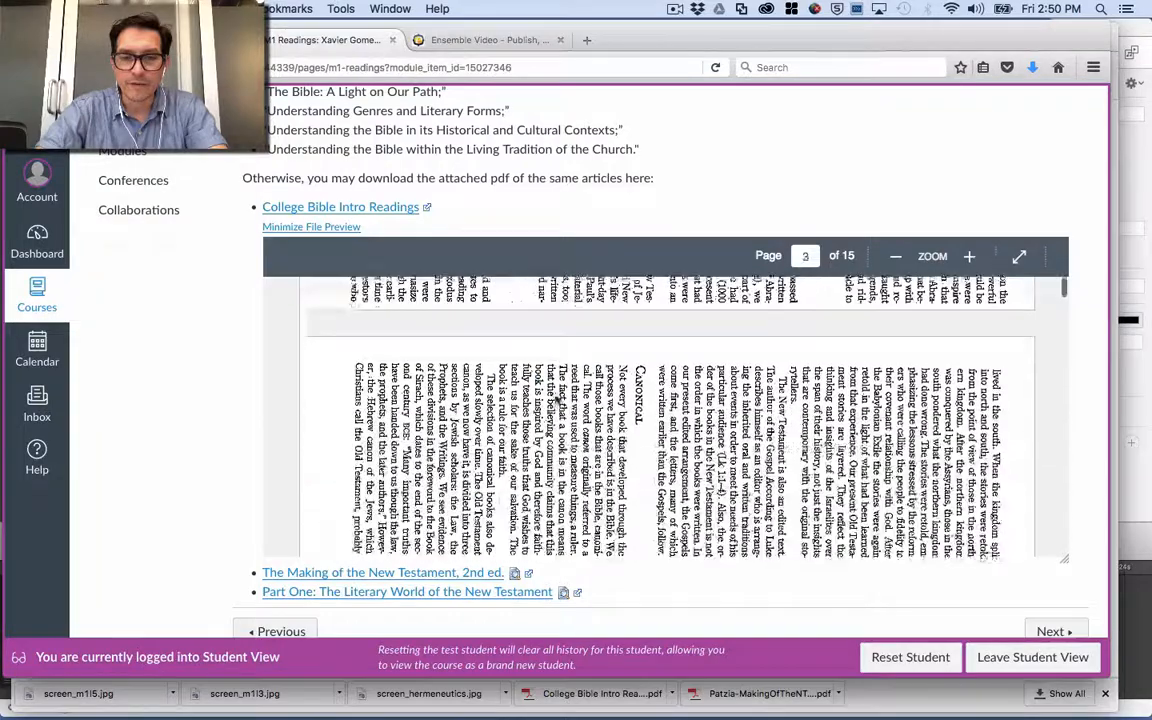
scroll(557, 398, down, 5)
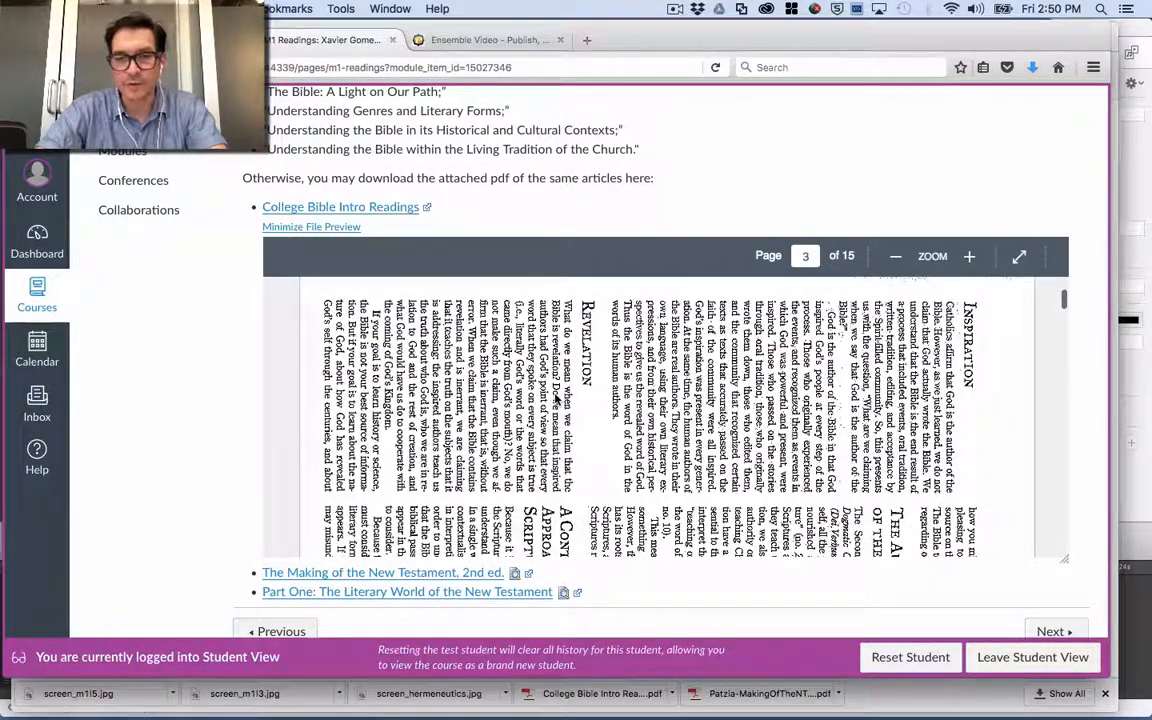
scroll(557, 398, down, 5)
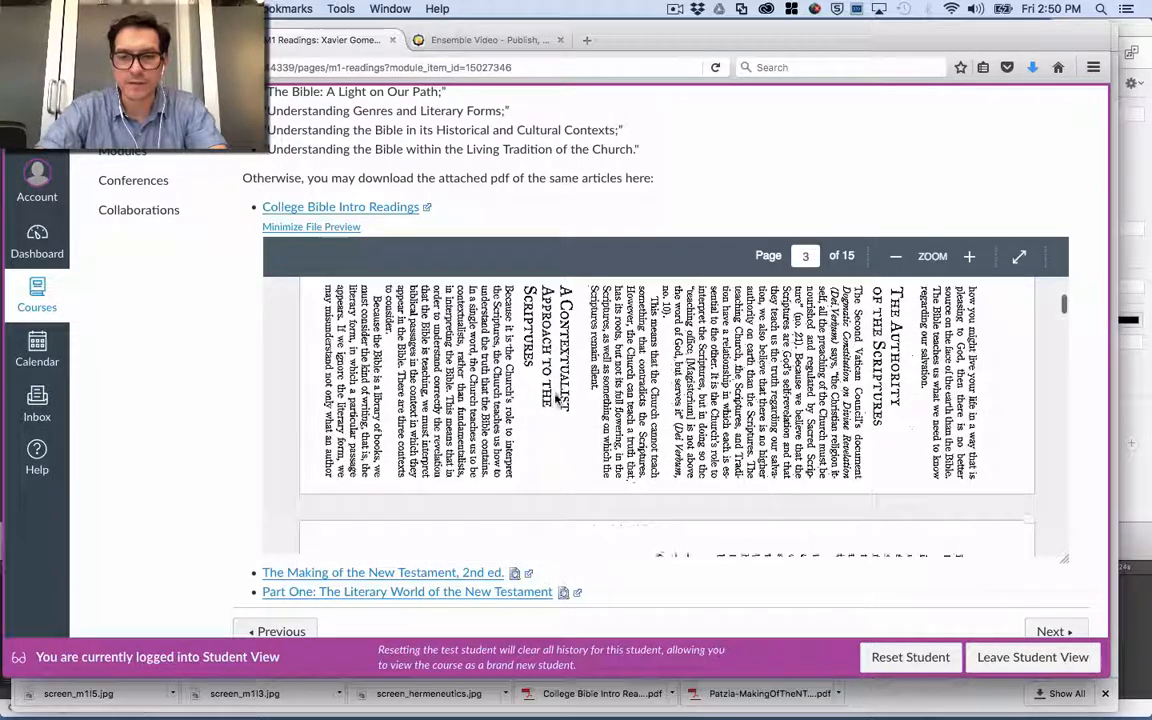
scroll(556, 398, down, 5)
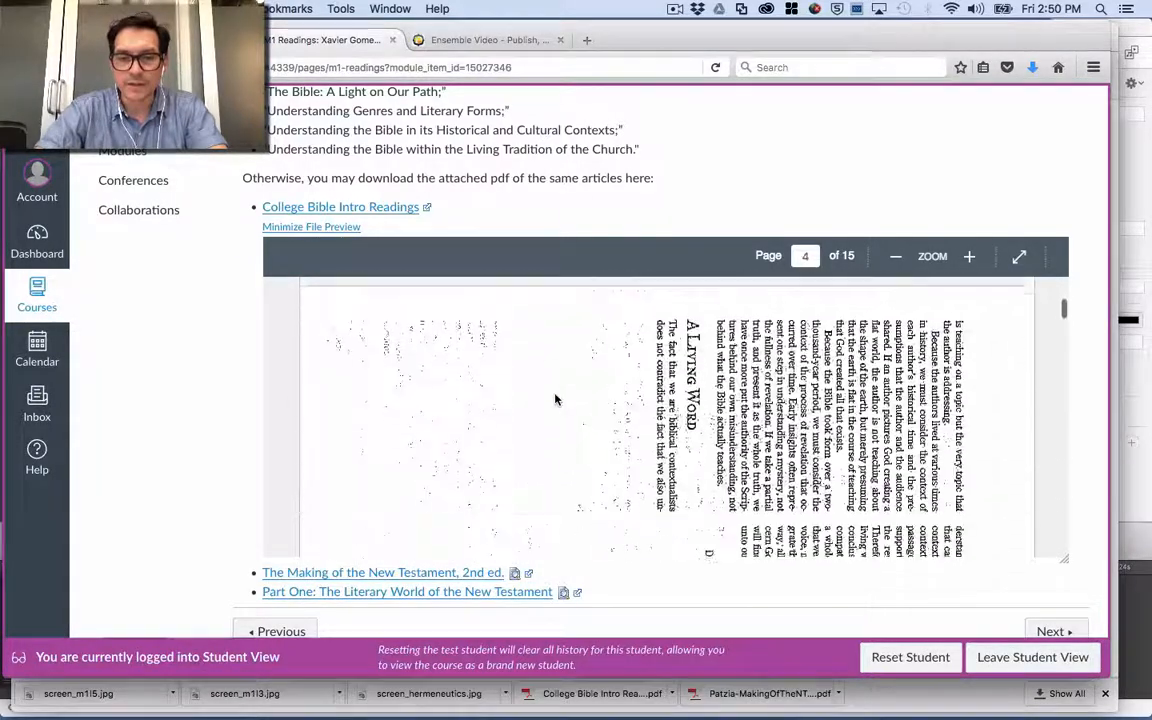
scroll(556, 400, down, 5)
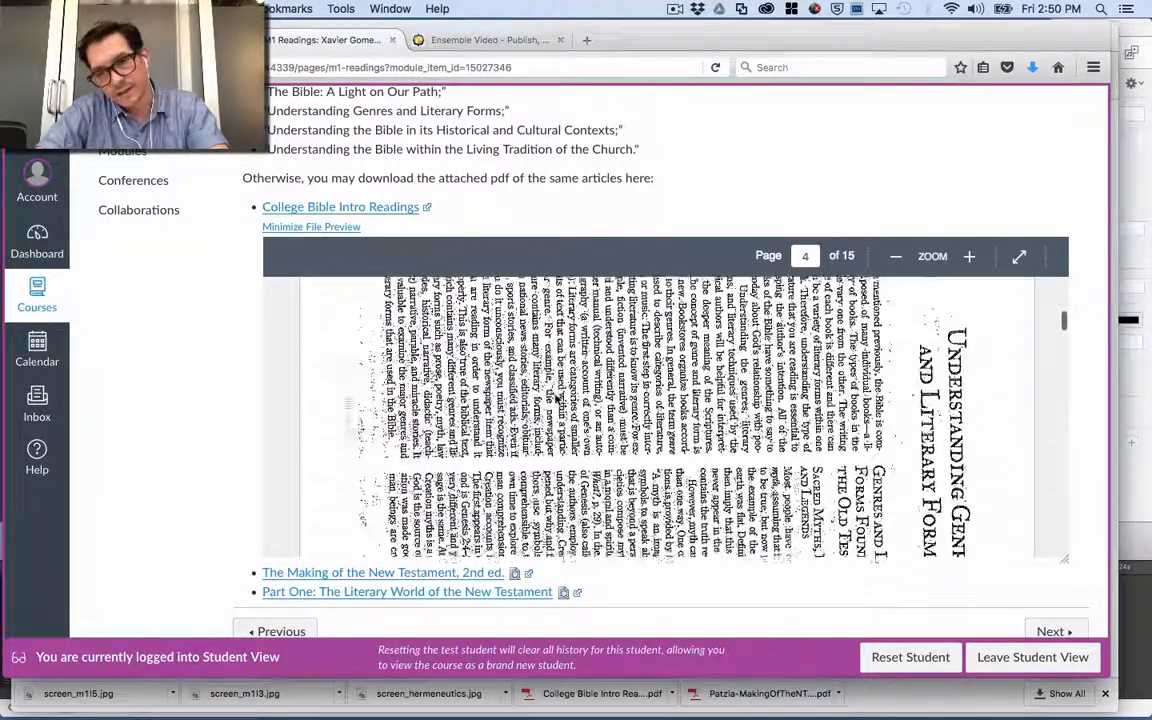
Minimize the College Bible Intro Readings file preview and leave Student View
scroll(556, 399, down, 2)
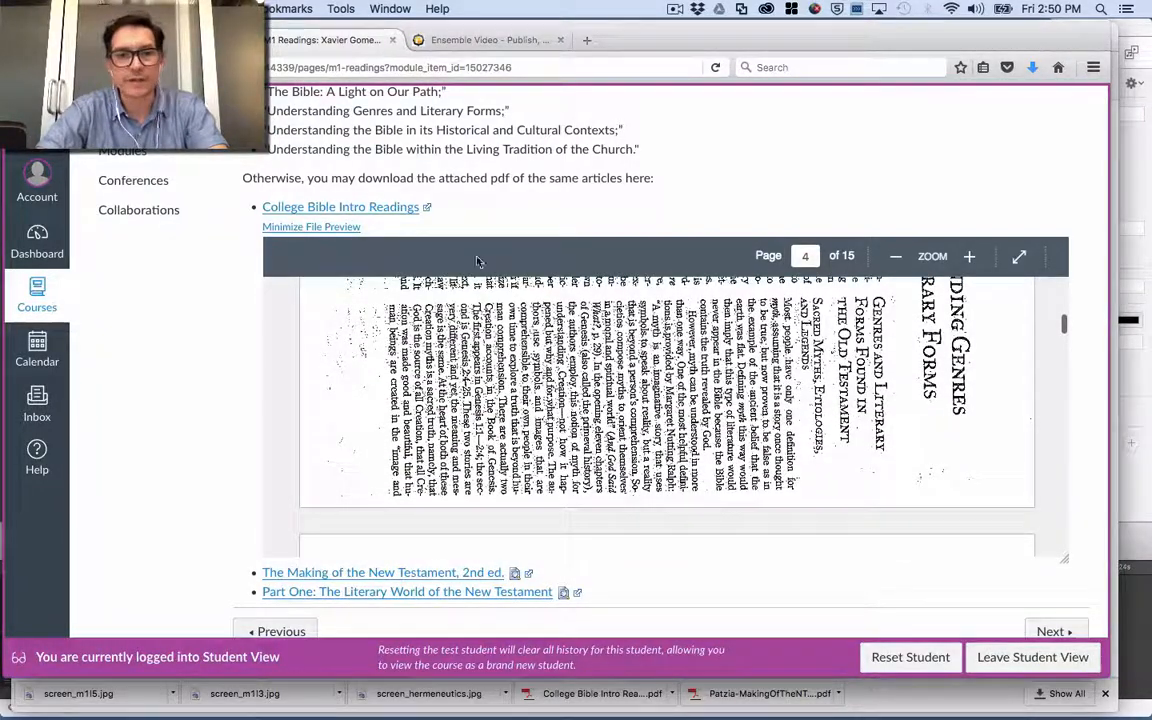
click(345, 229)
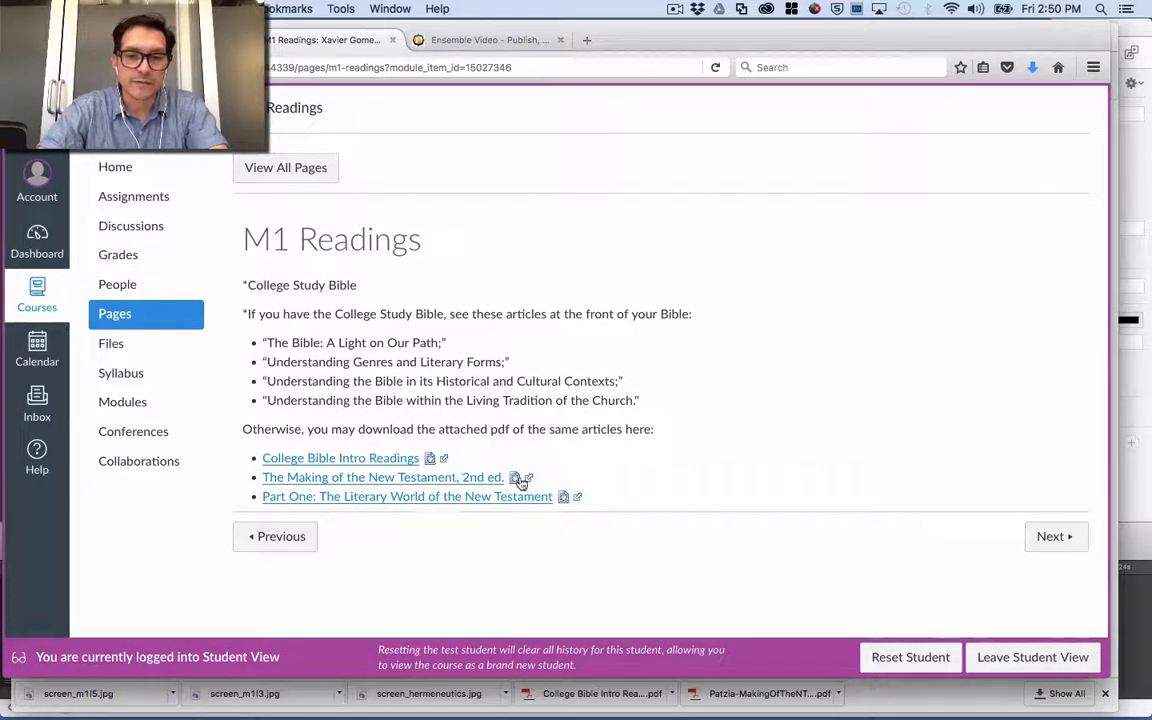
click(1035, 658)
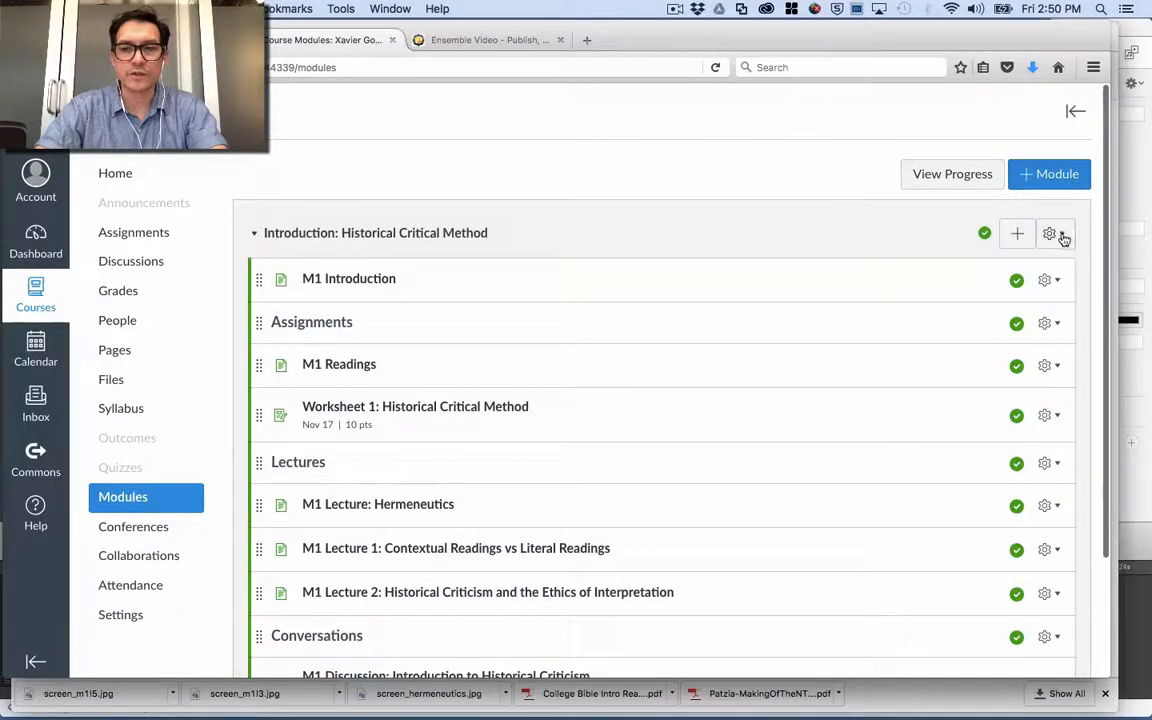
Edit the settings of the Introduction: Historical Critical Method module and lock it until Nov 13, 2017
scroll(946, 262, down, 3)
scroll(946, 262, up, 2)
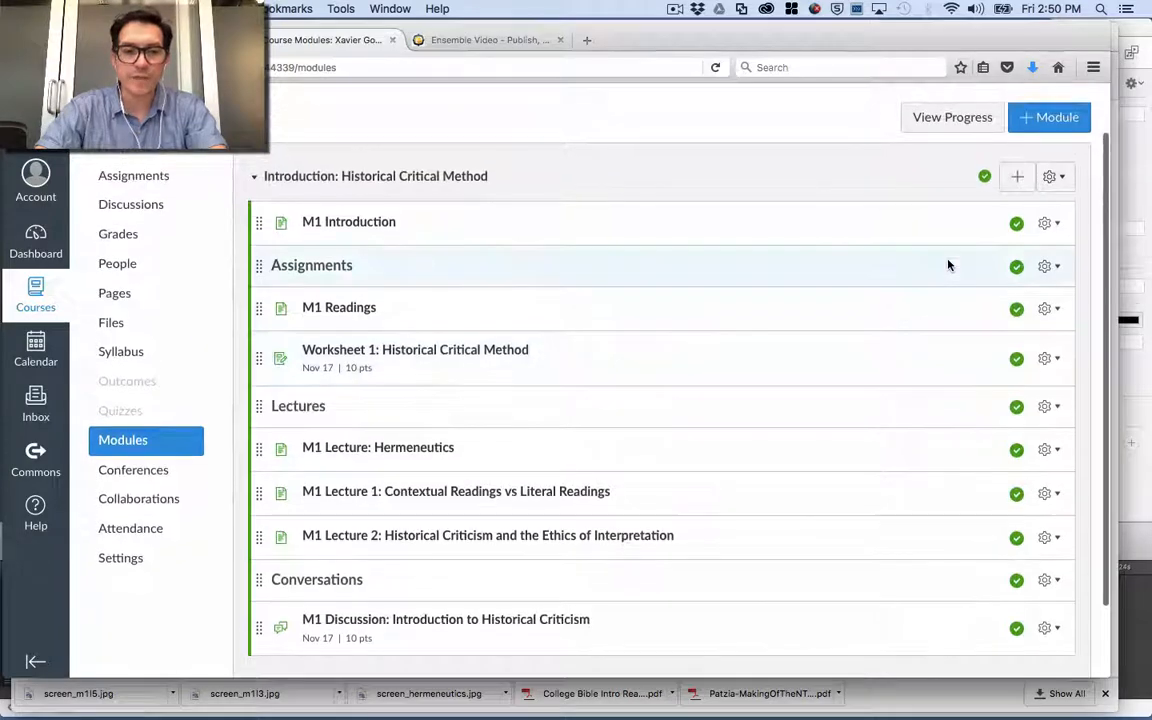
click(1068, 176)
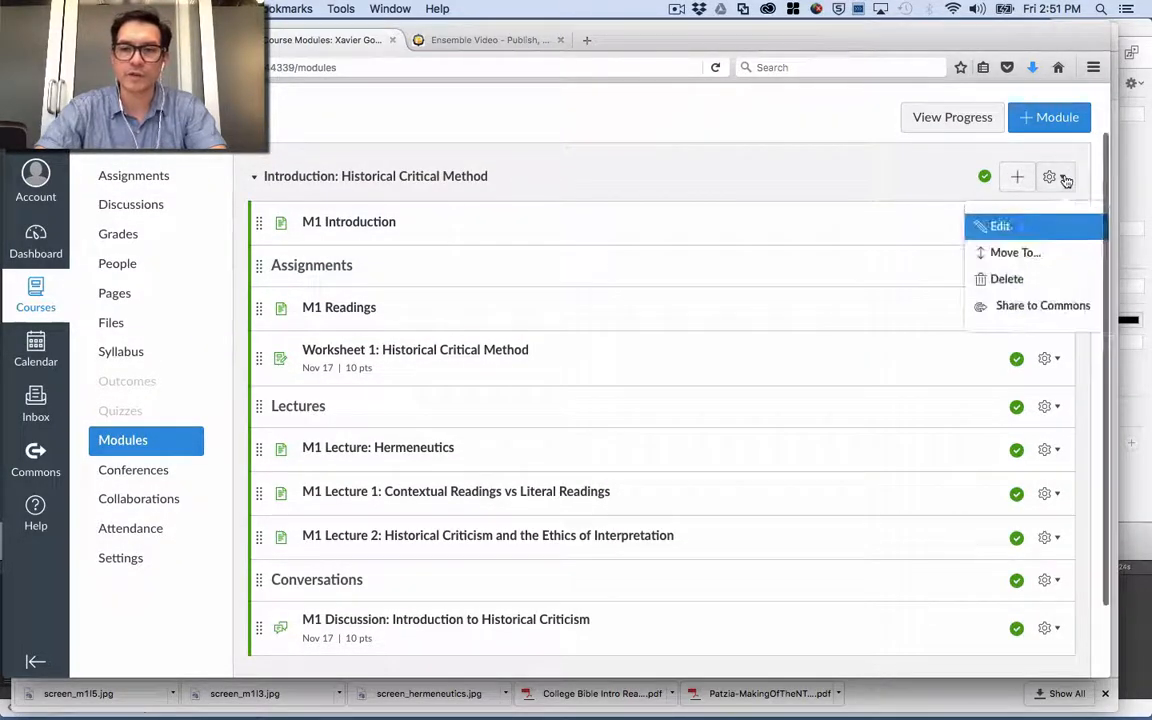
click(1000, 227)
click(339, 263)
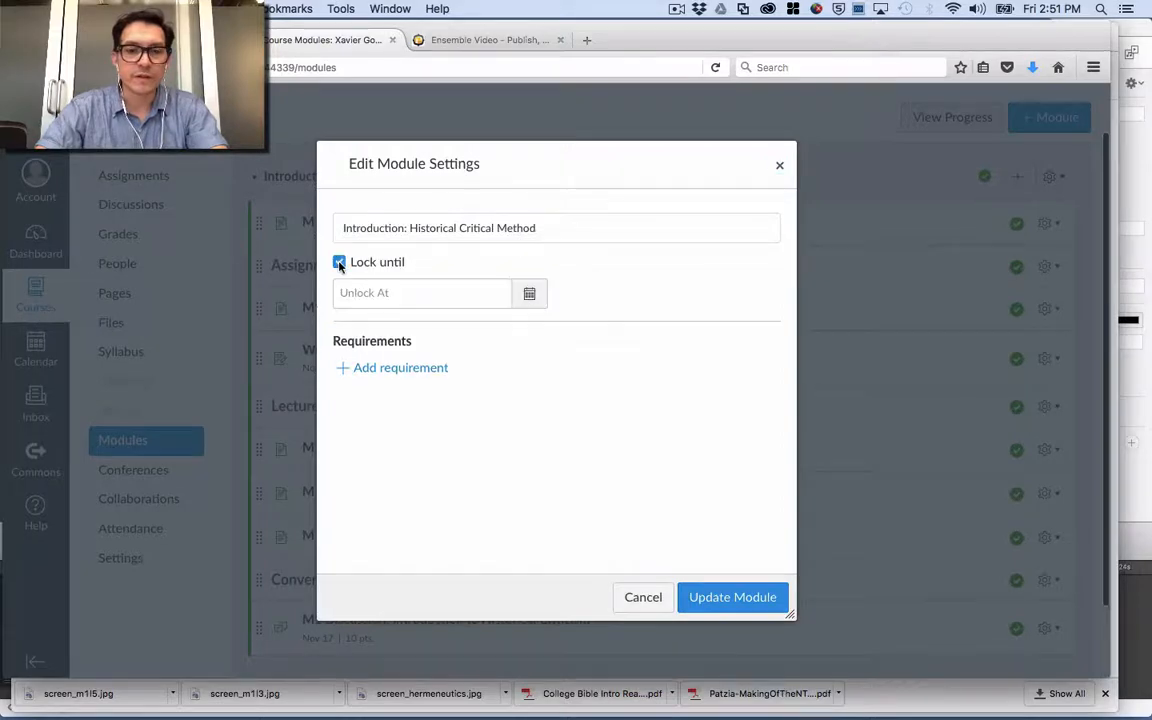
click(529, 296)
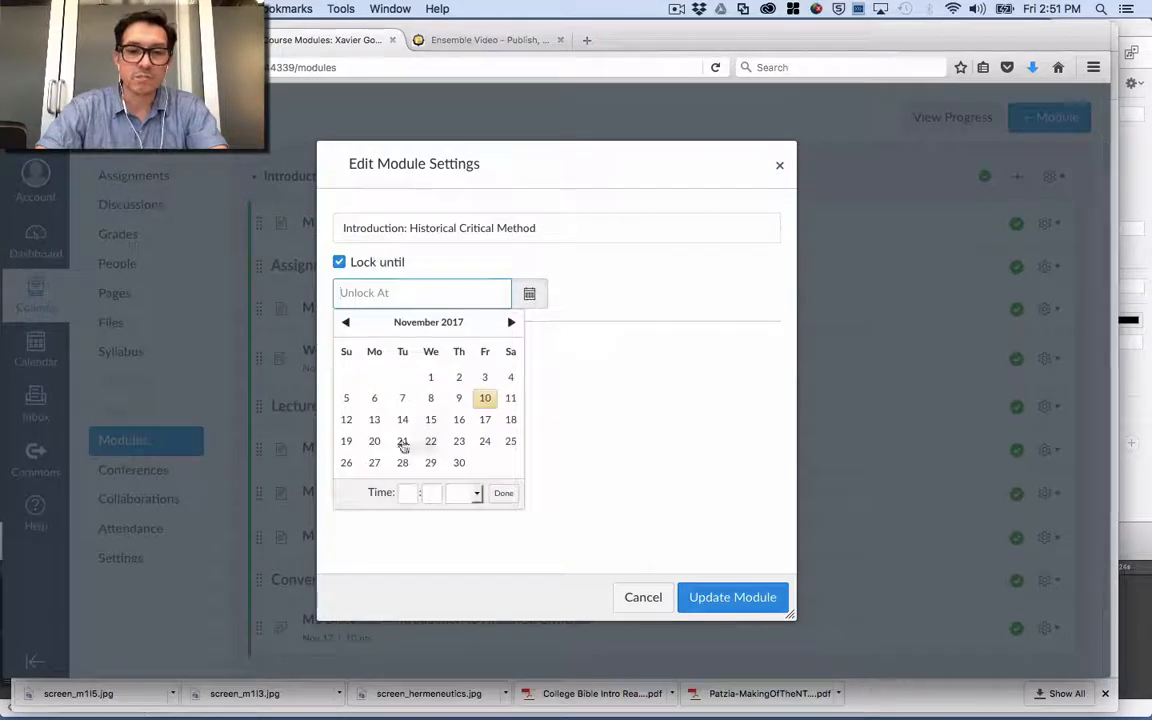
click(371, 422)
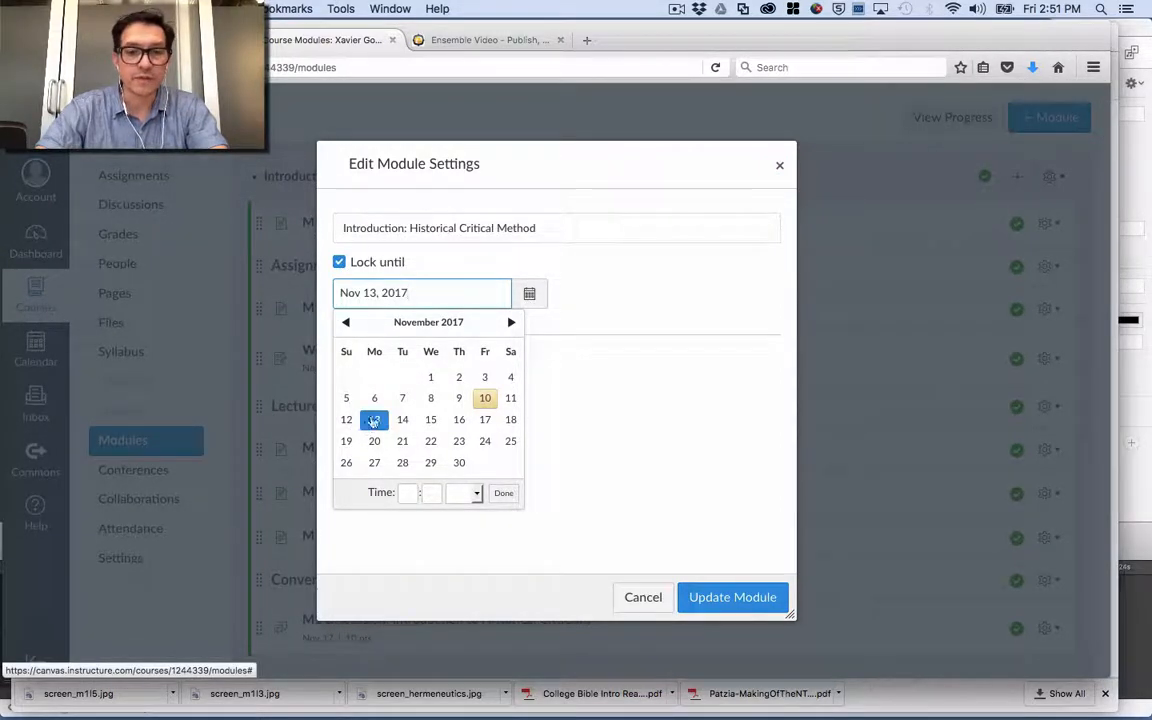
click(502, 494)
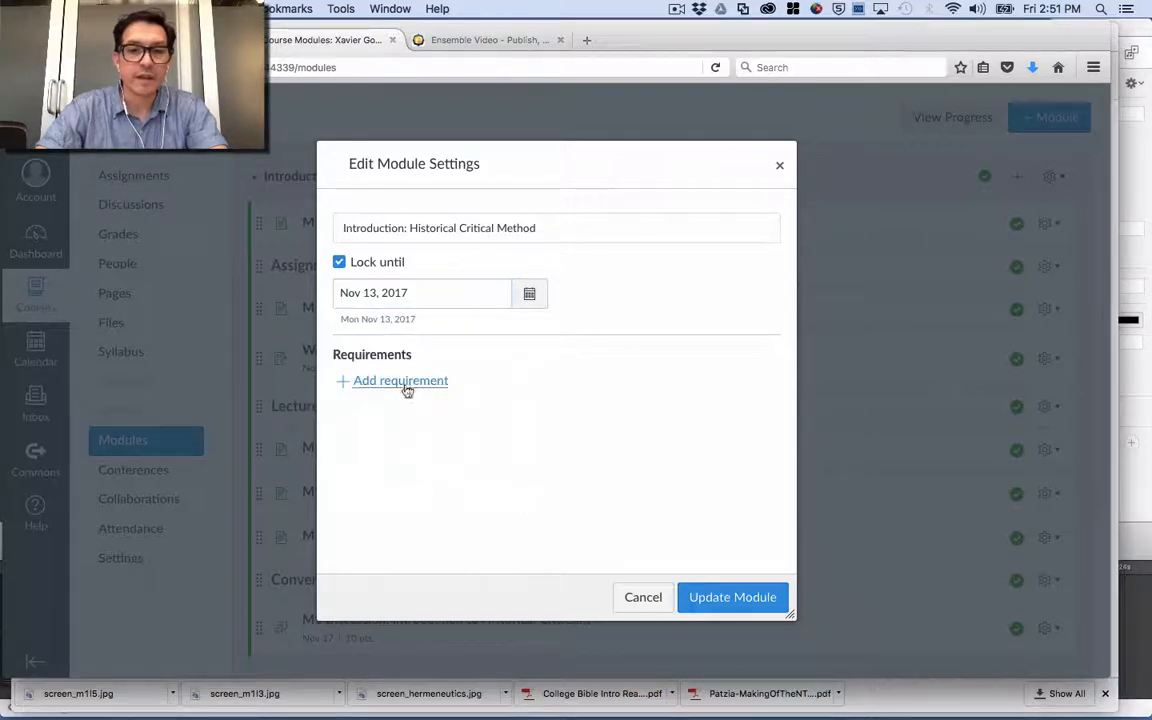
Add a first requirement to the module and have students complete one of the requirements
click(389, 383)
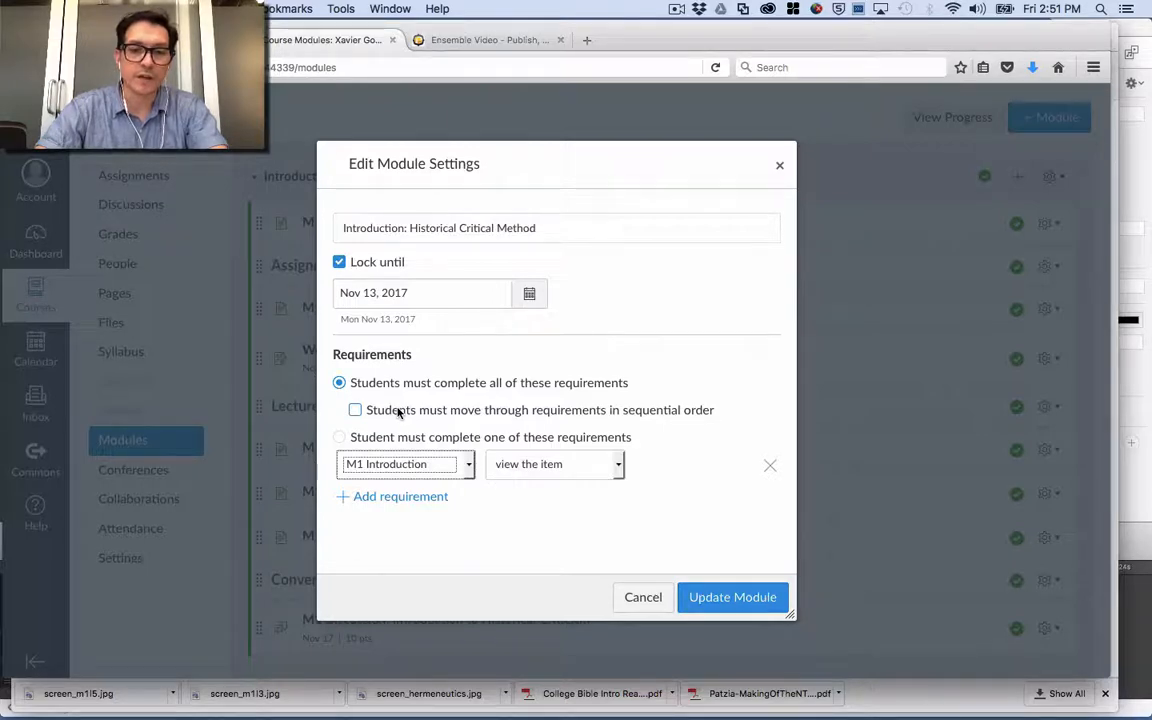
click(399, 414)
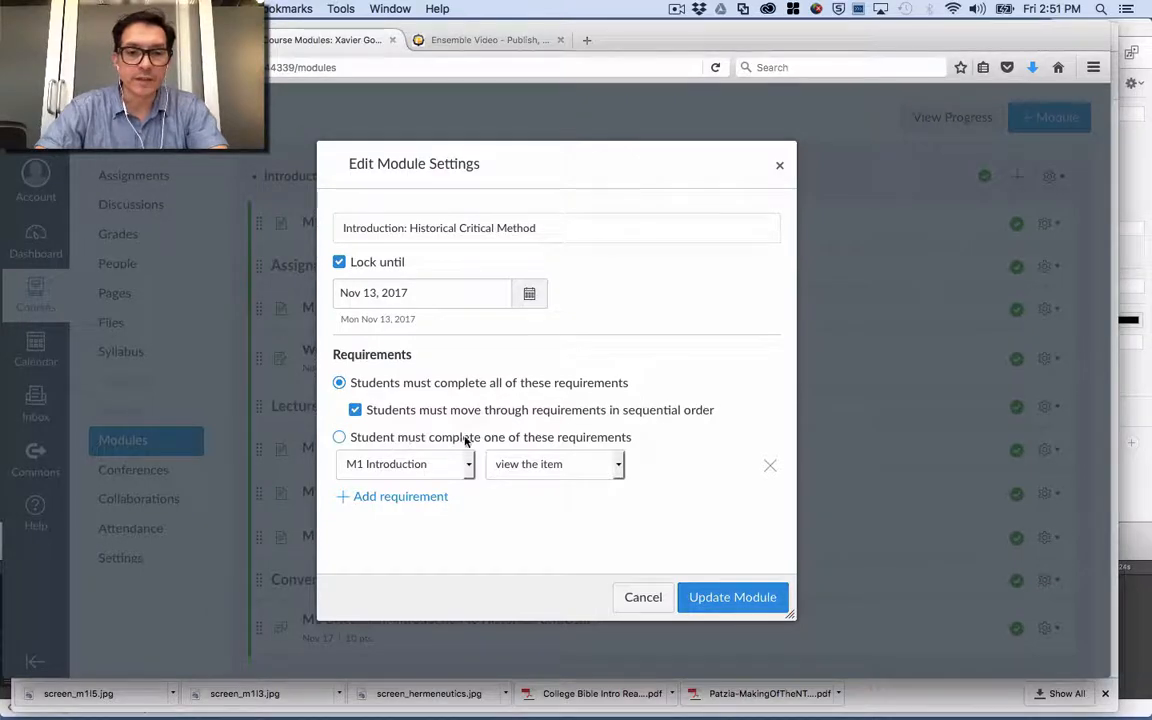
click(438, 438)
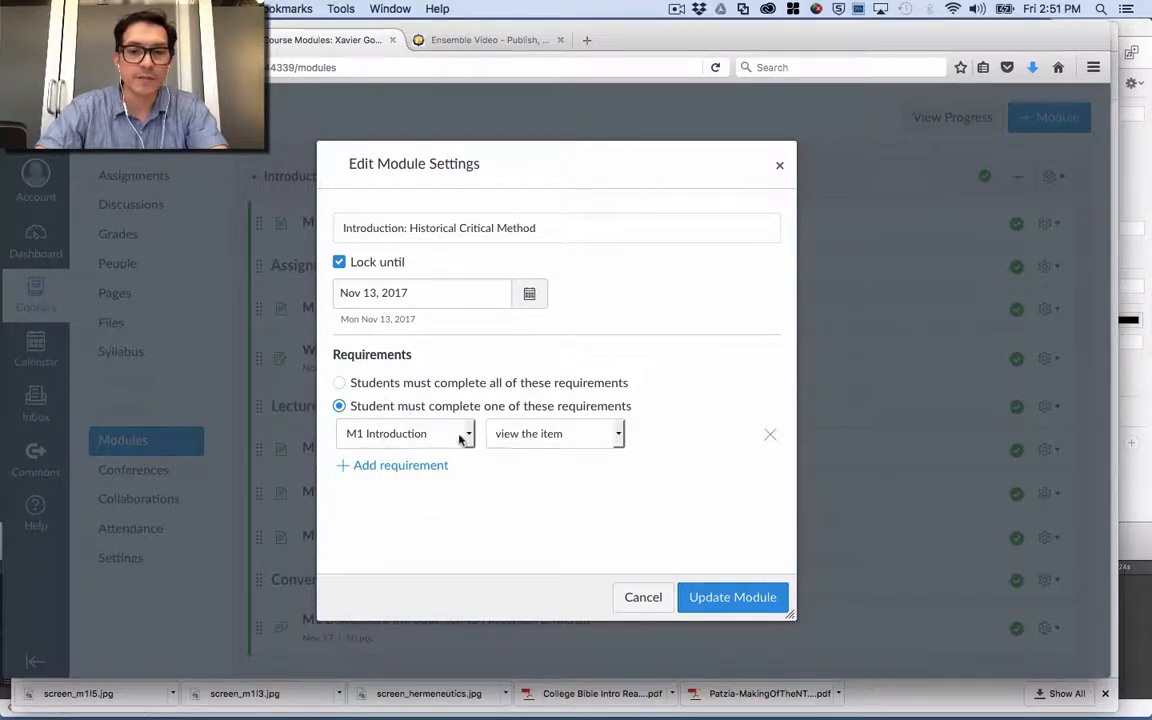
Set the first requirement to Worksheet 1: Historical Critical Method with the condition "submit the assignment"
click(463, 437)
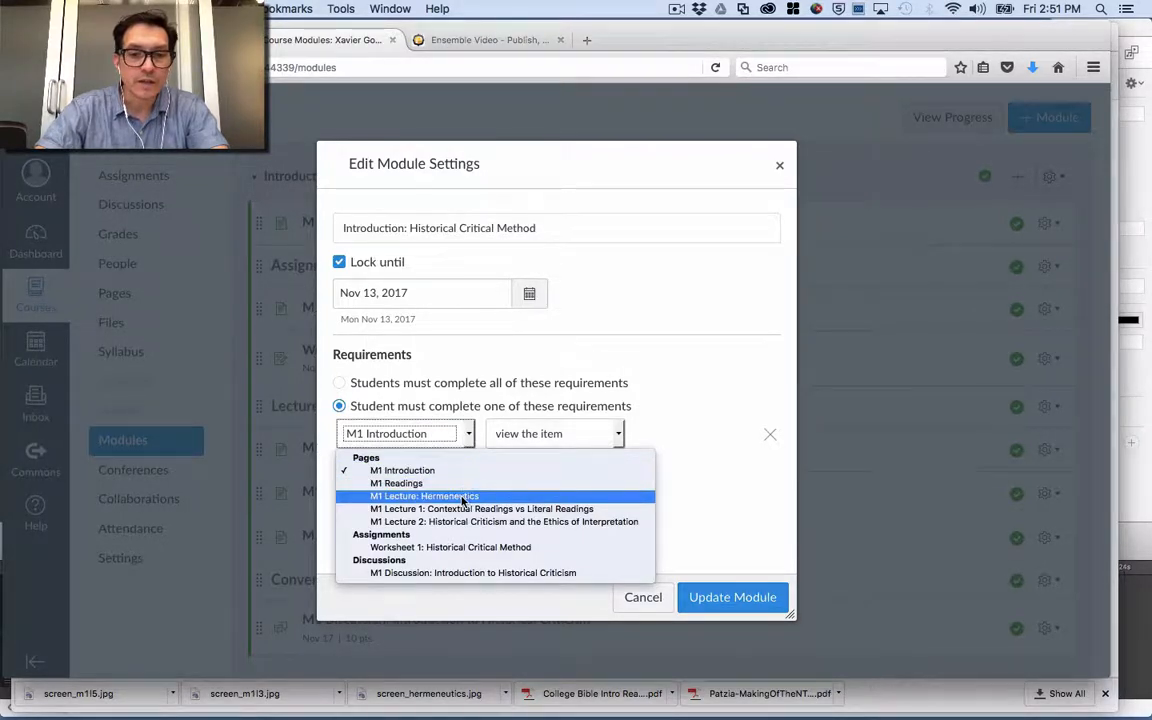
click(463, 545)
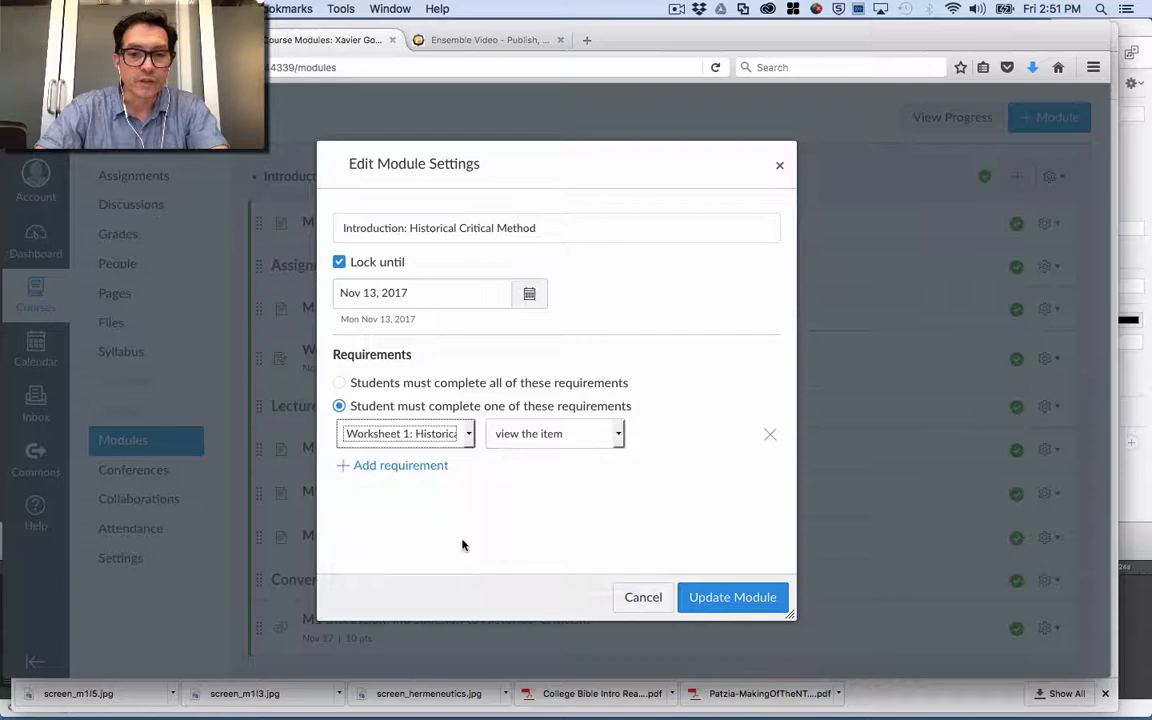
click(545, 431)
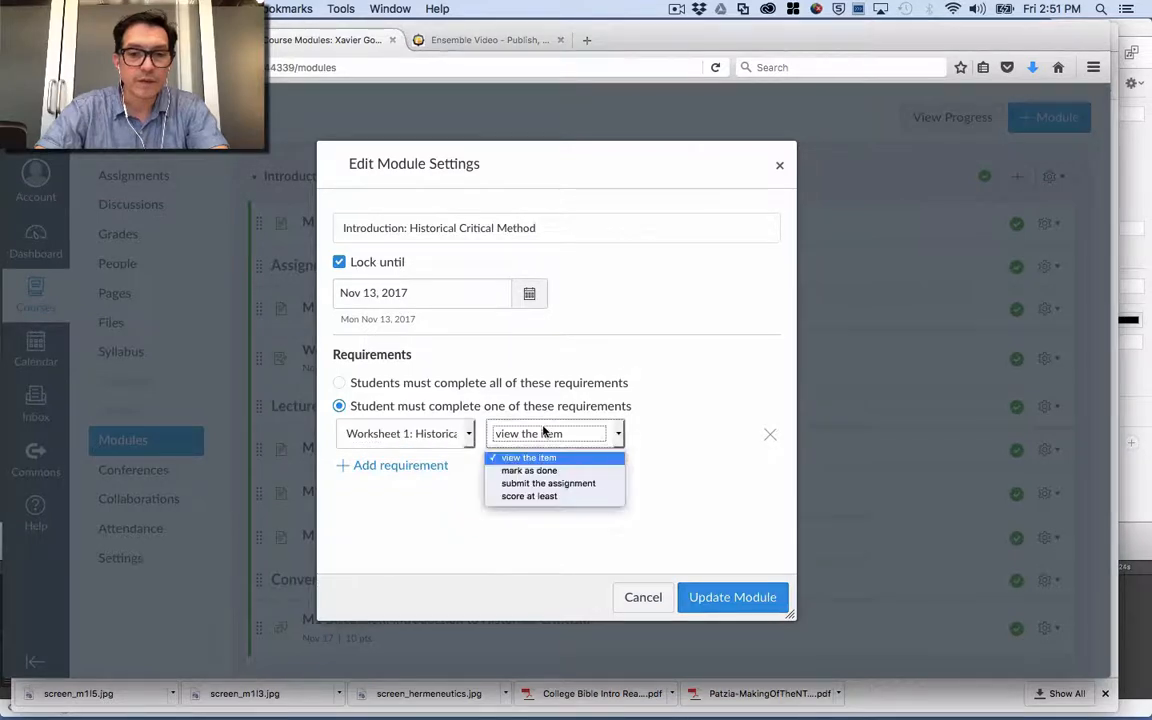
click(545, 484)
Add a second requirement for M1 Discussion: Introduction to Historical Criticism with the condition "submit the assignment"
click(425, 468)
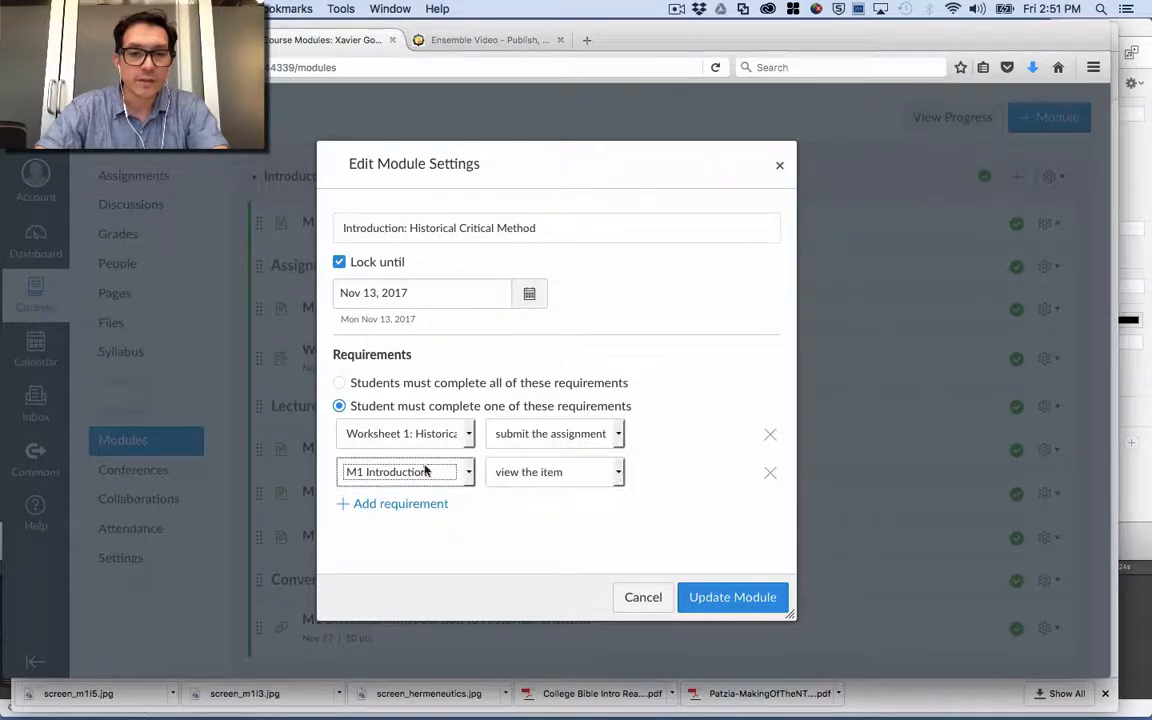
click(430, 472)
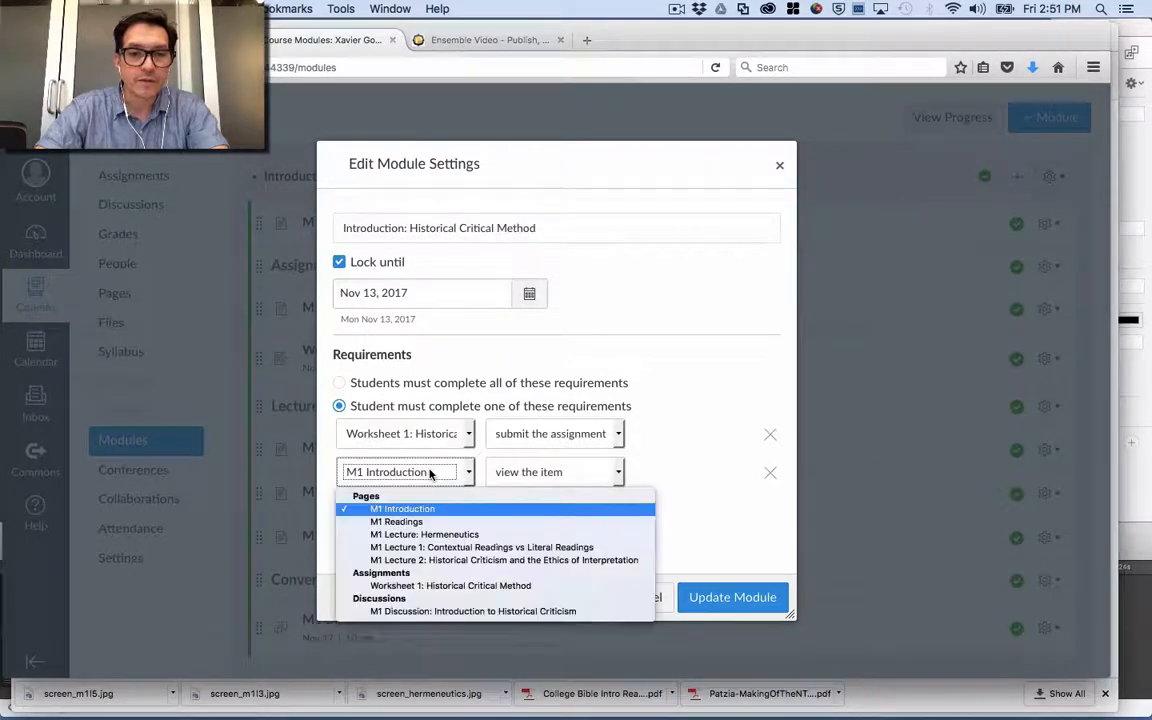
click(454, 611)
click(528, 472)
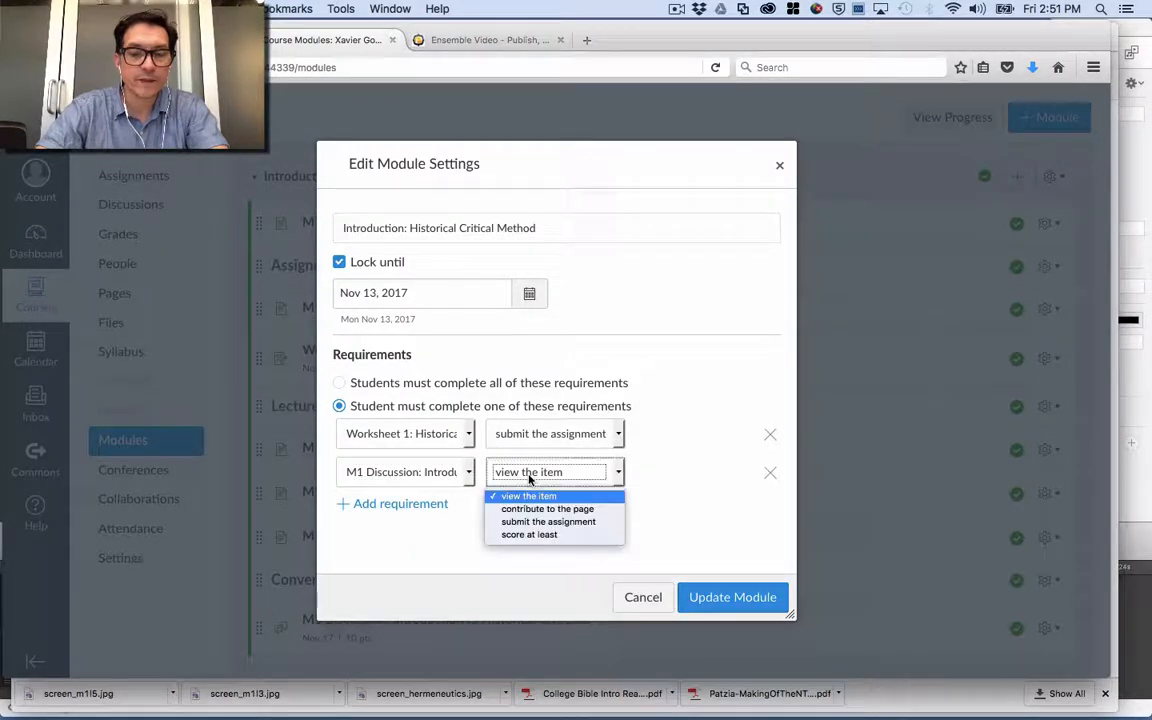
click(532, 521)
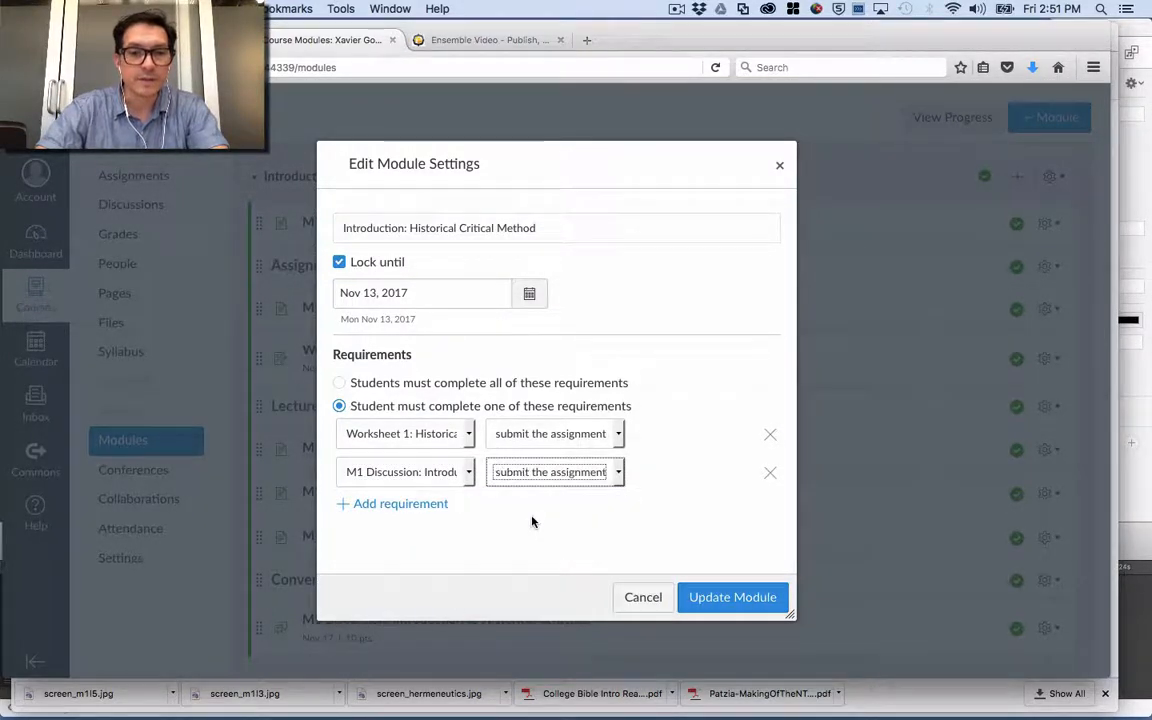
Add a third requirement for M1 Lecture: Hermeneutics with the condition "mark as done"
click(380, 505)
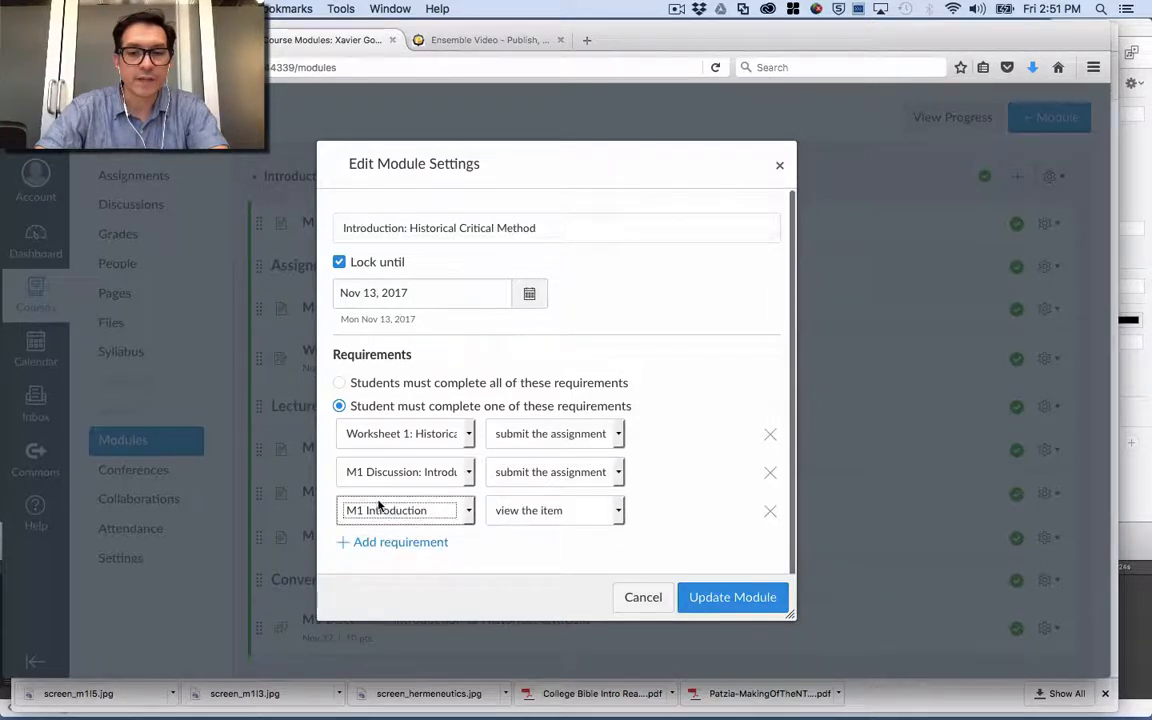
click(427, 511)
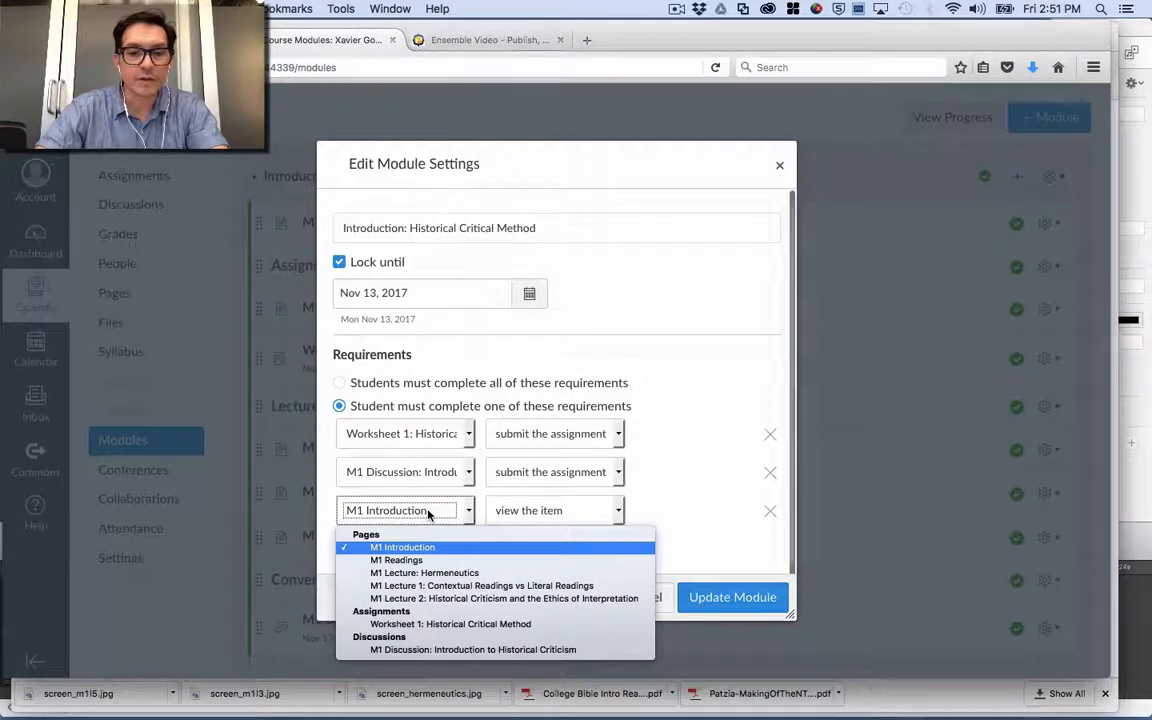
click(434, 576)
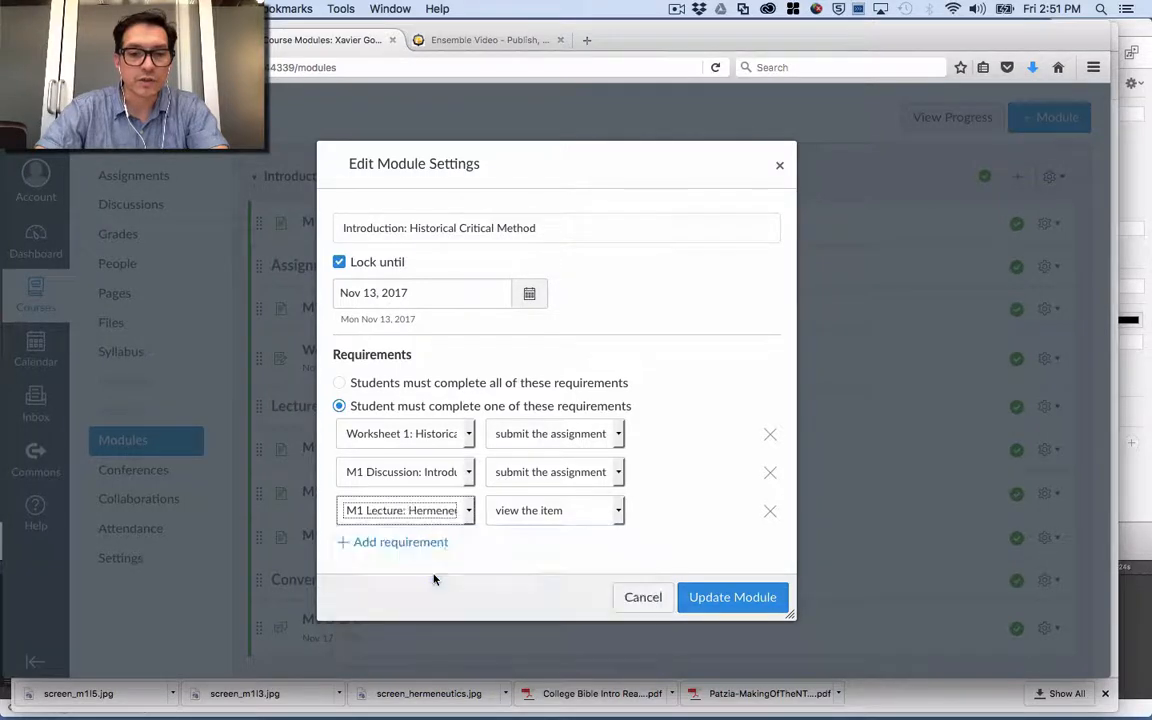
click(502, 516)
click(513, 547)
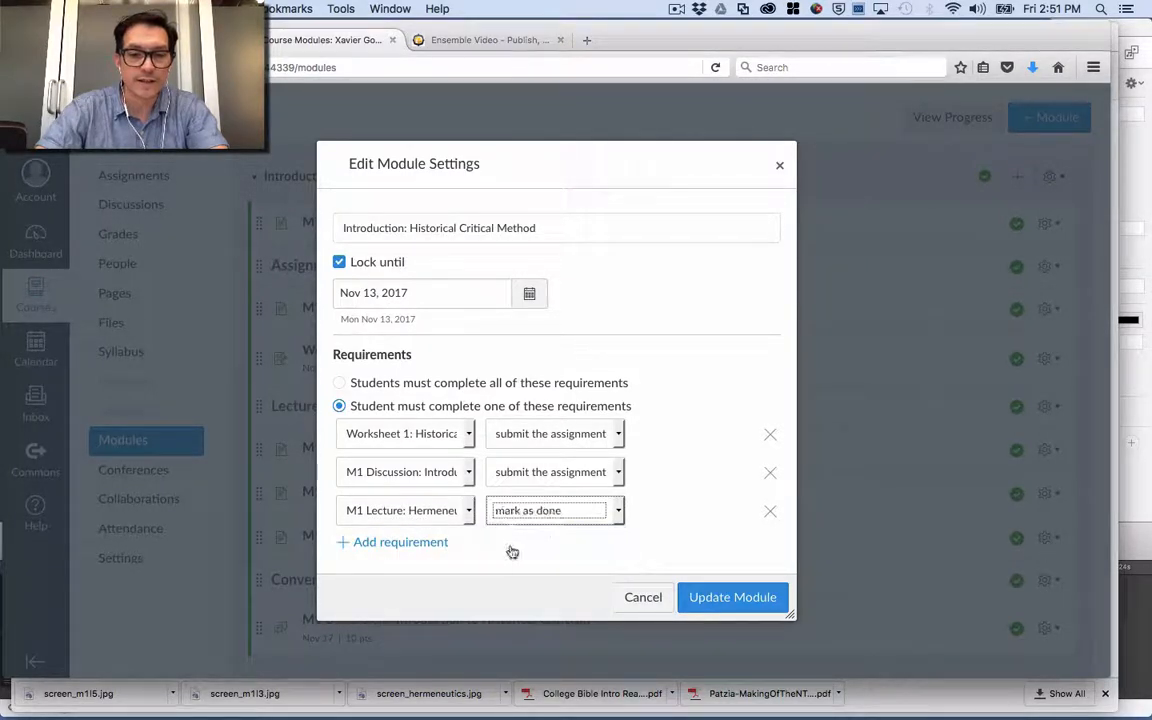
Add a fourth requirement for M1 Lecture 1: Contextual Readings vs Literal Readings with the condition "mark as done"
click(432, 543)
click(437, 548)
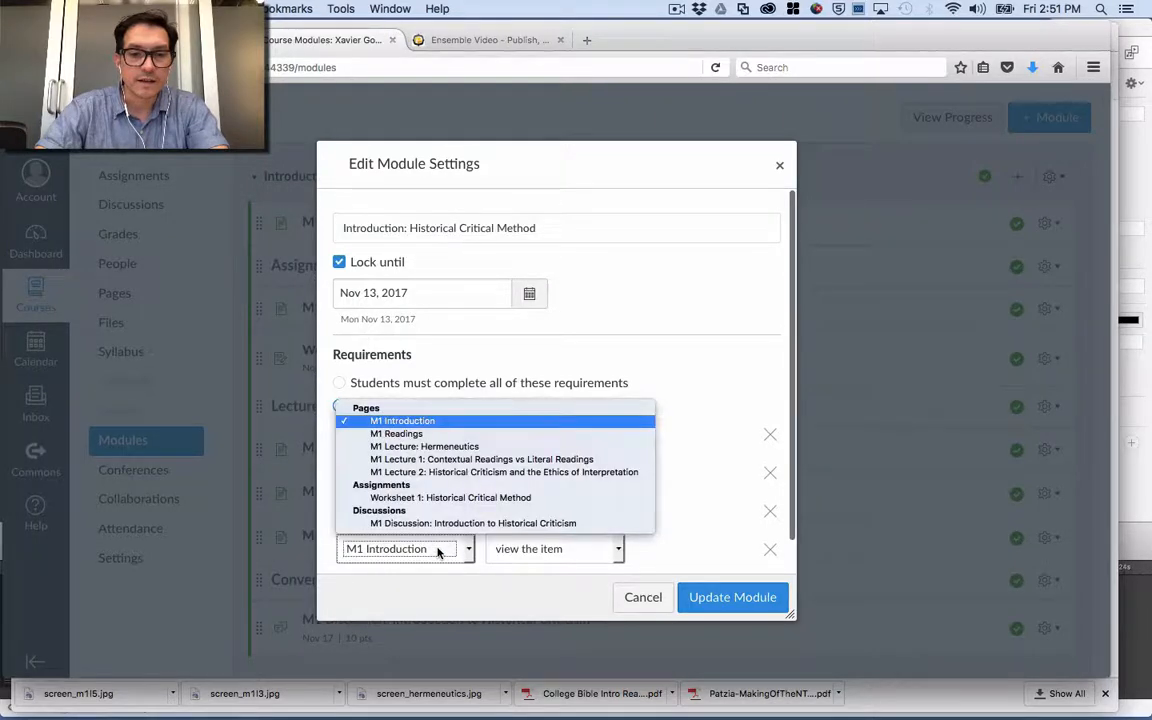
click(440, 462)
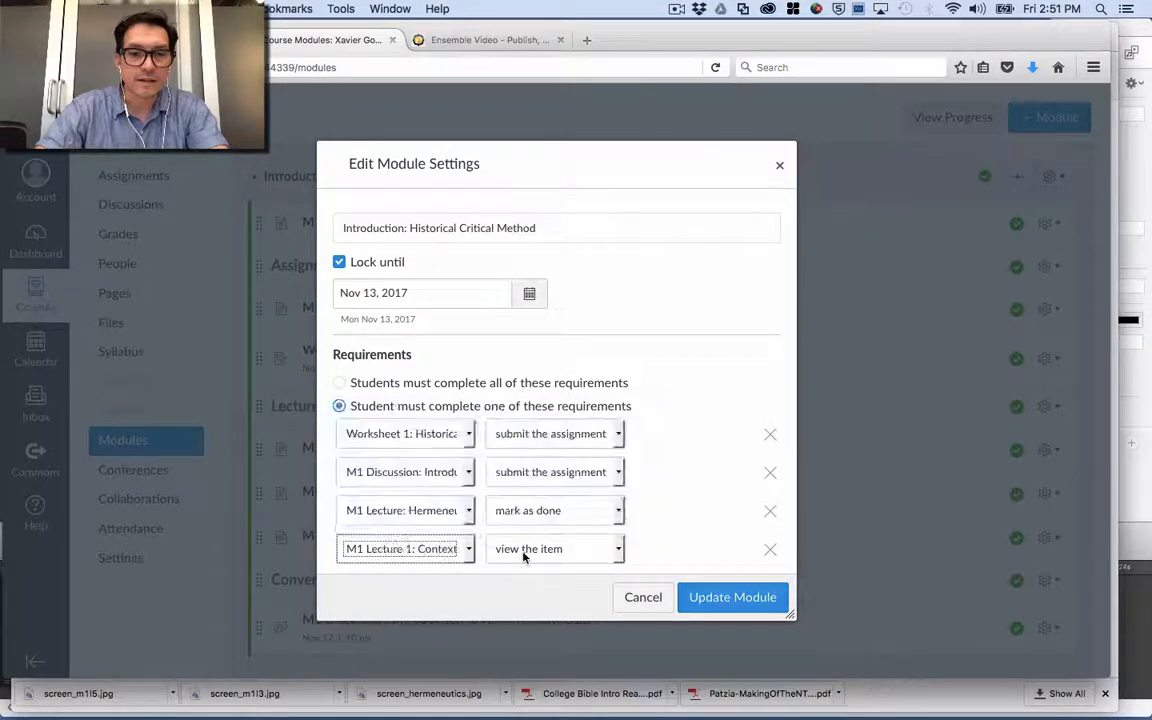
click(523, 550)
click(527, 587)
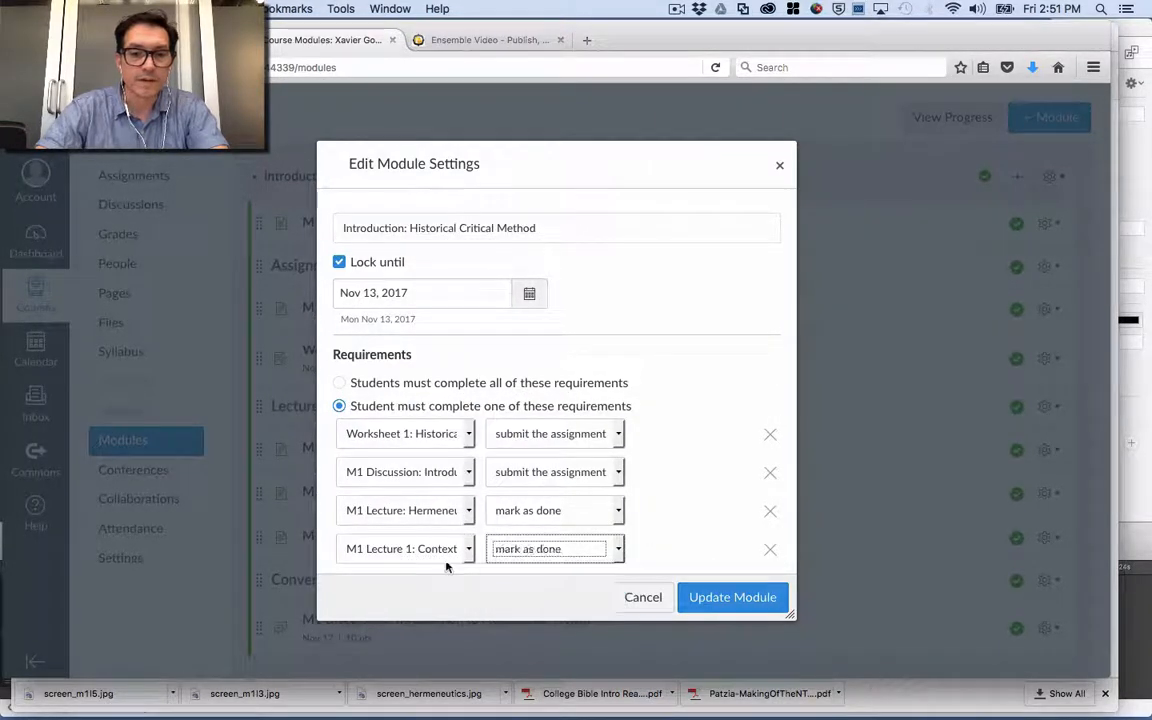
Add a "mark as done" requirement for M1 Lecture 2: Historical Criticism and the Ethics of Interpretation, and save the module settings
scroll(437, 572, down, 1)
click(429, 543)
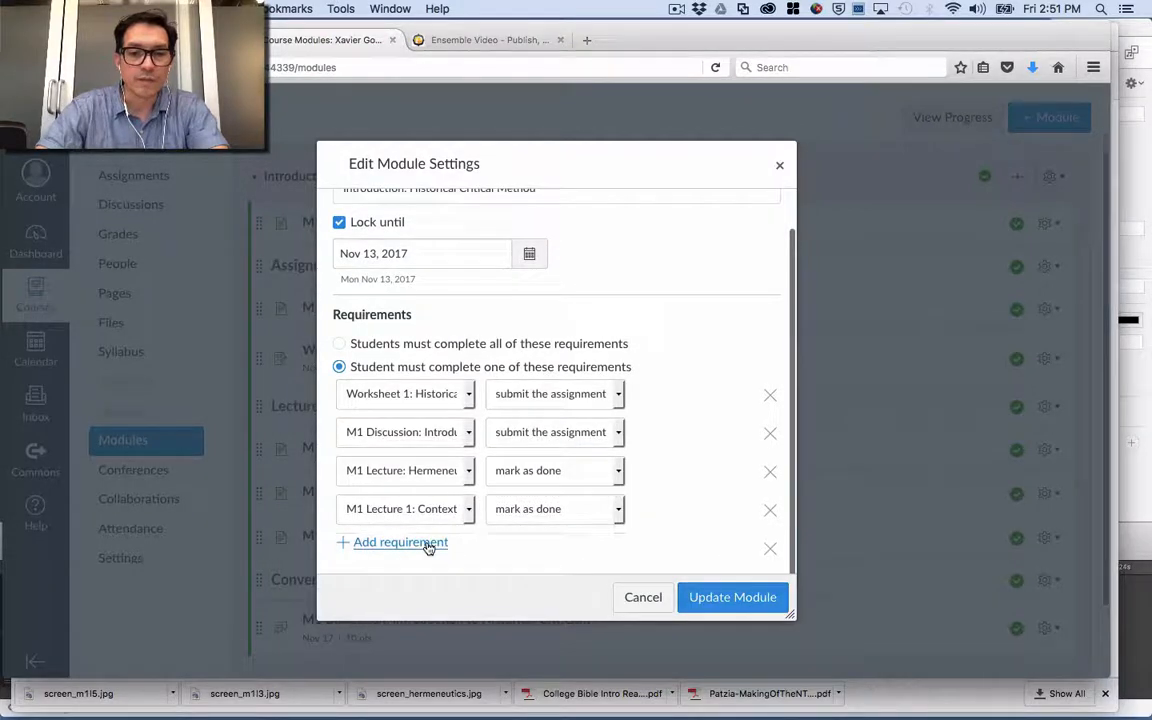
click(428, 547)
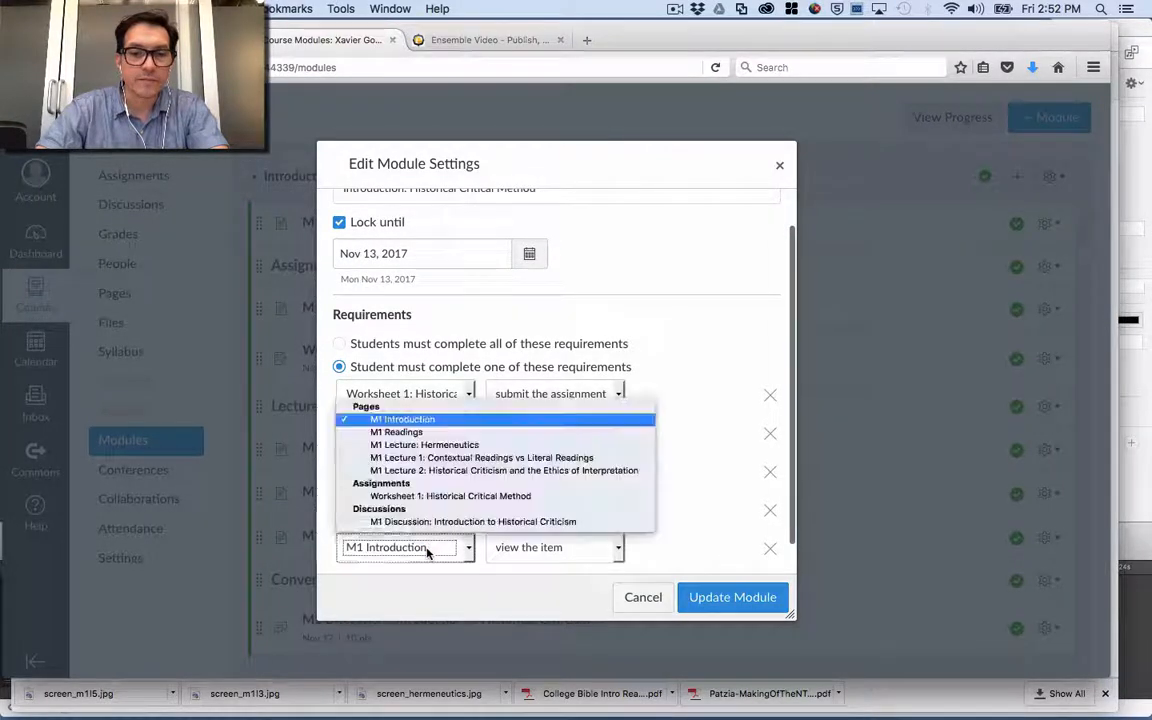
click(430, 470)
click(518, 551)
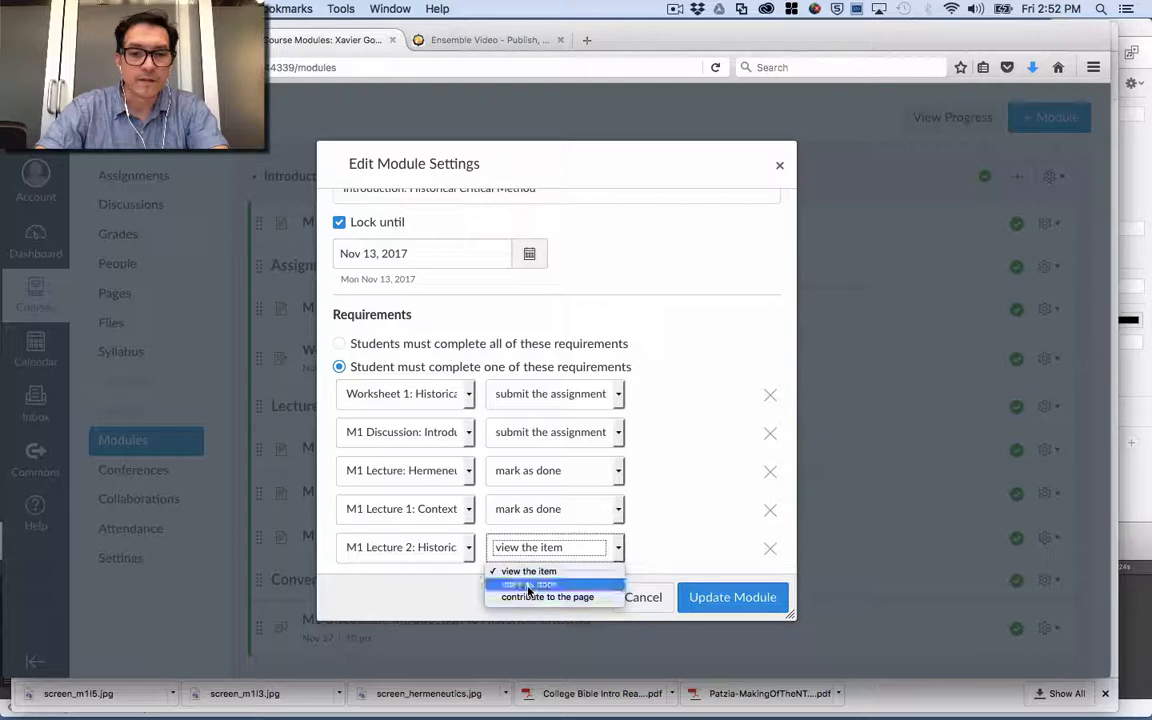
click(529, 585)
click(733, 598)
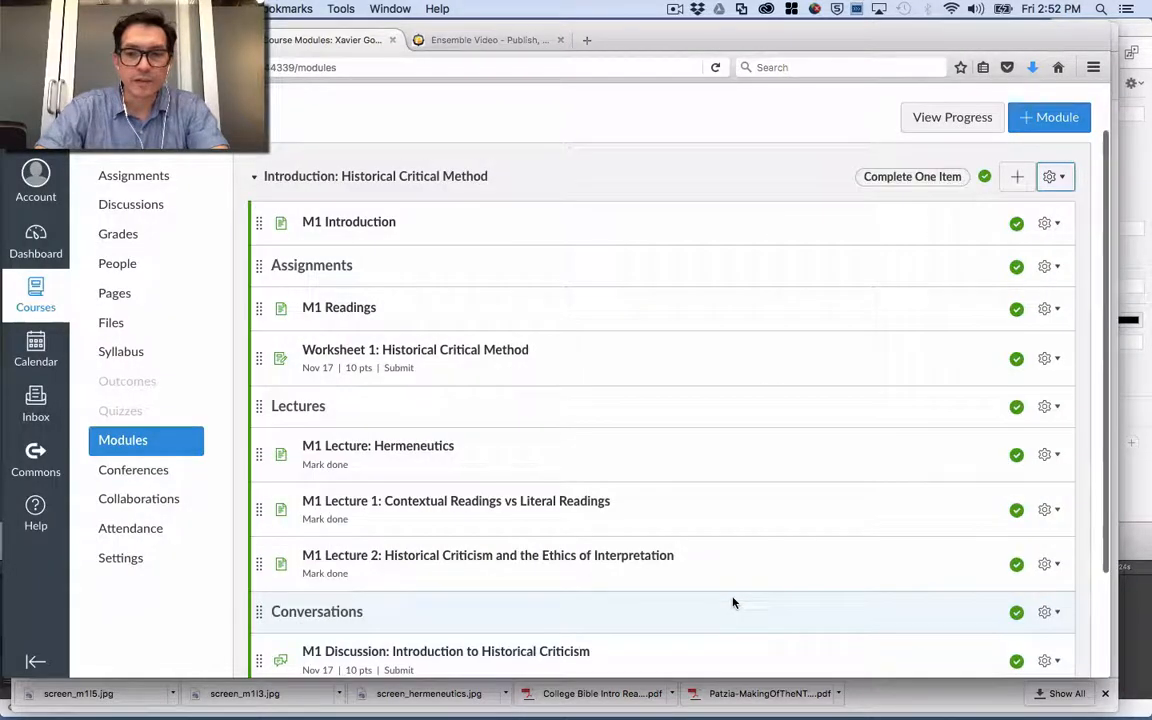
scroll(733, 602, down, 3)
scroll(733, 602, up, 2)
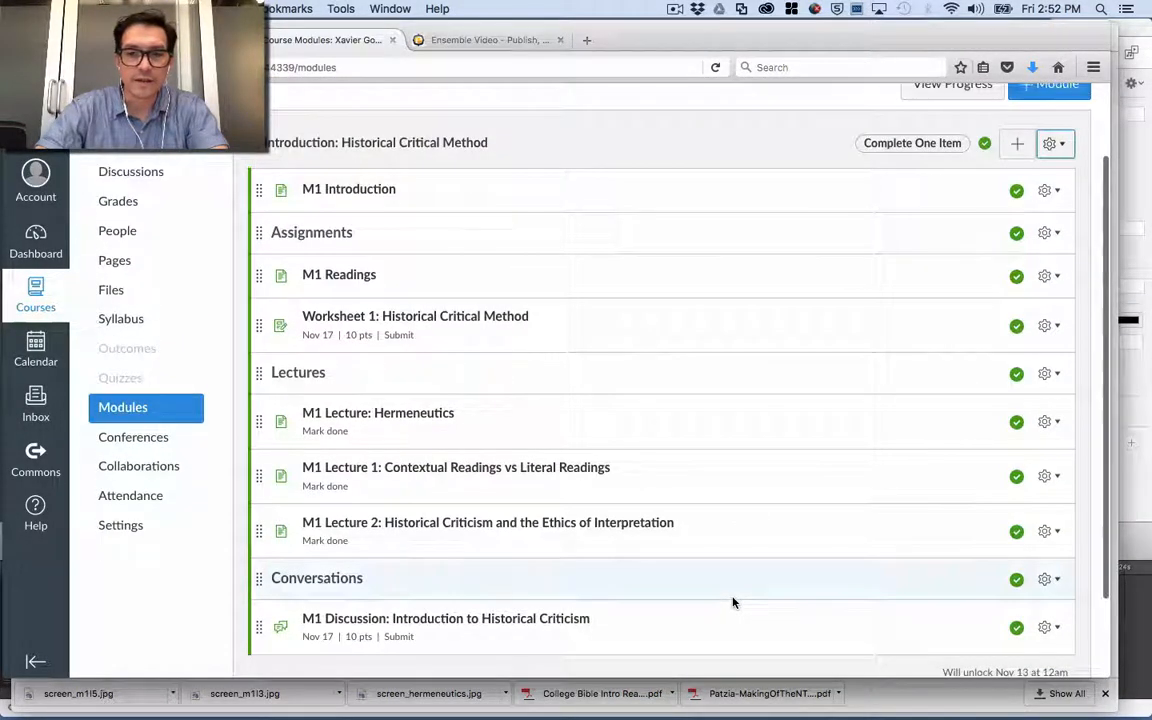
Enter Student View from the course settings again and check how the module's requirements appear on the home page
click(121, 525)
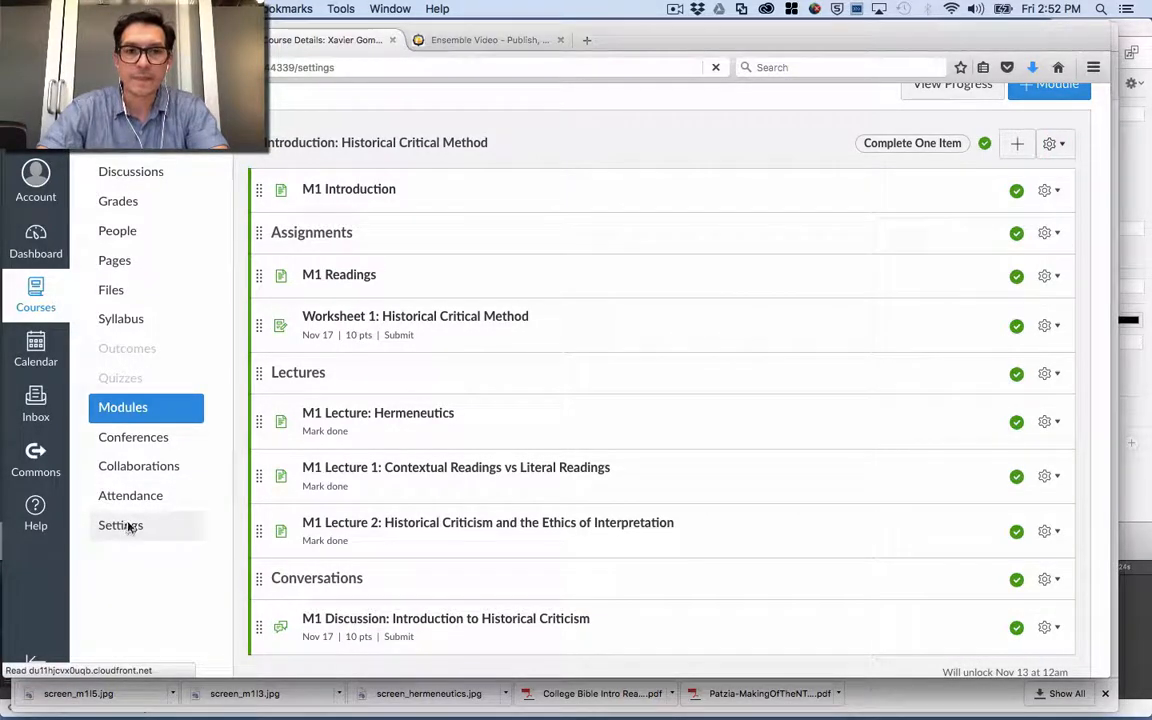
click(126, 526)
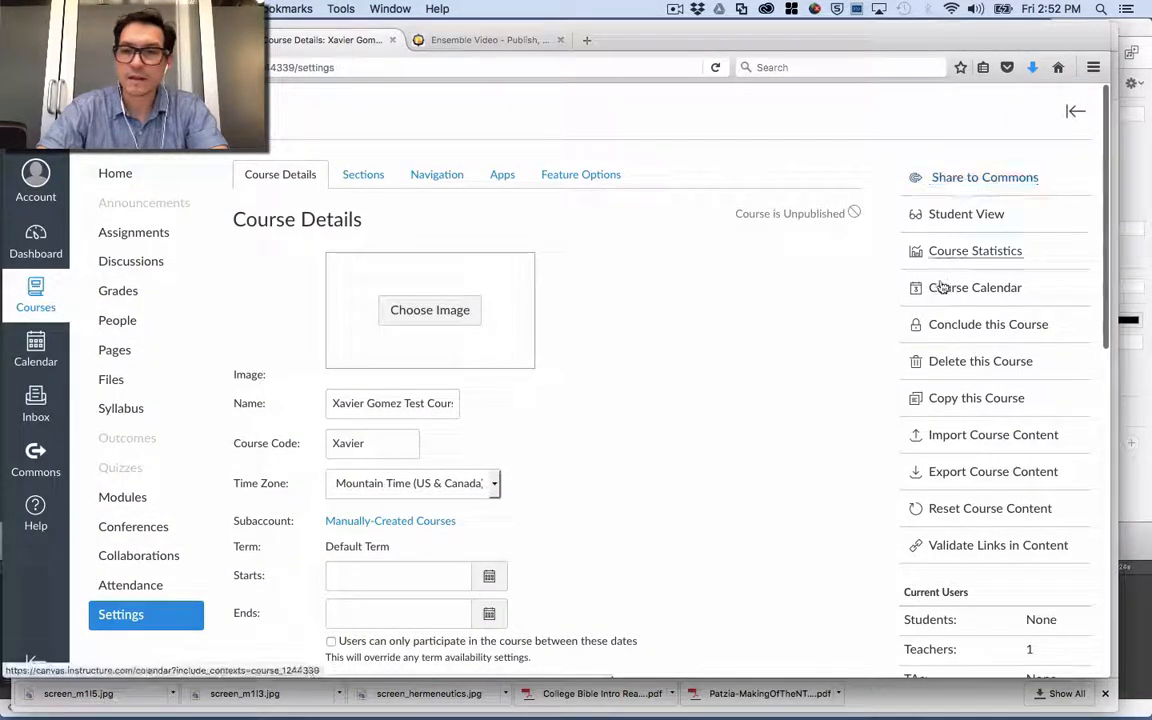
click(952, 215)
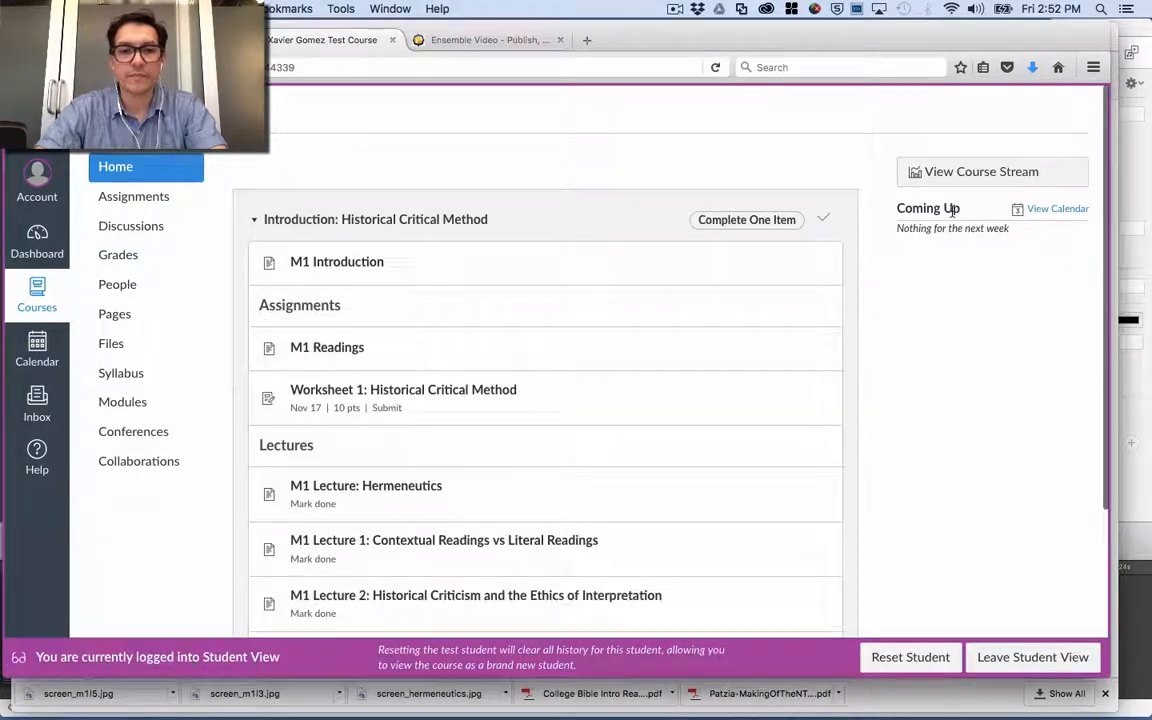
scroll(817, 376, down, 1)
scroll(800, 298, up, 1)
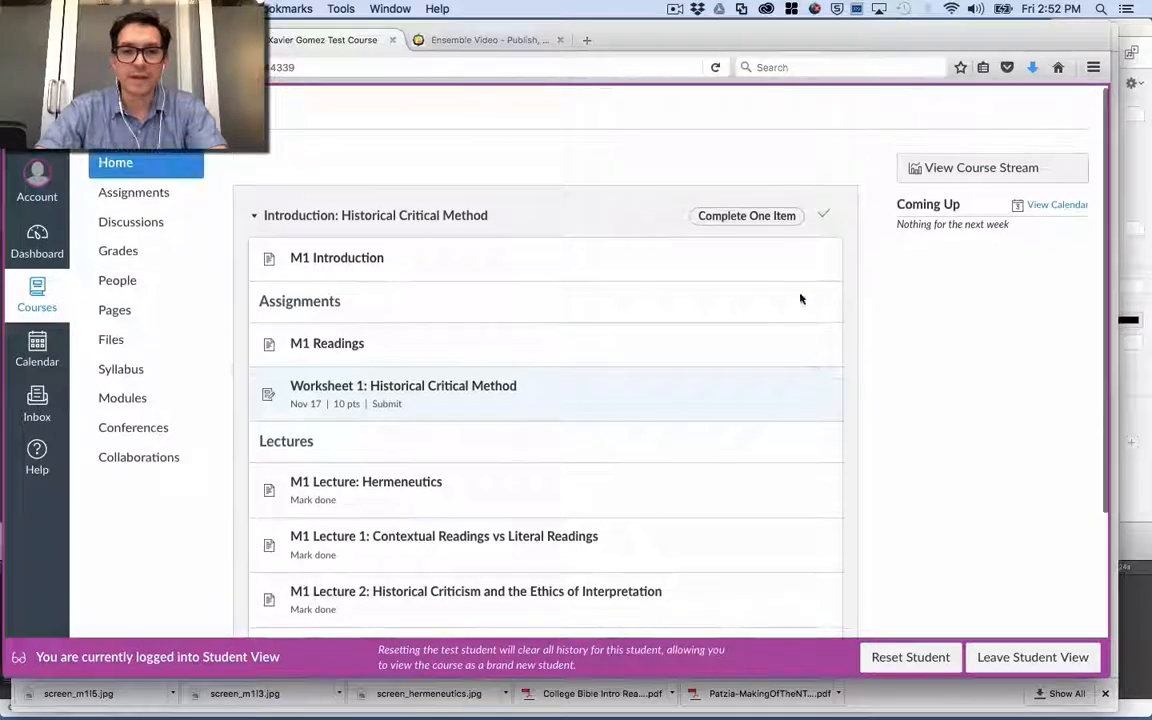
Check the module's unlock date below its items on the student home page
scroll(811, 342, down, 4)
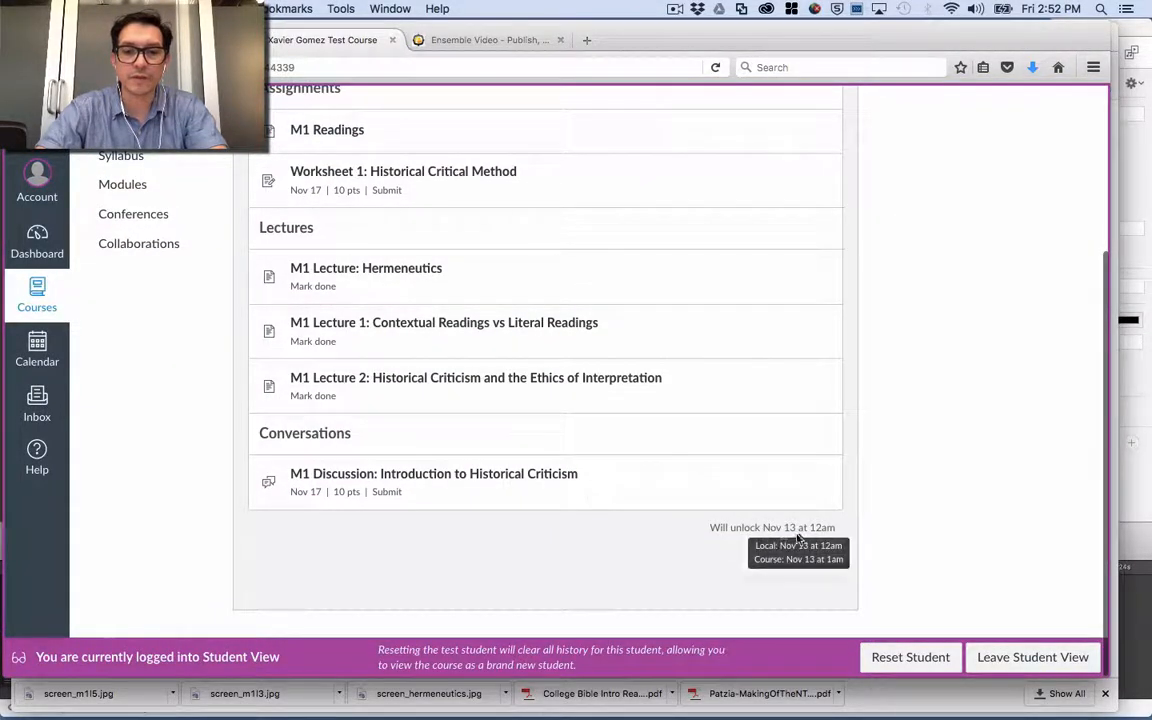
scroll(575, 495, up, 1)
scroll(575, 495, up, 3)
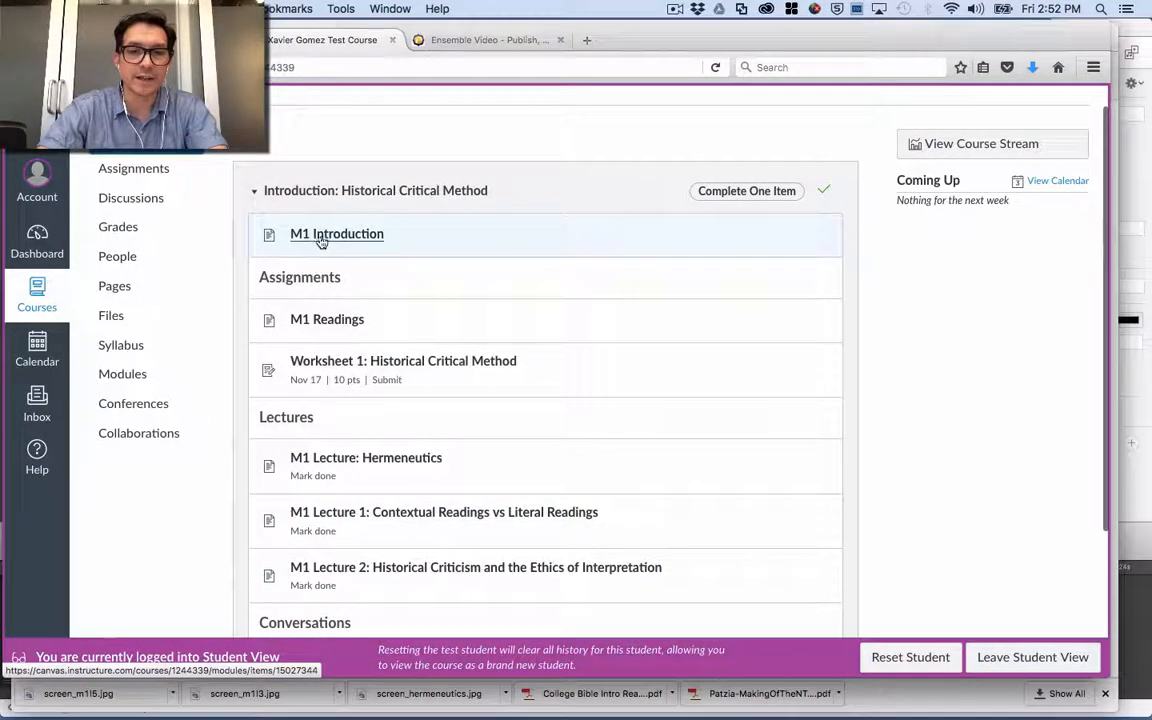
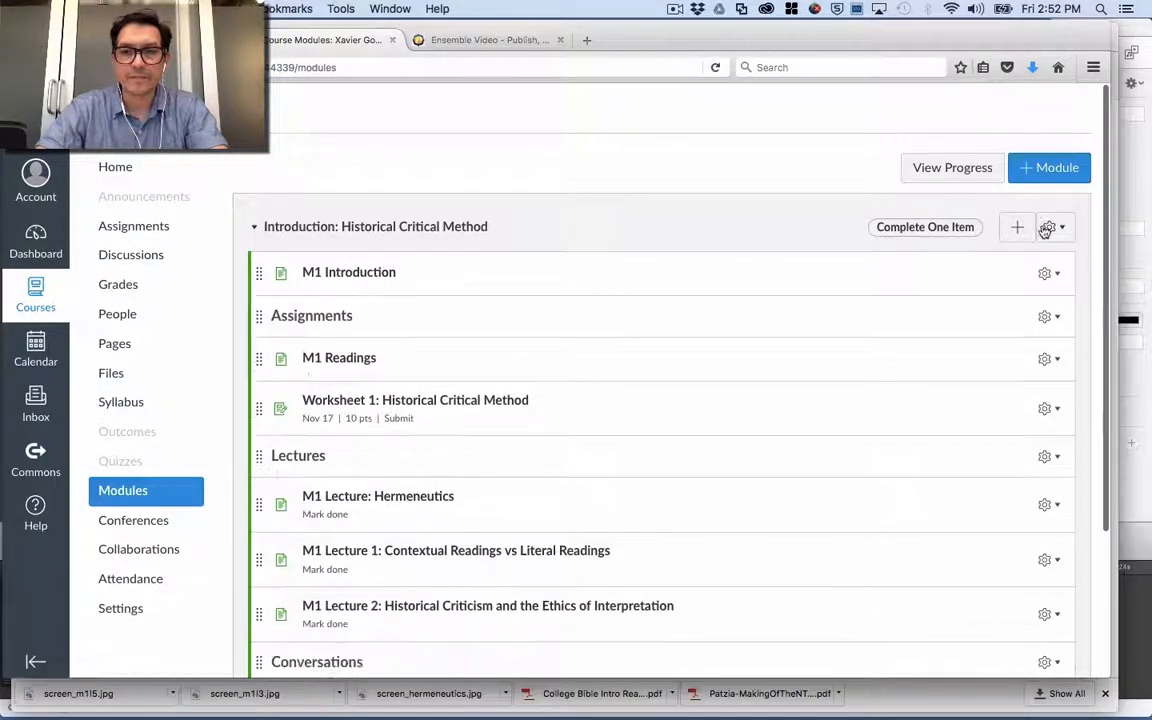
Clear the "Lock until" date of the Introduction: Historical Critical Method module and save the module settings
click(1051, 234)
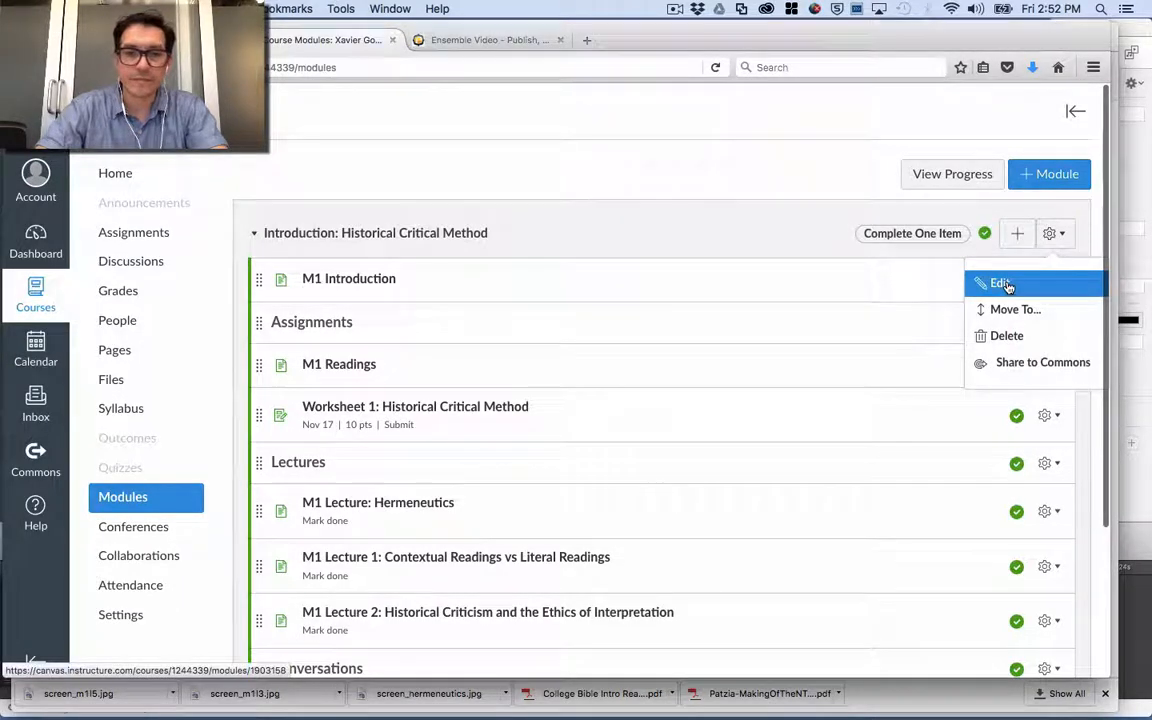
click(1002, 284)
click(529, 297)
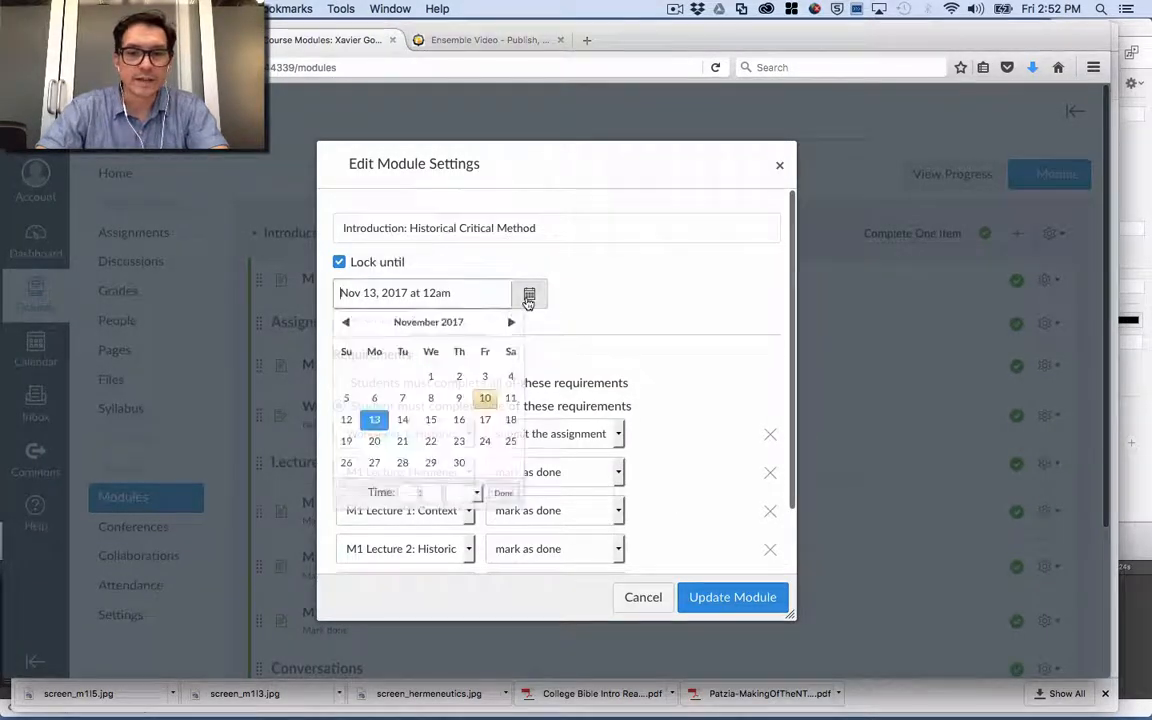
key(BackSpace)
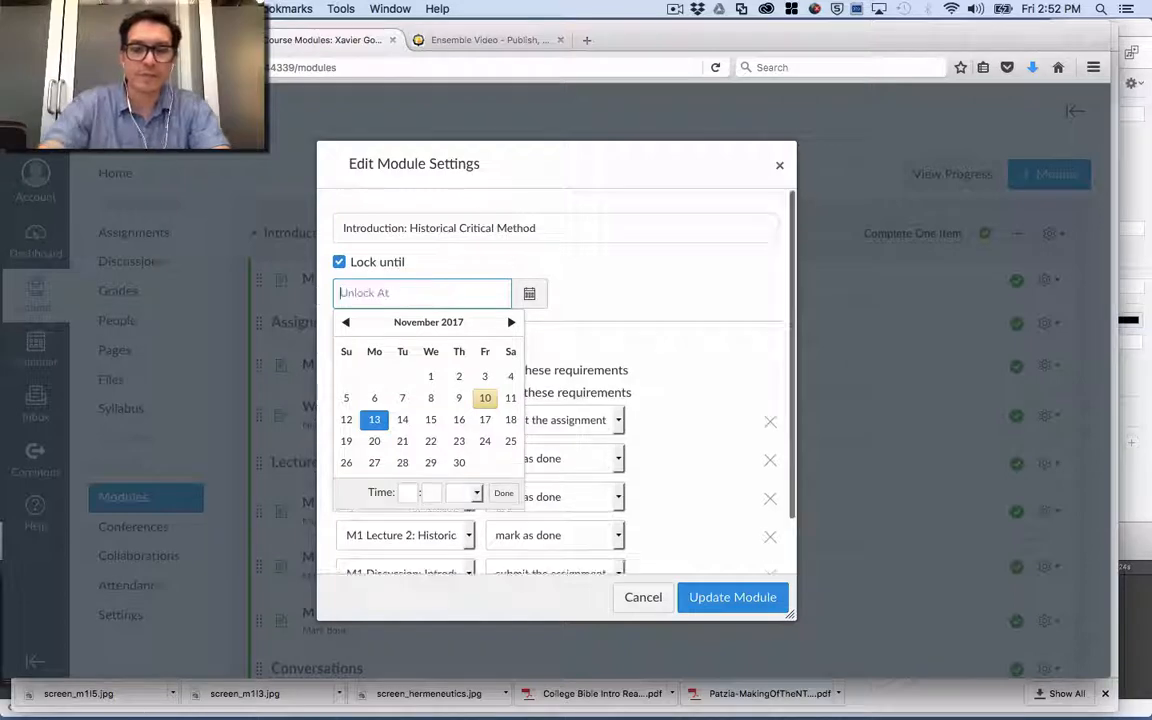
click(607, 270)
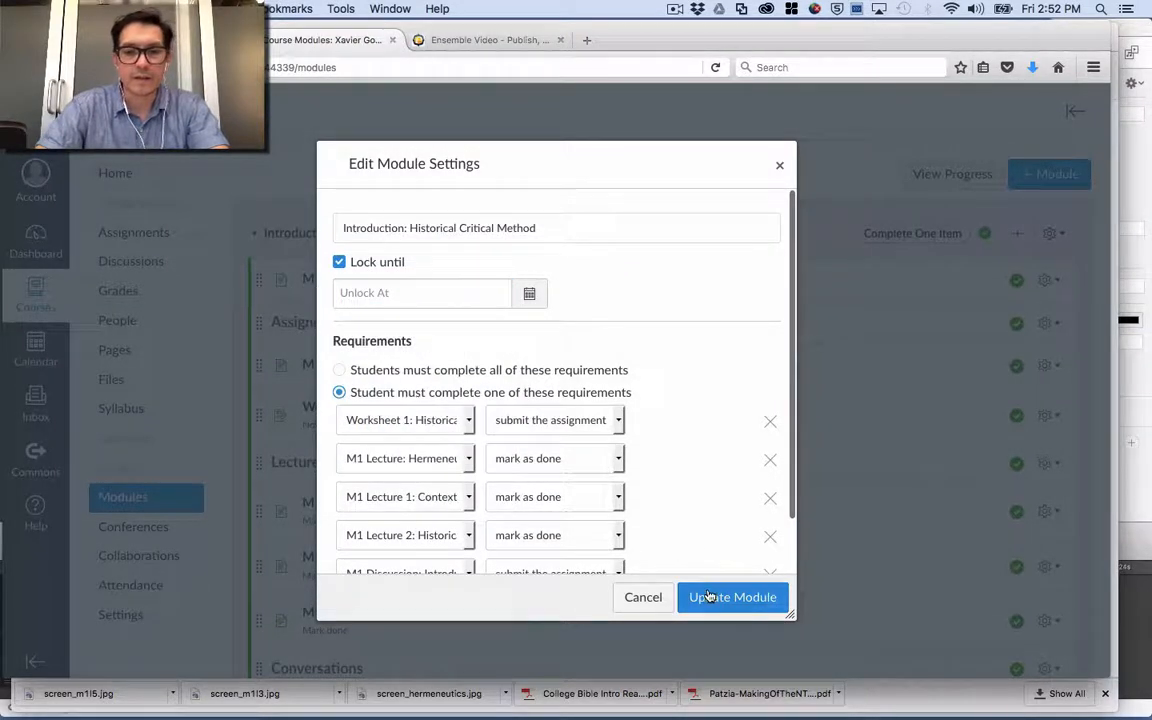
click(708, 597)
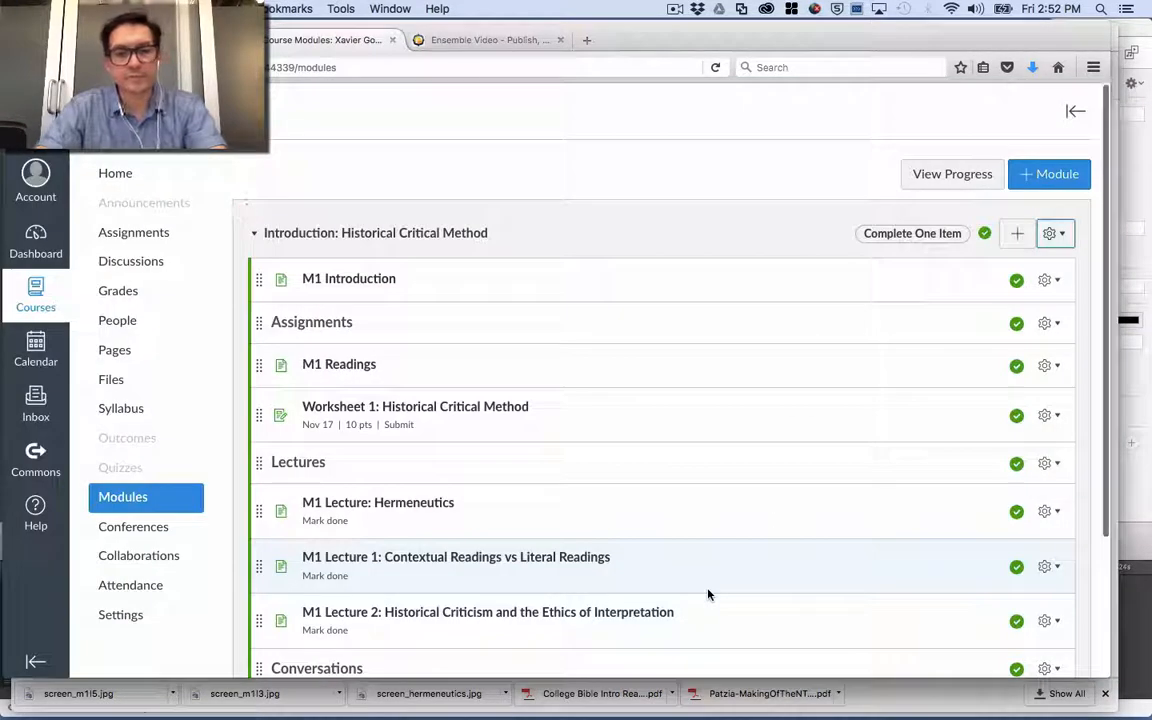
Enter Student View from the course settings and examine the completion markers of the module items on the home page
click(120, 615)
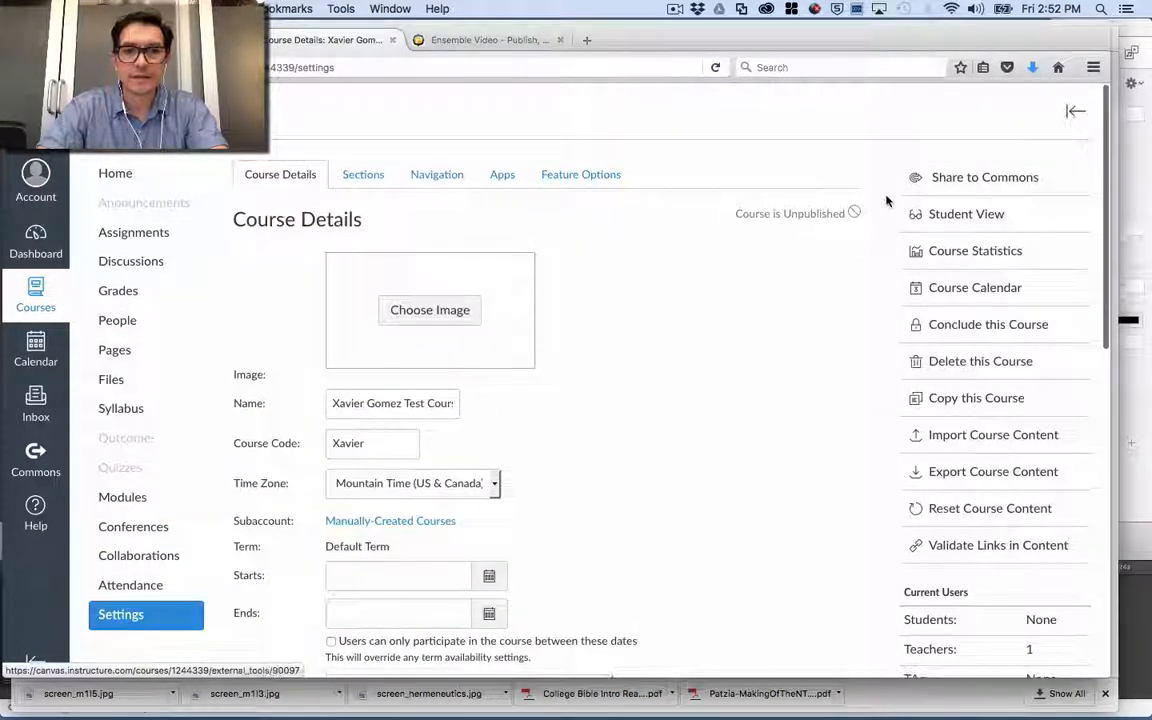
click(951, 225)
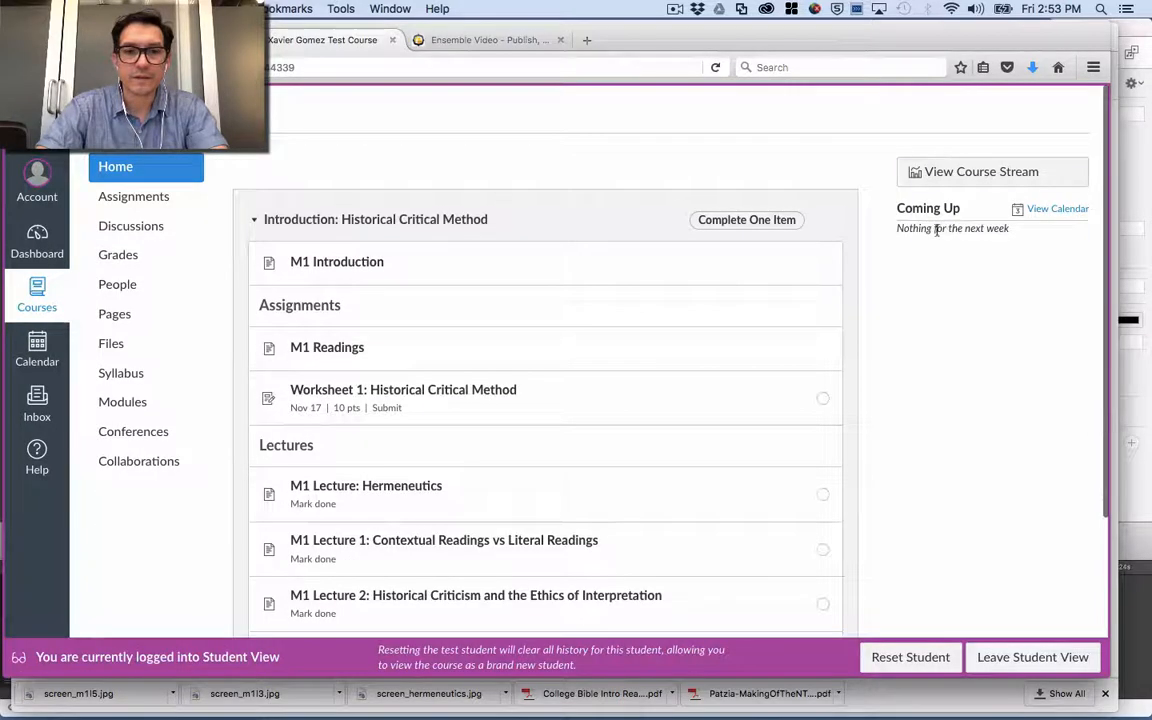
scroll(871, 301, down, 2)
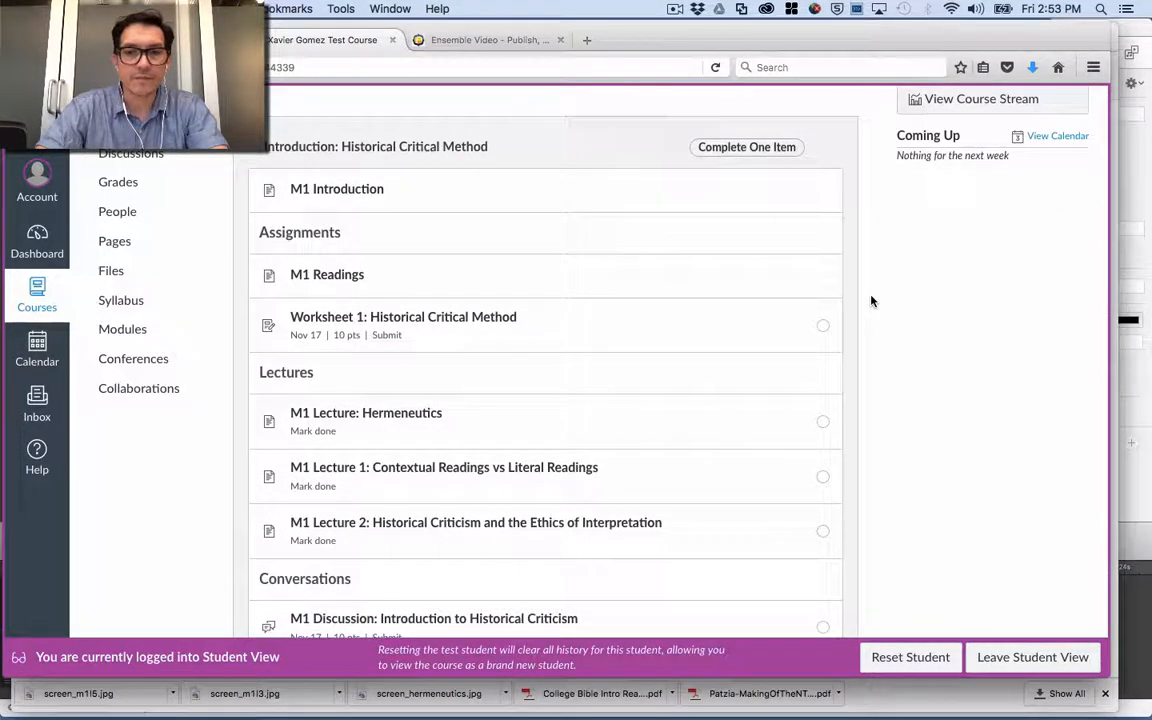
scroll(871, 301, down, 1)
scroll(871, 301, up, 2)
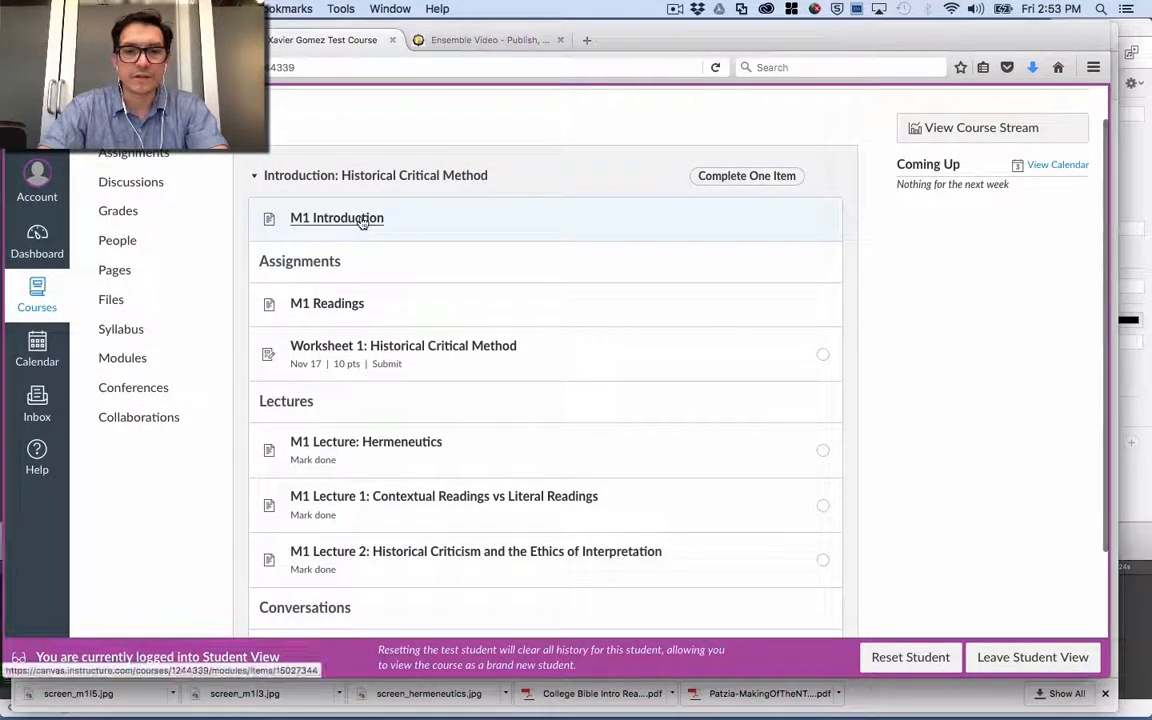
scroll(446, 306, down, 3)
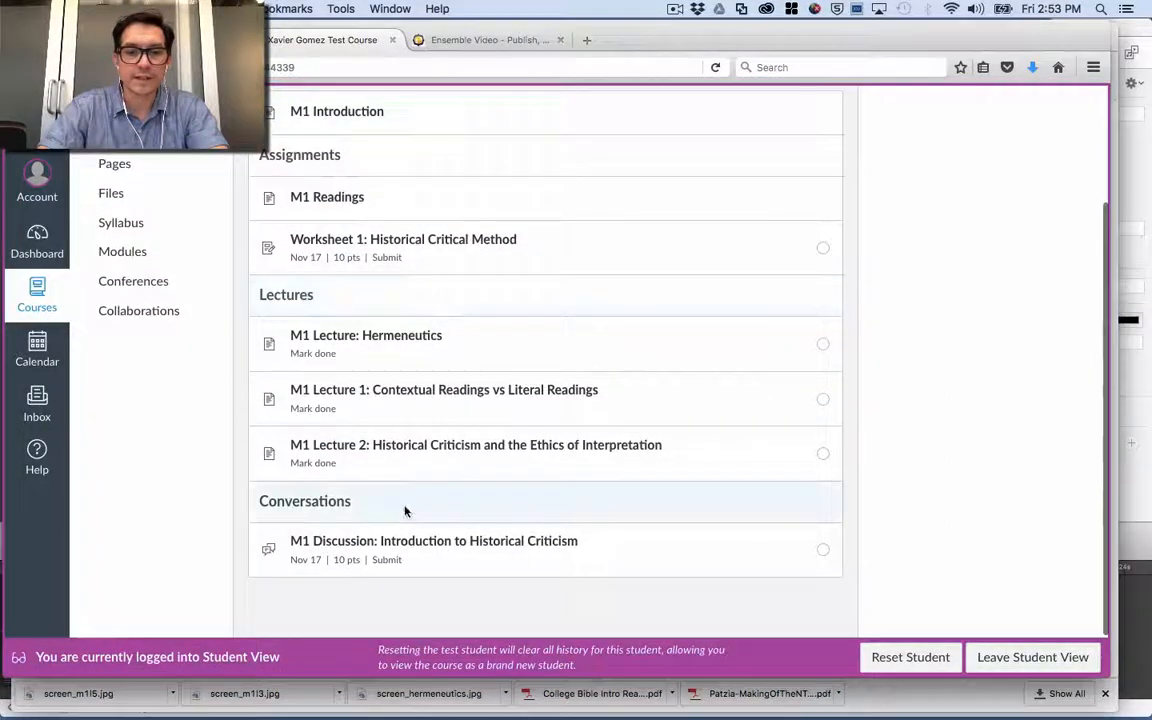
scroll(378, 465, up, 1)
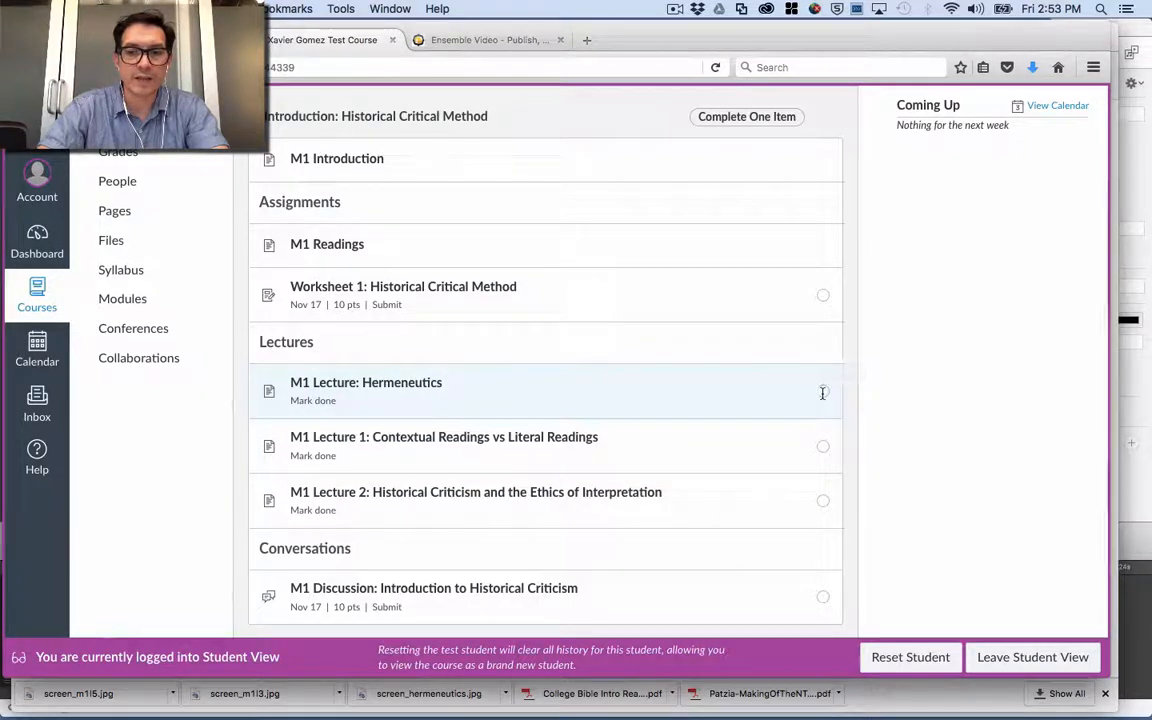
Open M1 Lecture: Hermeneutics as a student, continue to M1 Lecture 1: Contextual Readings vs Literal Readings, and mark Lecture 1 as done
click(355, 388)
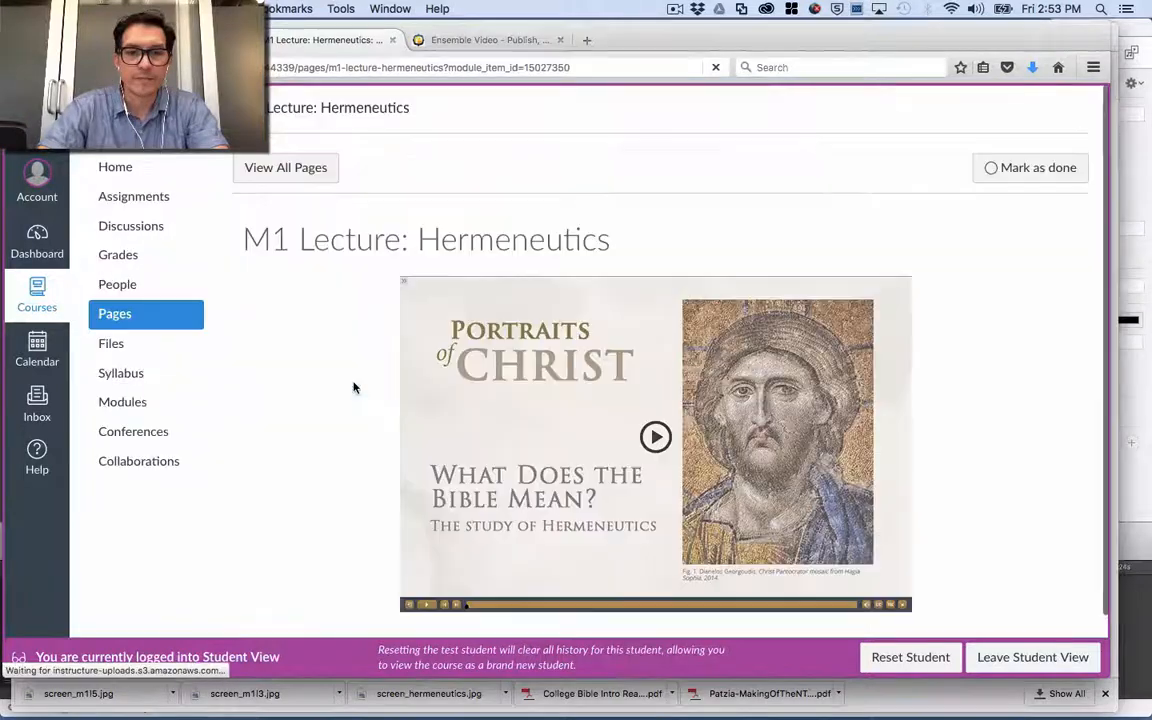
scroll(352, 386, down, 2)
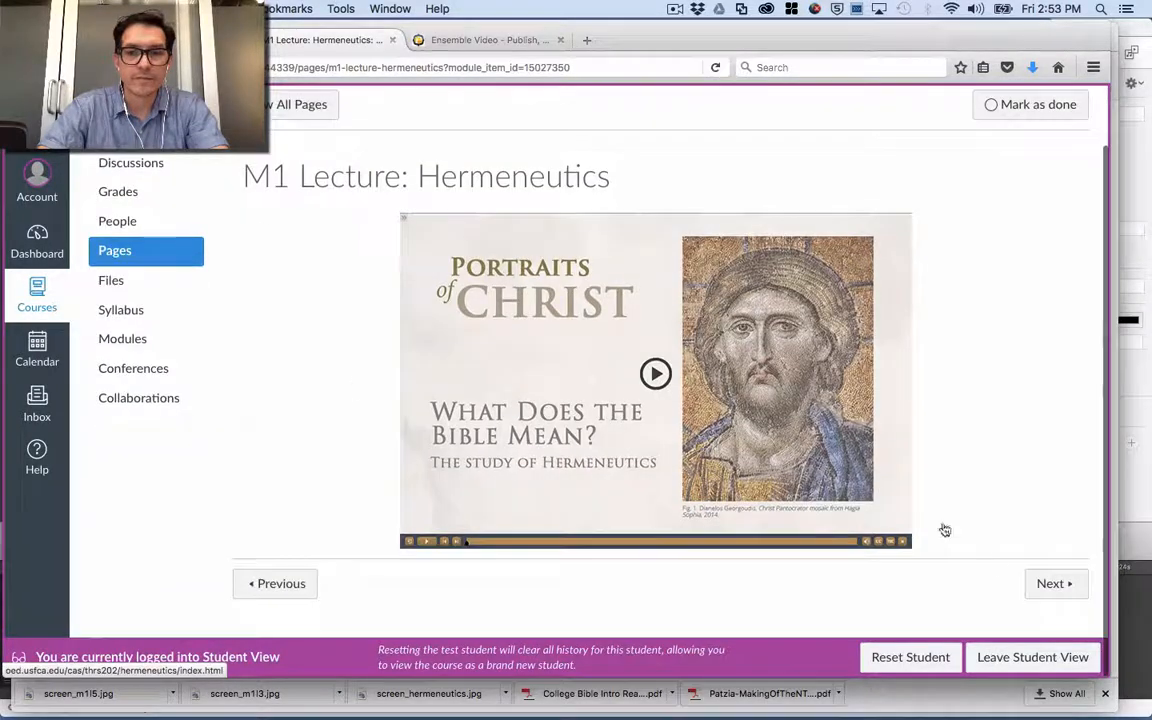
click(1064, 594)
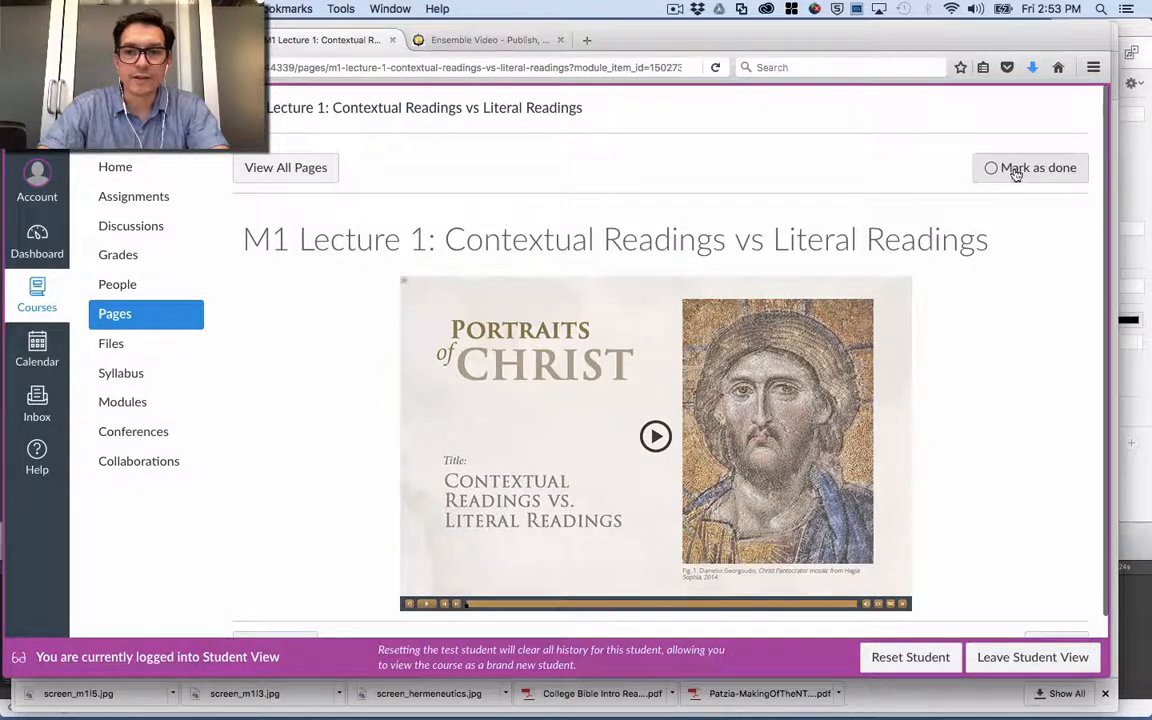
click(1013, 169)
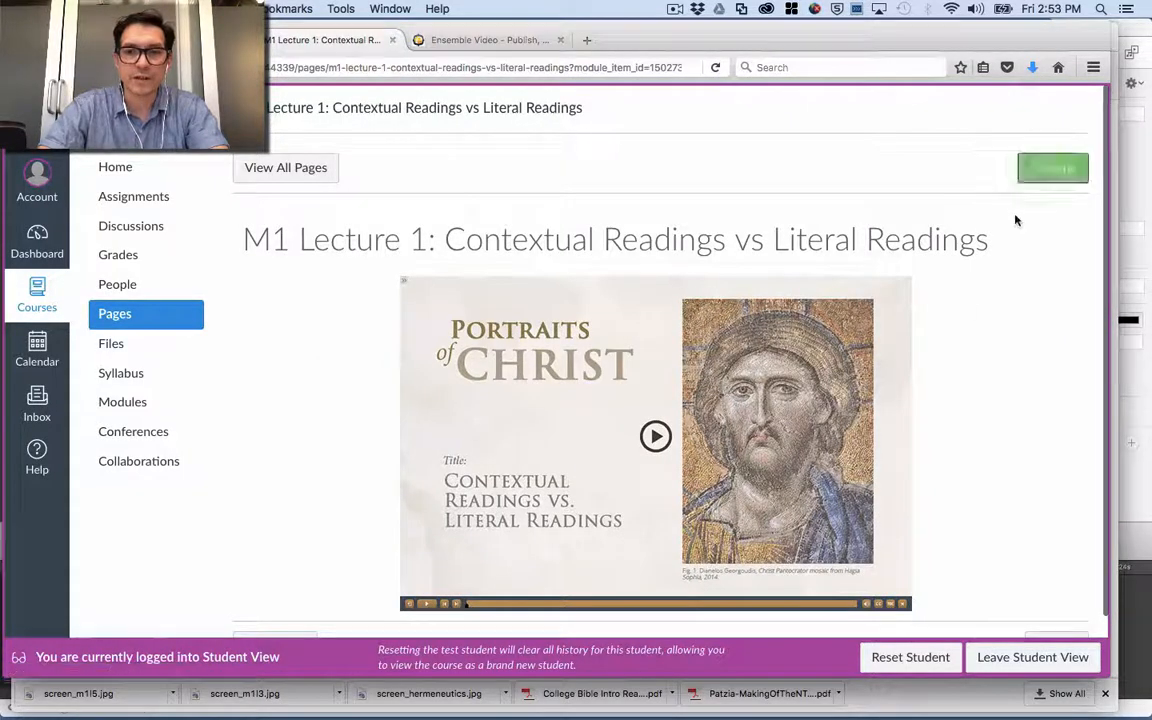
Go back to the M1 Lecture: Hermeneutics page and mark it as done
scroll(993, 469, down, 2)
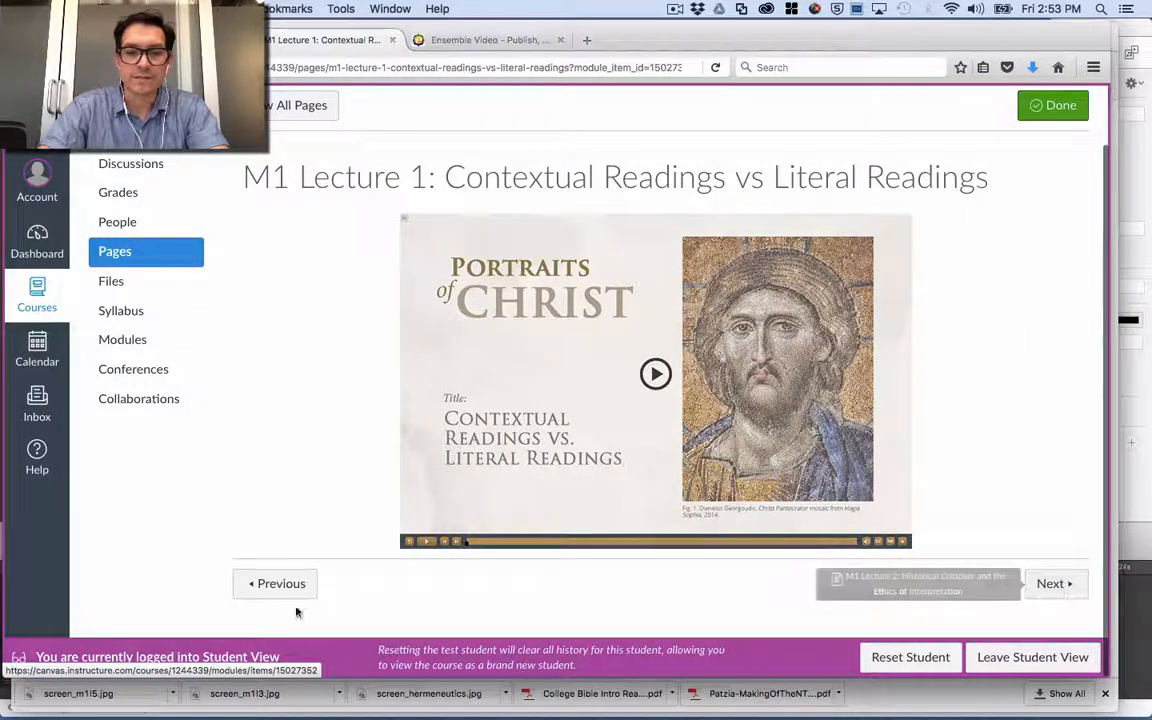
click(274, 586)
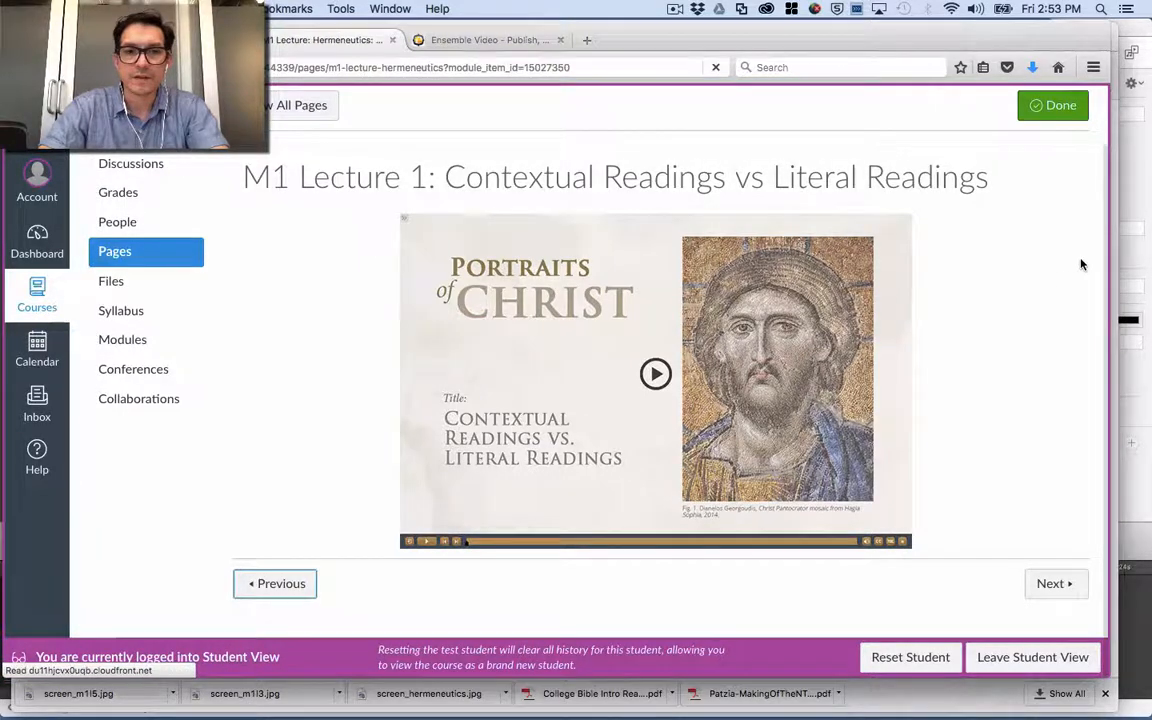
click(1046, 172)
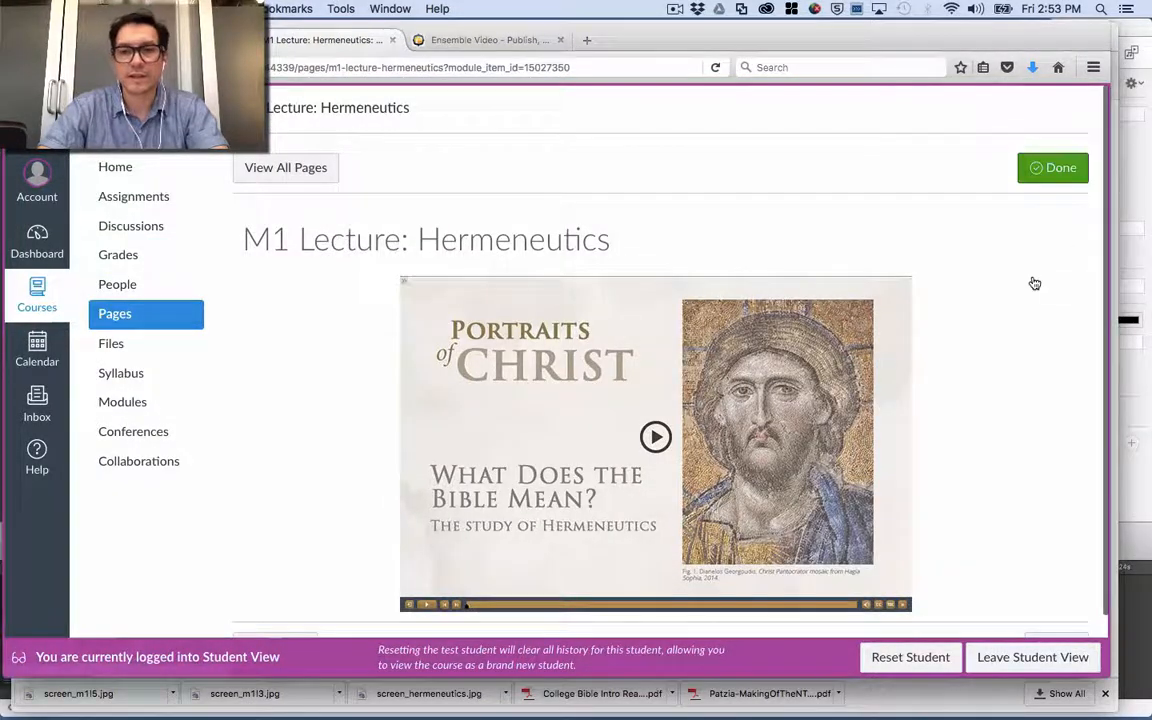
Advance through the module to M1 Lecture 2: Historical Criticism and the Ethics of Interpretation and mark it as done
scroll(1032, 411, down, 2)
click(1052, 588)
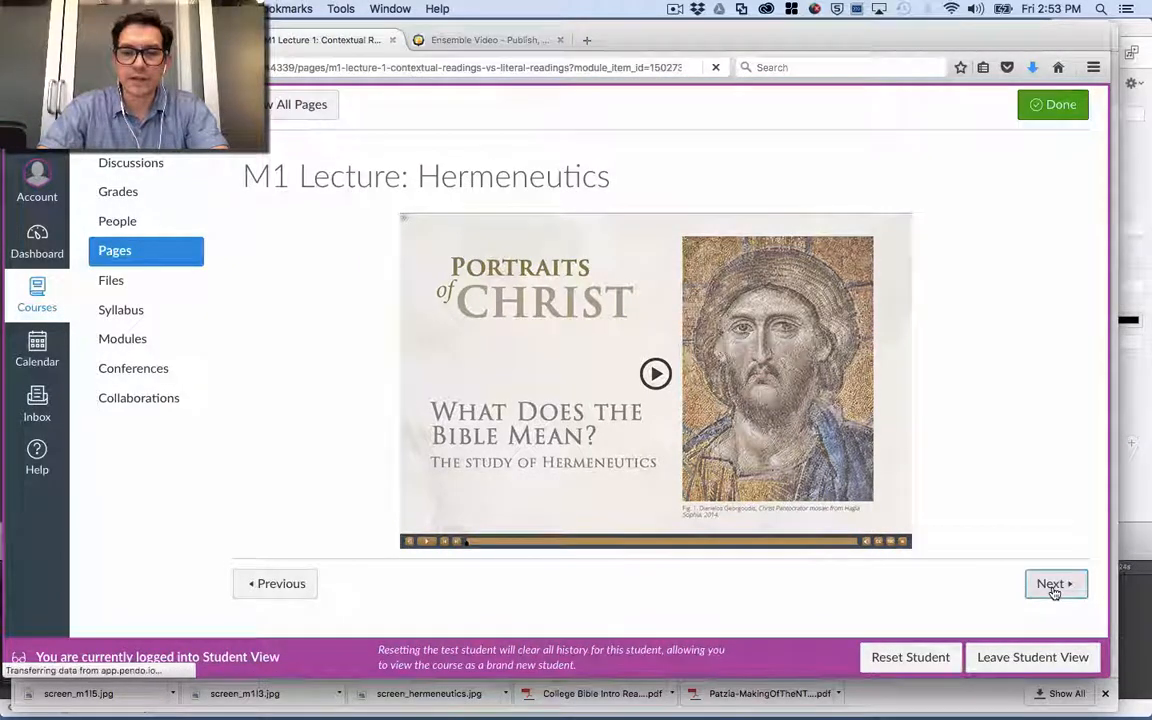
scroll(1054, 592, down, 2)
click(1054, 588)
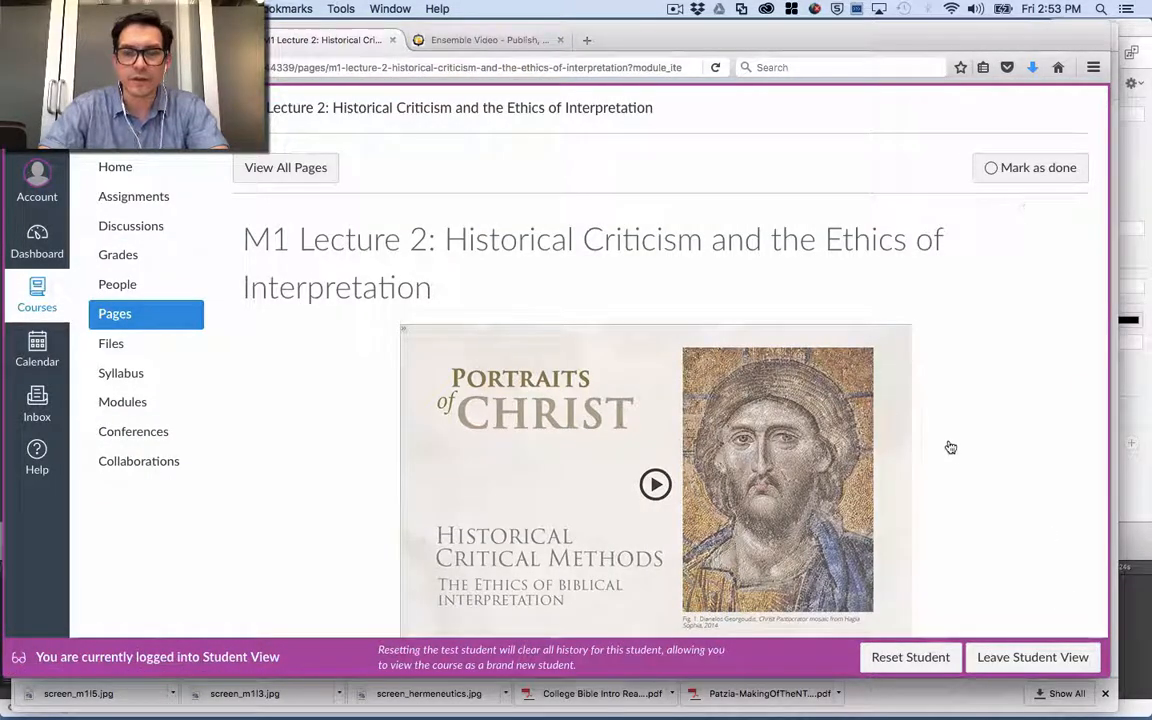
scroll(953, 450, down, 1)
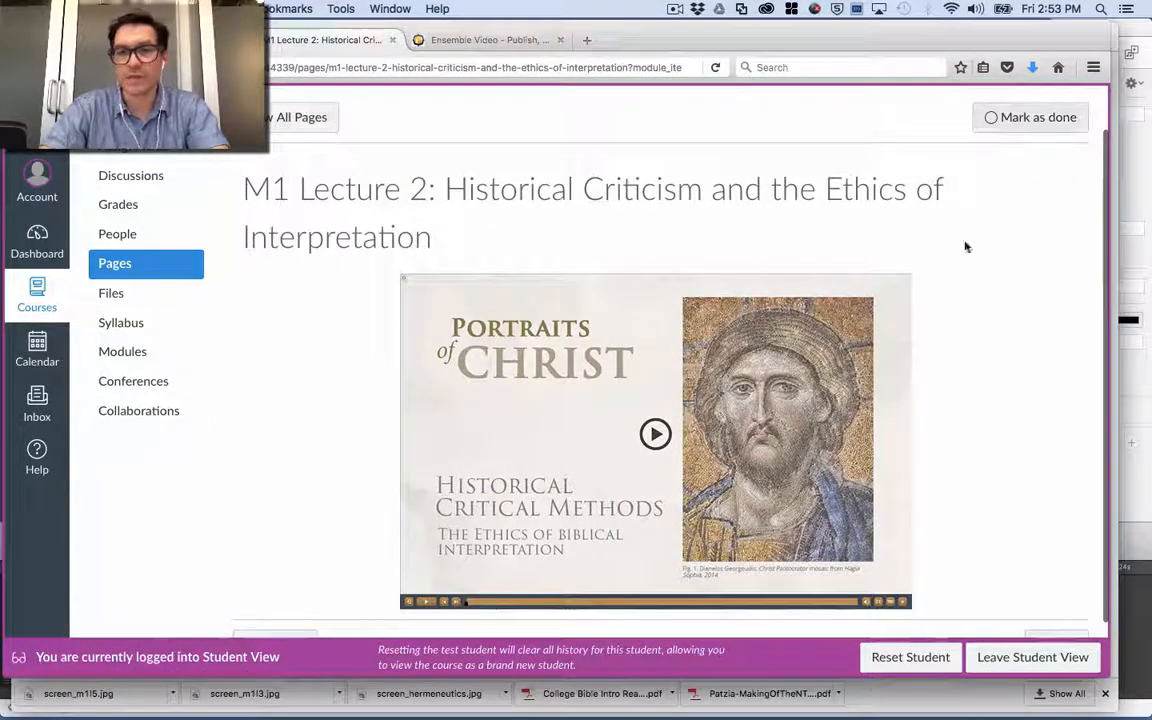
scroll(949, 330, down, 1)
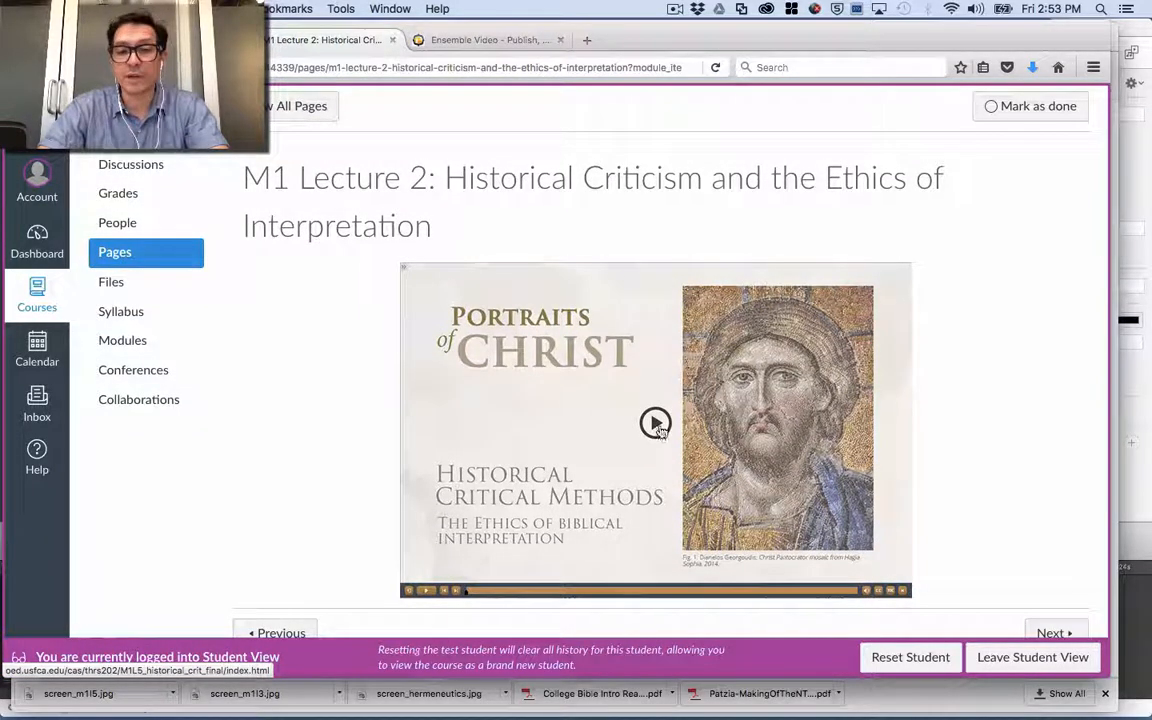
click(993, 108)
Continue to M1 Discussion: Introduction to Historical Criticism, look through its prompt, and open the reply editor
scroll(1024, 450, down, 1)
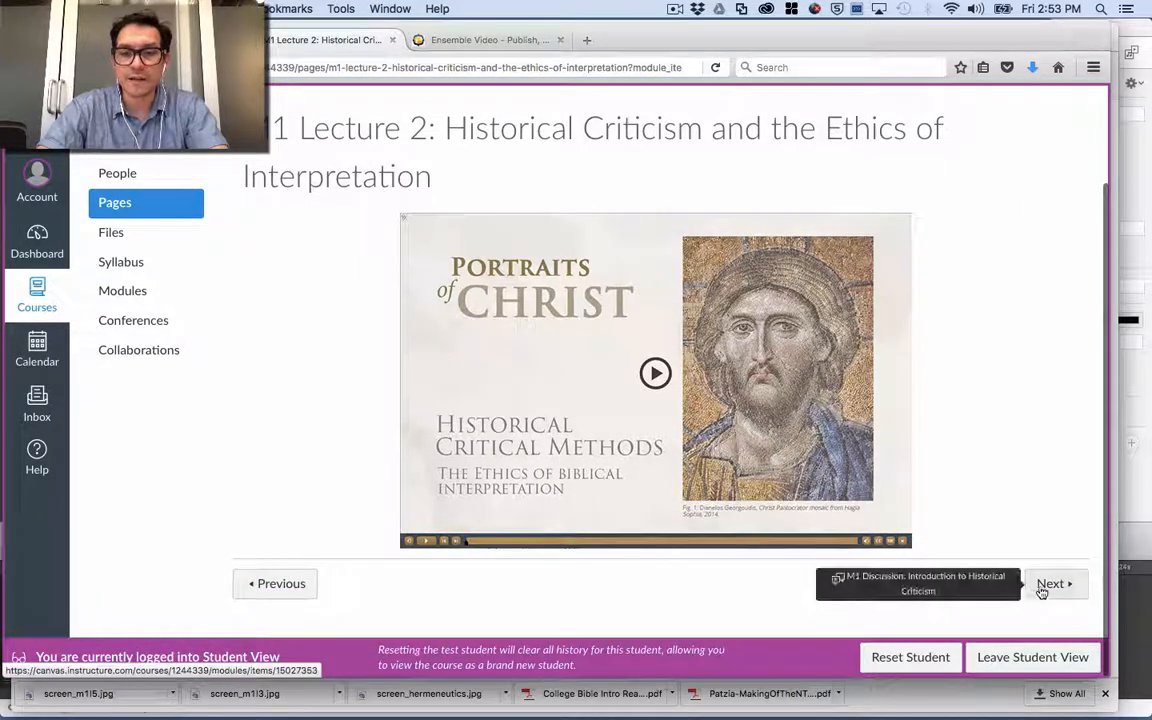
click(1041, 589)
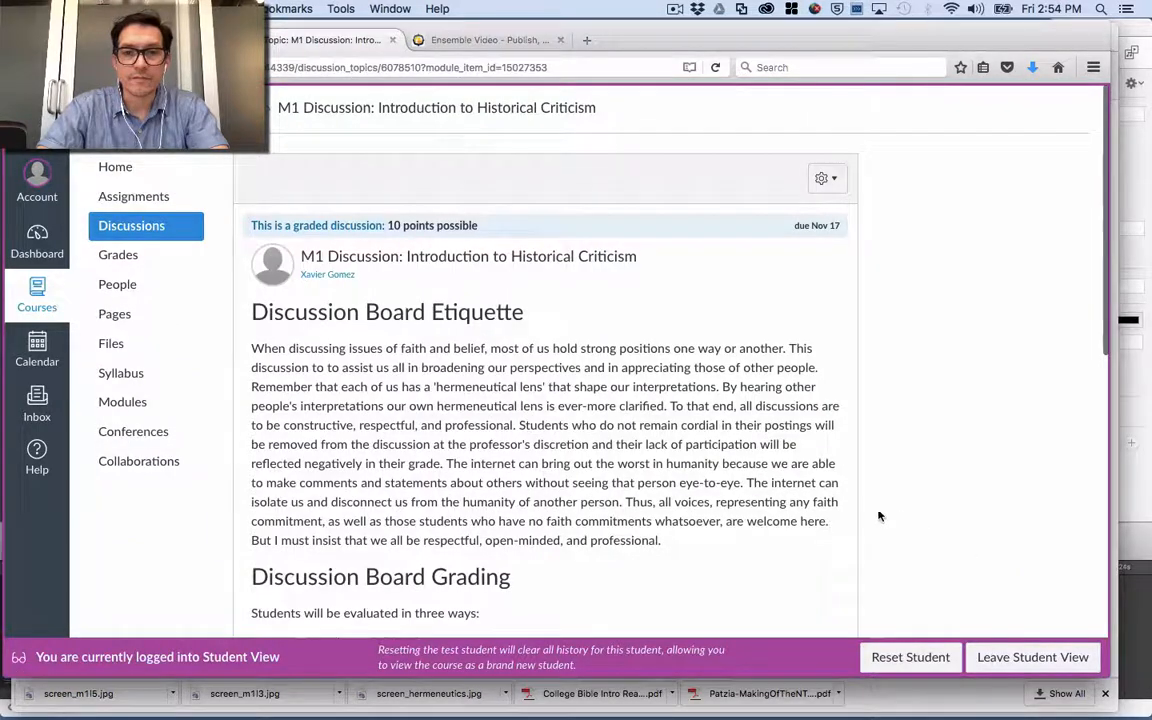
scroll(878, 515, down, 10)
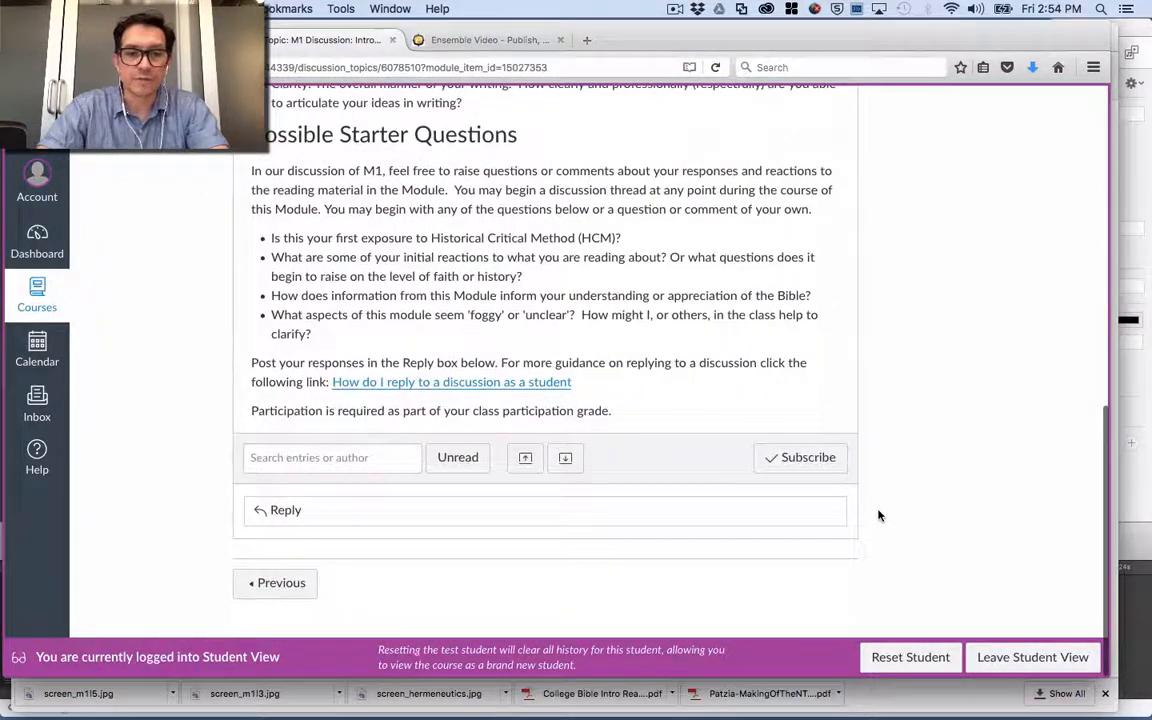
click(473, 514)
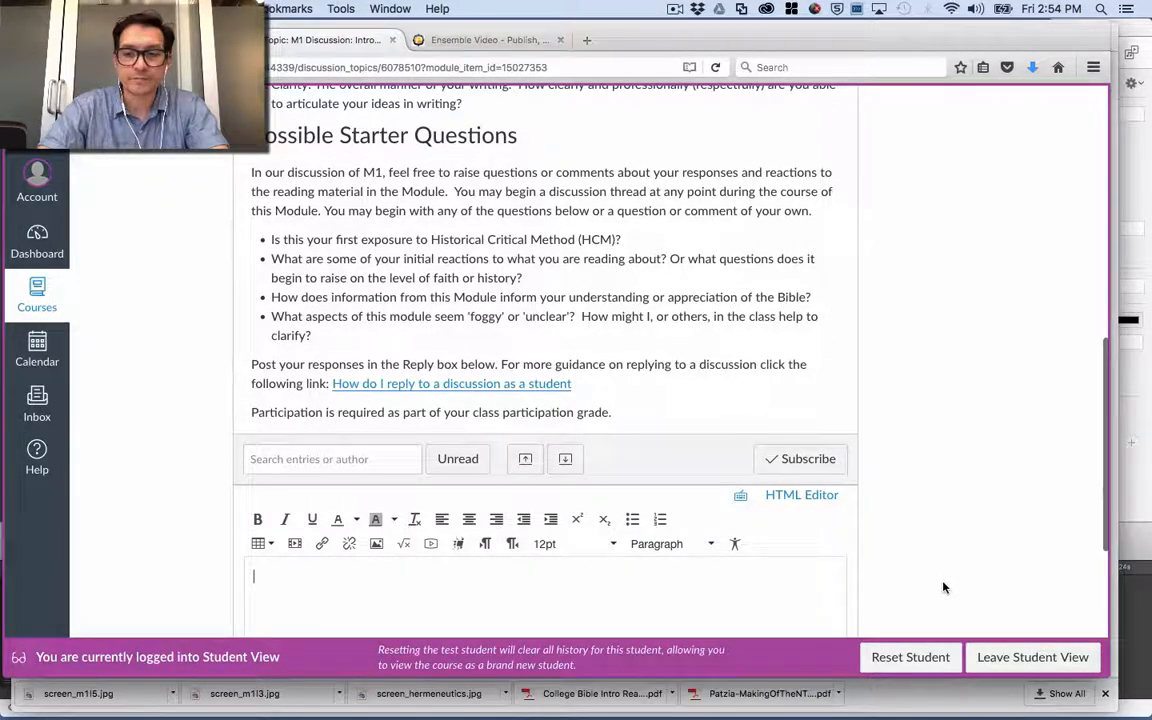
Leave Student View and review the complete module structure on the course's Modules page
click(999, 655)
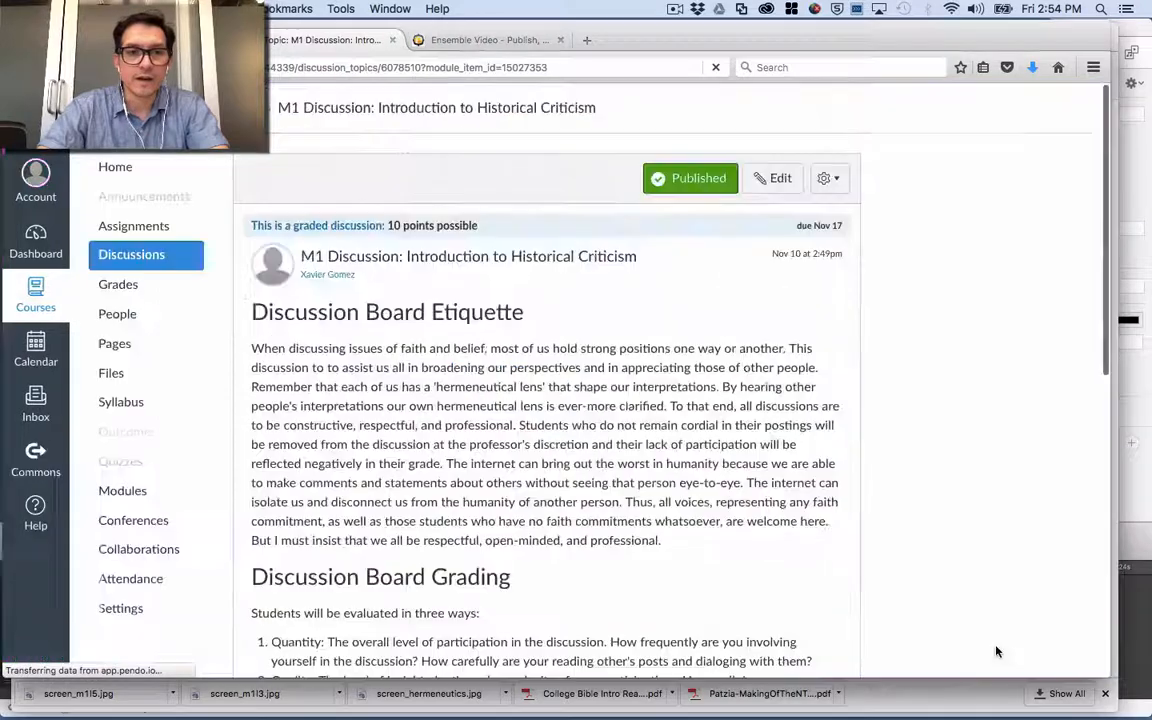
click(115, 491)
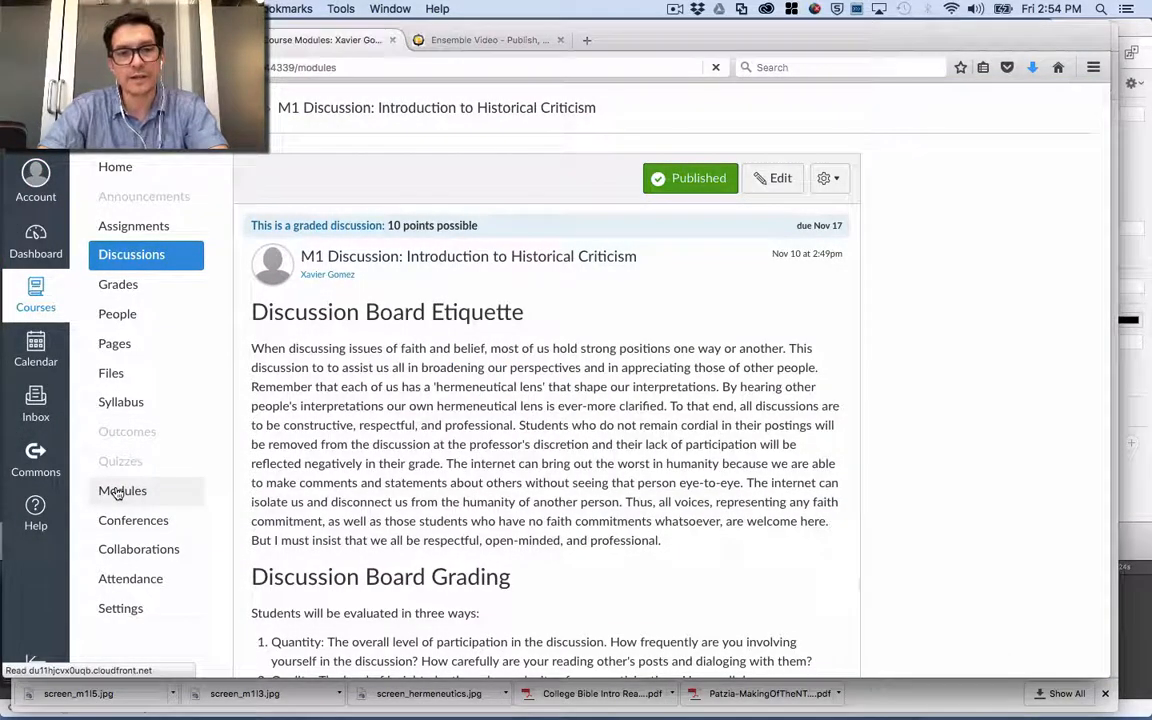
scroll(337, 483, down, 2)
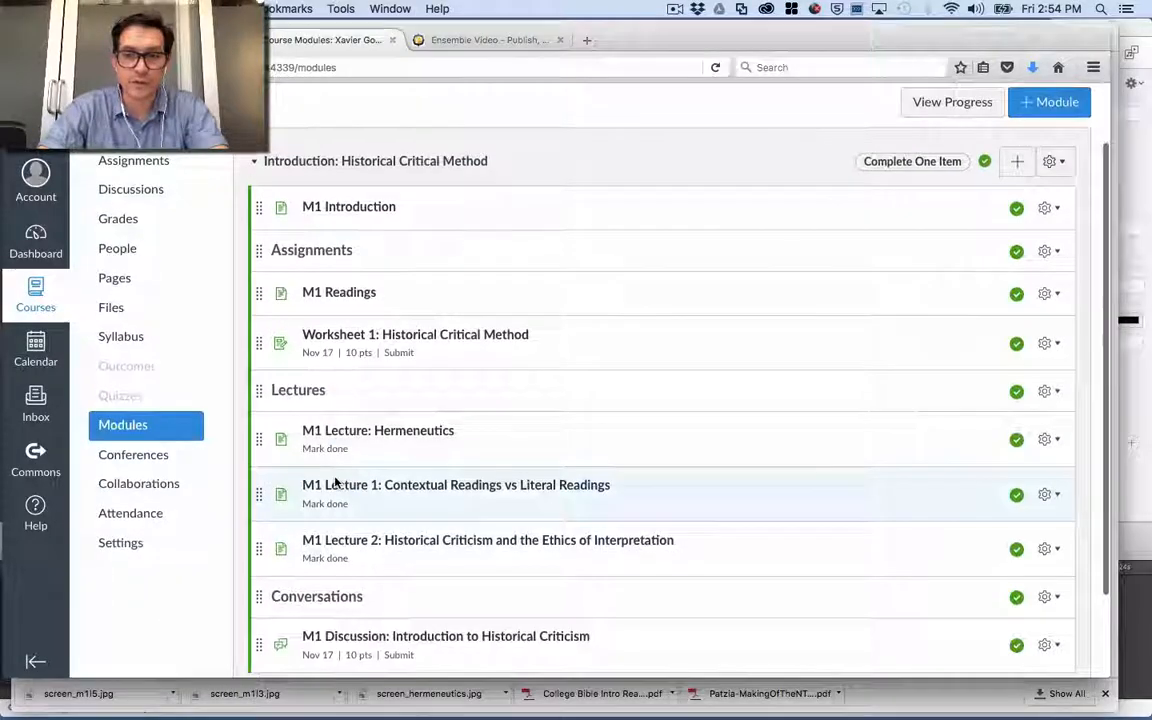
scroll(337, 483, down, 2)
scroll(337, 483, up, 3)
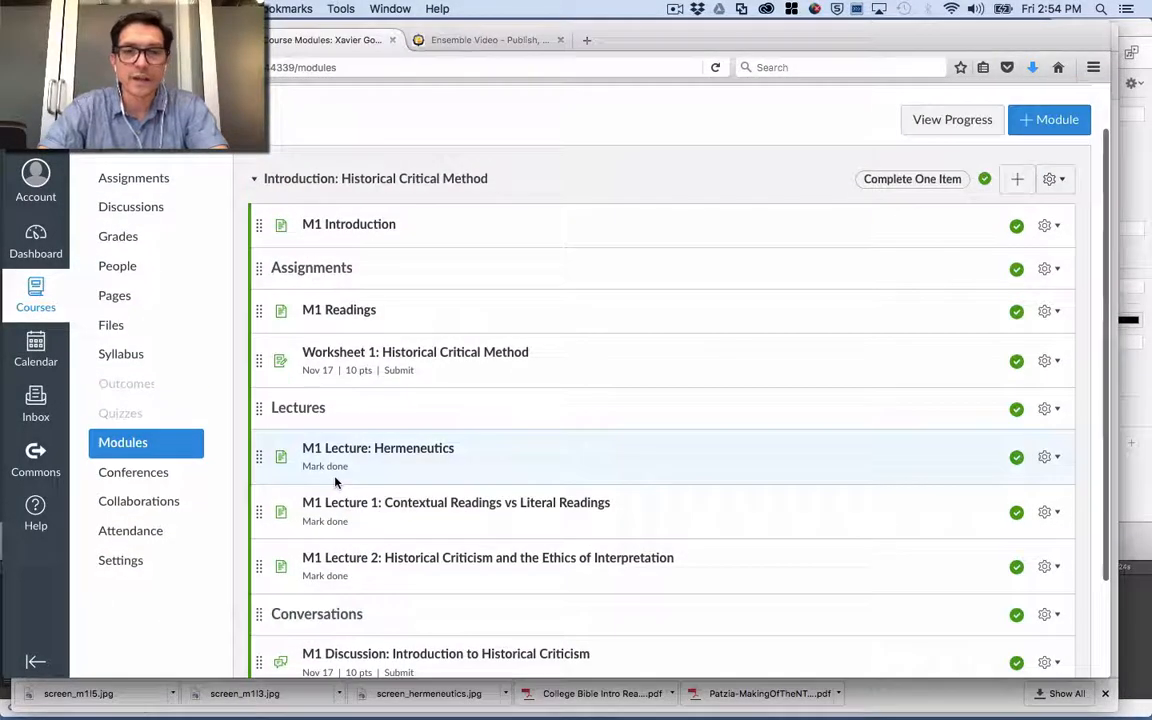
scroll(335, 481, down, 1)
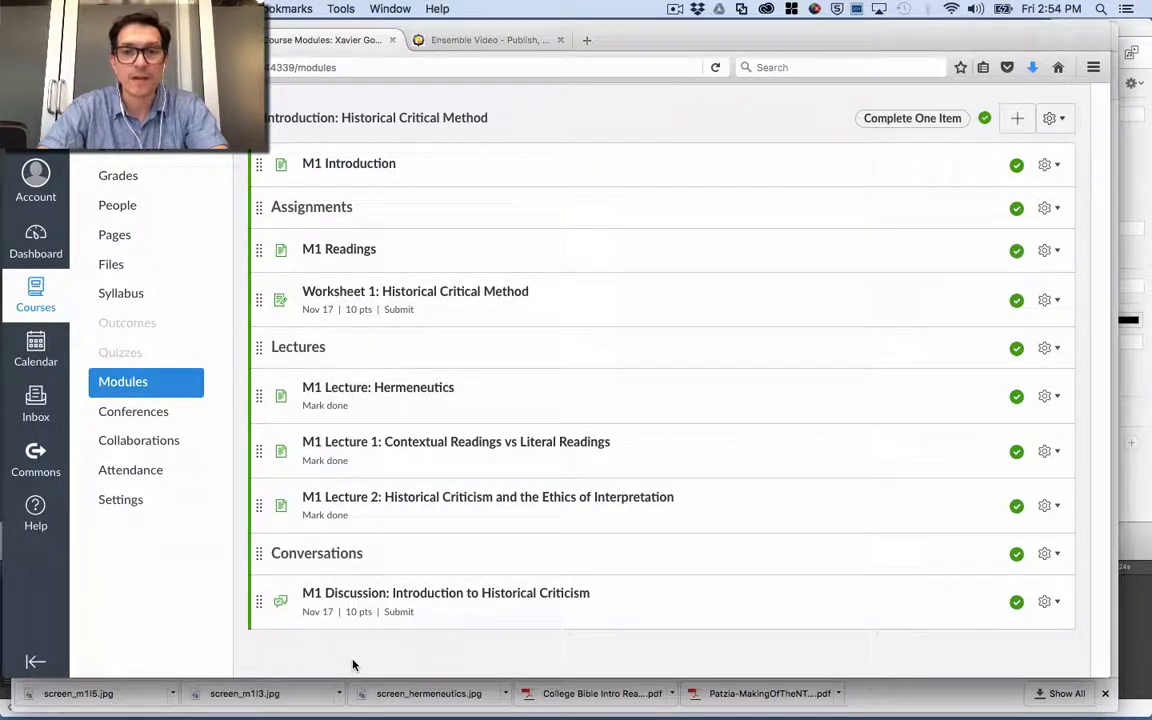
click(674, 9)
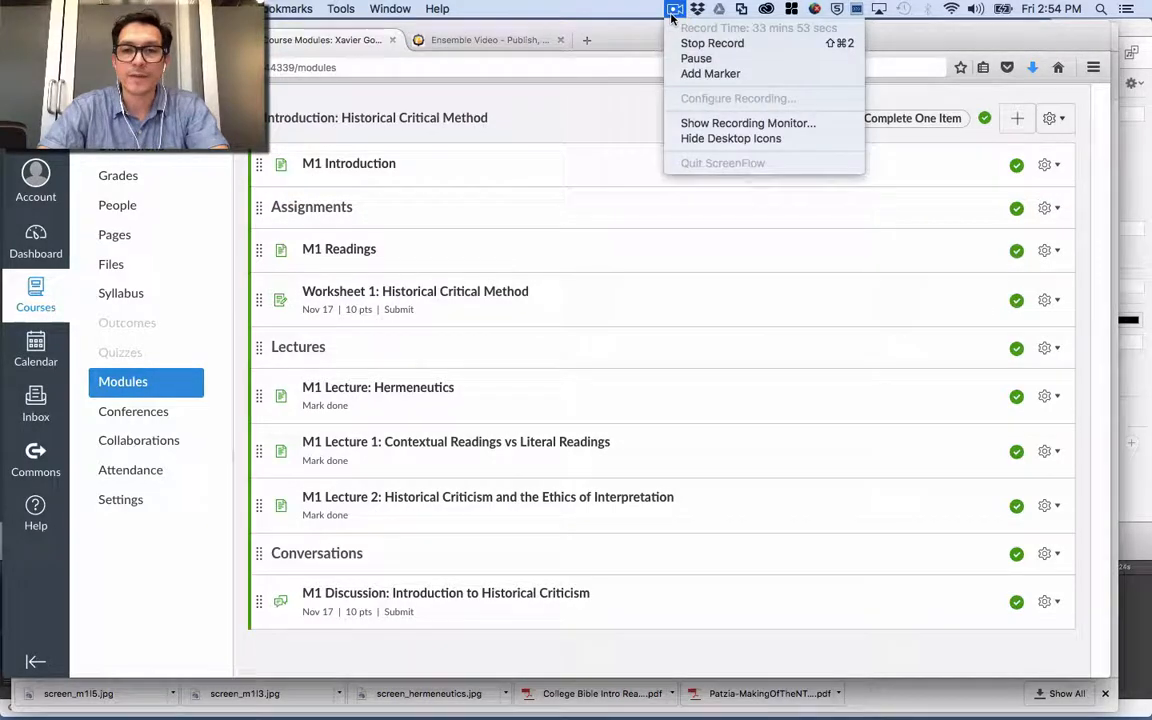